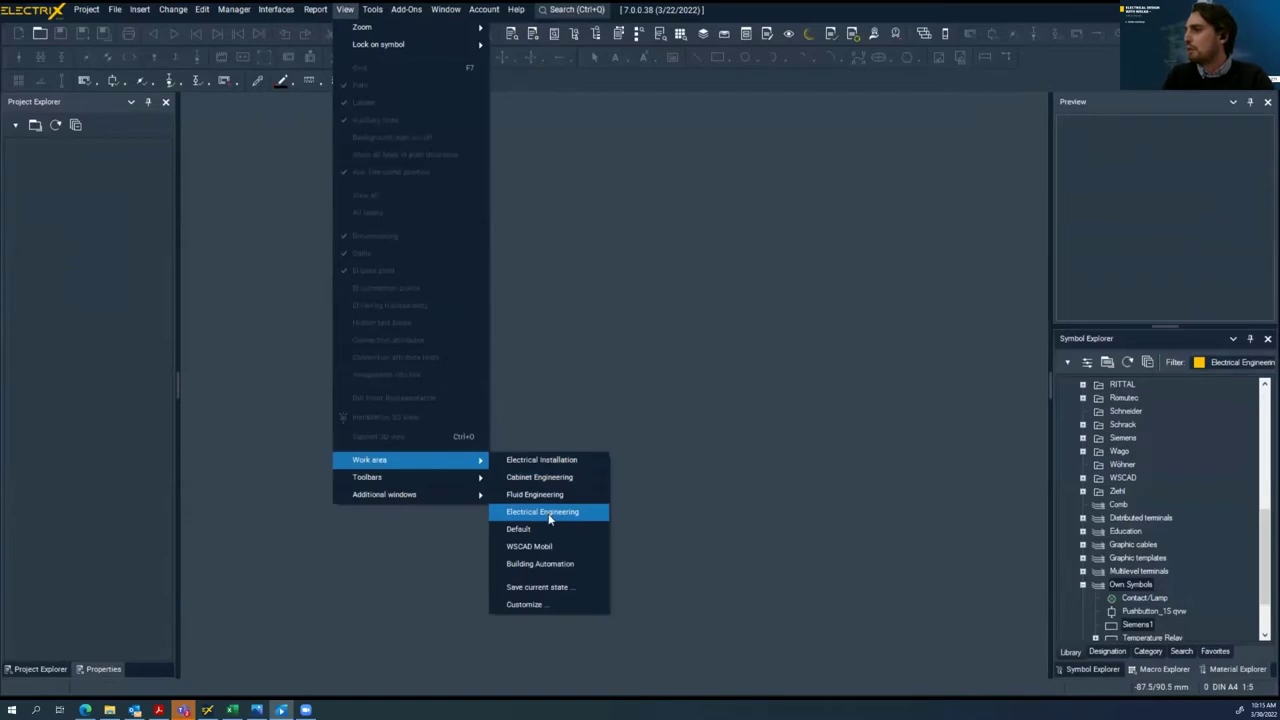
# Dismiss the work area options and re-dock the preview panel above the symbol library
pyautogui.click(696, 334)
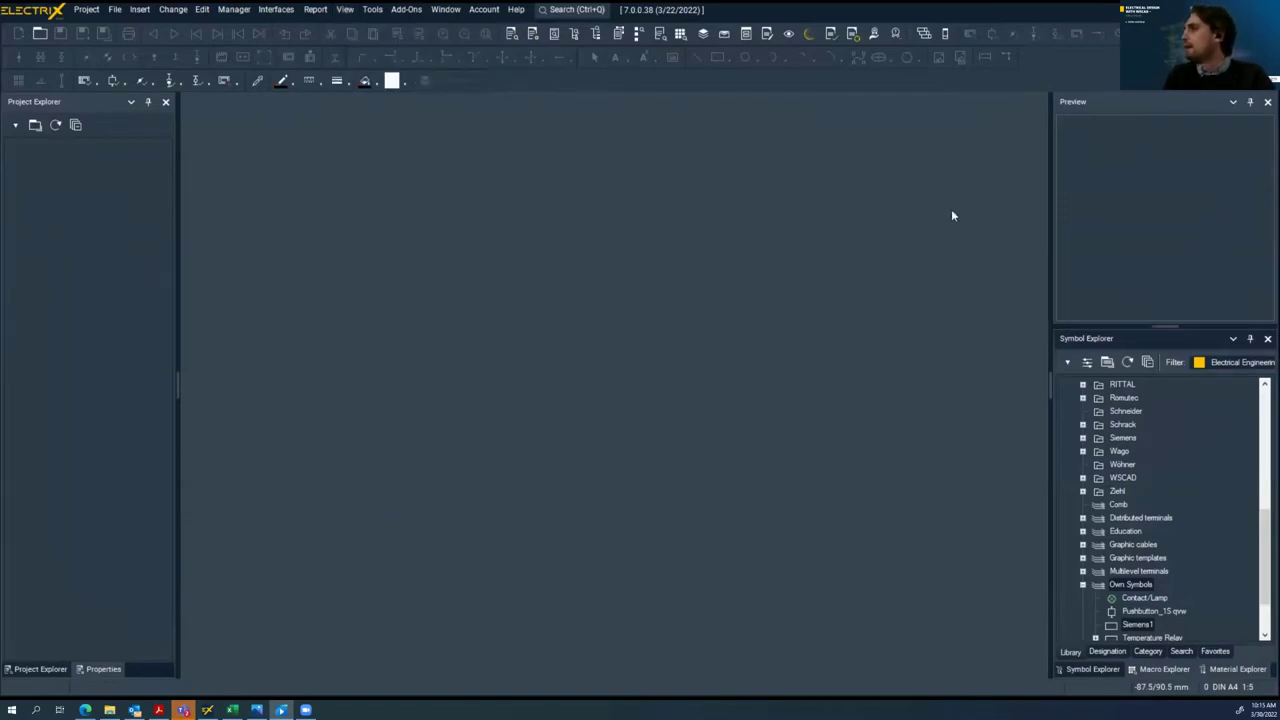
pyautogui.moveTo(1097, 104); pyautogui.dragTo(563, 390)
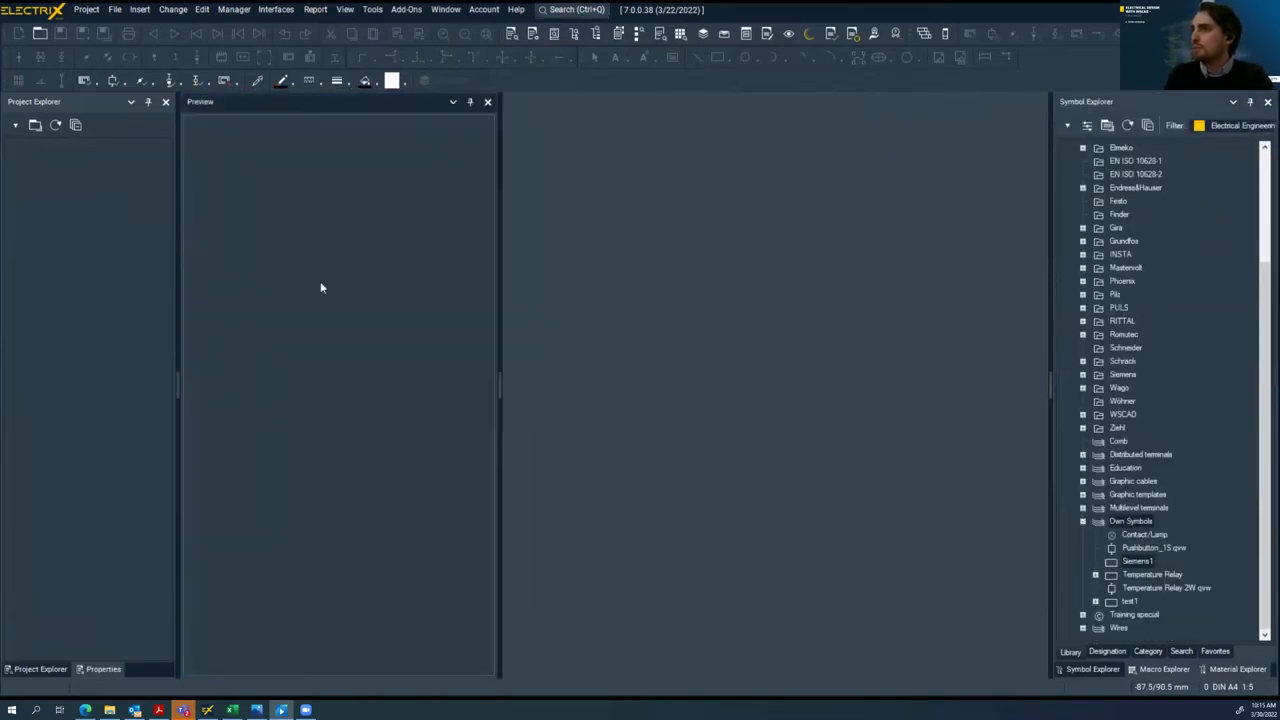
pyautogui.moveTo(258, 110); pyautogui.dragTo(1163, 337)
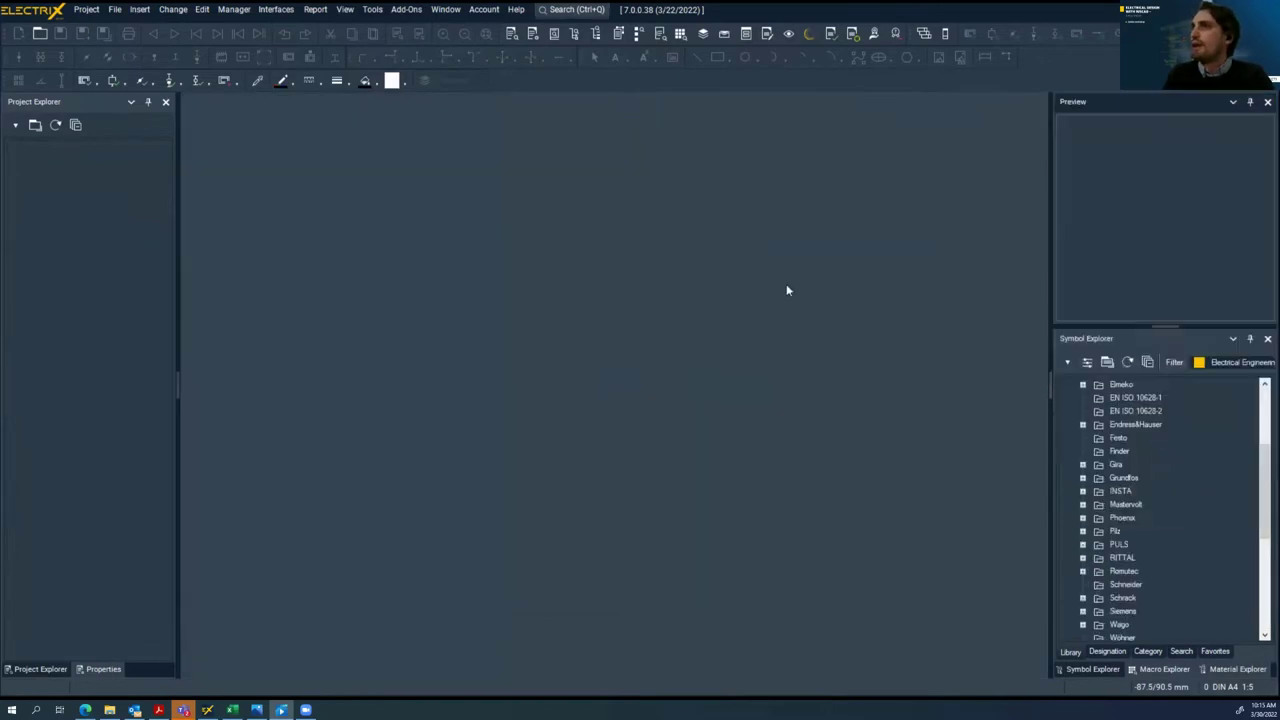
# Start a new project using the '05. Sections with plant and mounting location structure' template
pyautogui.click(95, 14)
pyautogui.click(100, 48)
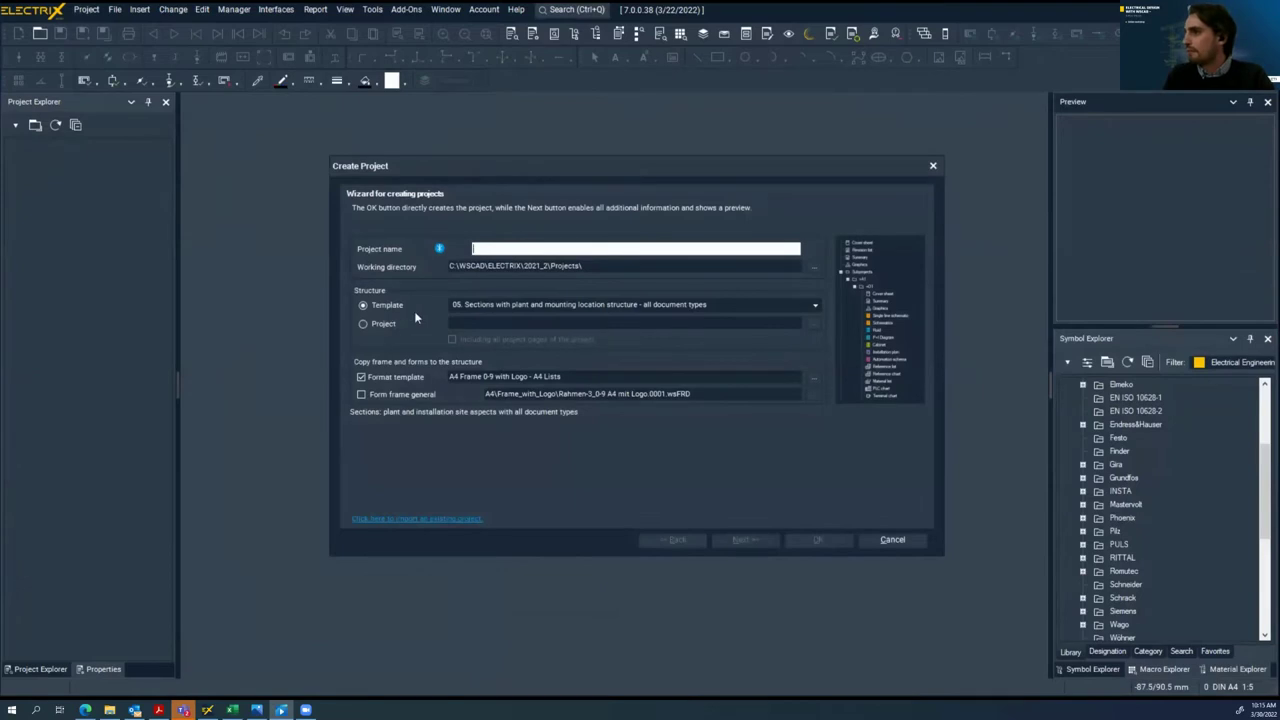
pyautogui.click(774, 308)
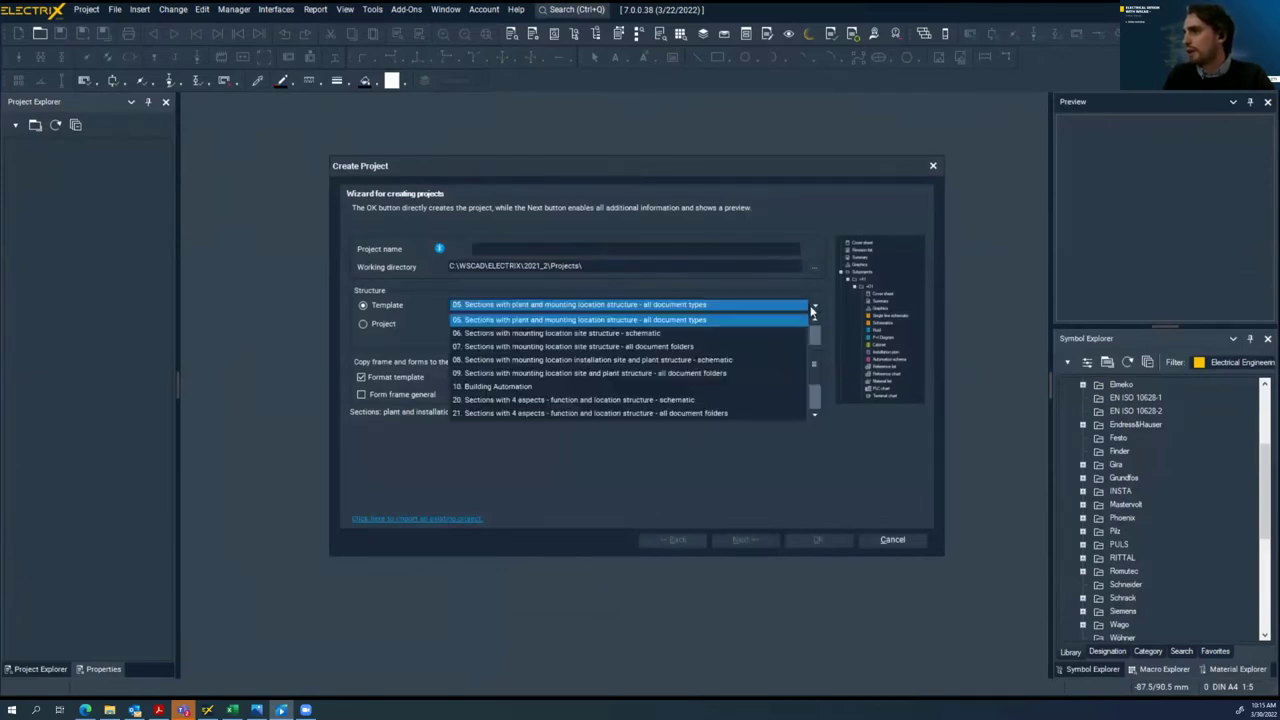
pyautogui.click(751, 387)
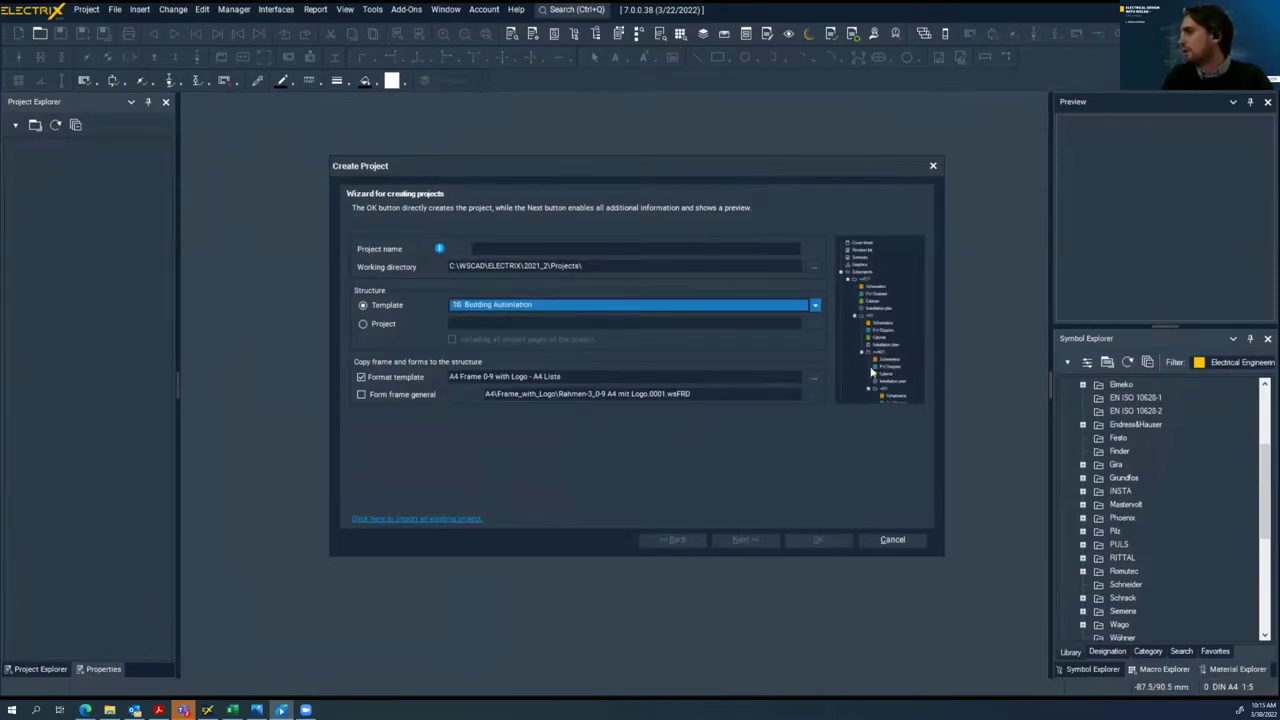
pyautogui.click(815, 306)
pyautogui.scroll(2, 815, 323)
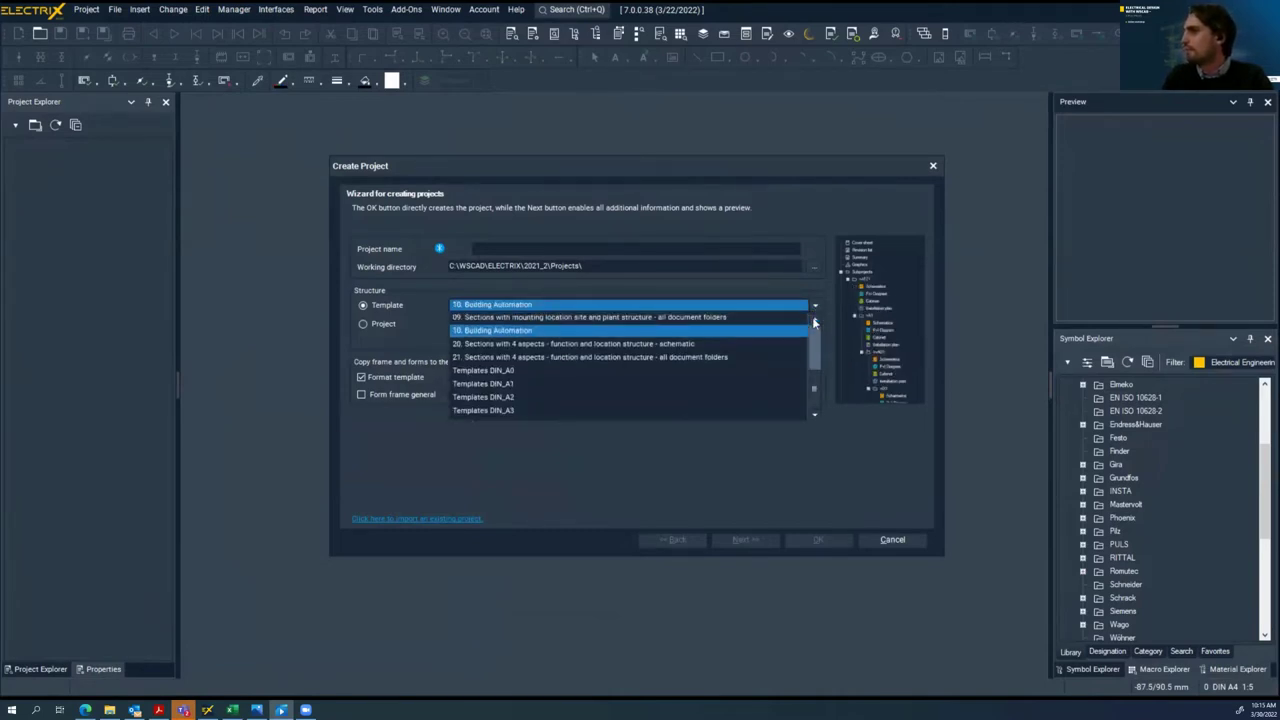
pyautogui.scroll(2, 815, 323)
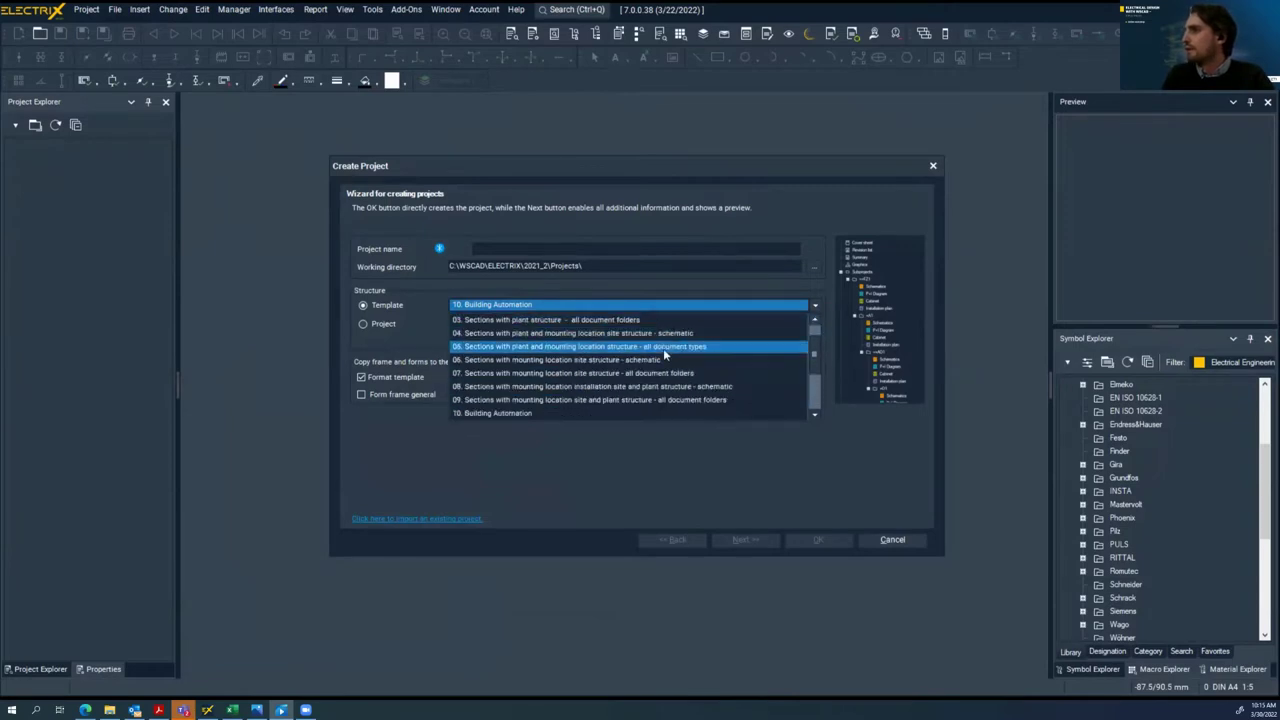
pyautogui.click(664, 347)
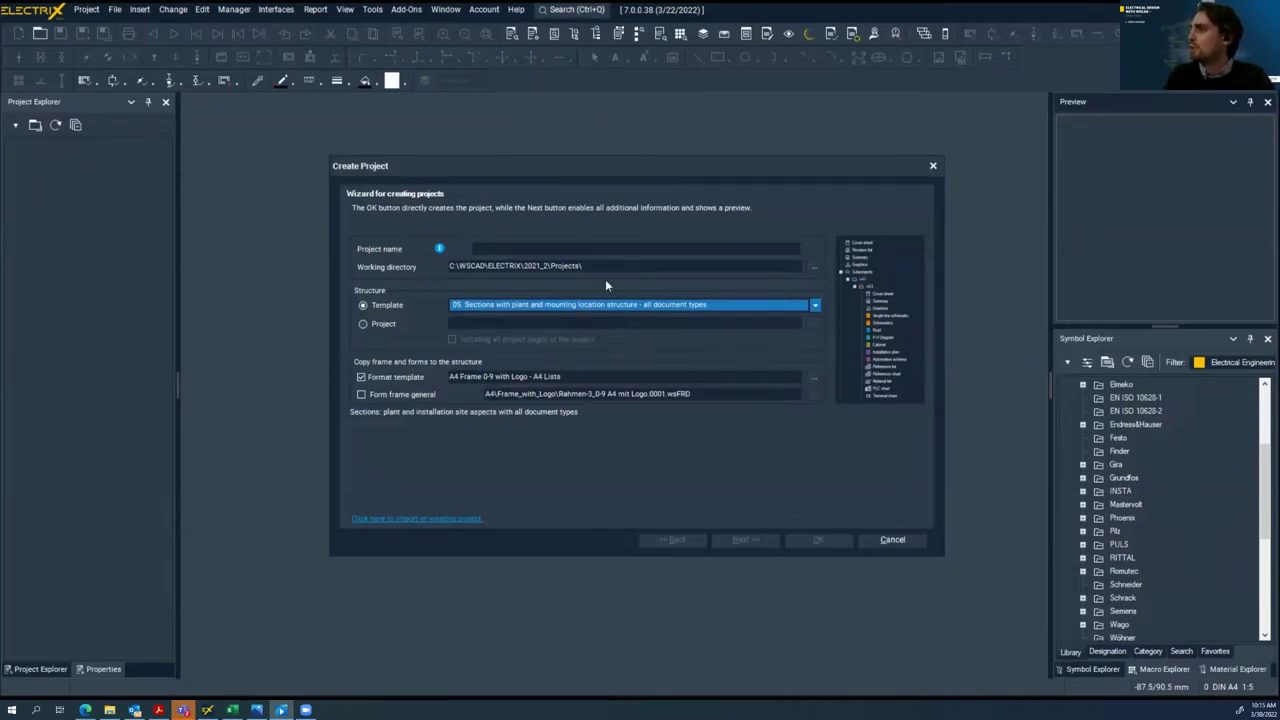
pyautogui.click(576, 251)
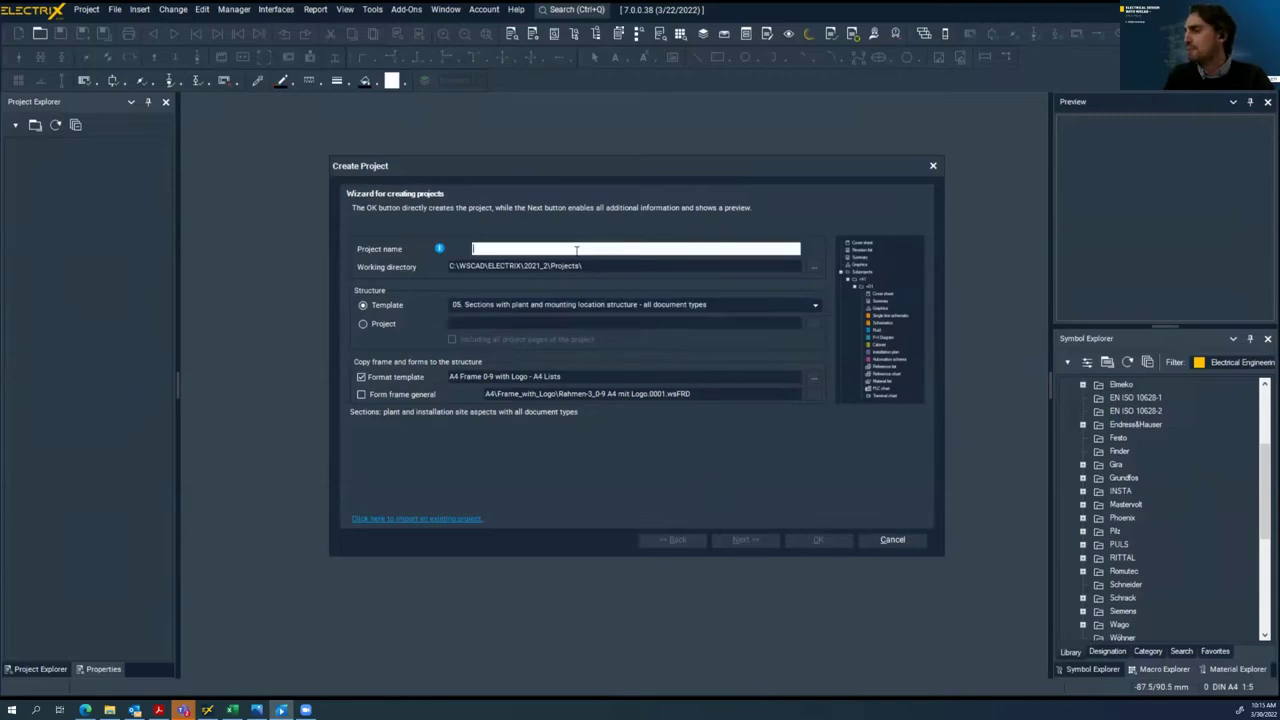
# Name the project Webinar and enable the general form frame, keeping the default format template
pyautogui.write('Webinar')
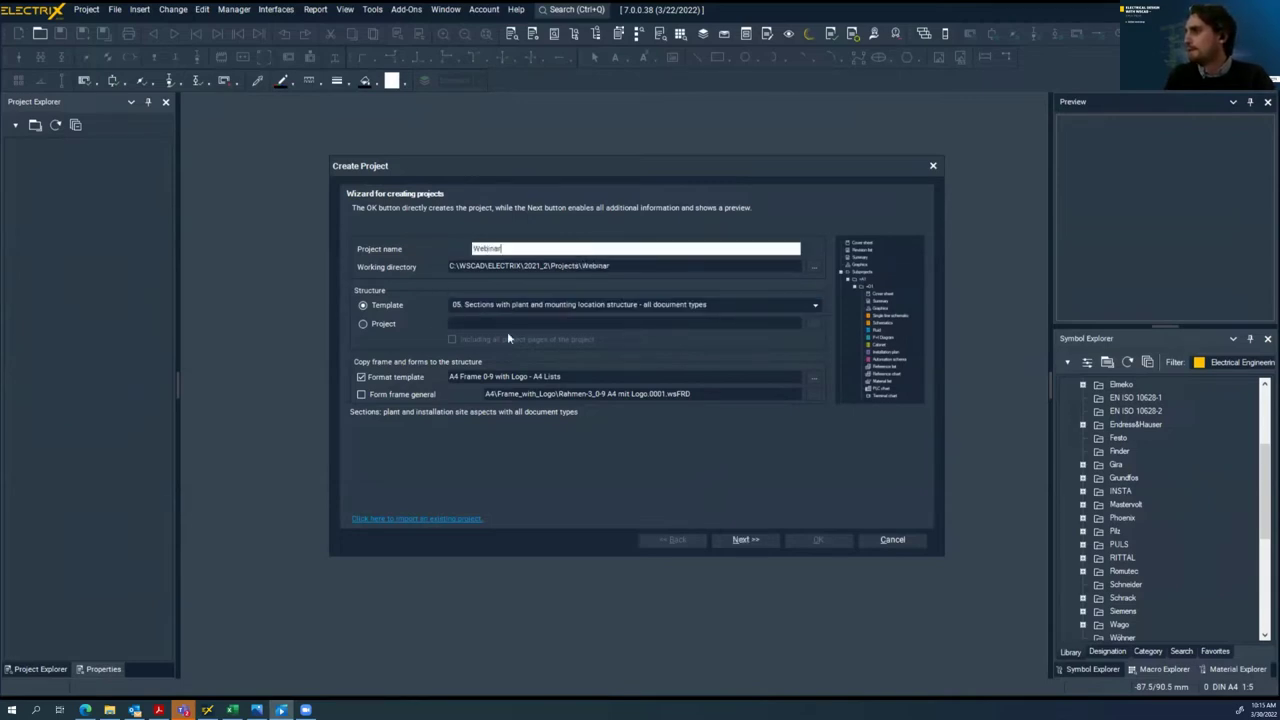
pyautogui.click(361, 394)
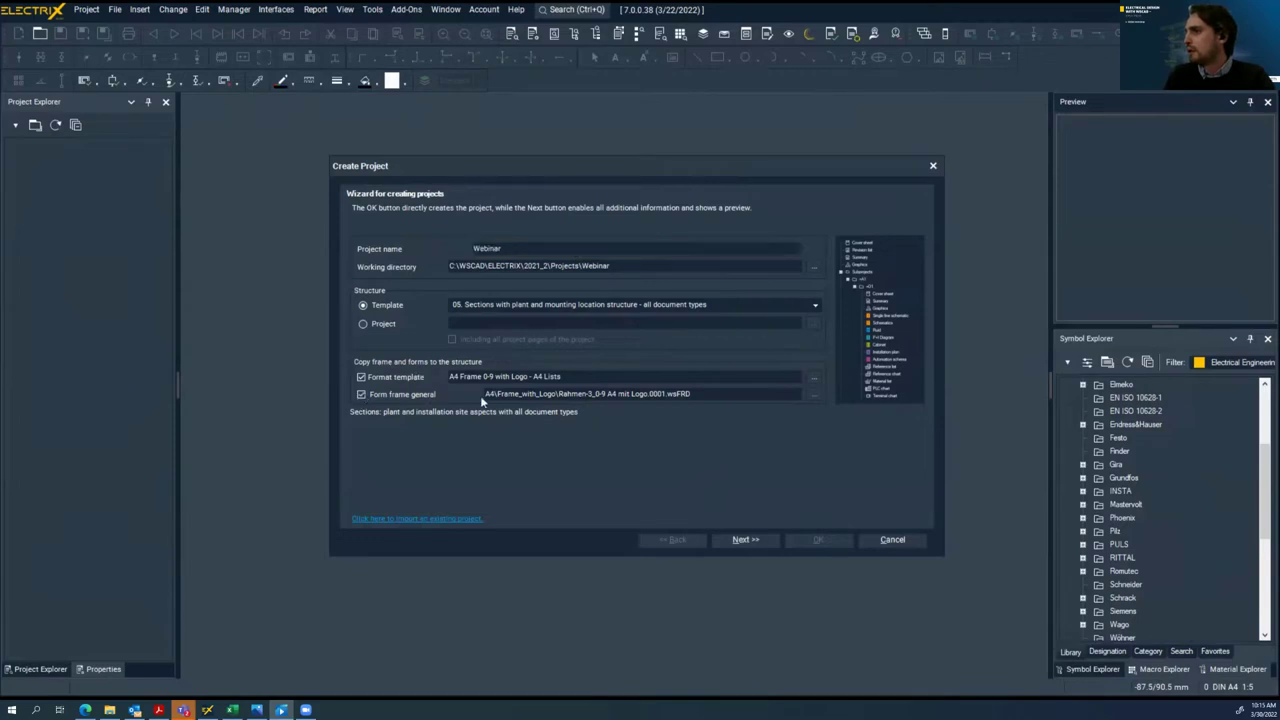
pyautogui.click(816, 377)
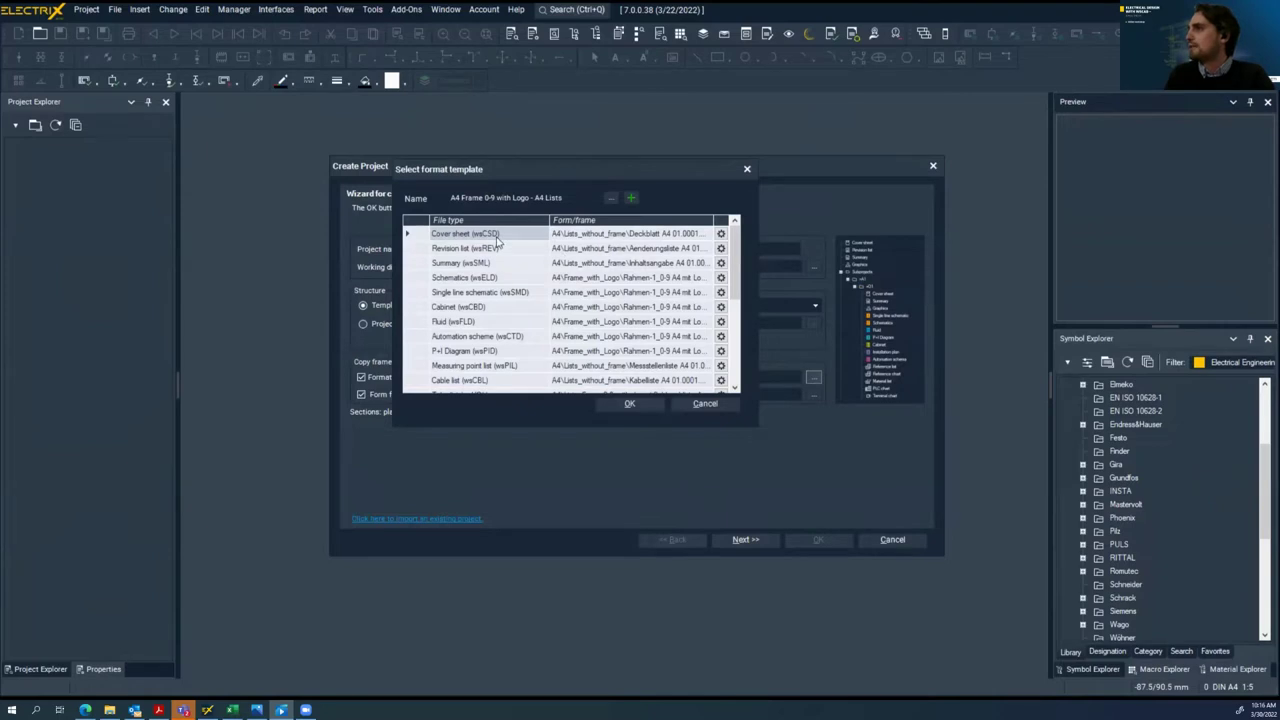
pyautogui.click(720, 233)
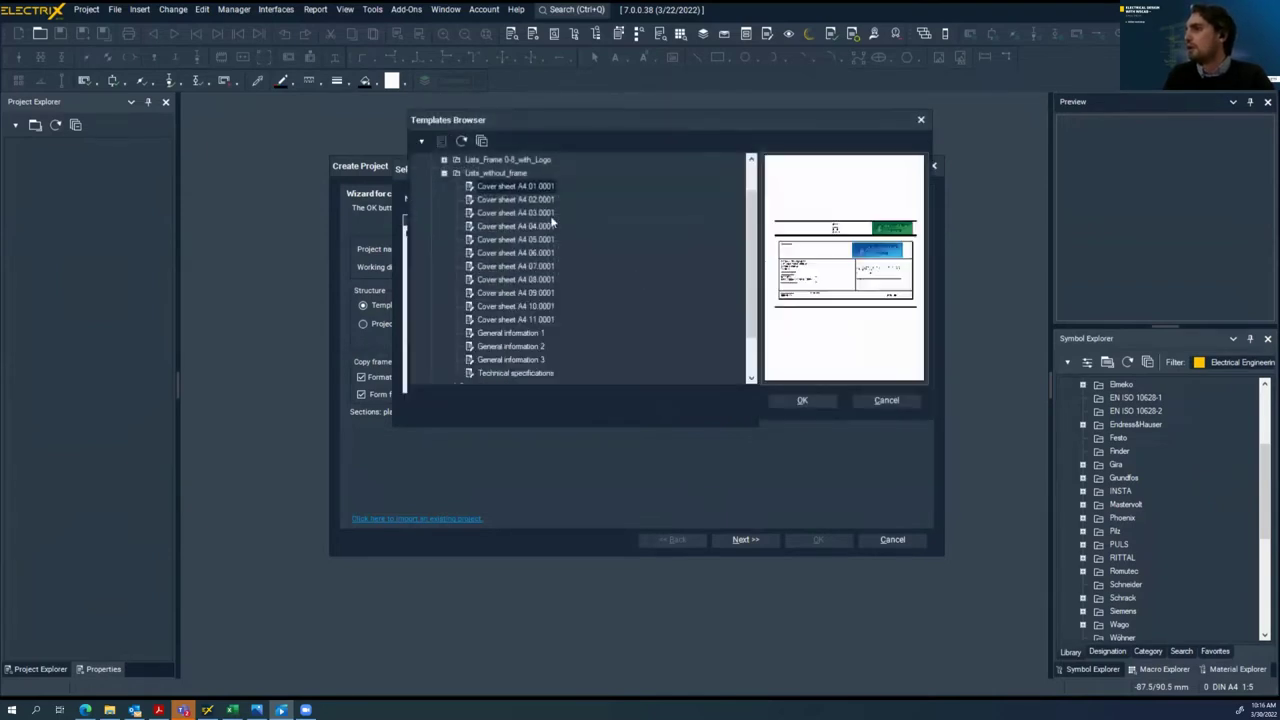
pyautogui.click(545, 205)
pyautogui.click(540, 189)
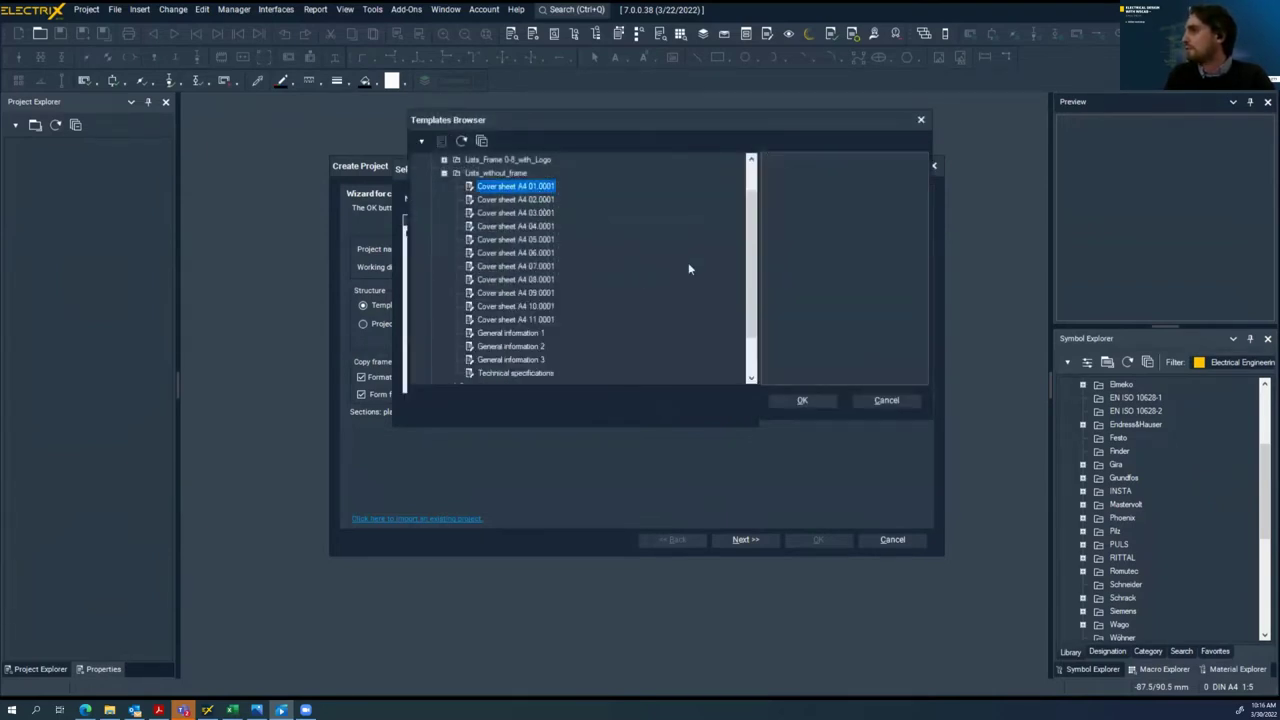
pyautogui.click(876, 401)
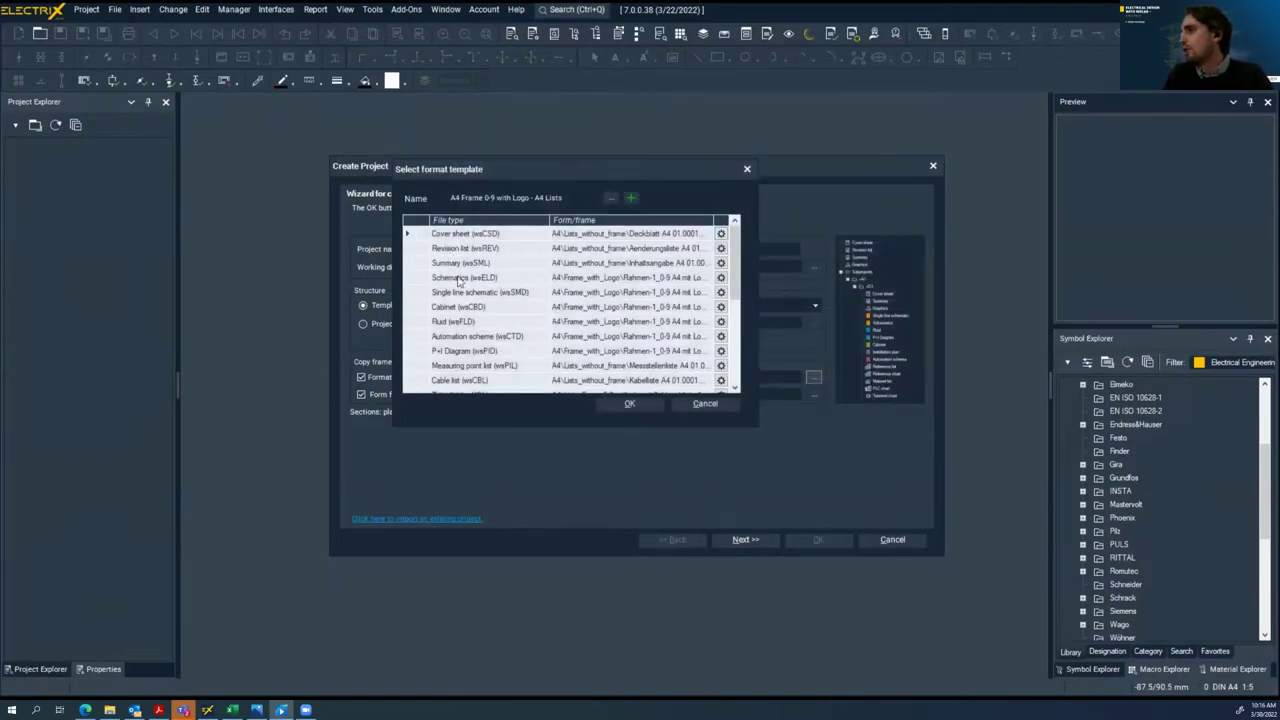
pyautogui.click(703, 402)
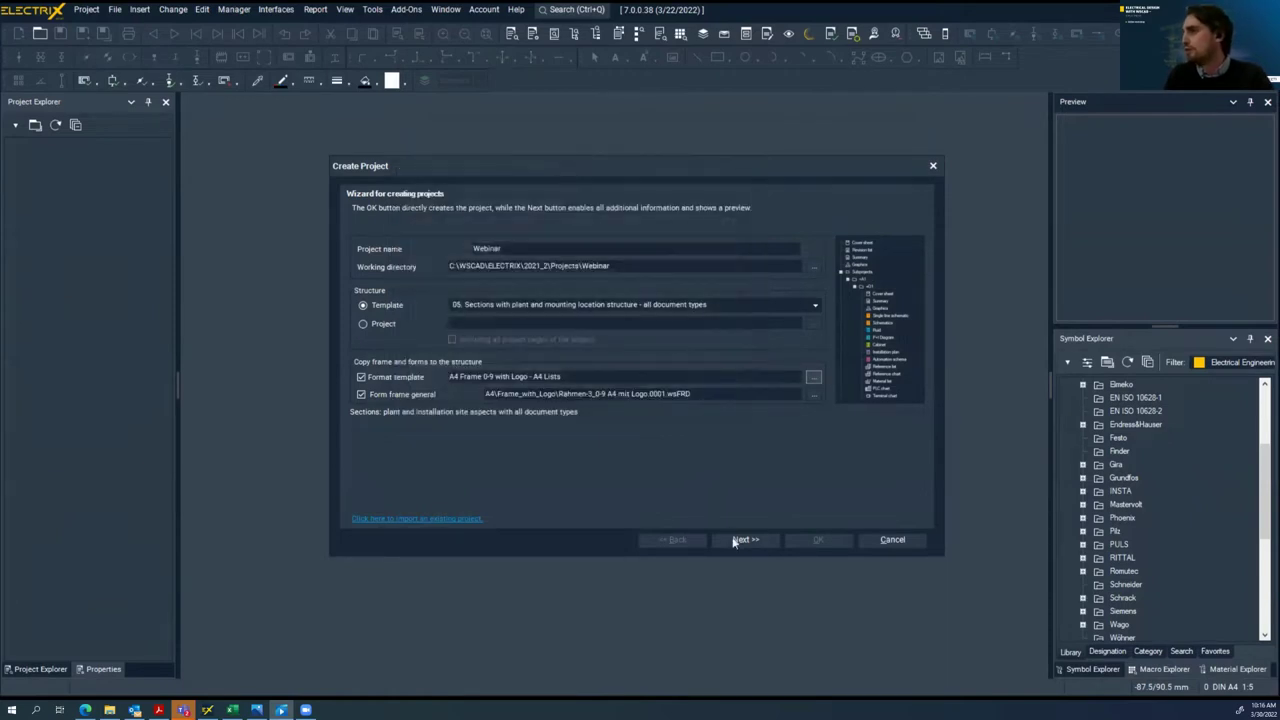
pyautogui.click(743, 540)
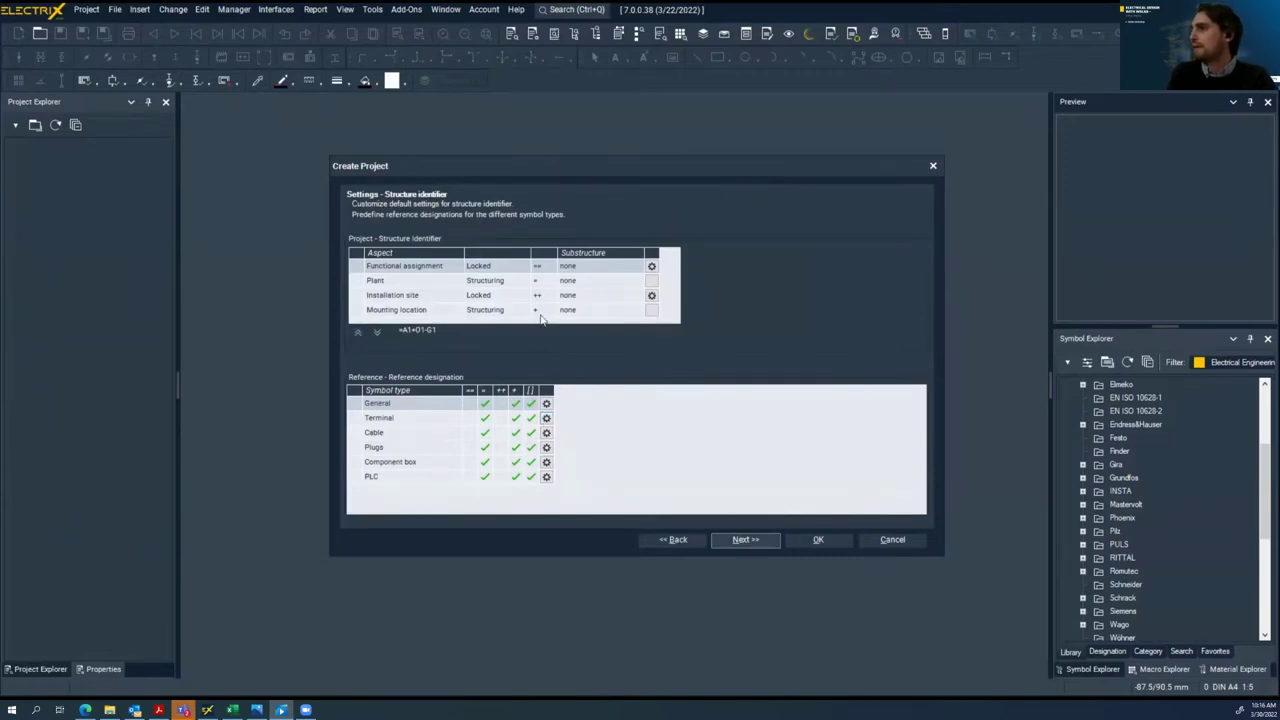
# Add a structure identifier row with plant P1 and mounting location M1
pyautogui.click(743, 540)
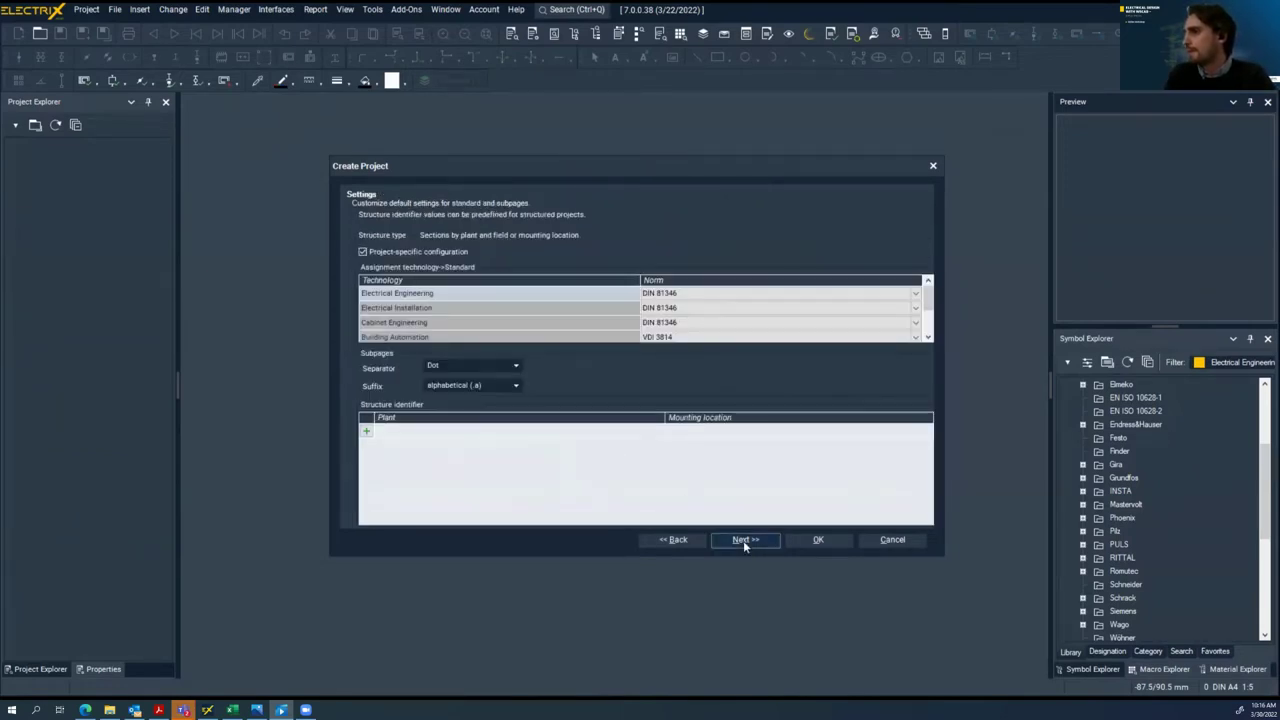
pyautogui.click(524, 437)
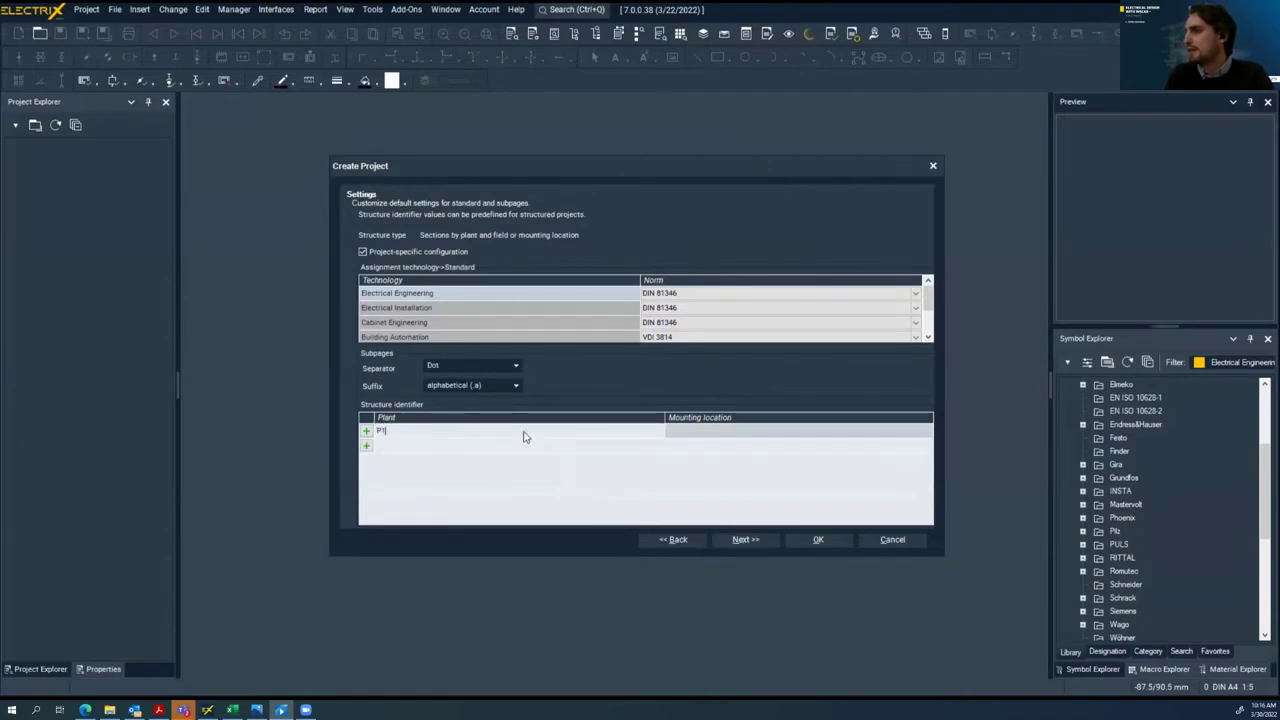
pyautogui.click(728, 440)
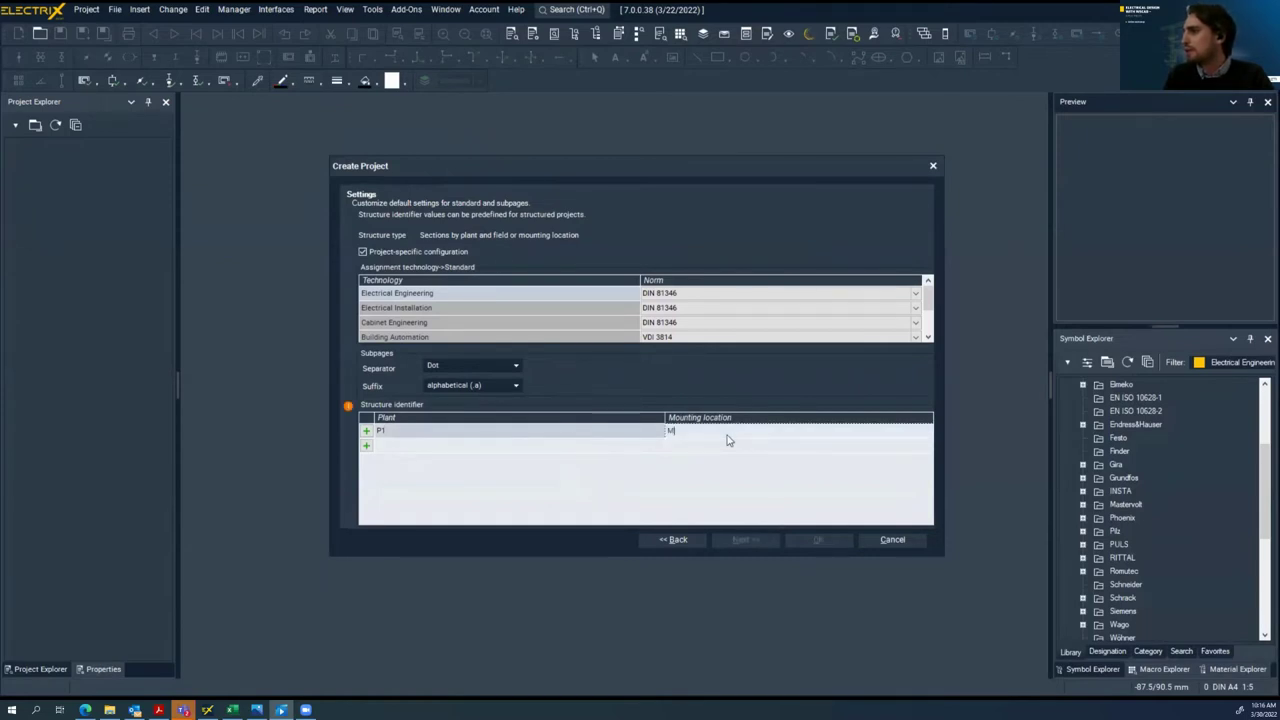
pyautogui.click(713, 449)
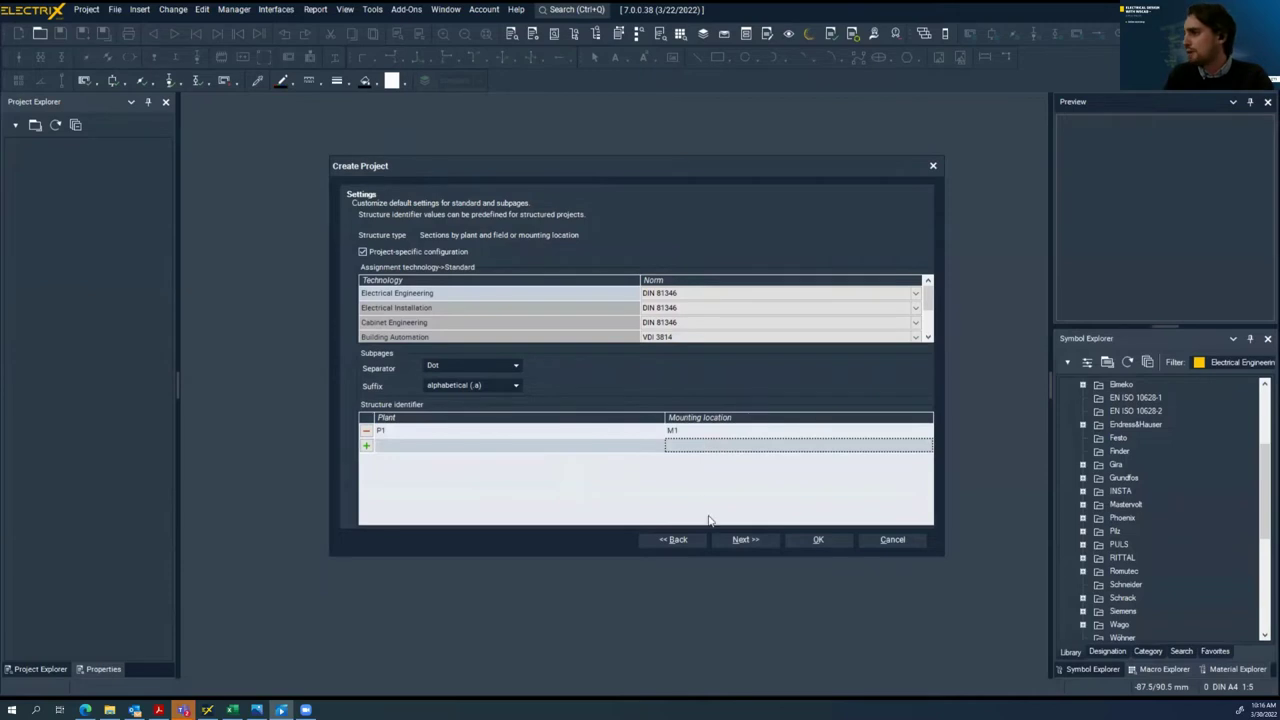
pyautogui.click(740, 540)
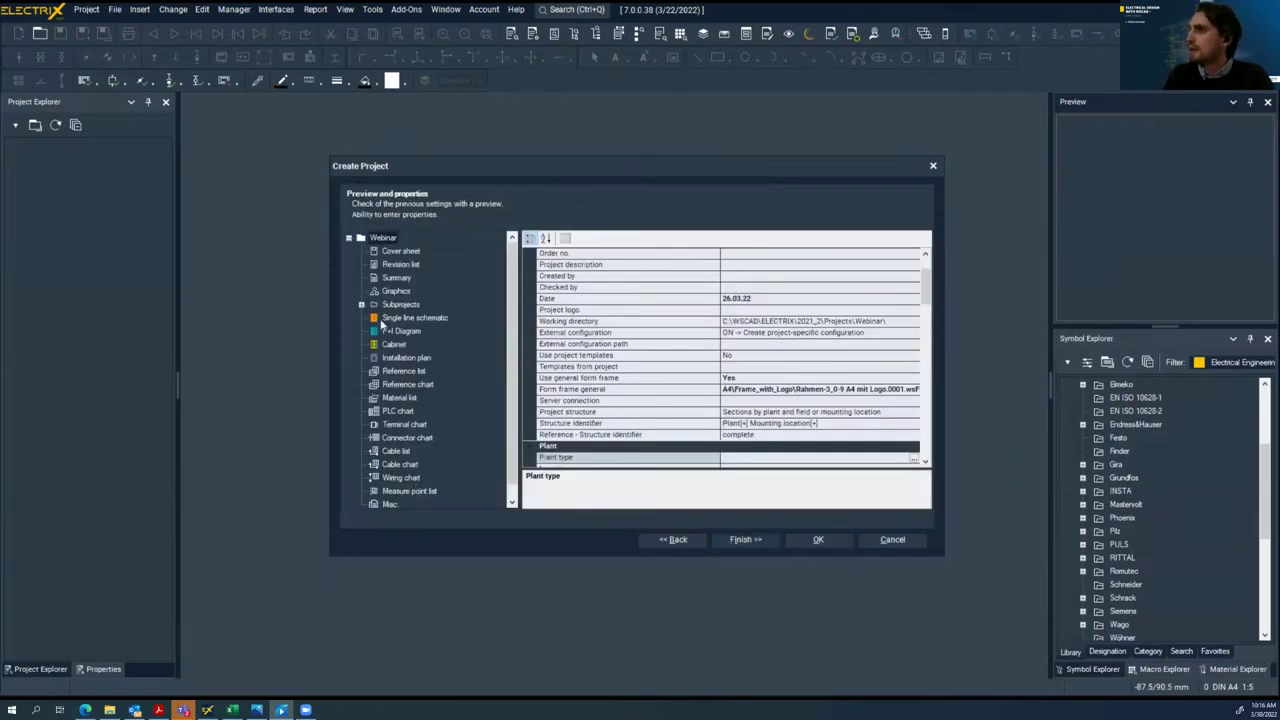
# Review the +M1, P+I Diagram, Fluid and Schematics folders, then finish creating the Webinar project
pyautogui.click(395, 304)
pyautogui.click(390, 319)
pyautogui.doubleClick(390, 319)
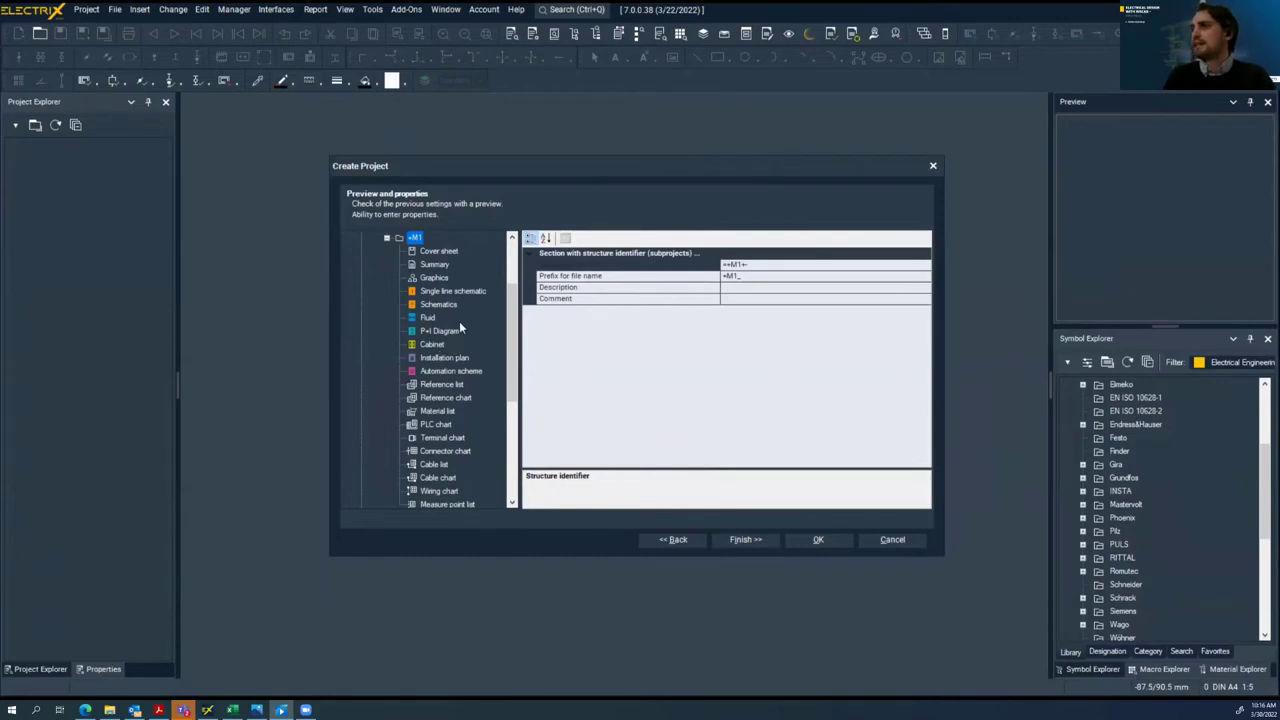
pyautogui.scroll(1, 463, 323)
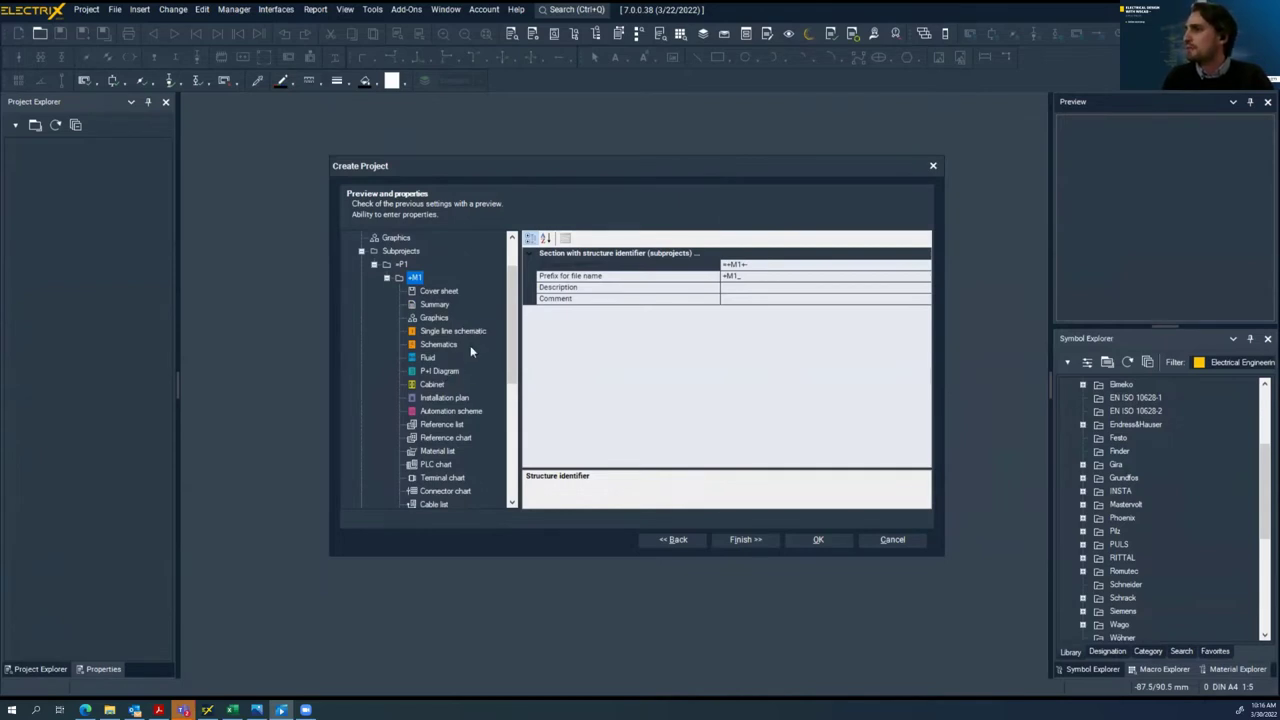
pyautogui.click(440, 372)
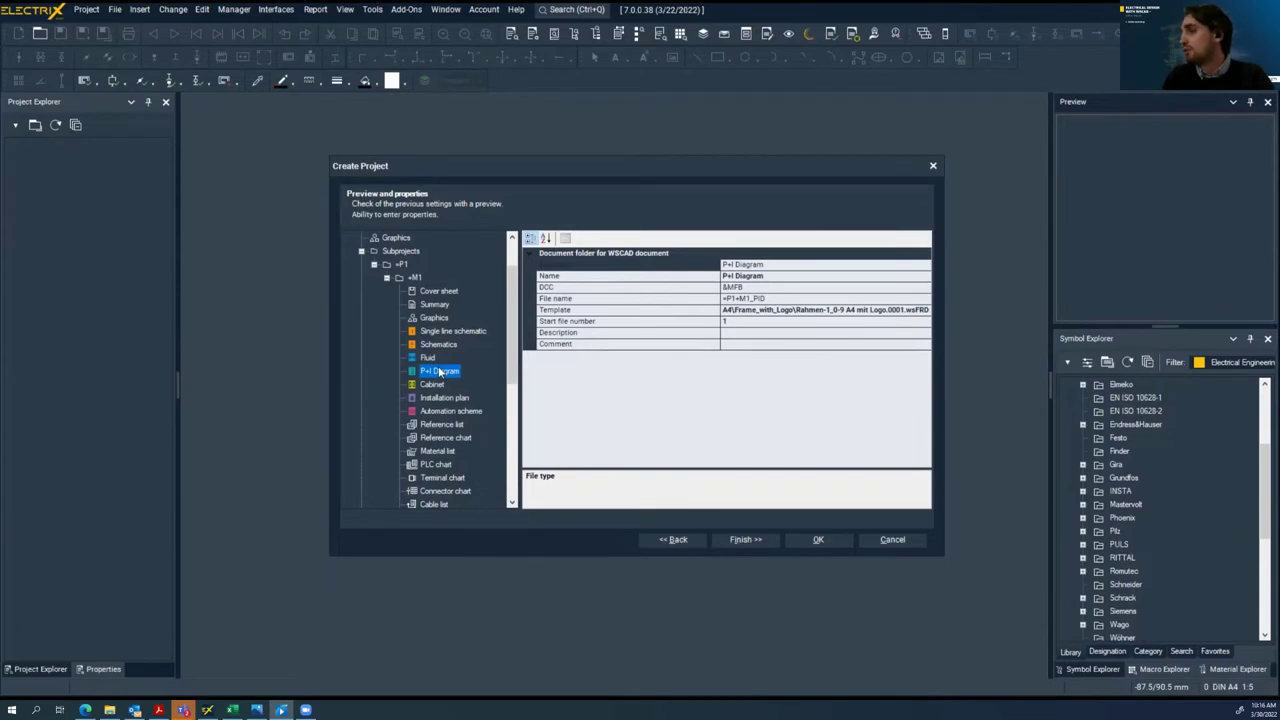
pyautogui.click(433, 358)
pyautogui.click(436, 346)
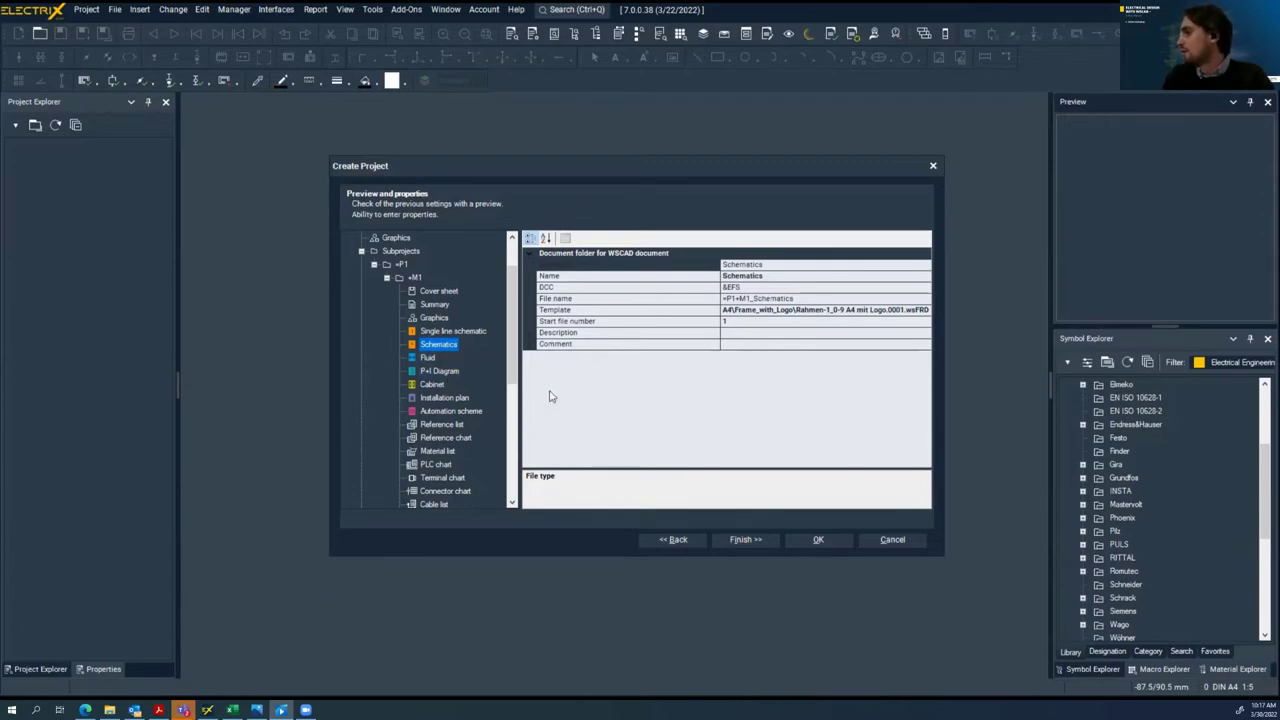
pyautogui.click(733, 541)
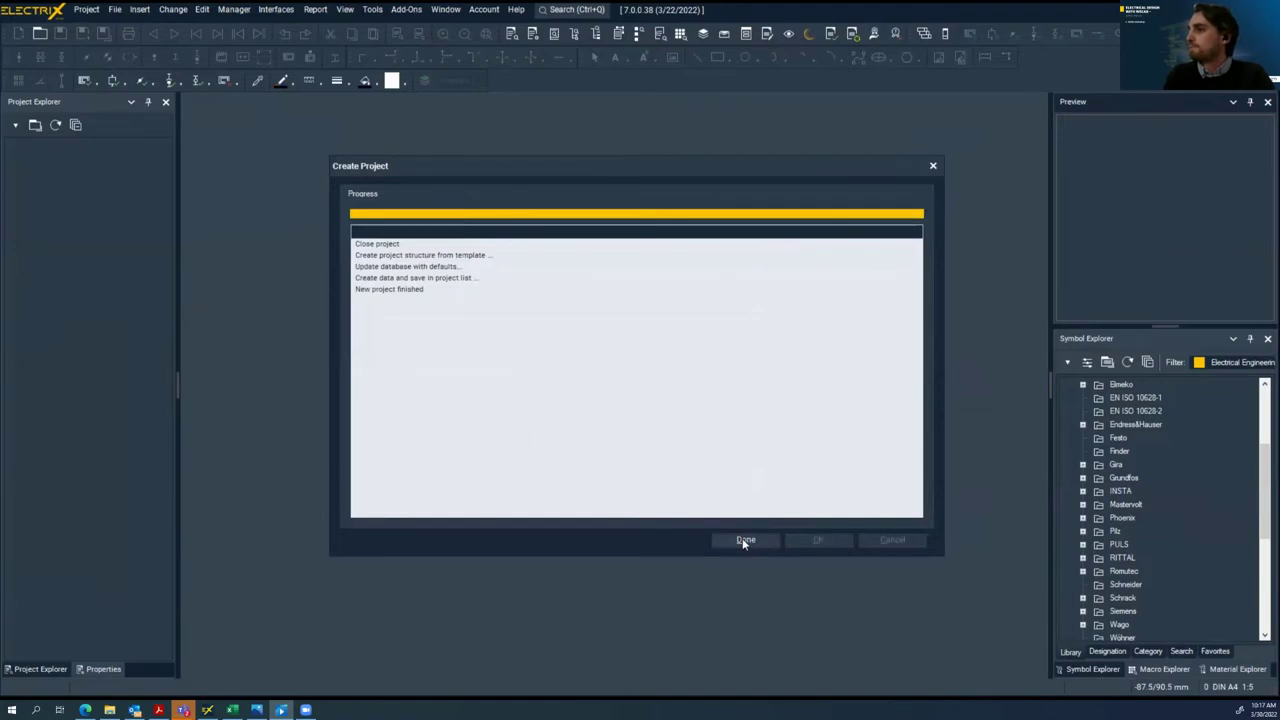
pyautogui.click(742, 540)
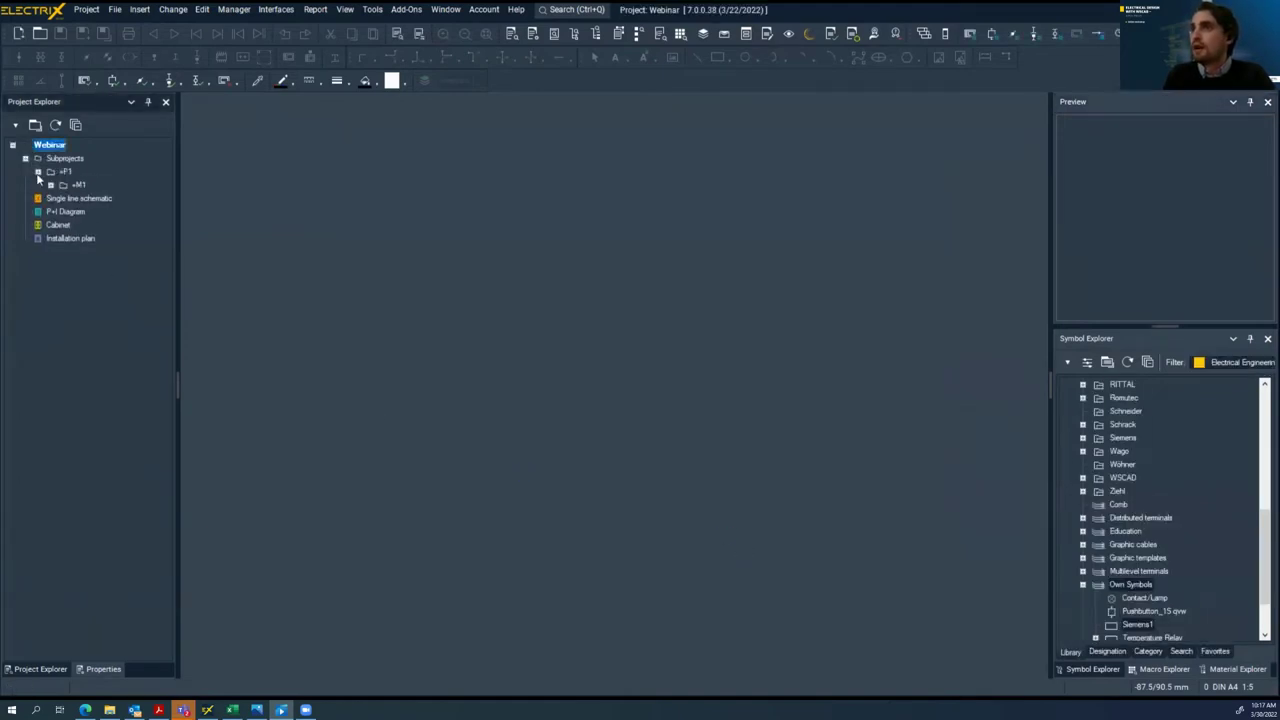
# Create five new pages in the +M1 Schematics folder
pyautogui.click(50, 186)
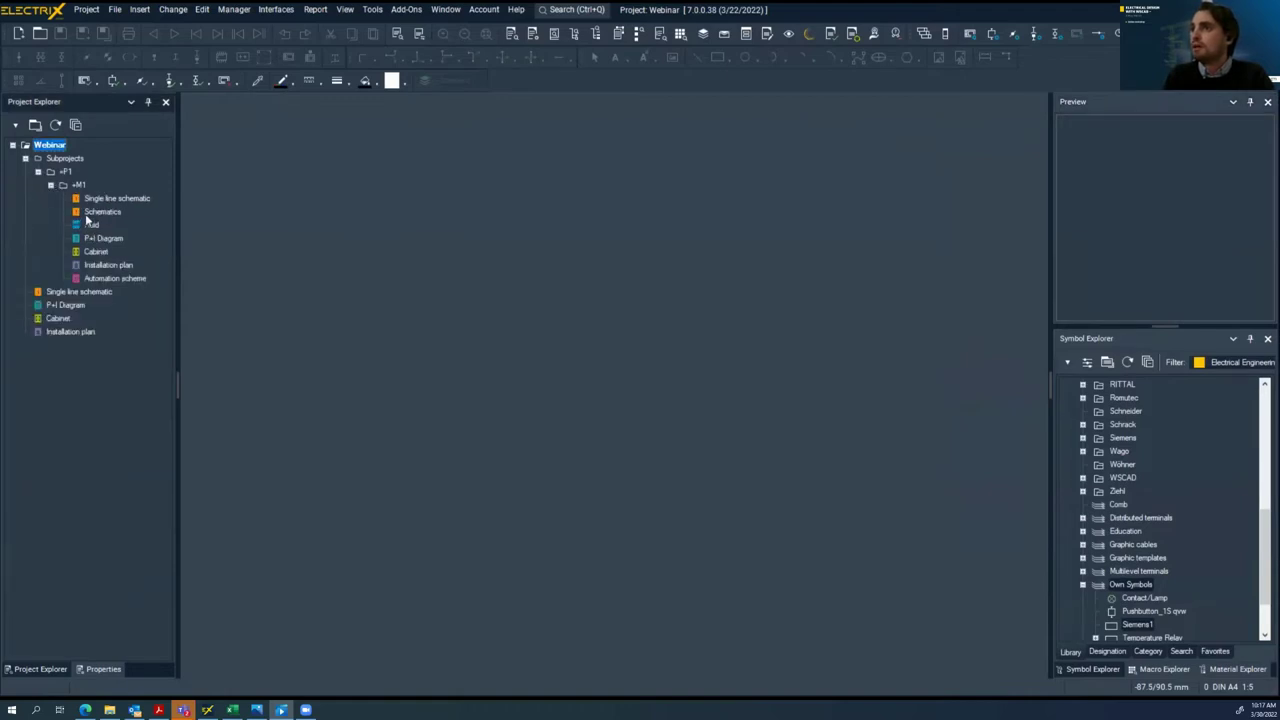
pyautogui.rightClick(85, 213)
pyautogui.click(128, 263)
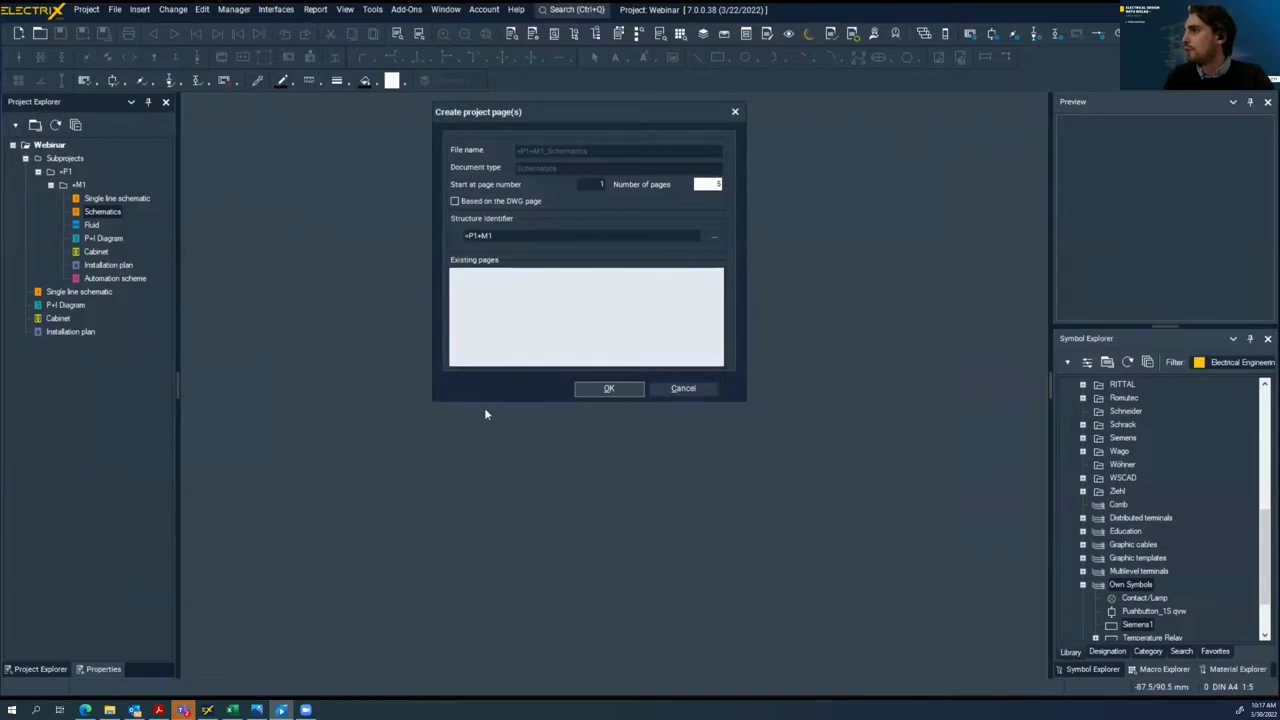
pyautogui.click(591, 390)
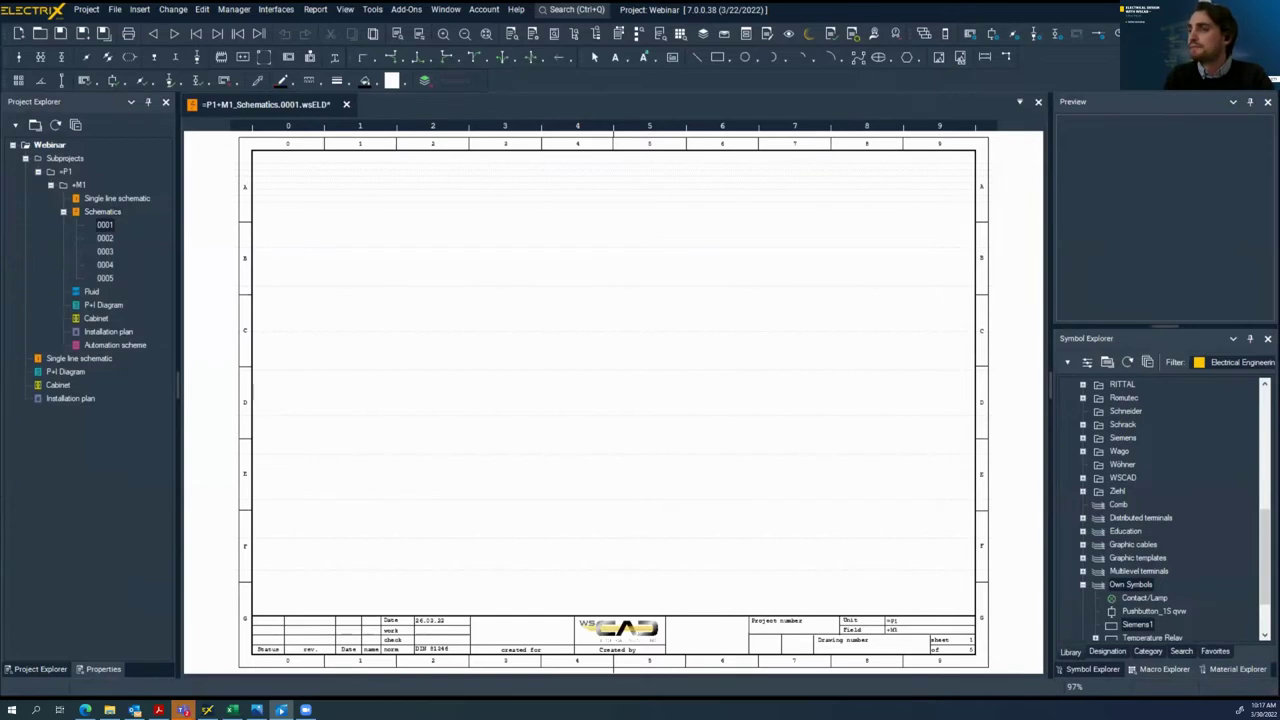
# Title the pages Supply, Load circuit, PLC input/output, PLC output and PLC overview
pyautogui.rightClick(108, 211)
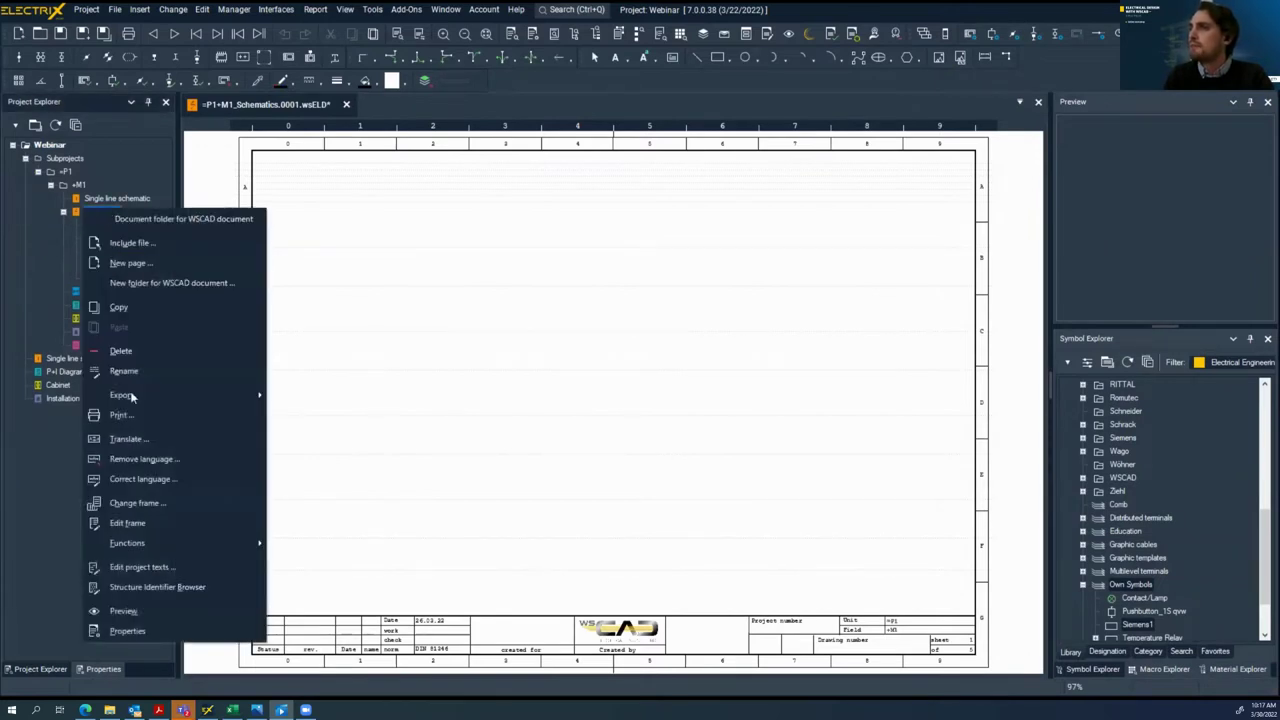
pyautogui.click(175, 570)
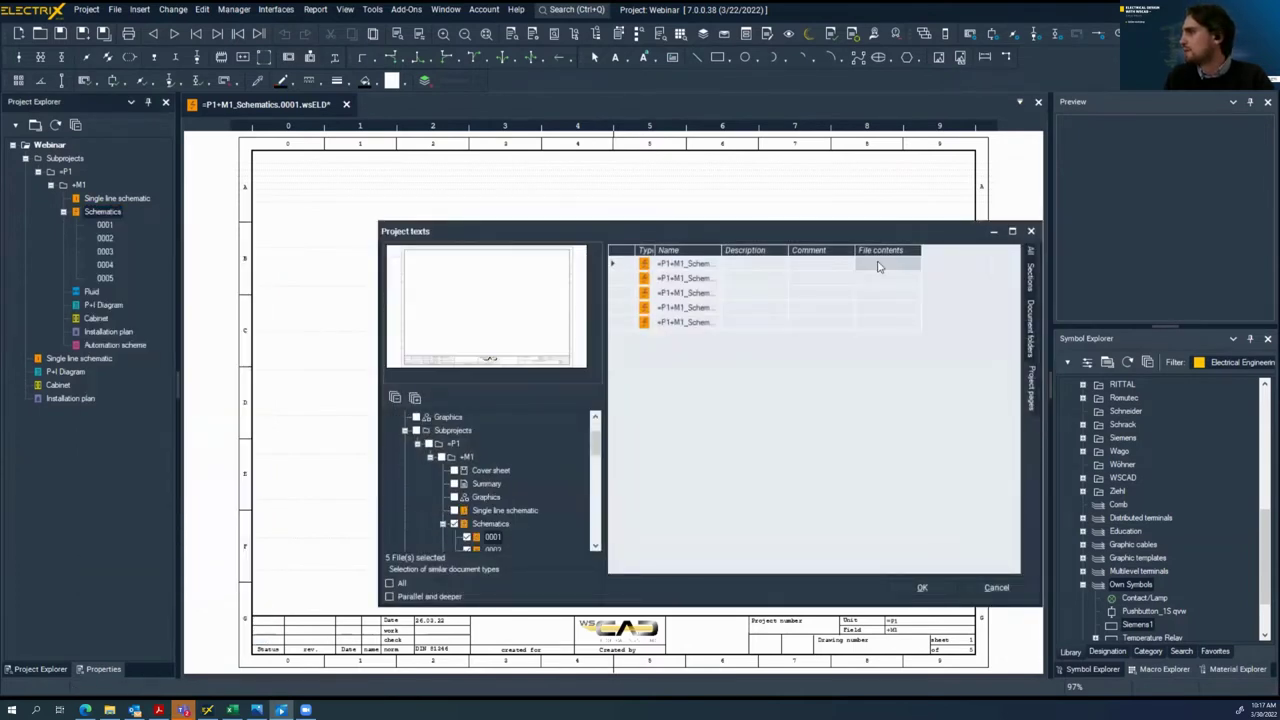
pyautogui.rightClick(878, 266)
pyautogui.click(910, 309)
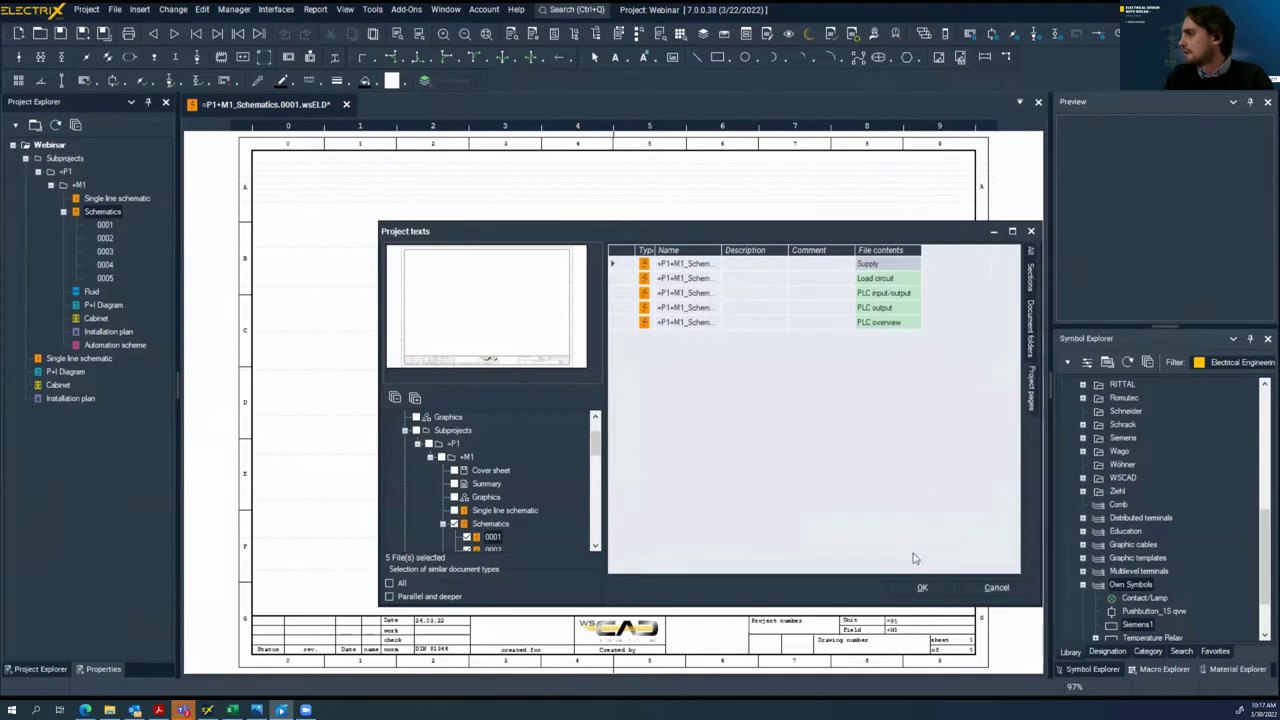
pyautogui.click(922, 589)
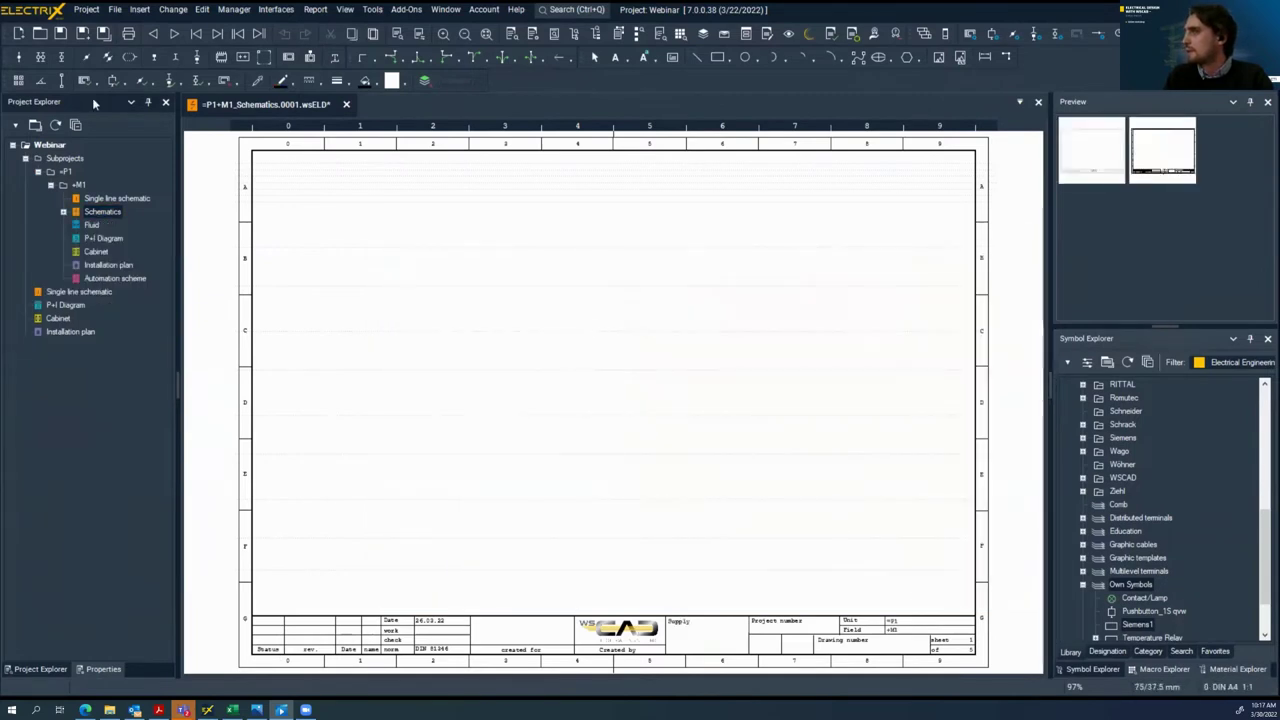
# Browse DIN 81346 library symbols: terminals, MCBs, thermal relays, disconnectors and changeover switches
pyautogui.click(64, 212)
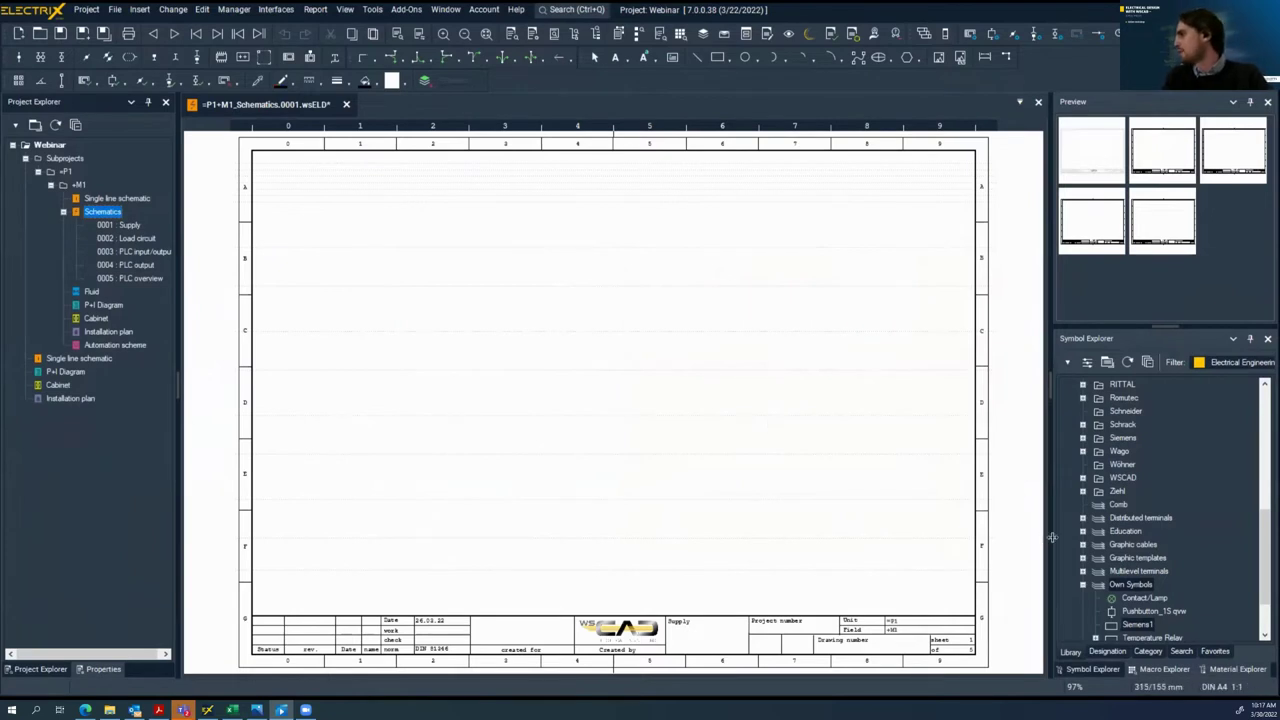
pyautogui.moveTo(1026, 537); pyautogui.dragTo(1018, 576)
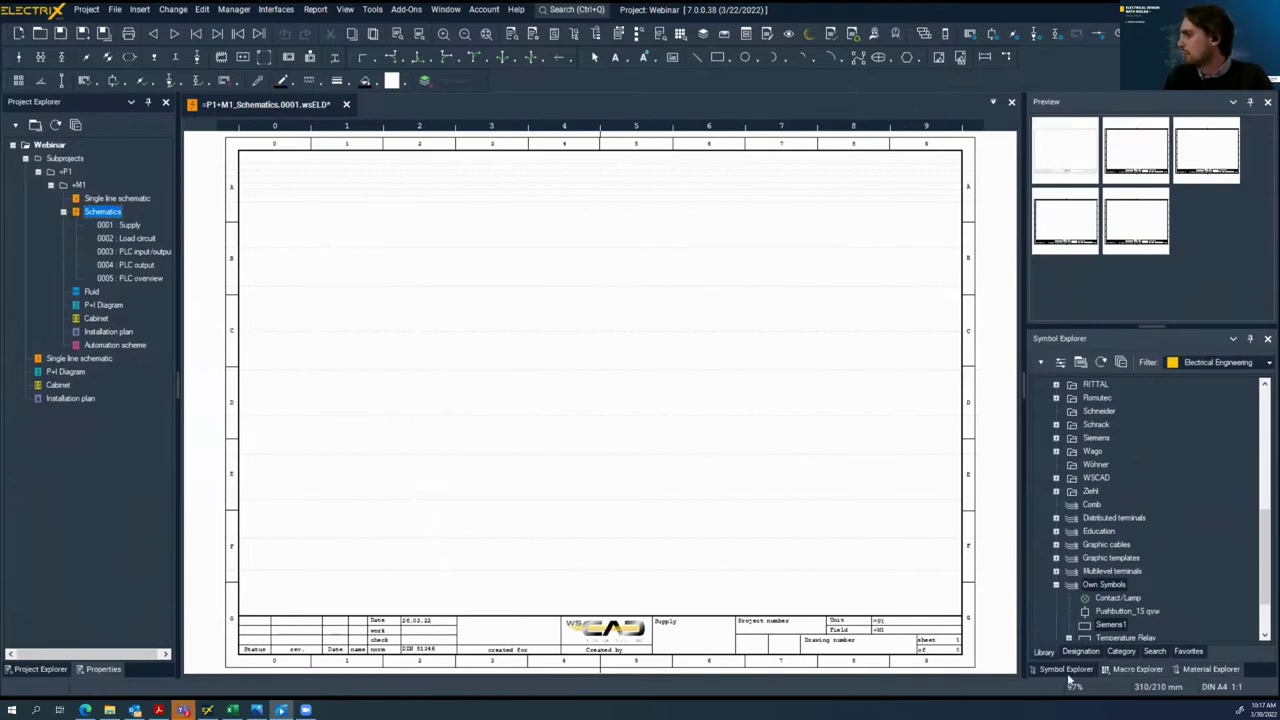
pyautogui.click(1045, 653)
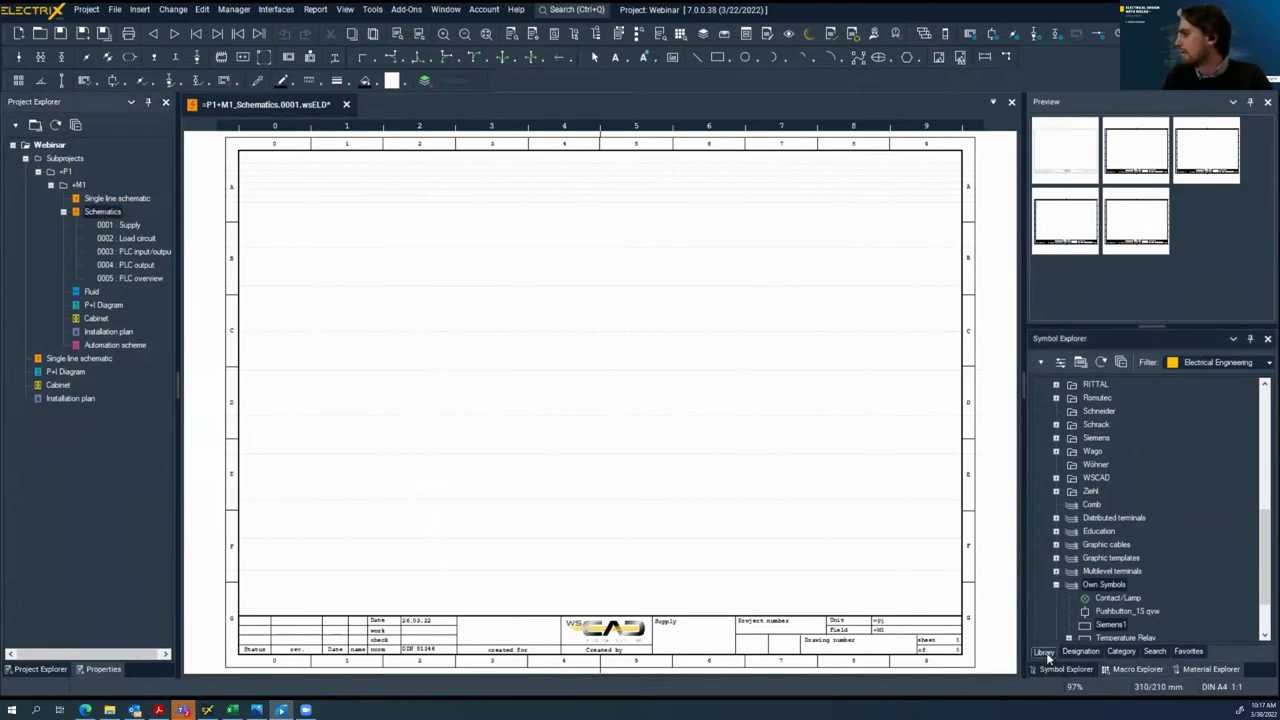
pyautogui.scroll(10, 1090, 538)
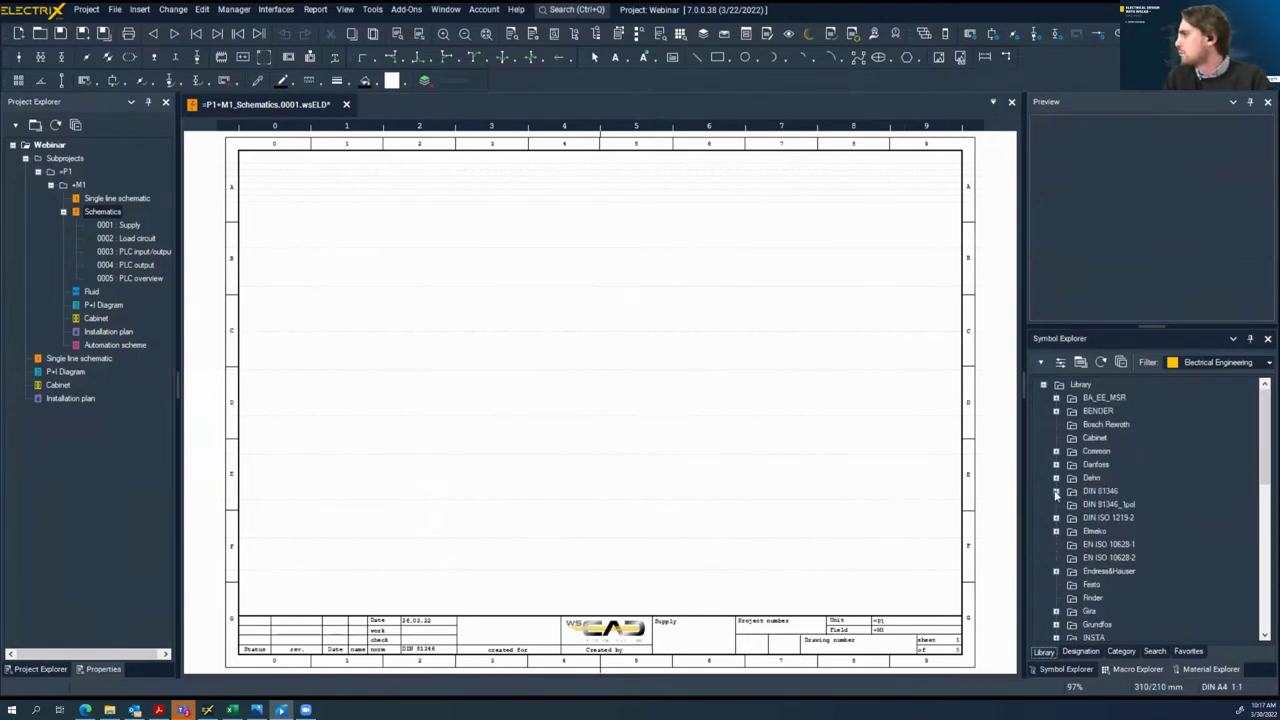
pyautogui.click(1057, 494)
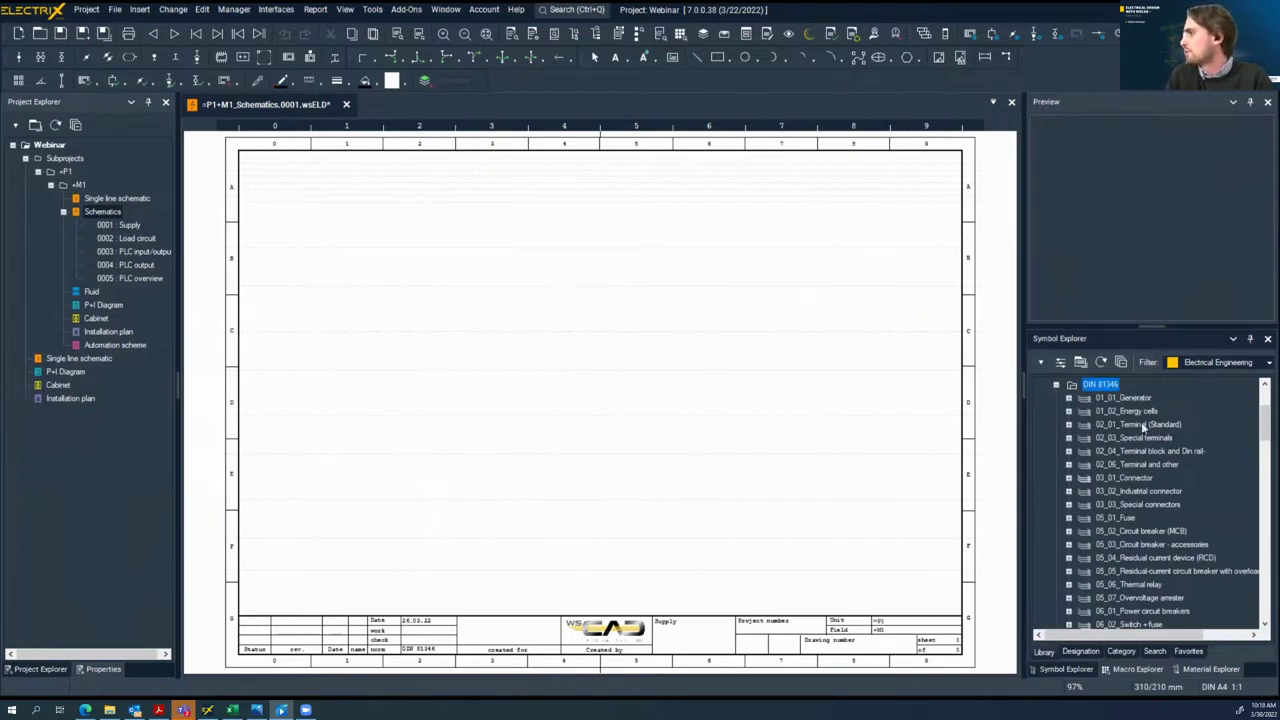
pyautogui.click(1170, 451)
pyautogui.click(1138, 531)
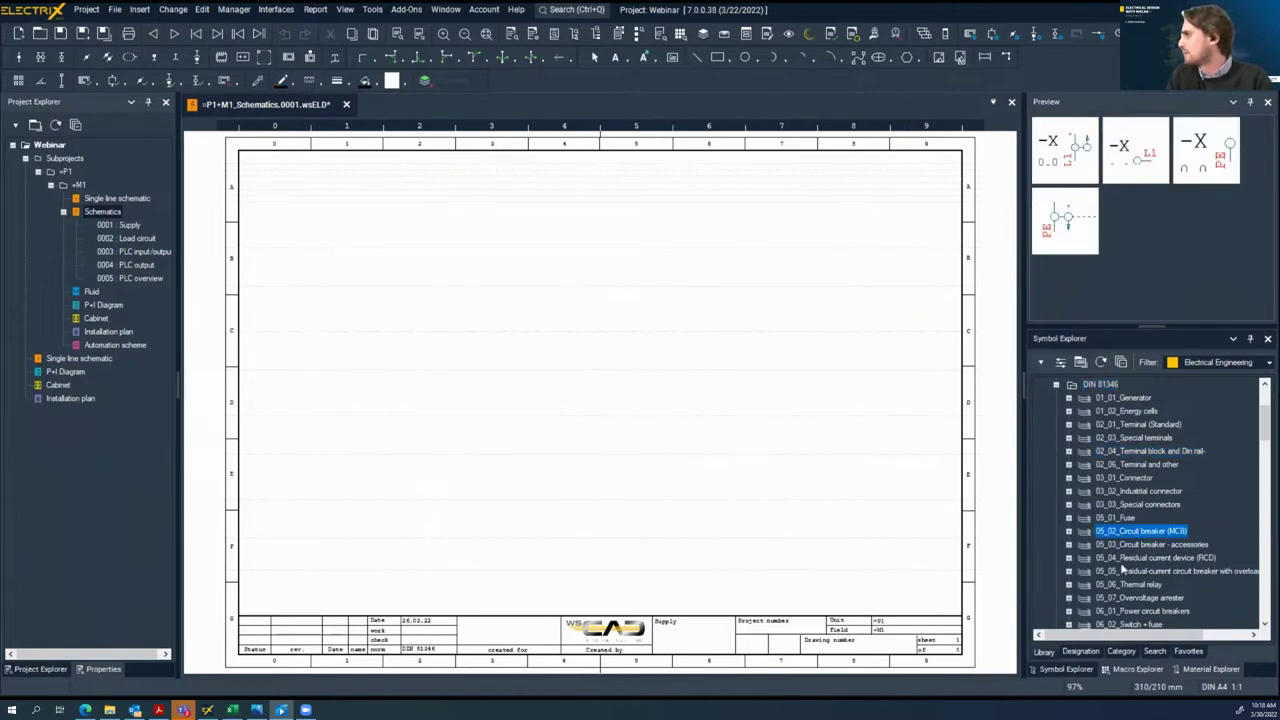
pyautogui.click(1120, 585)
pyautogui.scroll(-3, 1118, 587)
pyautogui.click(1125, 571)
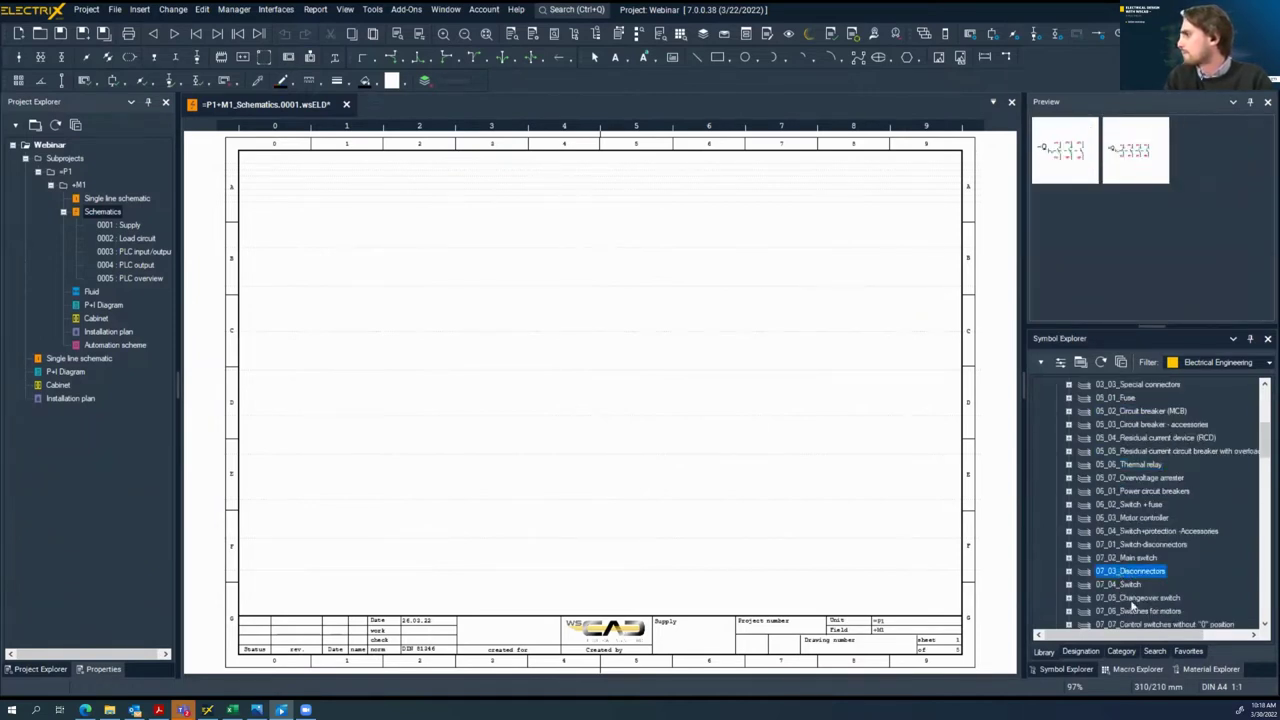
pyautogui.click(1132, 598)
pyautogui.click(1140, 531)
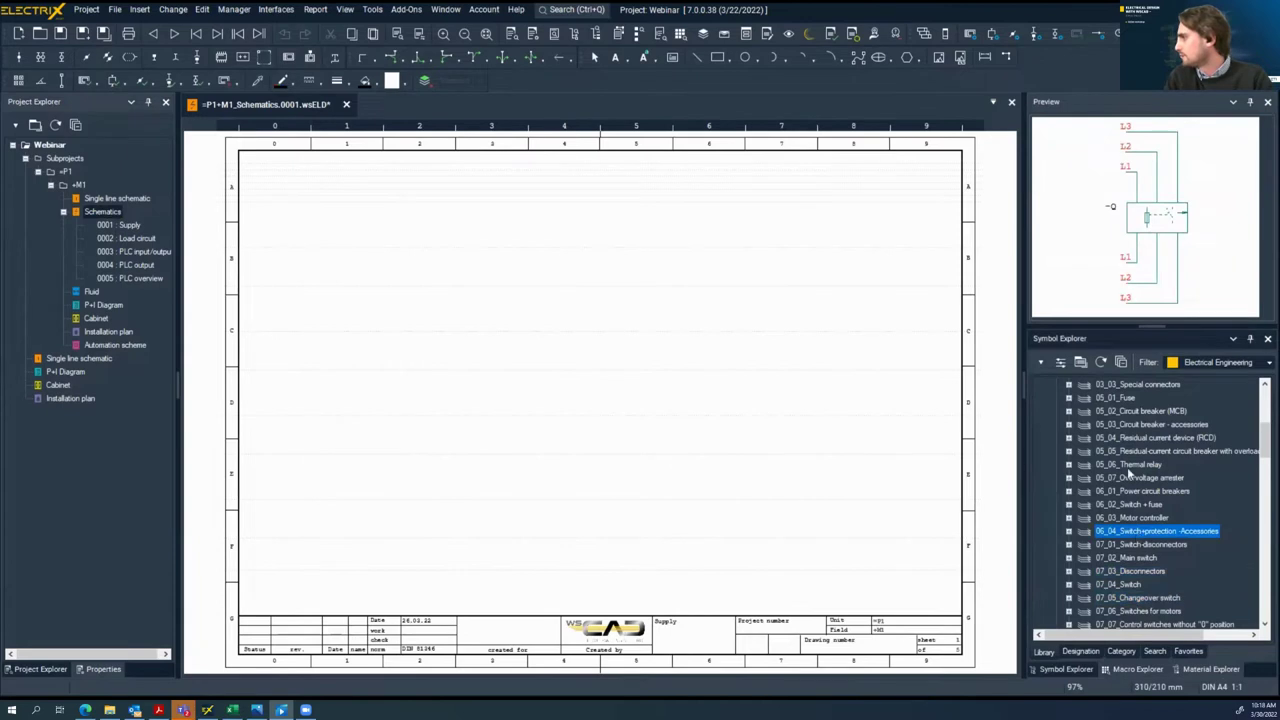
# Browse symbols by category, filter to Fluid then Electrical Engineering, and view Favorites
pyautogui.click(1121, 651)
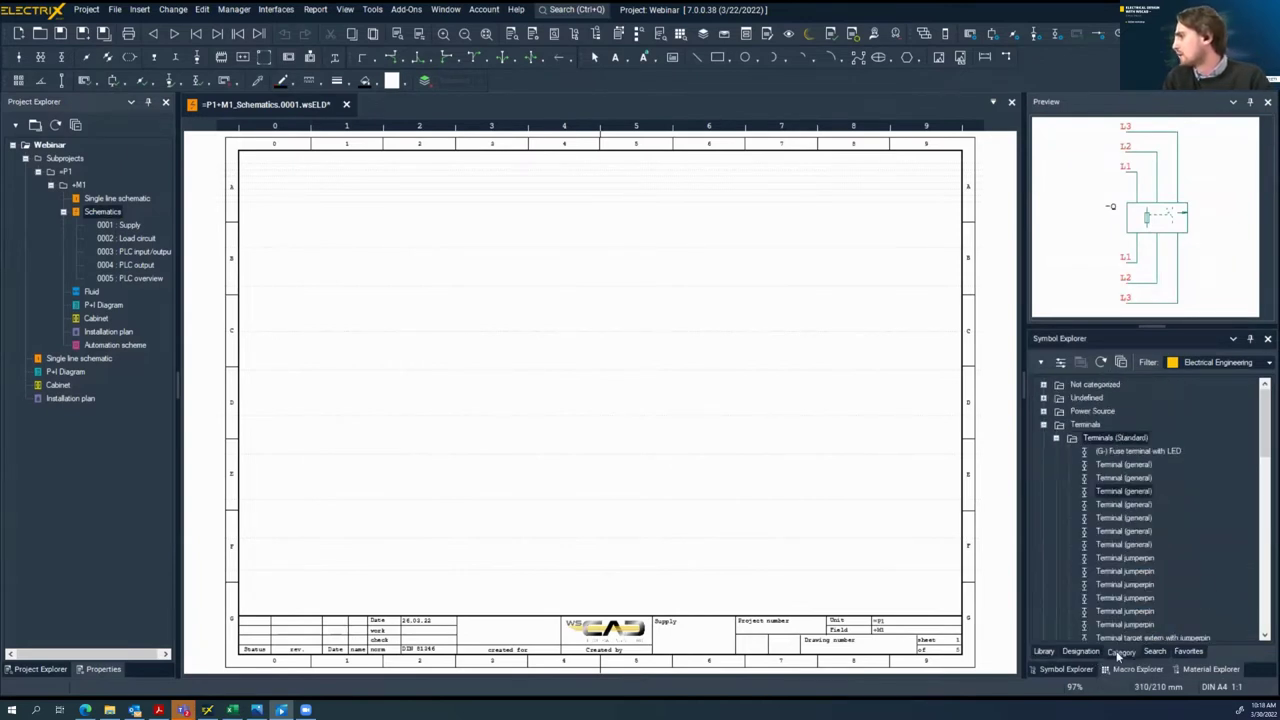
pyautogui.click(1043, 424)
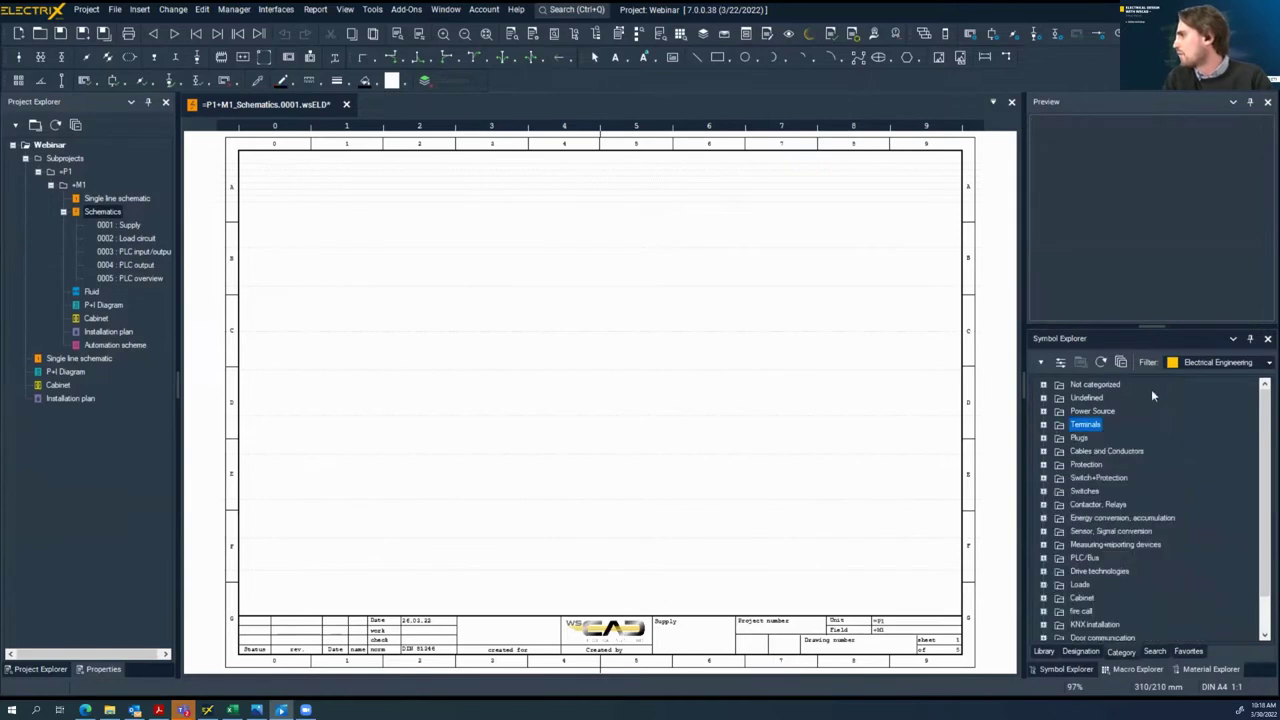
pyautogui.click(1269, 363)
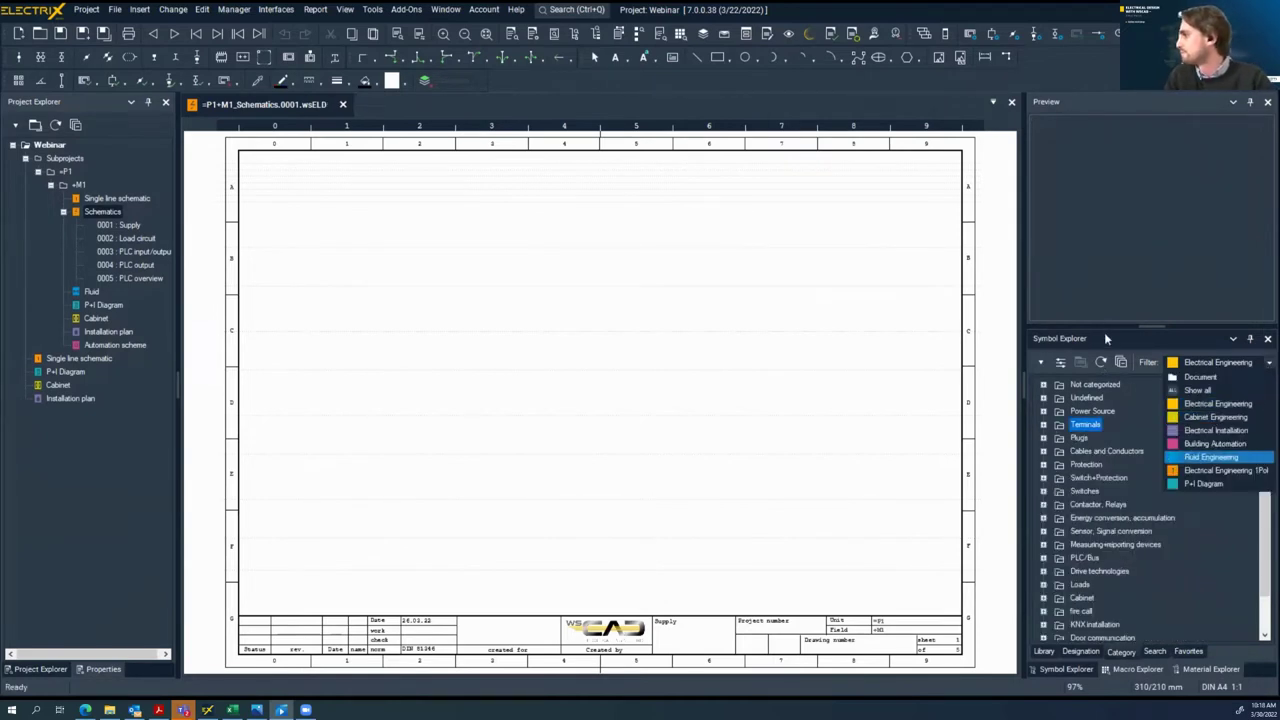
pyautogui.click(1207, 457)
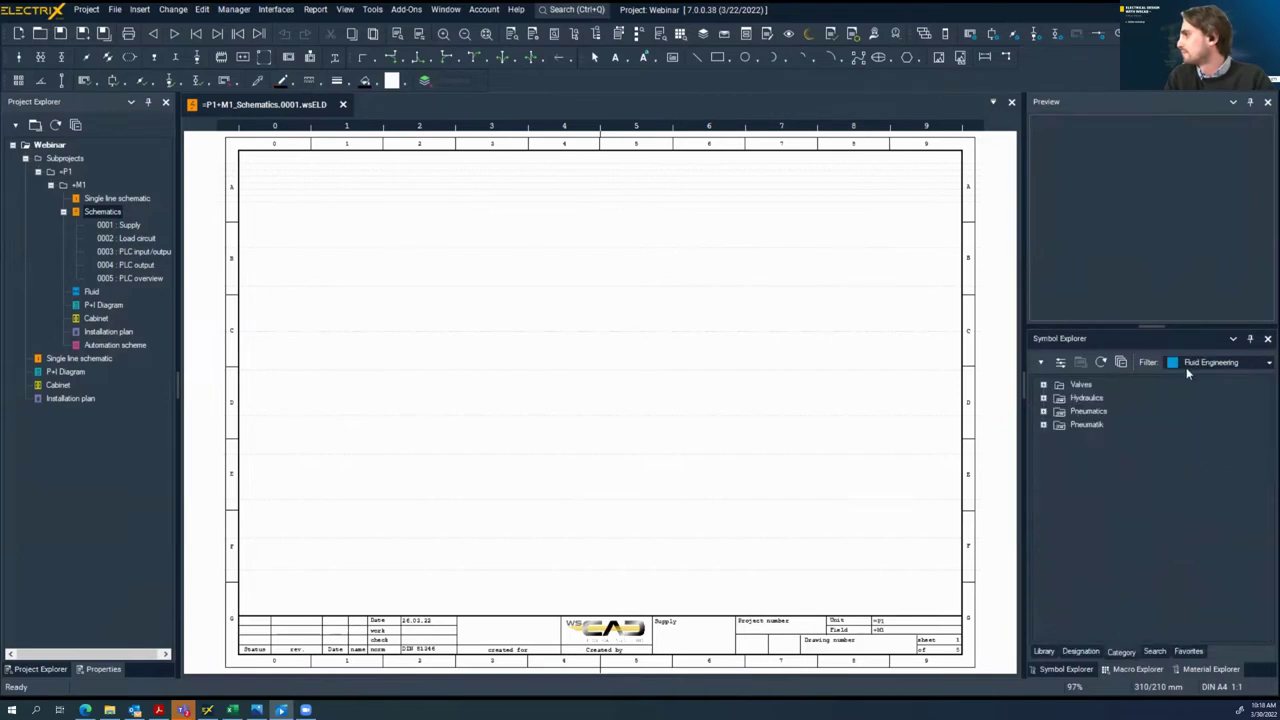
pyautogui.click(1268, 363)
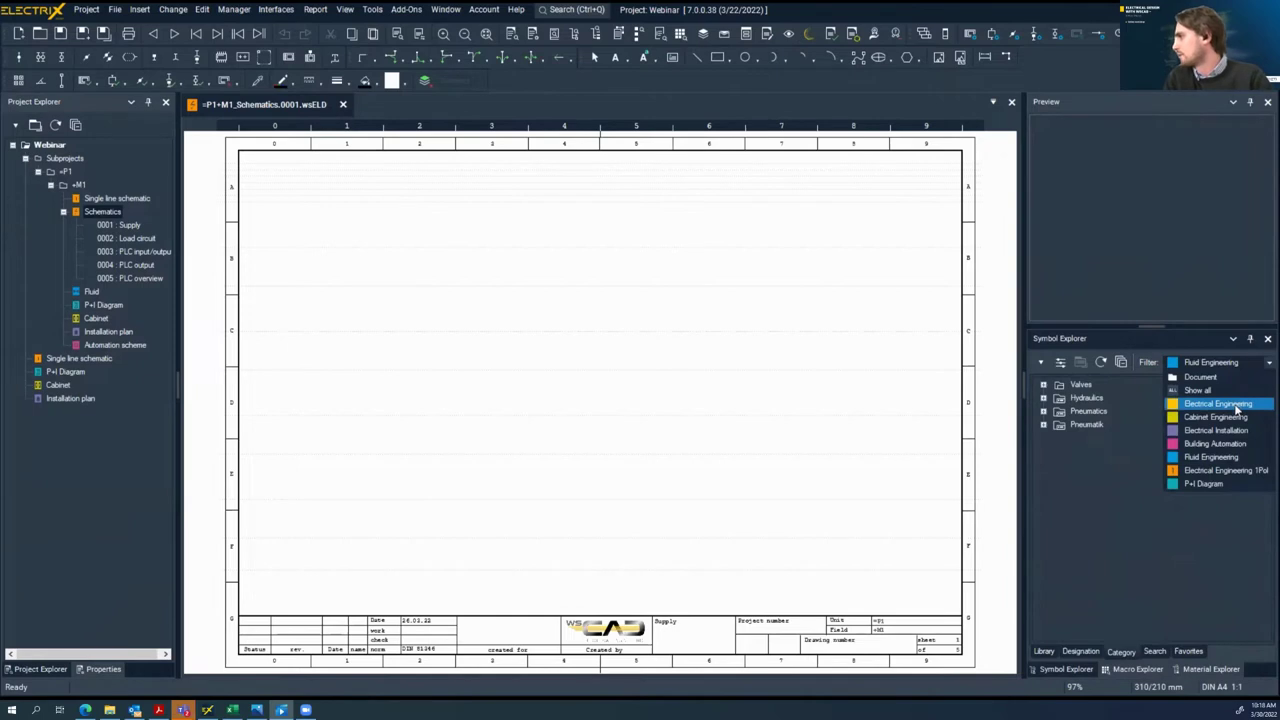
pyautogui.click(1236, 404)
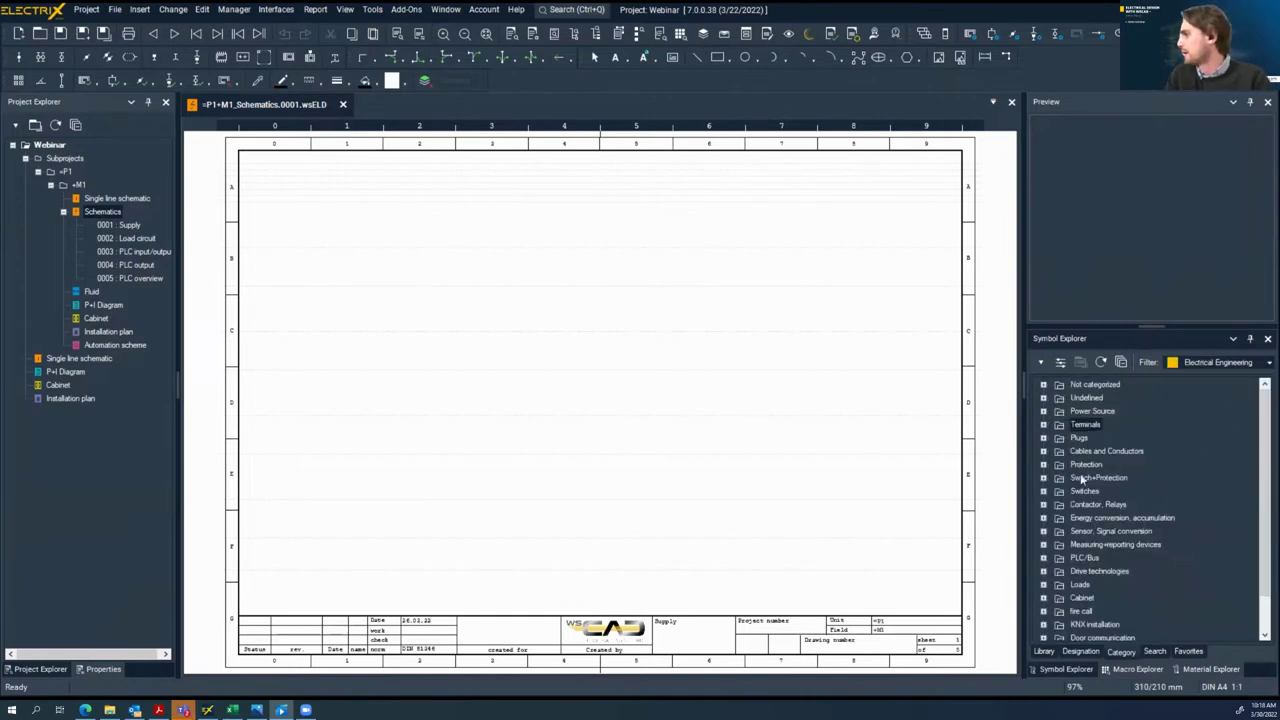
pyautogui.click(1155, 652)
pyautogui.click(1188, 652)
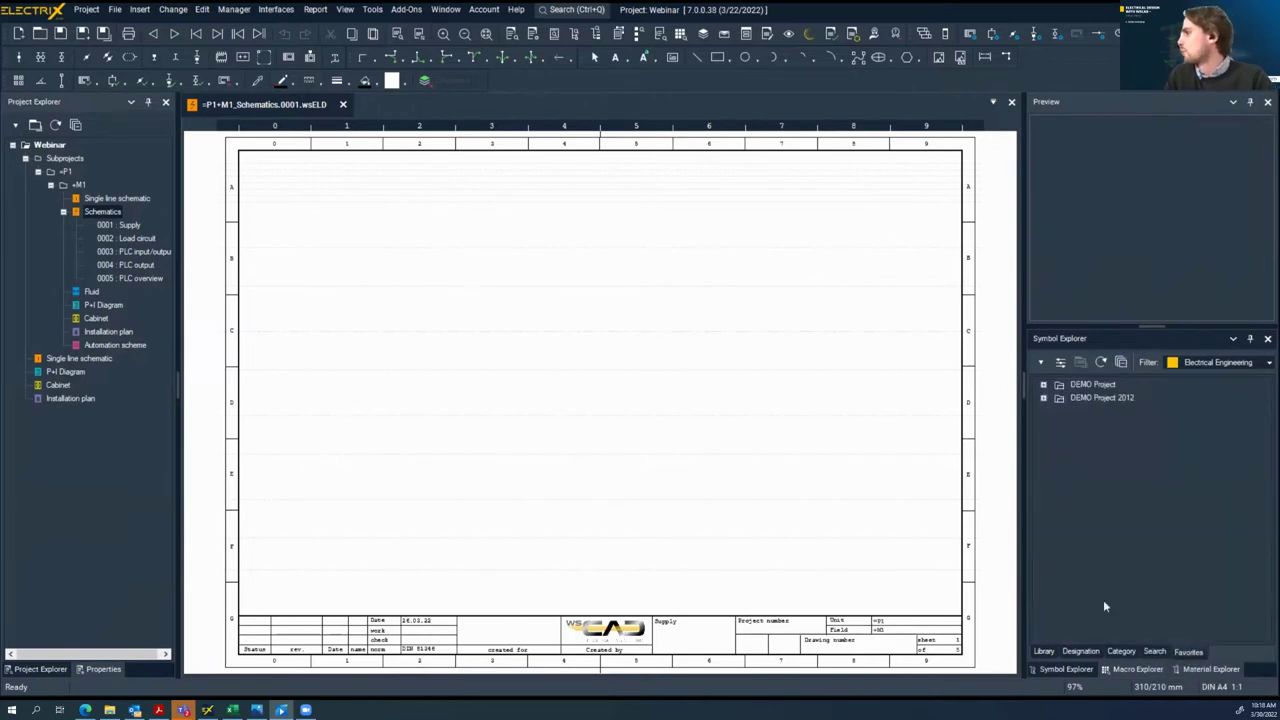
# Place the WEBINAR Supply macro on page 0001, then open page 0002 Load circuit
pyautogui.click(1126, 670)
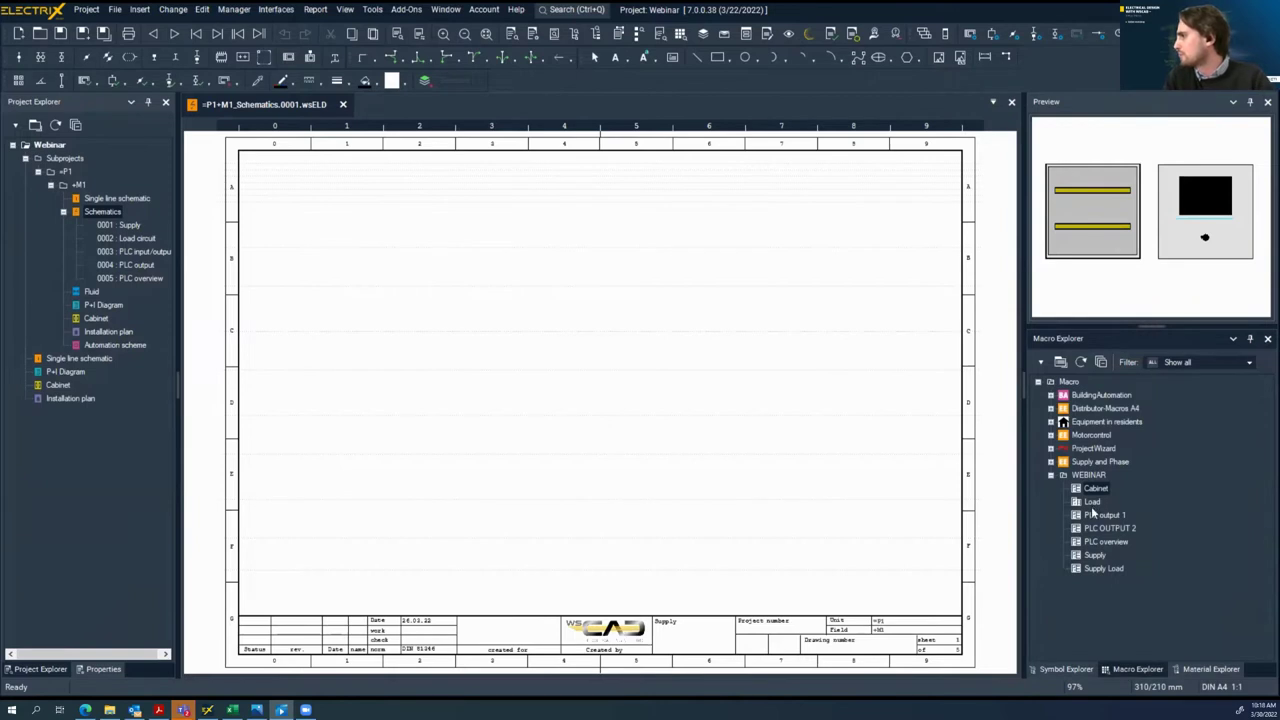
pyautogui.rightClick(1096, 557)
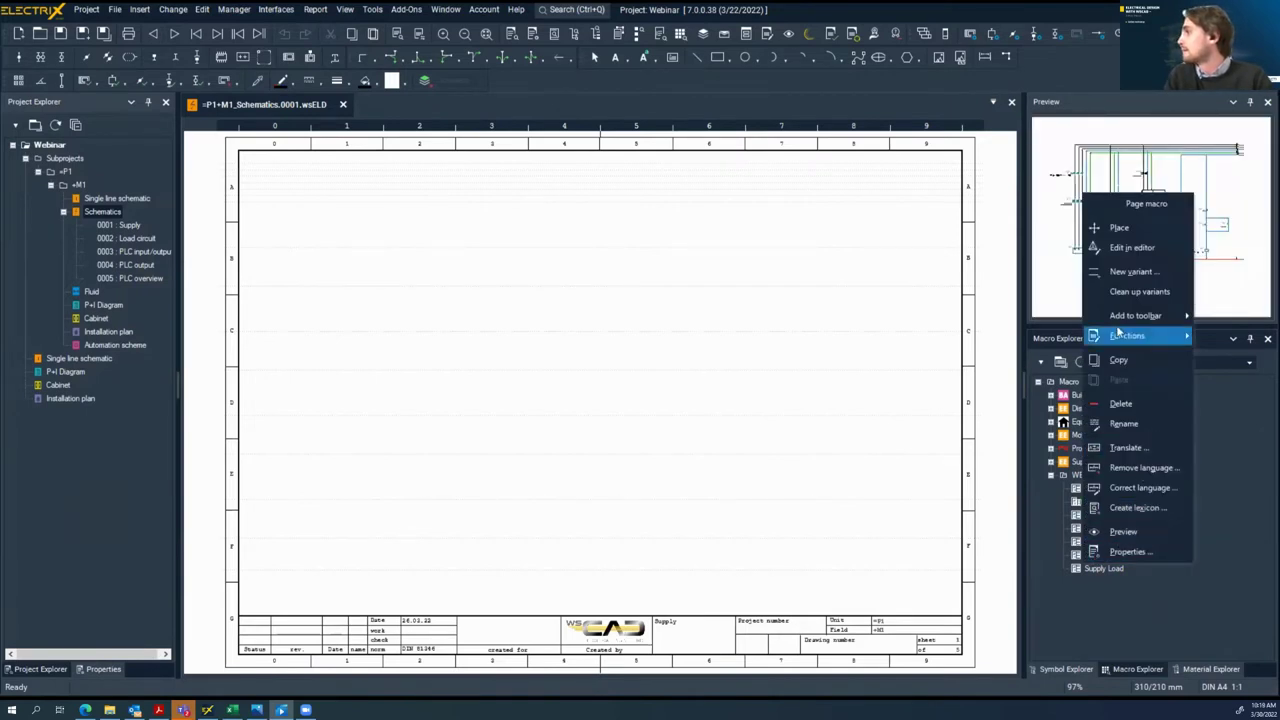
pyautogui.click(1140, 236)
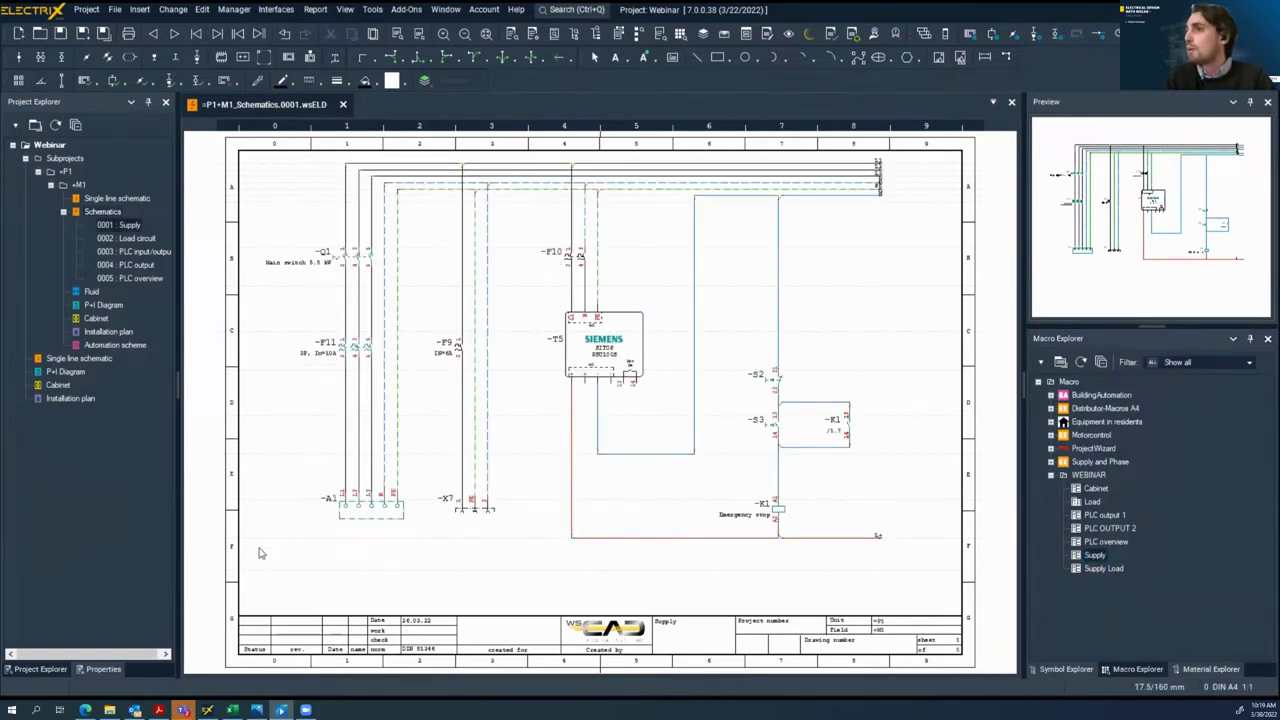
pyautogui.click(140, 239)
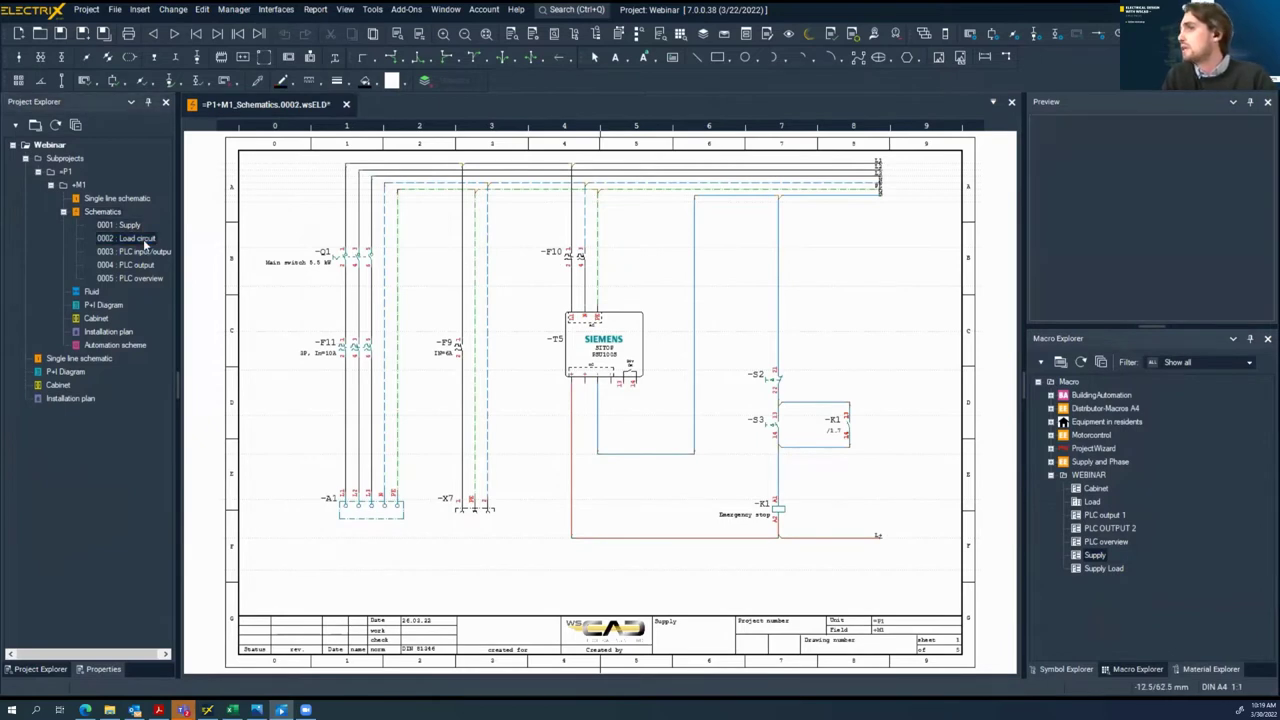
# Place the Supply Load and Load macros, then copy the load circuit three times rightward
pyautogui.rightClick(1107, 567)
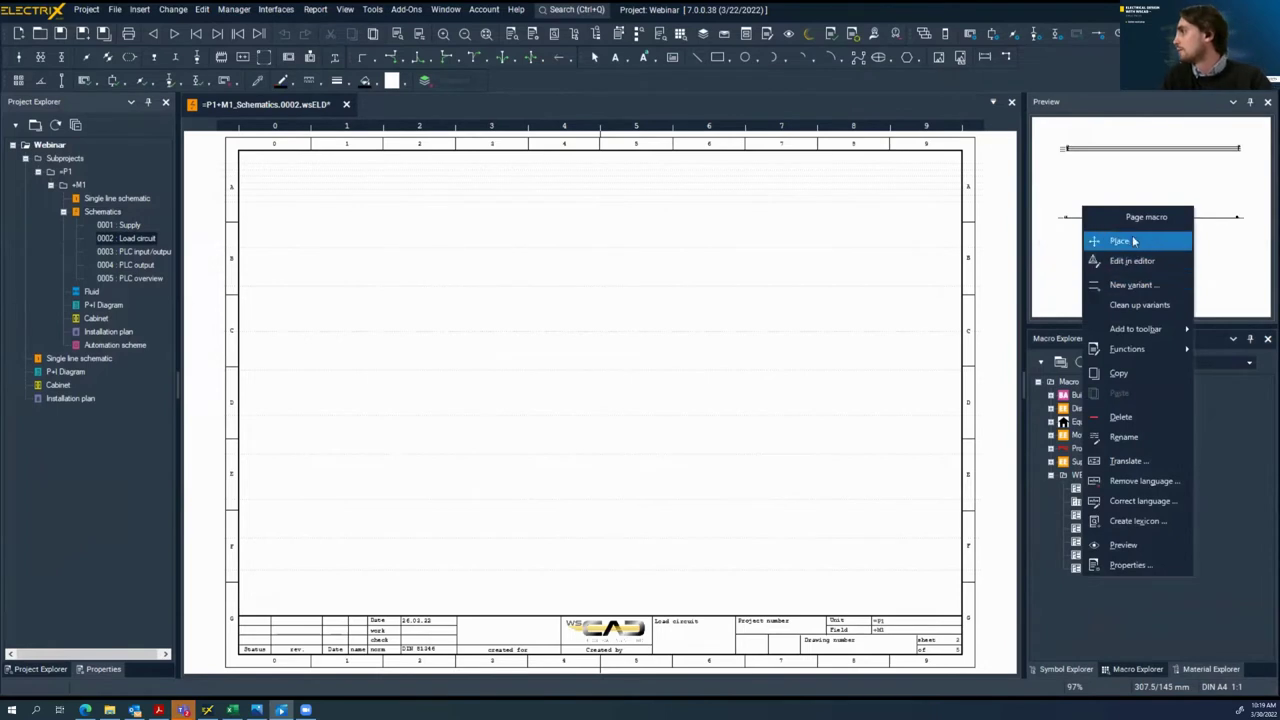
pyautogui.click(1120, 241)
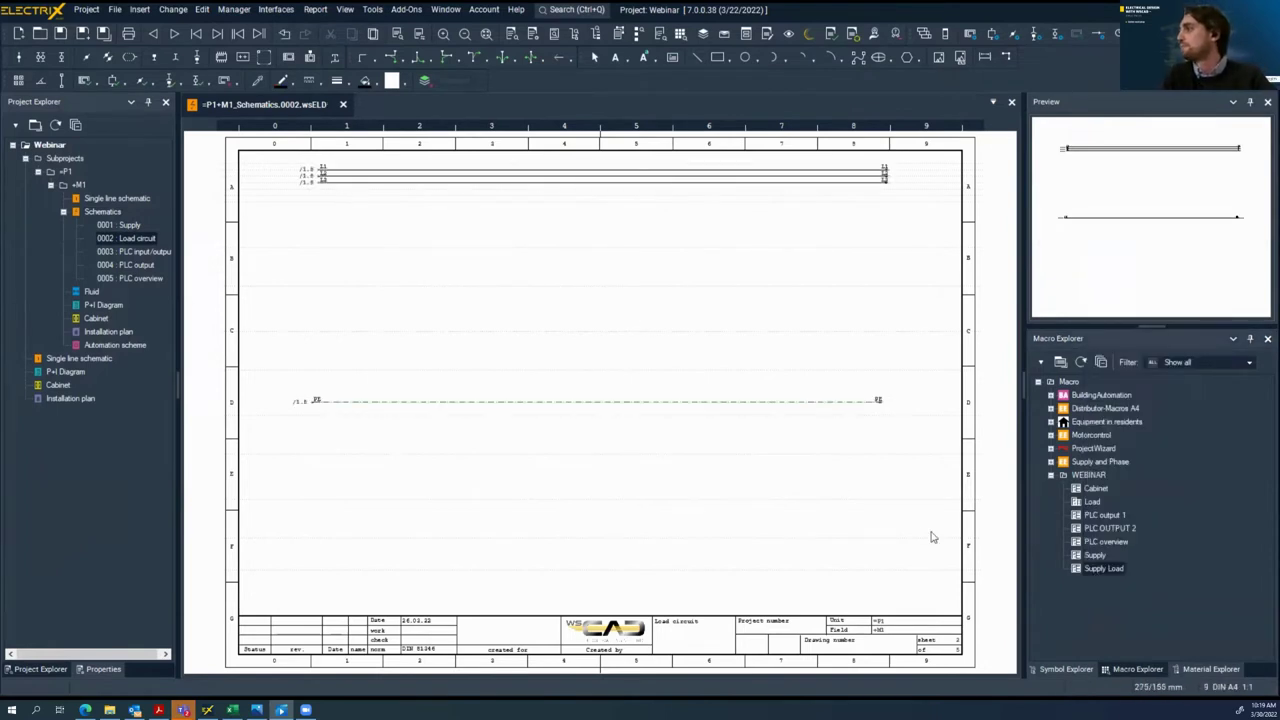
pyautogui.rightClick(1093, 501)
pyautogui.click(1130, 175)
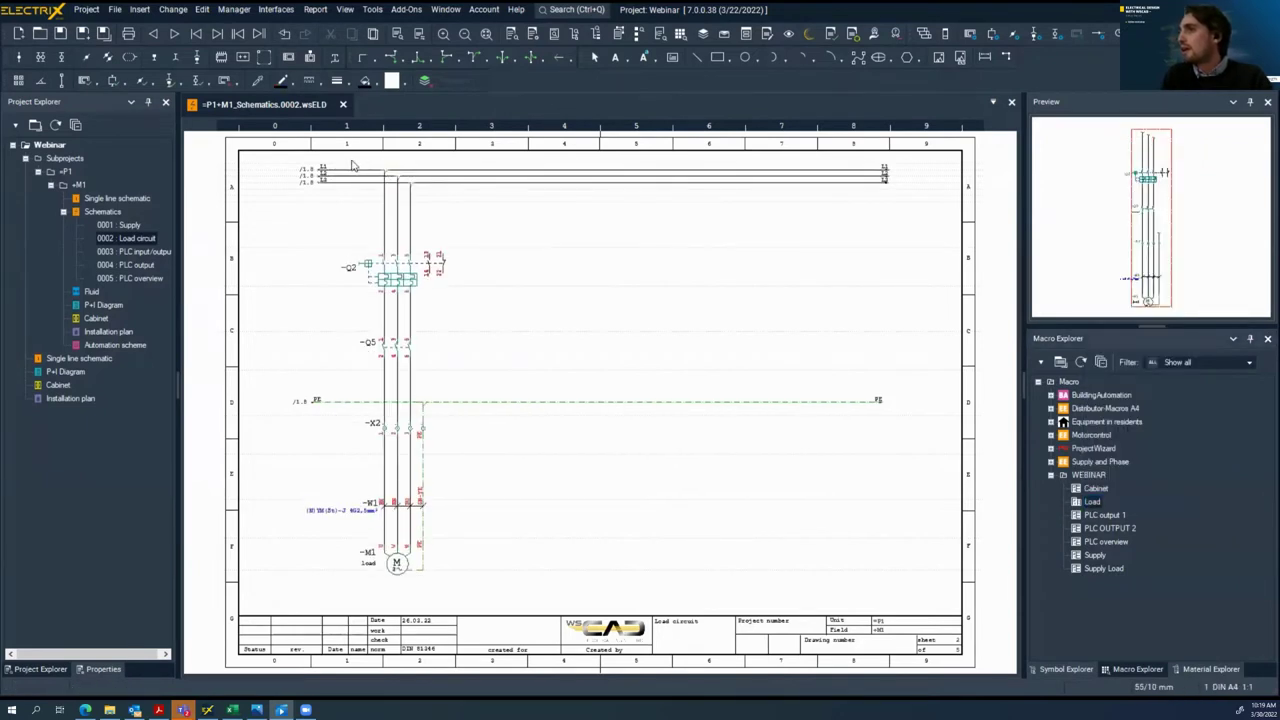
pyautogui.moveTo(346, 158); pyautogui.dragTo(486, 585)
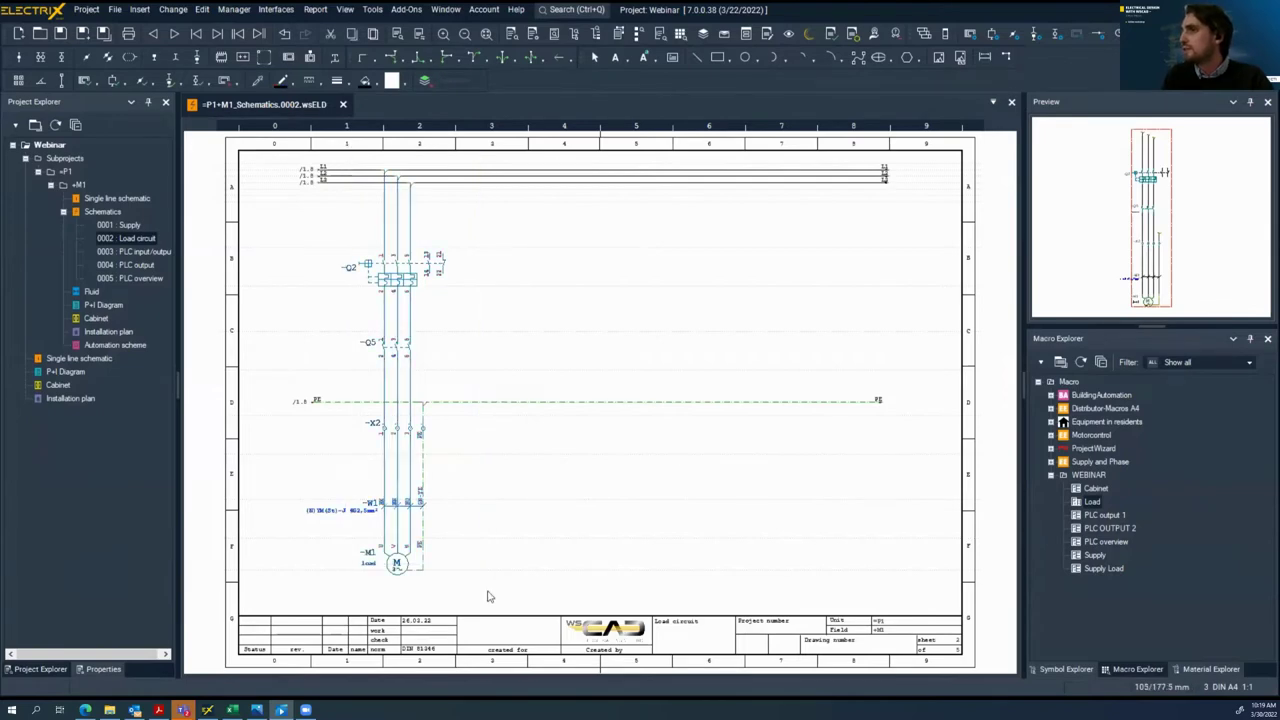
pyautogui.hotkey('ctrl', 'd')
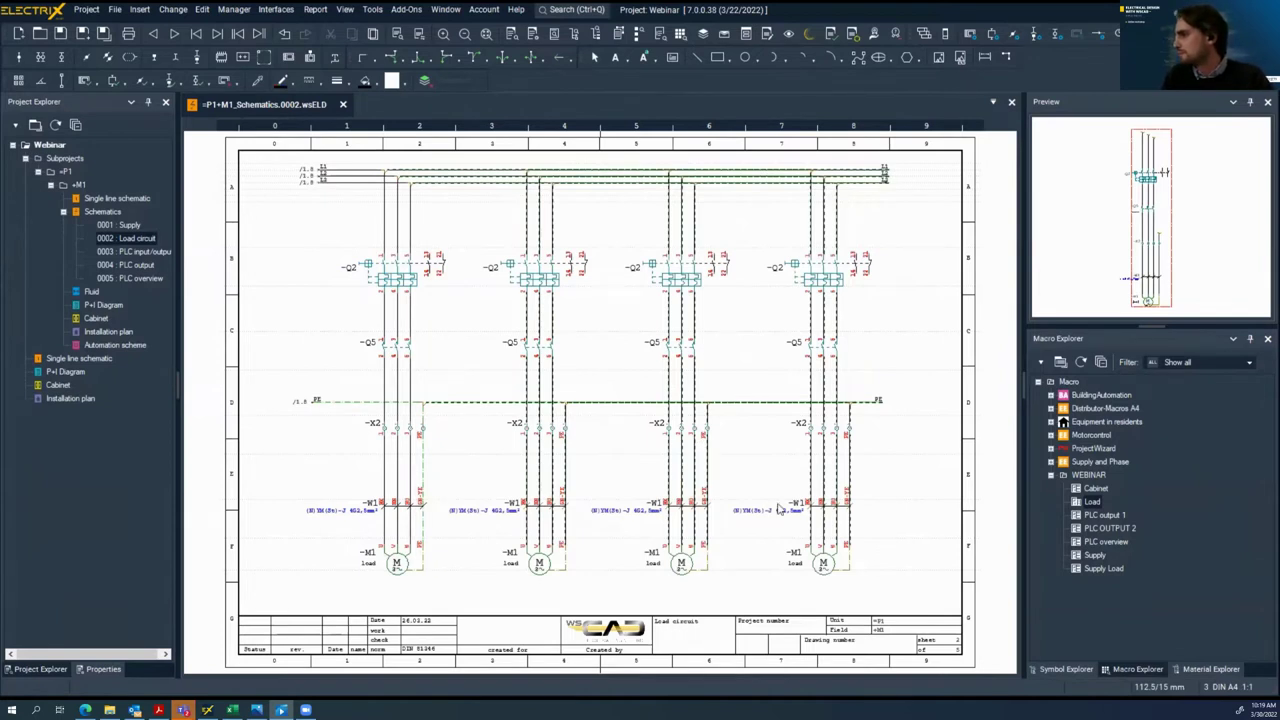
# Delete the -X terminals from all four motor circuits without keeping vacant terminals
pyautogui.click(1065, 670)
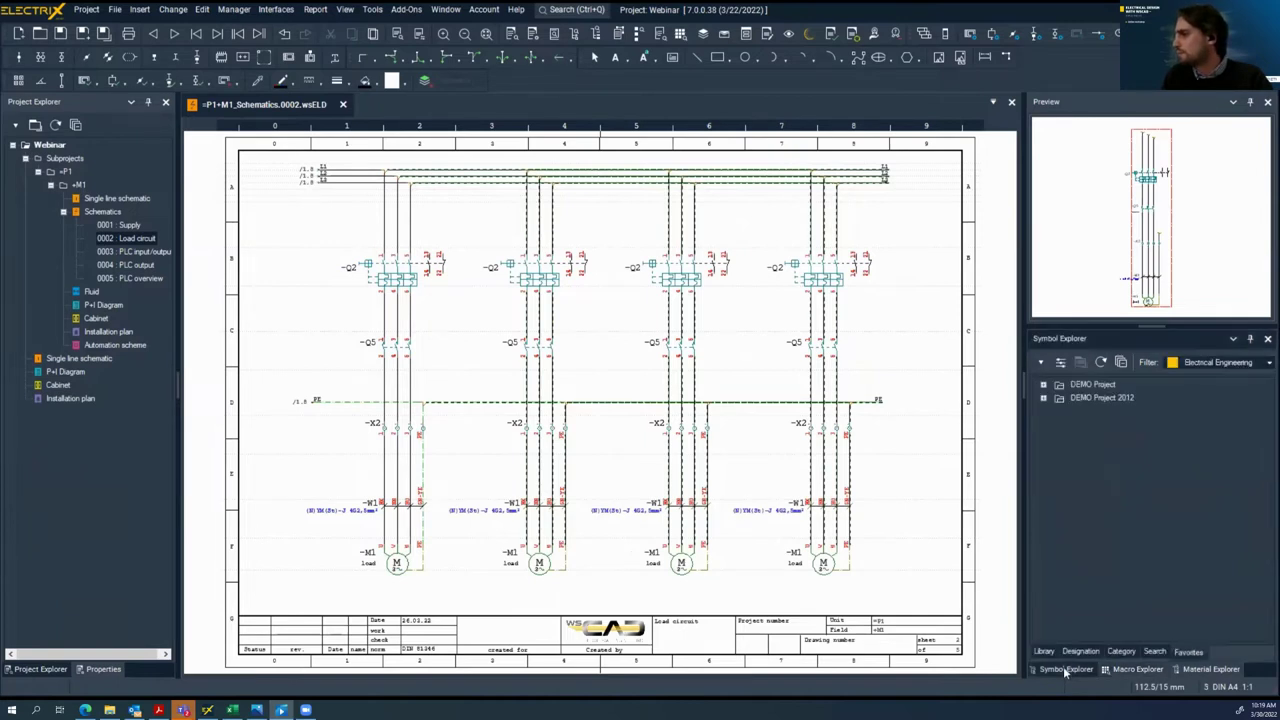
pyautogui.click(1120, 652)
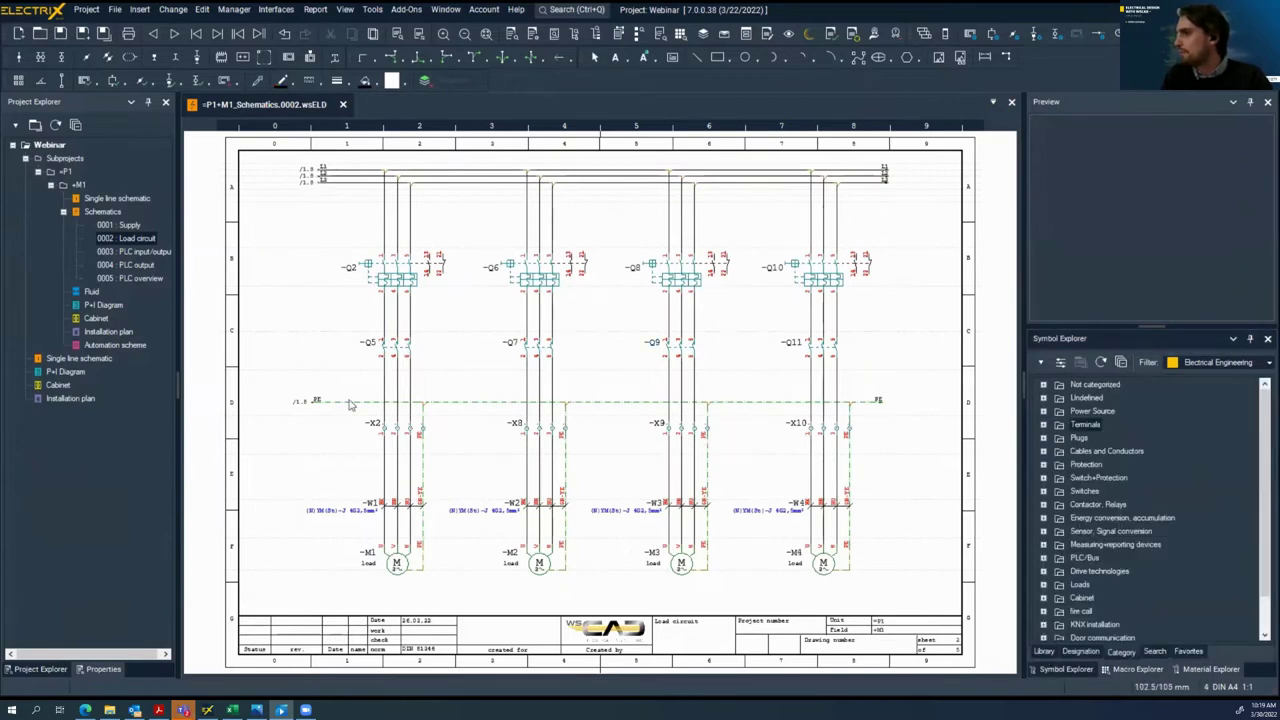
pyautogui.moveTo(352, 415); pyautogui.dragTo(872, 457)
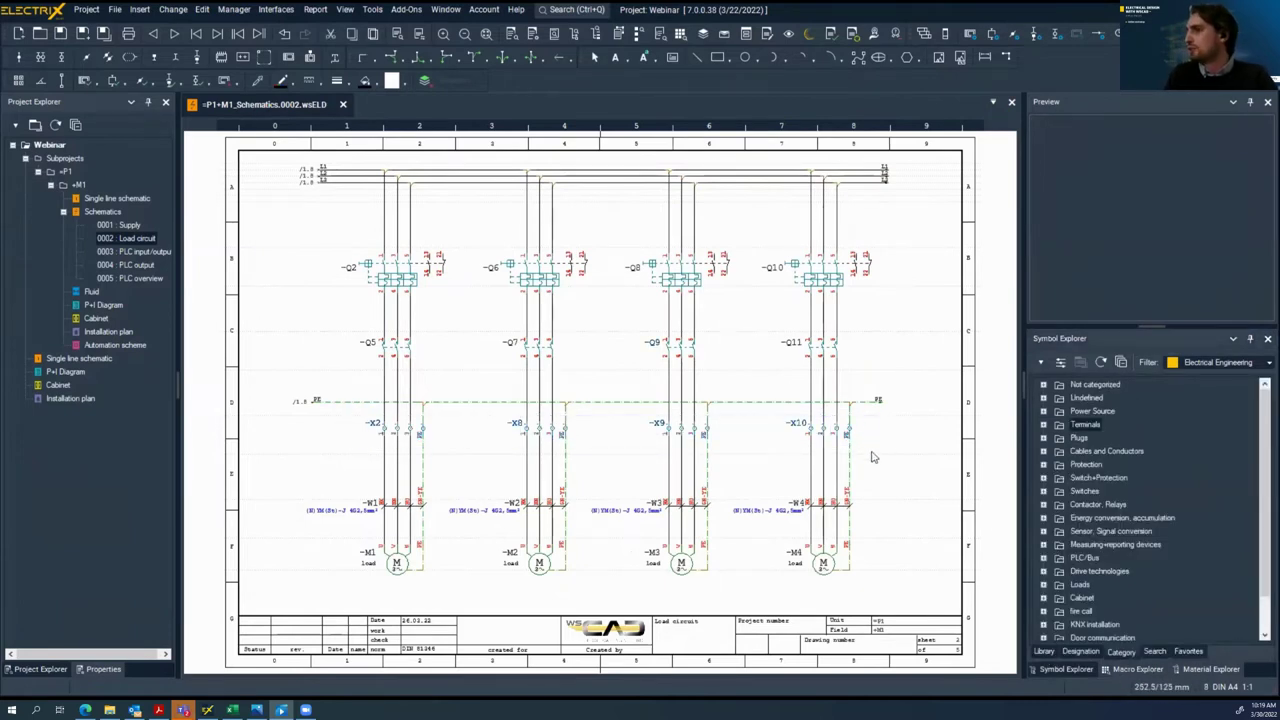
pyautogui.press('Delete')
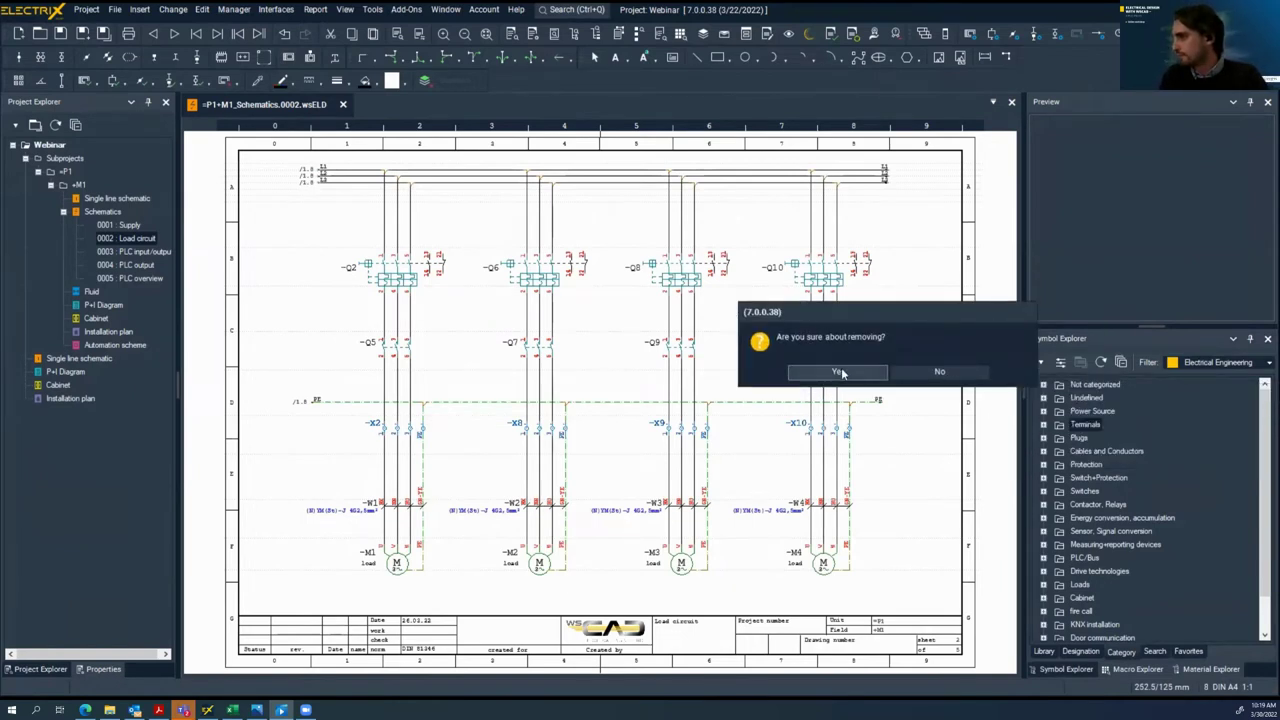
pyautogui.click(837, 372)
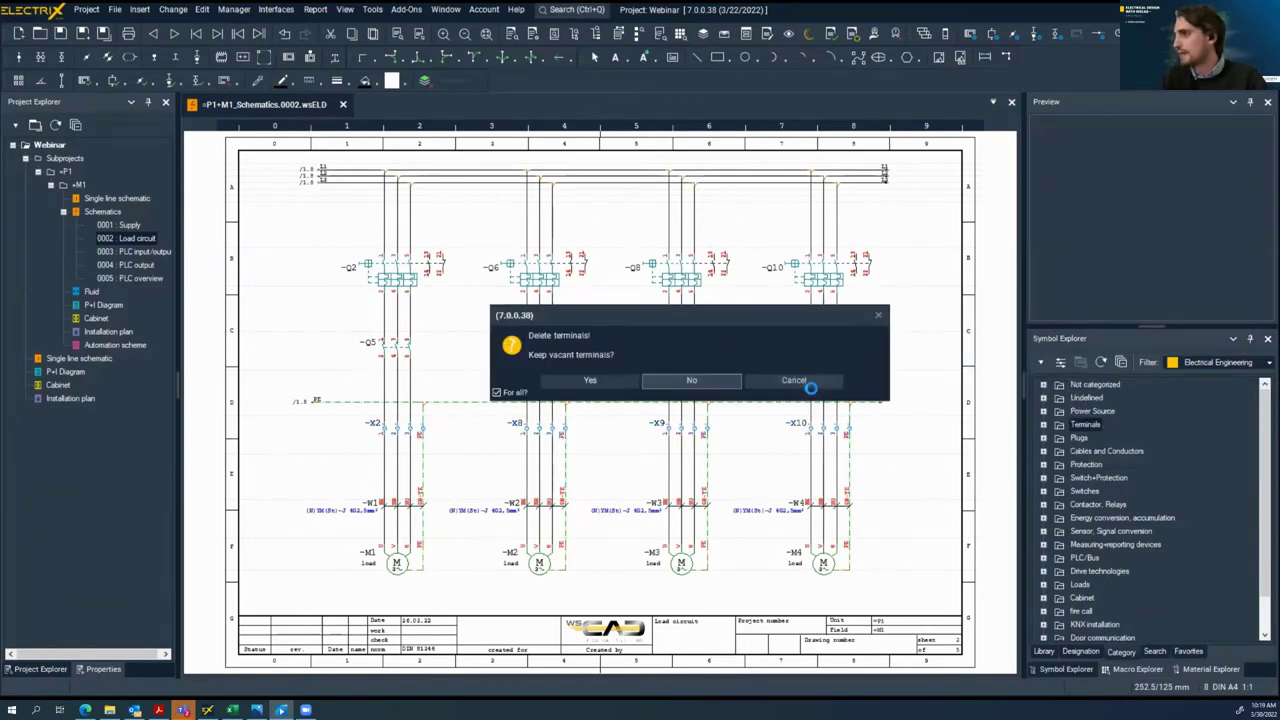
pyautogui.click(670, 386)
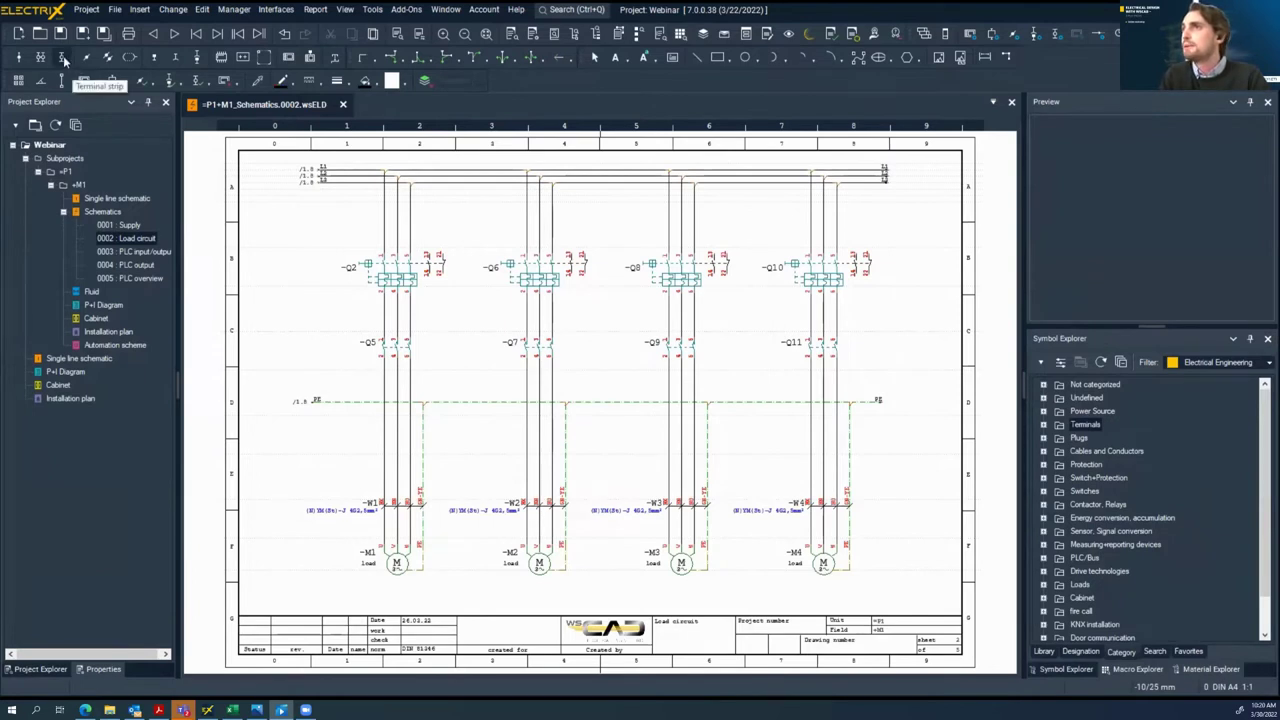
# Pick the Terminal (general) symbol from the Terminals (Standard) category
pyautogui.click(1045, 424)
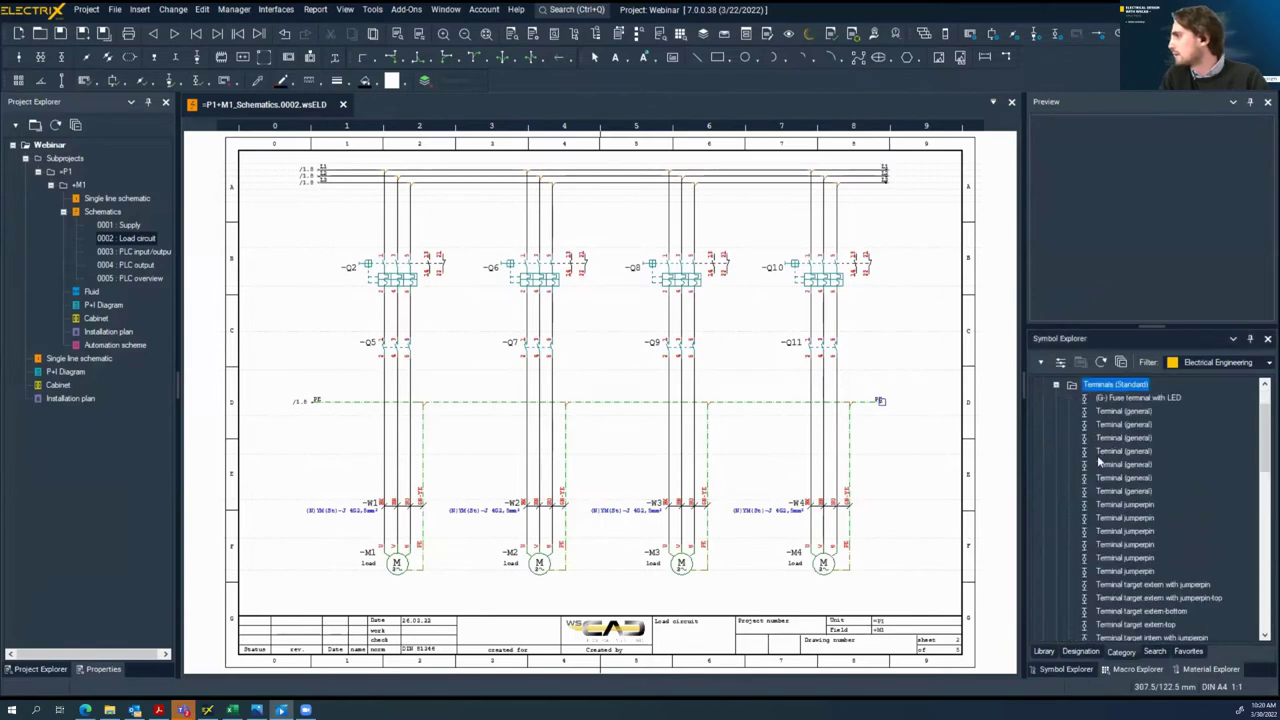
pyautogui.click(1057, 438)
pyautogui.click(1126, 414)
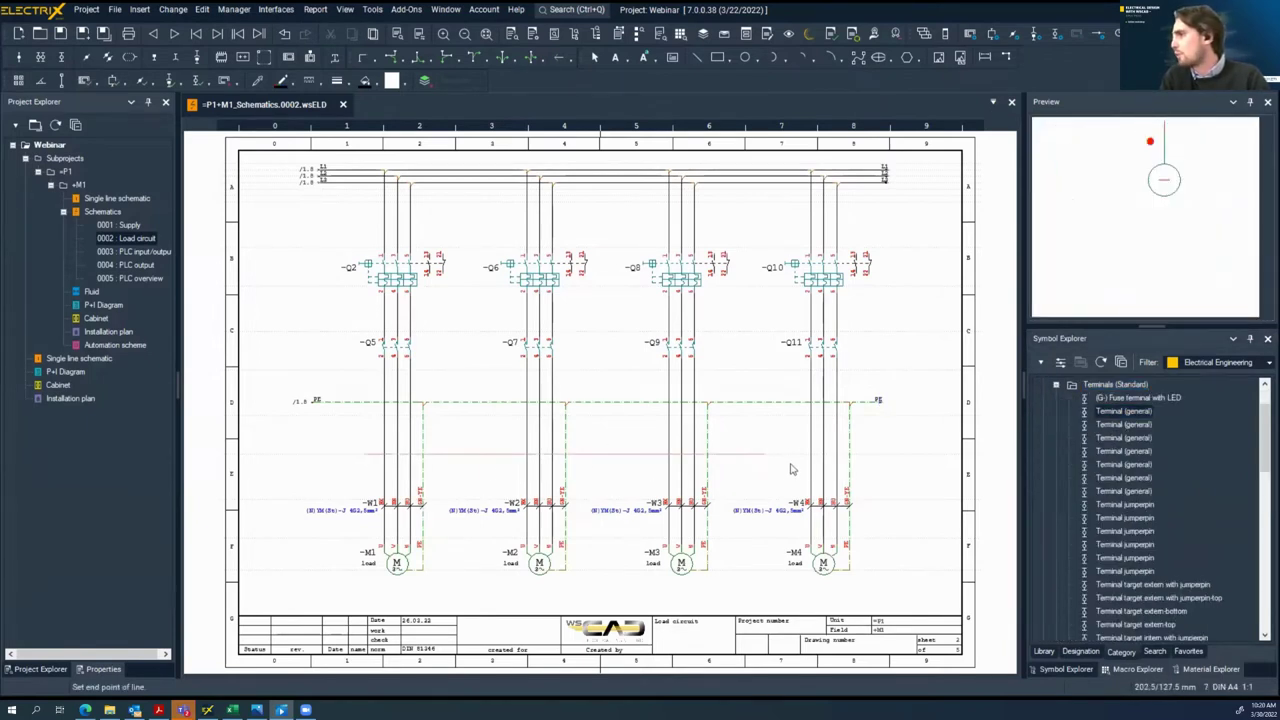
# Draw the terminal line and create strip =P1+M1-X8 with part 870-901 on all 16 terminals
pyautogui.click(866, 469)
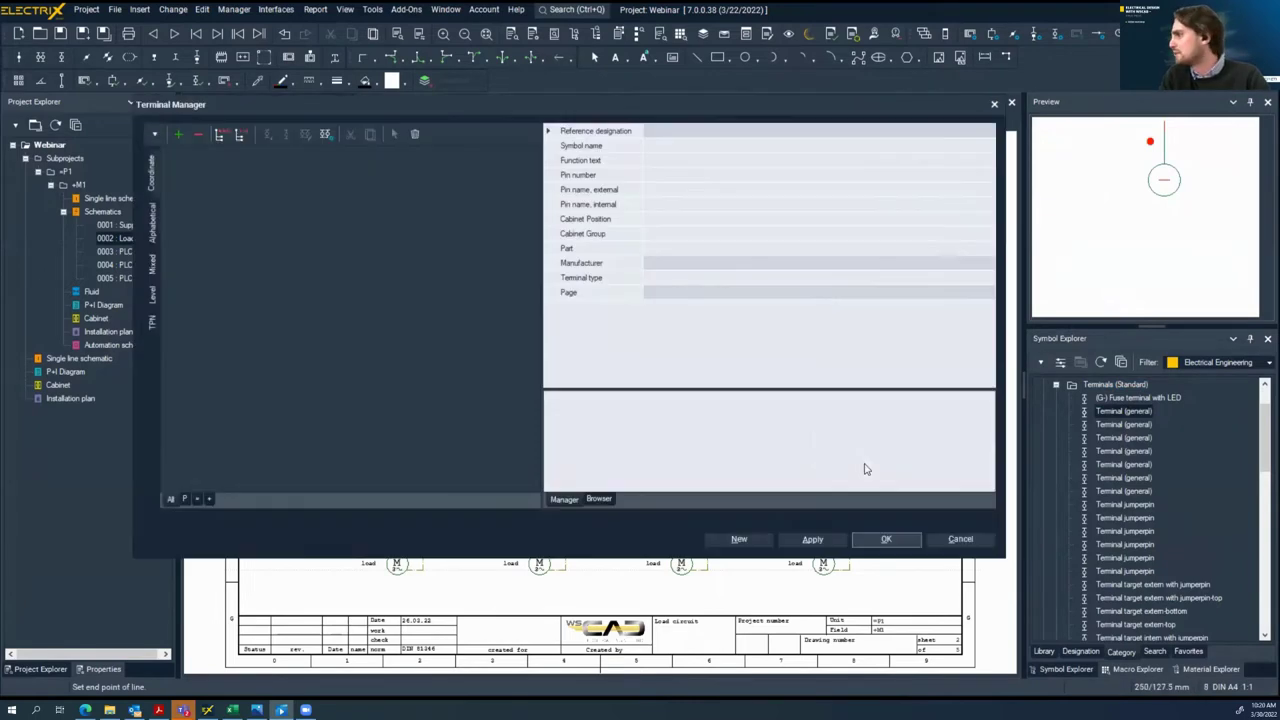
pyautogui.click(178, 136)
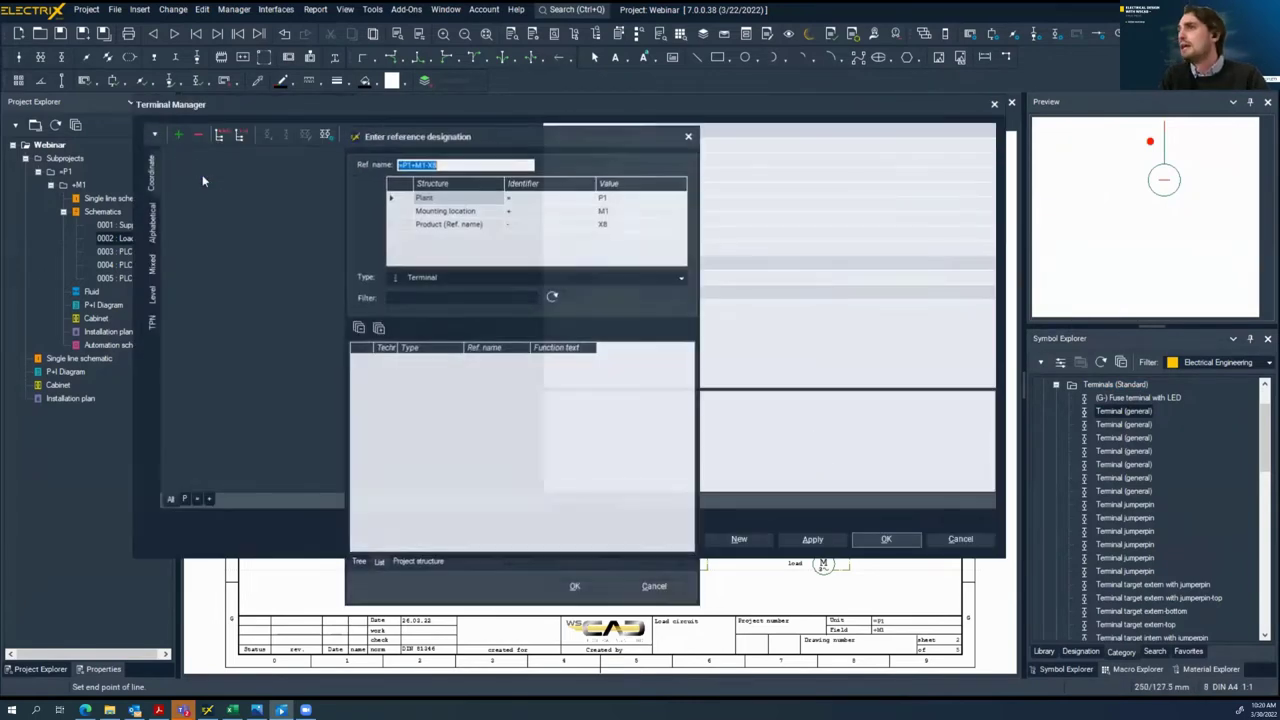
pyautogui.click(591, 587)
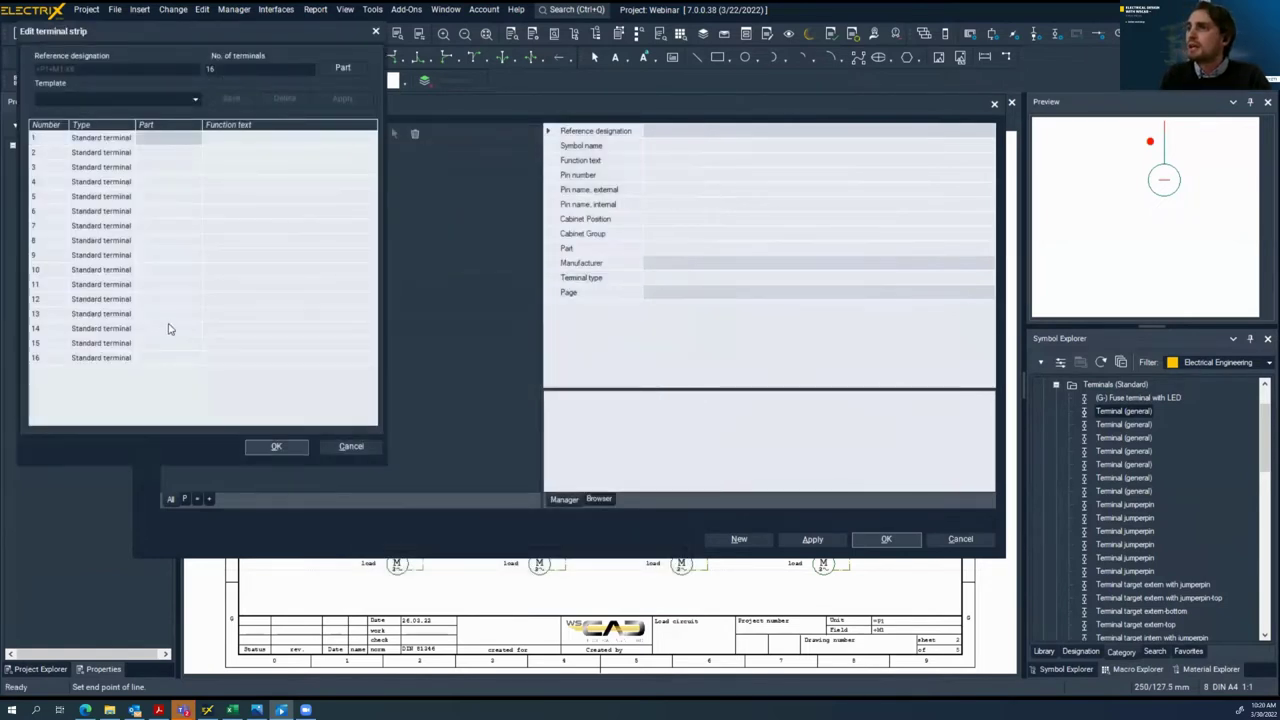
pyautogui.keyDown('shift'); pyautogui.click(171, 366); pyautogui.keyUp('shift')
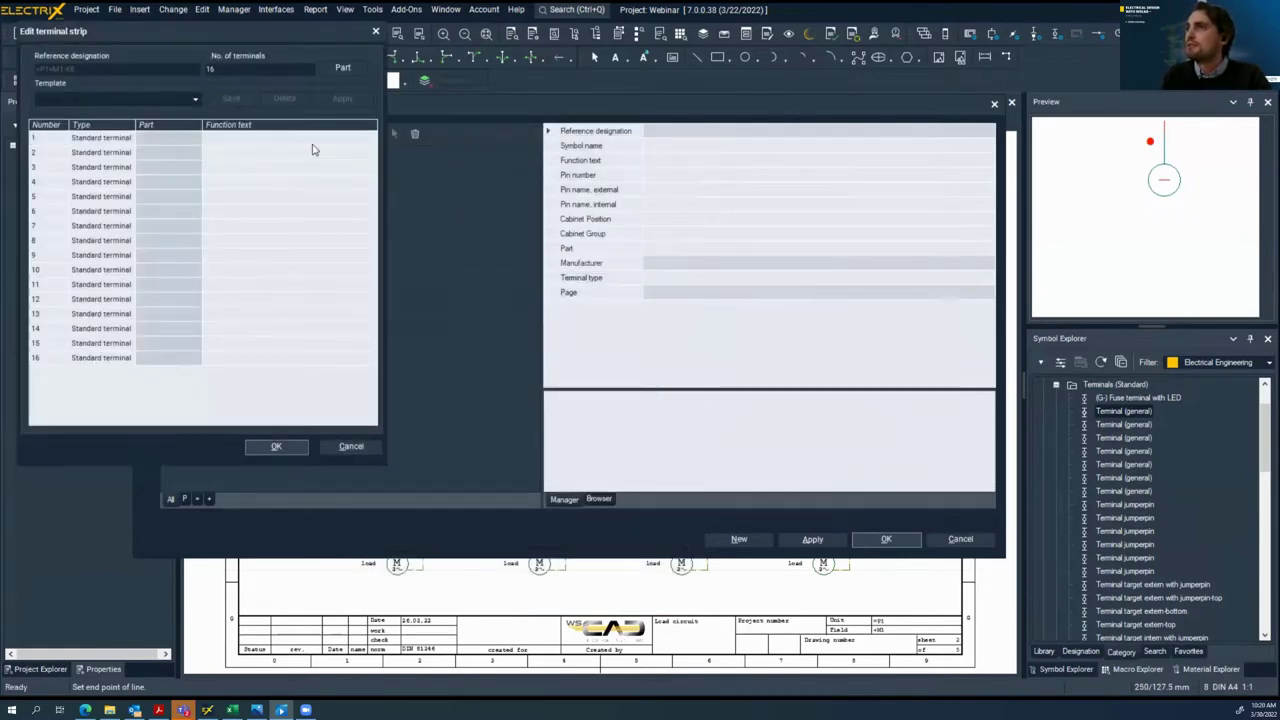
pyautogui.click(340, 67)
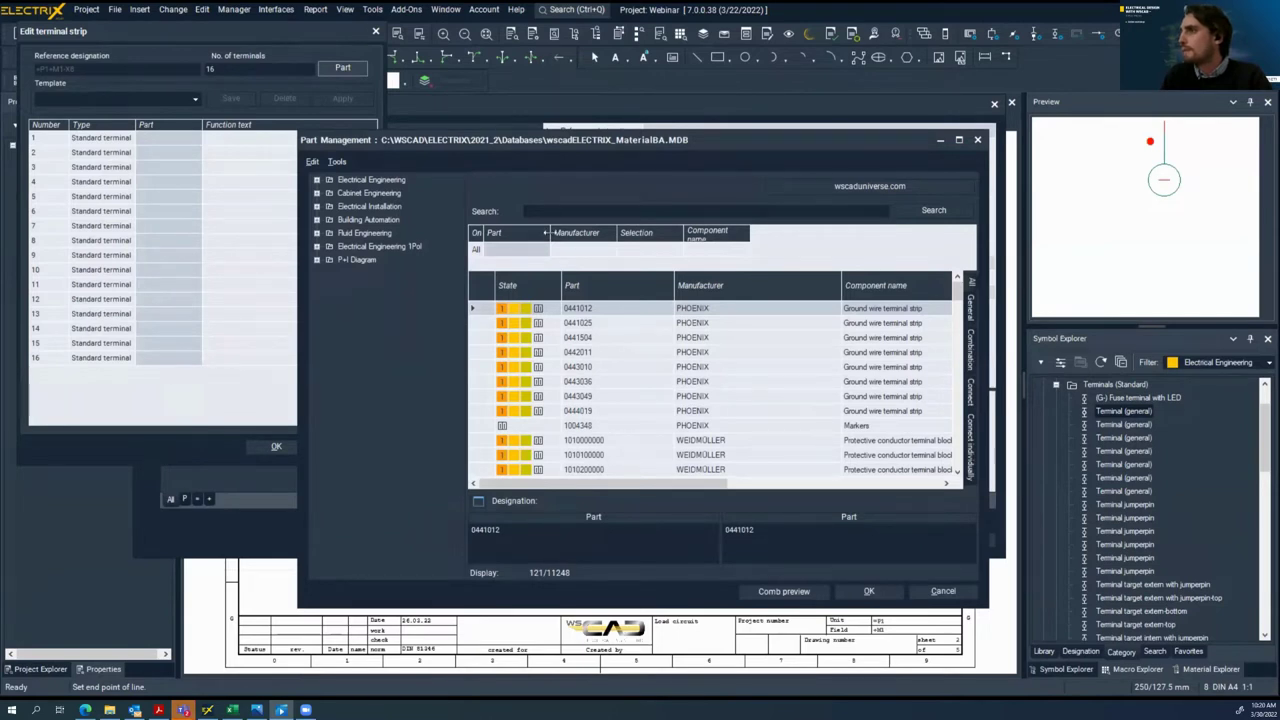
pyautogui.click(558, 211)
pyautogui.write('870-901')
pyautogui.press('Return')
pyautogui.hotkey('ctrl', 'c')
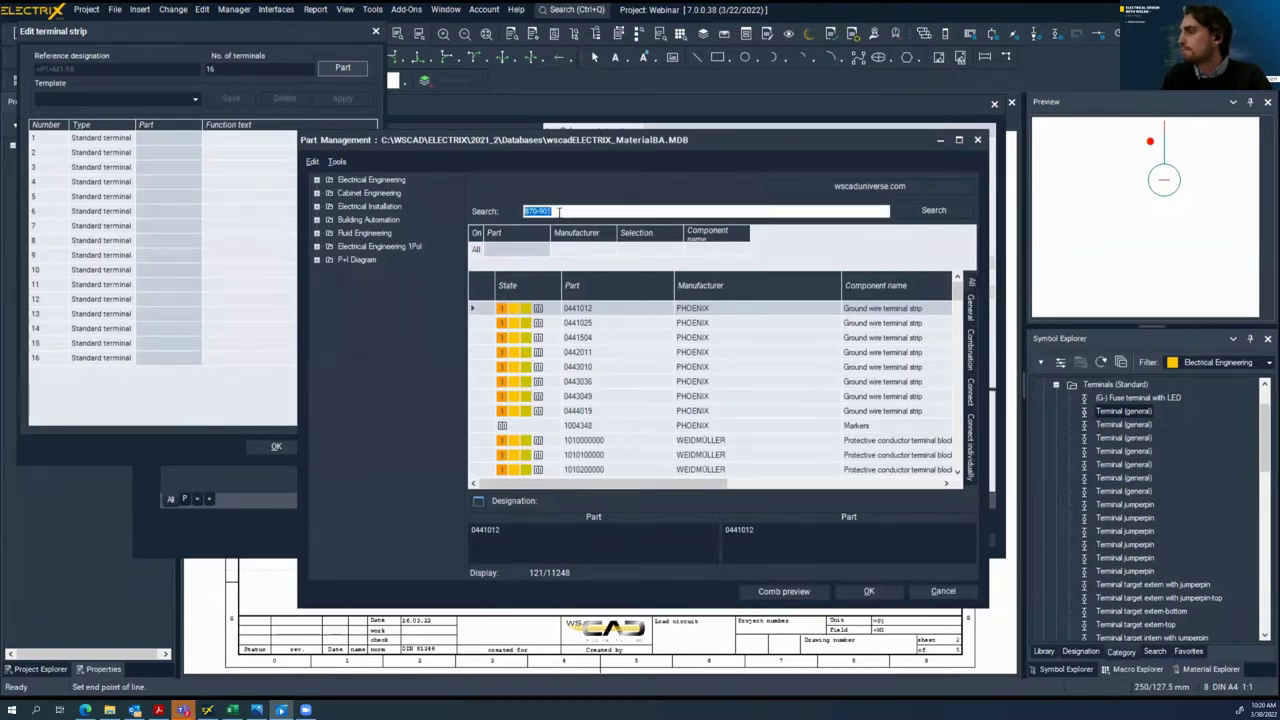
pyautogui.doubleClick(600, 311)
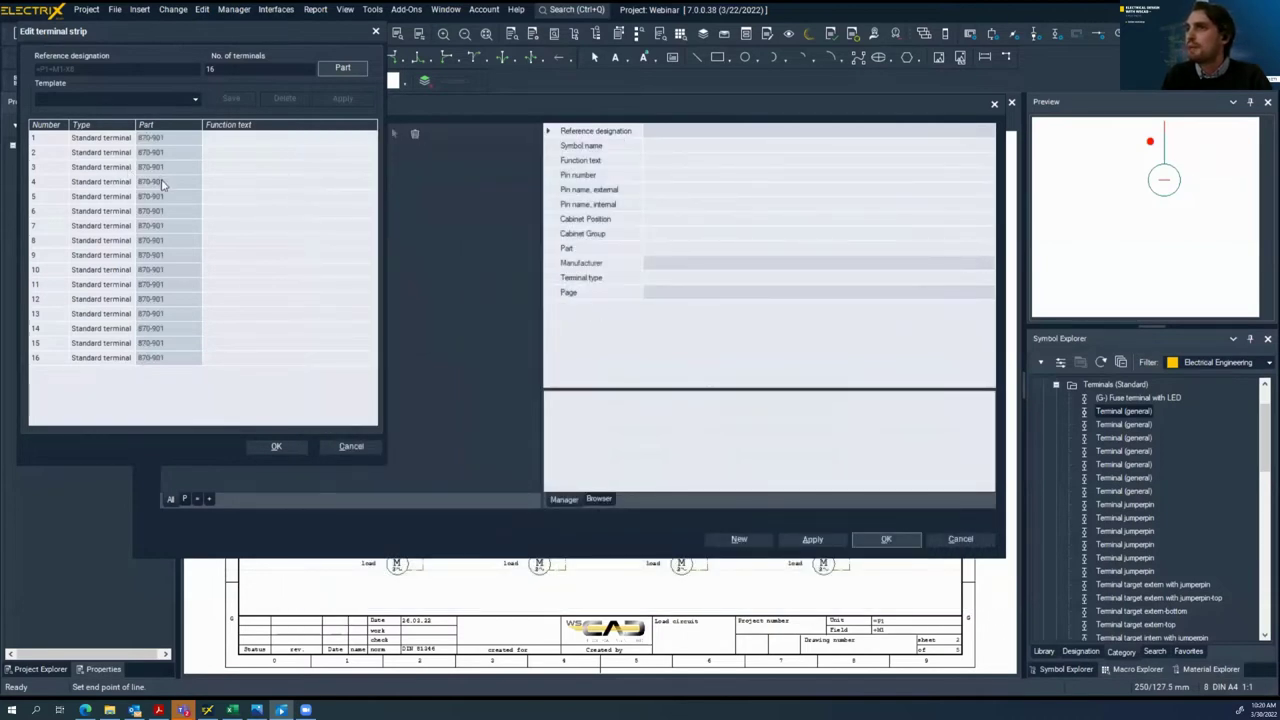
# Assign part 870-907 to terminals 4, 8, 12 and 16
pyautogui.click(163, 182)
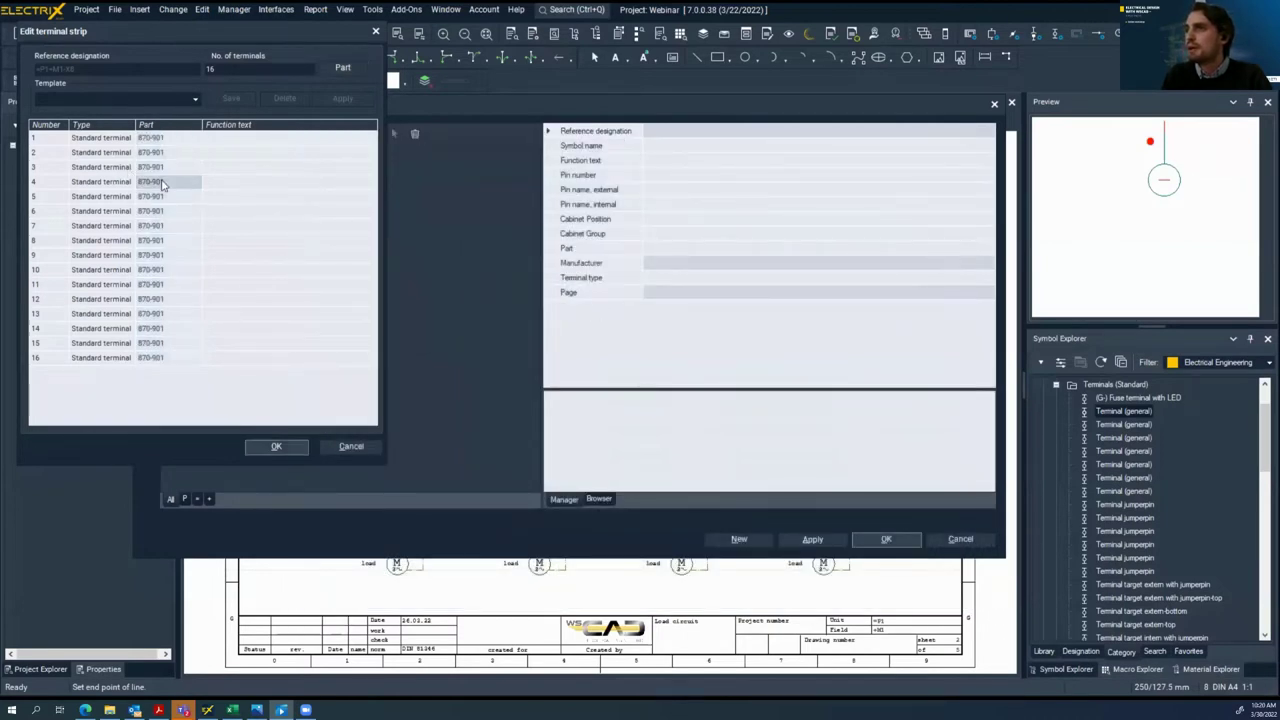
pyautogui.keyDown('ctrl'); pyautogui.click(173, 241); pyautogui.keyUp('ctrl')
pyautogui.keyDown('ctrl'); pyautogui.click(172, 300); pyautogui.keyUp('ctrl')
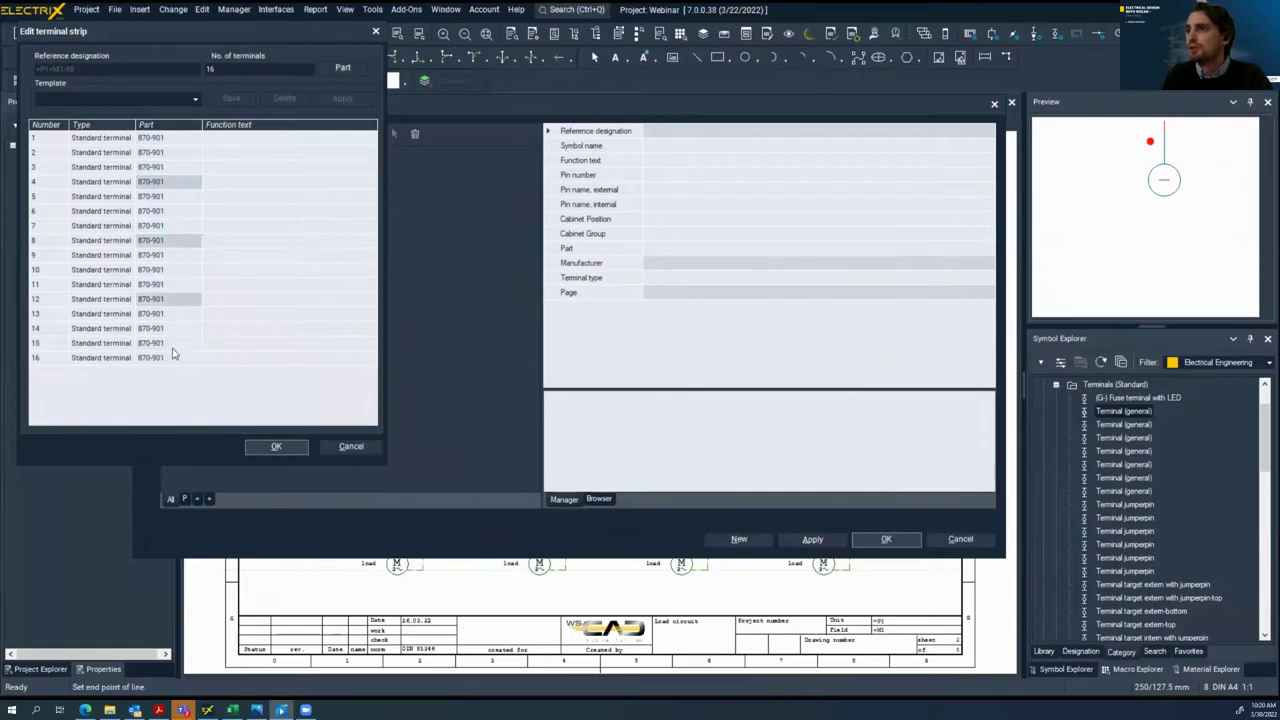
pyautogui.keyDown('ctrl'); pyautogui.click(174, 357); pyautogui.keyUp('ctrl')
pyautogui.click(350, 69)
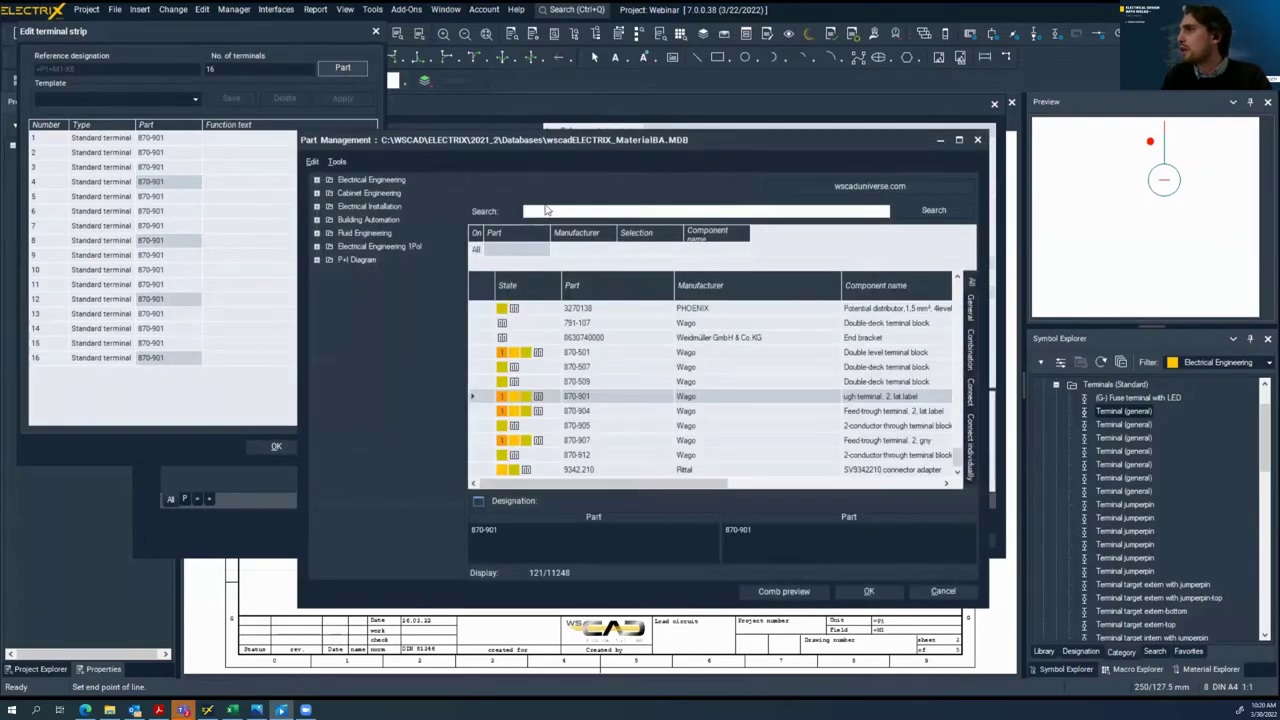
pyautogui.click(546, 210)
pyautogui.hotkey('ctrl', 'v')
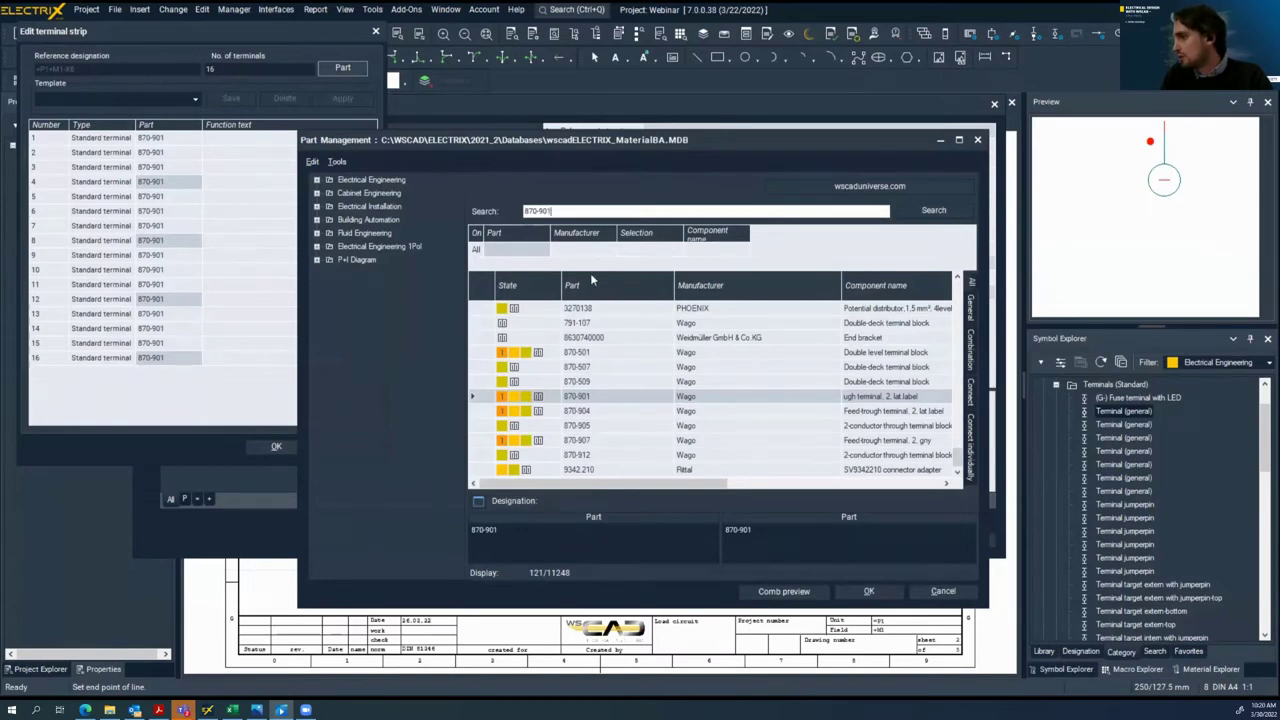
pyautogui.press('BackSpace')
pyautogui.write('7')
pyautogui.press('Return')
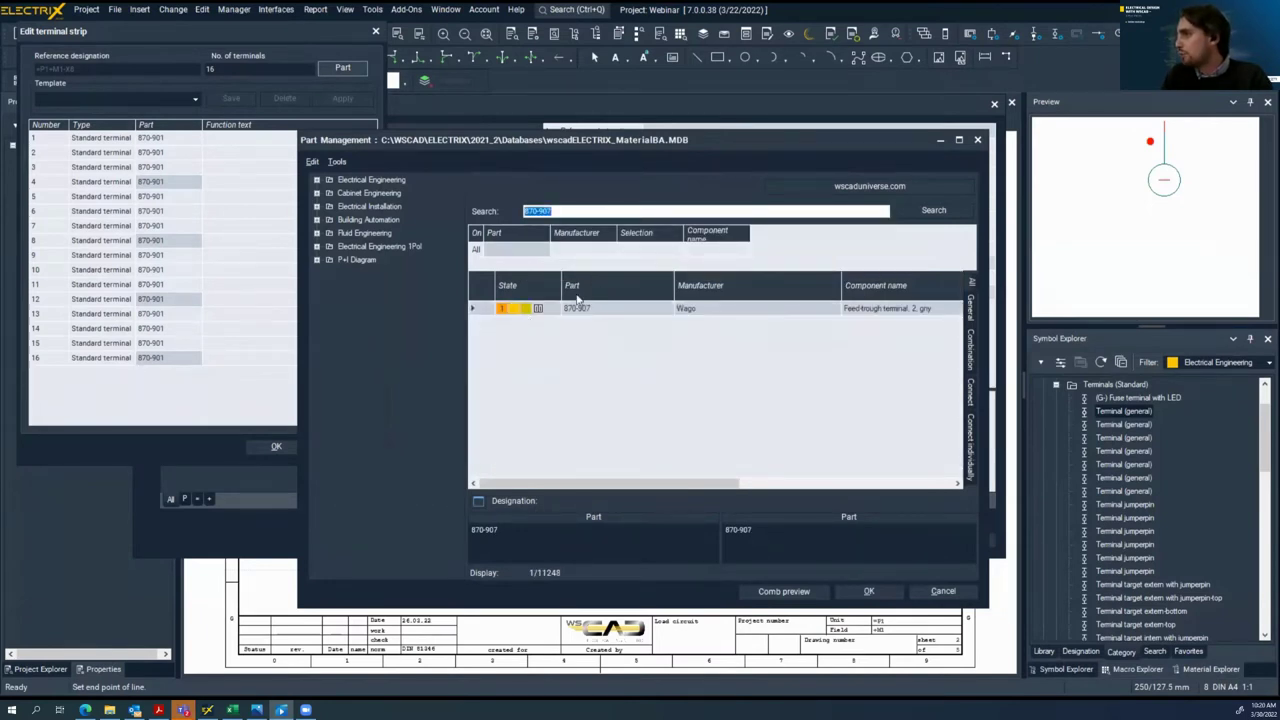
pyautogui.doubleClick(606, 309)
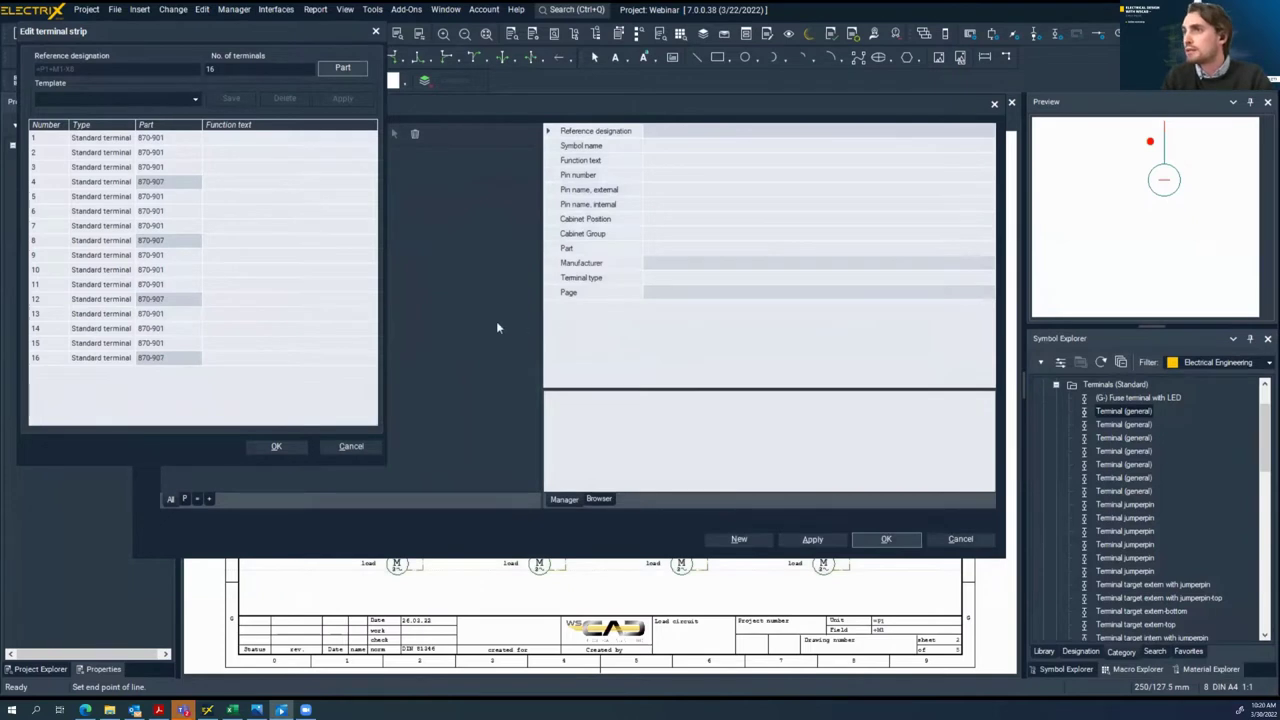
# Confirm the -X8 terminal strip and list all its terminals as a table
pyautogui.click(300, 446)
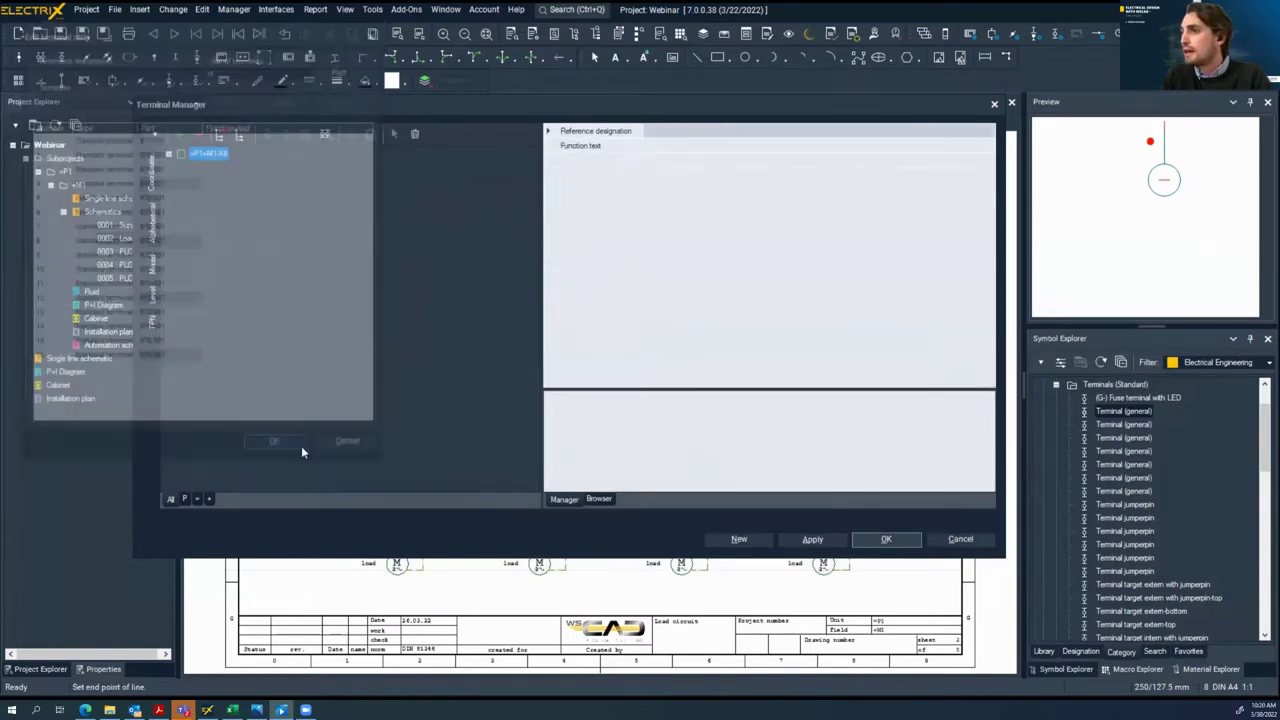
pyautogui.click(204, 167)
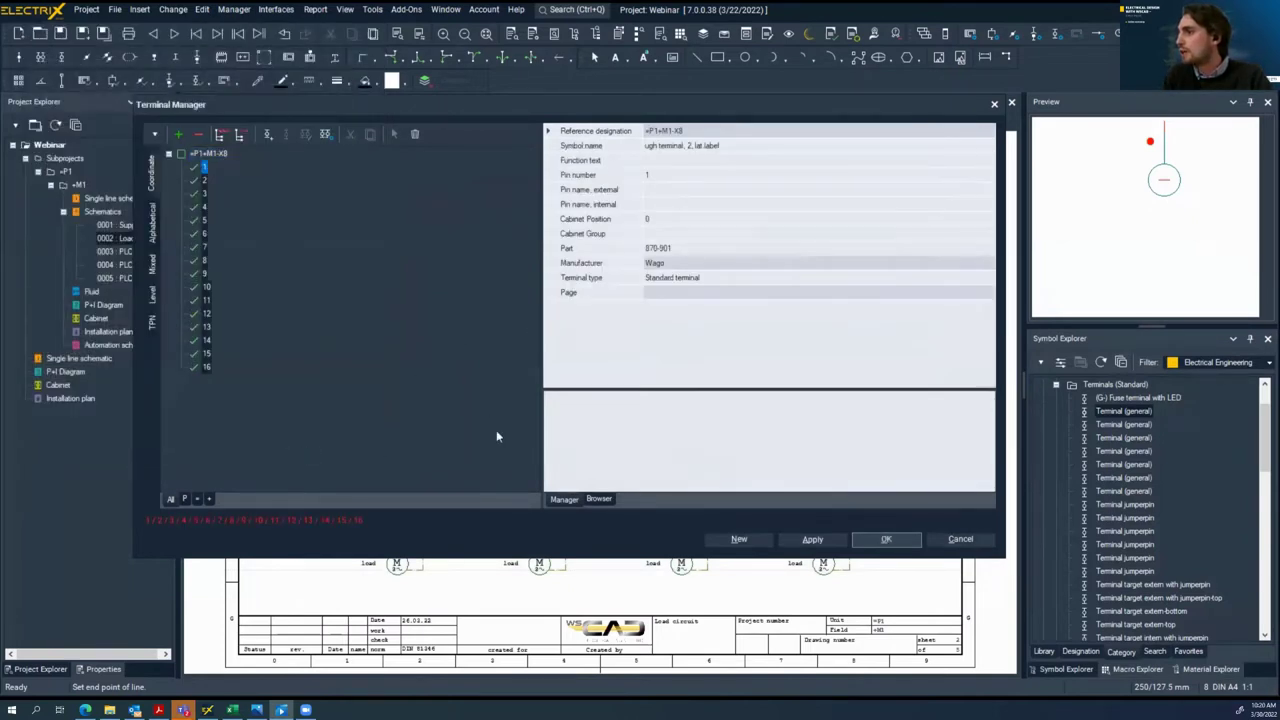
pyautogui.click(599, 499)
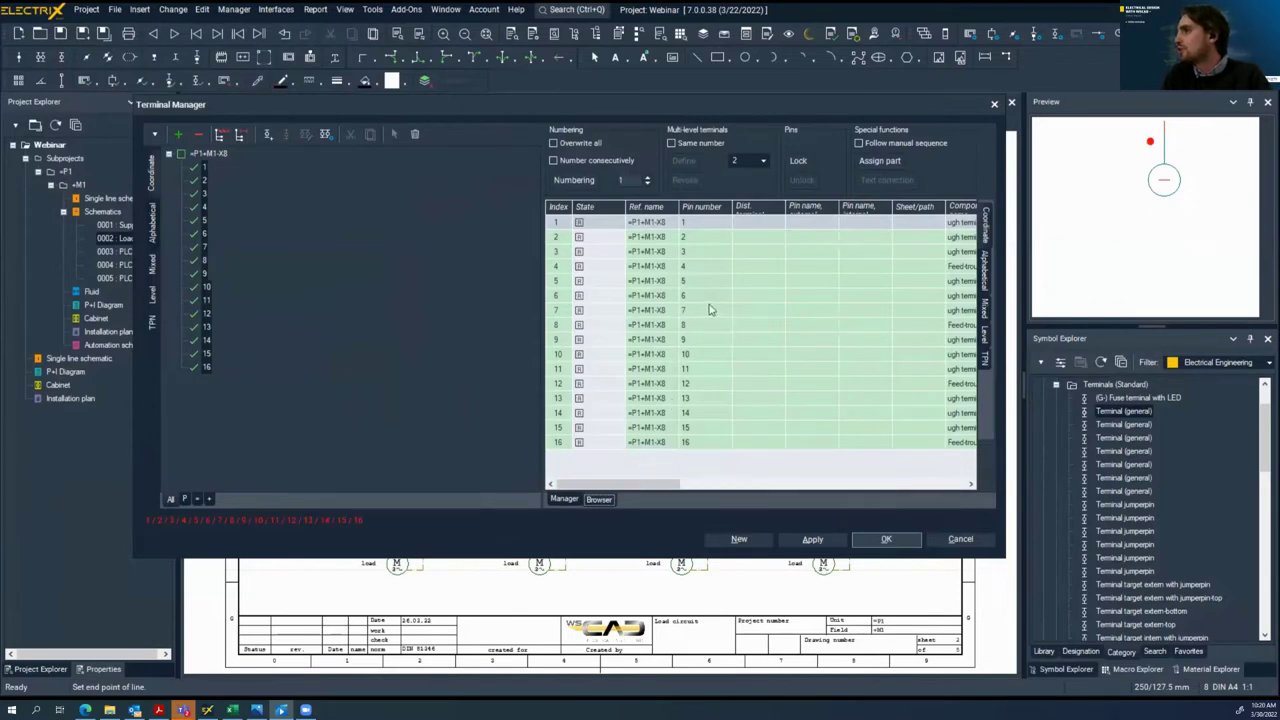
# Renumber terminals 4, 8 and 12 of -X8 as PE and close the Terminal Manager
pyautogui.click(715, 268)
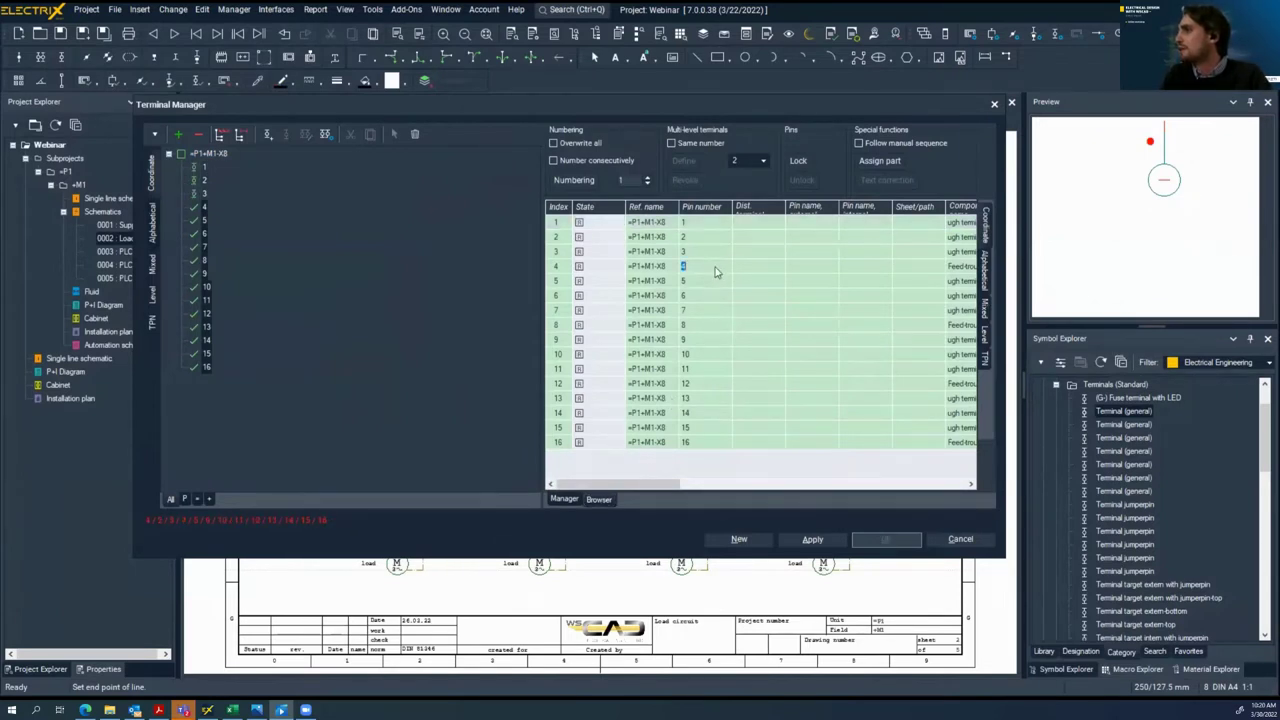
pyautogui.write('pe')
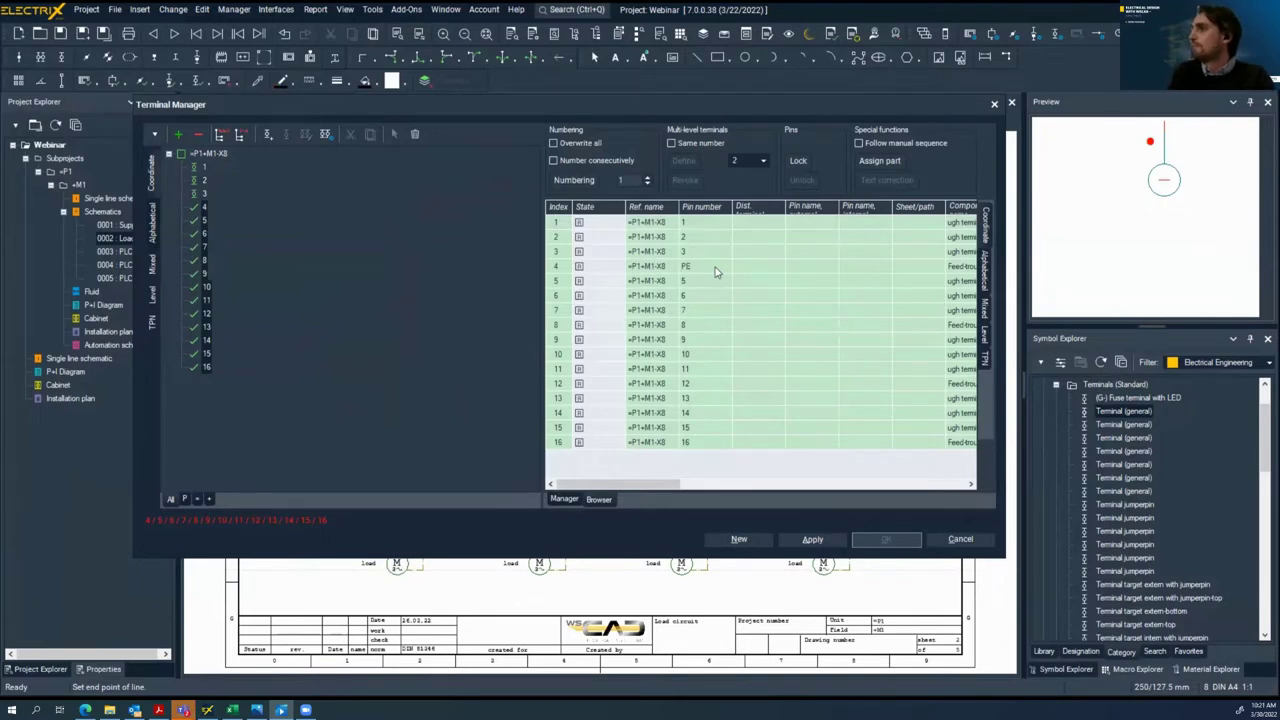
pyautogui.click(711, 267)
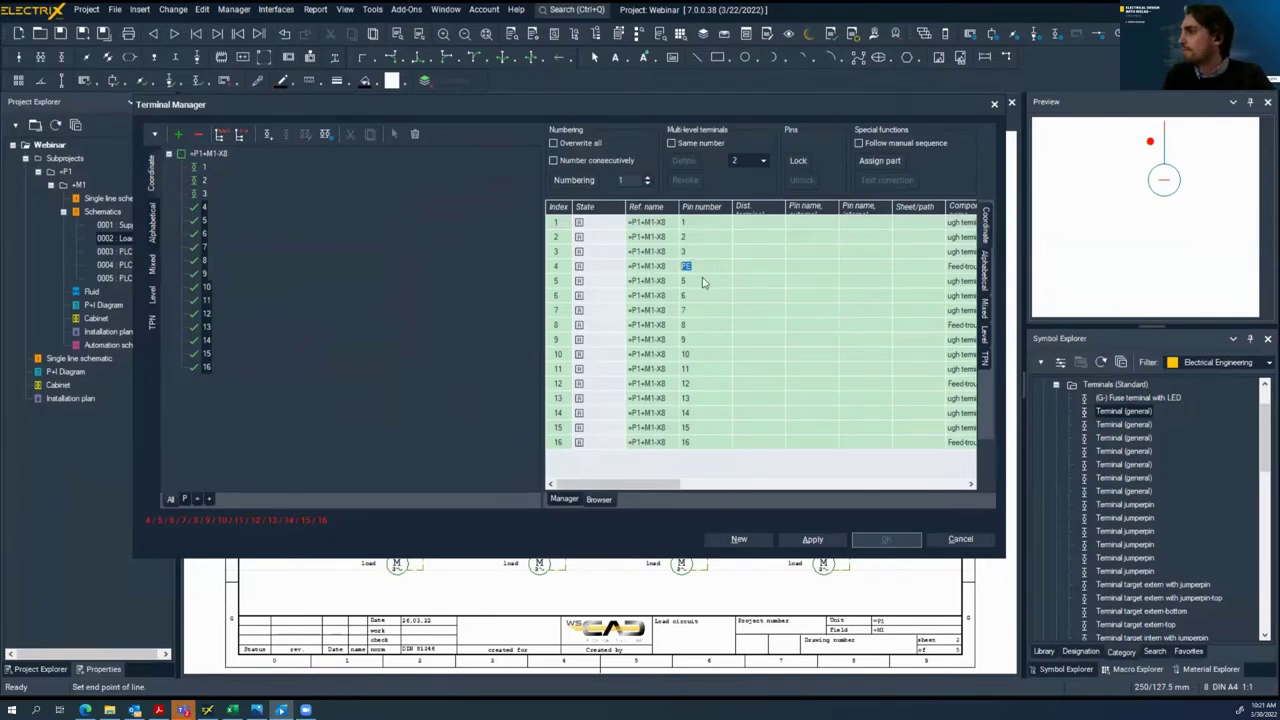
pyautogui.click(705, 327)
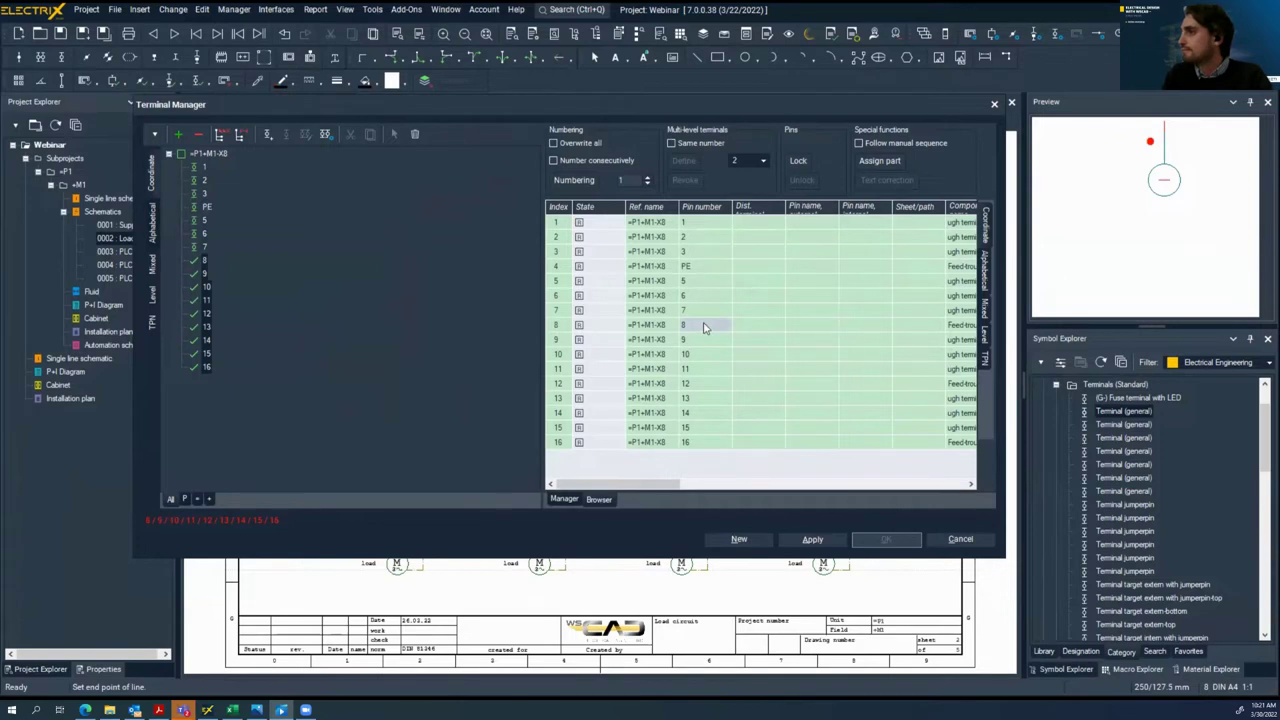
pyautogui.write('pe')
pyautogui.click(703, 383)
pyautogui.write('pe')
pyautogui.press('Return')
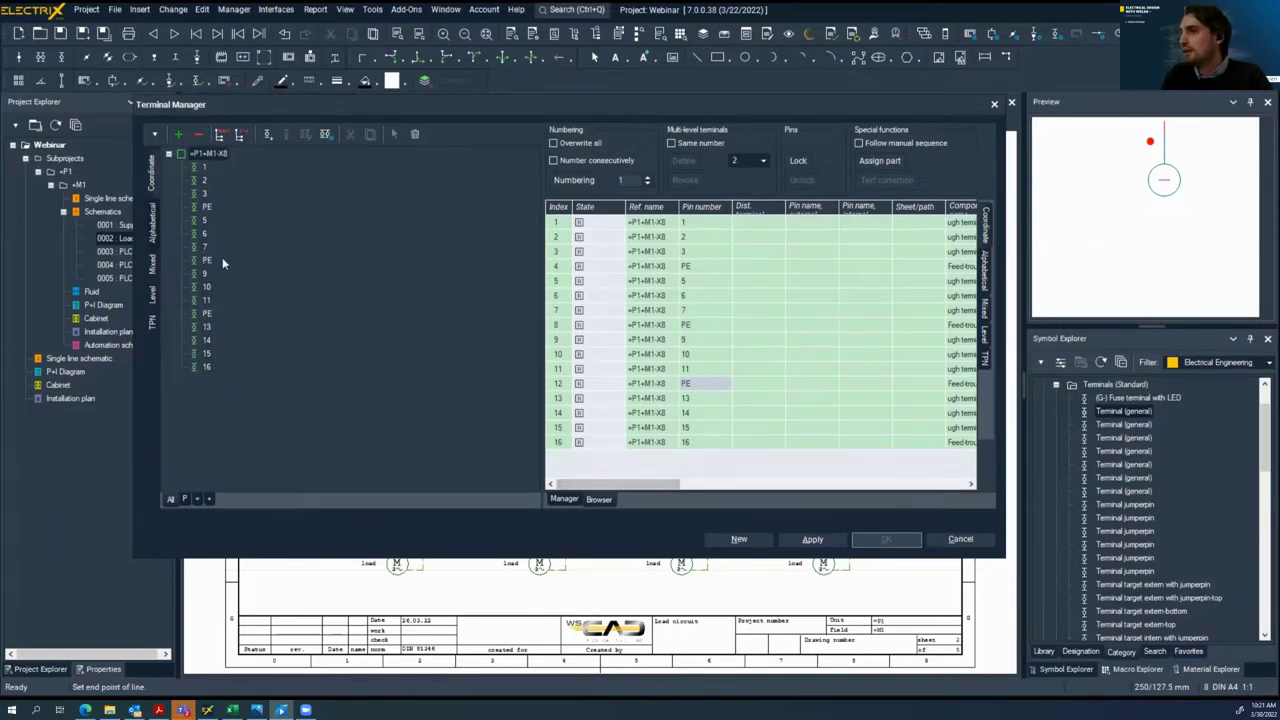
pyautogui.click(204, 166)
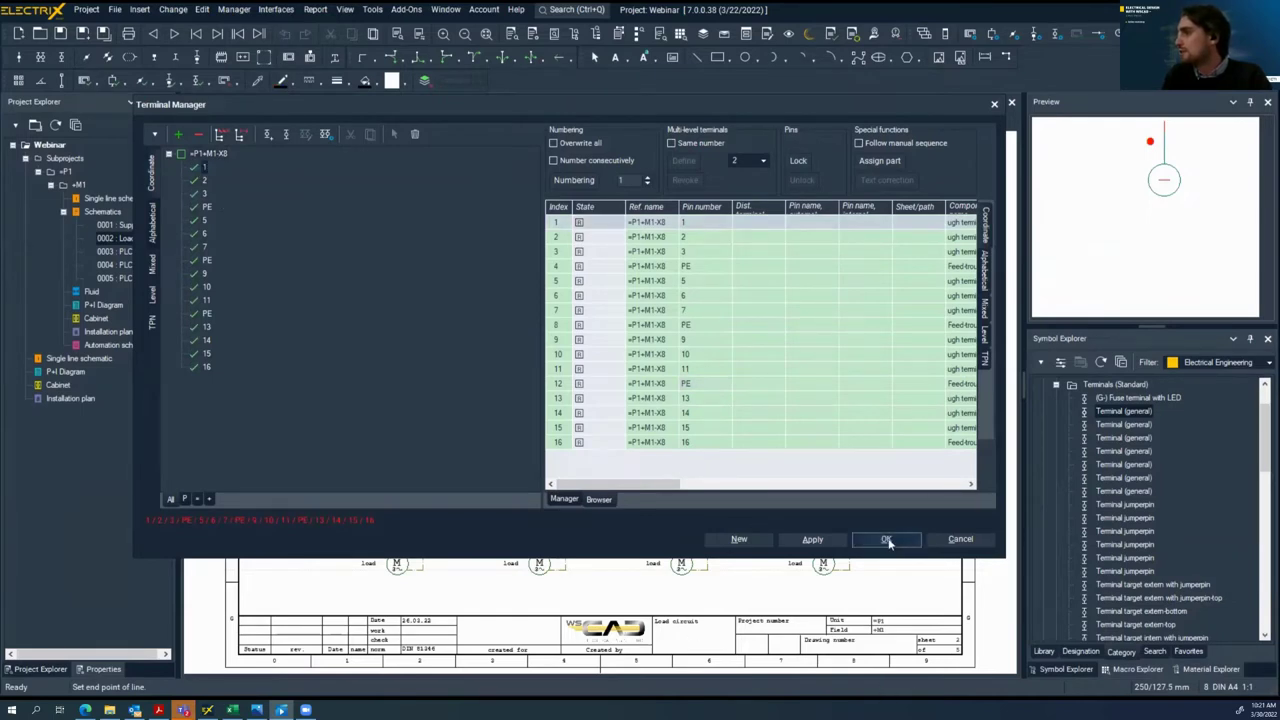
pyautogui.click(887, 540)
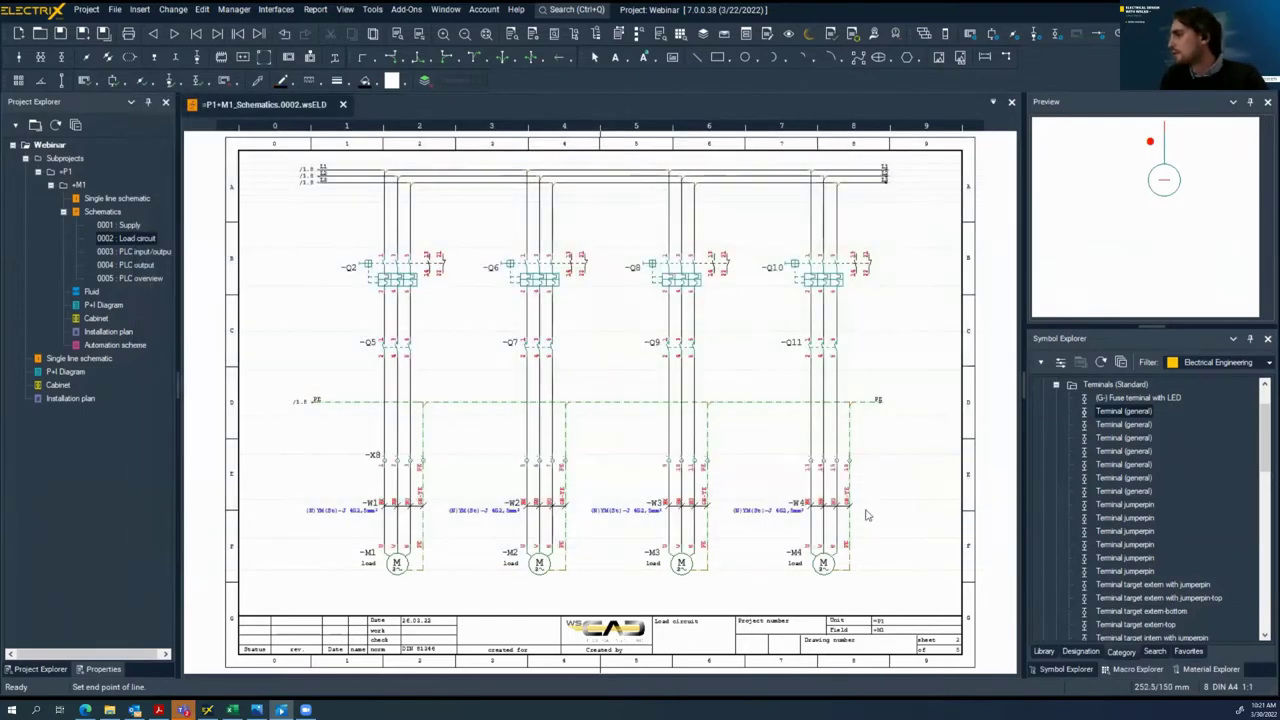
pyautogui.scroll(4, 862, 480)
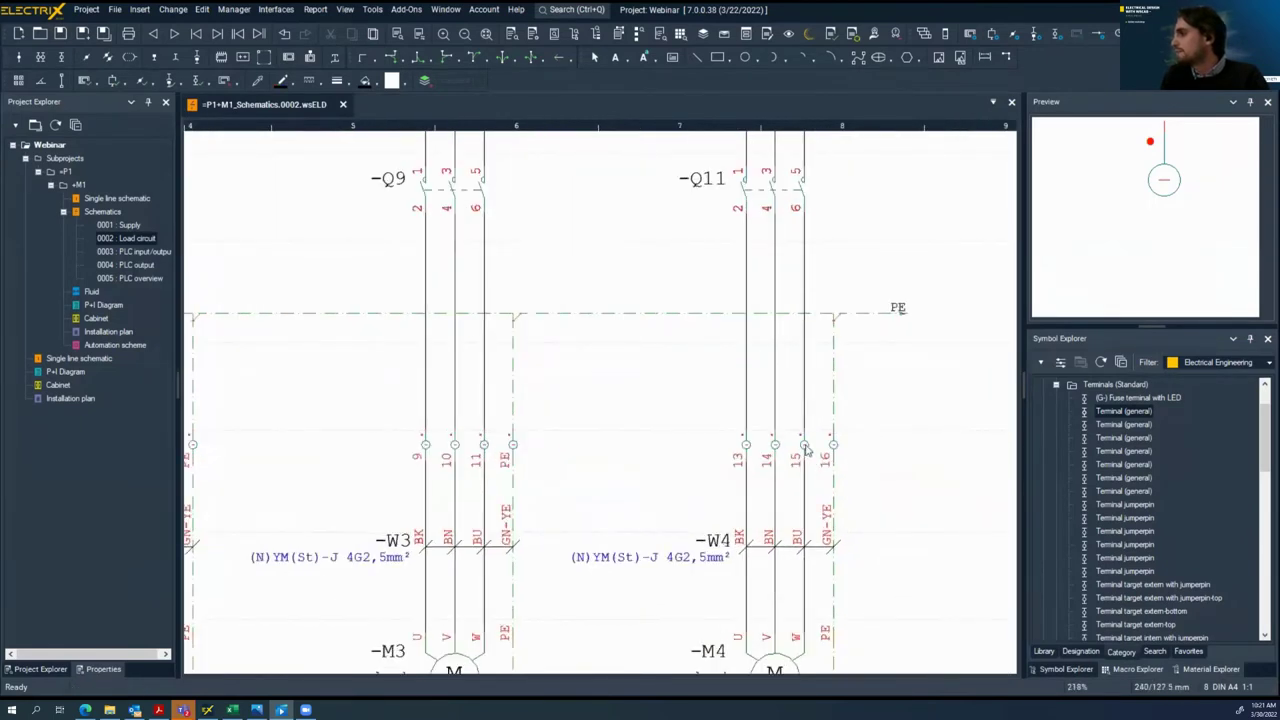
pyautogui.rightClick(805, 452)
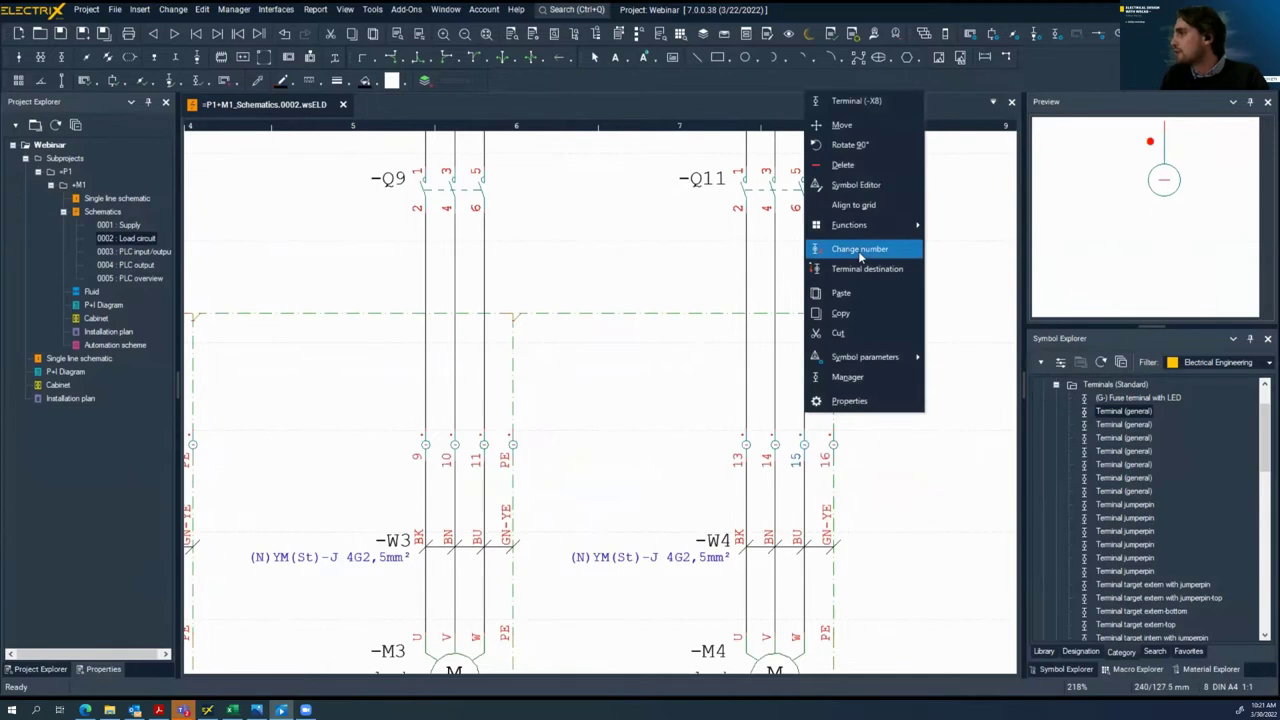
pyautogui.click(859, 249)
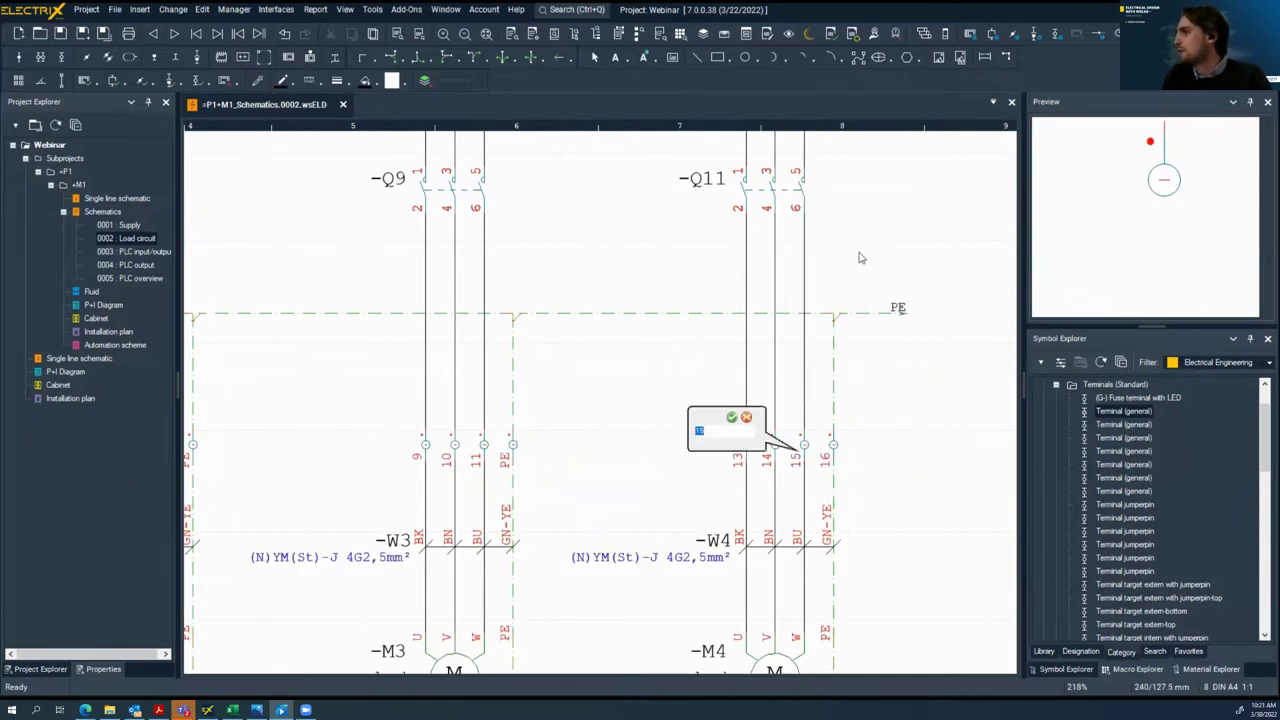
pyautogui.press('Escape')
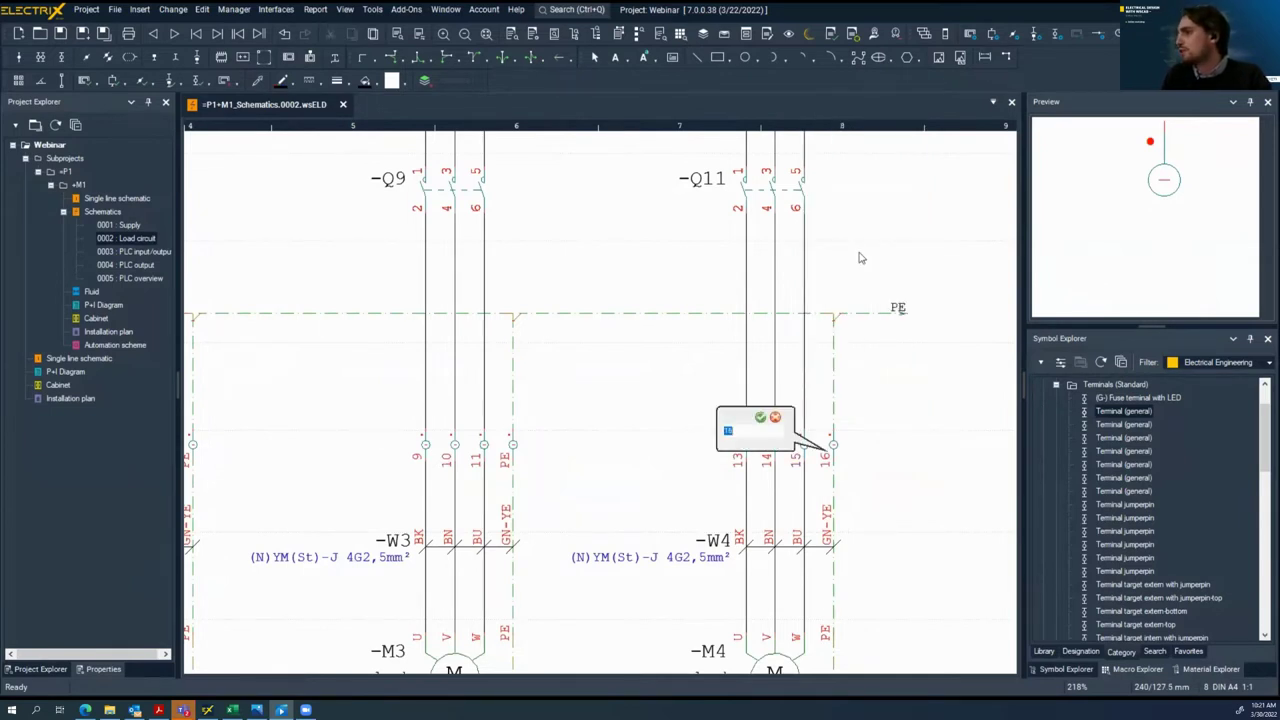
pyautogui.write('PE')
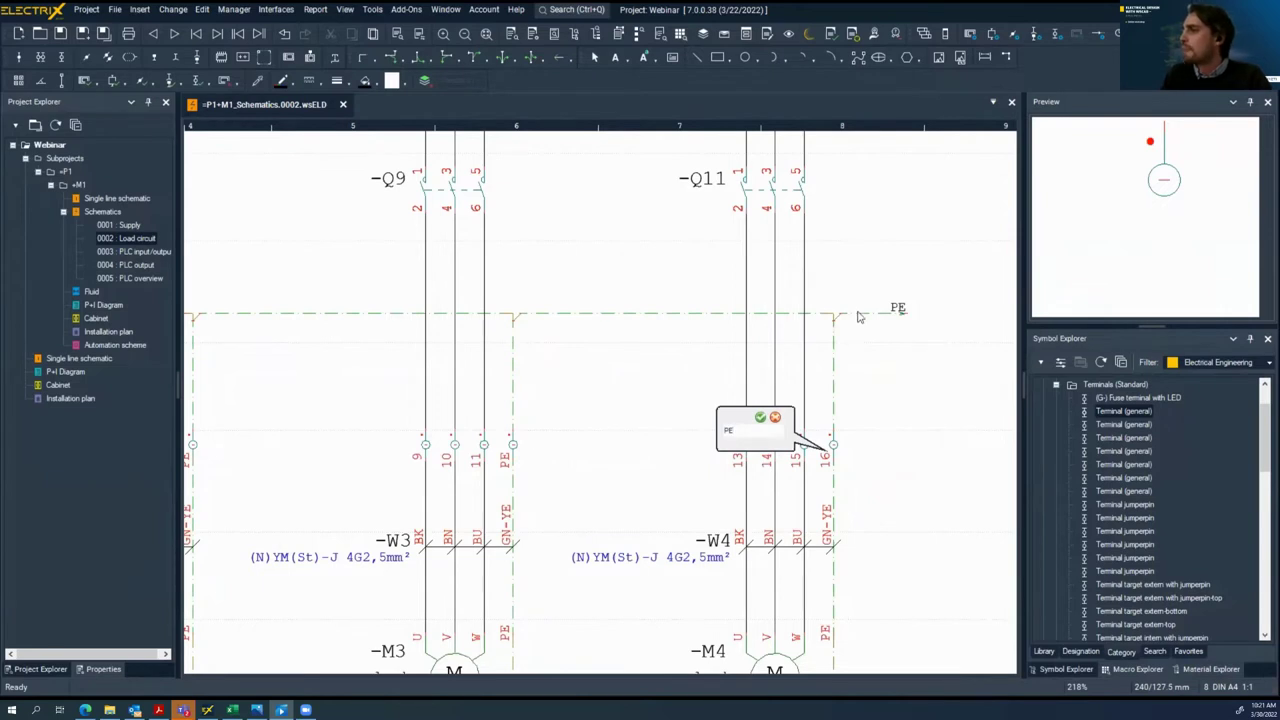
pyautogui.click(775, 417)
pyautogui.scroll(-5, 667, 415)
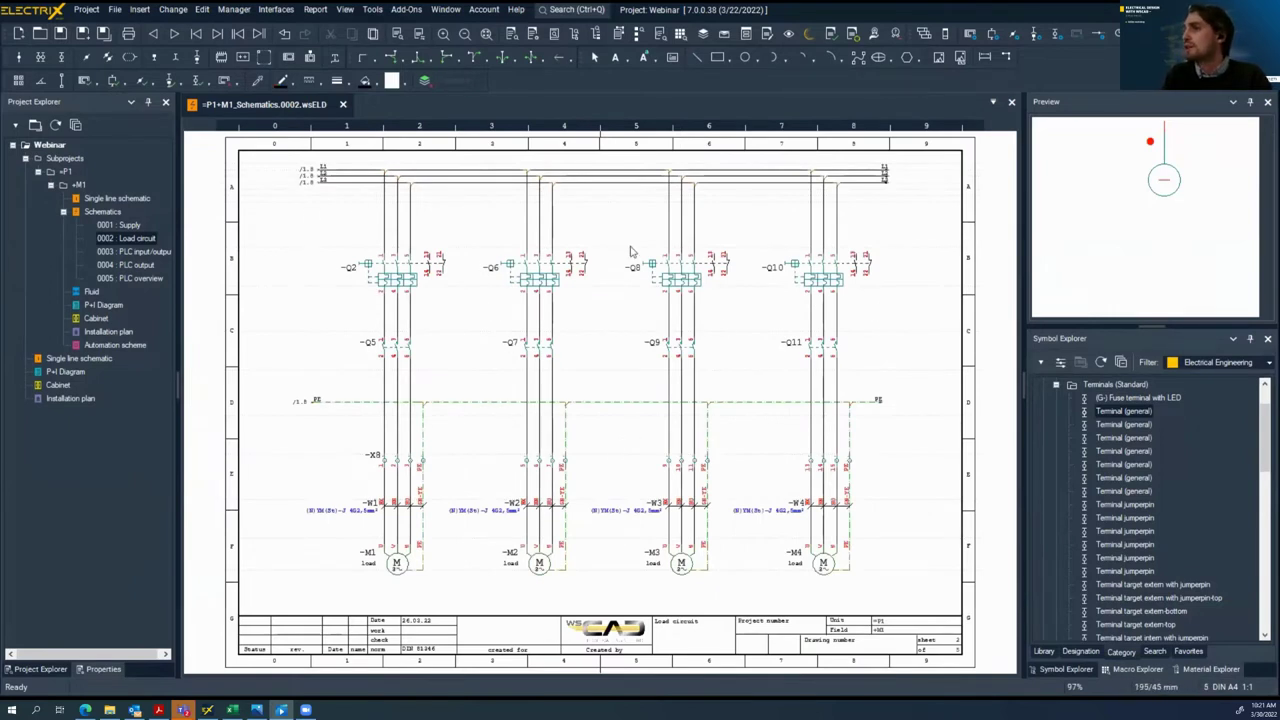
# Swap multiple symbols from -Q2, choosing Motor starter without thermal trigger 3p+Aux-contact as replacement
pyautogui.rightClick(409, 283)
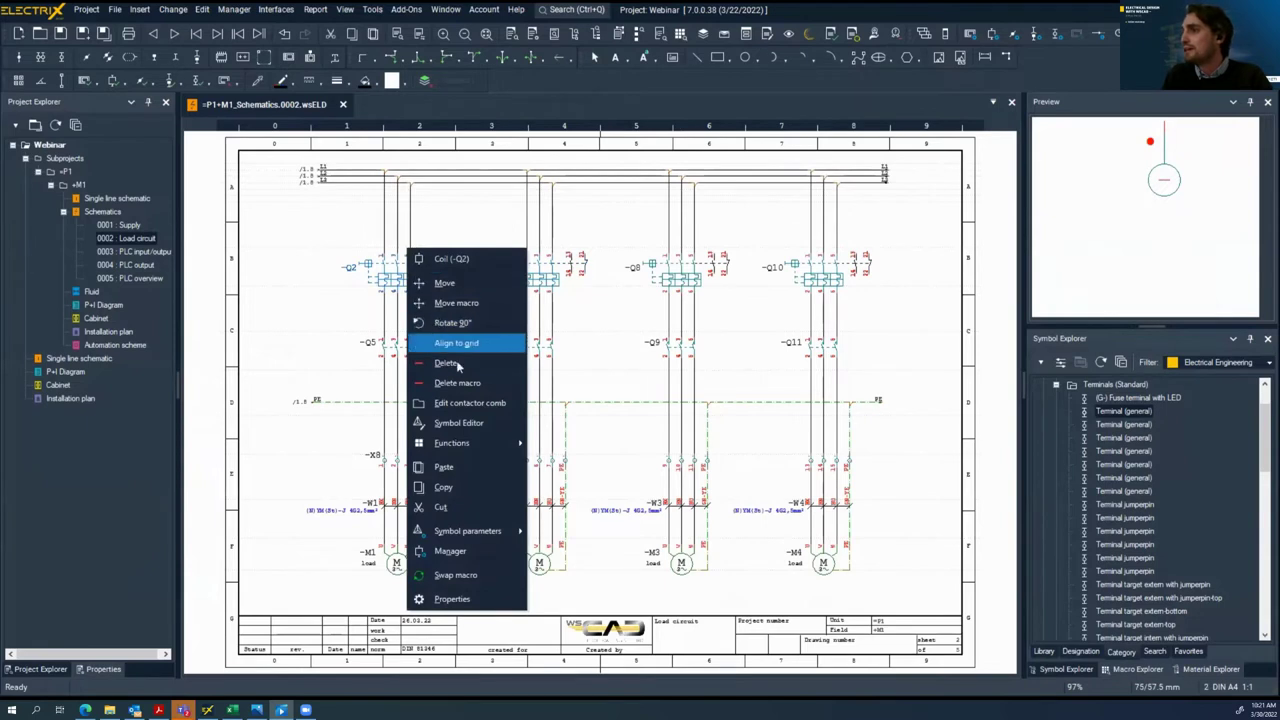
pyautogui.moveTo(500, 443)
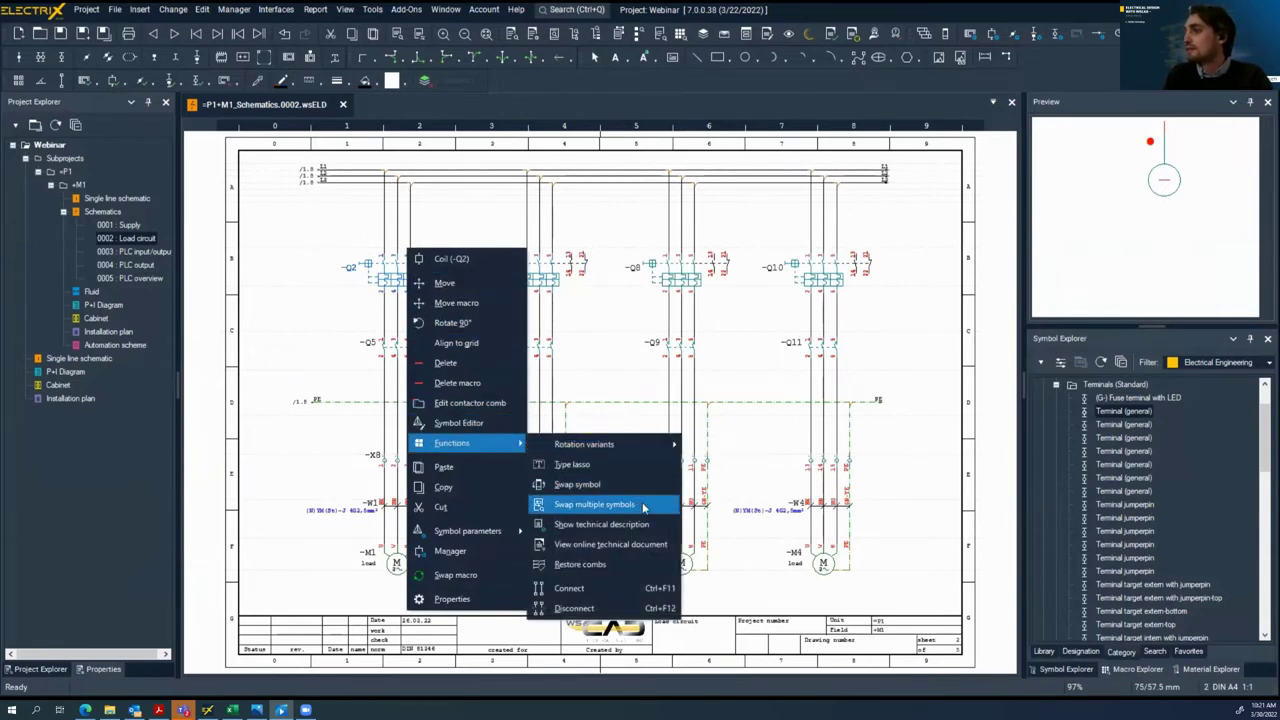
pyautogui.click(1124, 451)
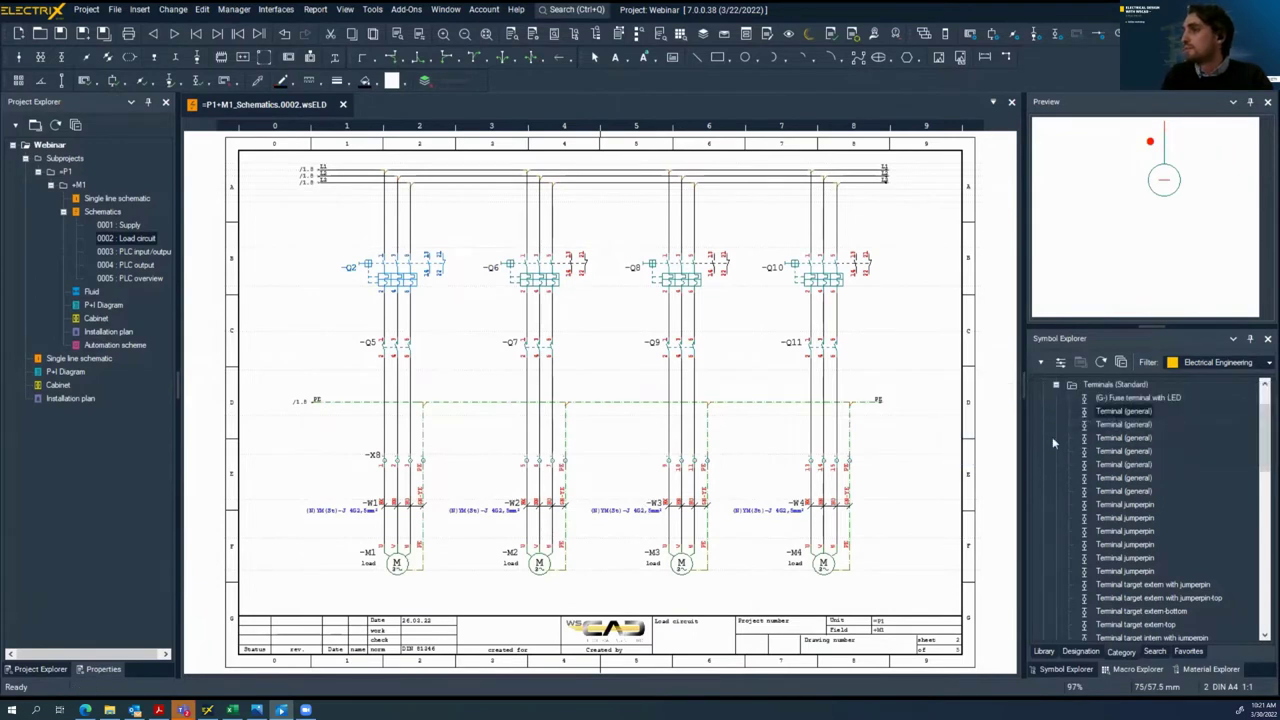
pyautogui.click(172, 342)
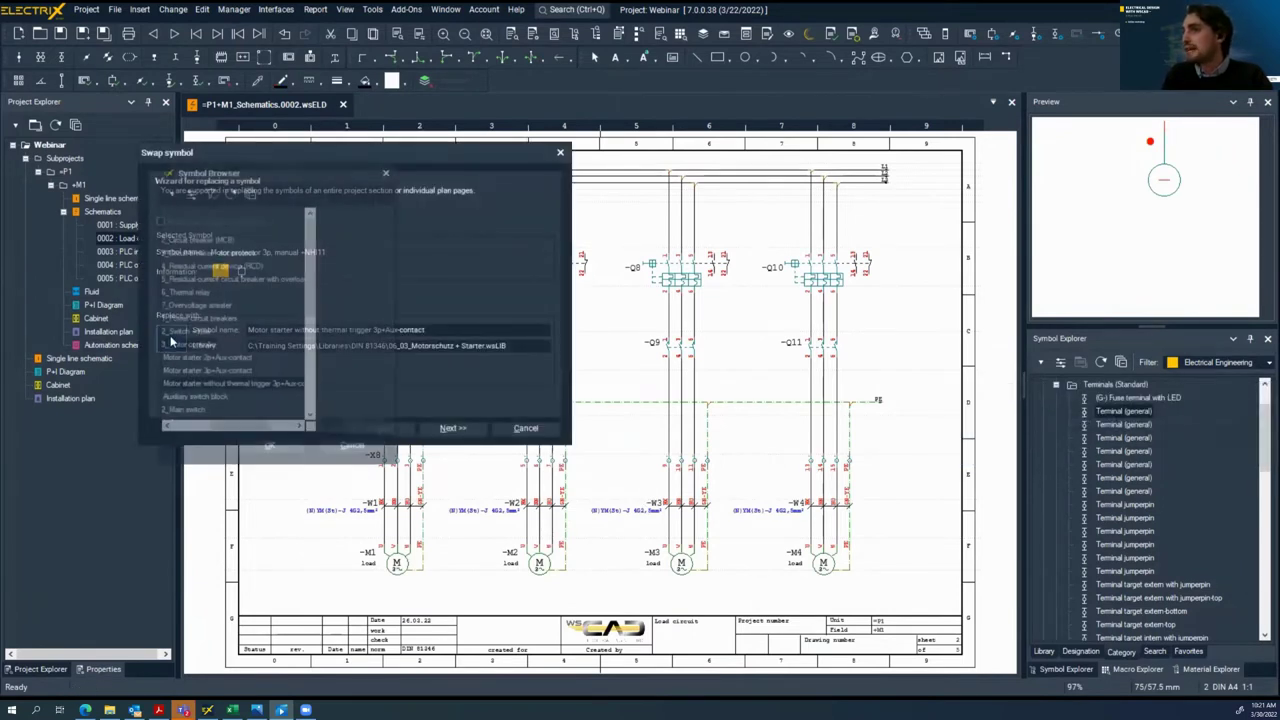
pyautogui.click(210, 373)
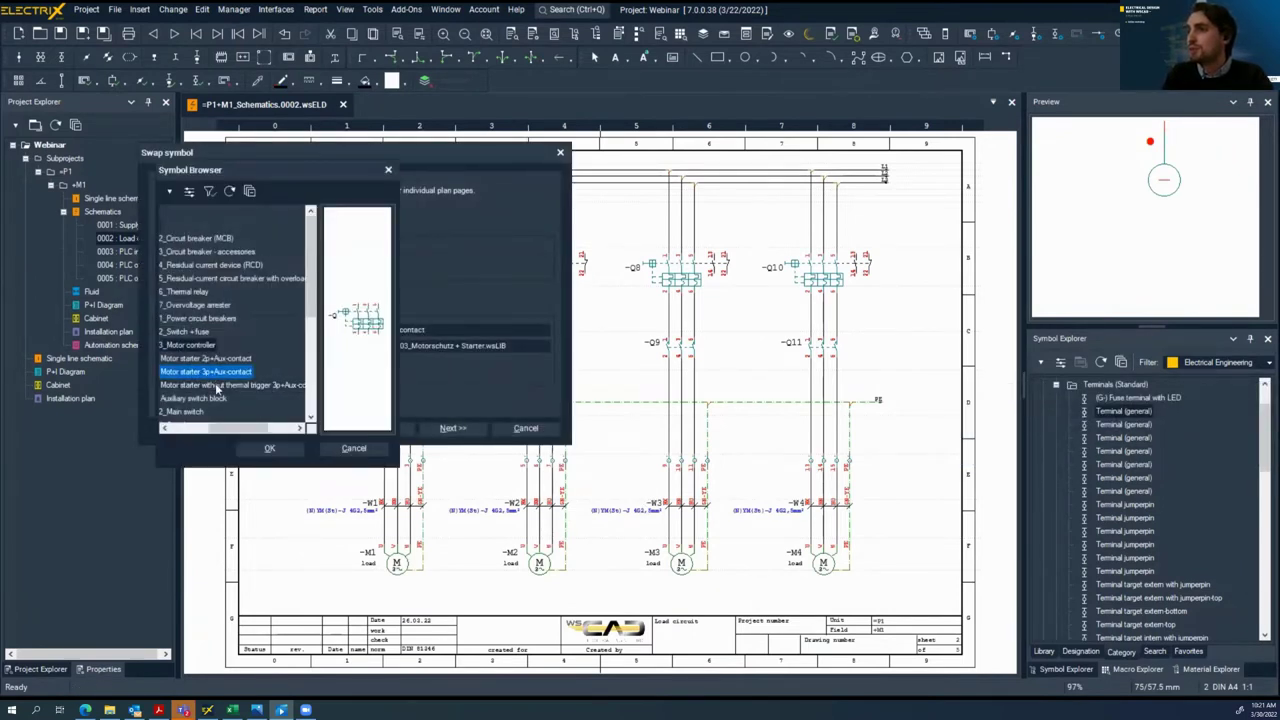
pyautogui.click(215, 386)
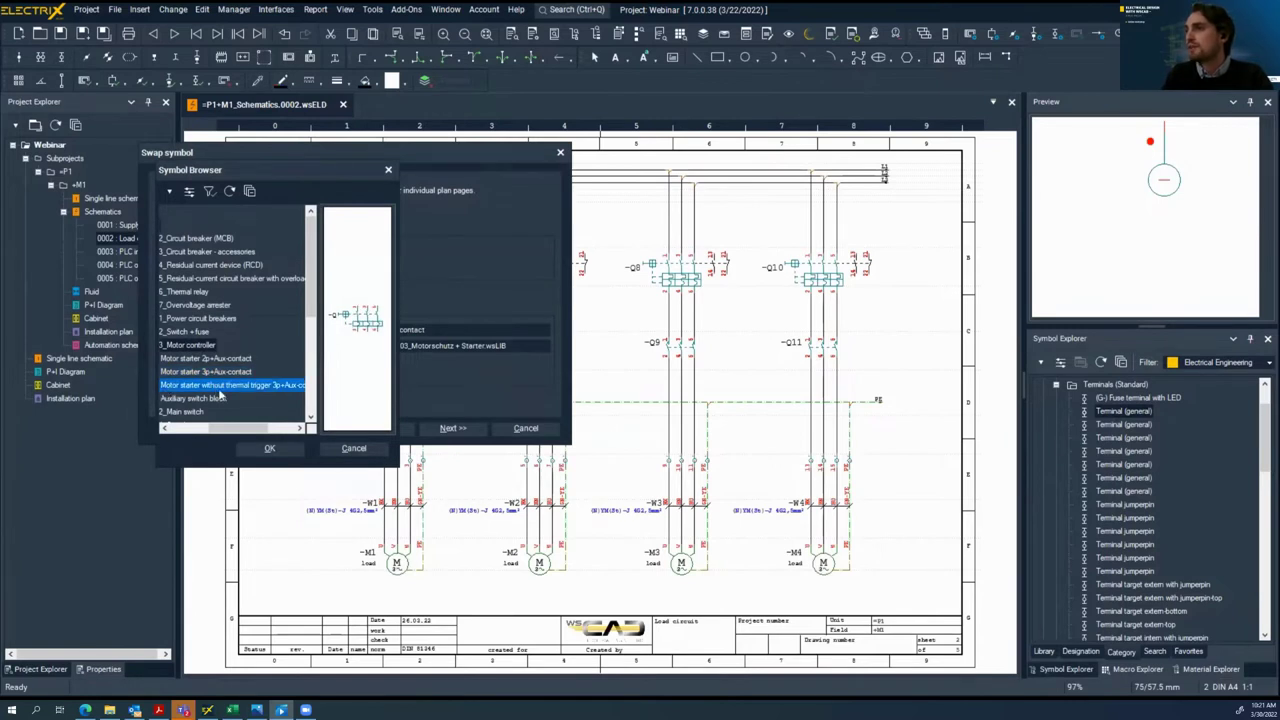
pyautogui.click(290, 448)
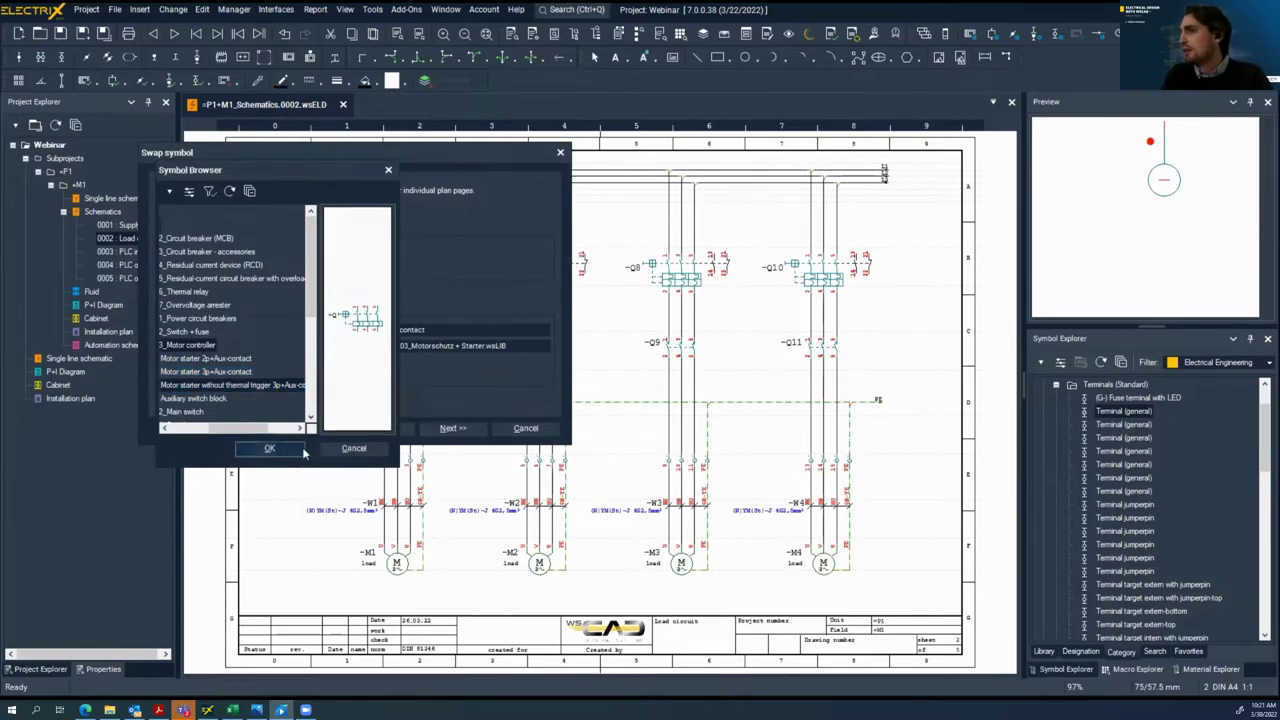
# Apply the symbol swap to page 0002 Load circuit and close the summary
pyautogui.click(452, 428)
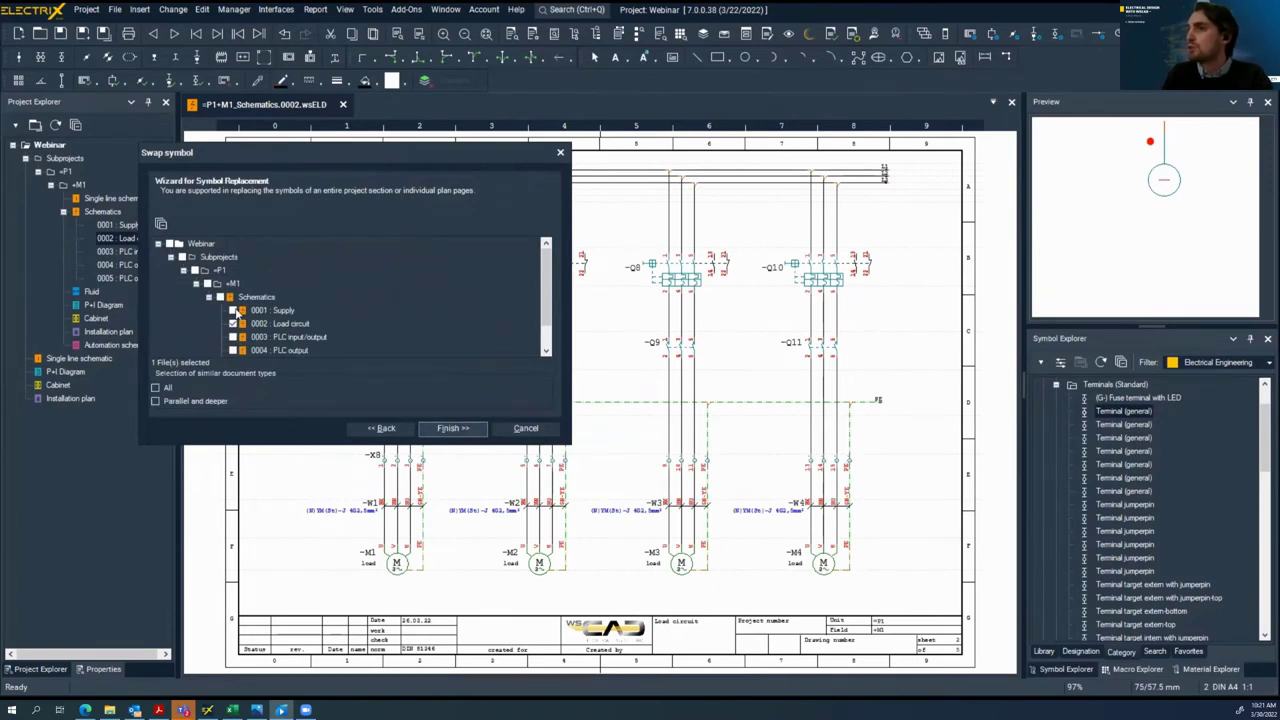
pyautogui.click(461, 429)
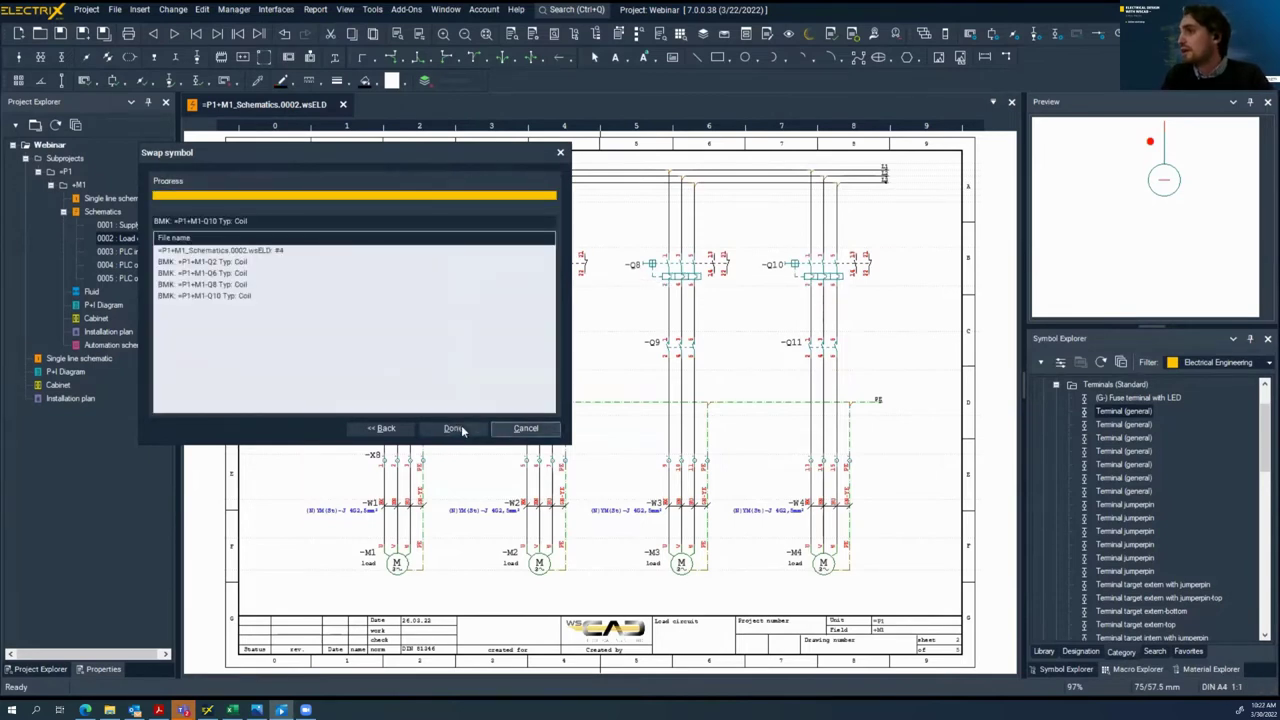
pyautogui.click(455, 428)
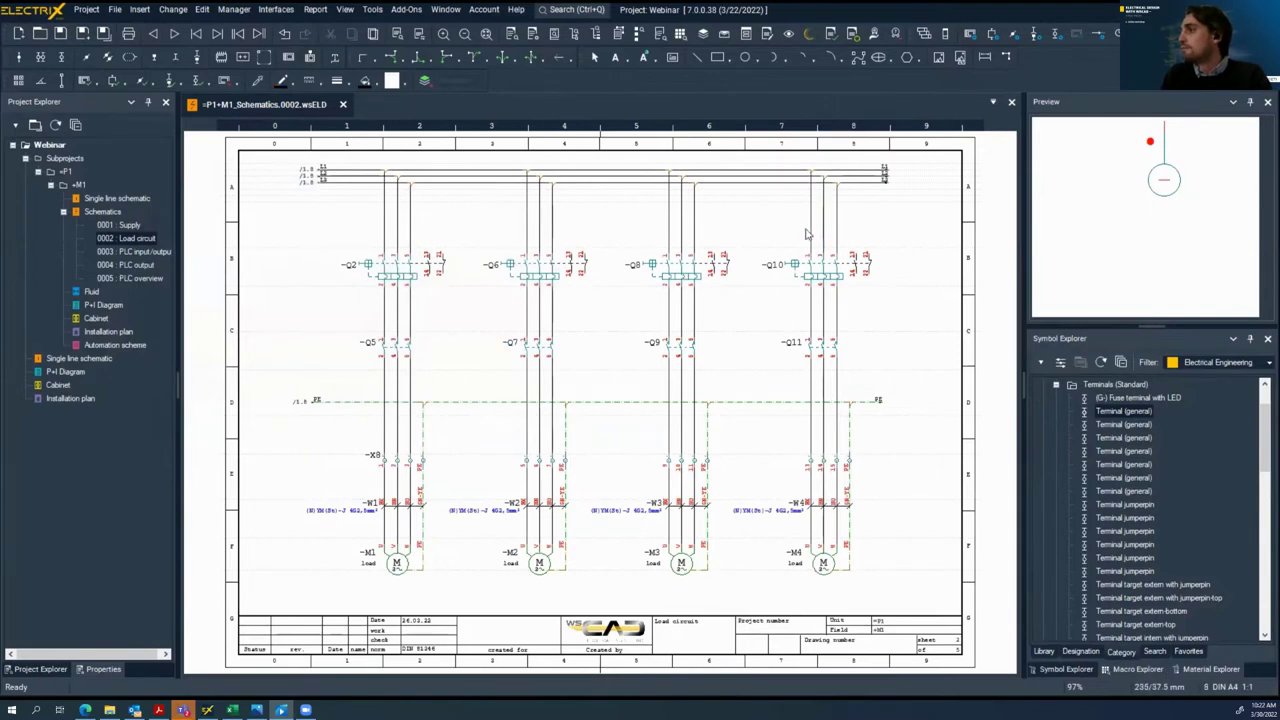
# Delete the -Q10 motor starter from the fourth motor circuit, confirming the removal with Yes
pyautogui.moveTo(755, 221); pyautogui.dragTo(895, 300)
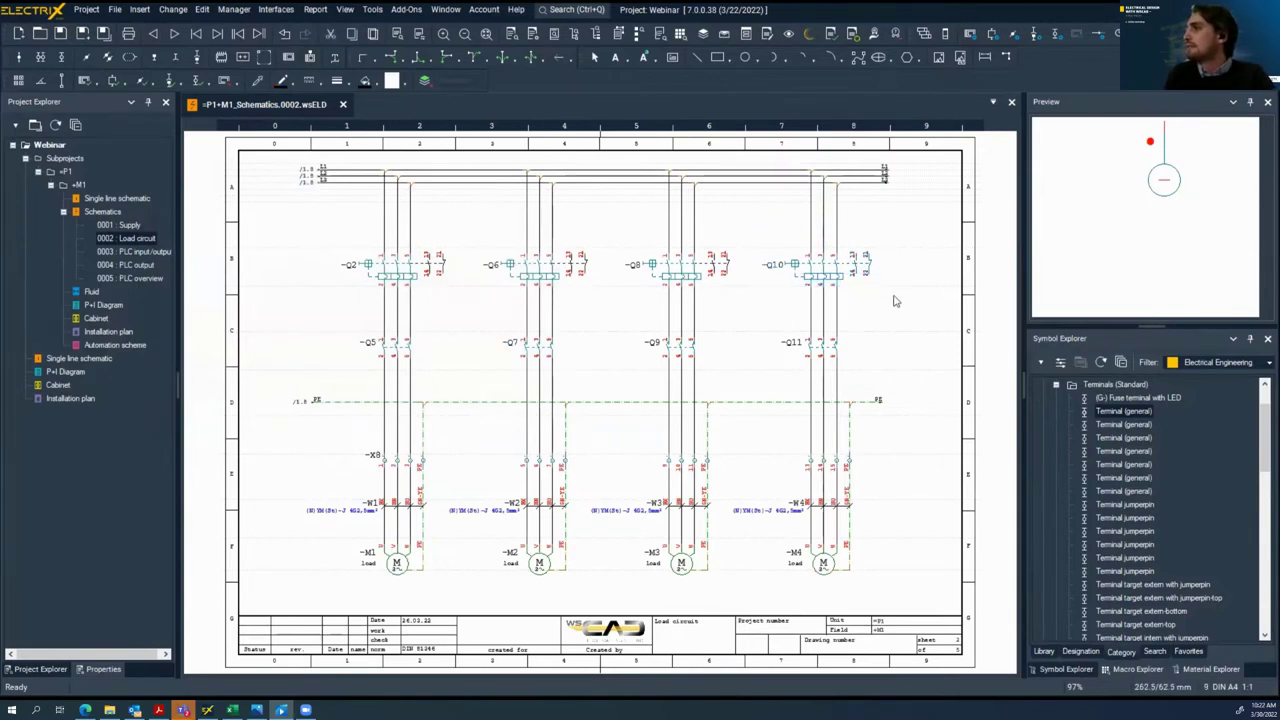
pyautogui.press('Delete')
pyautogui.moveTo(1131, 387); pyautogui.dragTo(663, 361)
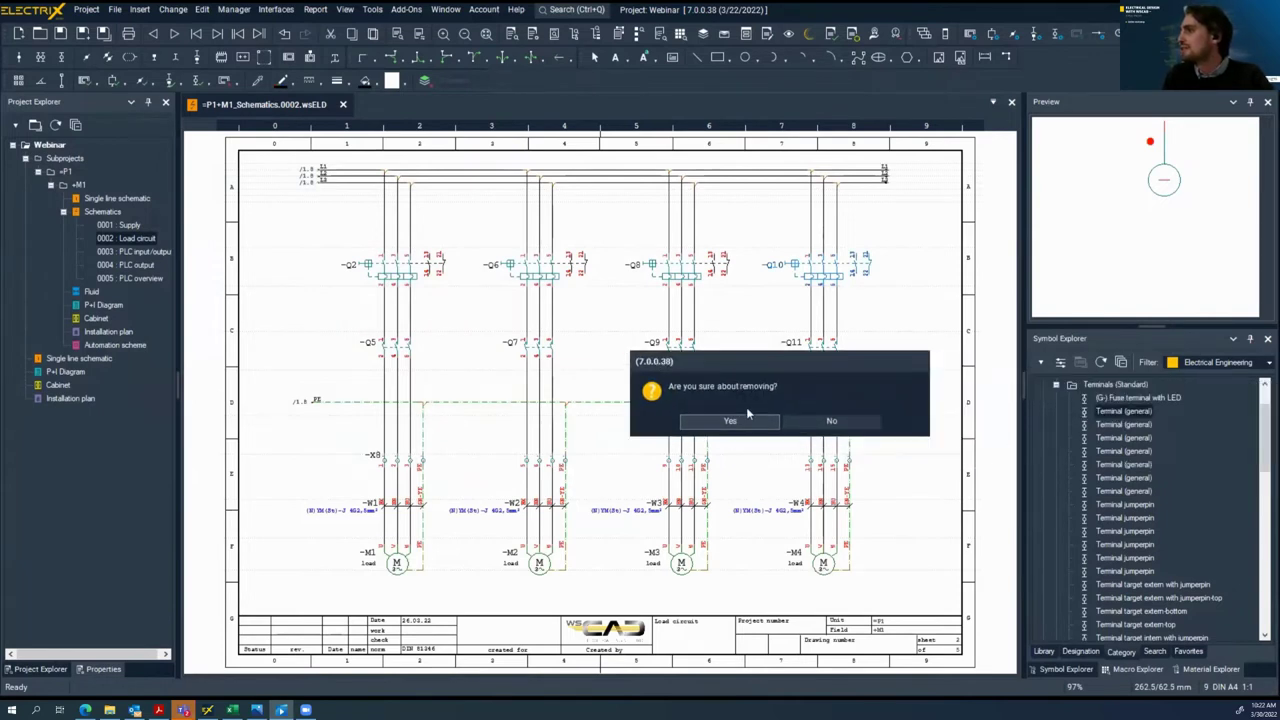
pyautogui.click(741, 421)
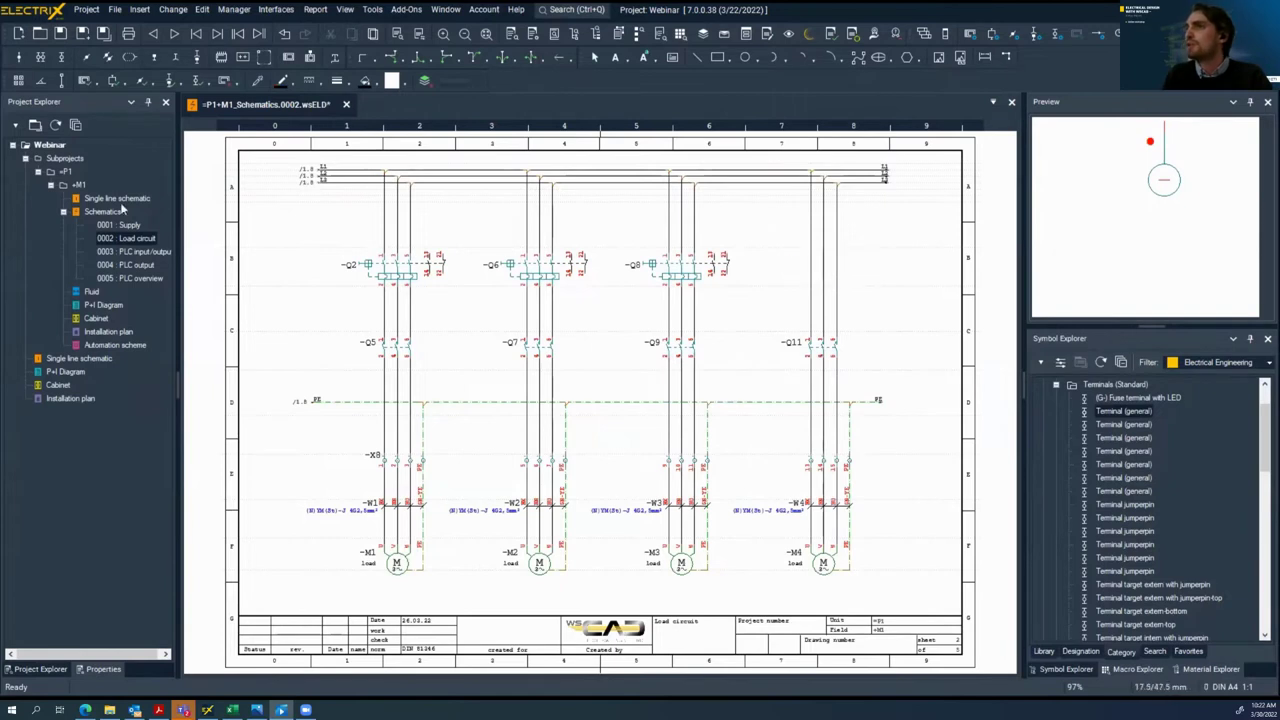
pyautogui.click(222, 59)
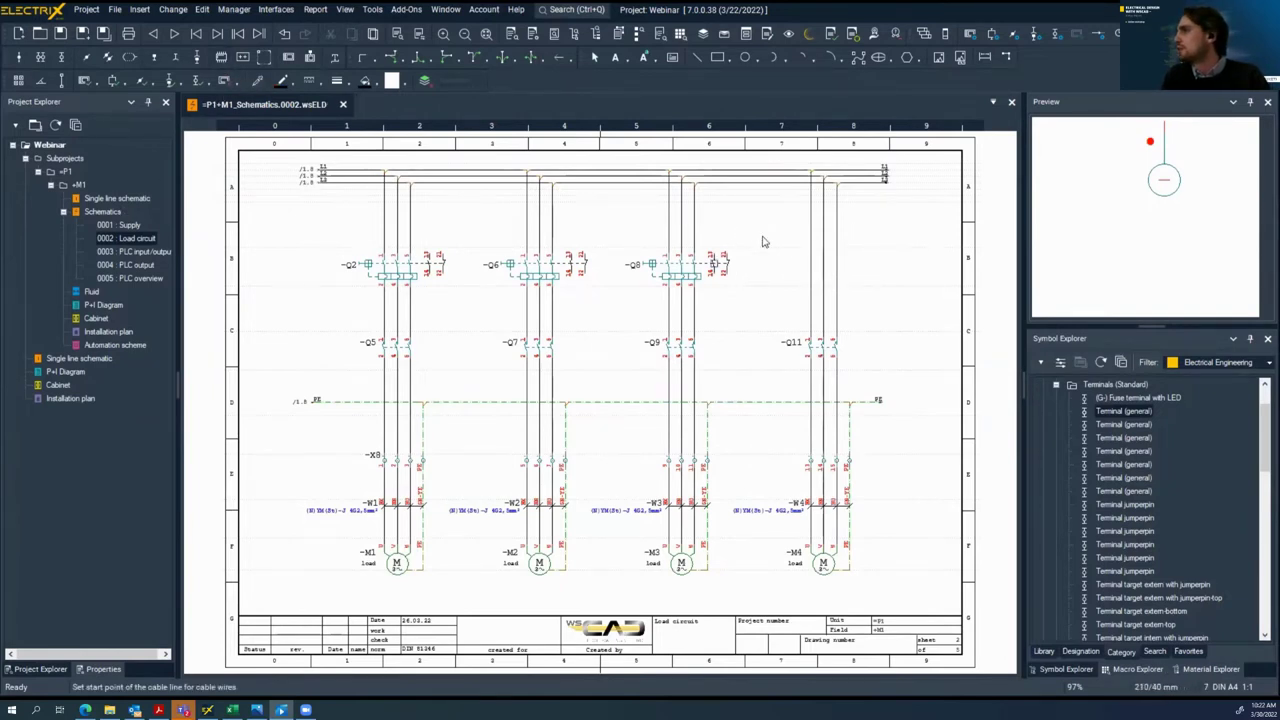
pyautogui.scroll(2, 785, 253)
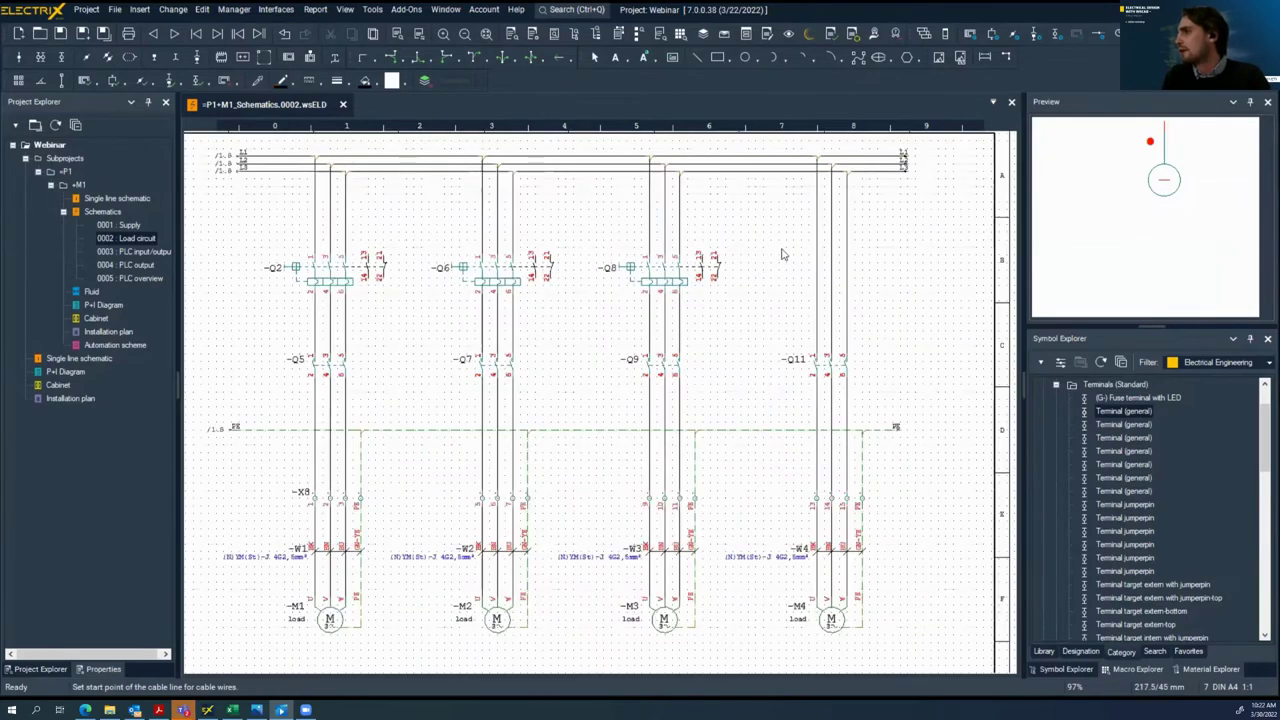
# Draw black box -S4 with Terminal pin form where -Q10 was, and add a pin
pyautogui.press('Escape')
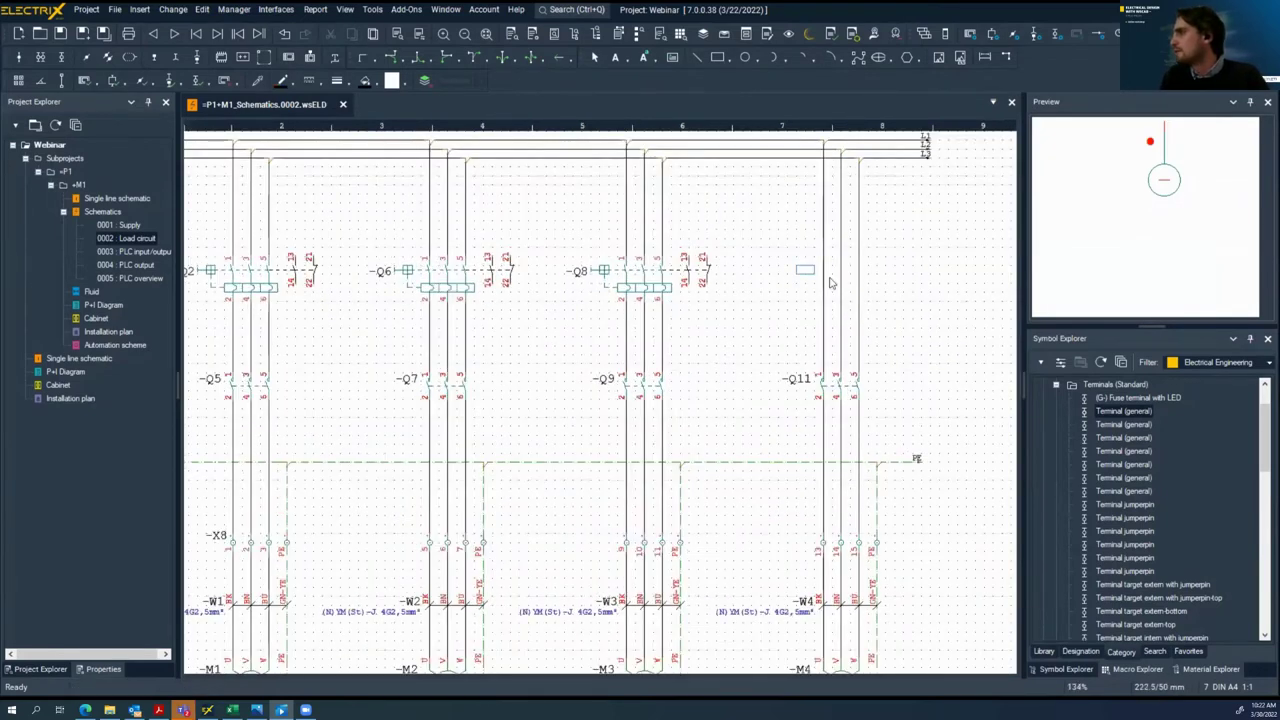
pyautogui.moveTo(797, 266); pyautogui.dragTo(885, 306)
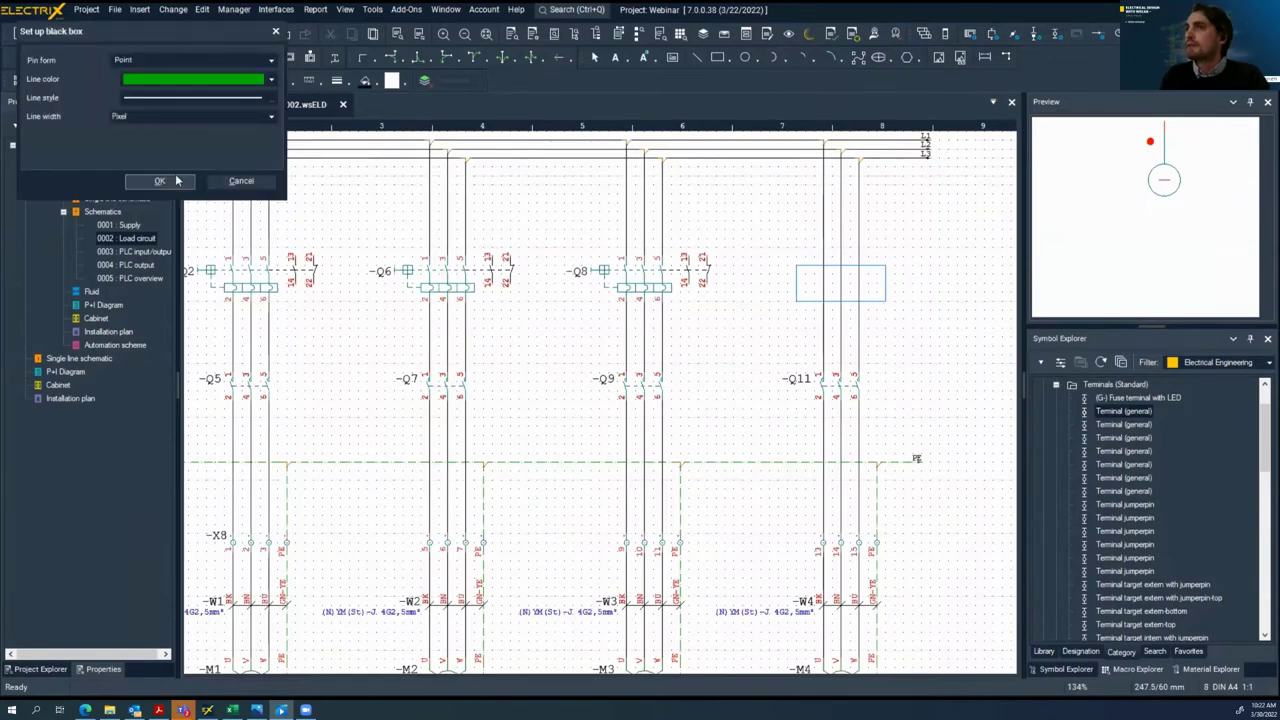
pyautogui.click(172, 60)
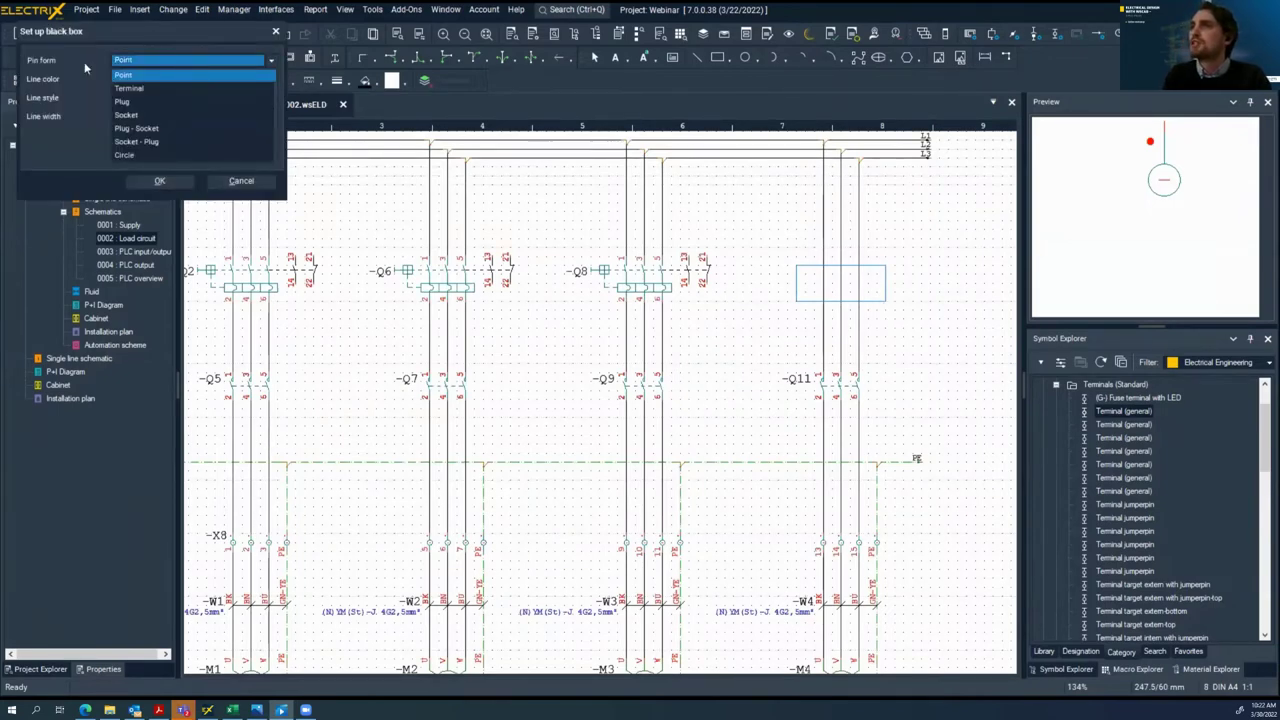
pyautogui.click(149, 89)
pyautogui.click(161, 180)
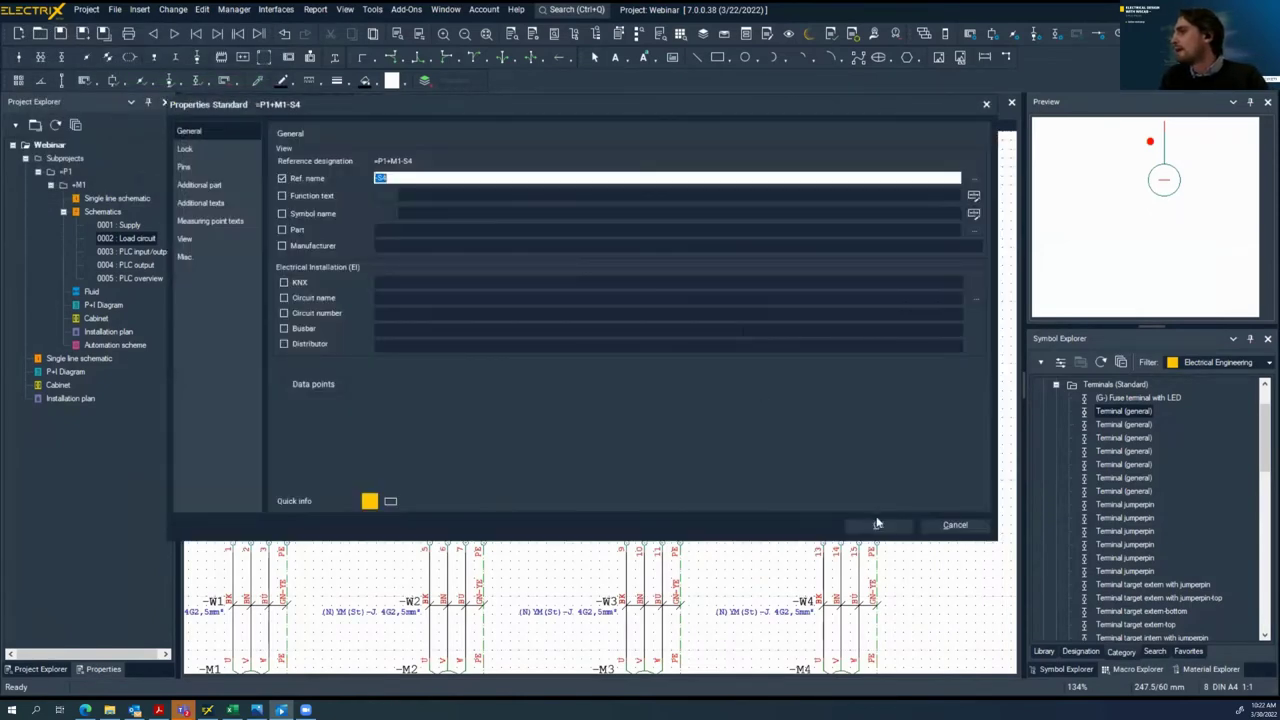
pyautogui.click(876, 524)
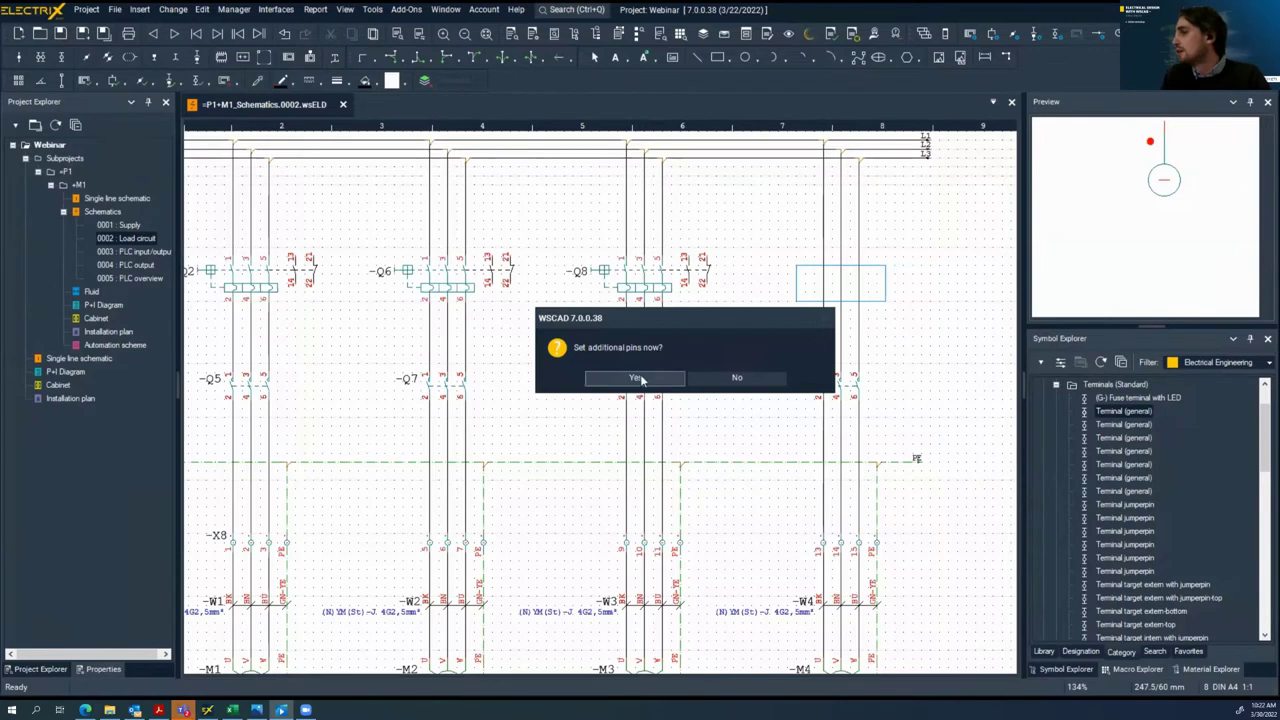
pyautogui.click(635, 377)
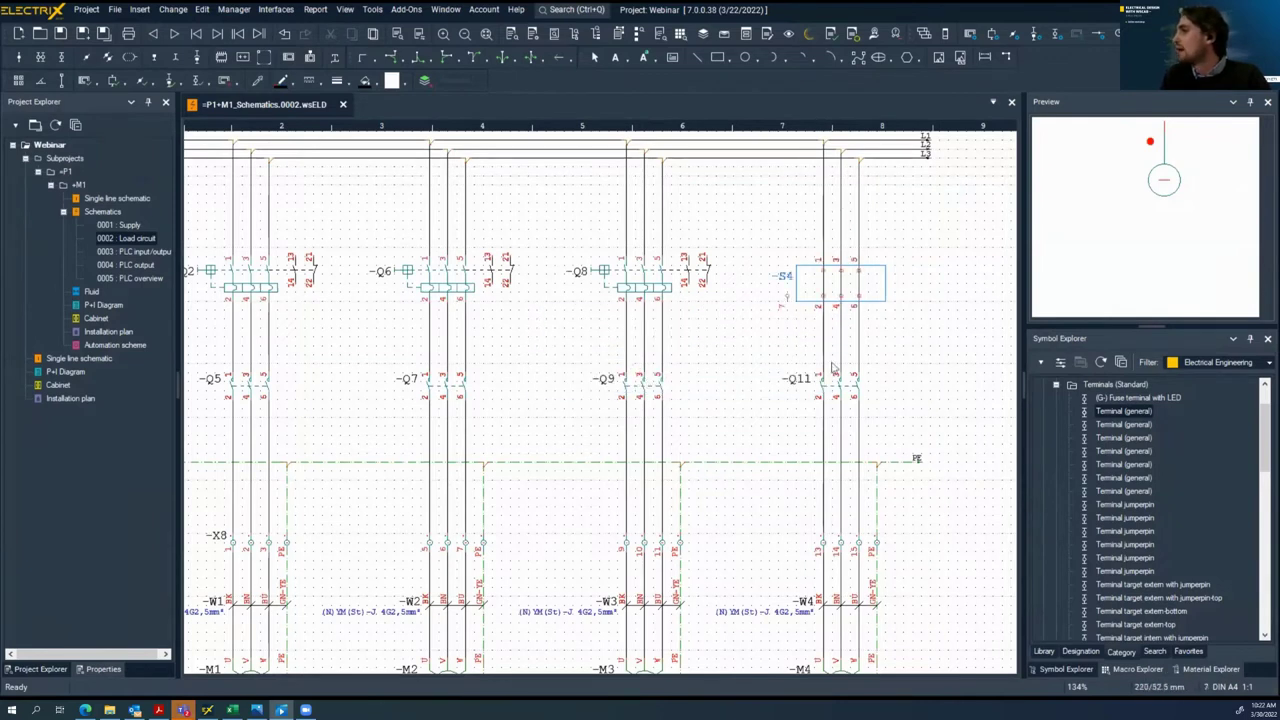
pyautogui.click(902, 344)
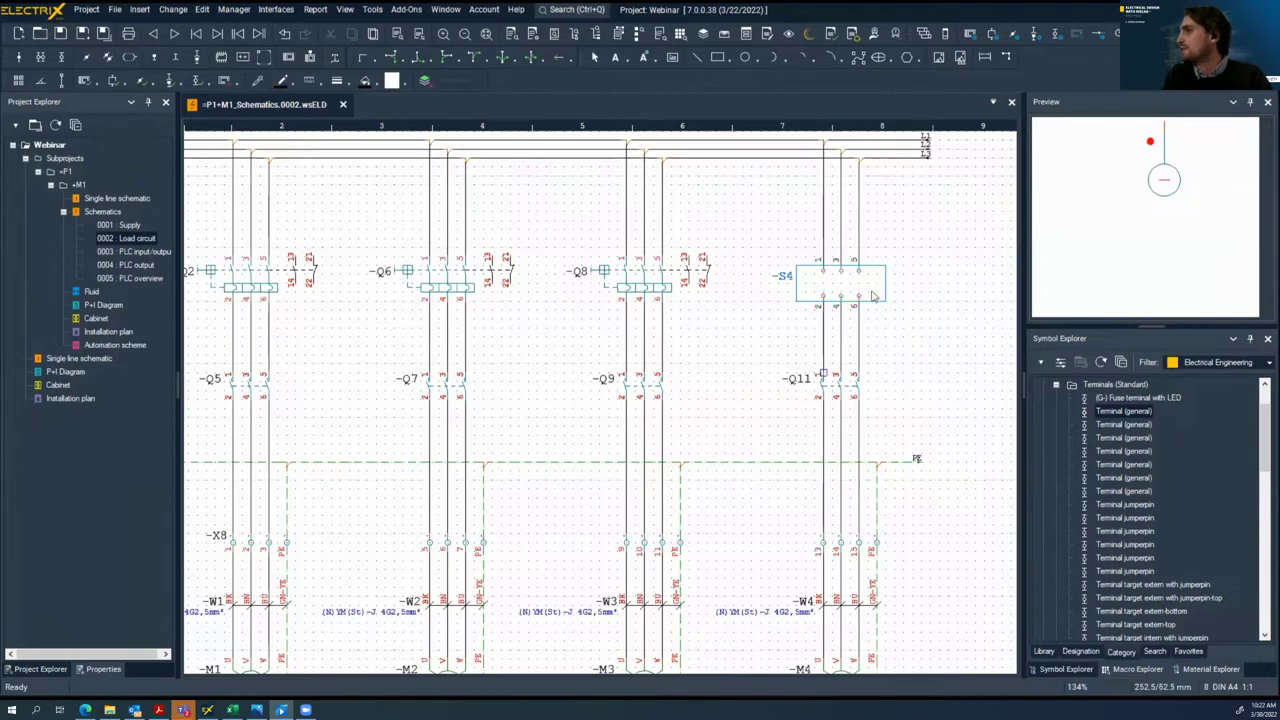
pyautogui.scroll(4, 872, 296)
# Open -S4 in the Symbol Editor and categorize it as 6. Switch+Protection / 3. Motor protection + Starter
pyautogui.rightClick(739, 240)
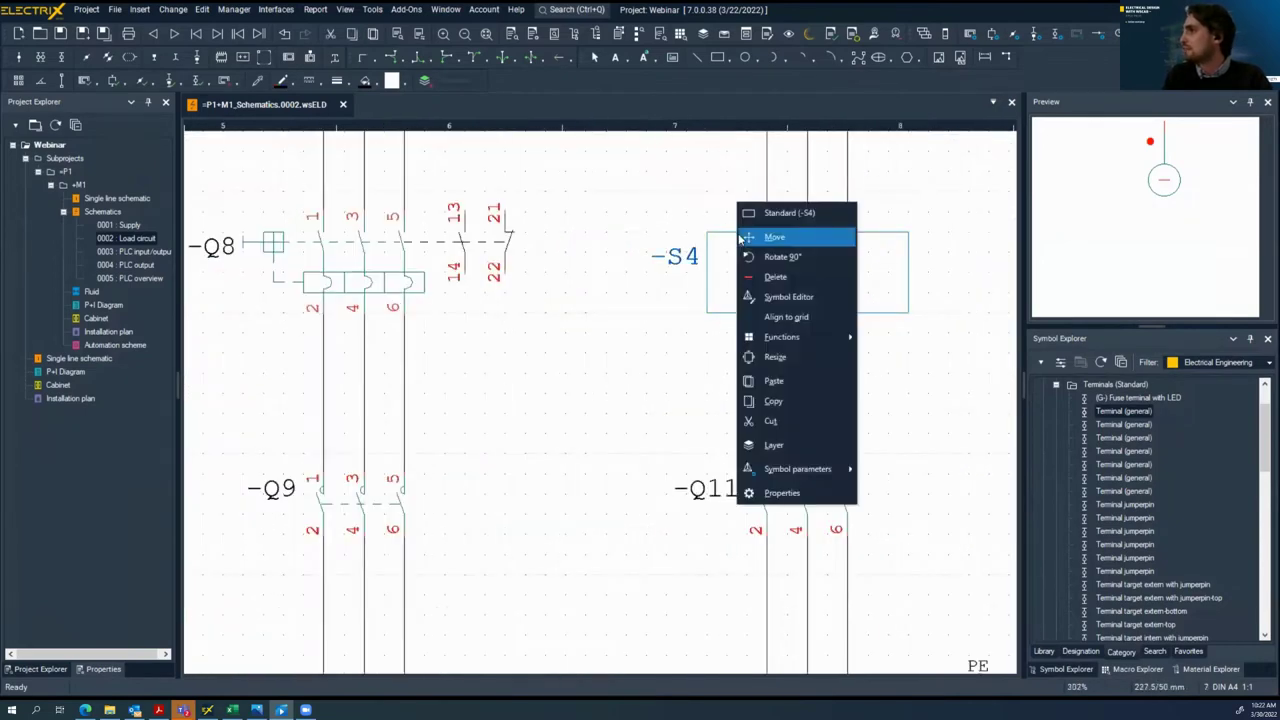
pyautogui.click(789, 302)
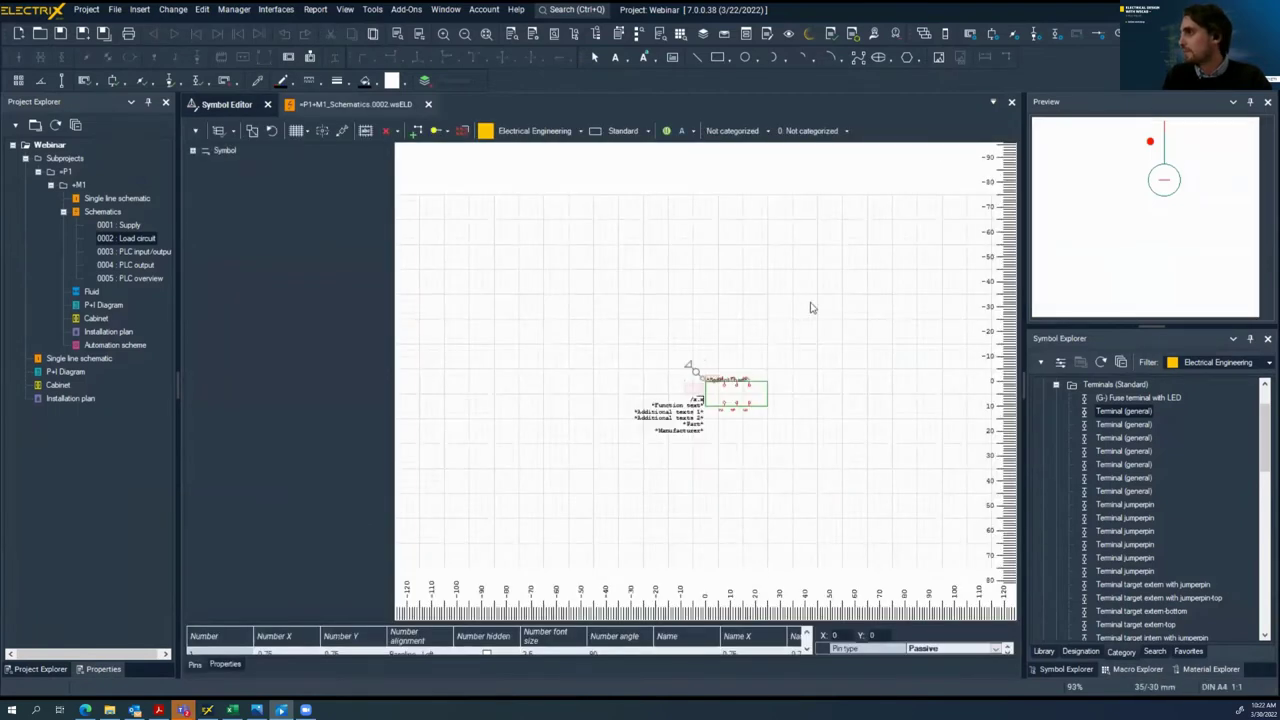
pyautogui.click(766, 131)
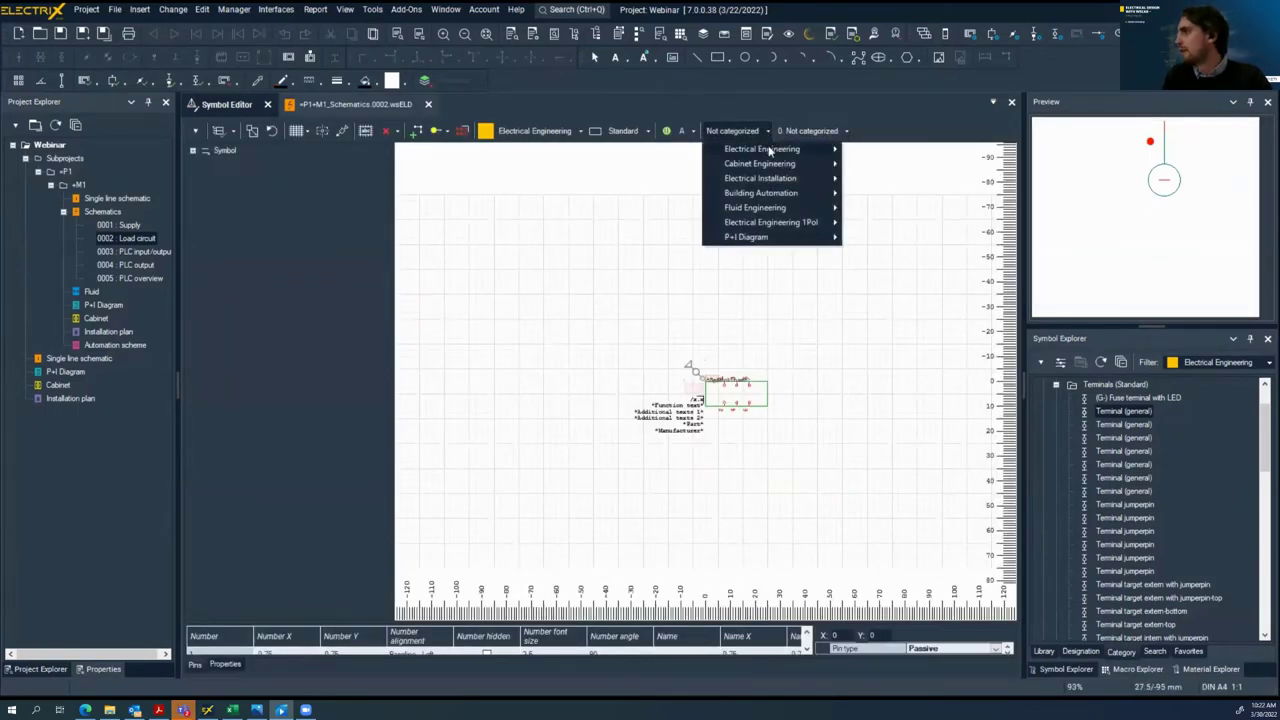
pyautogui.moveTo(768, 148)
pyautogui.click(931, 292)
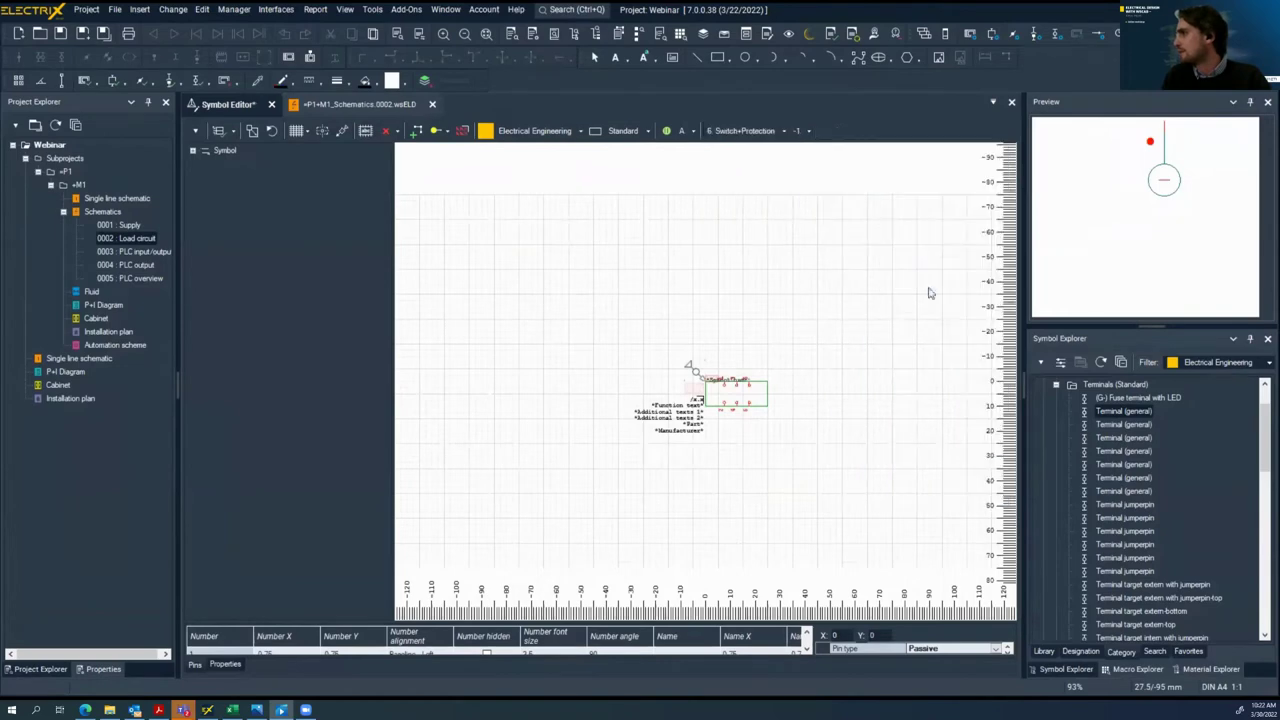
pyautogui.click(800, 131)
pyautogui.click(850, 179)
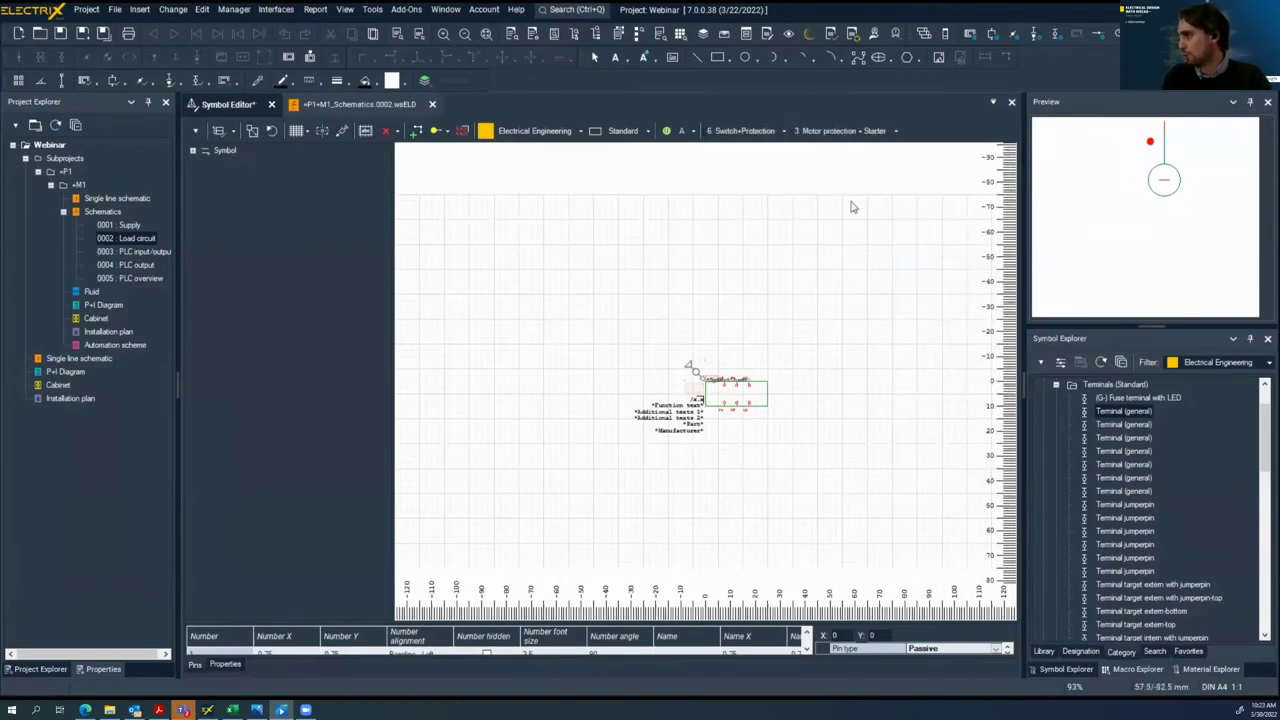
pyautogui.scroll(3, 738, 428)
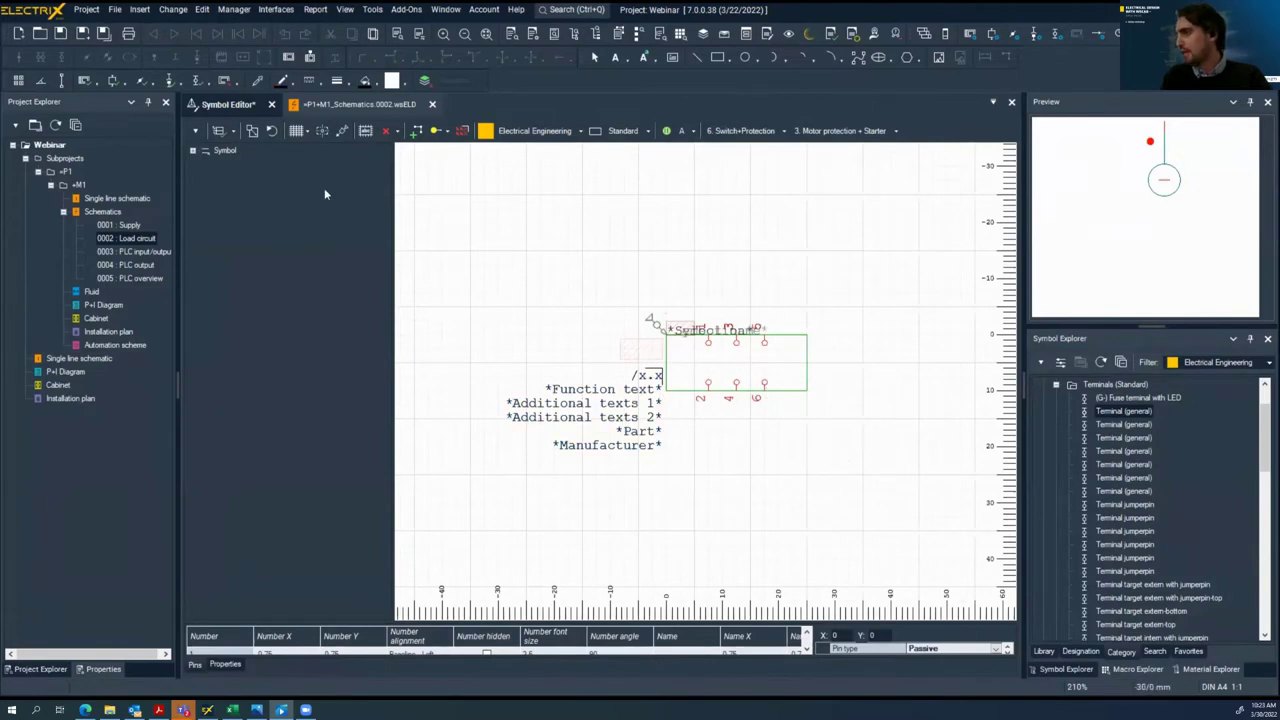
# Insert the Siemens image from the Desktop and shrink it to fit inside the symbol box
pyautogui.click(142, 10)
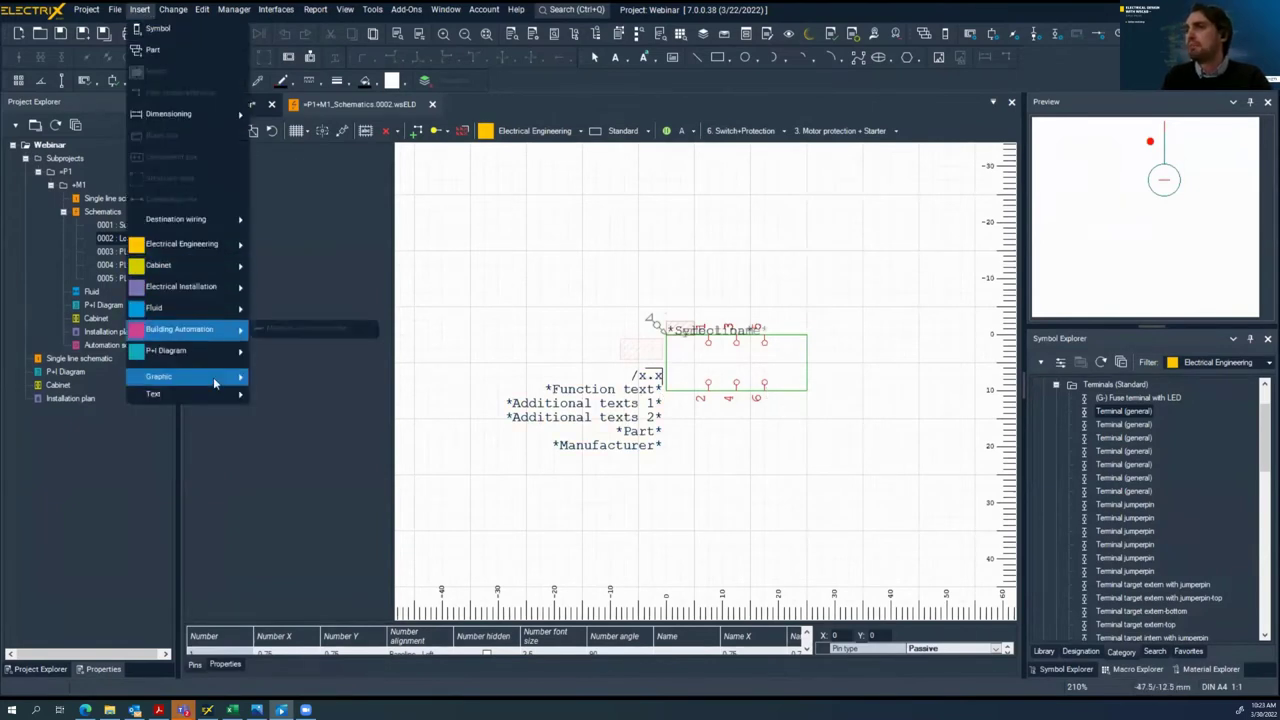
pyautogui.moveTo(213, 377)
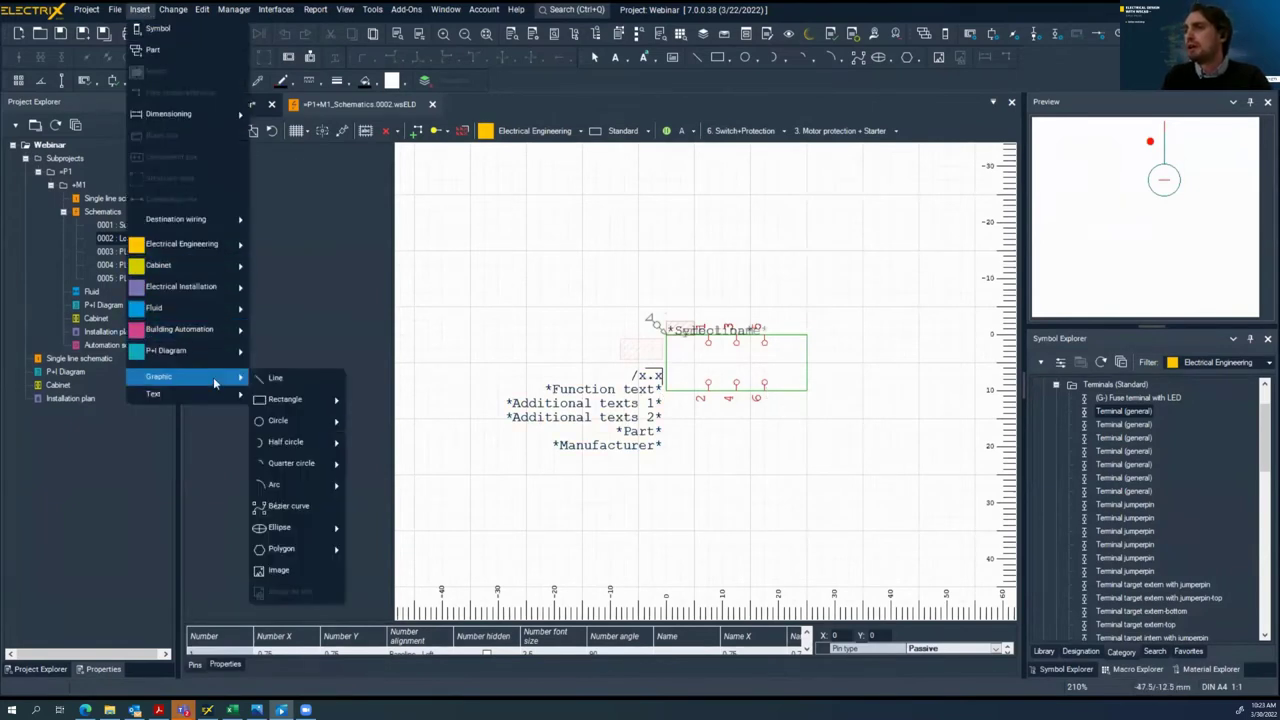
pyautogui.click(309, 572)
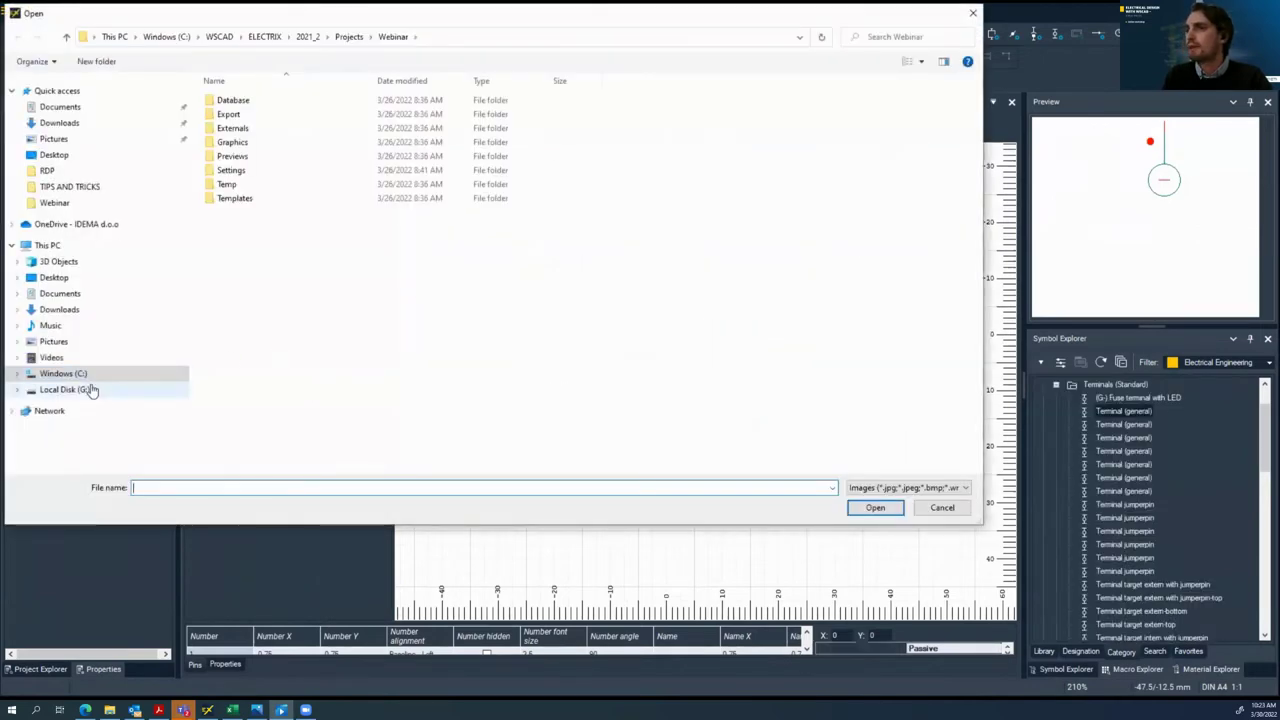
pyautogui.click(54, 154)
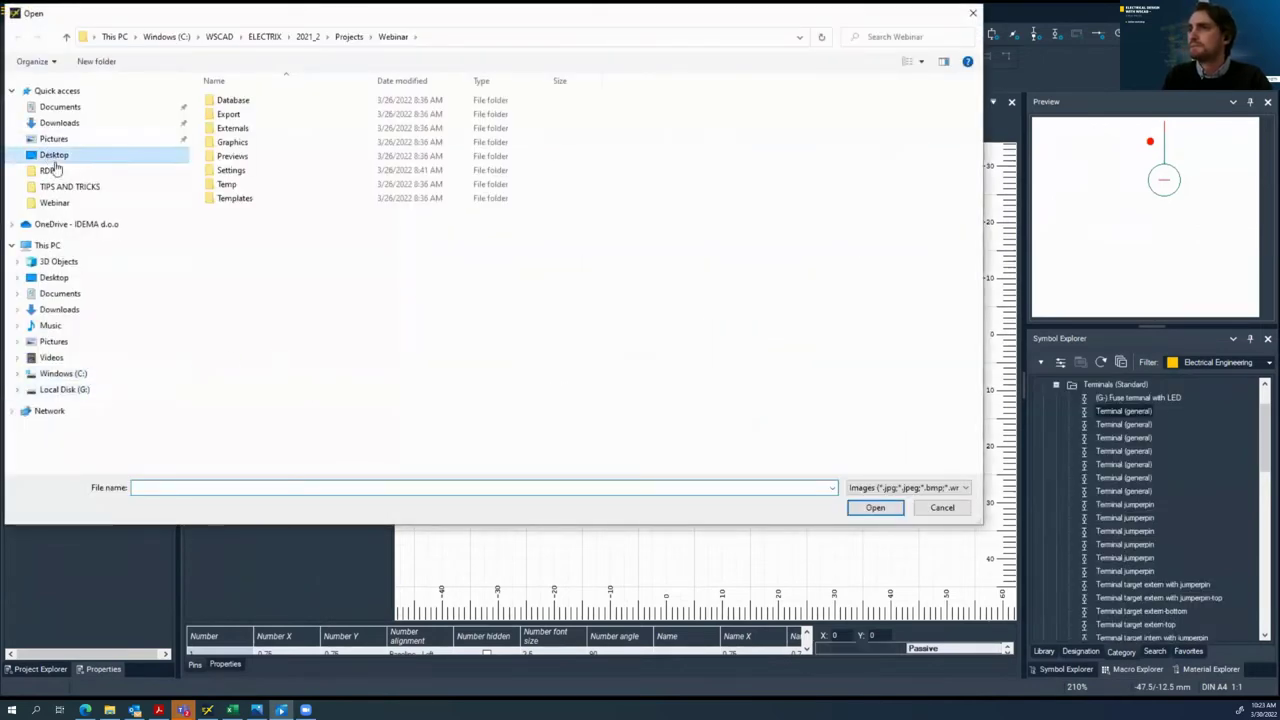
pyautogui.click(230, 324)
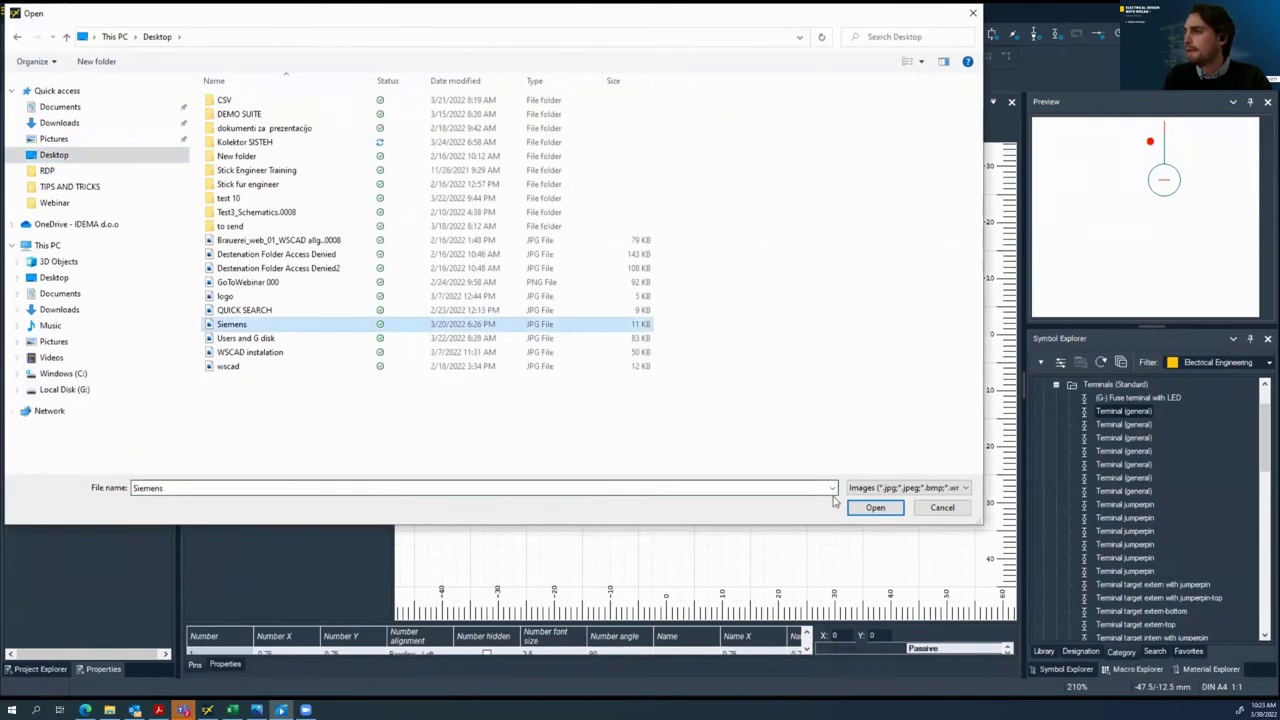
pyautogui.click(874, 507)
pyautogui.scroll(-5, 632, 322)
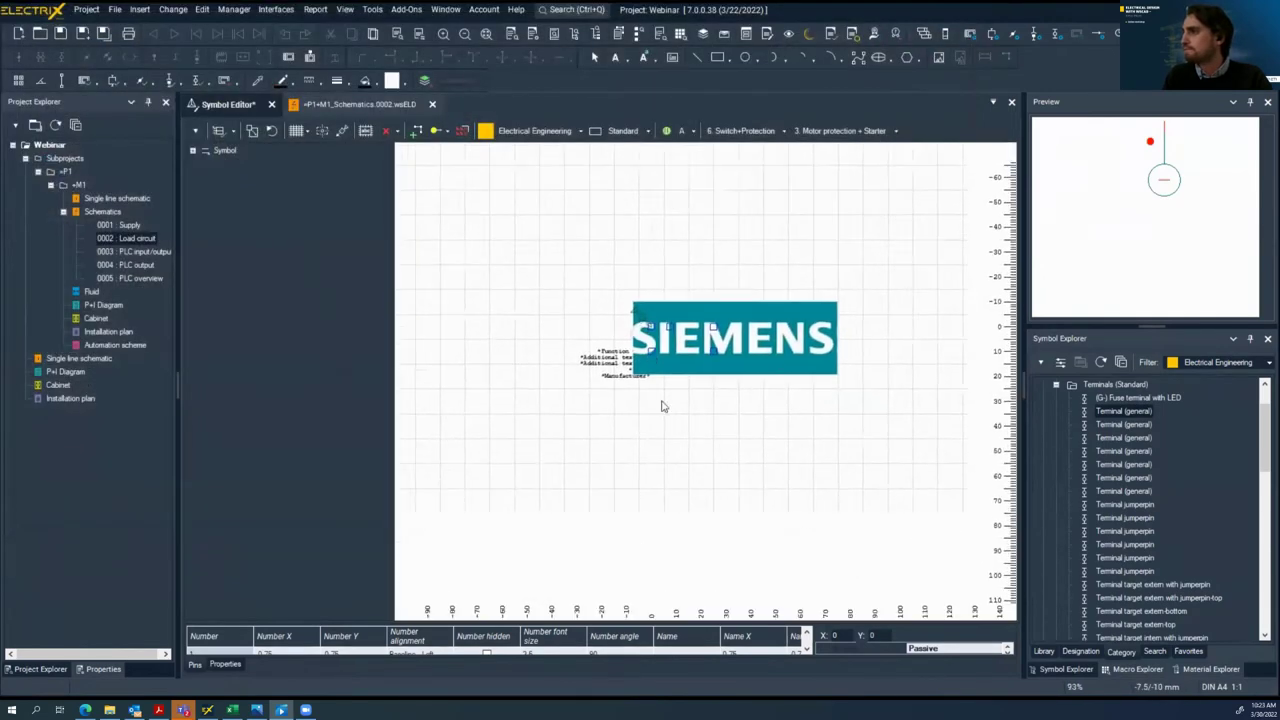
pyautogui.rightClick(632, 322)
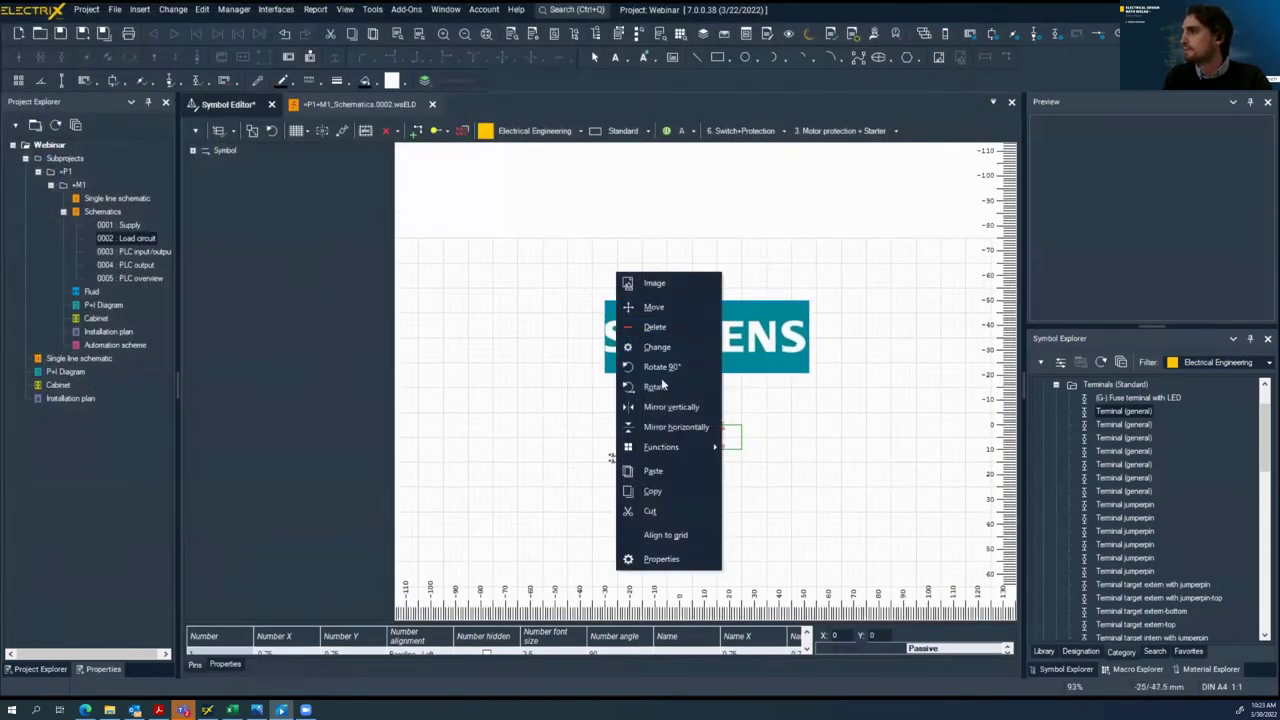
pyautogui.click(662, 355)
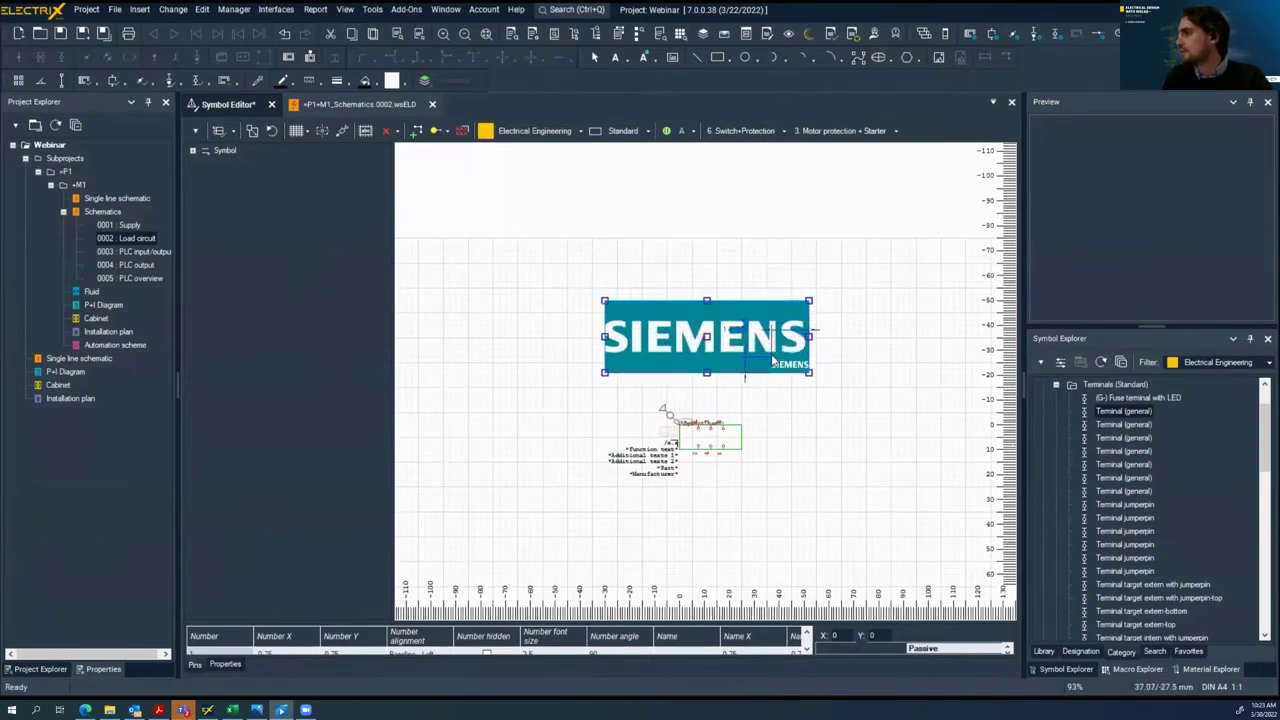
pyautogui.click(779, 363)
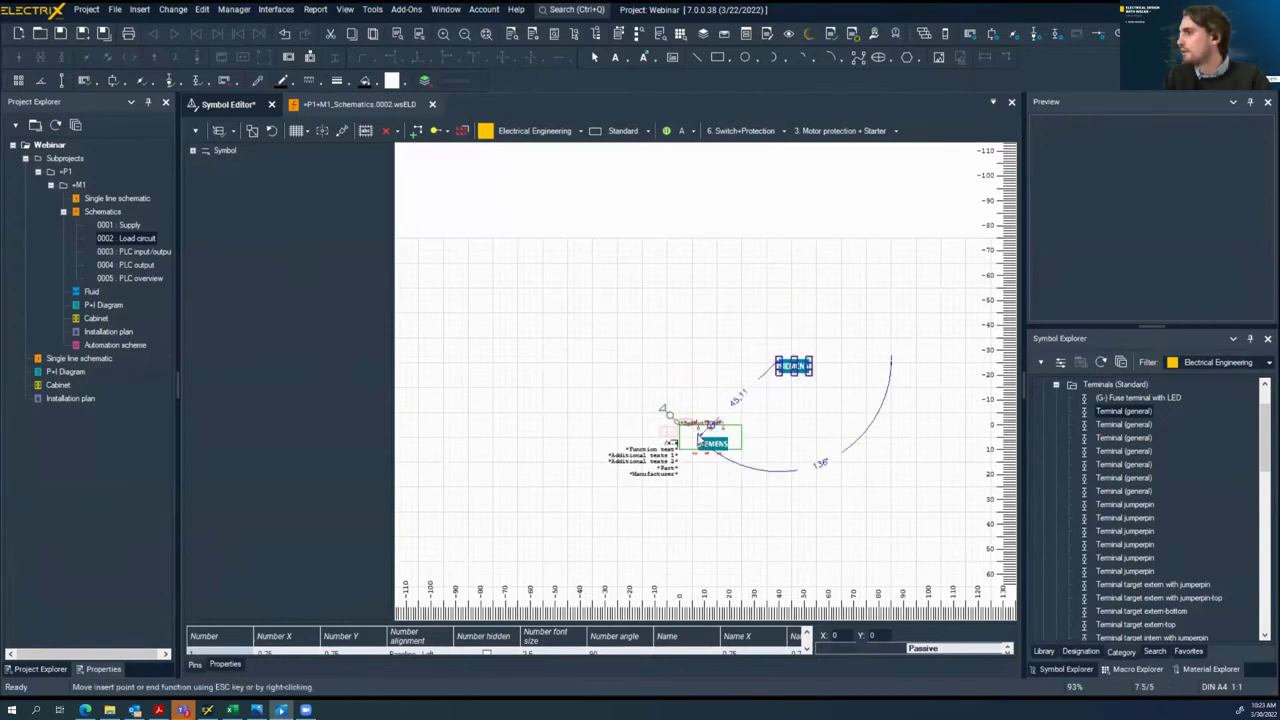
pyautogui.press('Escape')
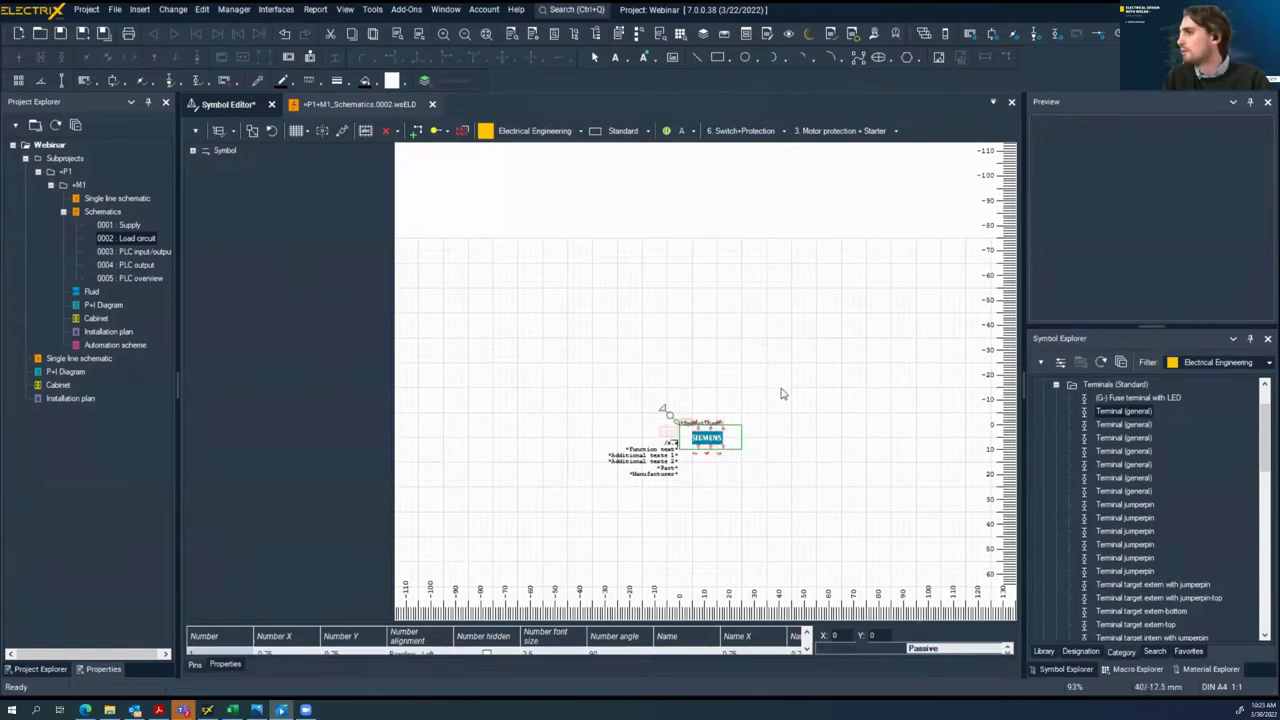
pyautogui.scroll(3, 780, 393)
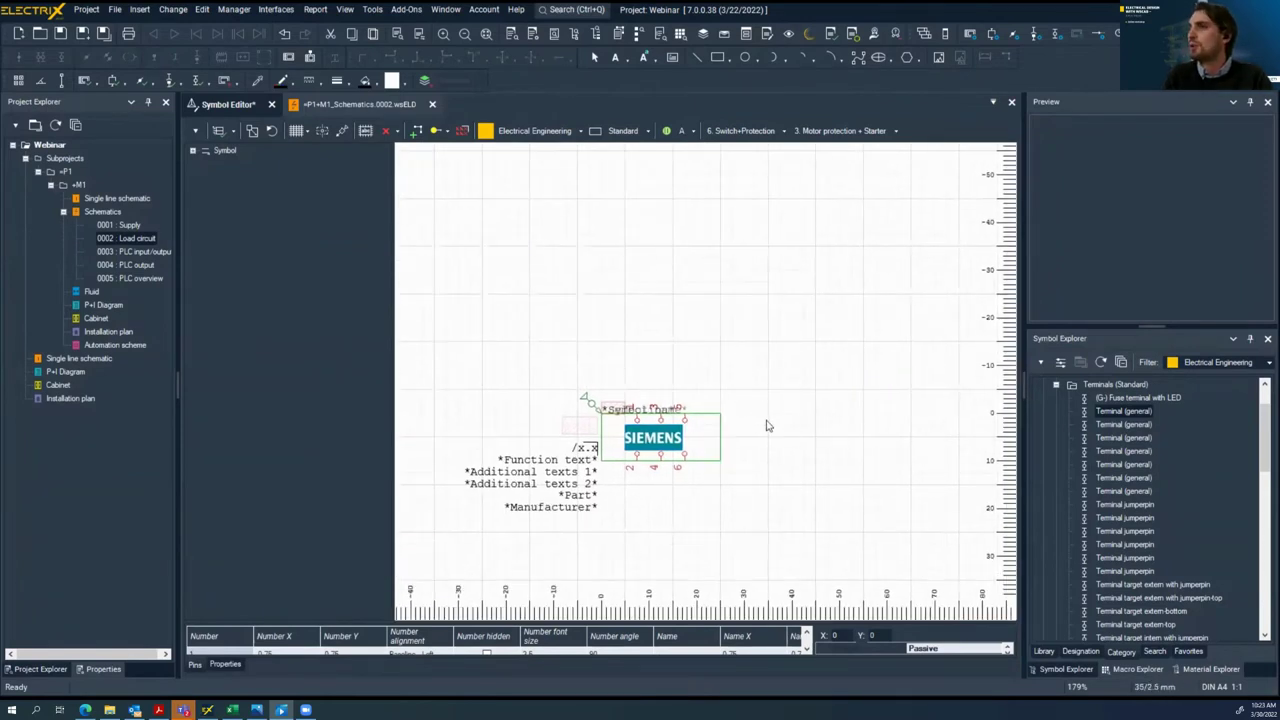
# Close the Symbol Editor without adjusting to norm, and save the symbol changes
pyautogui.click(236, 133)
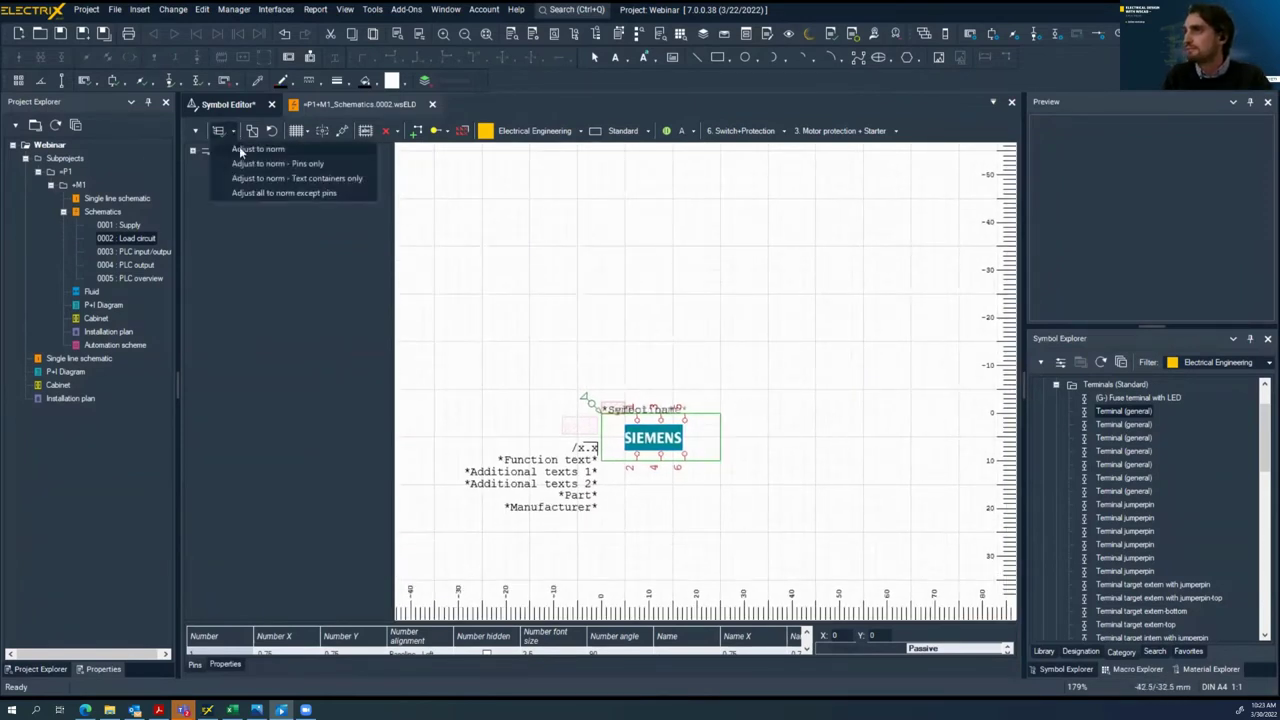
pyautogui.click(239, 146)
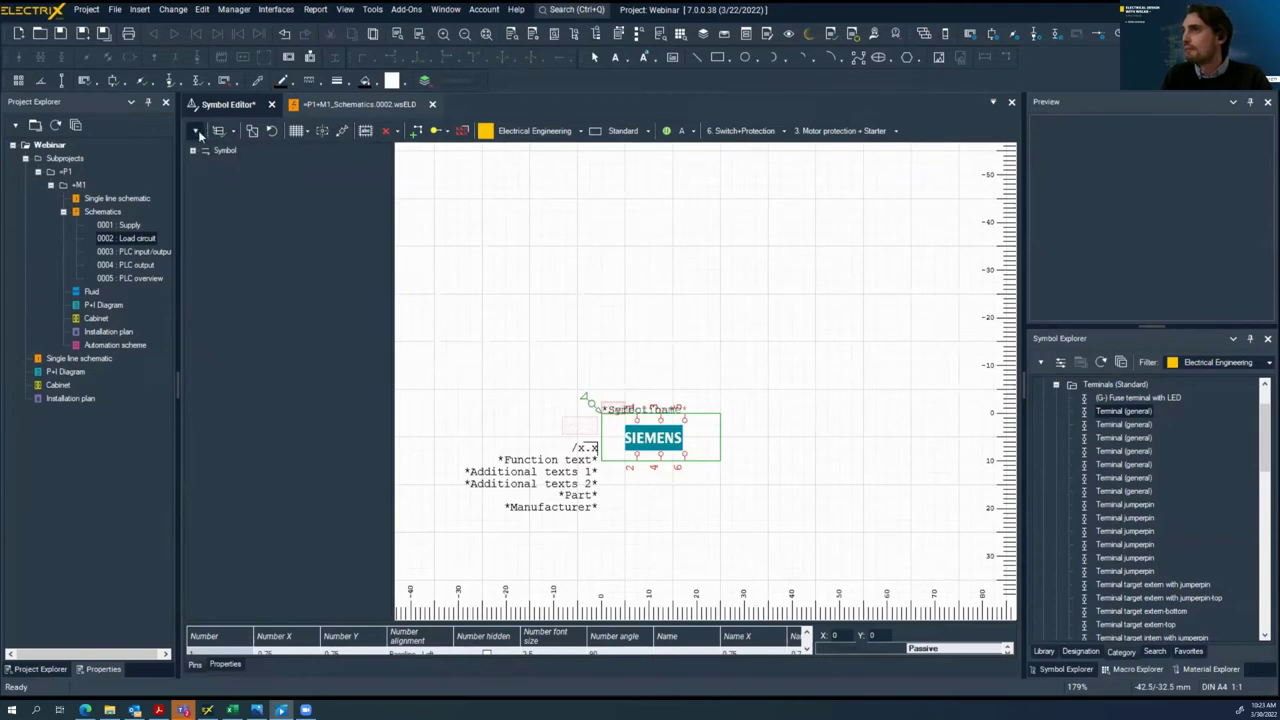
pyautogui.click(235, 131)
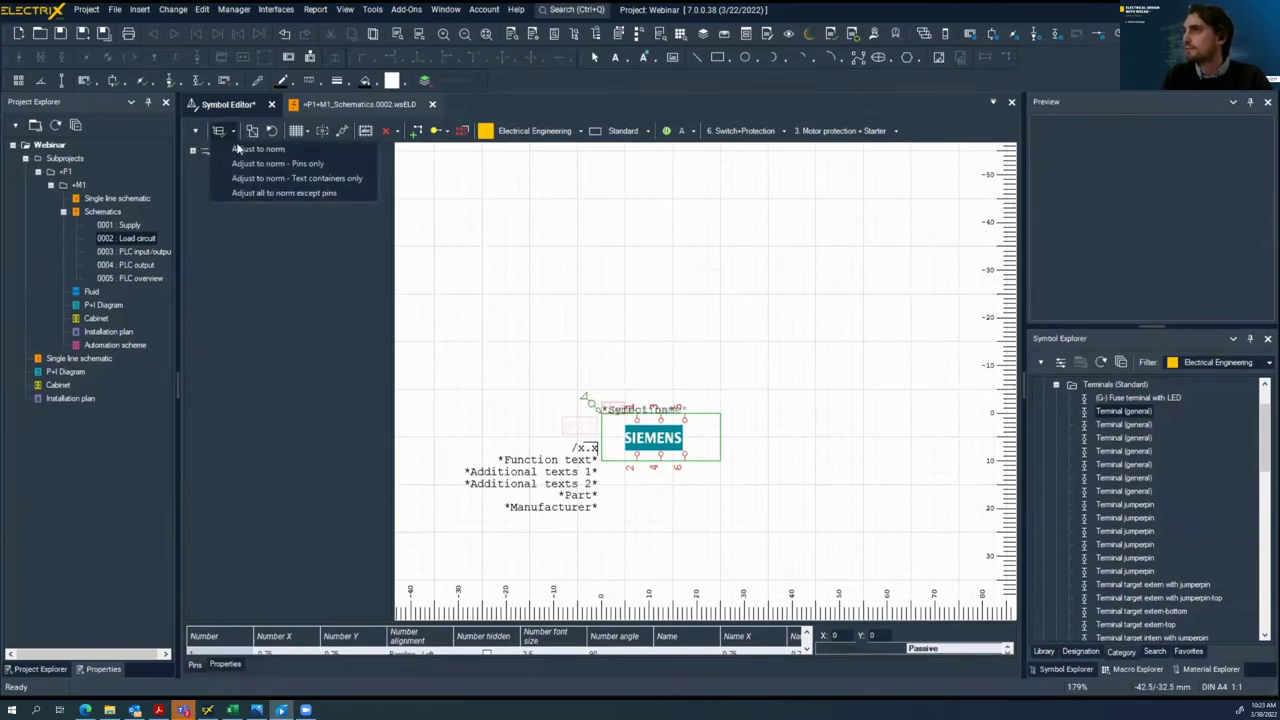
pyautogui.click(193, 100)
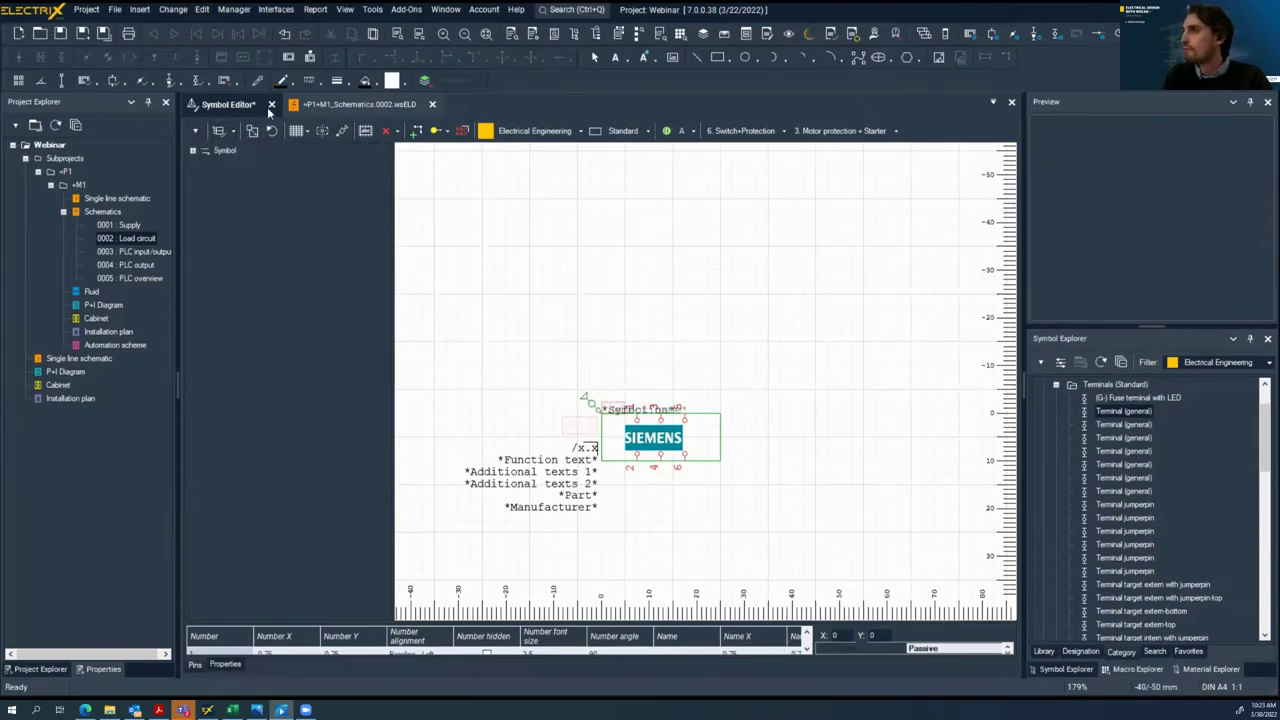
pyautogui.click(271, 104)
pyautogui.click(628, 378)
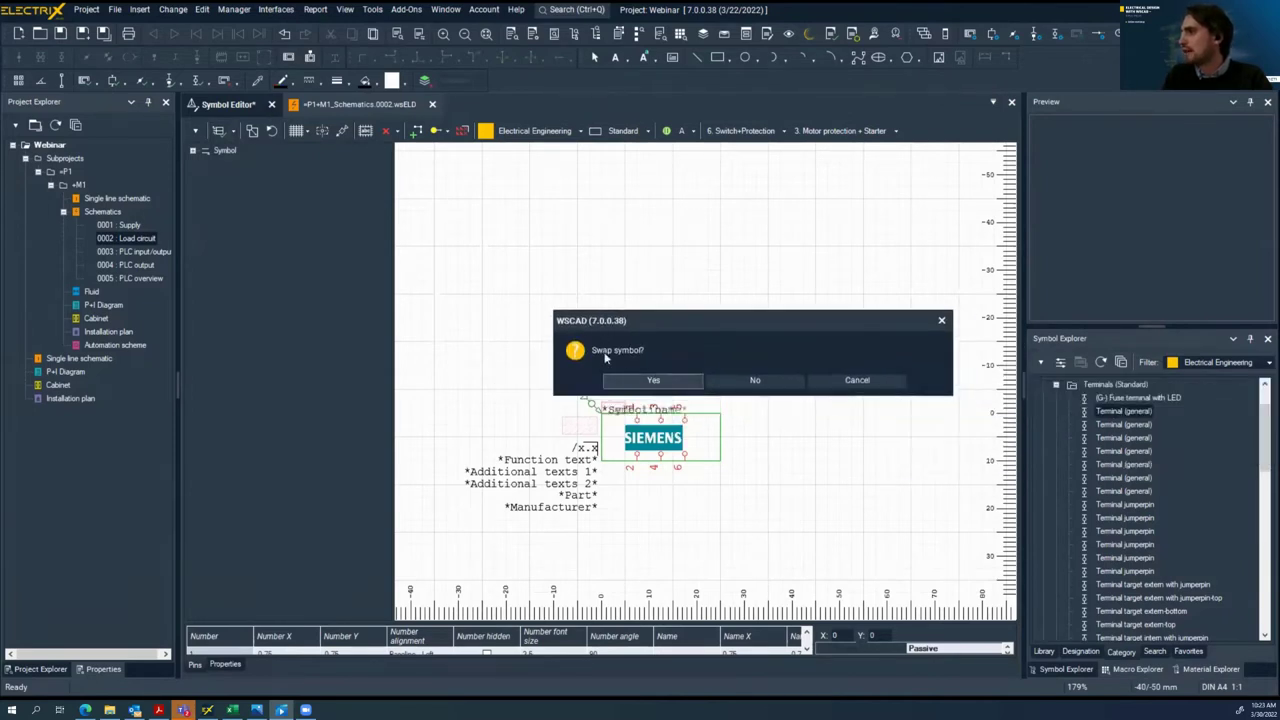
# Swap -S4 on the page for the edited symbol and preview Siemens1 under Own Symbols
pyautogui.click(651, 382)
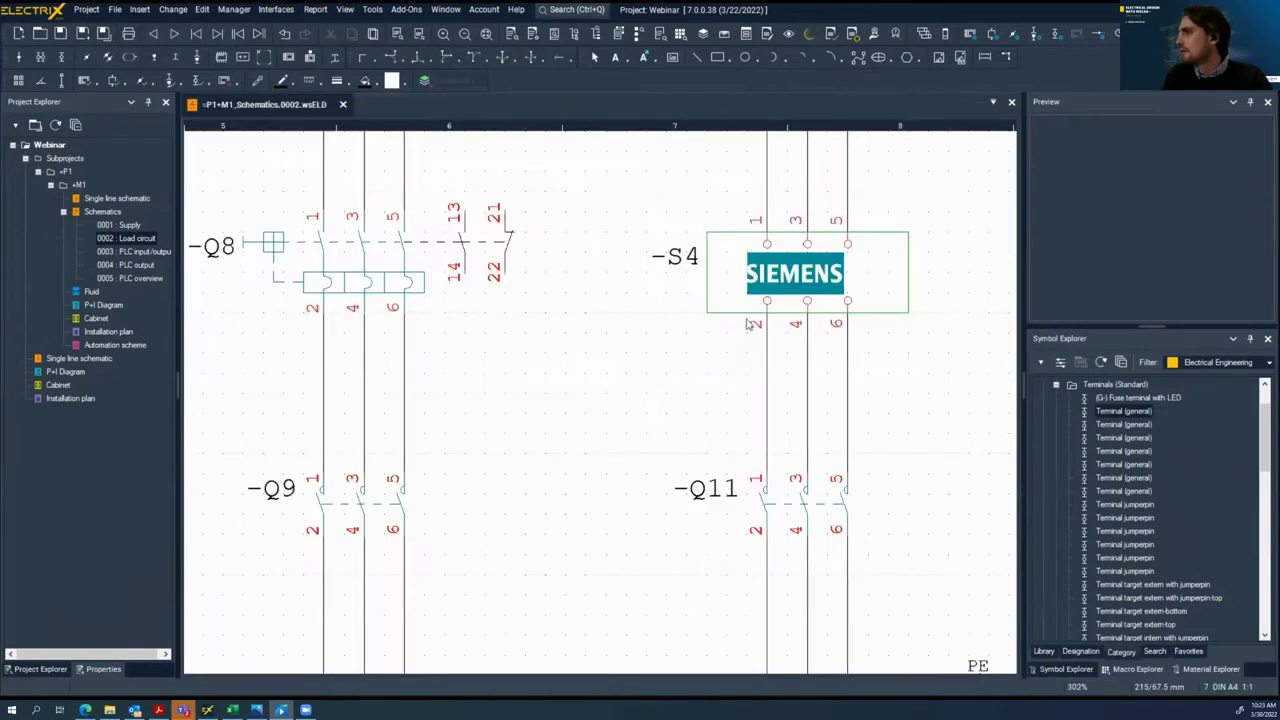
pyautogui.scroll(-2, 858, 388)
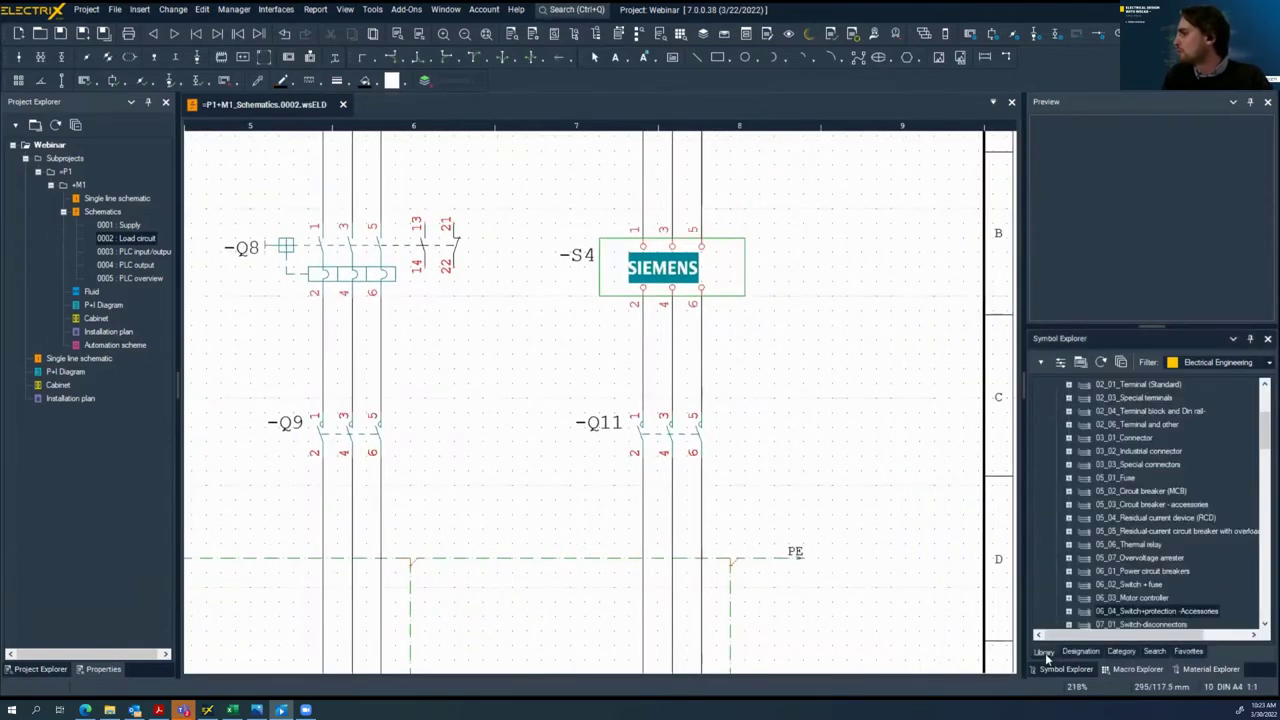
pyautogui.click(1121, 651)
pyautogui.scroll(-15, 1095, 548)
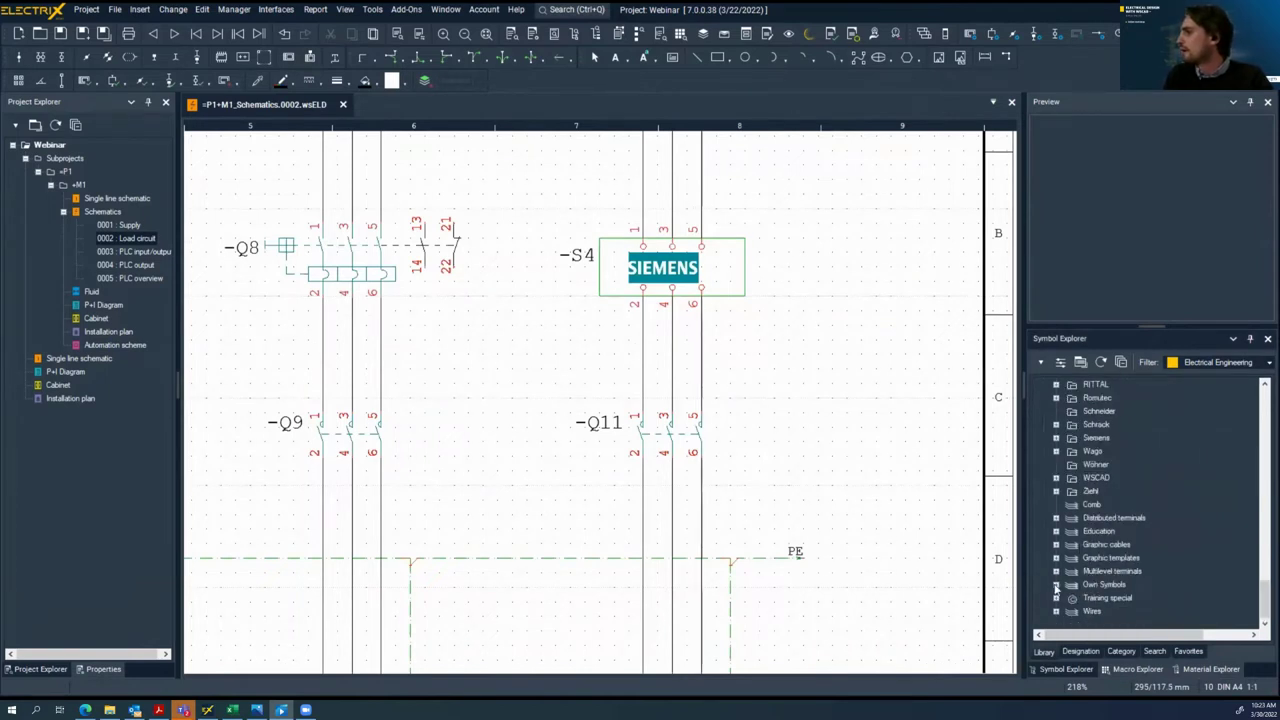
pyautogui.click(1056, 585)
pyautogui.click(1105, 572)
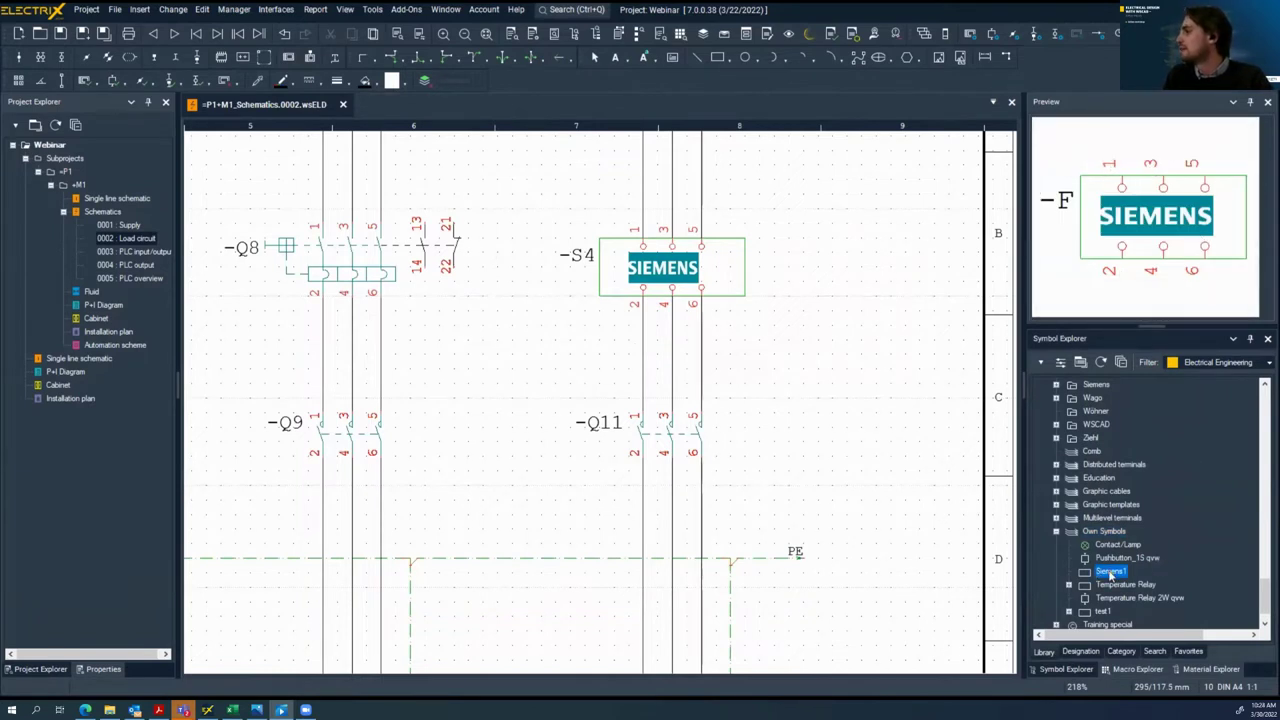
# Generate rotation variants A–H of the Siemens1 symbol and preview variant A
pyautogui.rightClick(1110, 573)
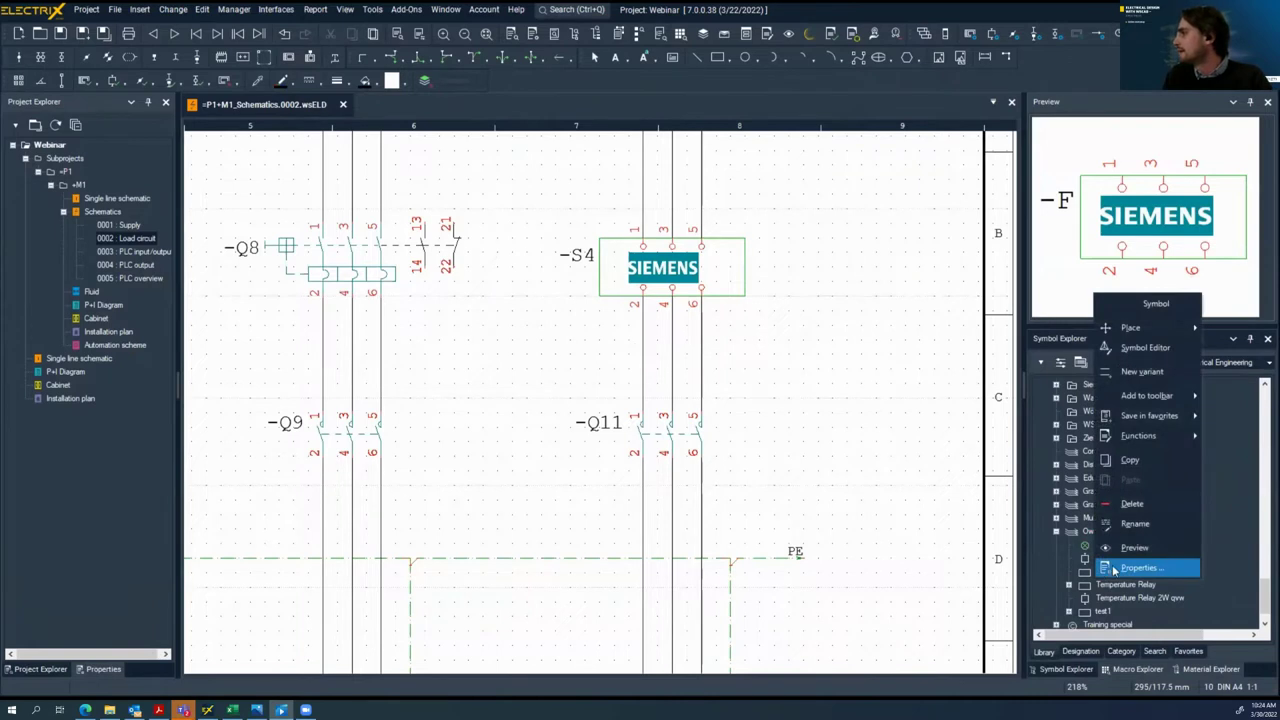
pyautogui.moveTo(1147, 441)
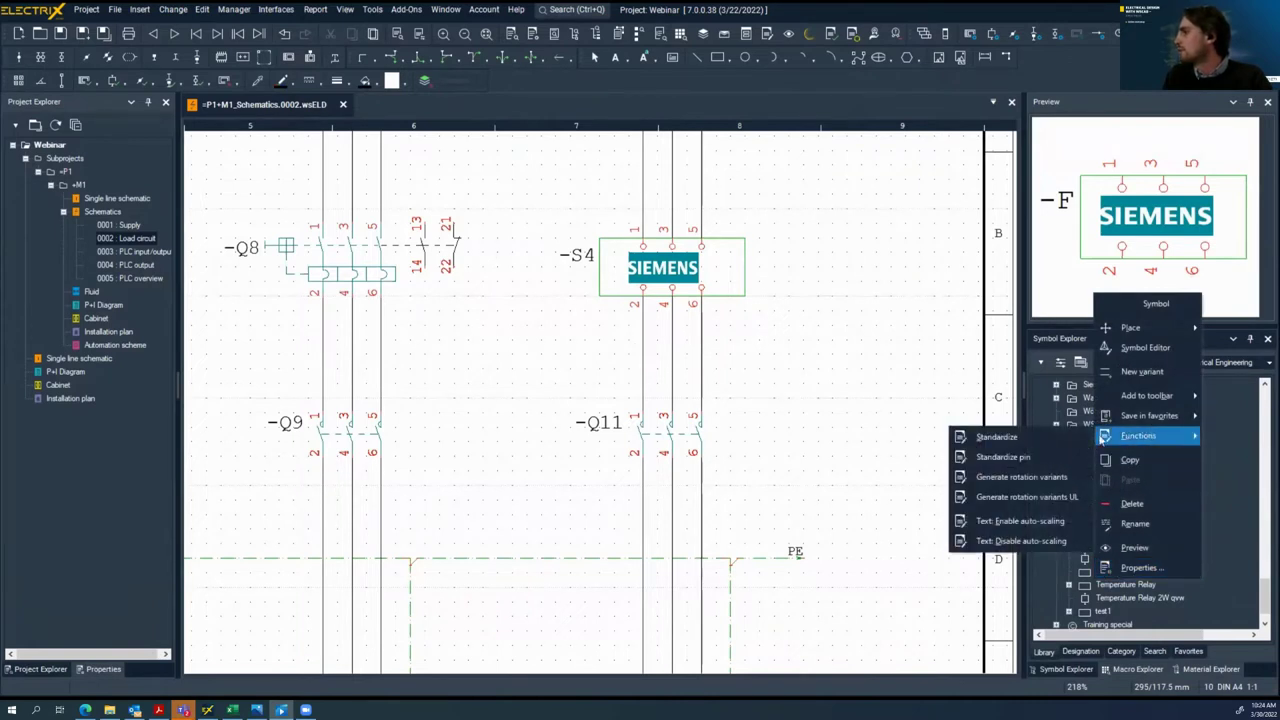
pyautogui.click(1064, 478)
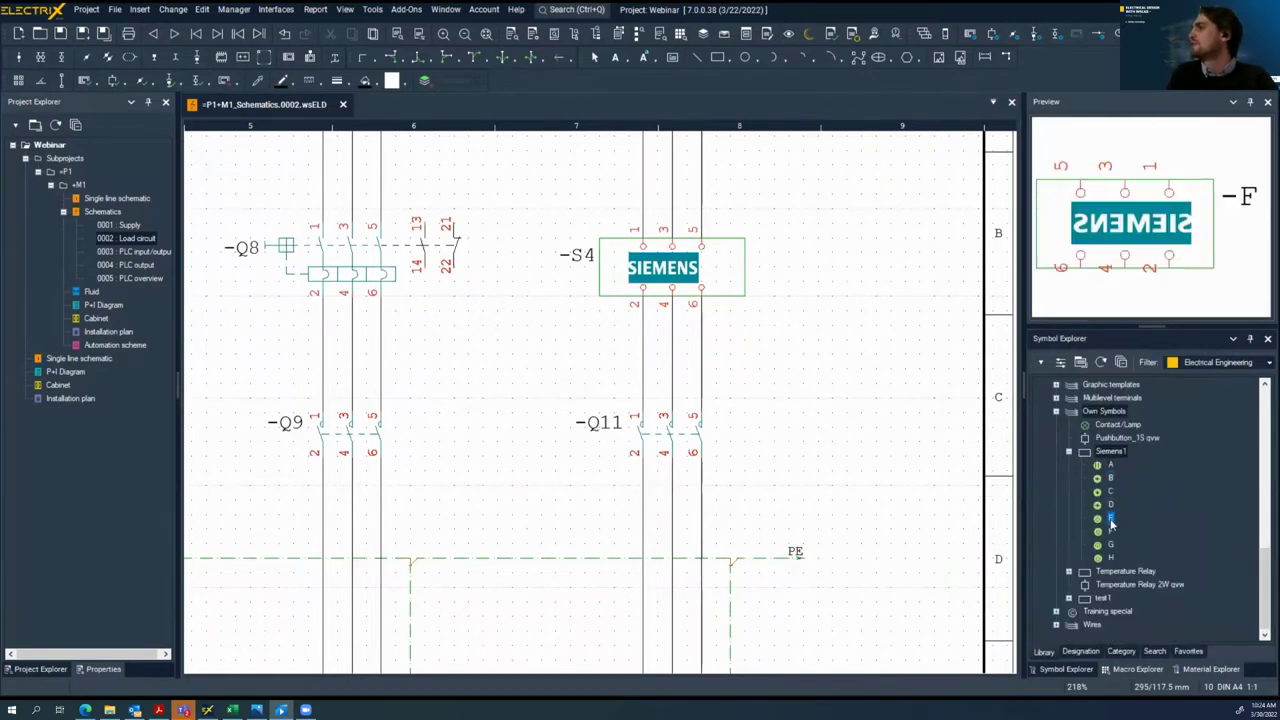
pyautogui.click(1110, 466)
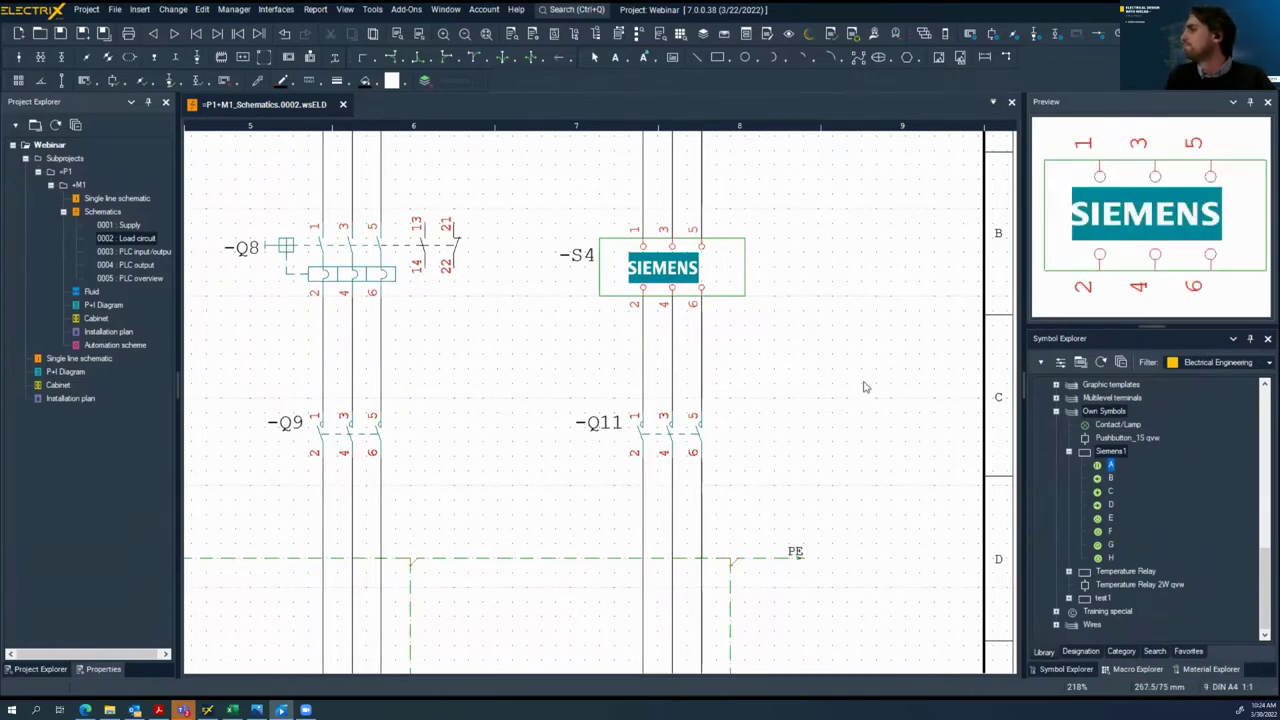
pyautogui.scroll(-5, 866, 387)
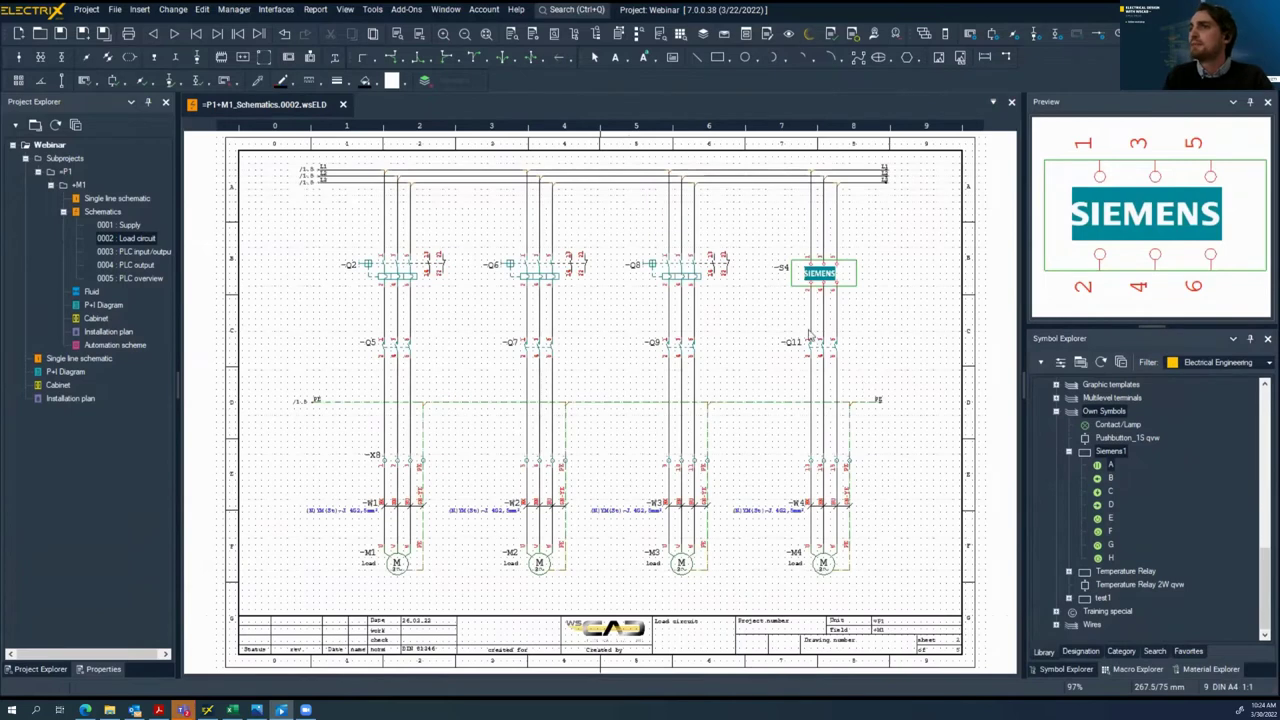
# Place the PLC output 1 macro on page 0003 and PLC OUTPUT 2 on page 0004
pyautogui.doubleClick(155, 256)
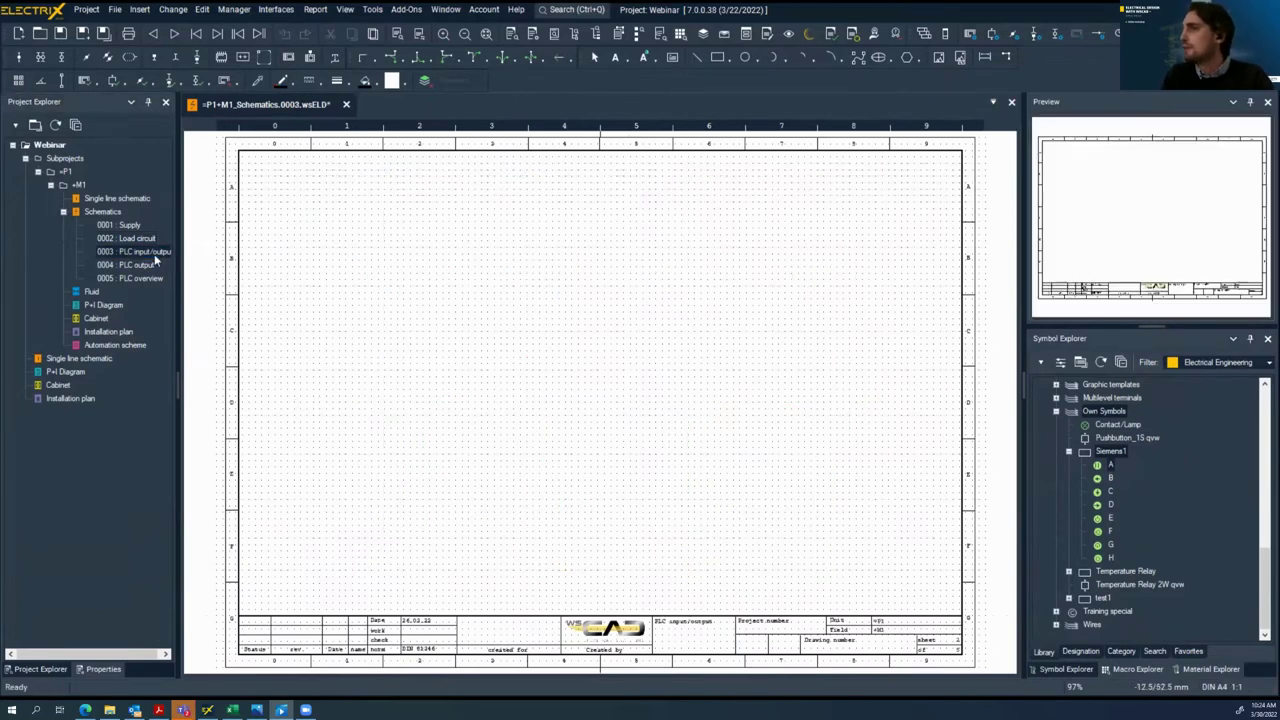
pyautogui.click(1138, 669)
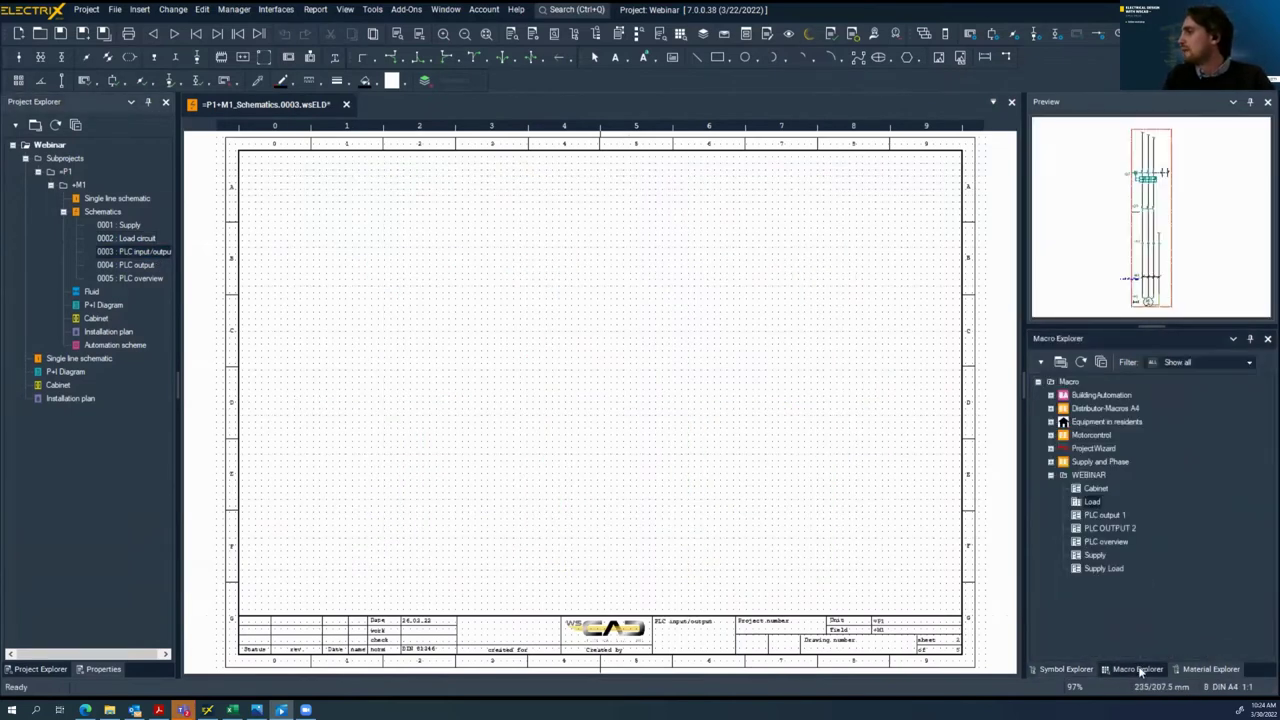
pyautogui.rightClick(1100, 520)
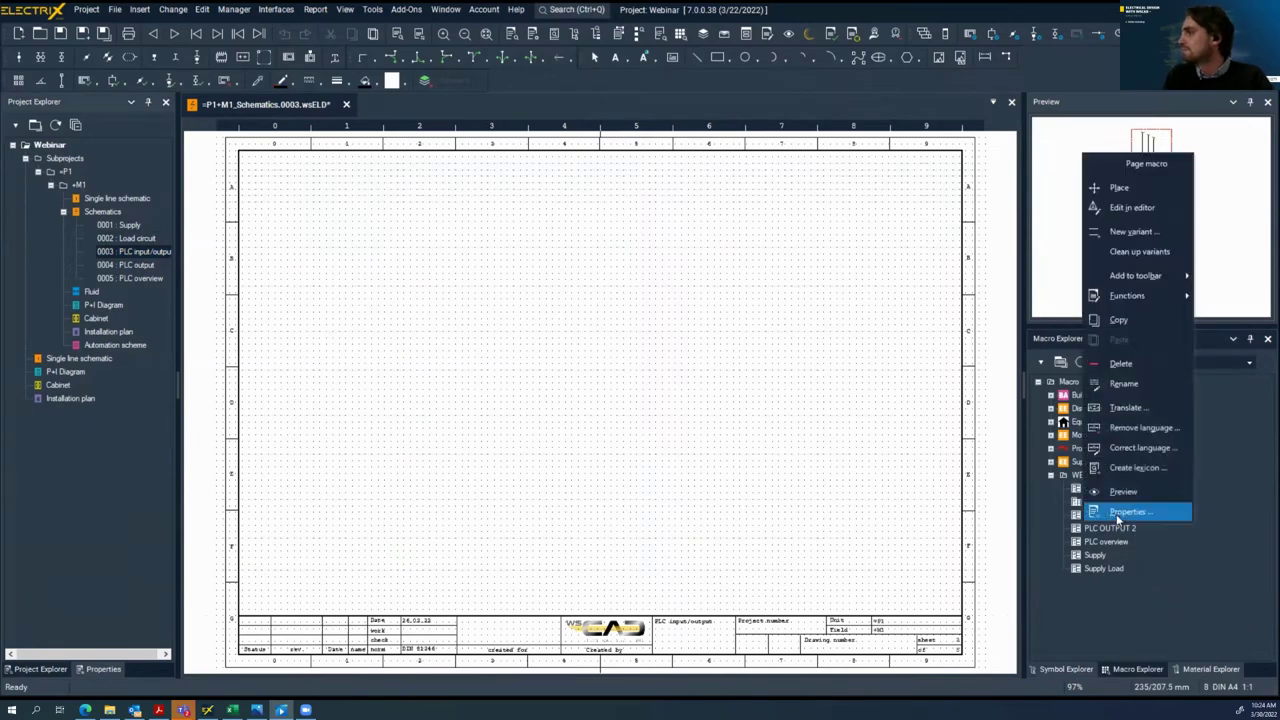
pyautogui.click(1119, 188)
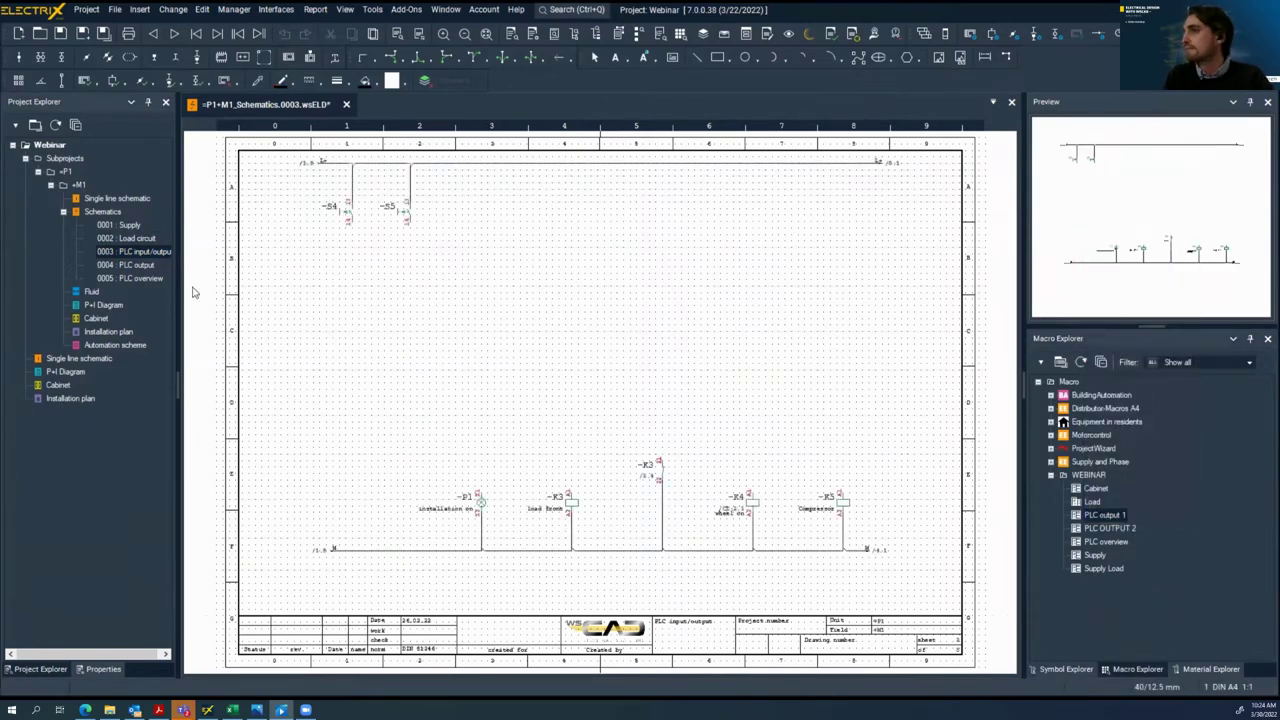
pyautogui.doubleClick(150, 268)
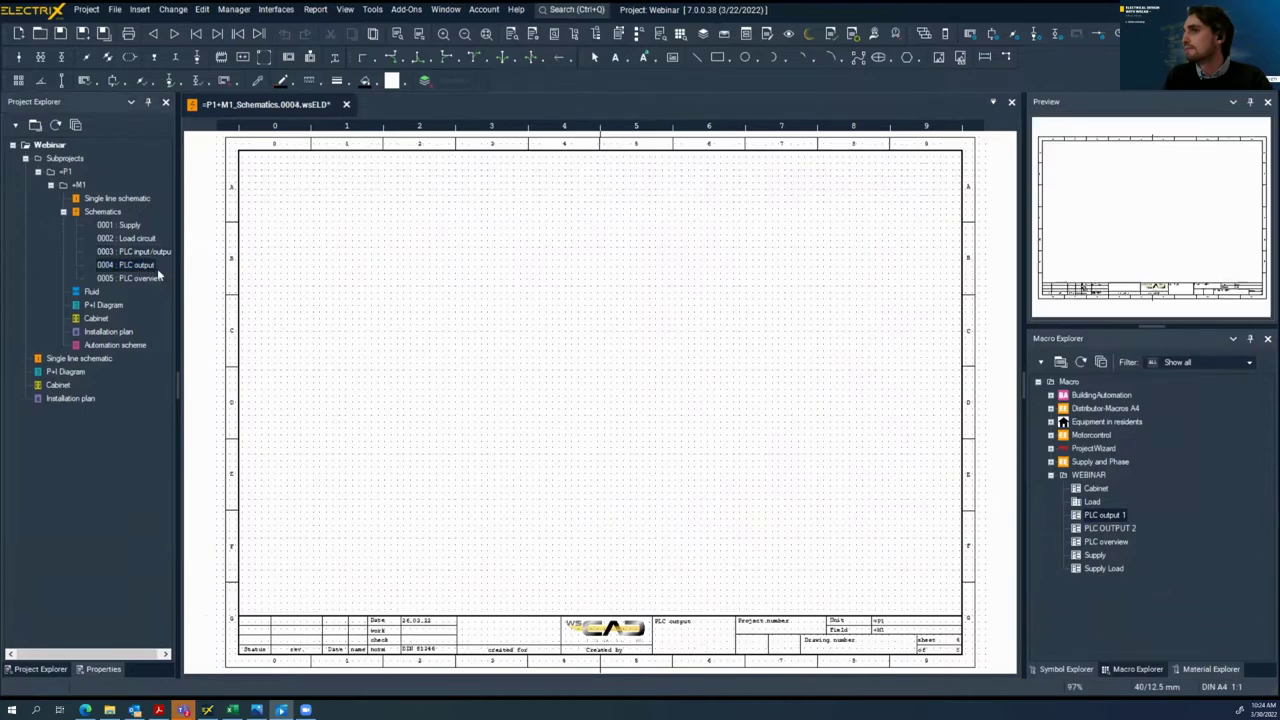
pyautogui.rightClick(1090, 534)
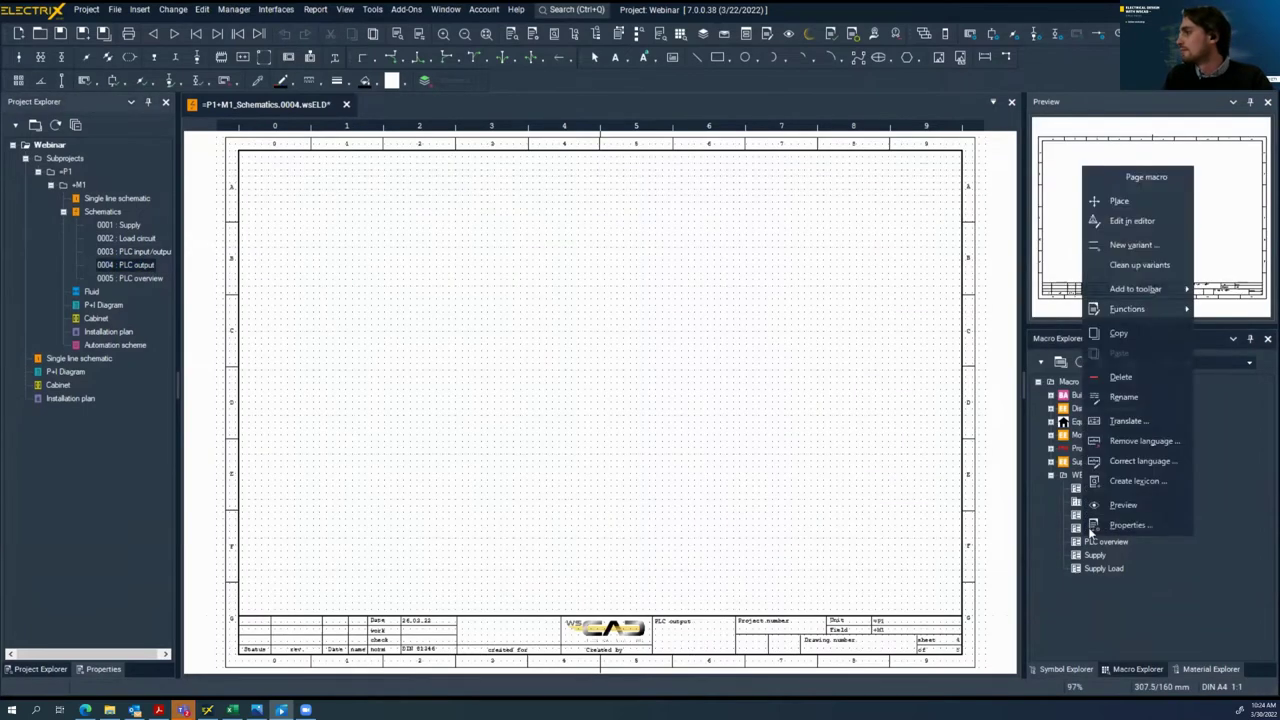
pyautogui.click(1119, 215)
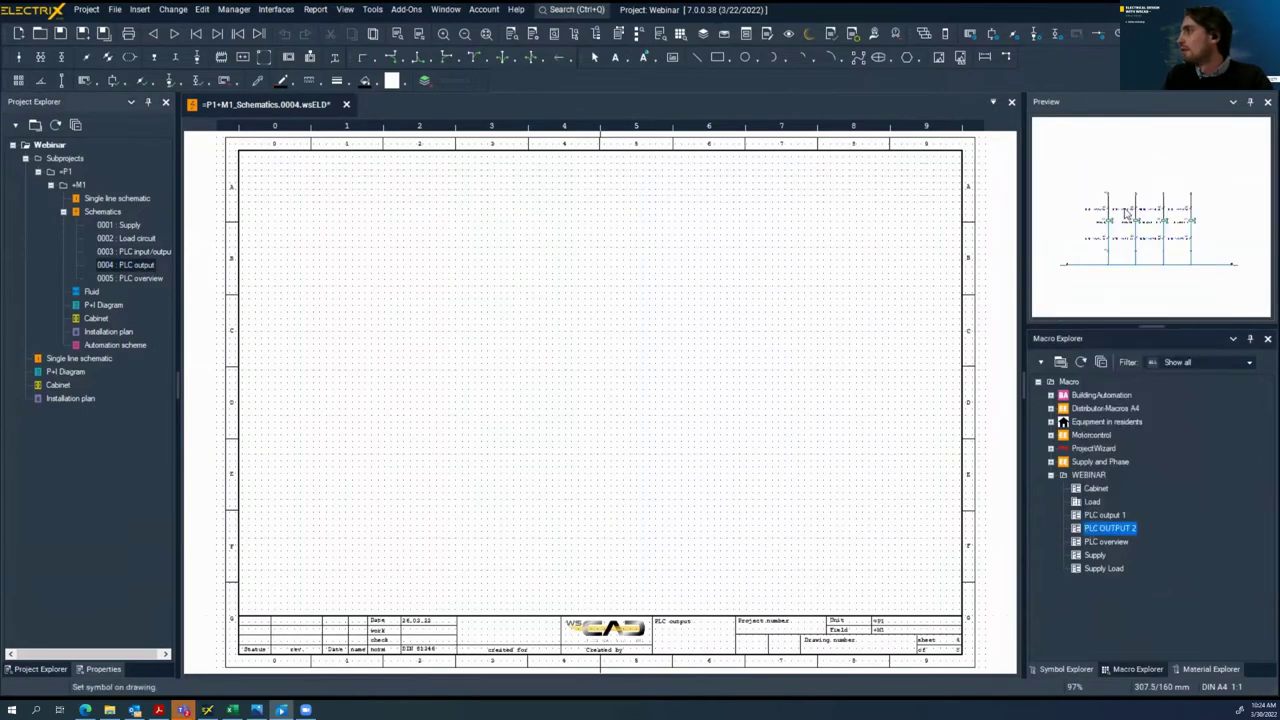
# Place the PLC overview macro on page 0005, save the project, and open wscaduniverse.com
pyautogui.doubleClick(134, 277)
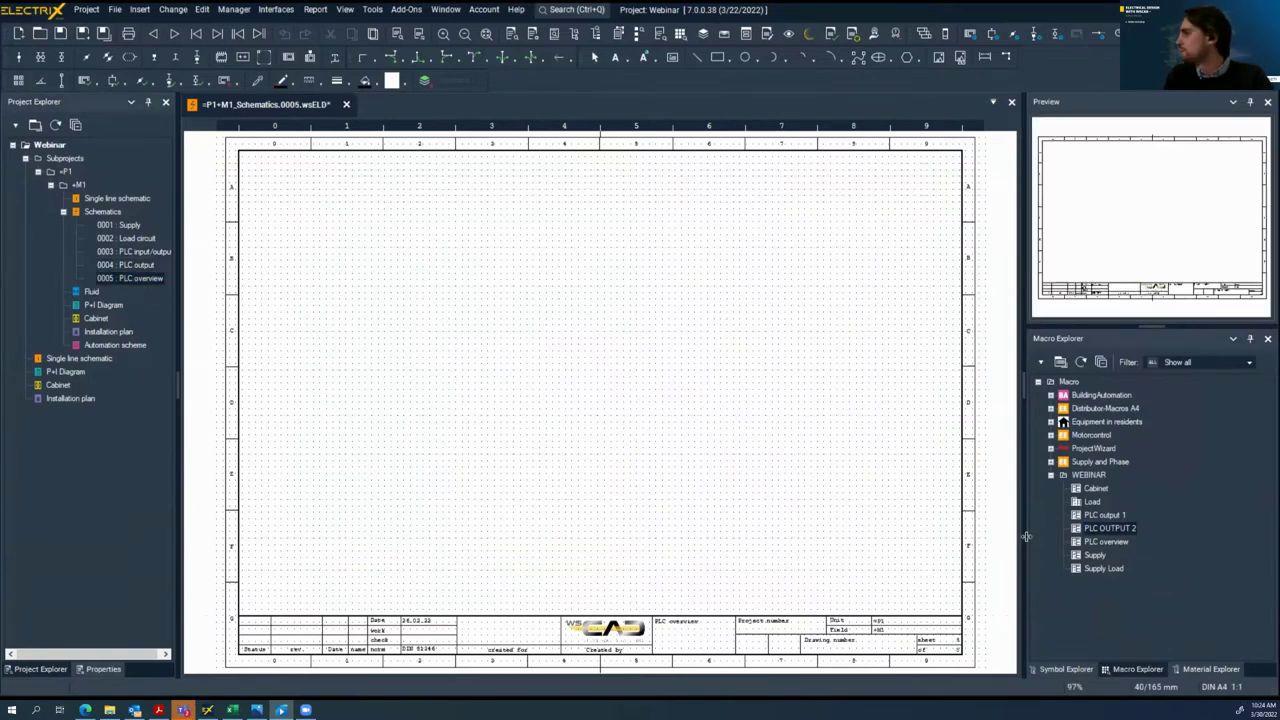
pyautogui.rightClick(1106, 542)
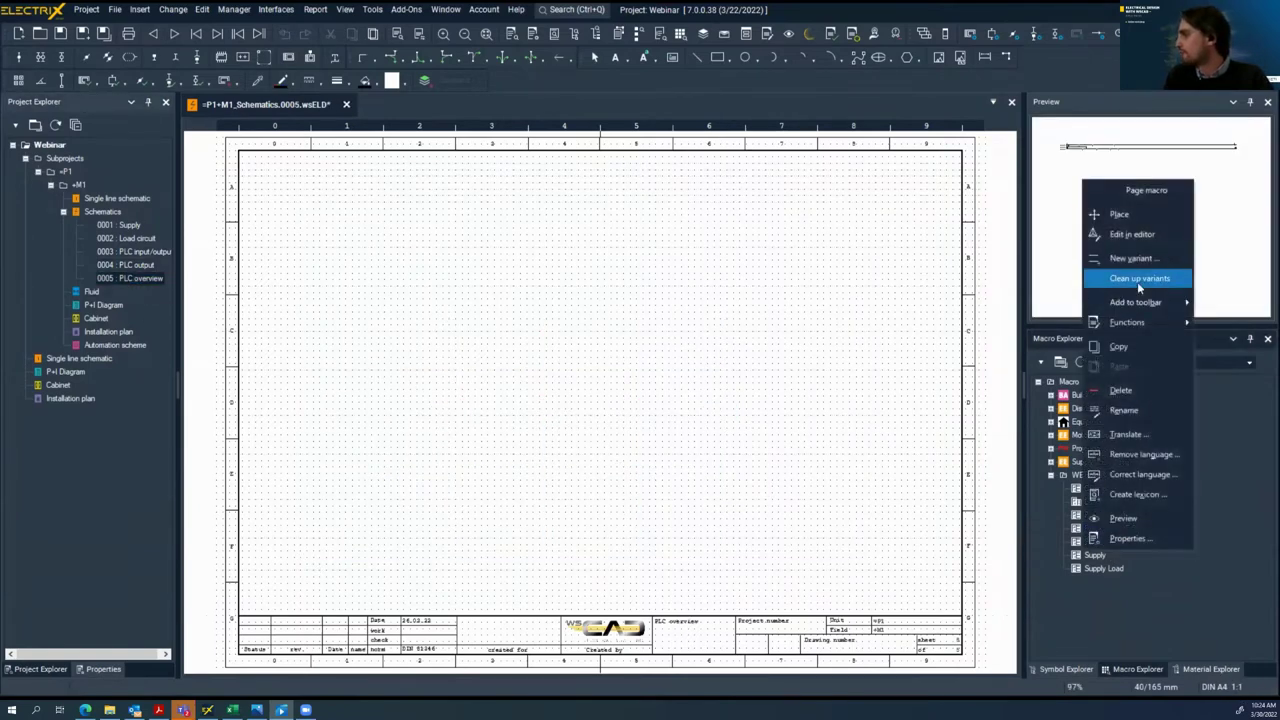
pyautogui.click(1122, 216)
pyautogui.hotkey('ctrl', 's')
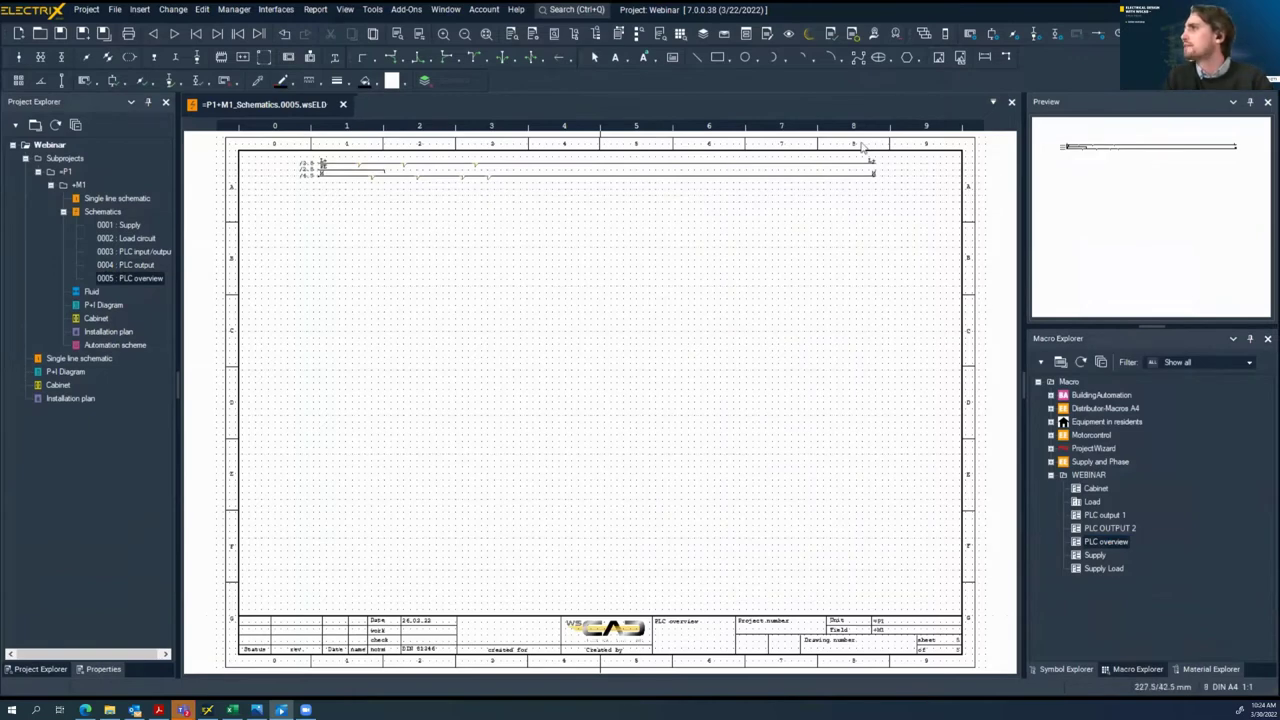
pyautogui.click(808, 35)
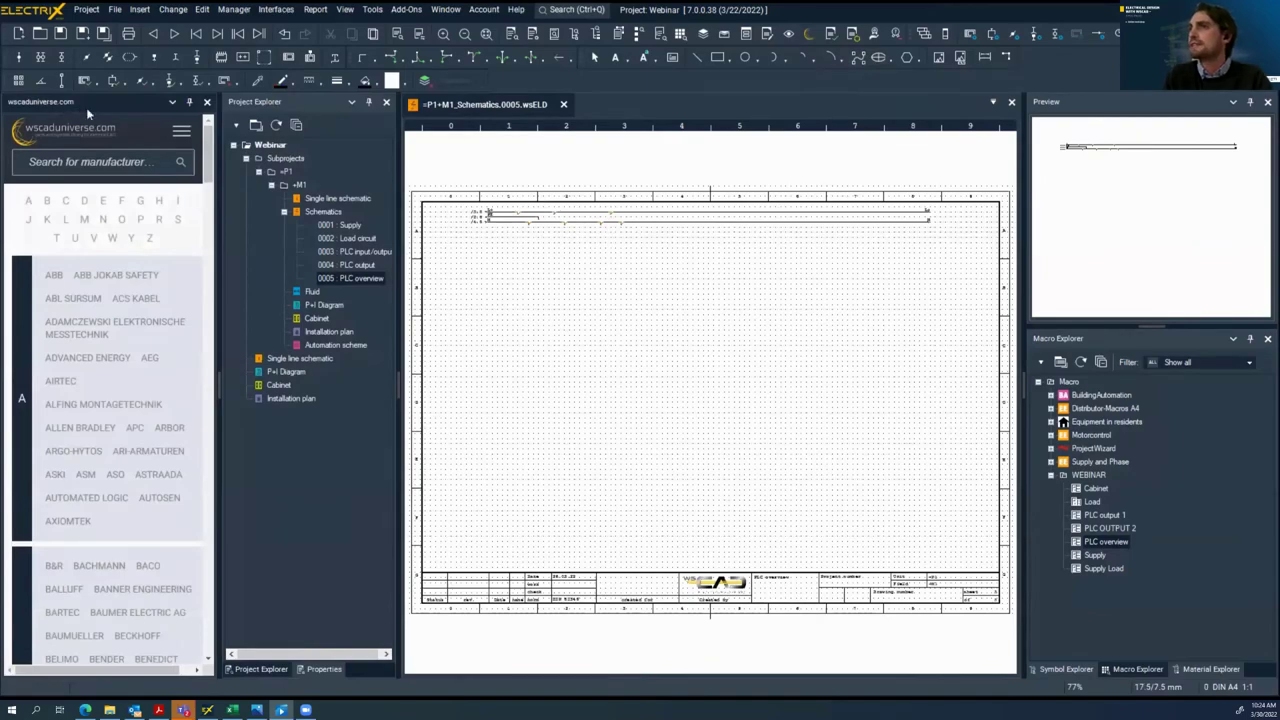
# Dock the parts library as a tab and add CPU 1212C (6ES7212-1AE40-0XB0) to the cart
pyautogui.moveTo(86, 107); pyautogui.dragTo(631, 420)
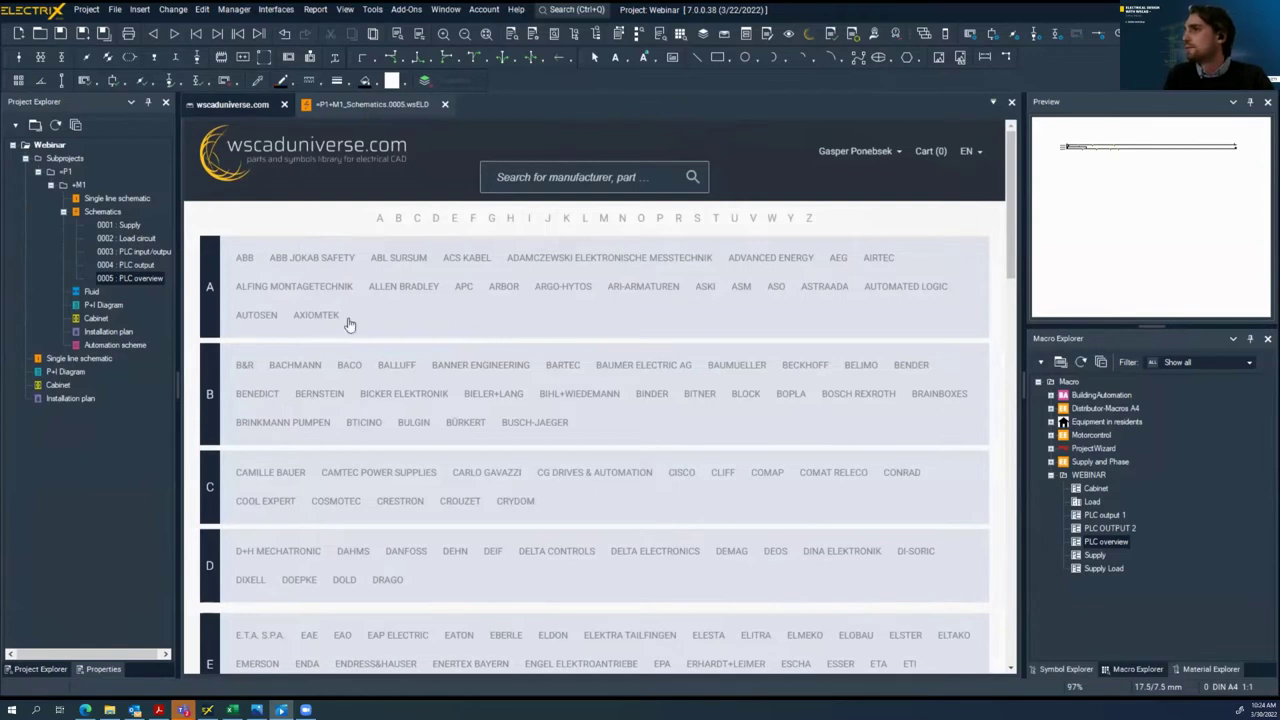
pyautogui.click(613, 180)
pyautogui.write('6ES7212-1AE40-0XB0')
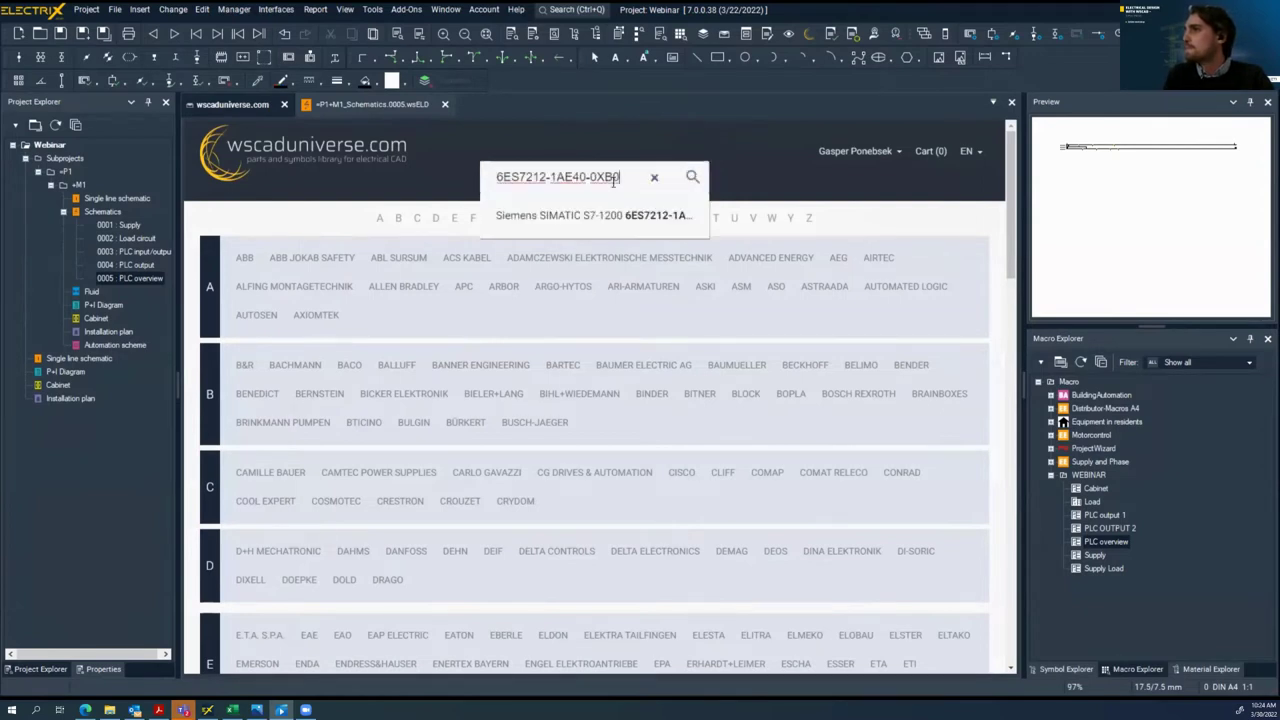
pyautogui.press('Return')
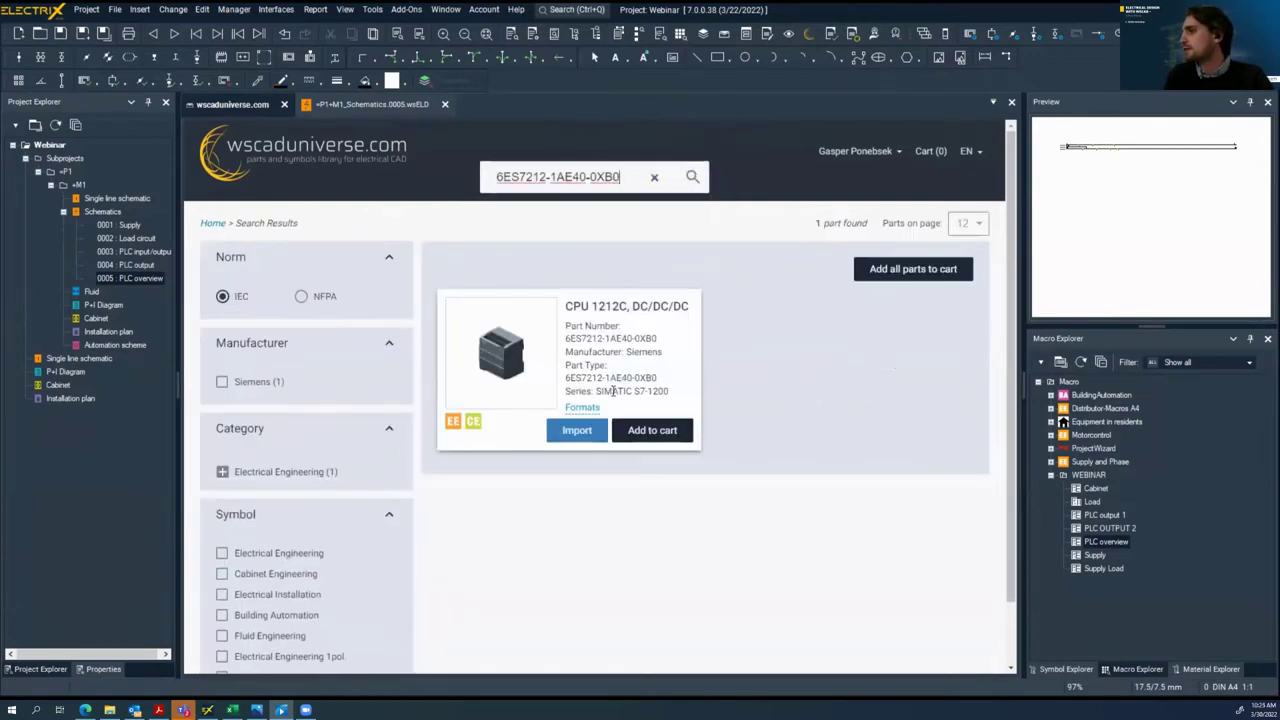
pyautogui.click(652, 432)
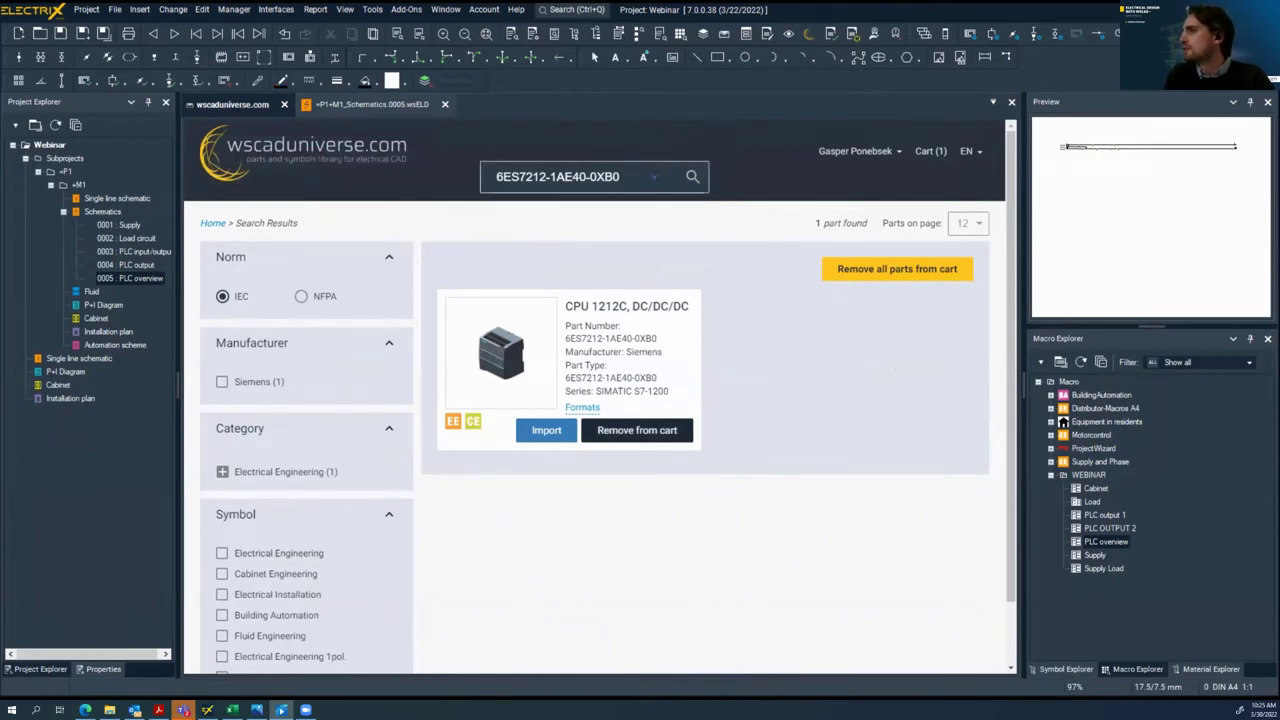
# Search 6ES7222-1BF32-0XB0 and add the DIGITAL OUTPUT SM 1222 to the cart
pyautogui.click(654, 177)
pyautogui.hotkey('ctrl', 'a')
pyautogui.press('BackSpace')
pyautogui.write('6ES7222-1BF32-0XB0')
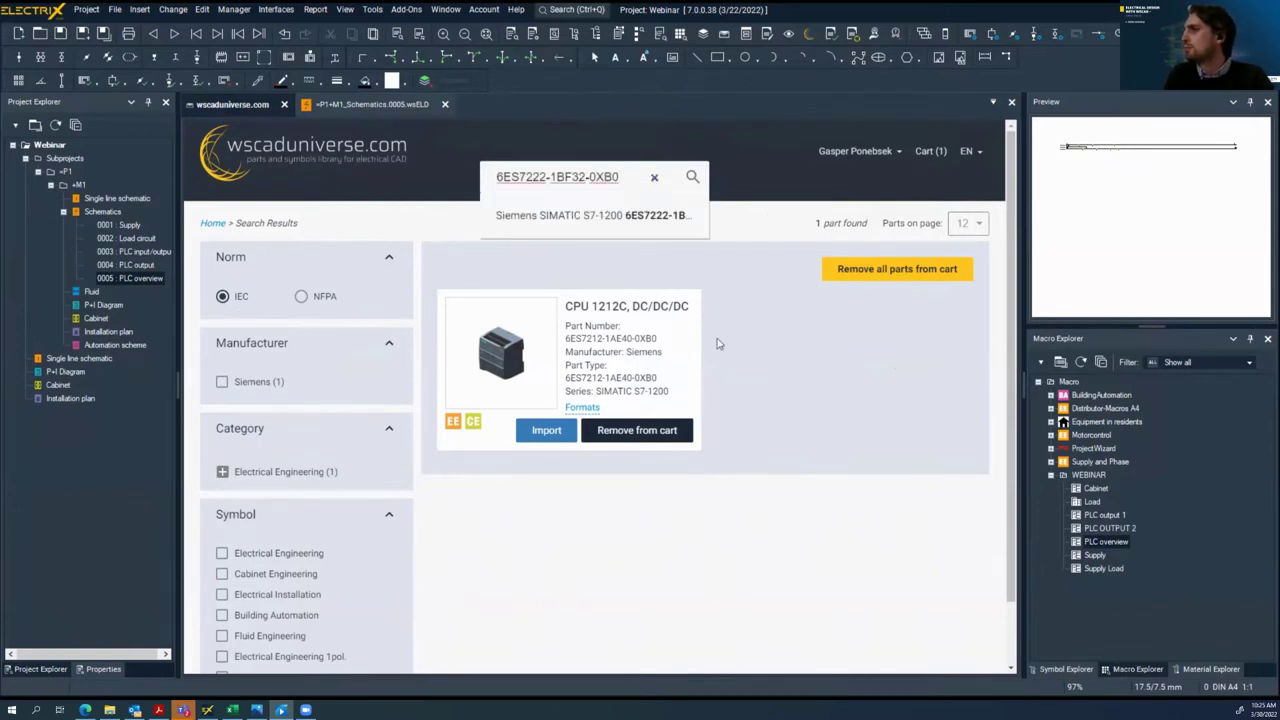
pyautogui.press('Return')
pyautogui.click(650, 447)
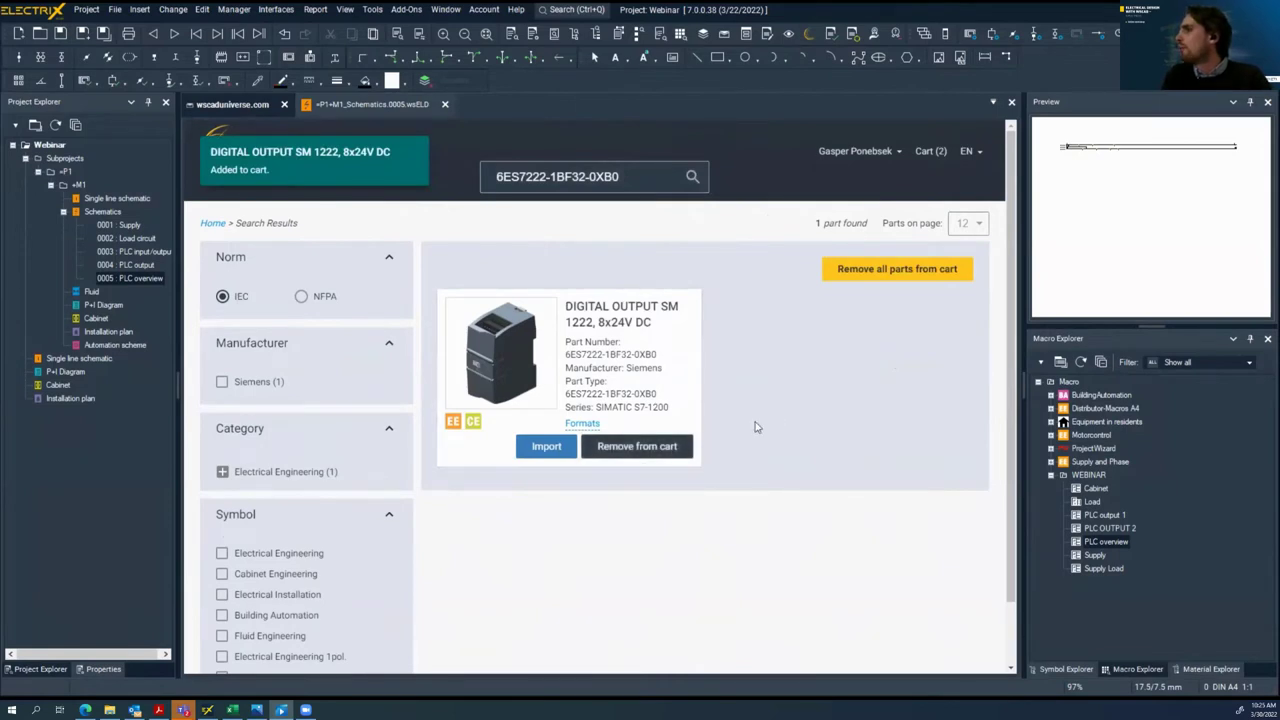
# Import the cart parts into the project library, confirming overwrite of the CPU symbols
pyautogui.click(929, 154)
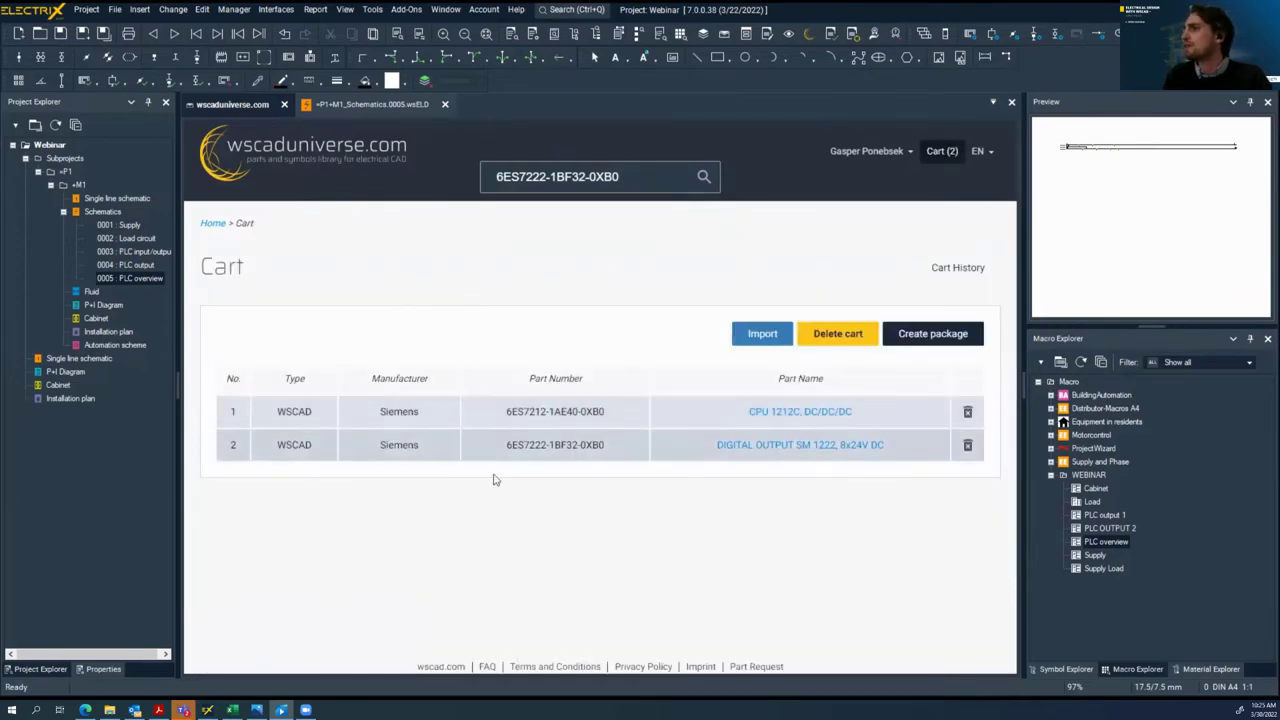
pyautogui.click(759, 340)
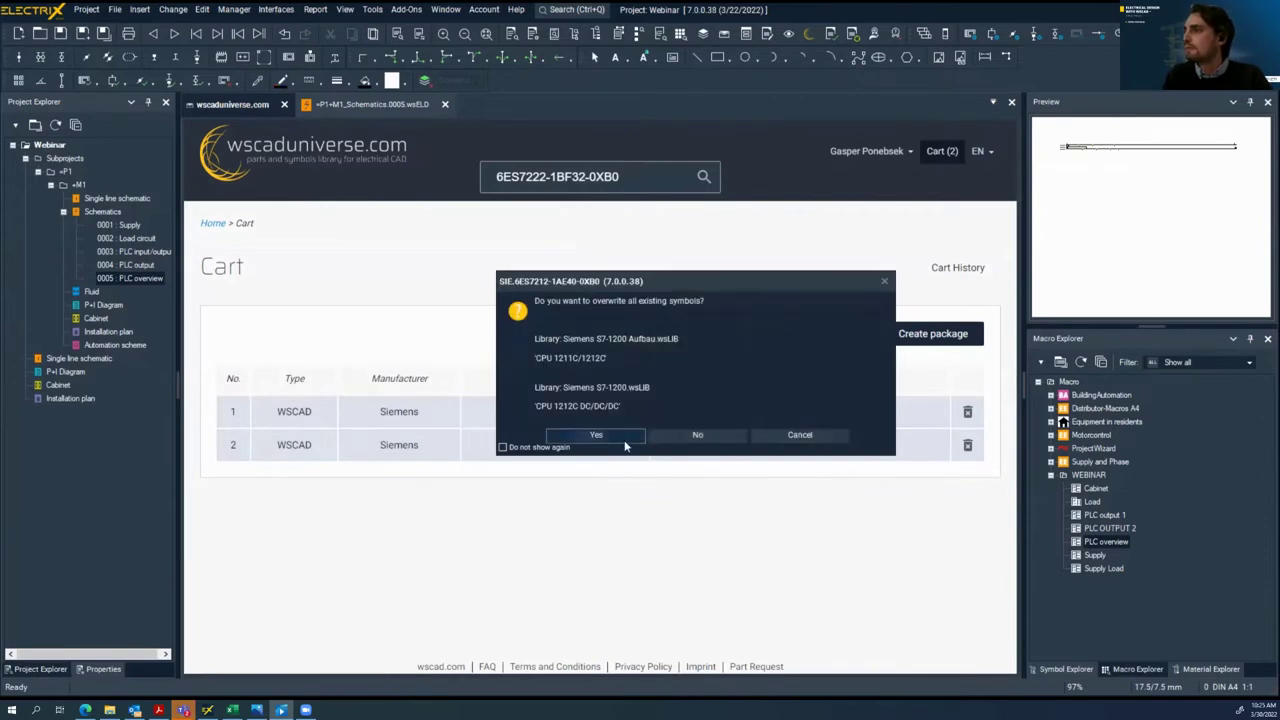
pyautogui.click(622, 440)
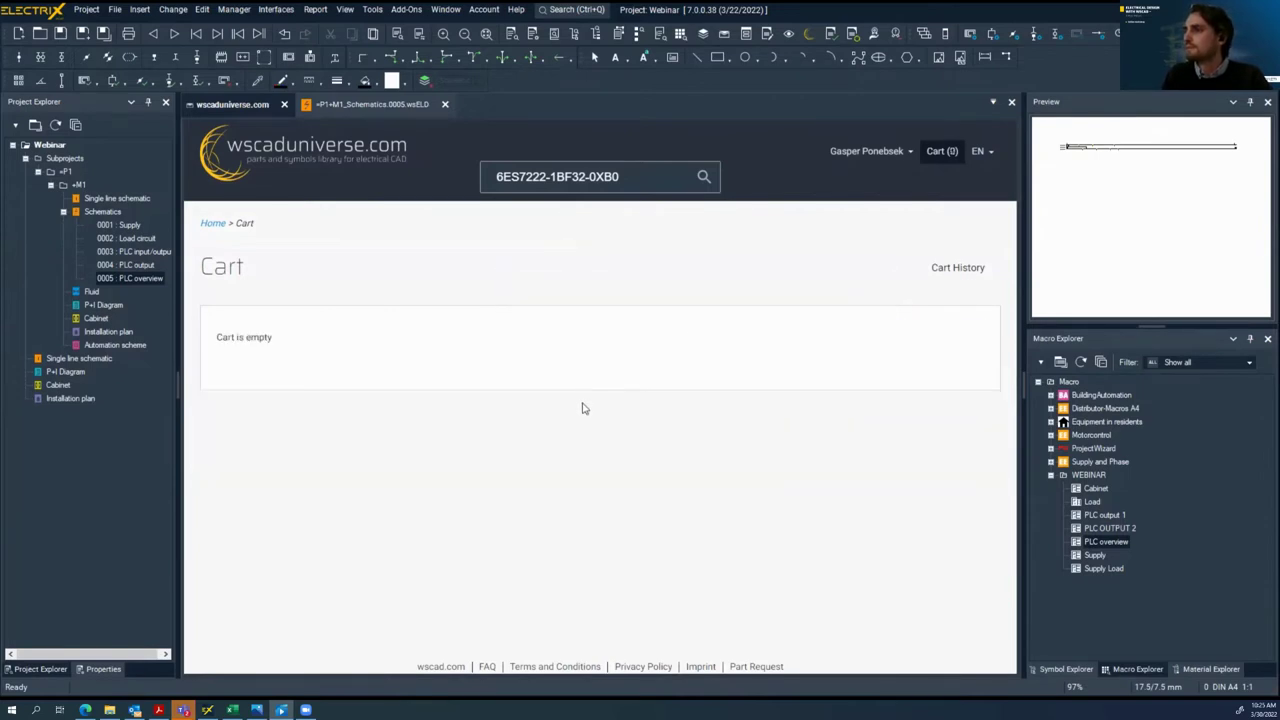
# Finish the import, close wscaduniverse, and pick part 6ES7212-1AE40-0XB0 via Insert > Part
pyautogui.click(605, 435)
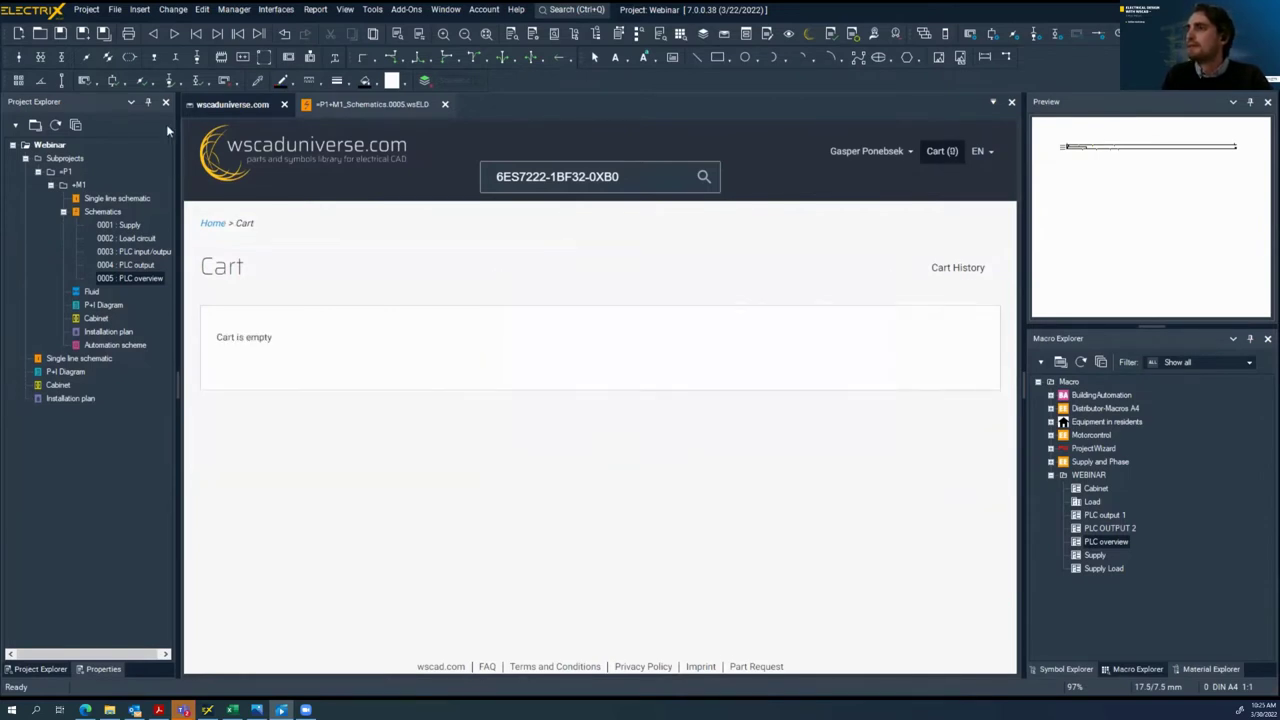
pyautogui.click(284, 104)
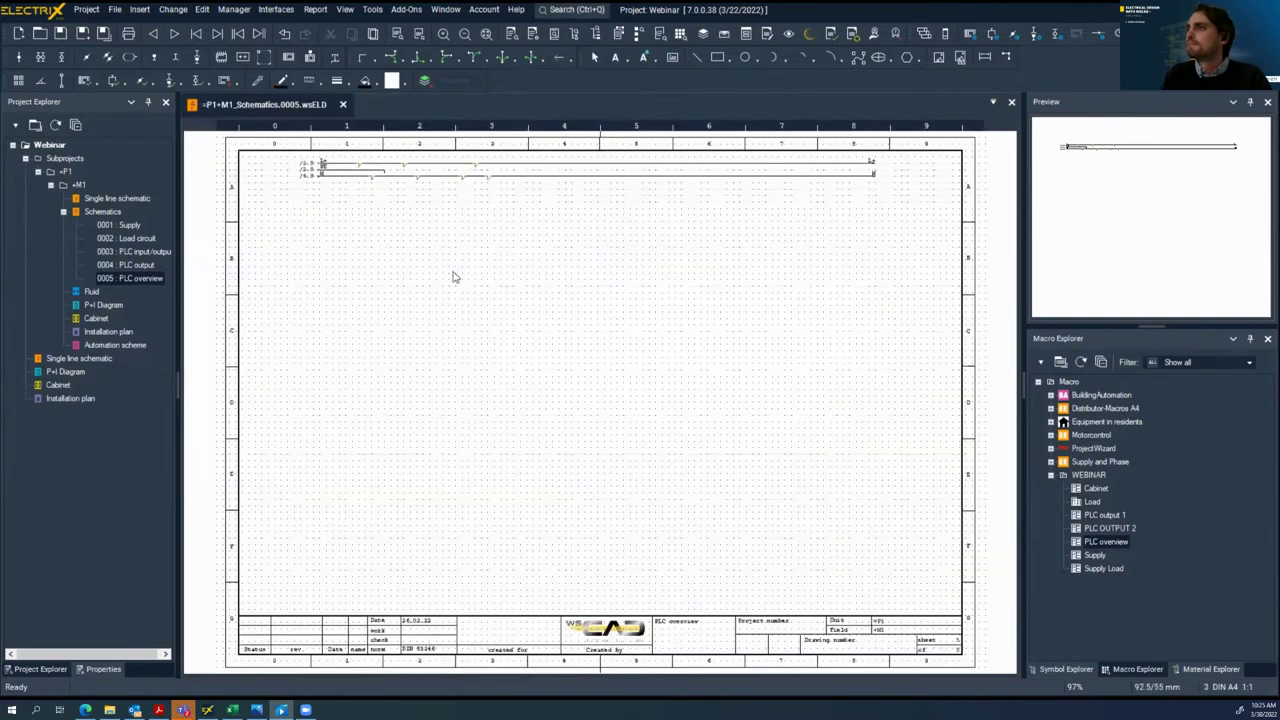
pyautogui.click(140, 10)
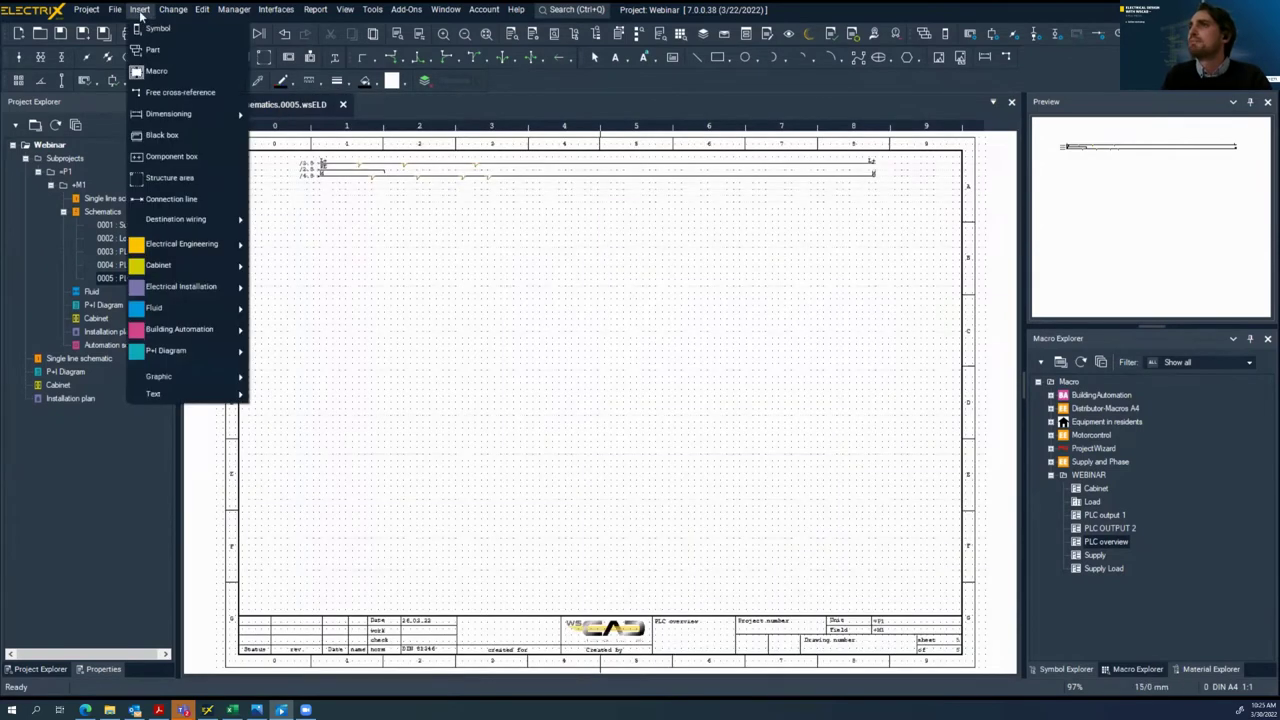
pyautogui.click(155, 49)
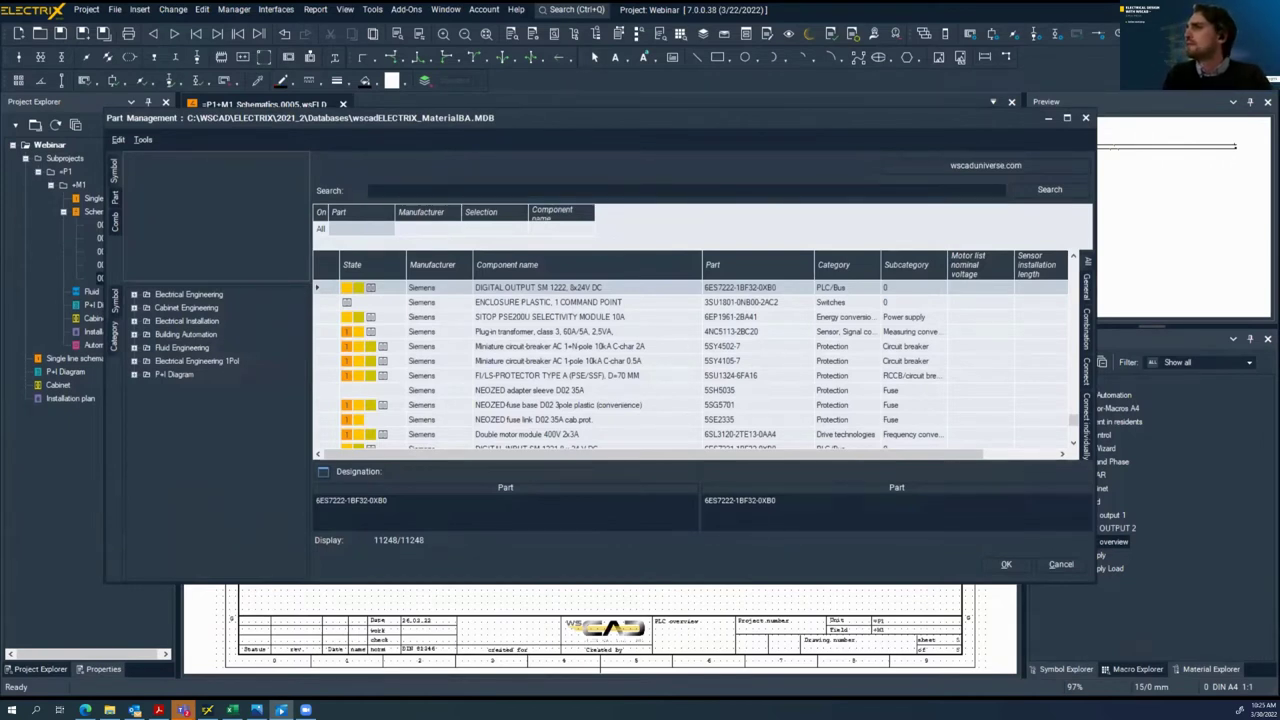
pyautogui.click(409, 190)
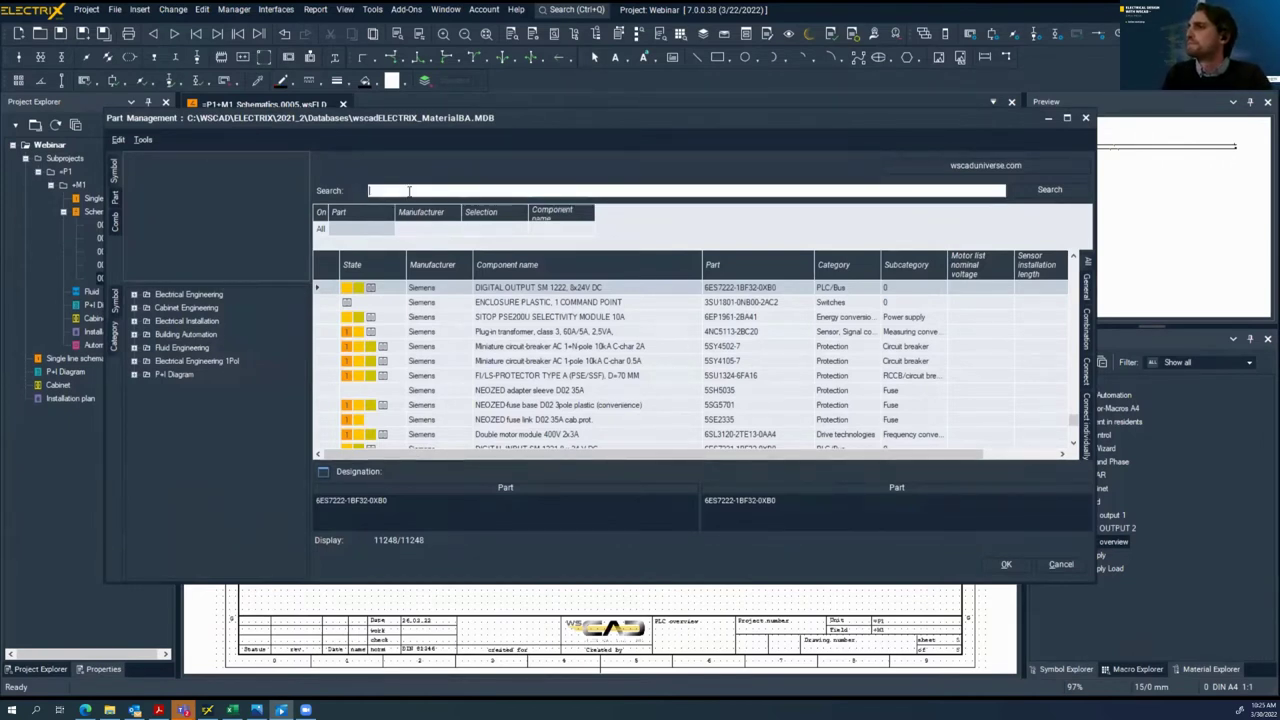
pyautogui.write('6ES7212-1AE40-0XB0')
pyautogui.hotkey('ctrl', 'a')
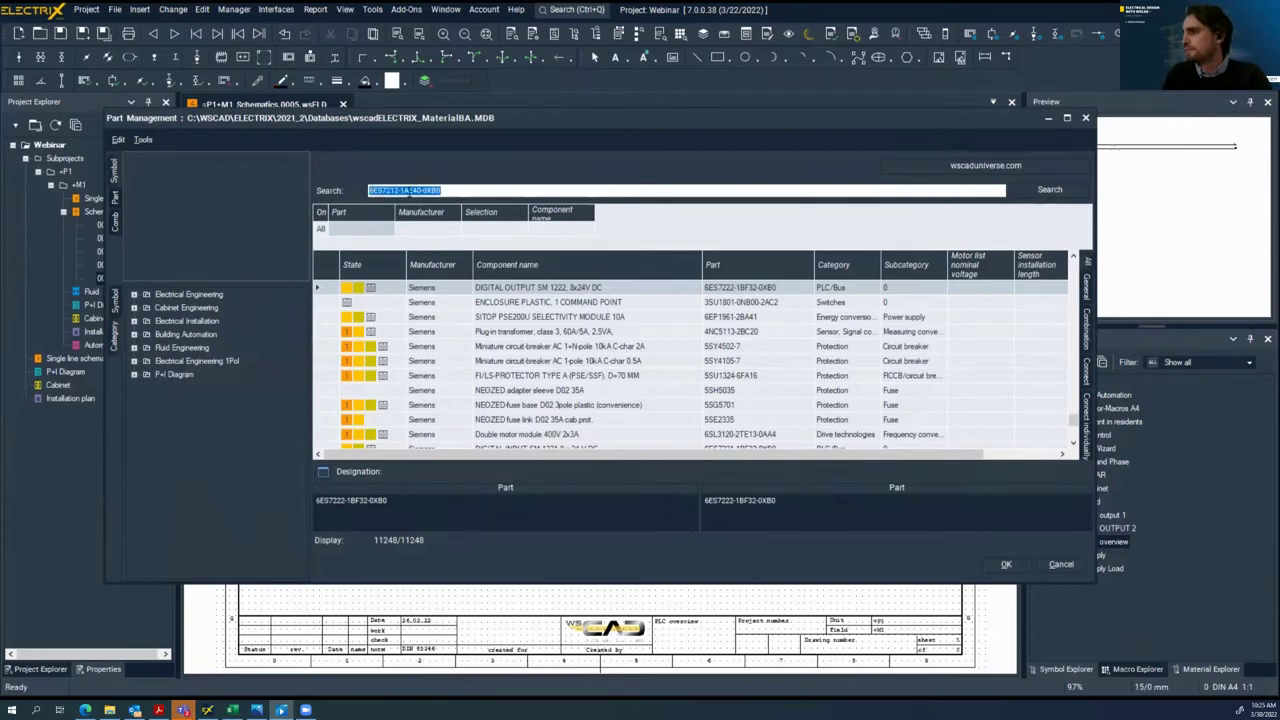
pyautogui.press('Return')
pyautogui.doubleClick(459, 288)
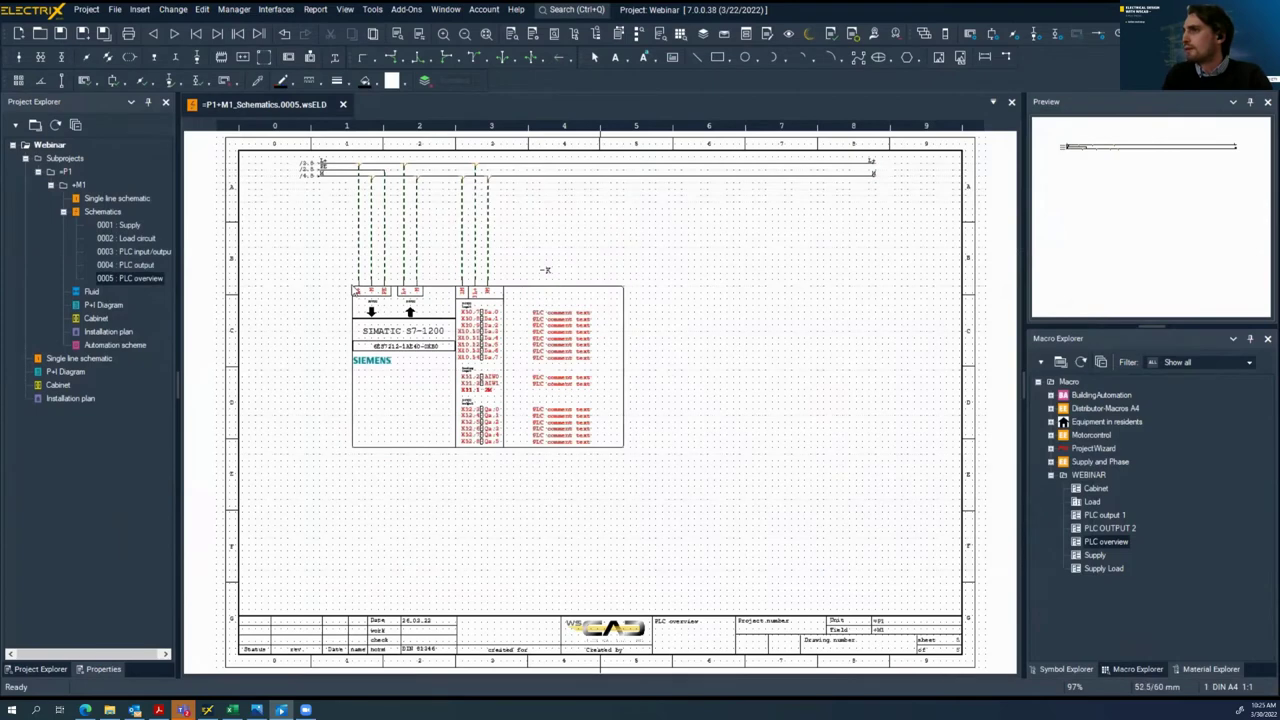
# Place the S7-1200 CPU on the overview page and show K10's digital outputs as a table
pyautogui.click(355, 291)
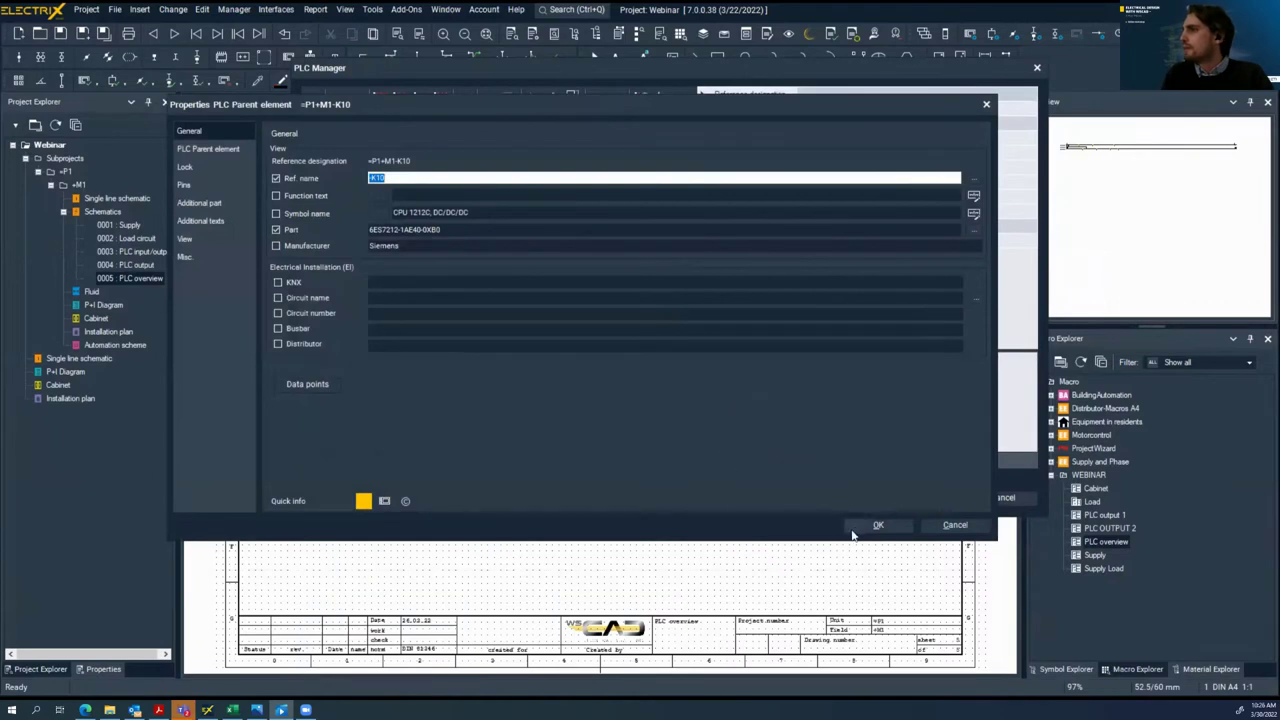
pyautogui.click(856, 528)
pyautogui.click(311, 118)
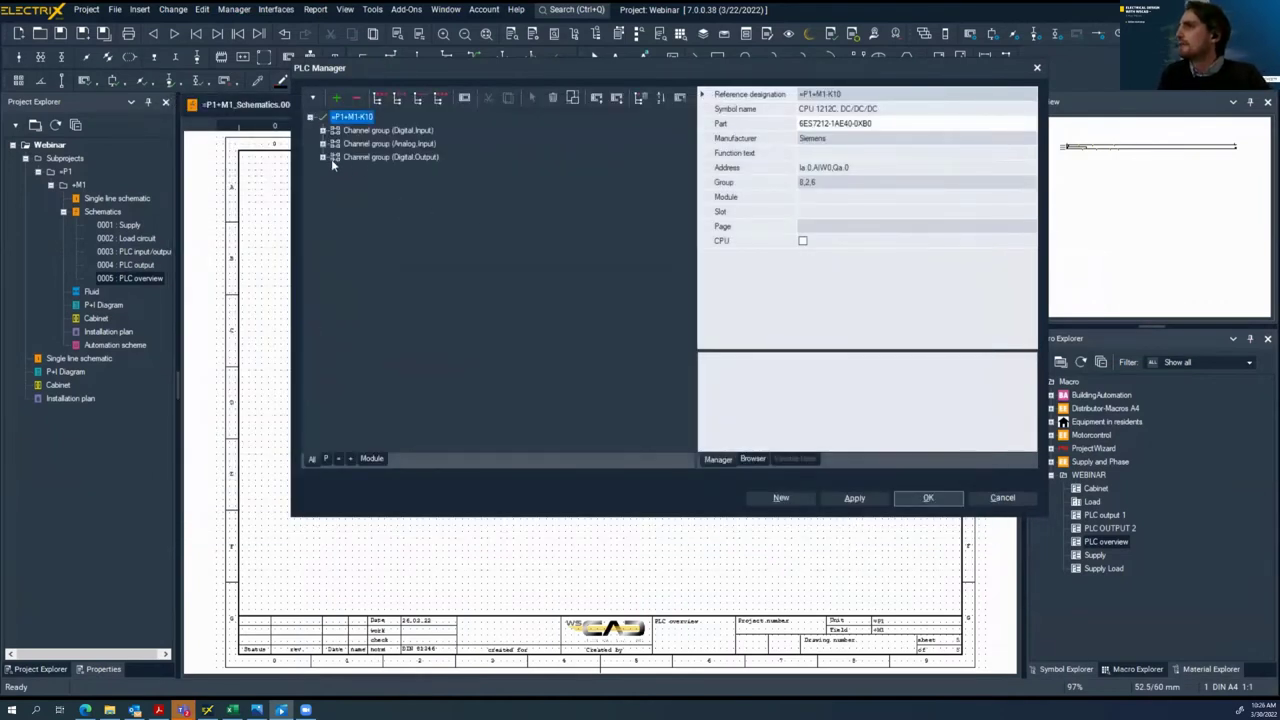
pyautogui.click(325, 157)
pyautogui.click(362, 171)
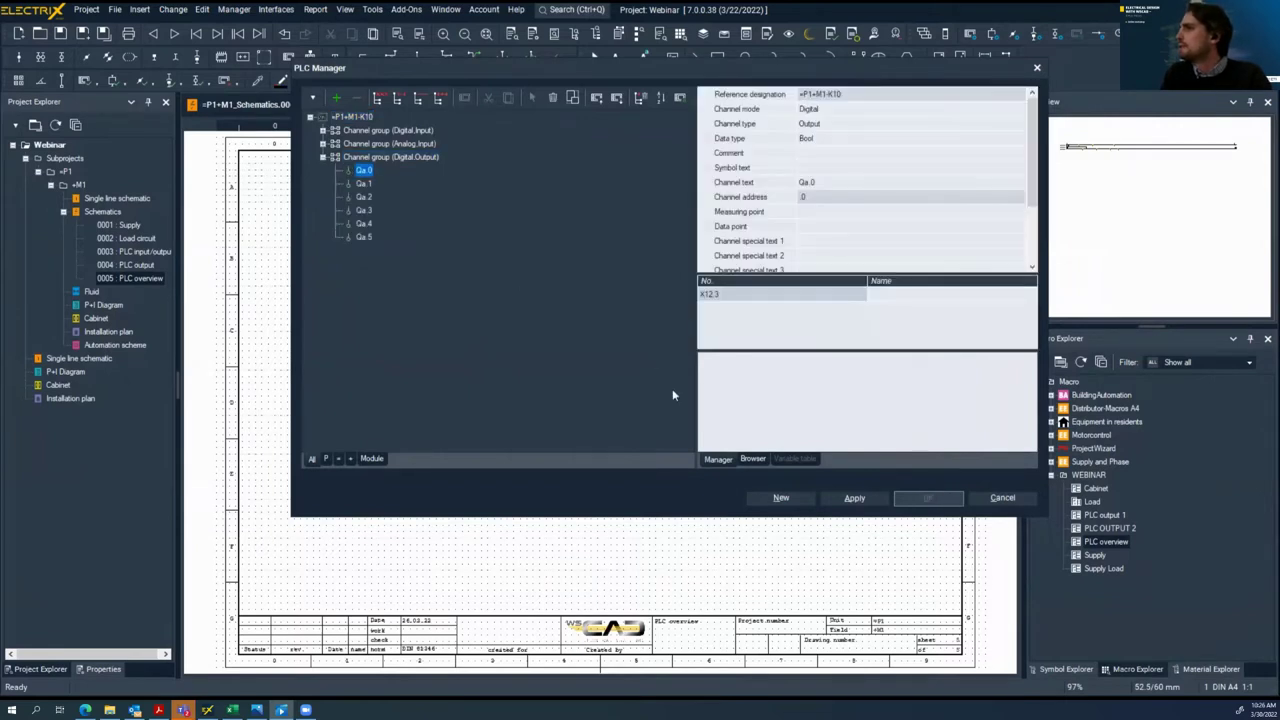
pyautogui.click(753, 459)
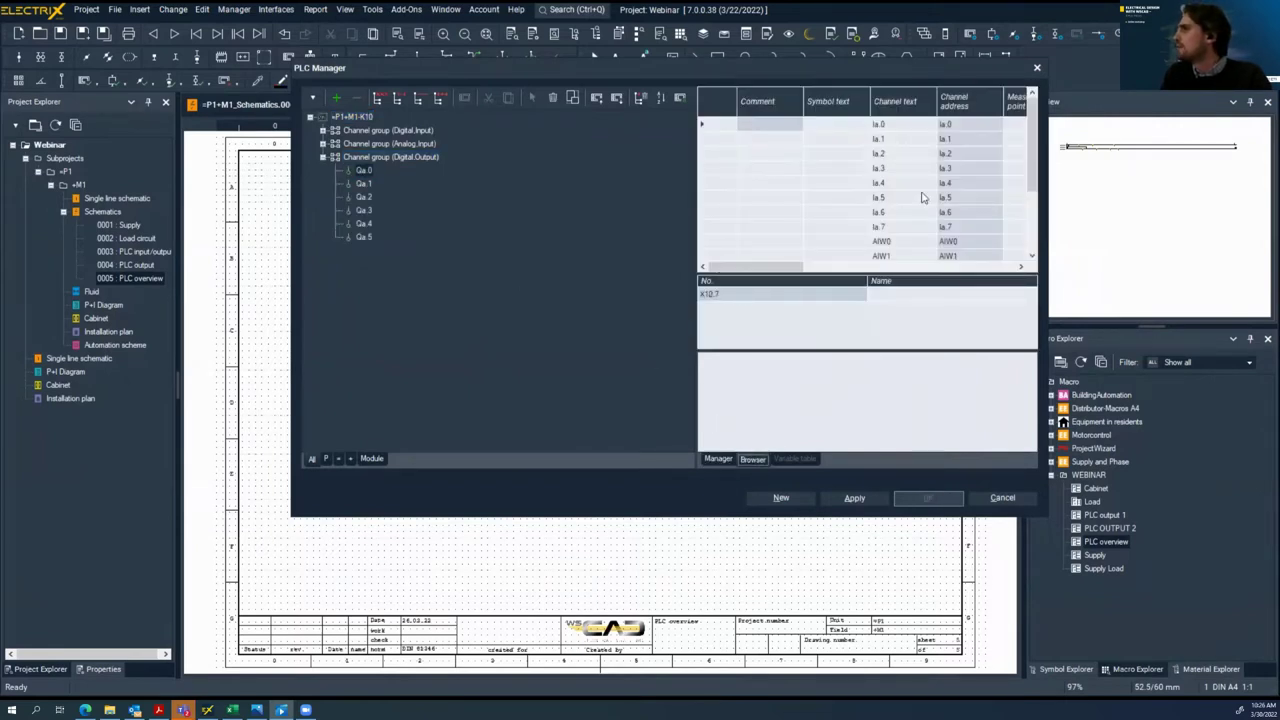
# Readdress output Qa.0 as Q0.0 and renumber the remaining outputs to Q0.1–Q0.5
pyautogui.click(882, 170)
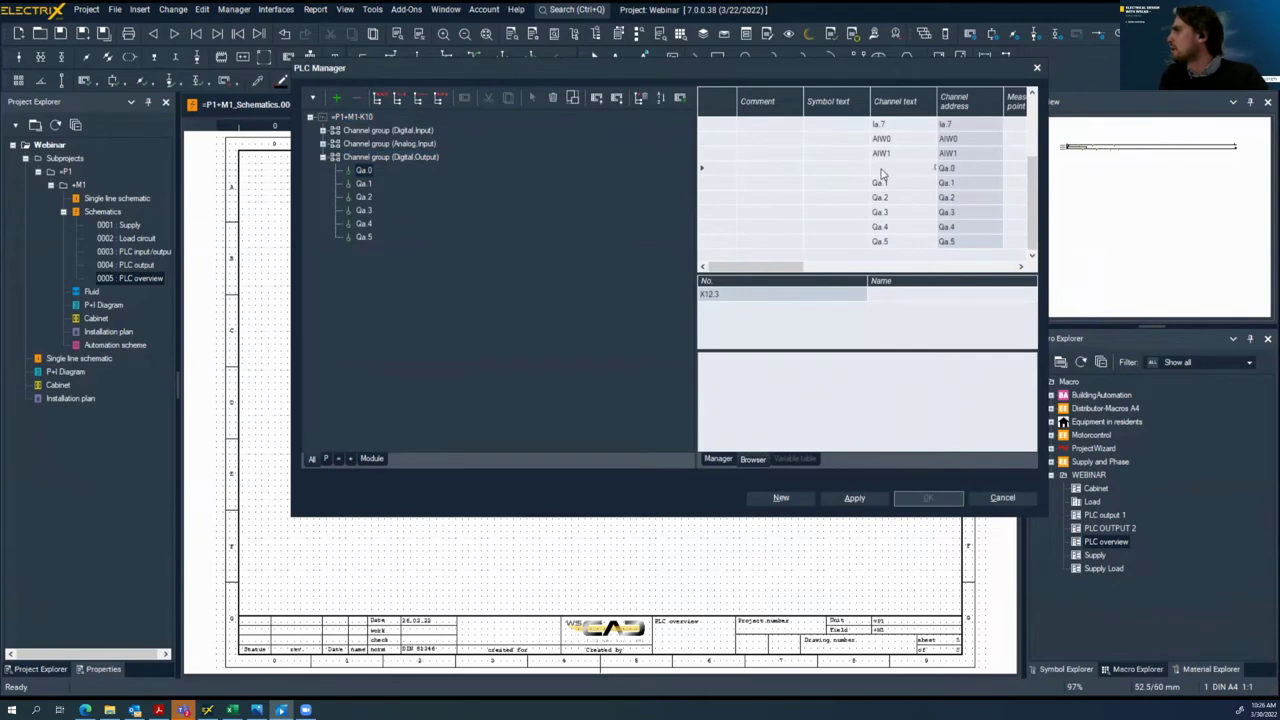
pyautogui.click(882, 172)
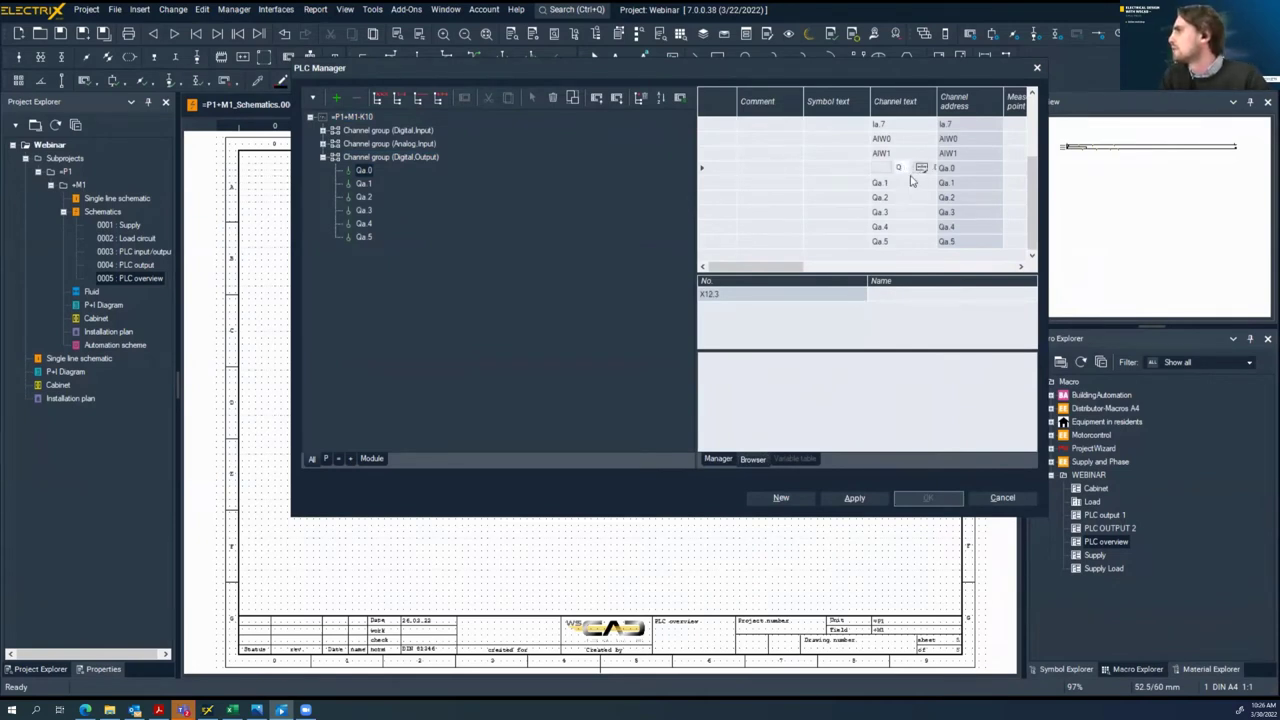
pyautogui.write('Q0.0')
pyautogui.click(846, 172)
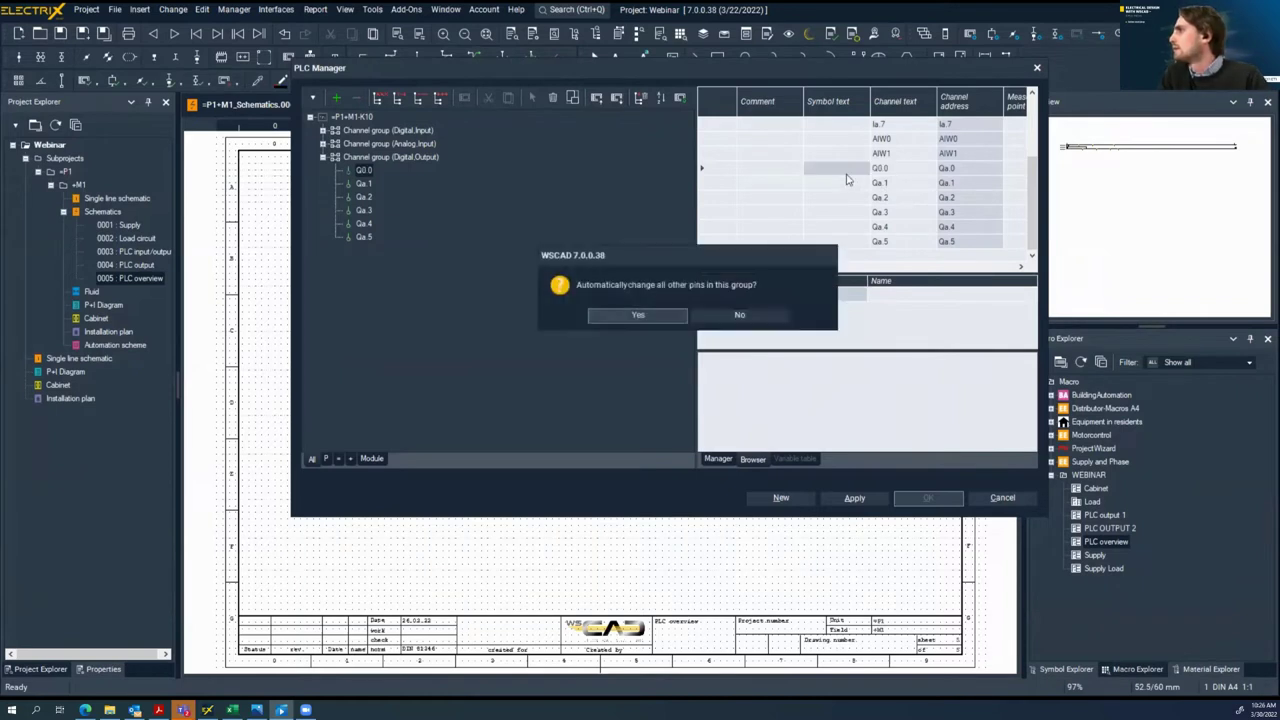
pyautogui.click(636, 316)
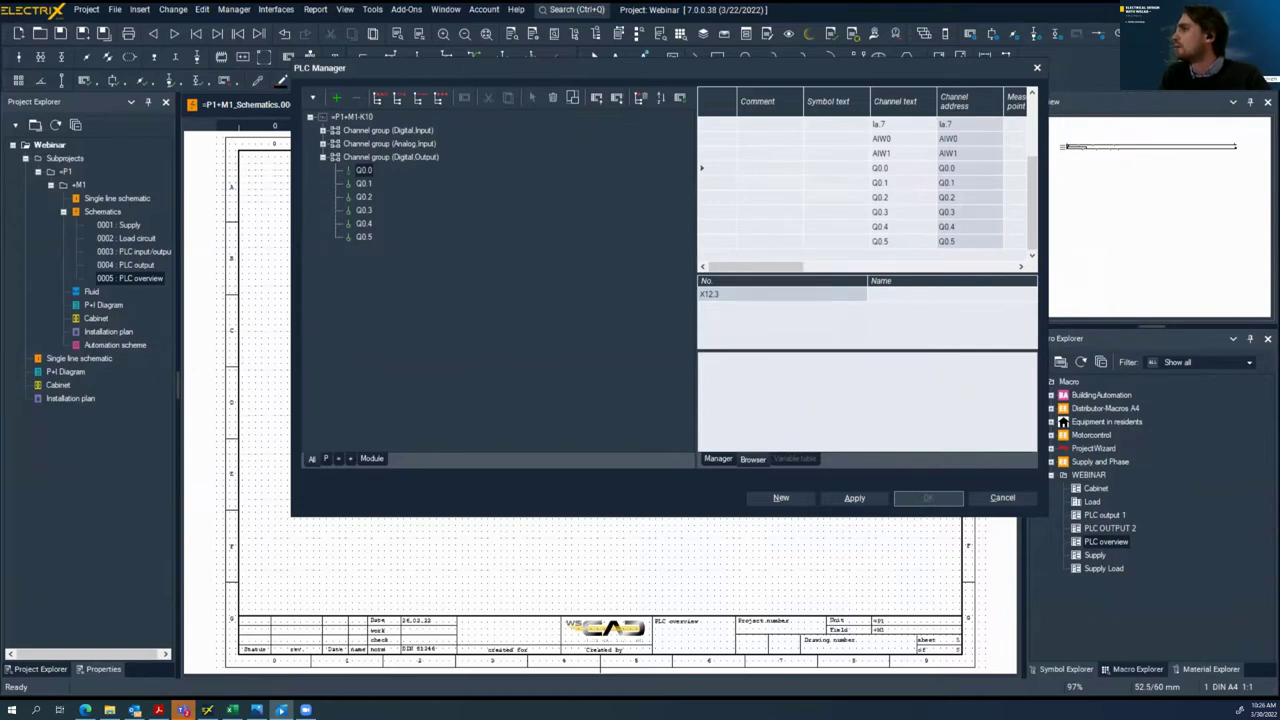
# Paste comments Installation on through Material back into Q0.0–Q0.4 and confirm
pyautogui.click(763, 171)
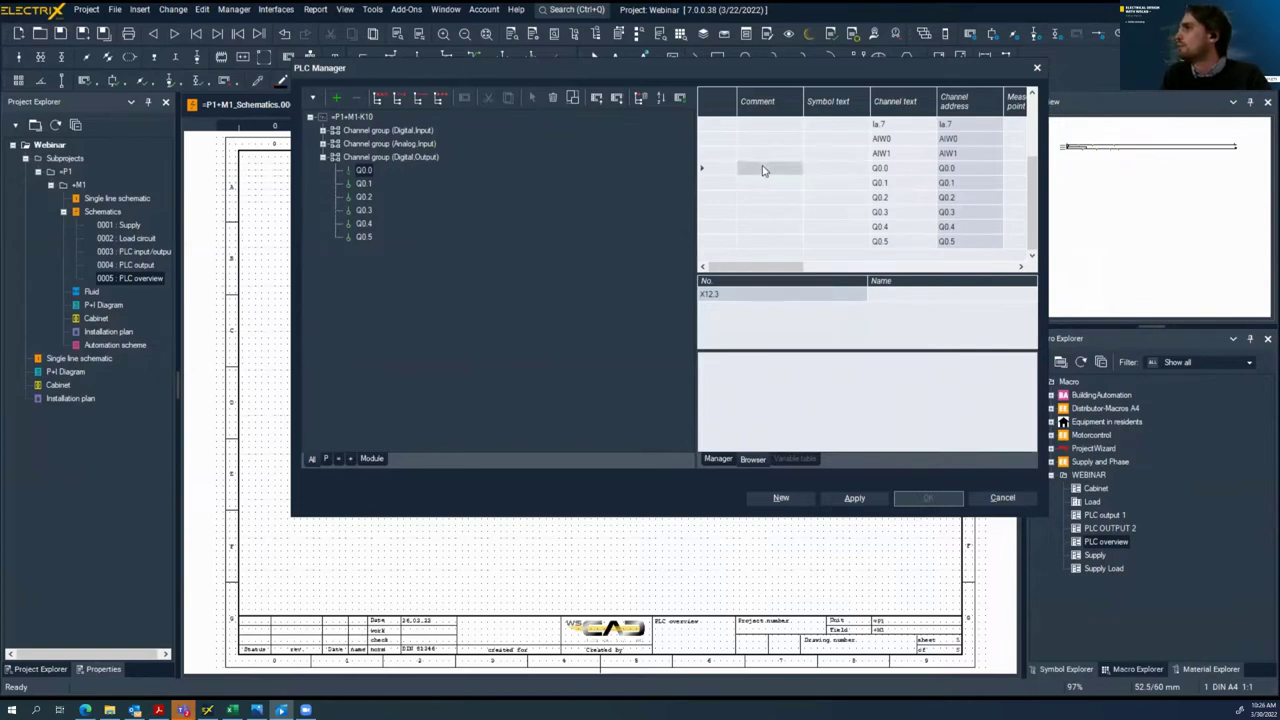
pyautogui.write('Installation on Table up Table down Material forward Material back')
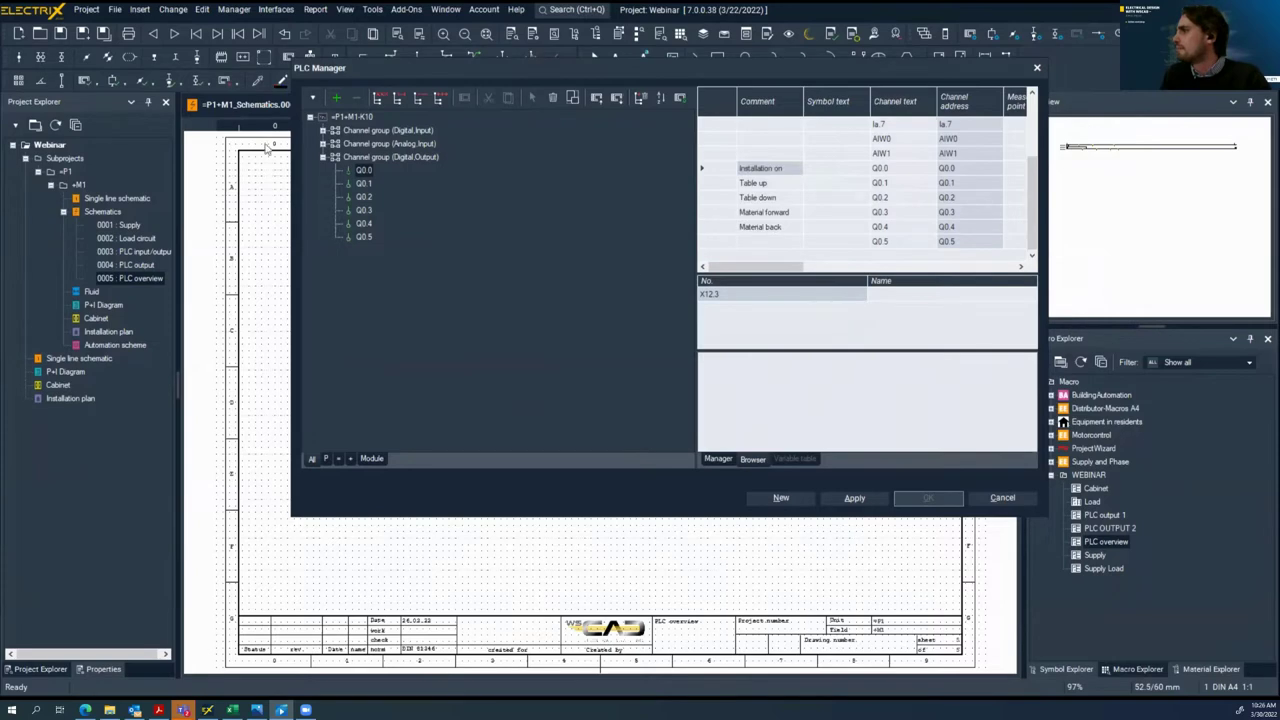
pyautogui.click(352, 171)
pyautogui.click(352, 117)
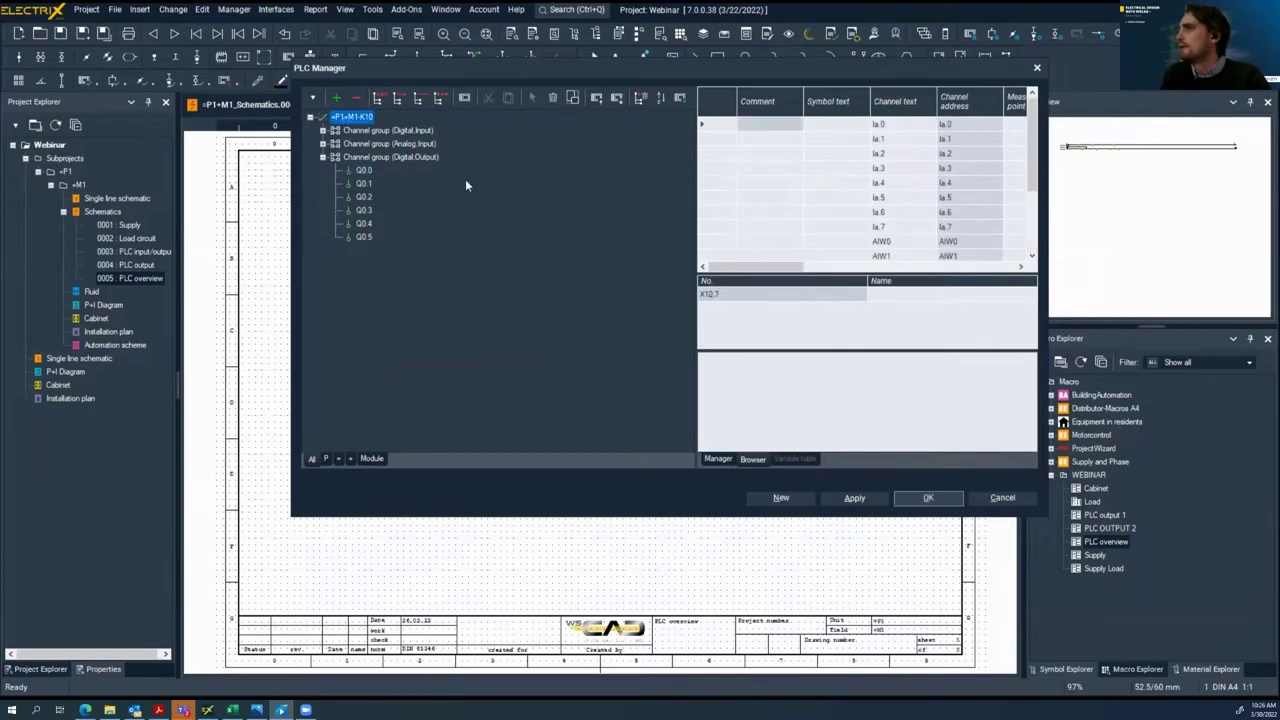
pyautogui.click(926, 500)
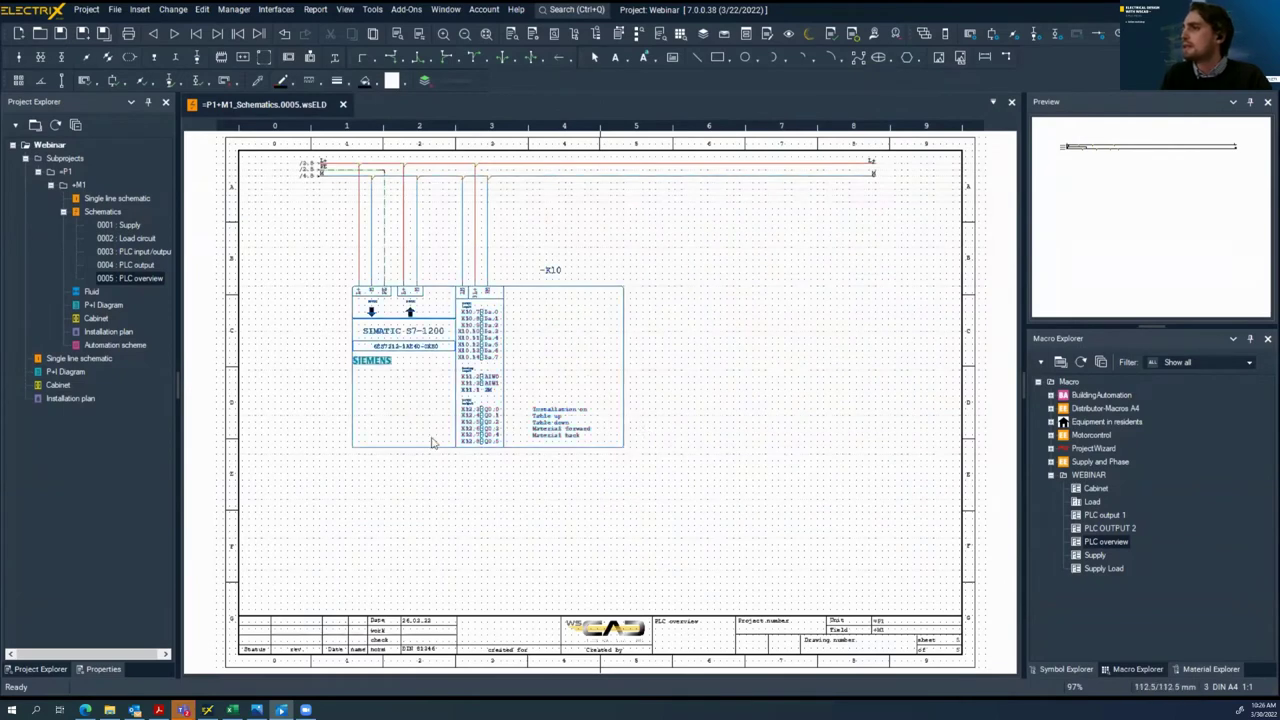
# Search Part Management for part number 6ES7222-1BF32-0XB0
pyautogui.click(139, 9)
pyautogui.press('Escape')
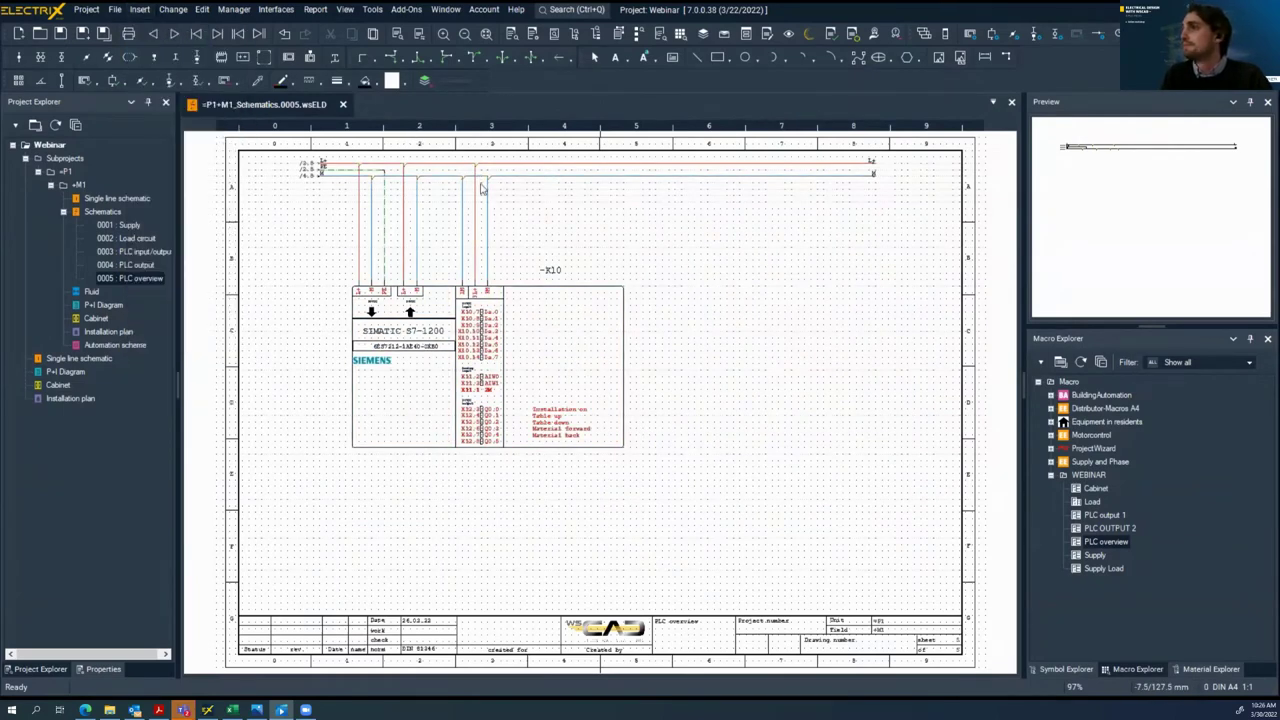
pyautogui.doubleClick(479, 179)
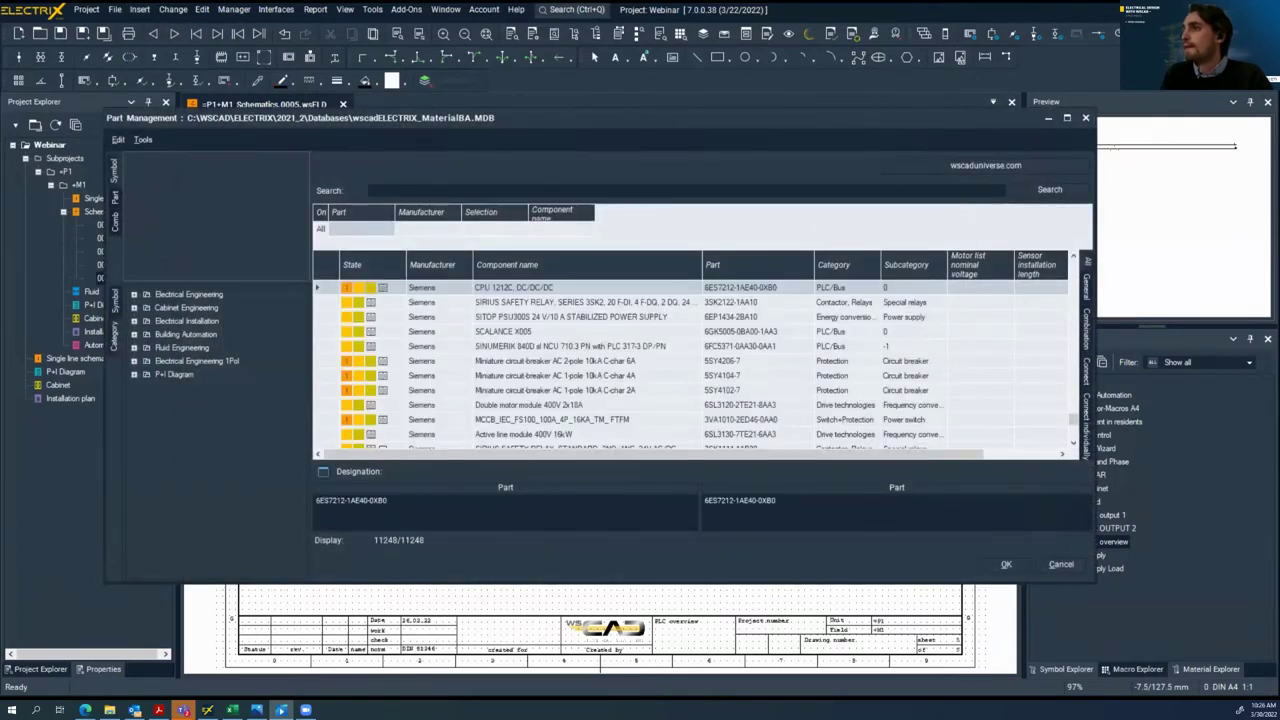
pyautogui.click(474, 191)
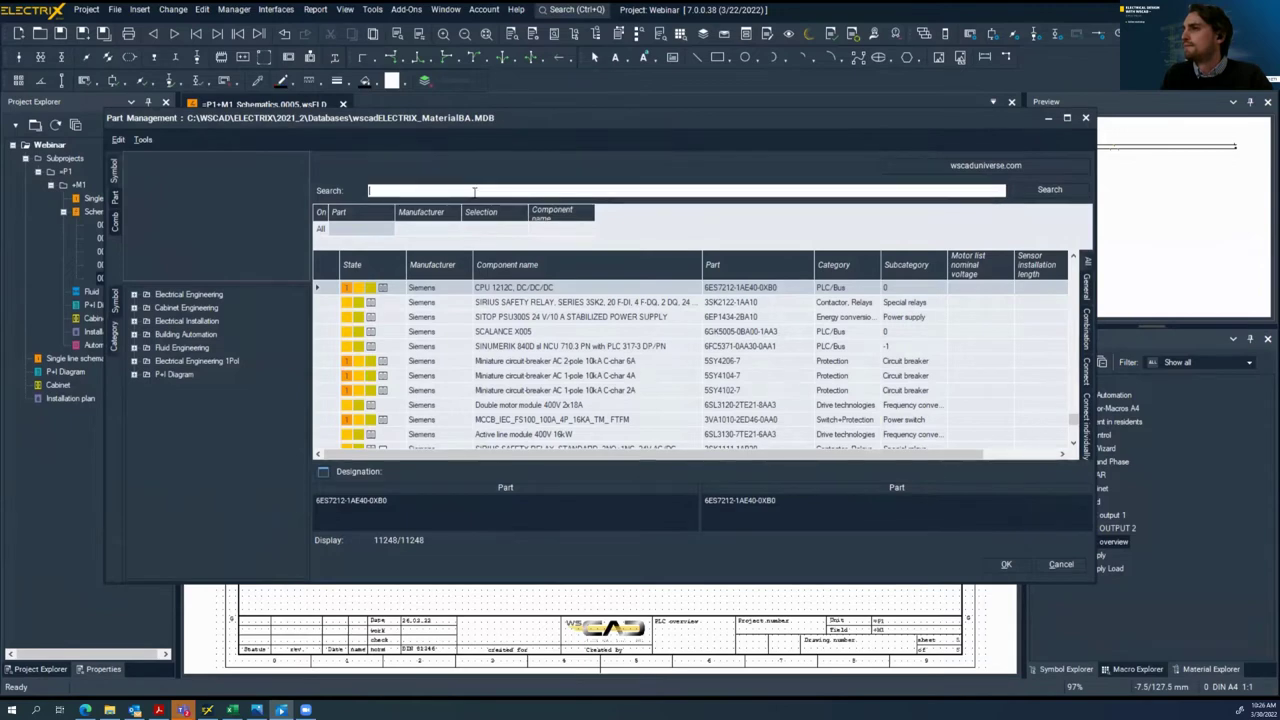
pyautogui.write('6ES7222-1BF32-0XB0')
pyautogui.hotkey('ctrl', 'a')
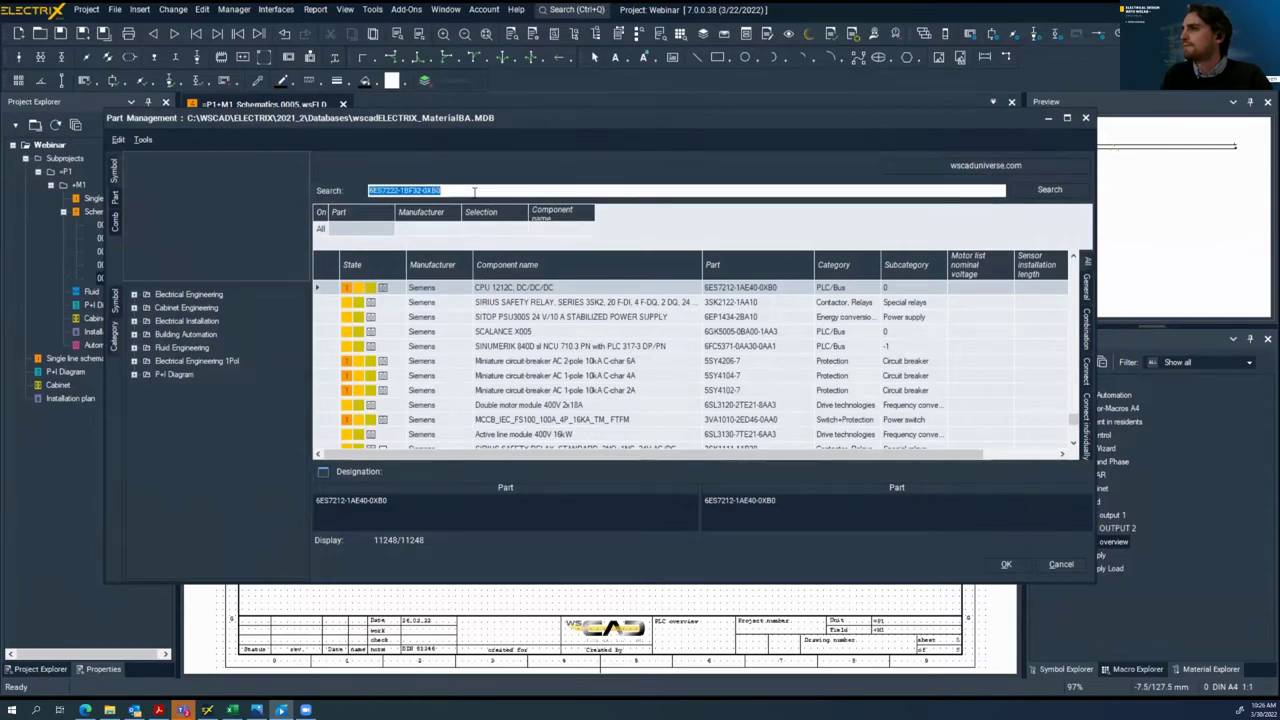
pyautogui.press('Return')
# Place the DIGITAL OUTPUT SM 1222 module to the right of PLC K10
pyautogui.click(423, 294)
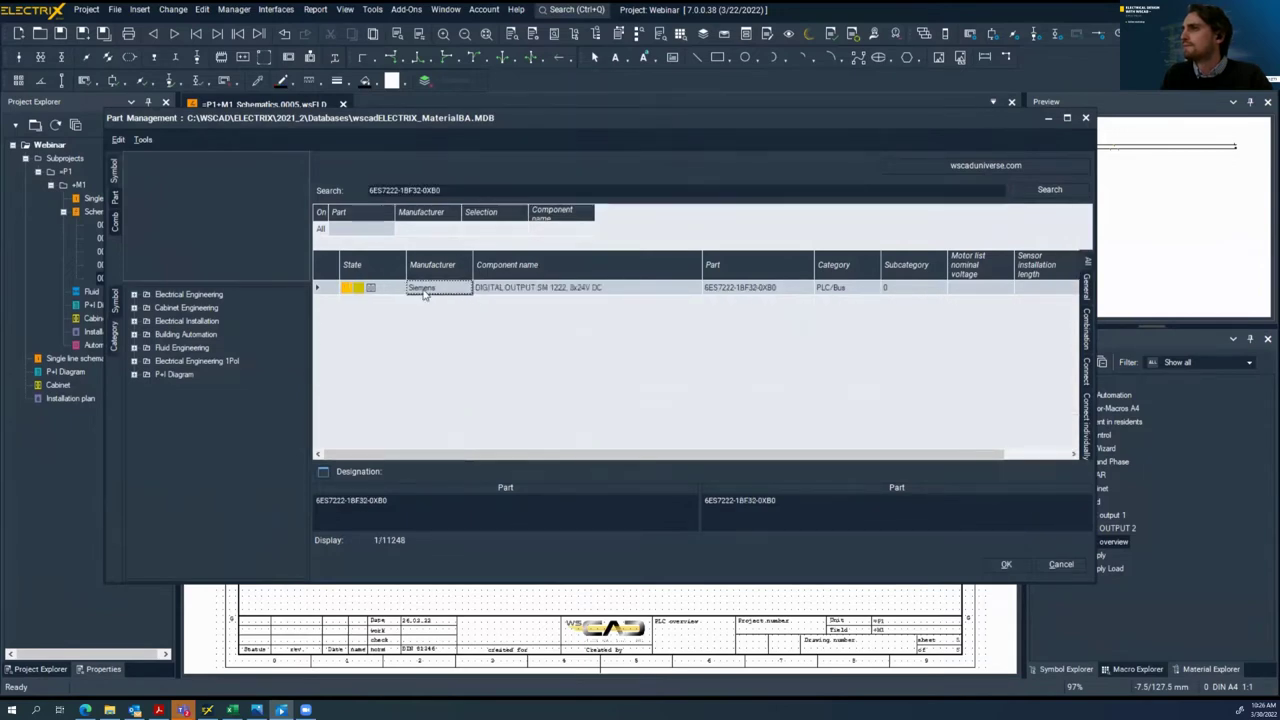
pyautogui.doubleClick(452, 302)
pyautogui.click(632, 289)
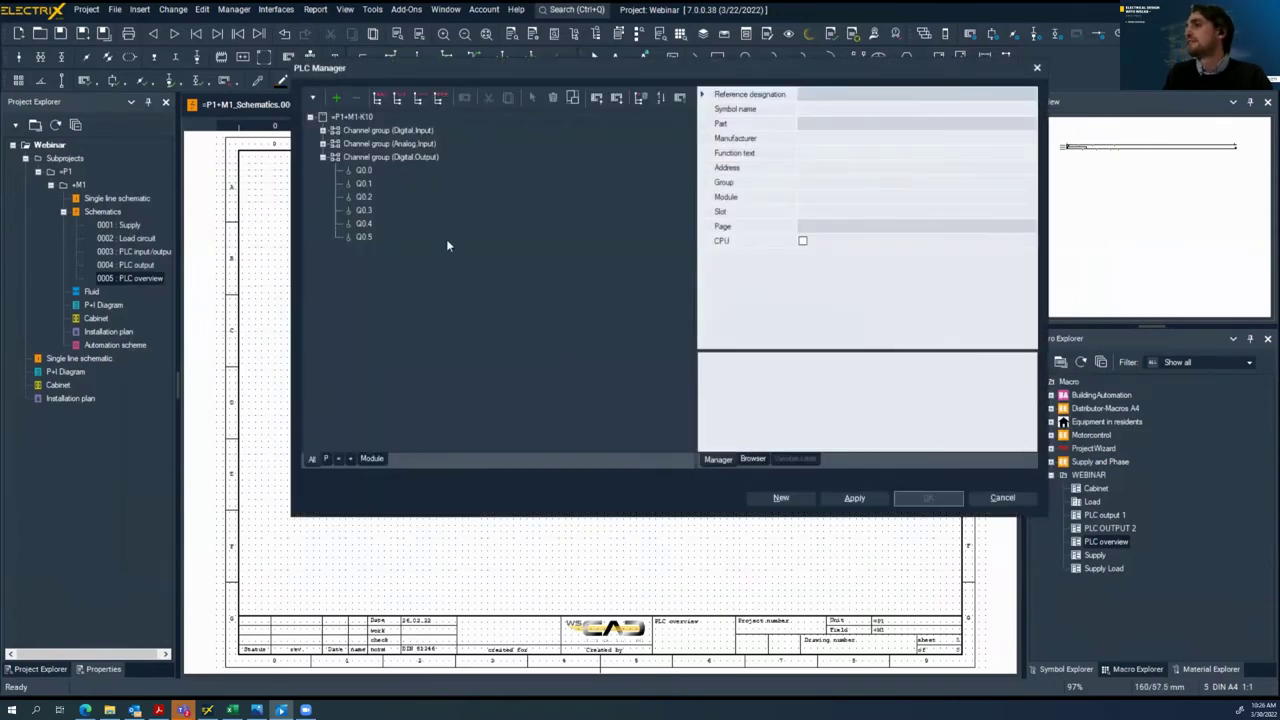
# Confirm K11's properties and show its digital output channels as an editable table
pyautogui.doubleClick(426, 158)
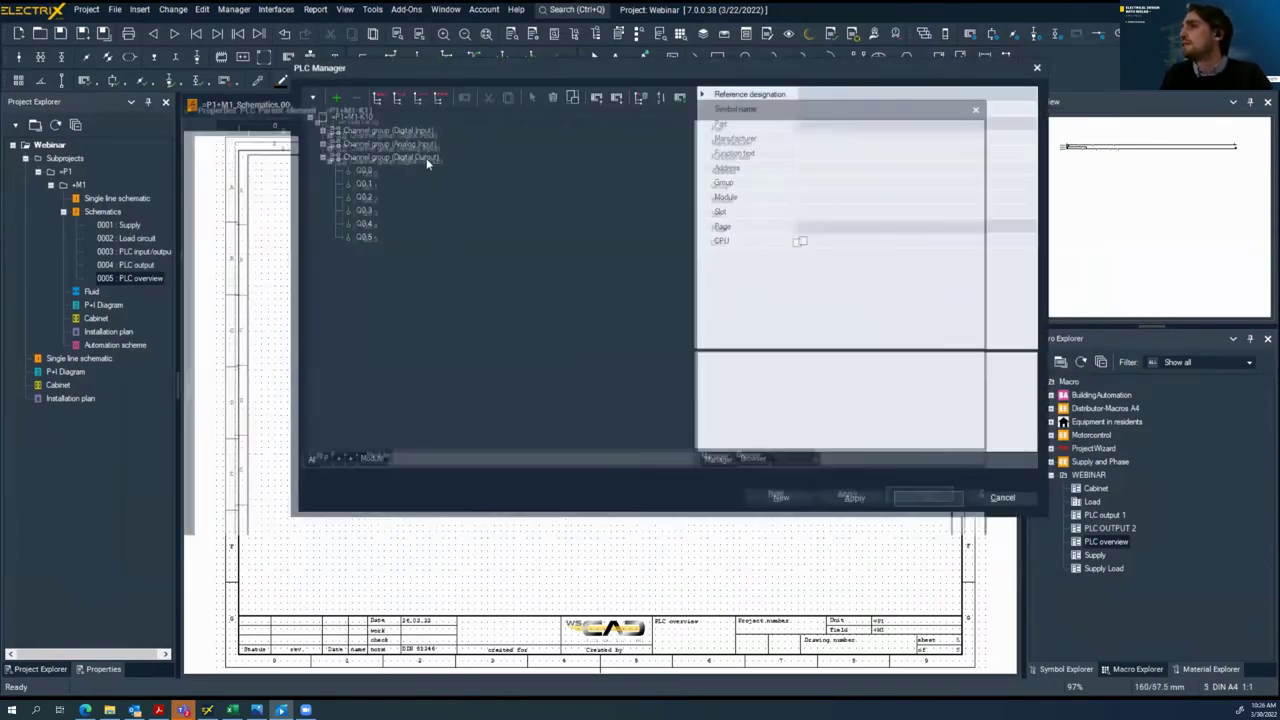
pyautogui.click(879, 525)
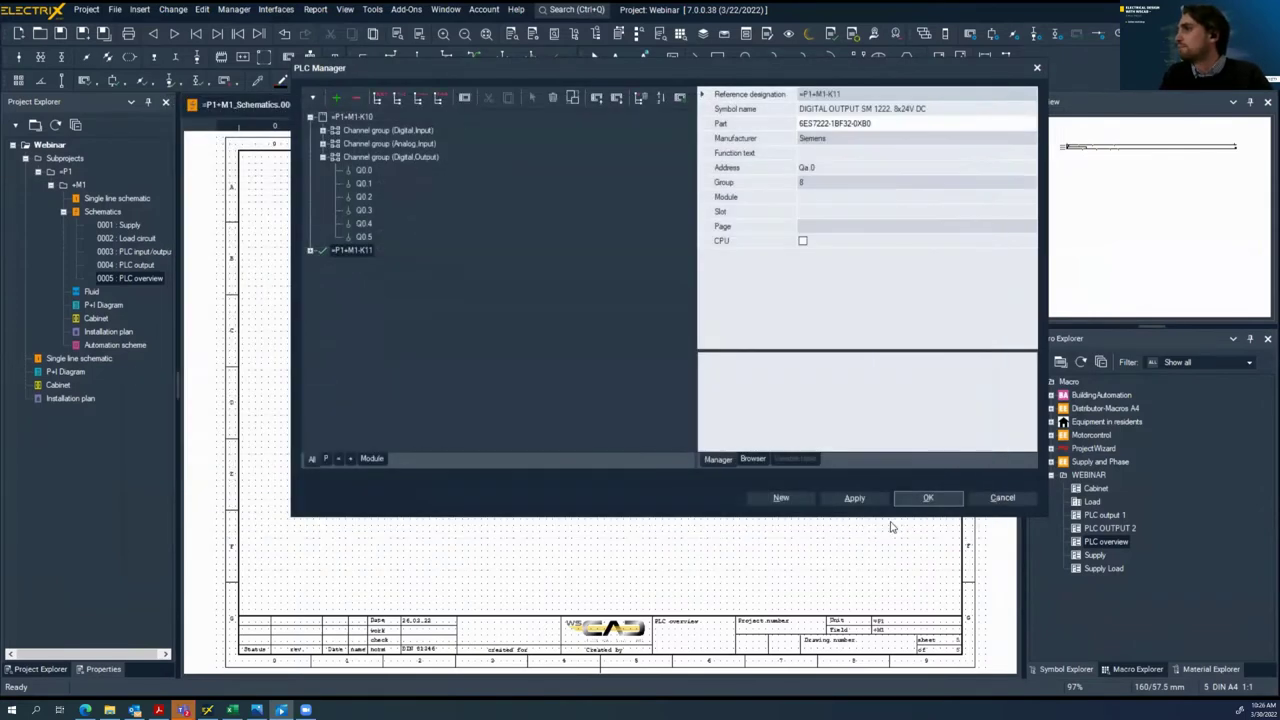
pyautogui.click(311, 250)
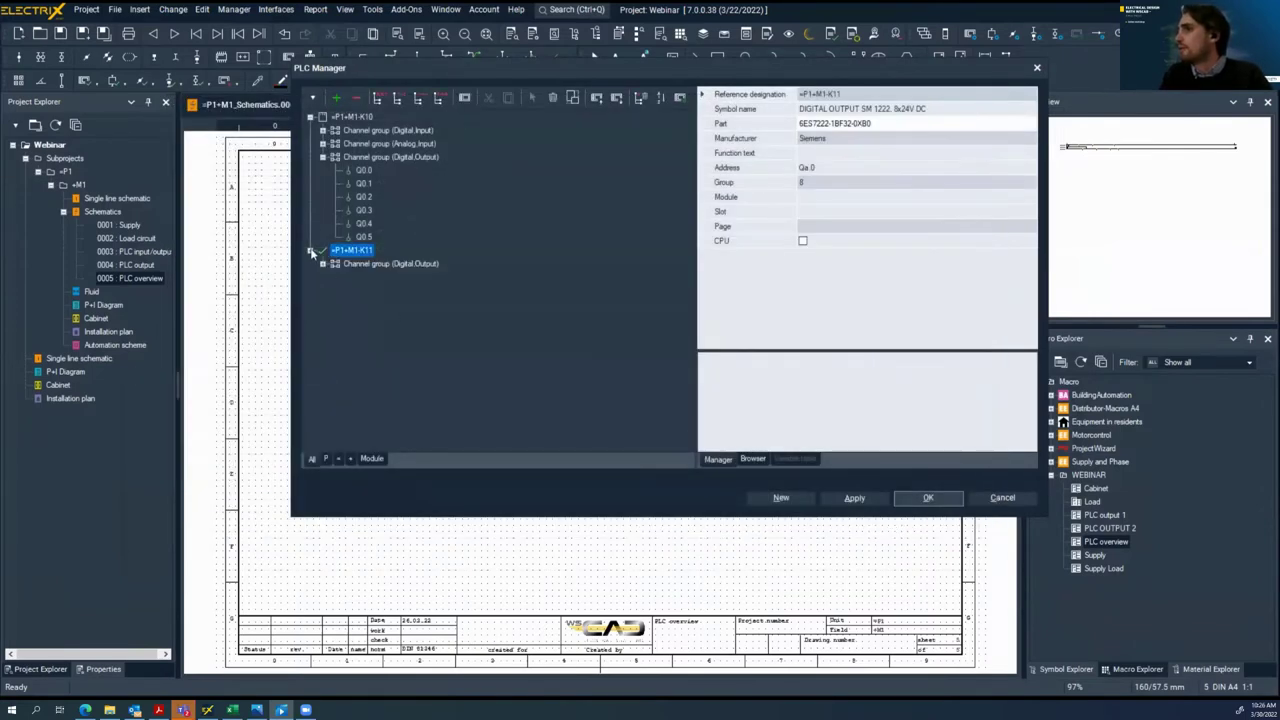
pyautogui.click(325, 264)
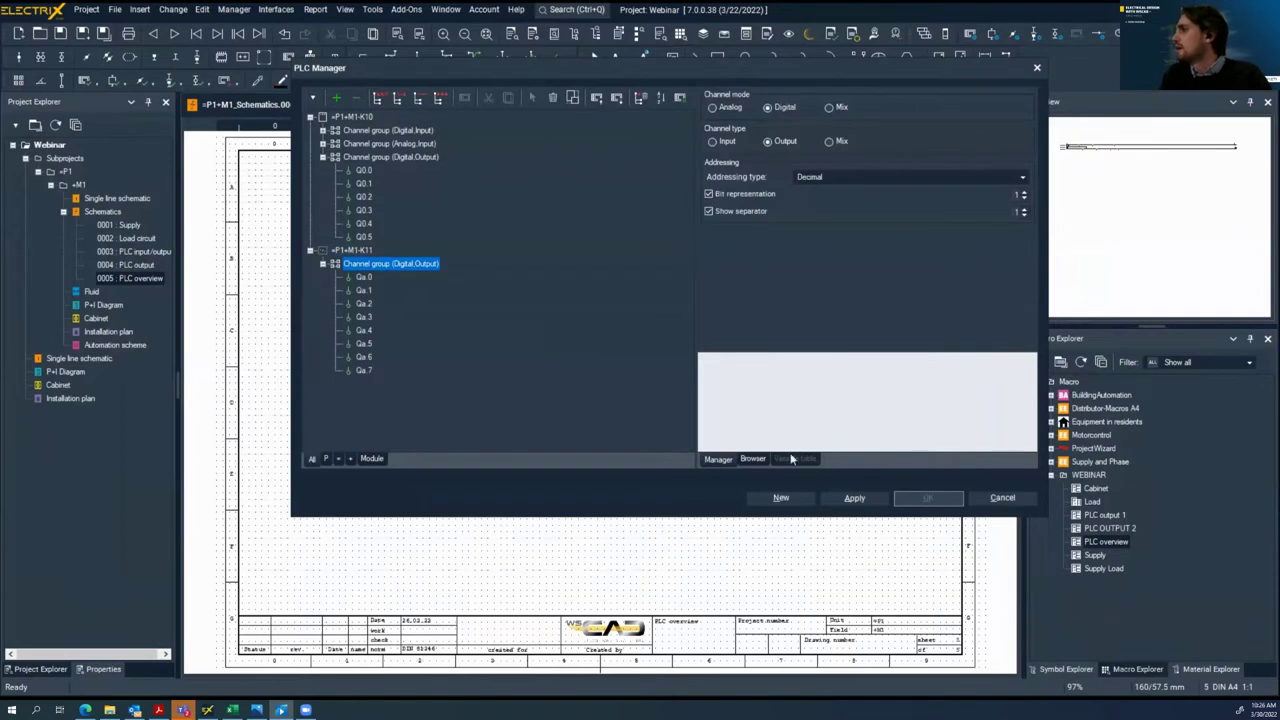
pyautogui.click(753, 460)
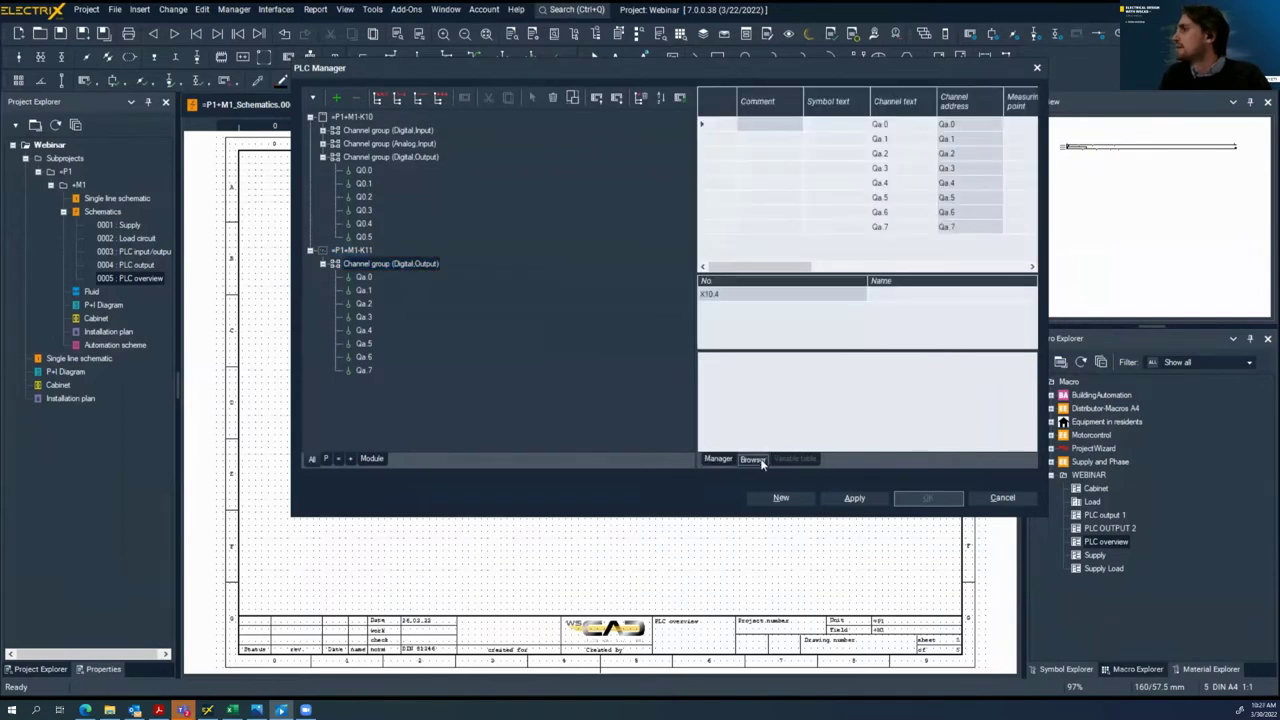
# Rename channel Qa.0 to Q1.0 and renumber the remaining K11 outputs to Q1.x
pyautogui.click(880, 126)
pyautogui.click(882, 126)
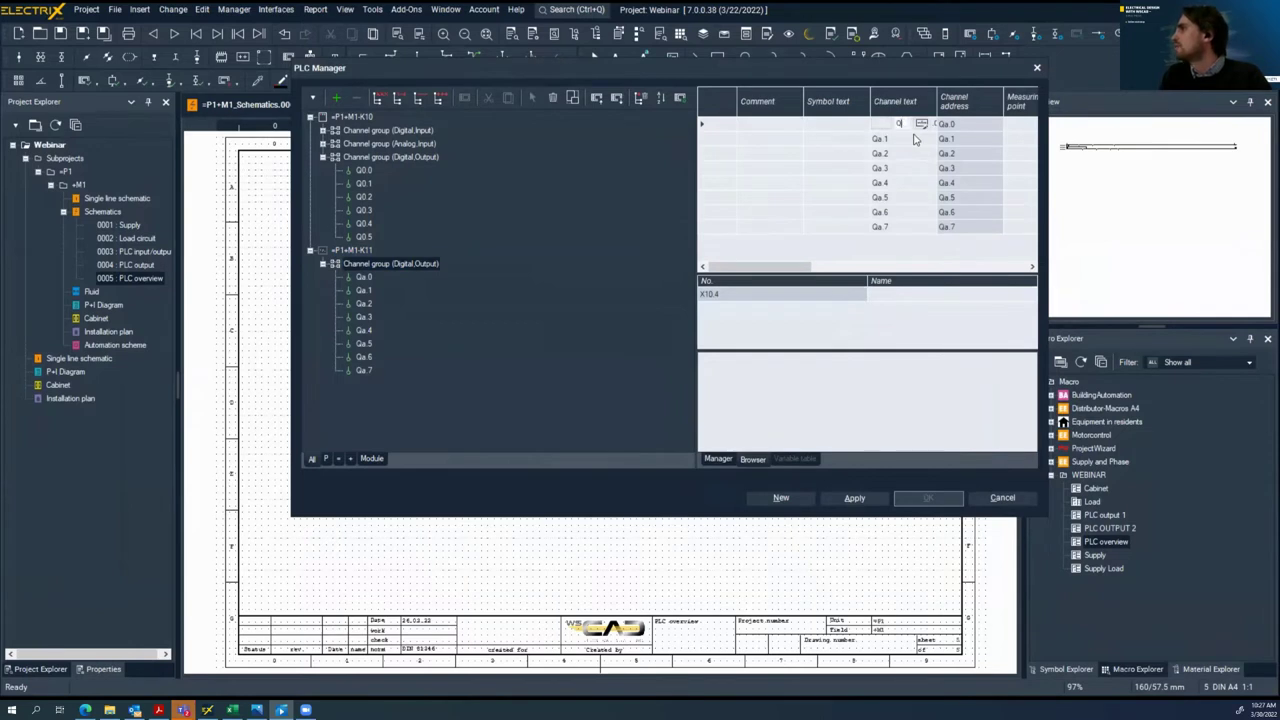
pyautogui.write('Q1.0')
pyautogui.press('Return')
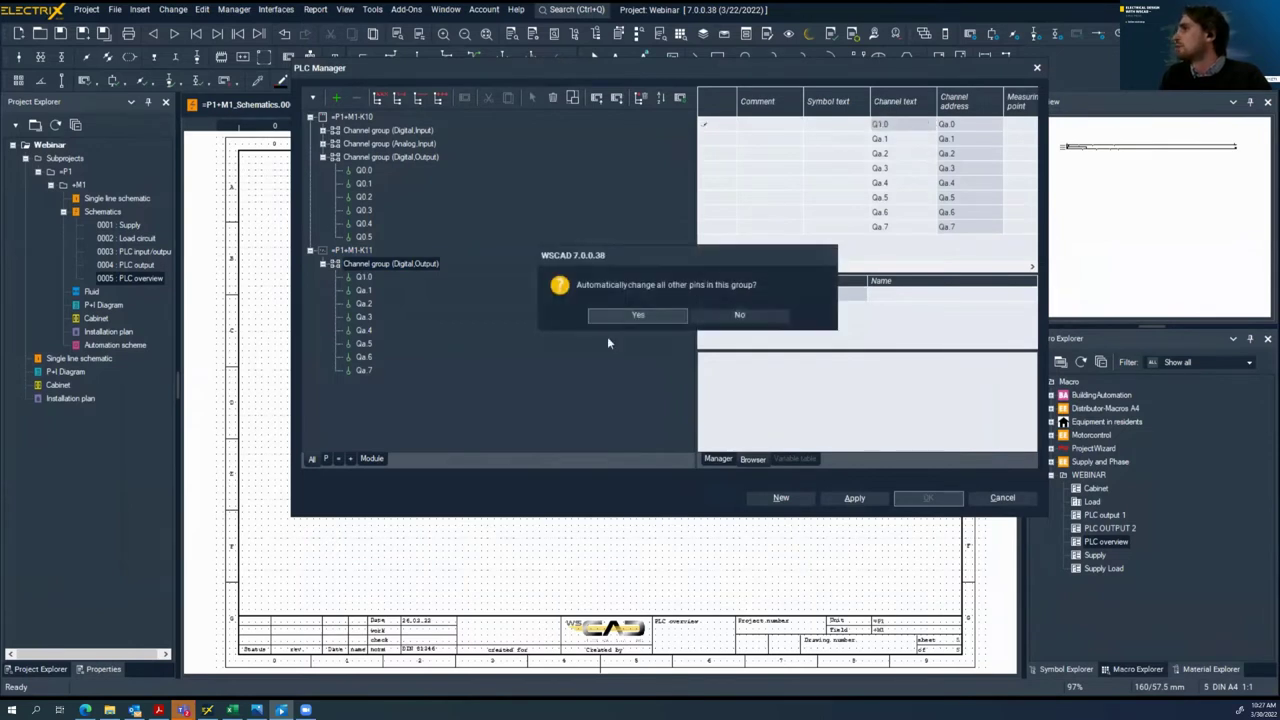
pyautogui.click(605, 316)
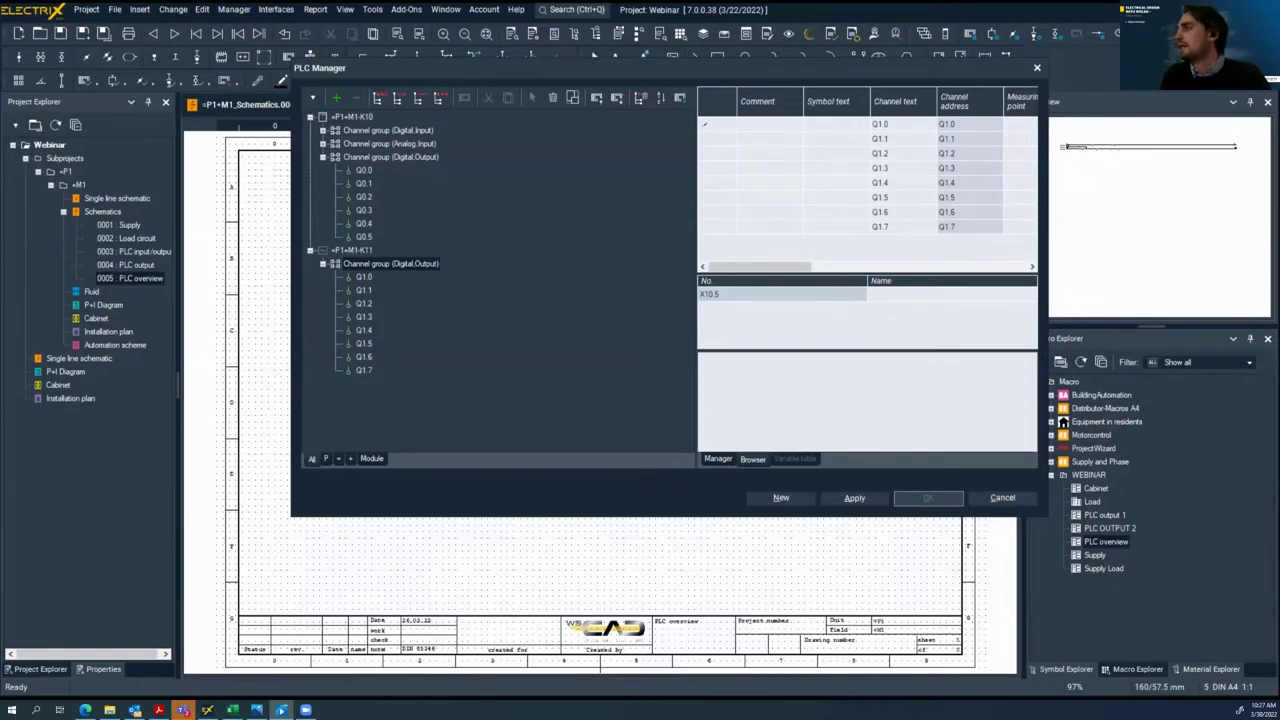
# Paste comments Motor forward, Motor back, Wheel on, Compressor into Q1.0–Q1.3 and confirm
pyautogui.click(755, 128)
pyautogui.write('Motor forward Motor back Wheel on Compressor')
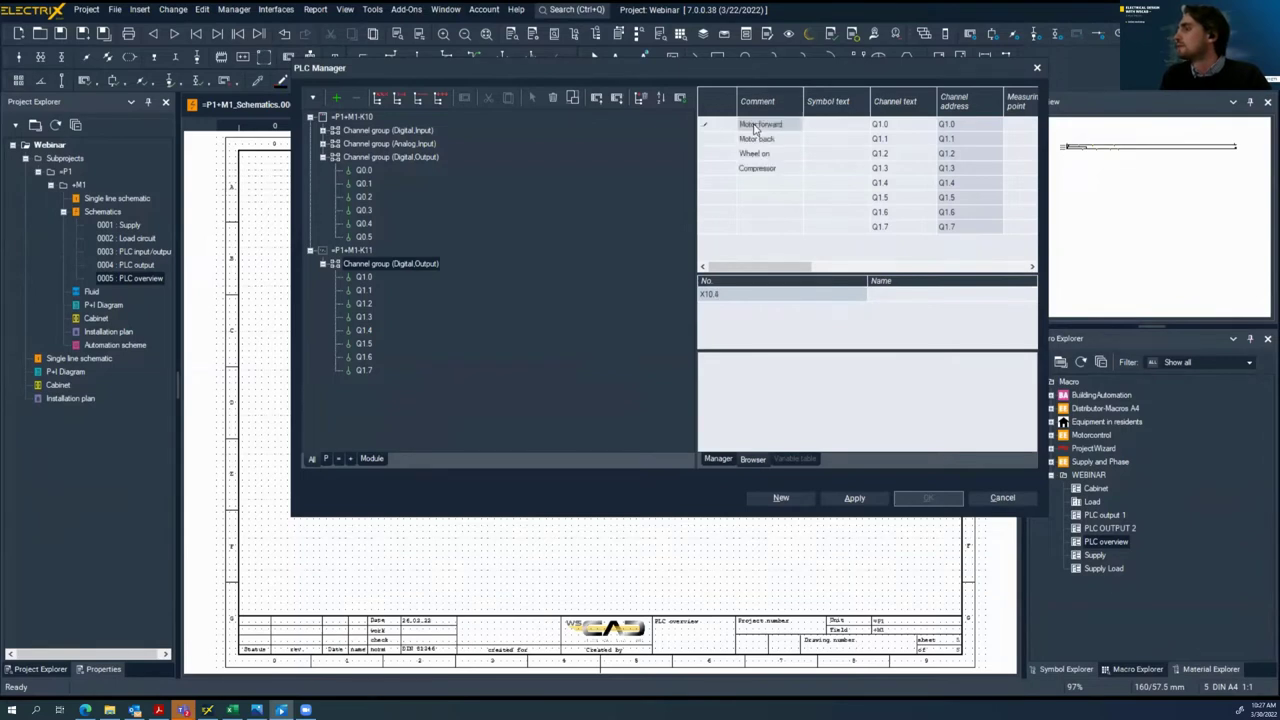
pyautogui.click(757, 138)
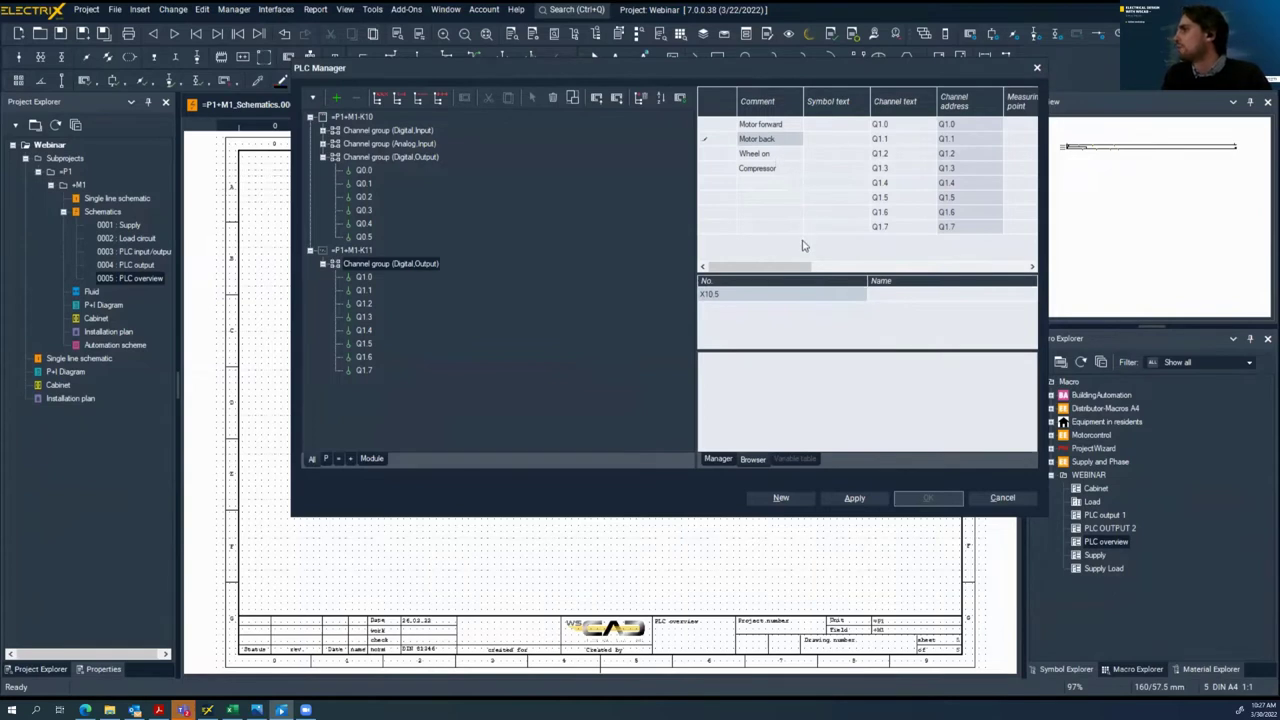
pyautogui.click(362, 278)
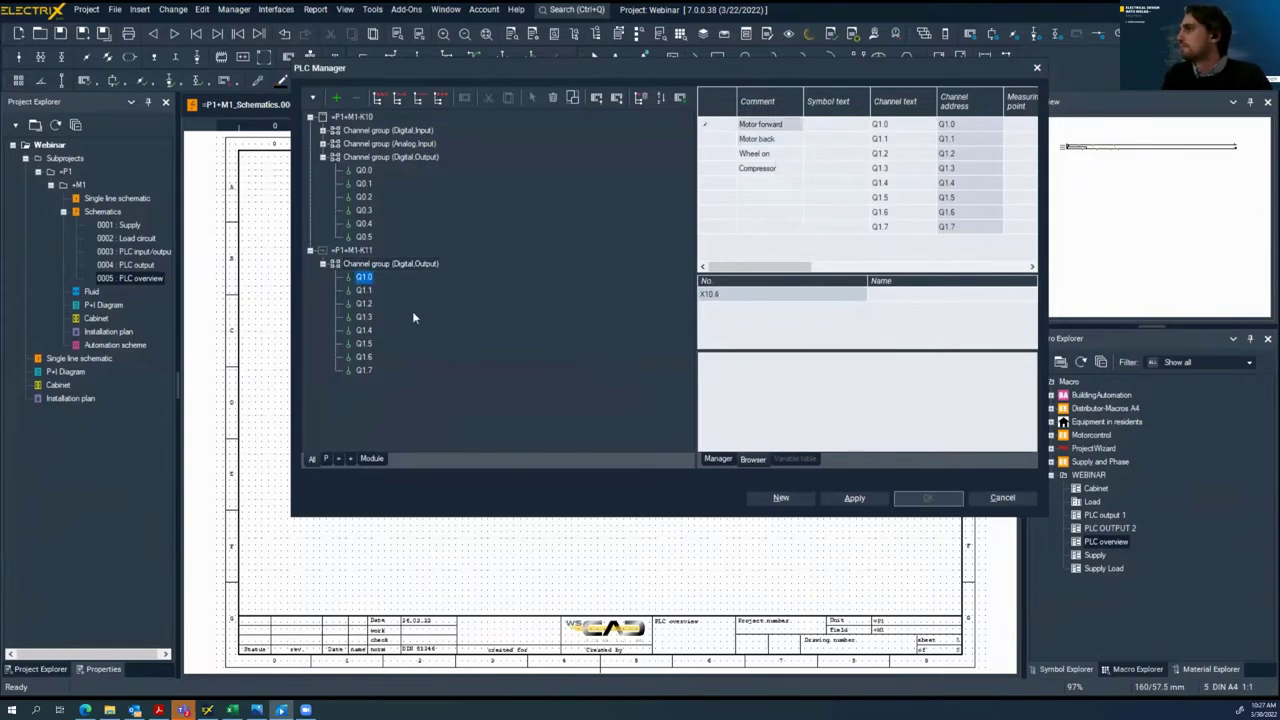
pyautogui.doubleClick(389, 263)
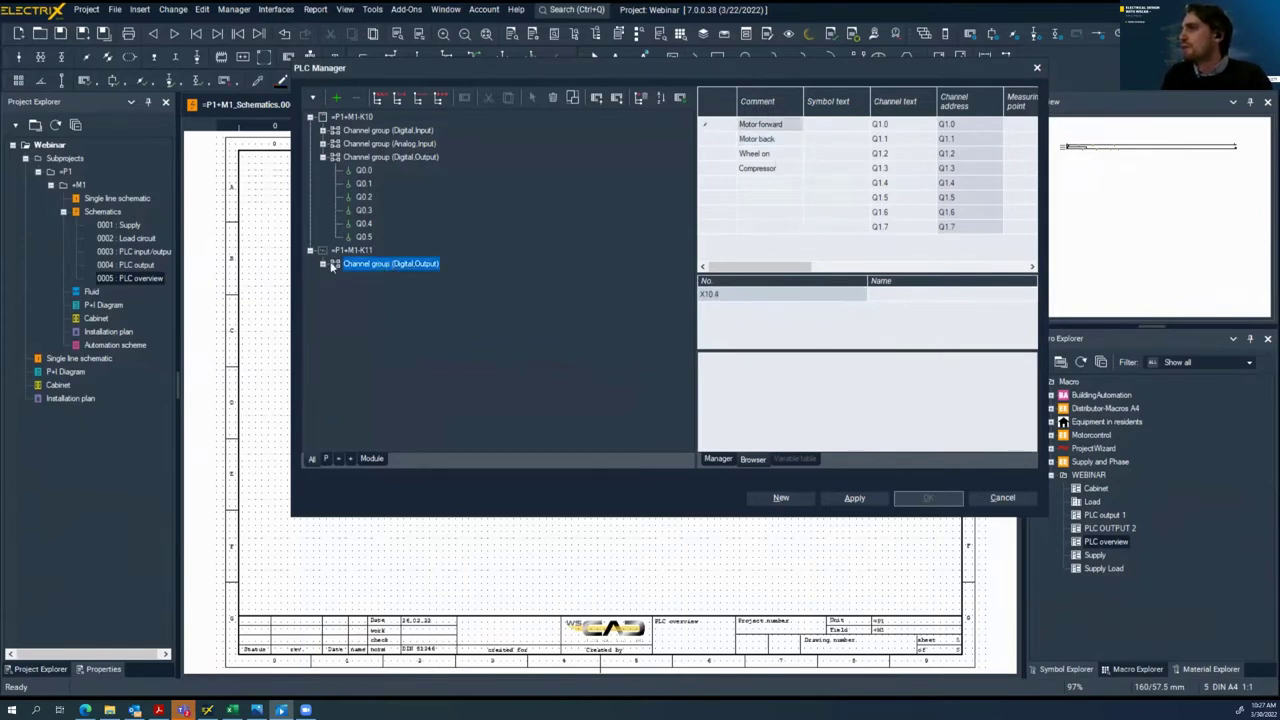
pyautogui.click(350, 250)
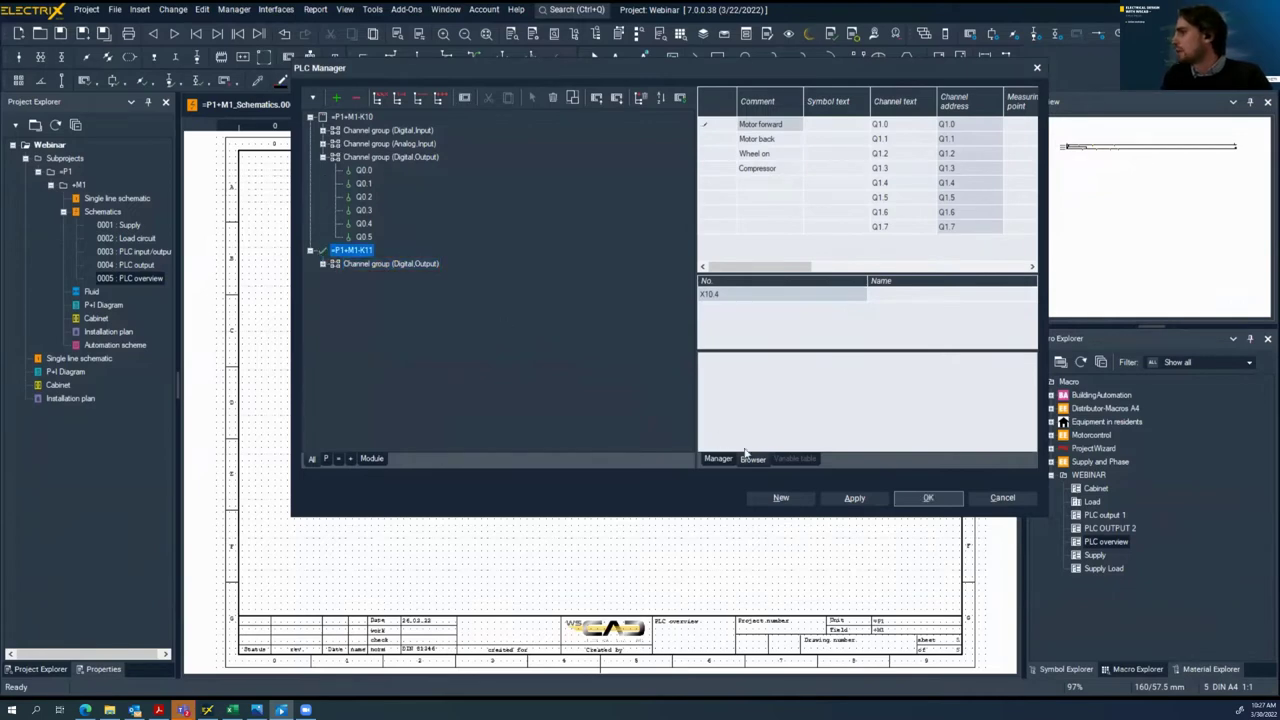
pyautogui.click(914, 498)
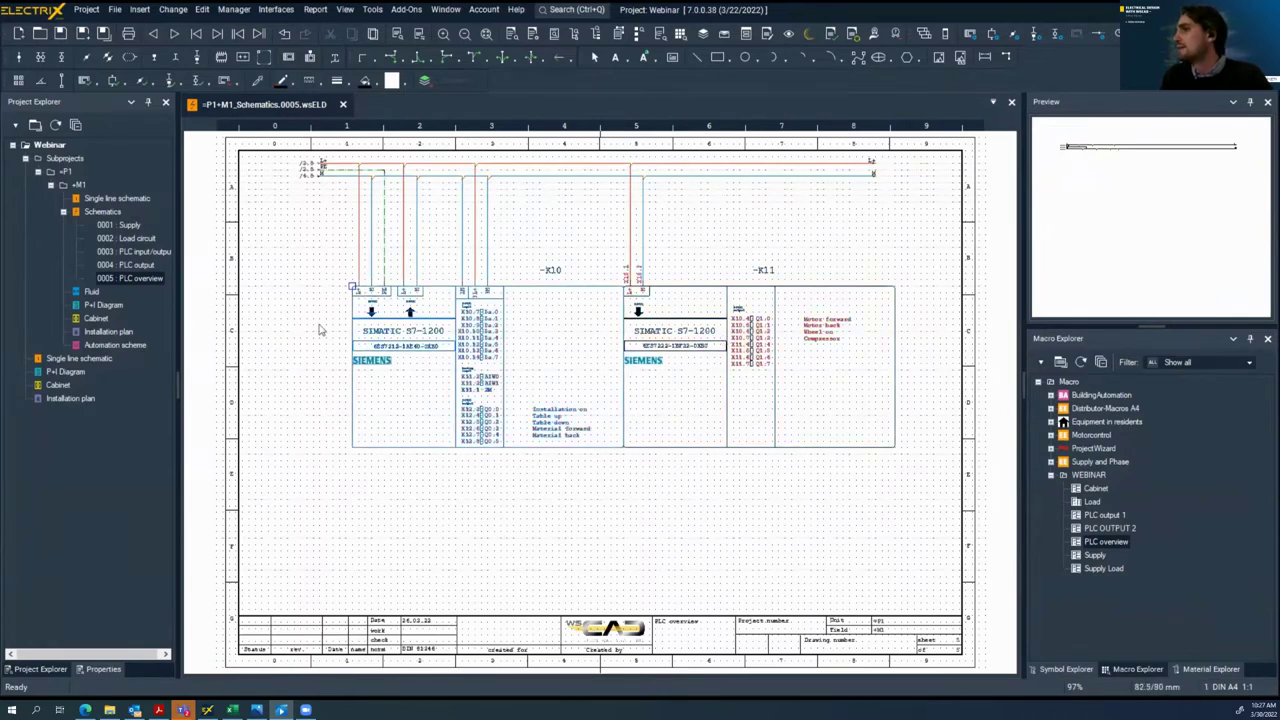
# Switch to page 0003 PLC input/output under Schematics in the Project Explorer
pyautogui.click(150, 253)
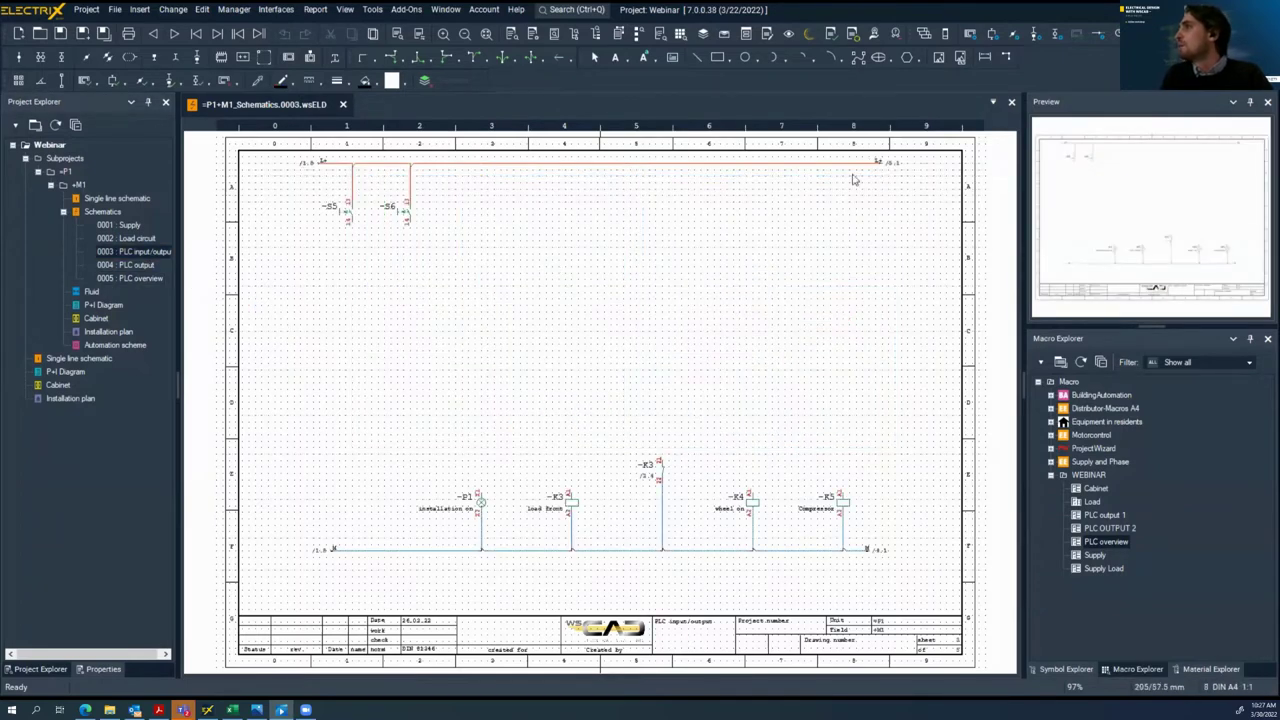
# Create a PLC child element for K10 outputs Q0.0–Q0.4 and place it above the loads
pyautogui.click(969, 35)
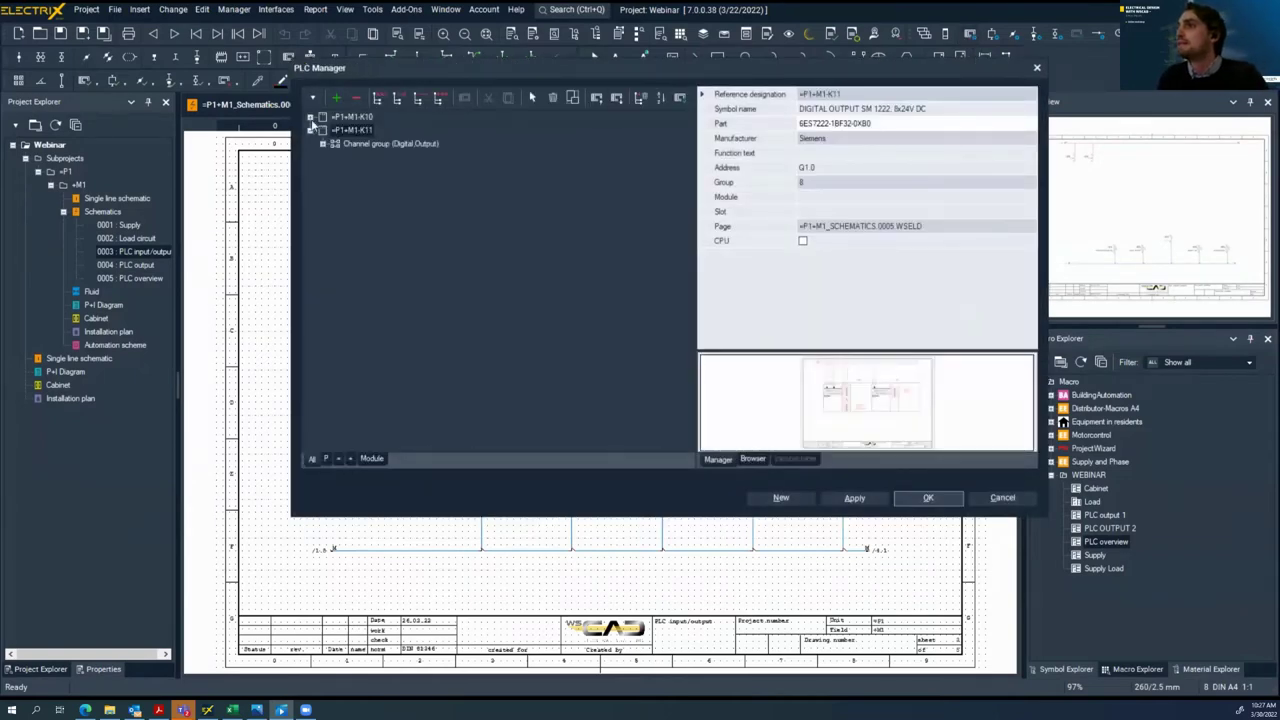
pyautogui.click(311, 118)
pyautogui.click(323, 158)
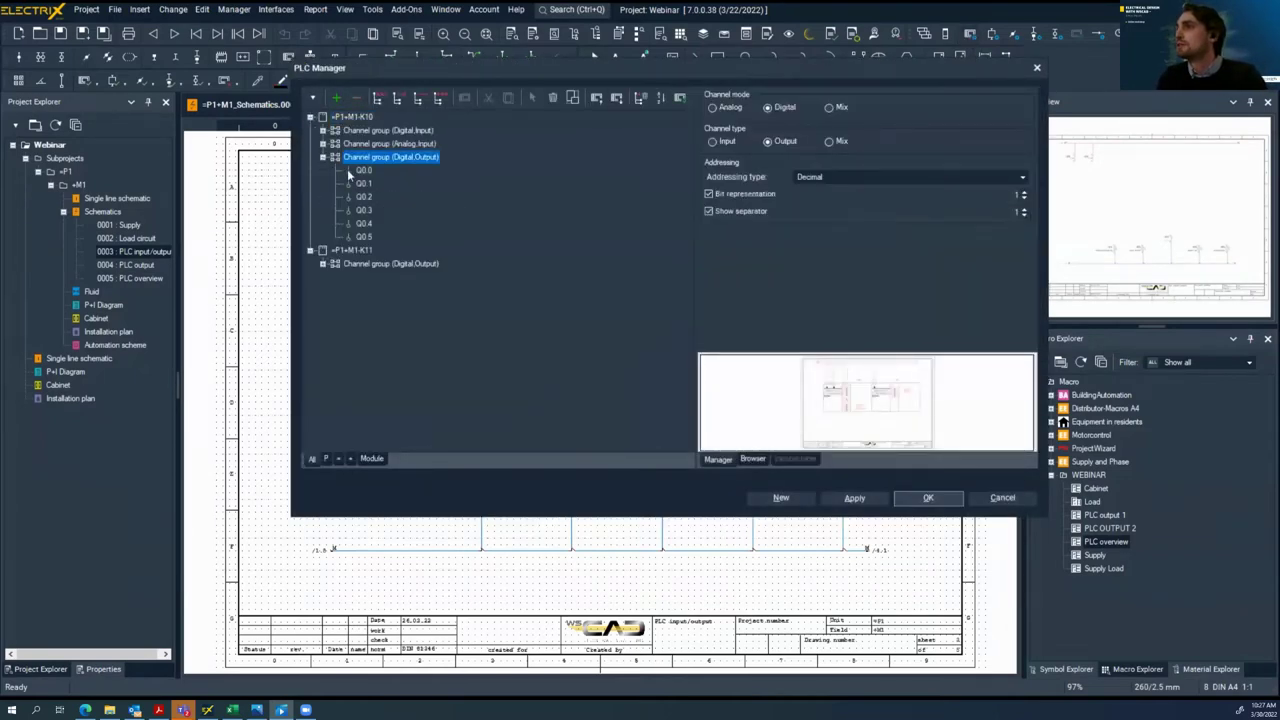
pyautogui.click(362, 171)
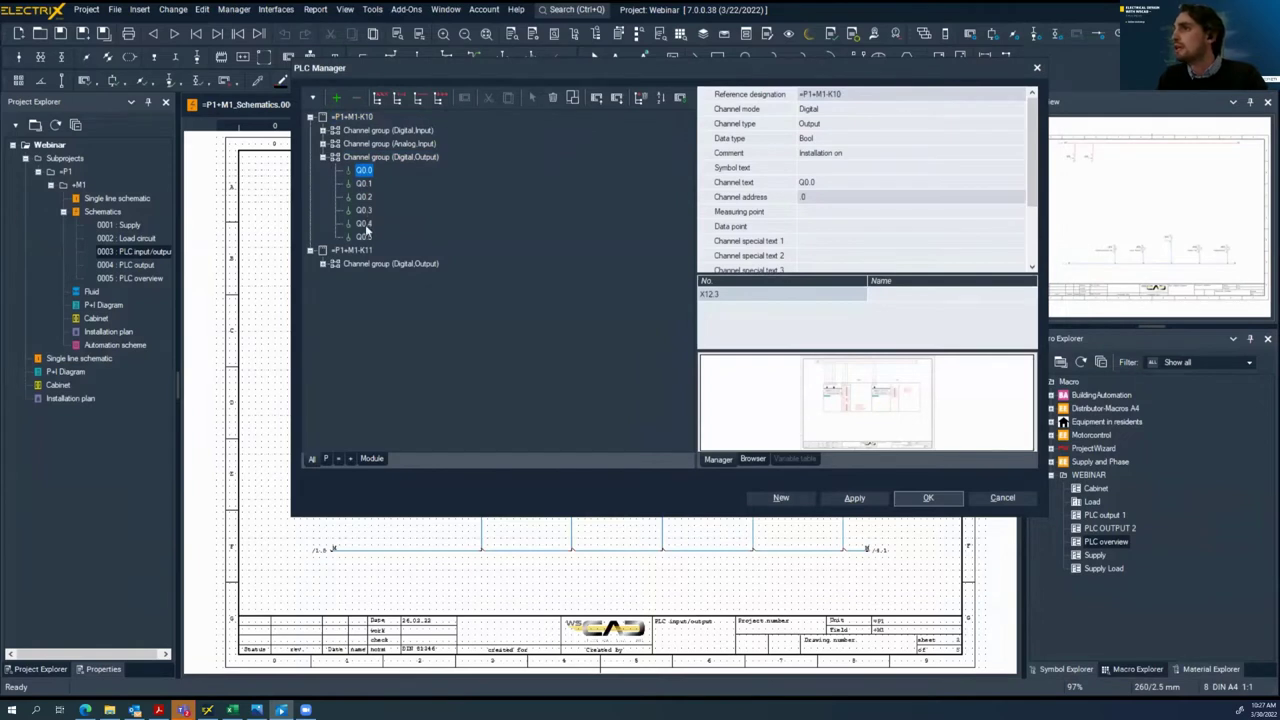
pyautogui.click(364, 224)
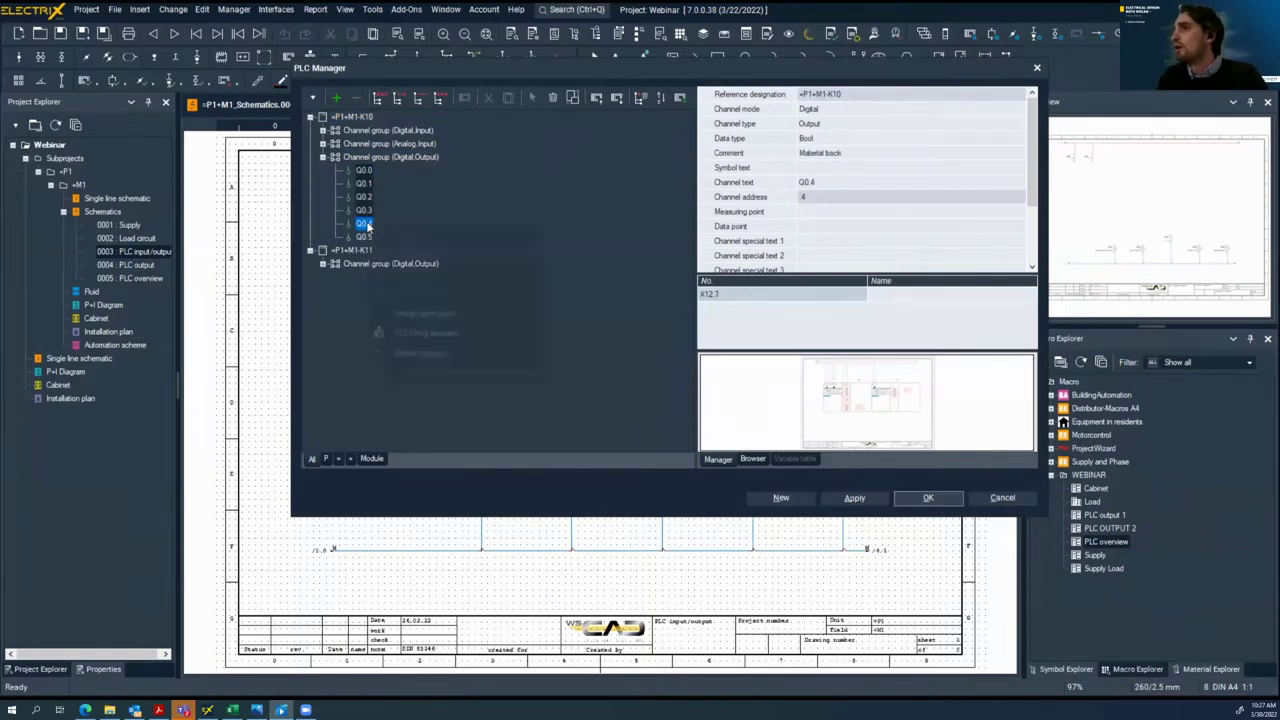
pyautogui.rightClick(368, 227)
pyautogui.click(430, 334)
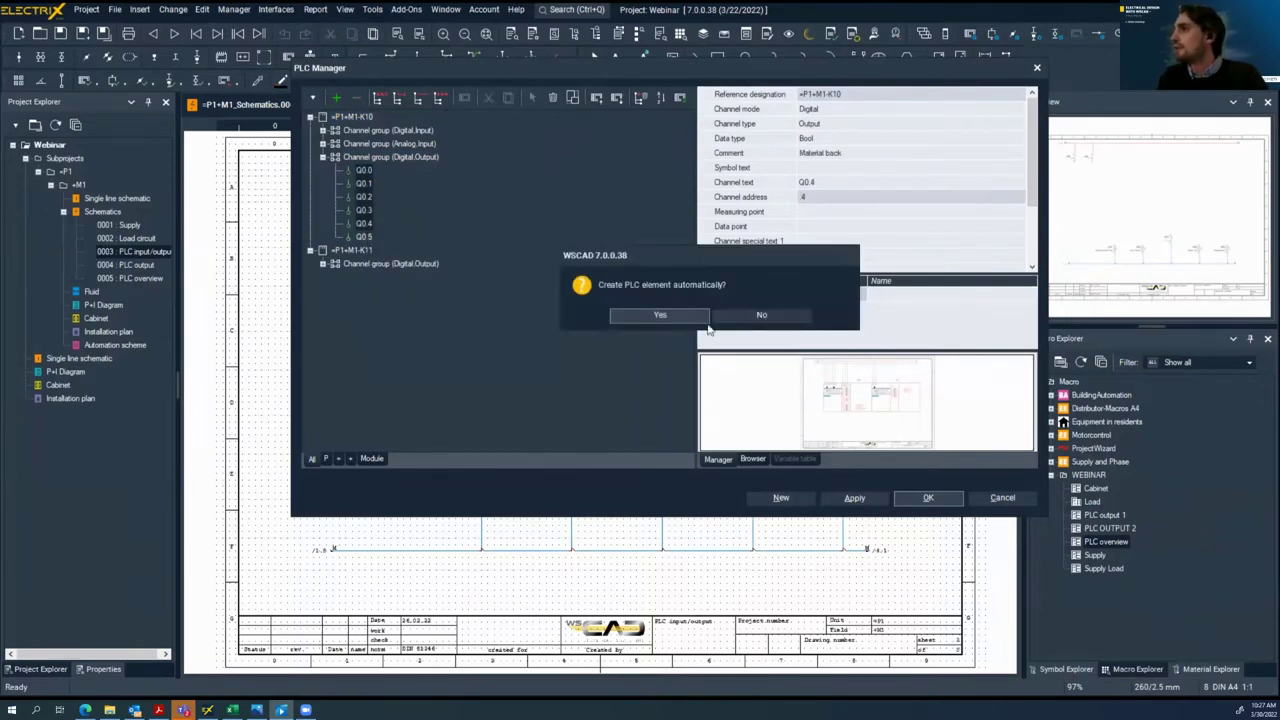
pyautogui.click(672, 316)
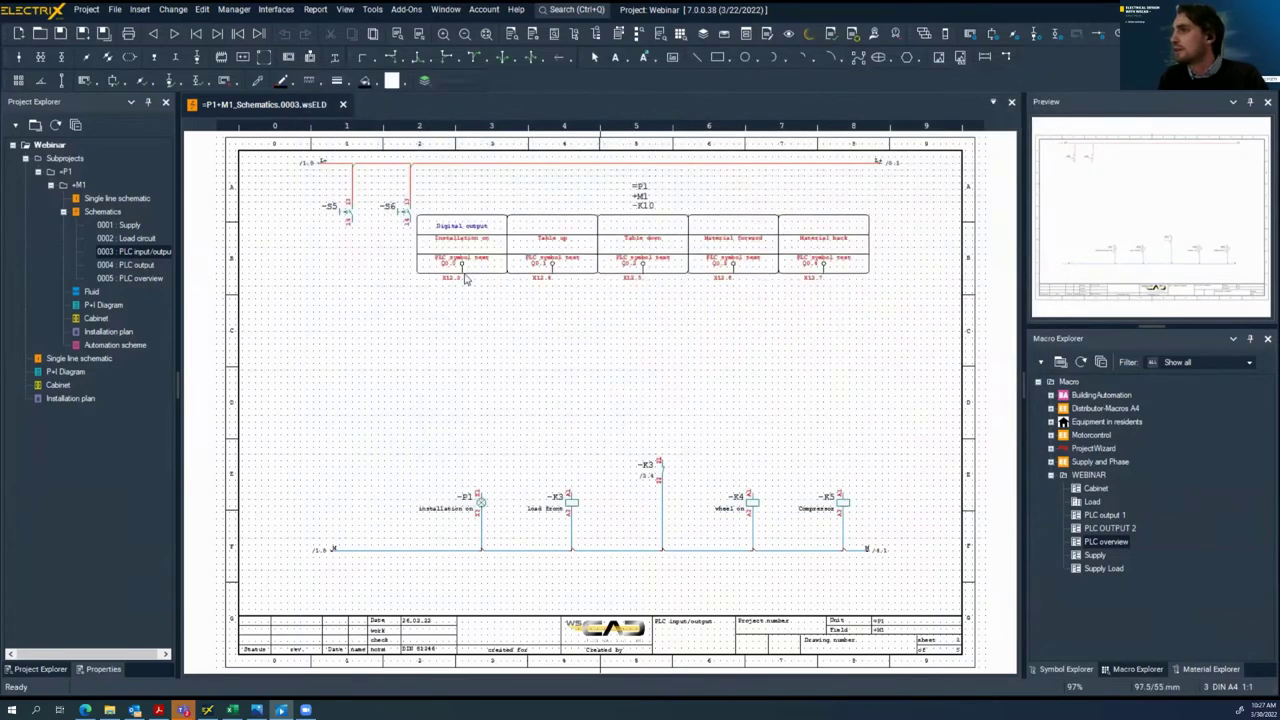
pyautogui.click(482, 287)
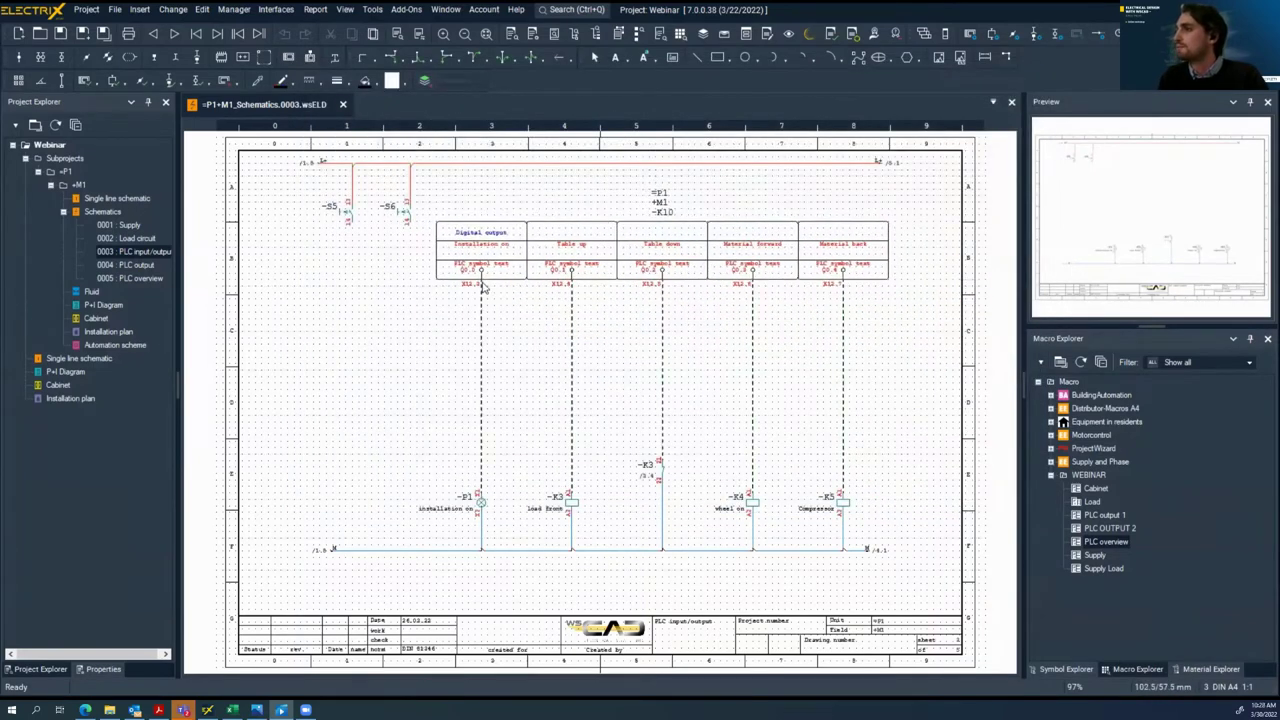
pyautogui.click(484, 265)
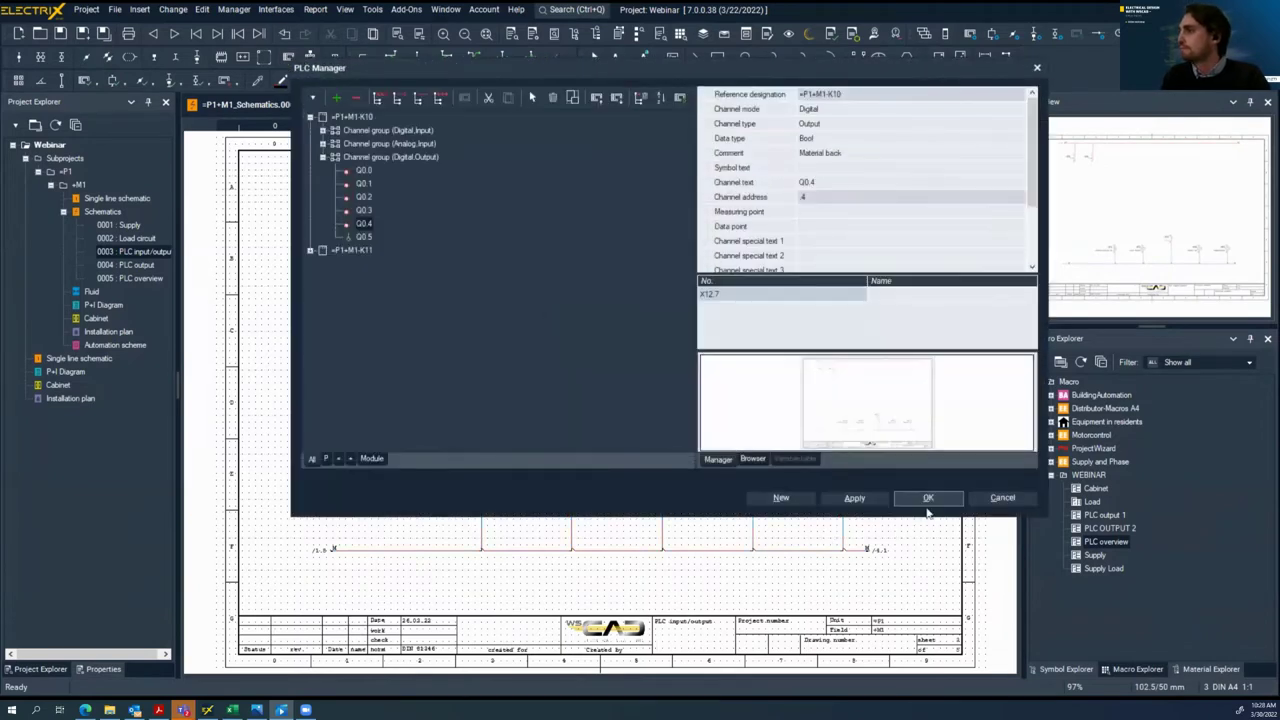
pyautogui.click(929, 499)
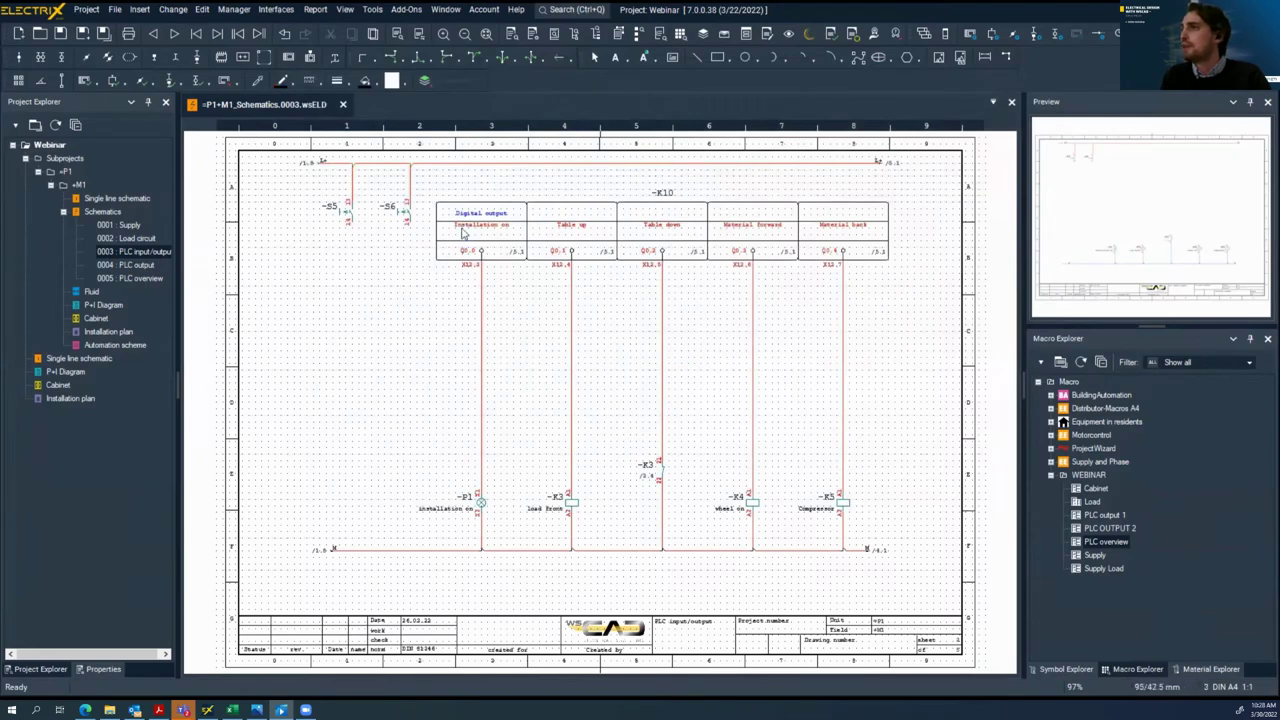
# On page 0004, place a K11 output block for Q1.0–Q1.3 above the valves
pyautogui.doubleClick(125, 265)
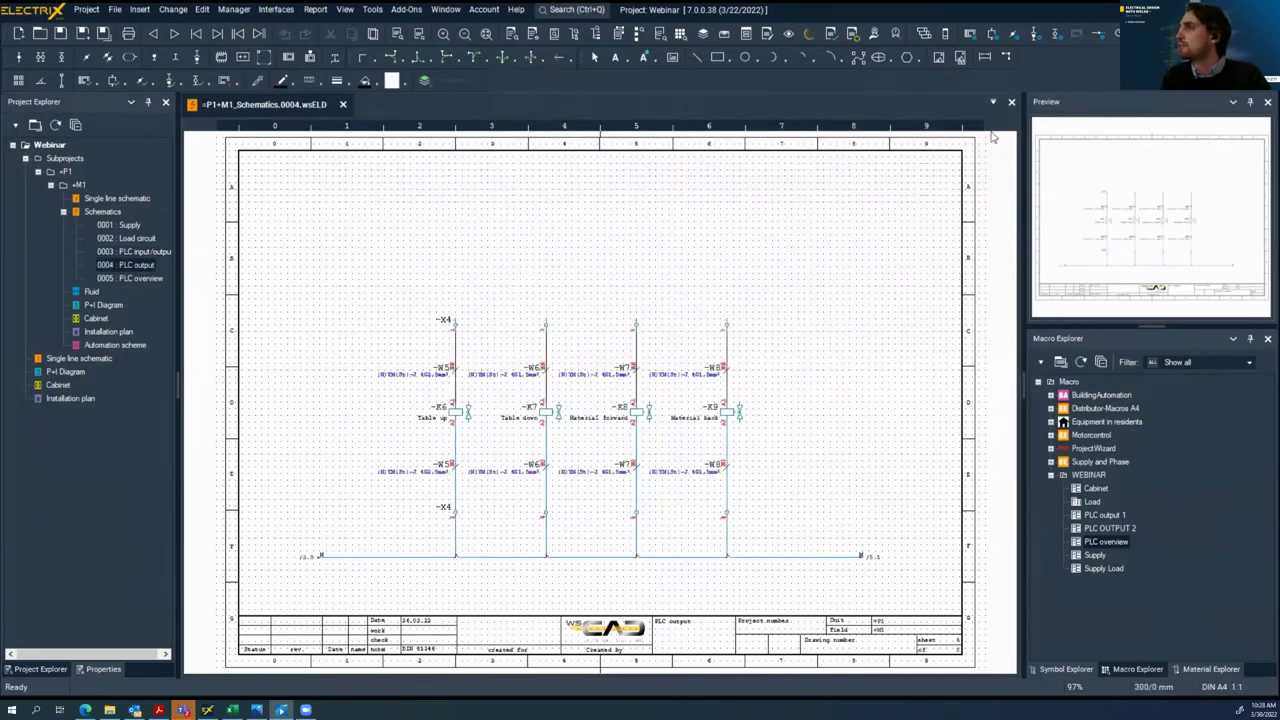
pyautogui.click(969, 35)
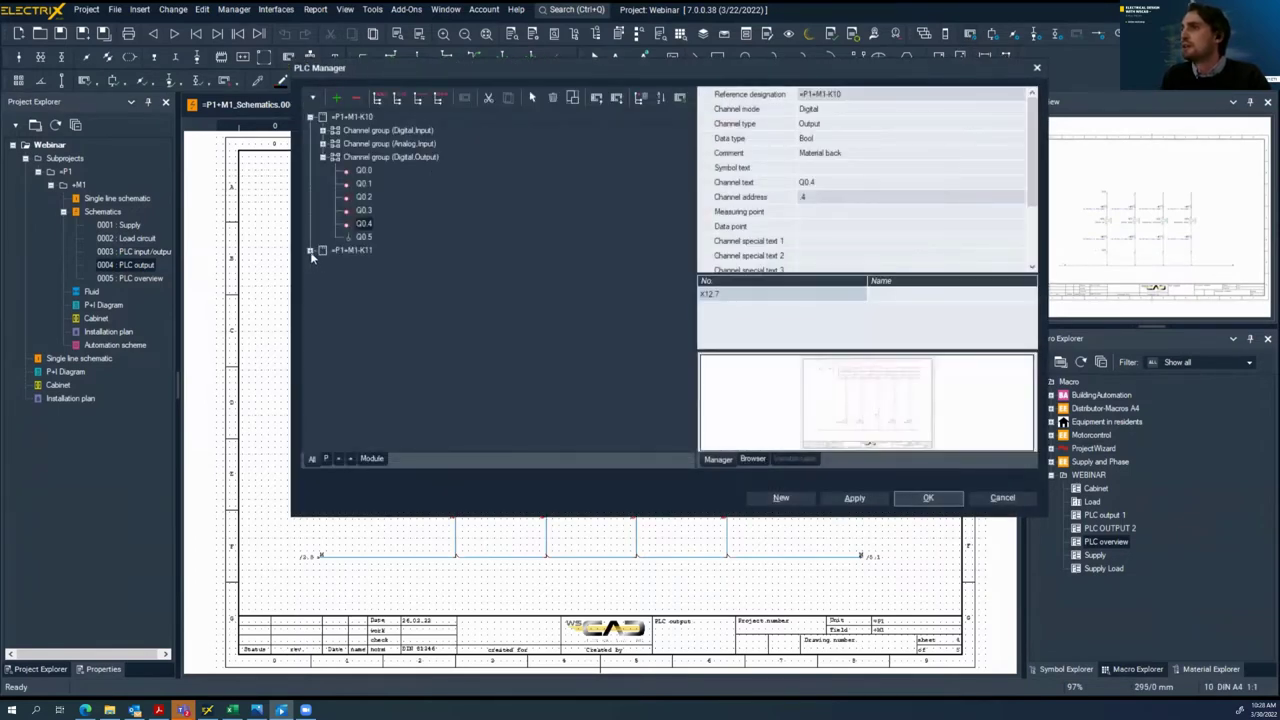
pyautogui.click(311, 252)
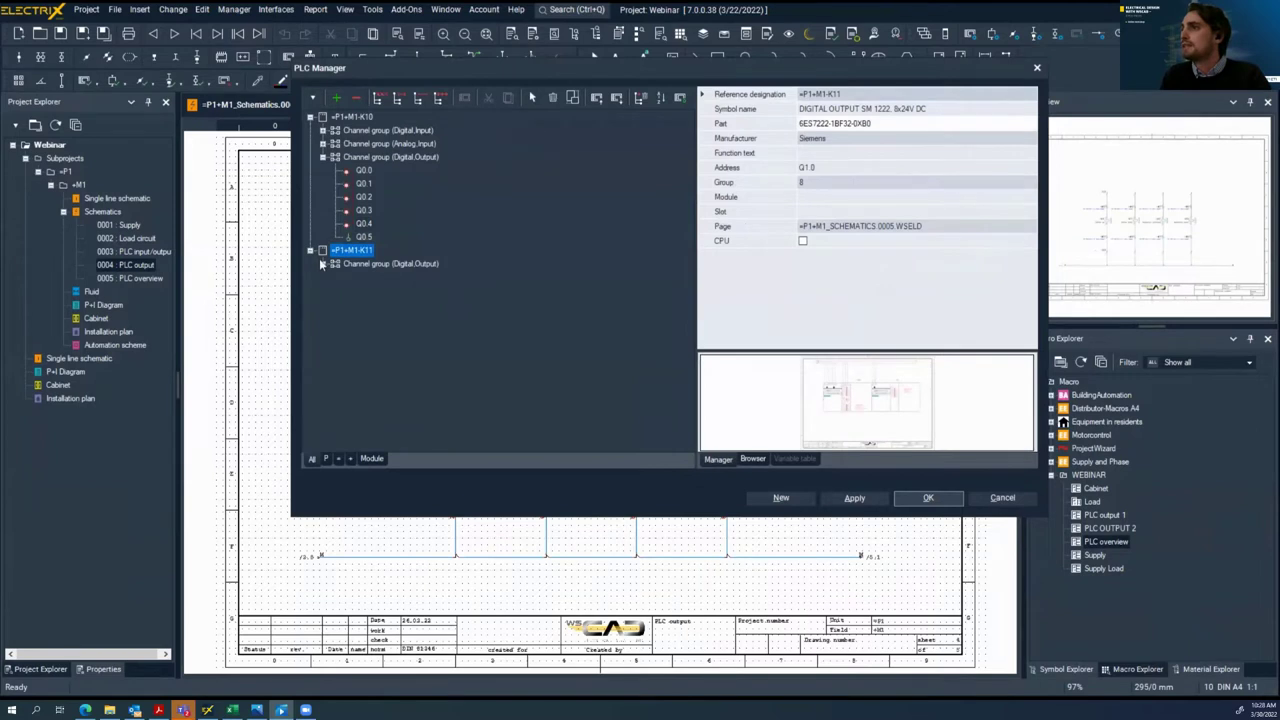
pyautogui.click(323, 263)
pyautogui.click(363, 276)
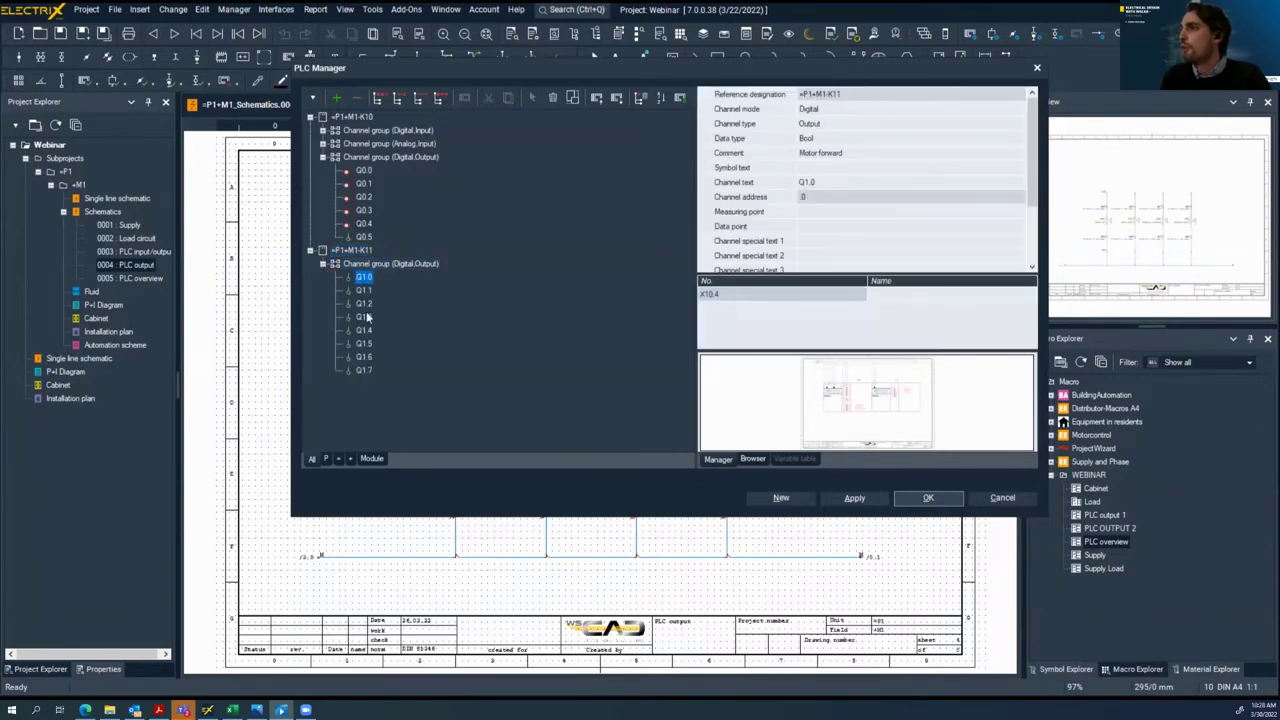
pyautogui.click(364, 317)
pyautogui.rightClick(366, 316)
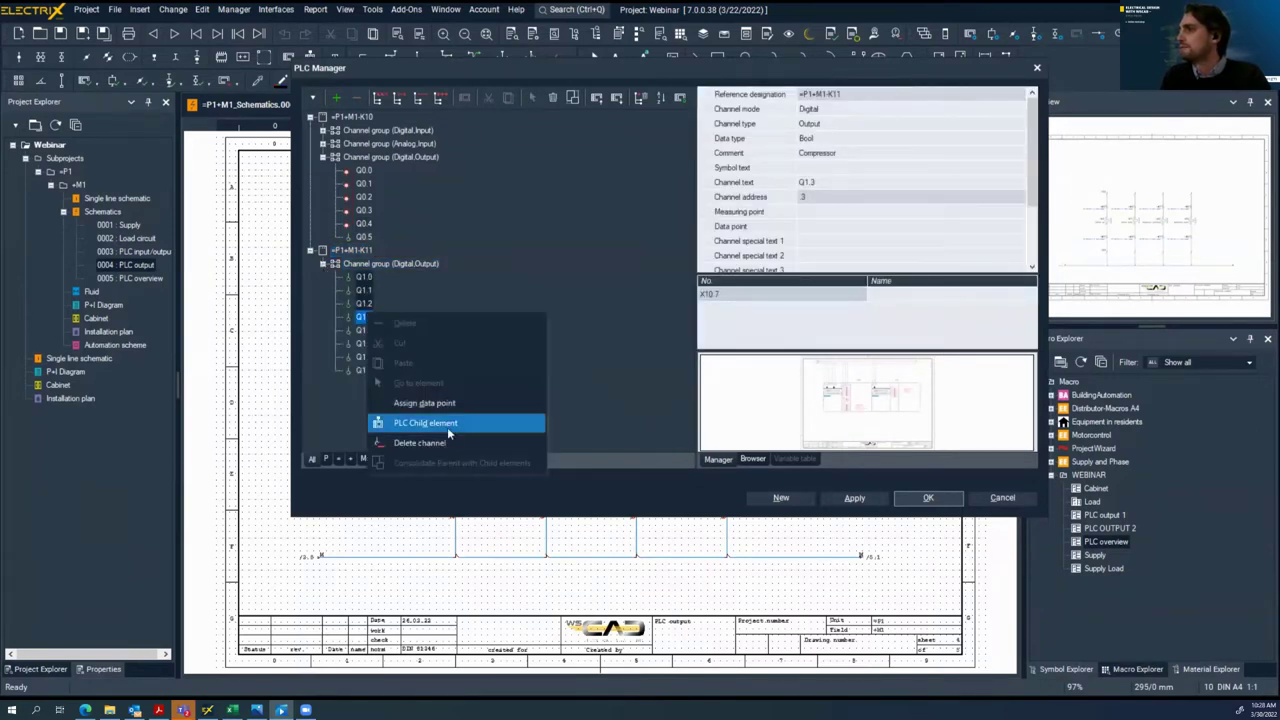
pyautogui.click(447, 425)
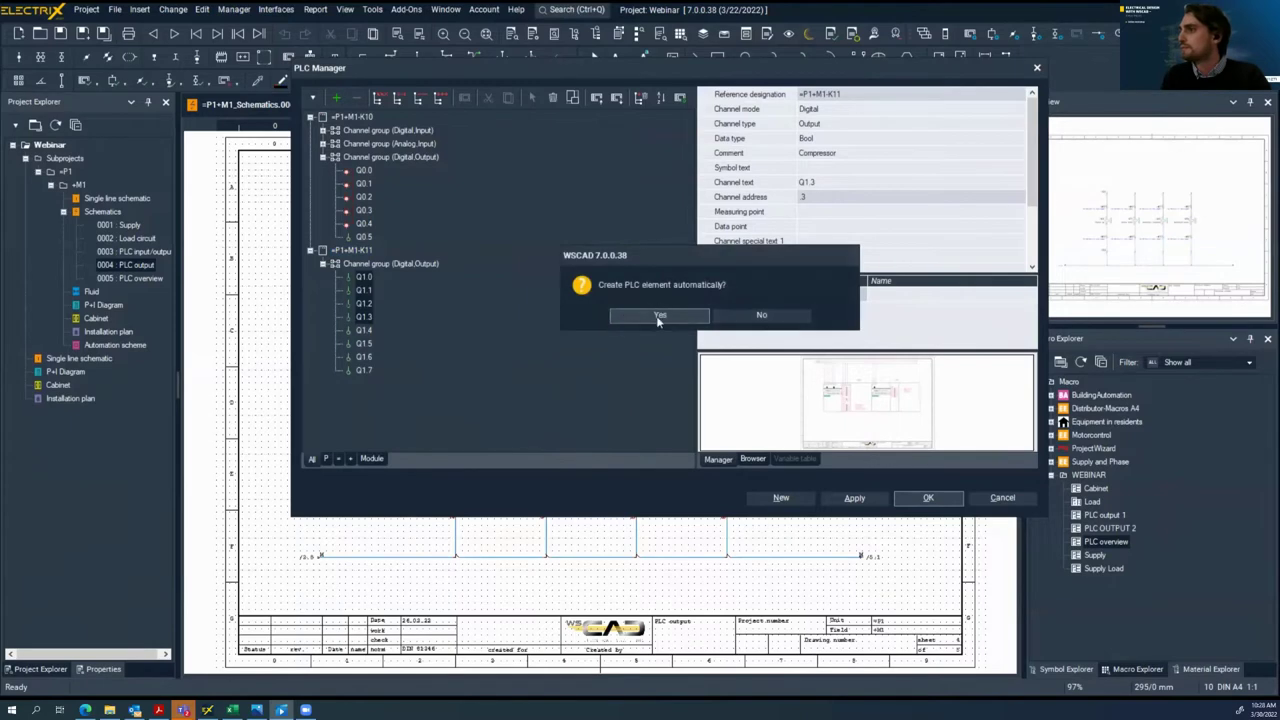
pyautogui.click(659, 316)
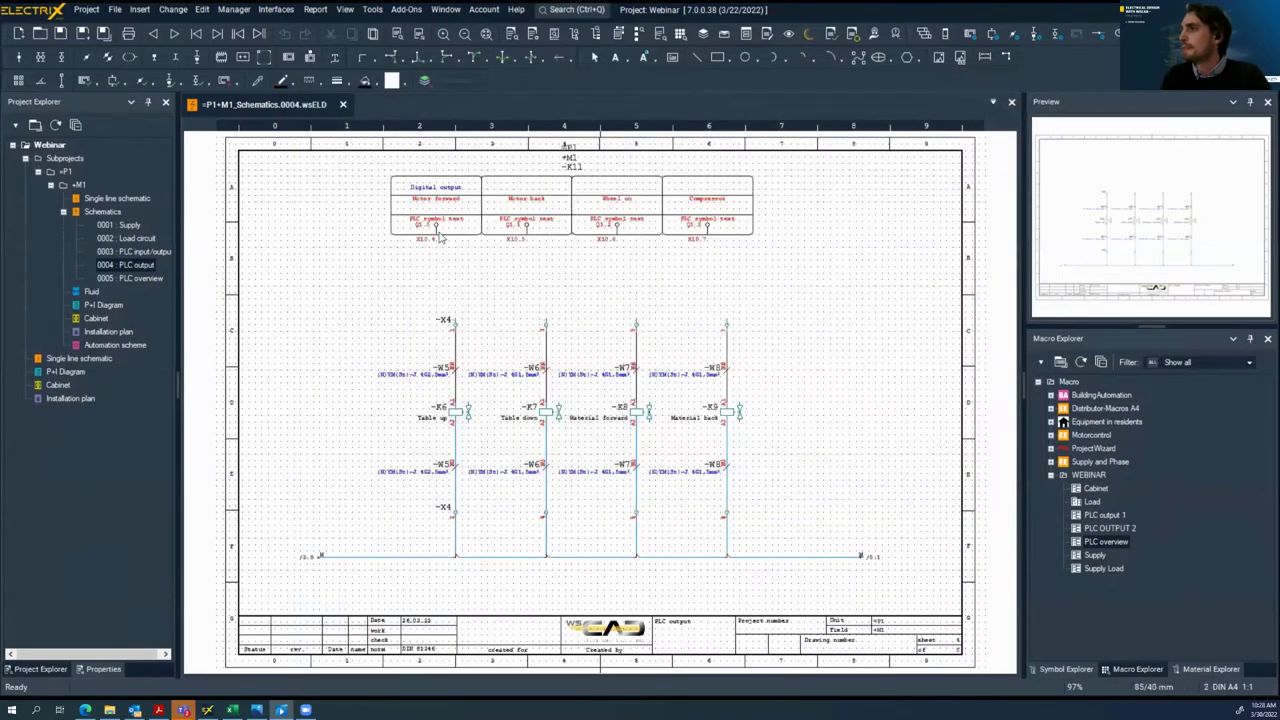
pyautogui.click(456, 262)
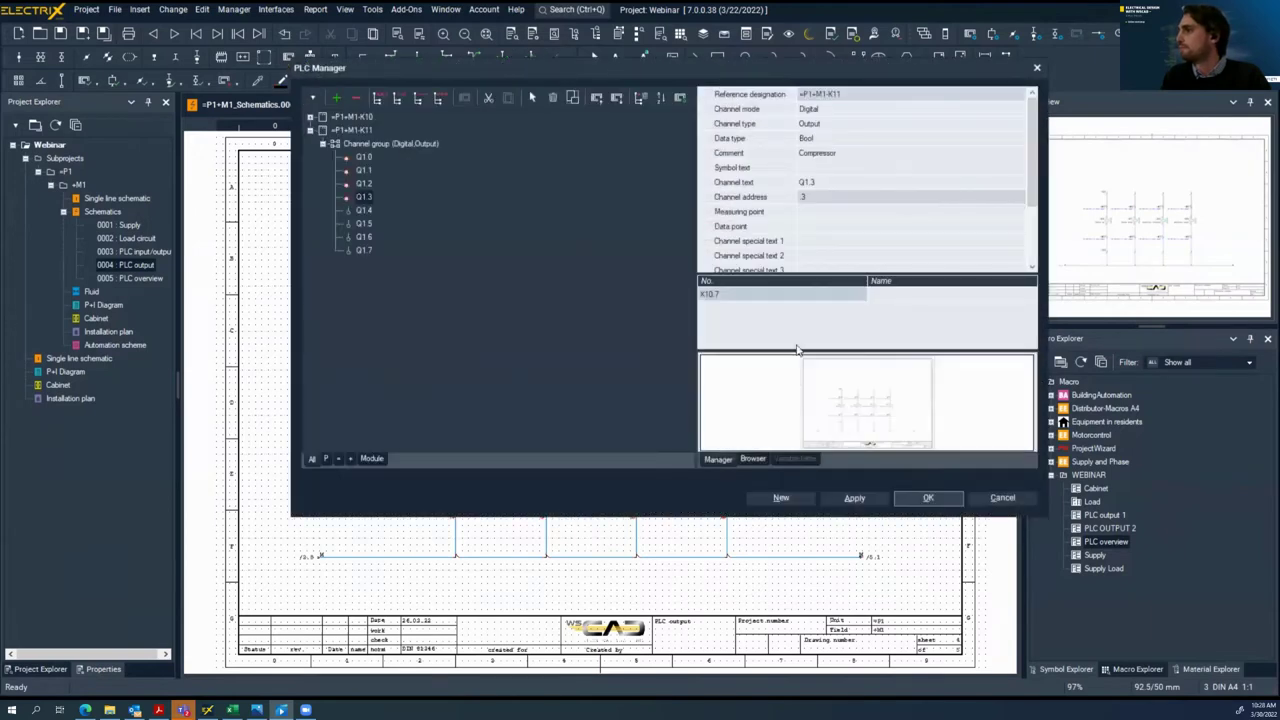
pyautogui.click(924, 497)
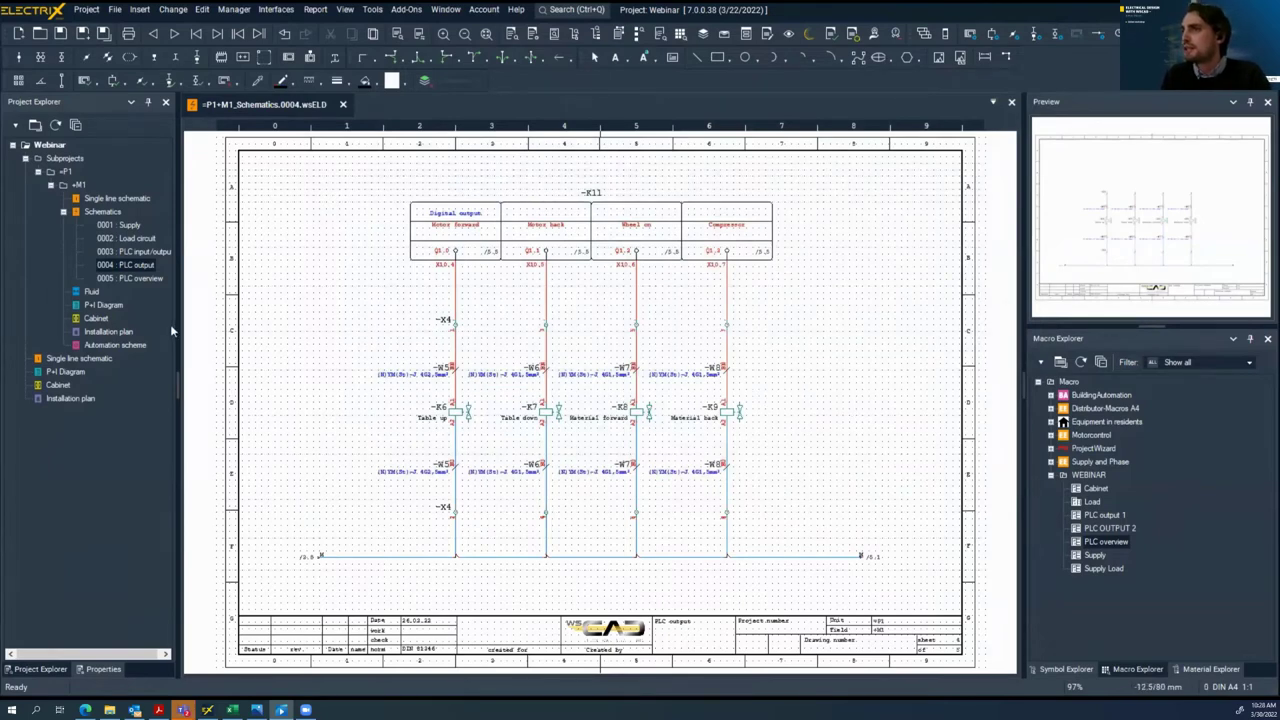
# Create blank page 0001 in the Fluid folder through New page... and confirm
pyautogui.doubleClick(152, 280)
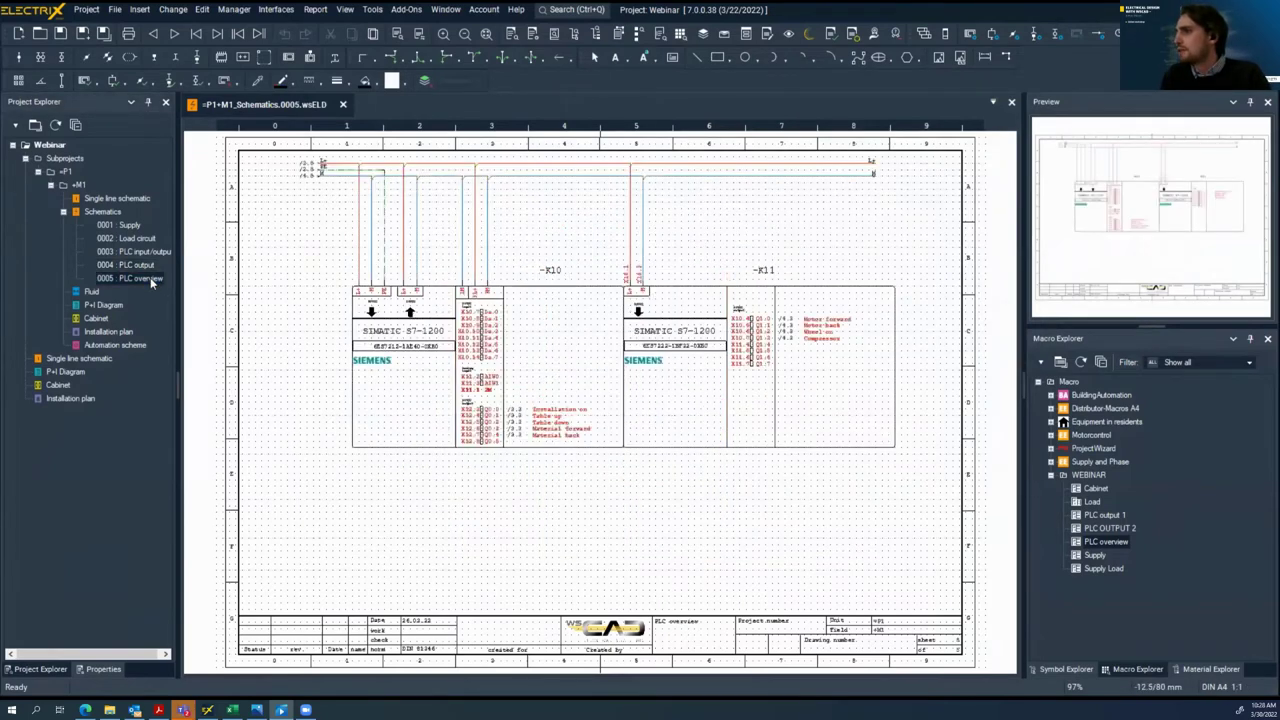
pyautogui.click(92, 293)
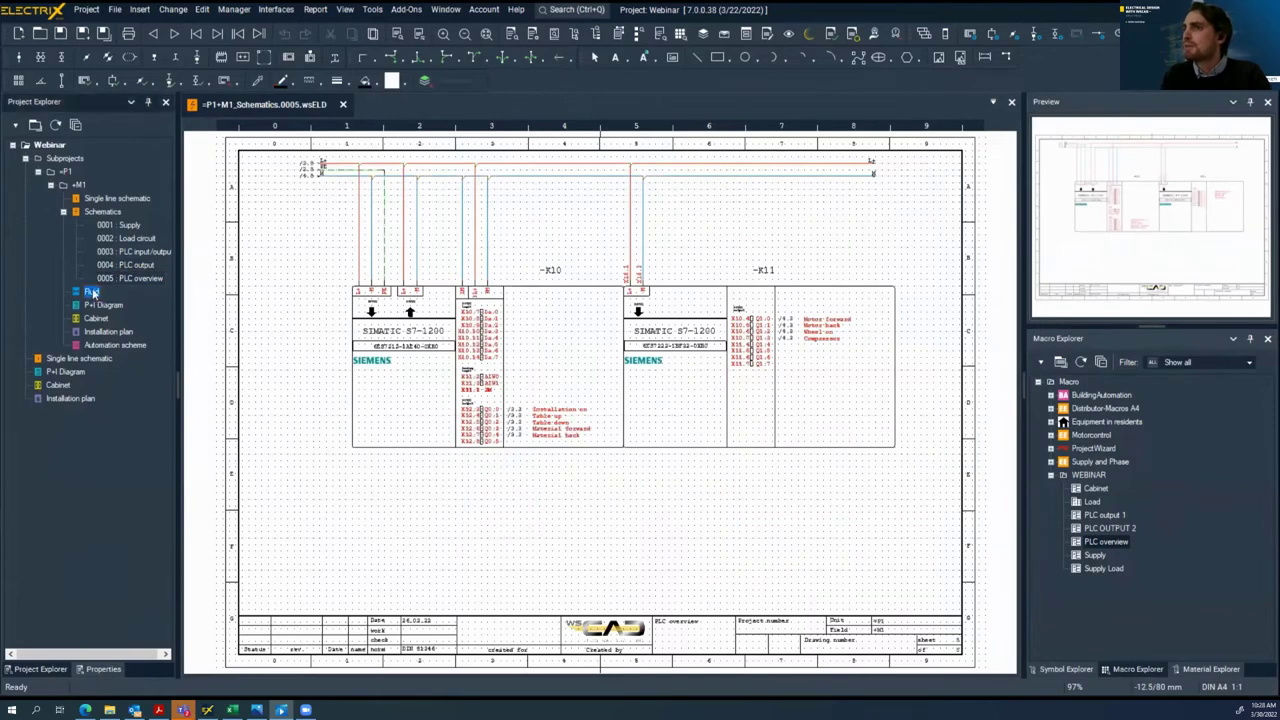
pyautogui.rightClick(93, 292)
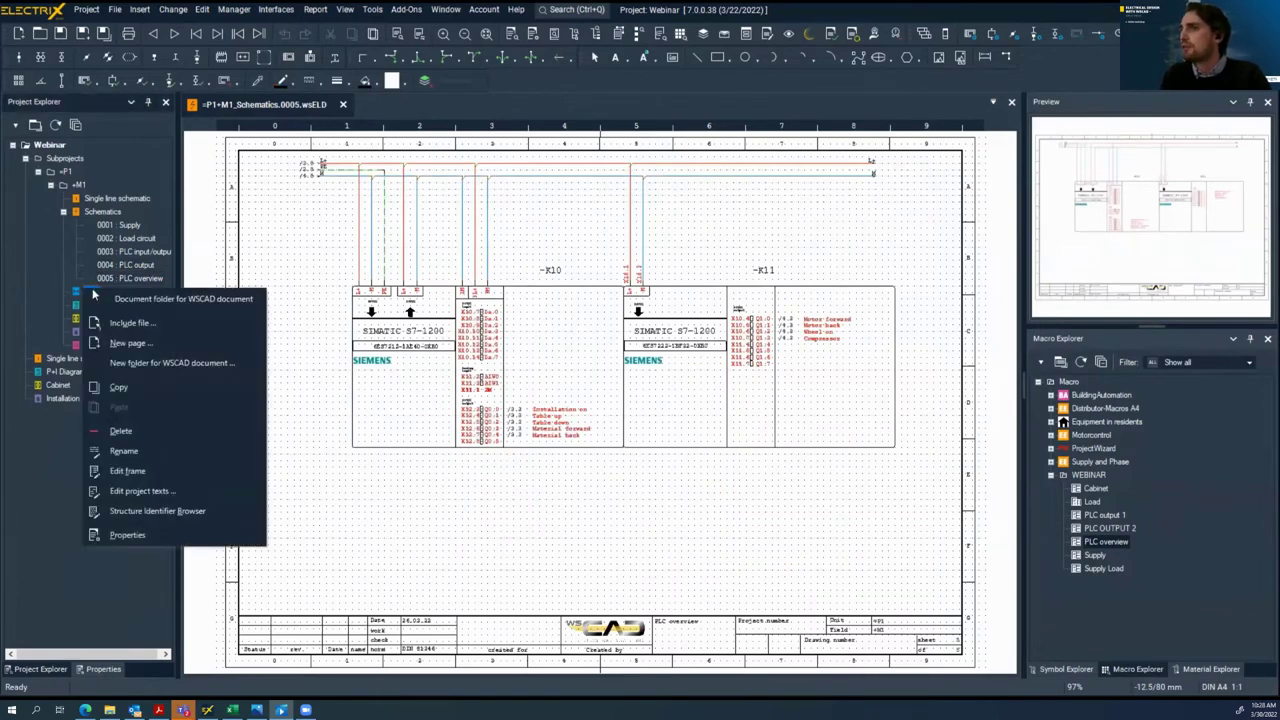
pyautogui.click(127, 343)
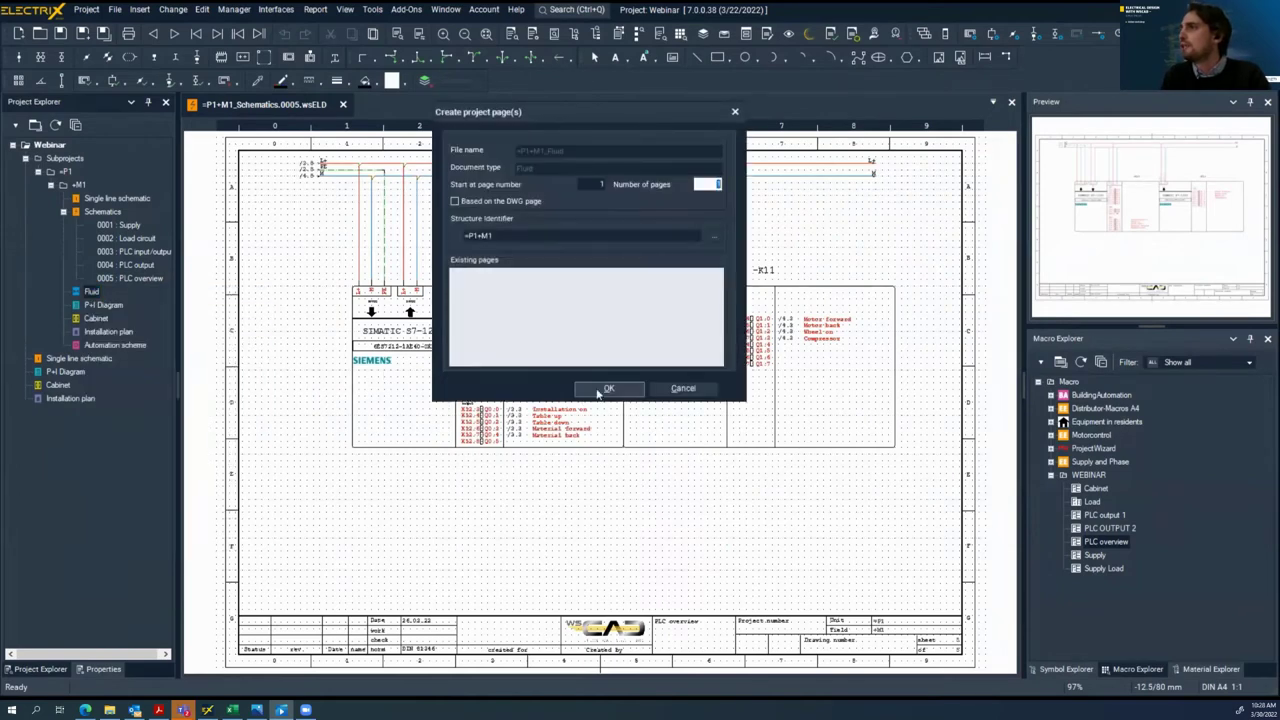
pyautogui.click(603, 391)
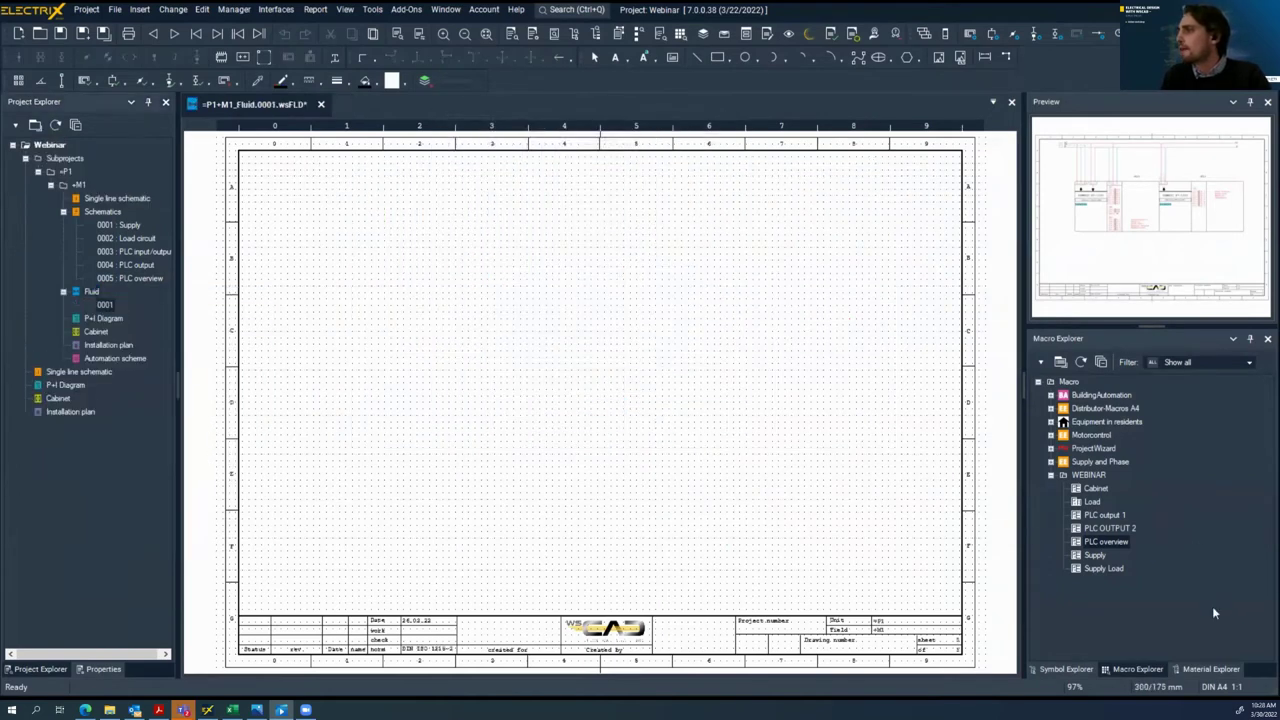
# Drag solenoid valves =P1+M1-K6 and =P1+M1-K7 from Material Explorer onto the fluid page
pyautogui.click(1212, 669)
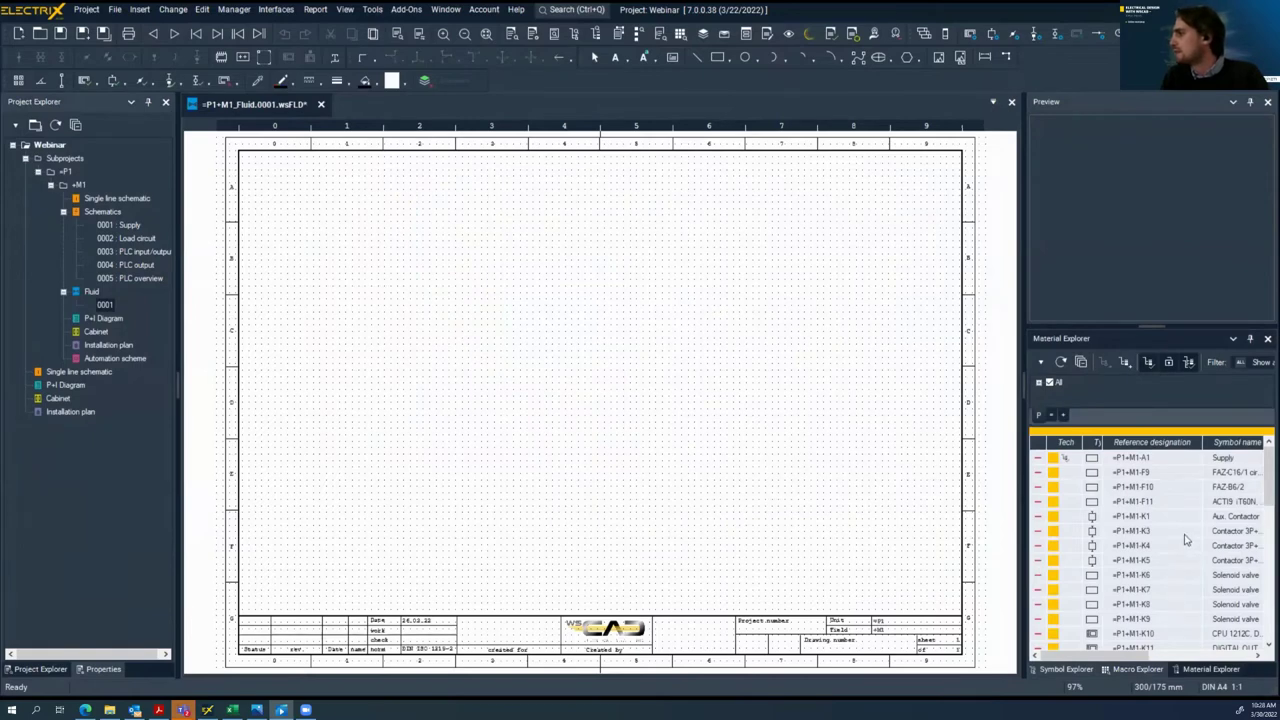
pyautogui.click(1155, 580)
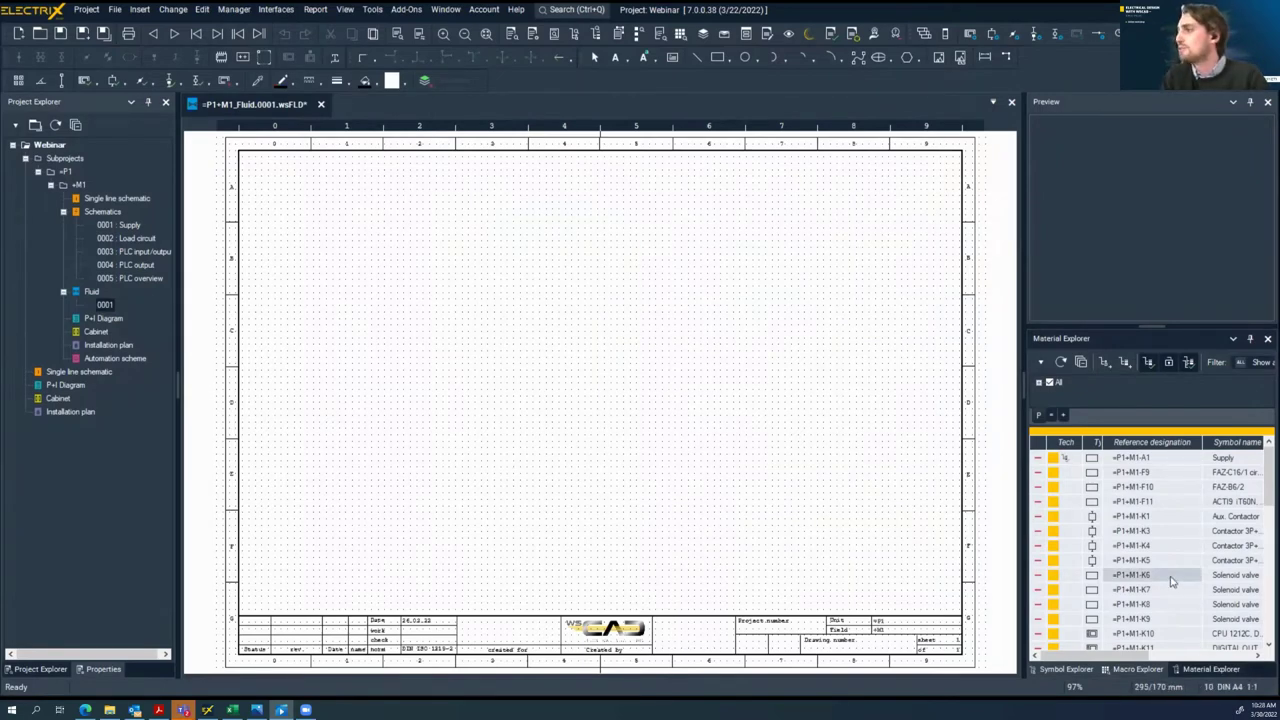
pyautogui.moveTo(698, 402); pyautogui.dragTo(415, 322)
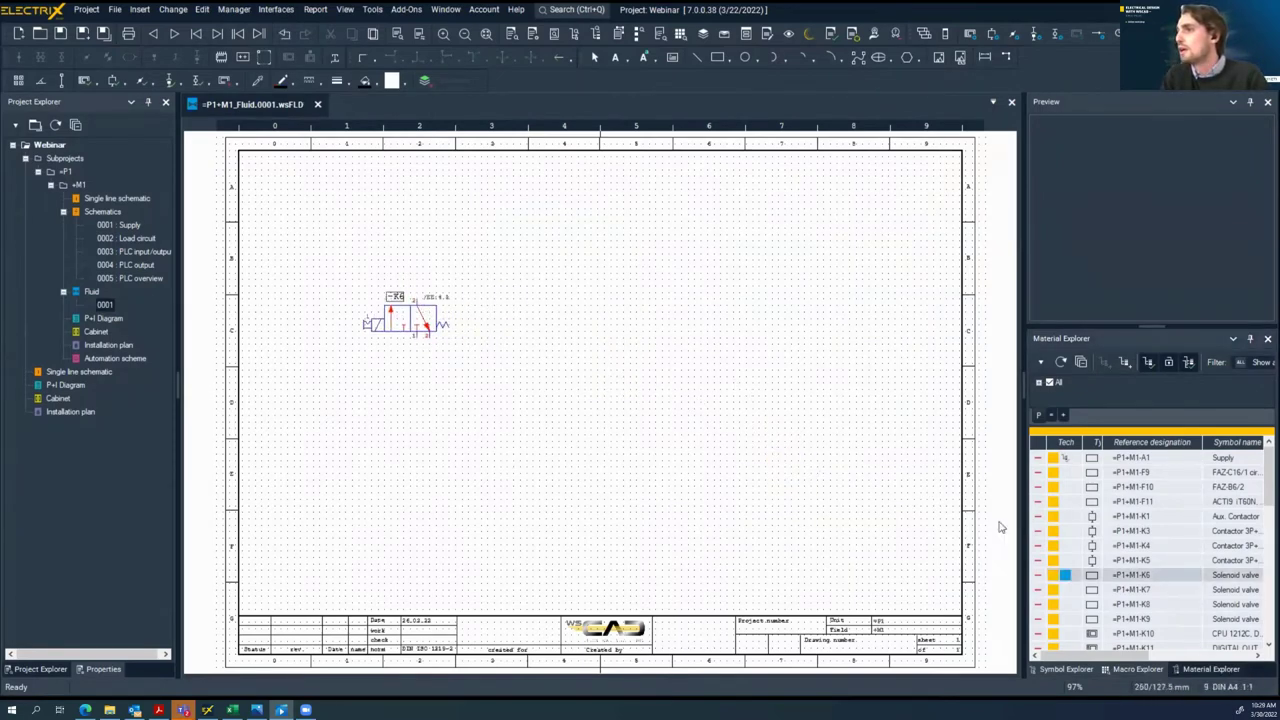
pyautogui.moveTo(1130, 588); pyautogui.dragTo(592, 310)
# Verify -K6's cross-reference by jumping to its coil on page 0004 and back
pyautogui.scroll(2, 466, 349)
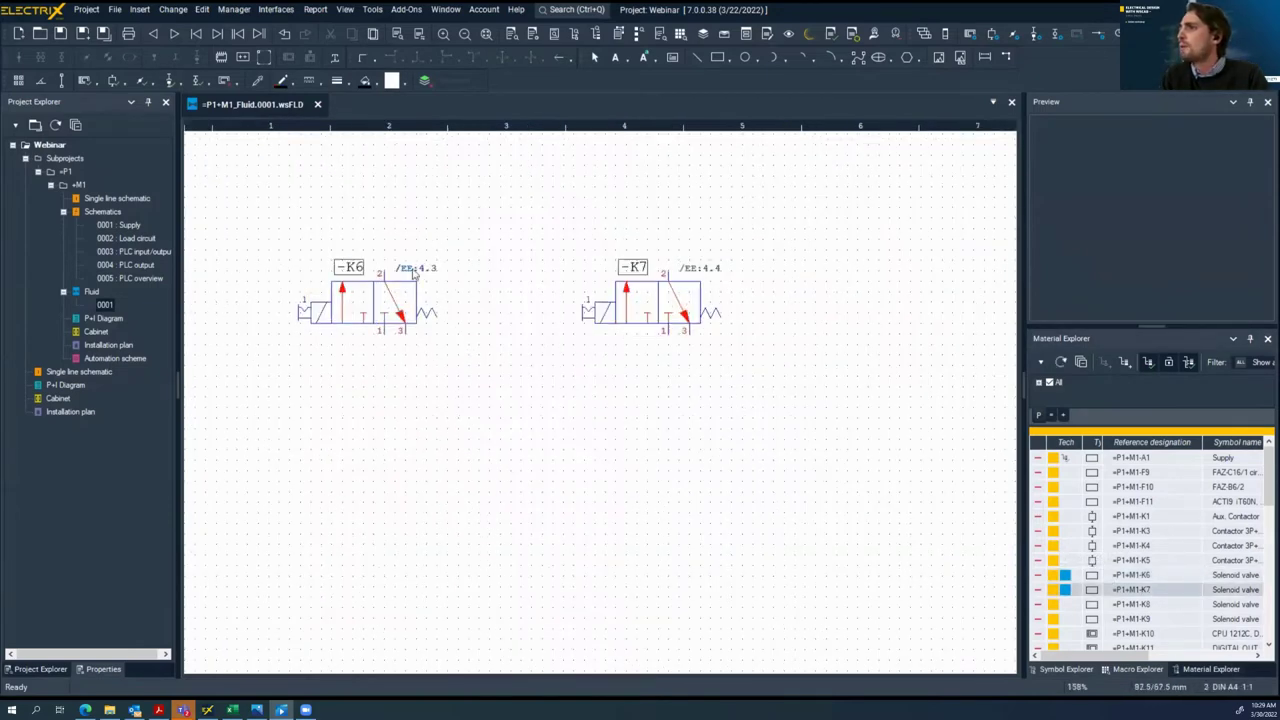
pyautogui.doubleClick(428, 272)
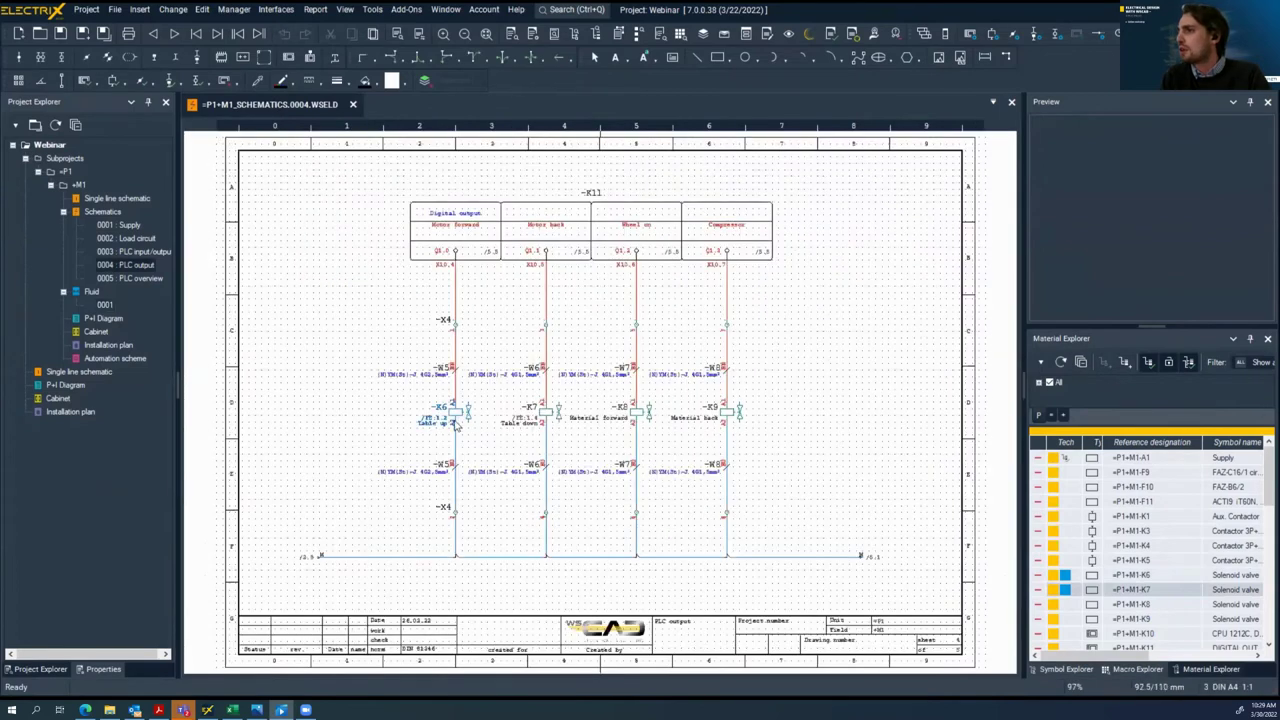
pyautogui.doubleClick(443, 422)
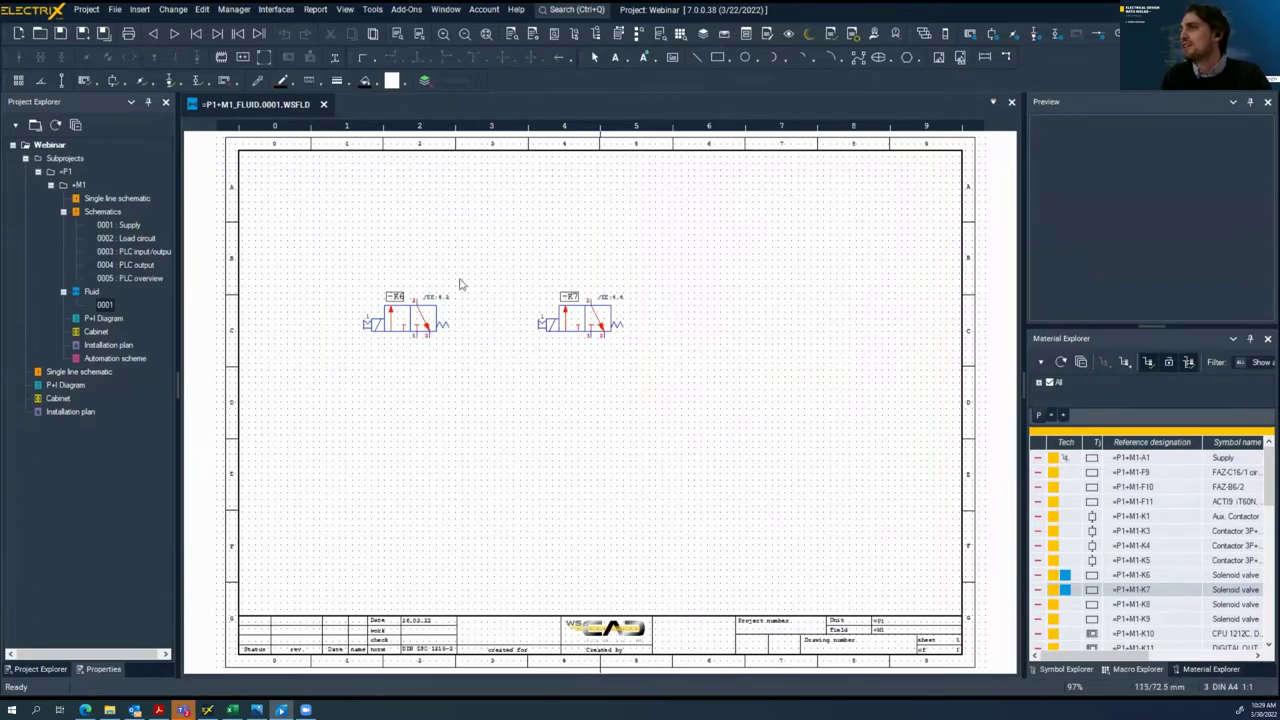
# Start Tools > Numbering > references, declining the project backup
pyautogui.click(372, 9)
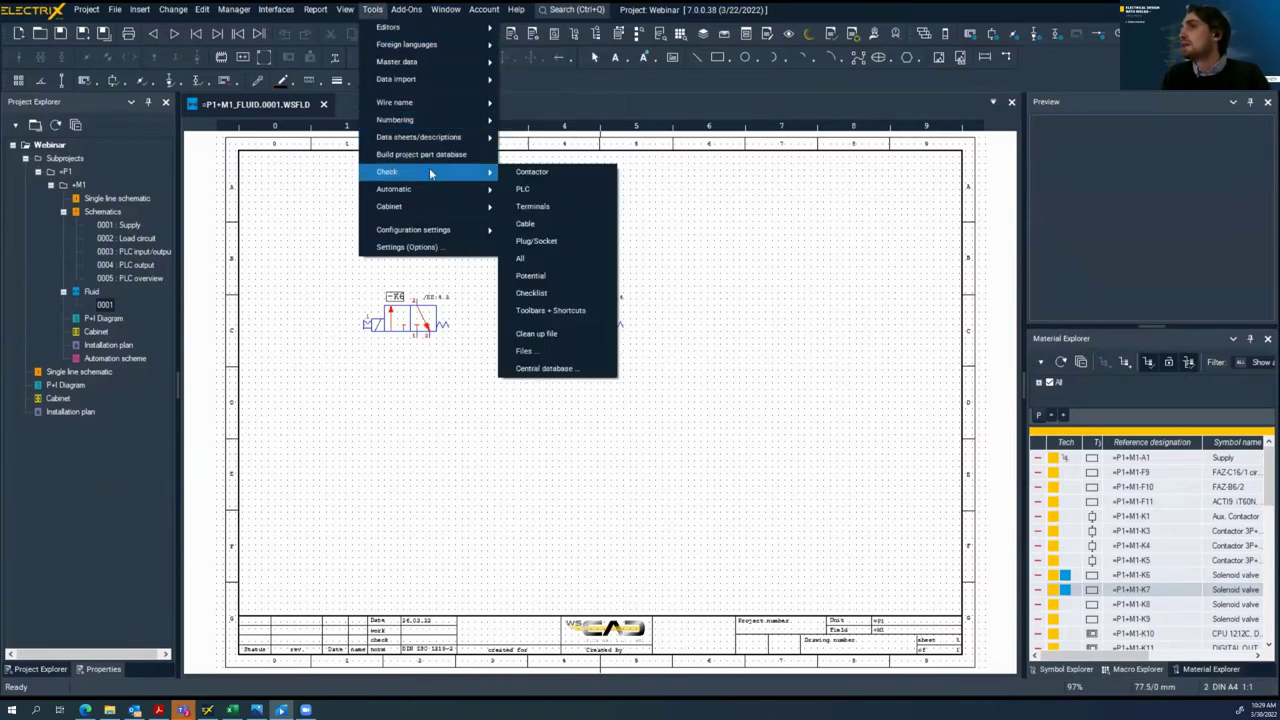
pyautogui.moveTo(437, 195)
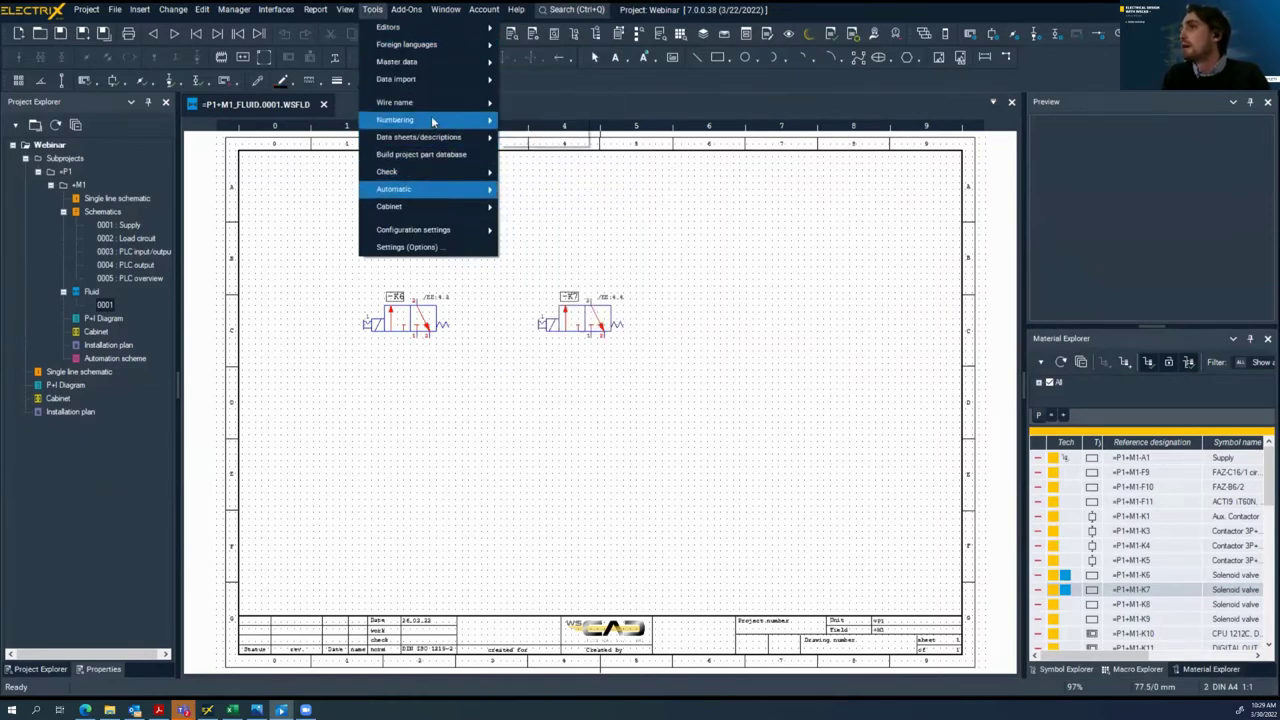
pyautogui.moveTo(437, 122)
pyautogui.click(540, 119)
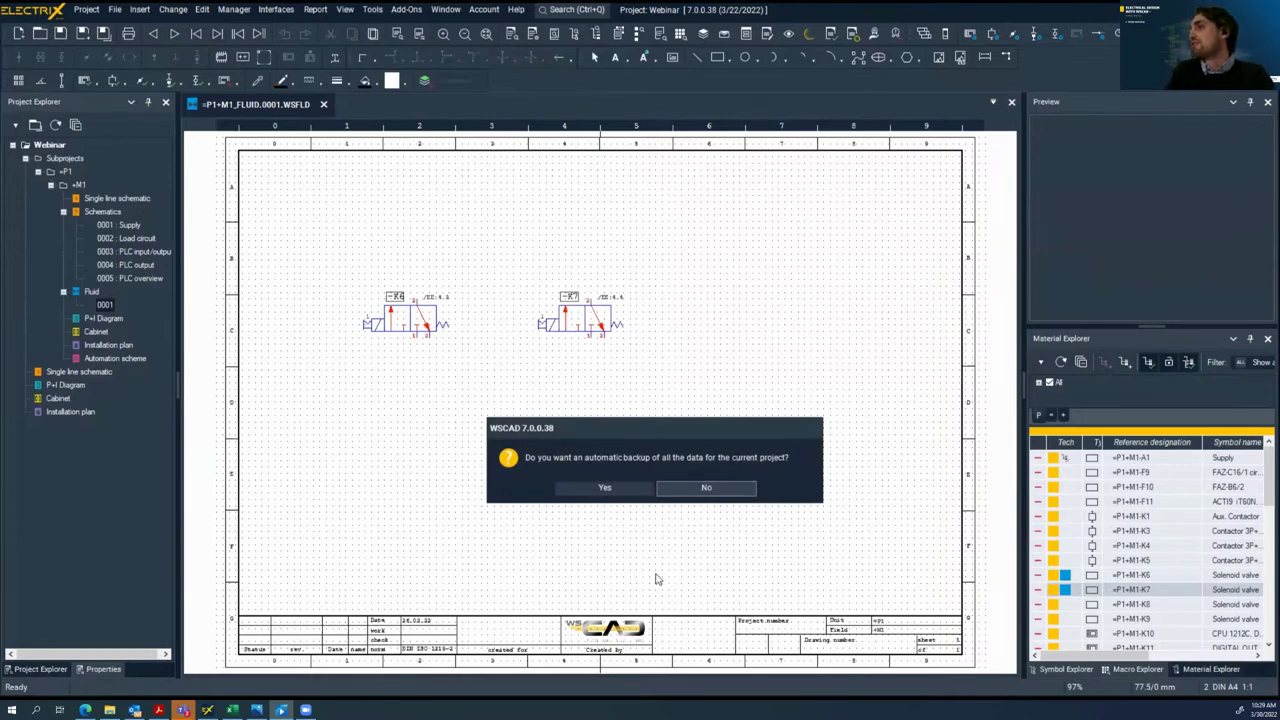
pyautogui.click(705, 488)
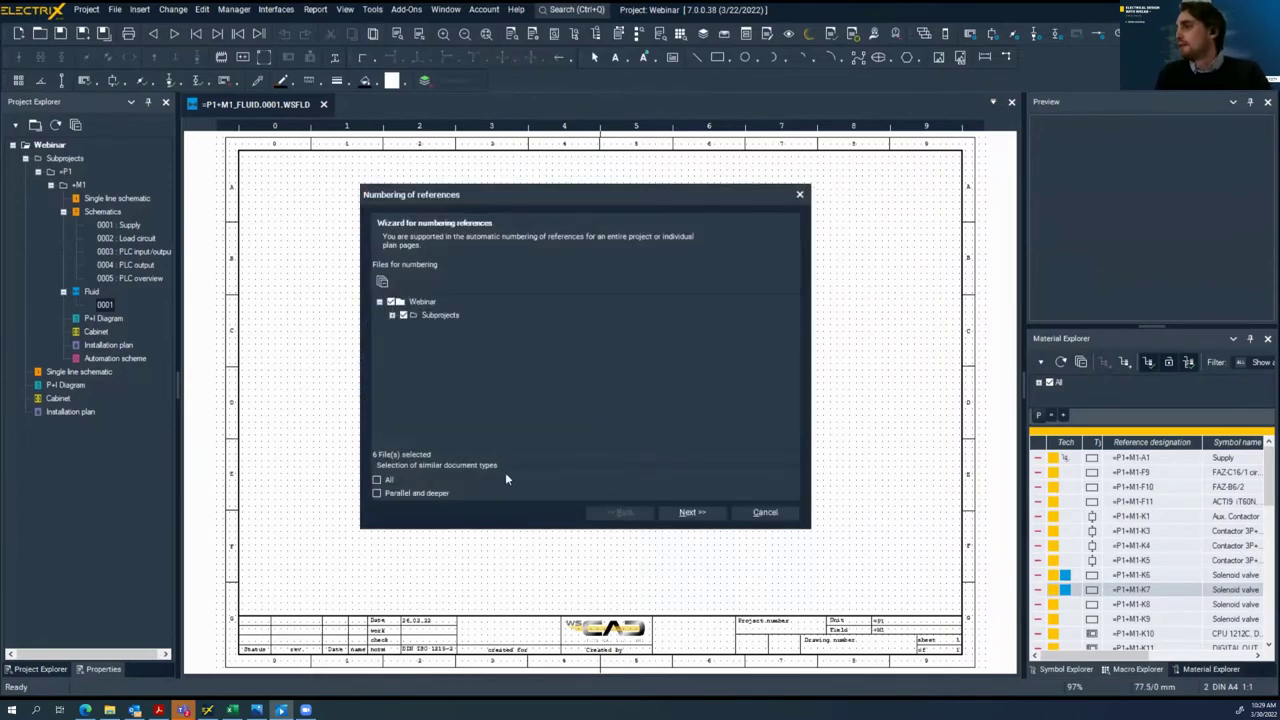
pyautogui.click(689, 514)
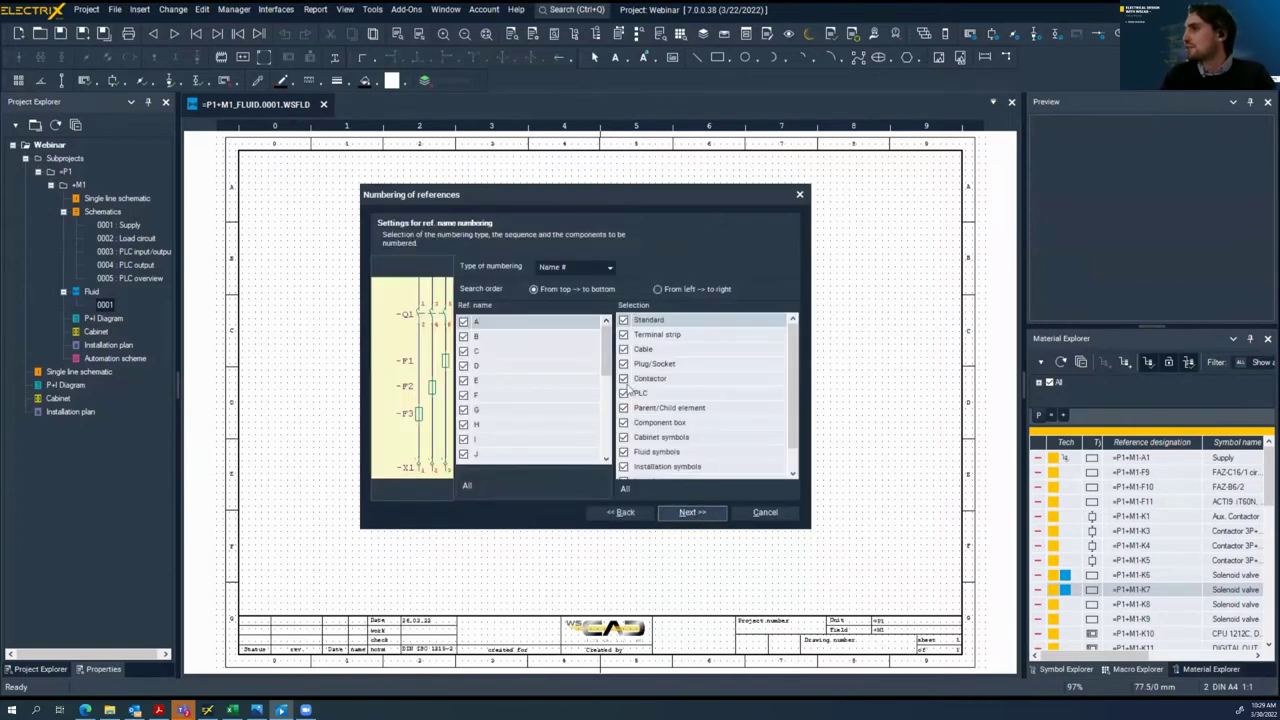
pyautogui.moveTo(791, 368)
pyautogui.mouseDown()
pyautogui.moveTo(791, 390)
pyautogui.moveTo(790, 361)
pyautogui.mouseUp()
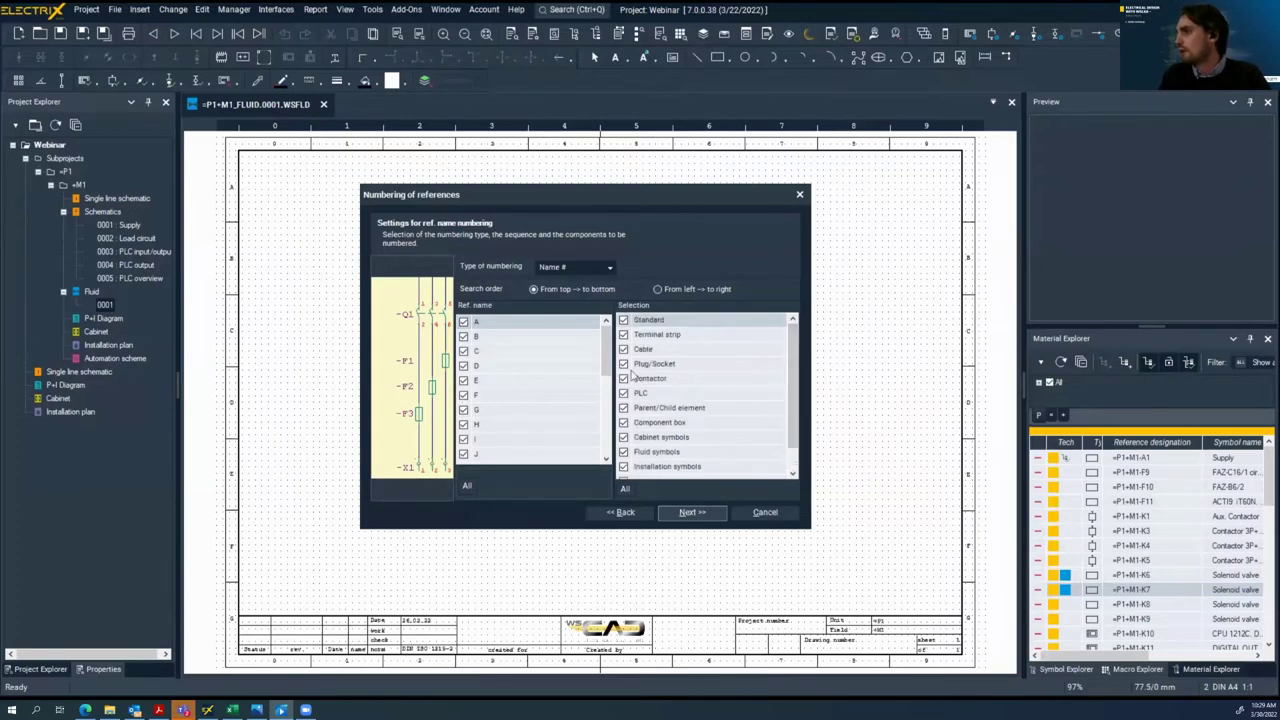
# Set the numbering type to 'Sheet name #' and run the renumbering to completion
pyautogui.click(598, 266)
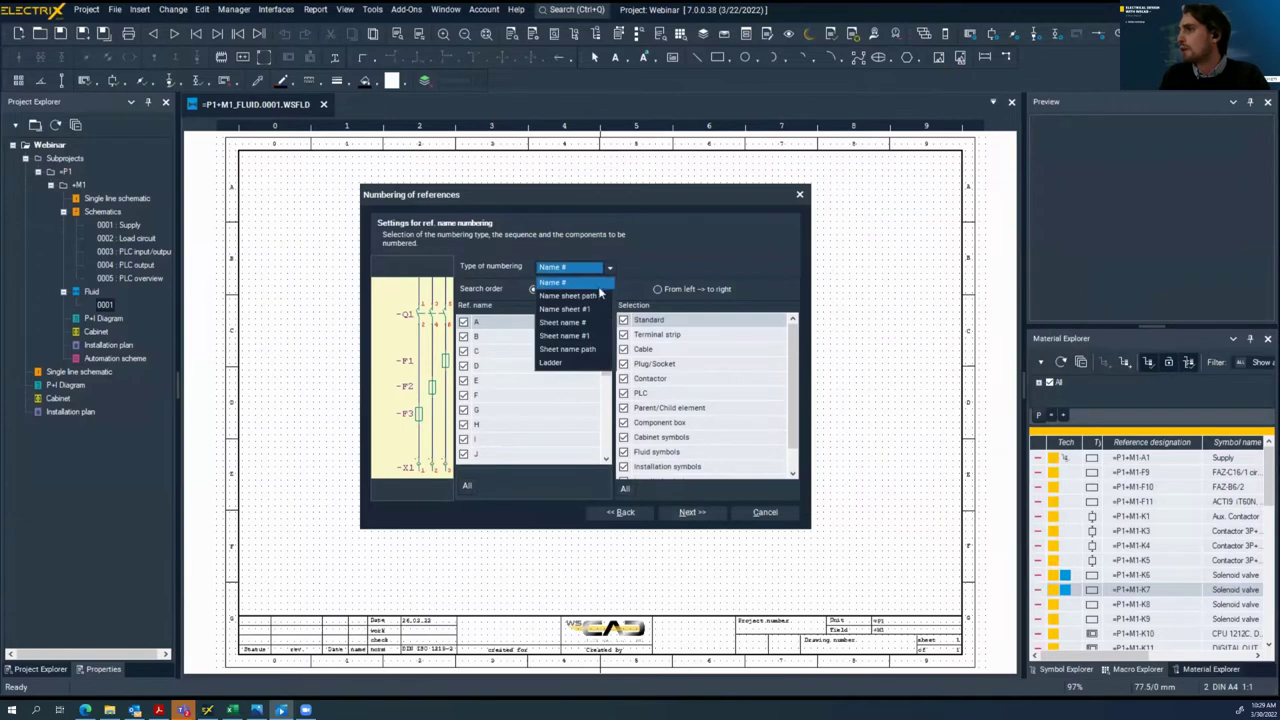
pyautogui.click(598, 294)
pyautogui.click(612, 268)
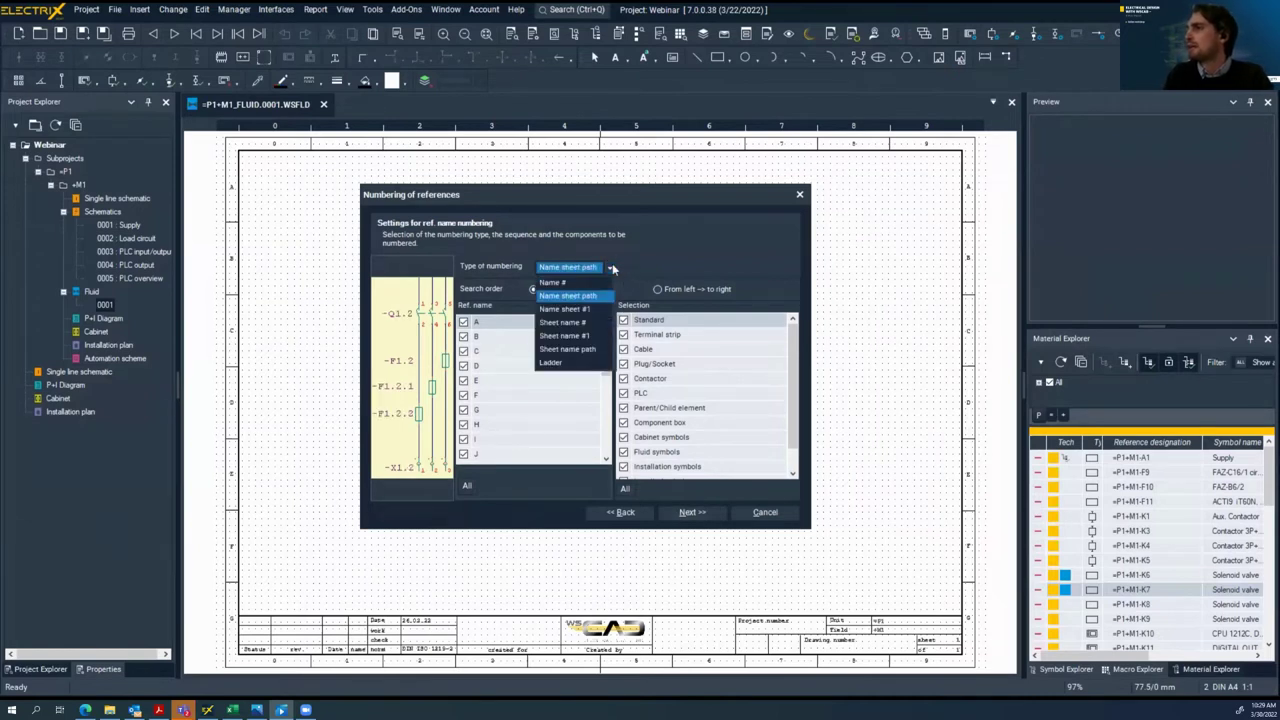
pyautogui.click(590, 309)
pyautogui.click(610, 268)
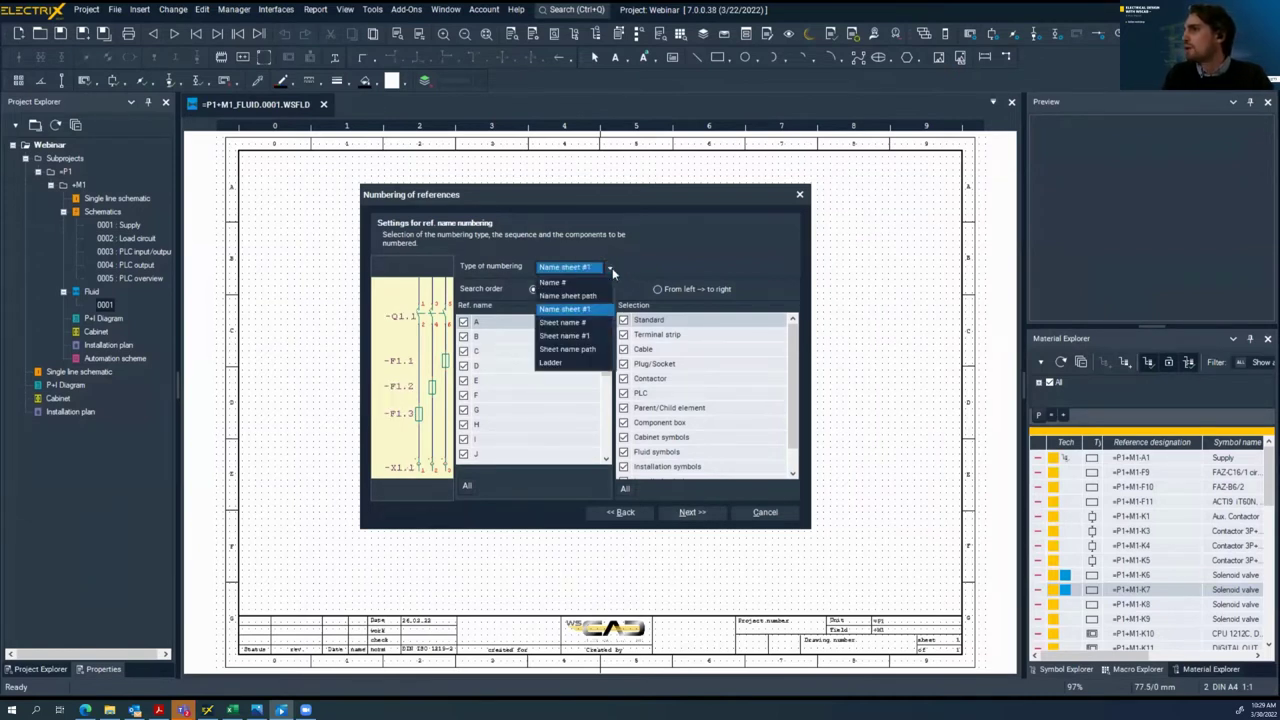
pyautogui.click(598, 322)
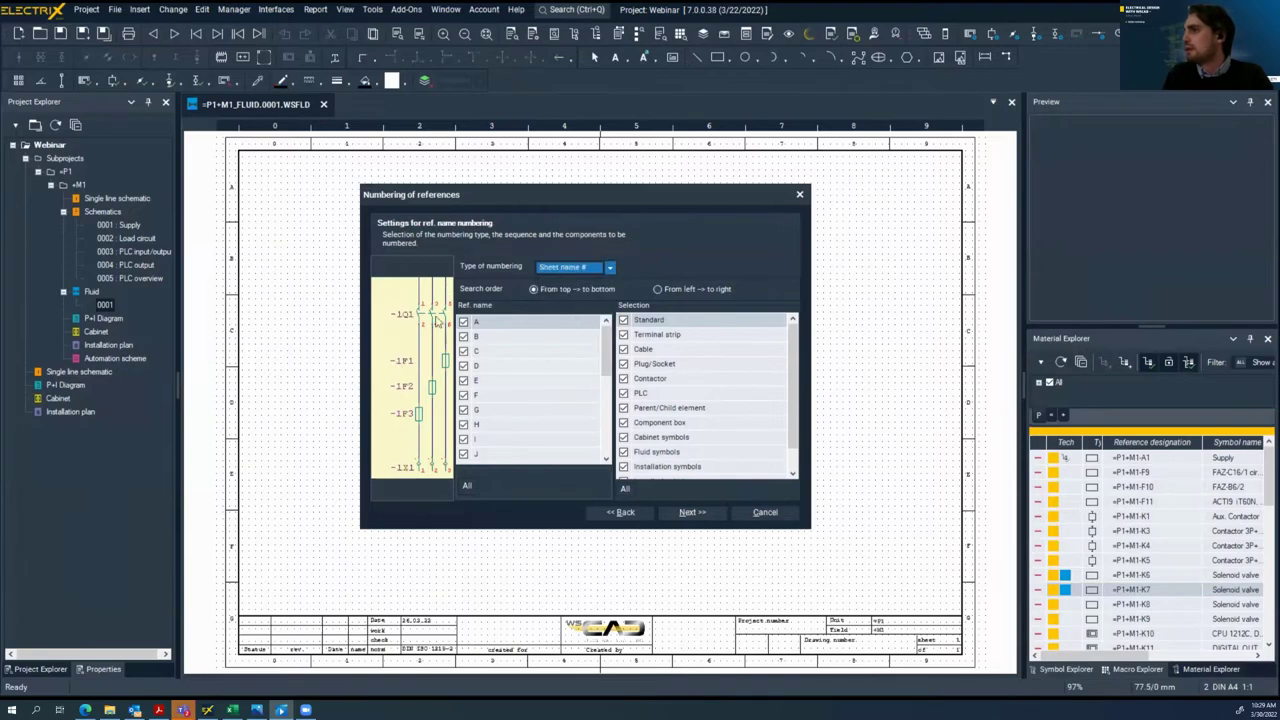
pyautogui.click(688, 512)
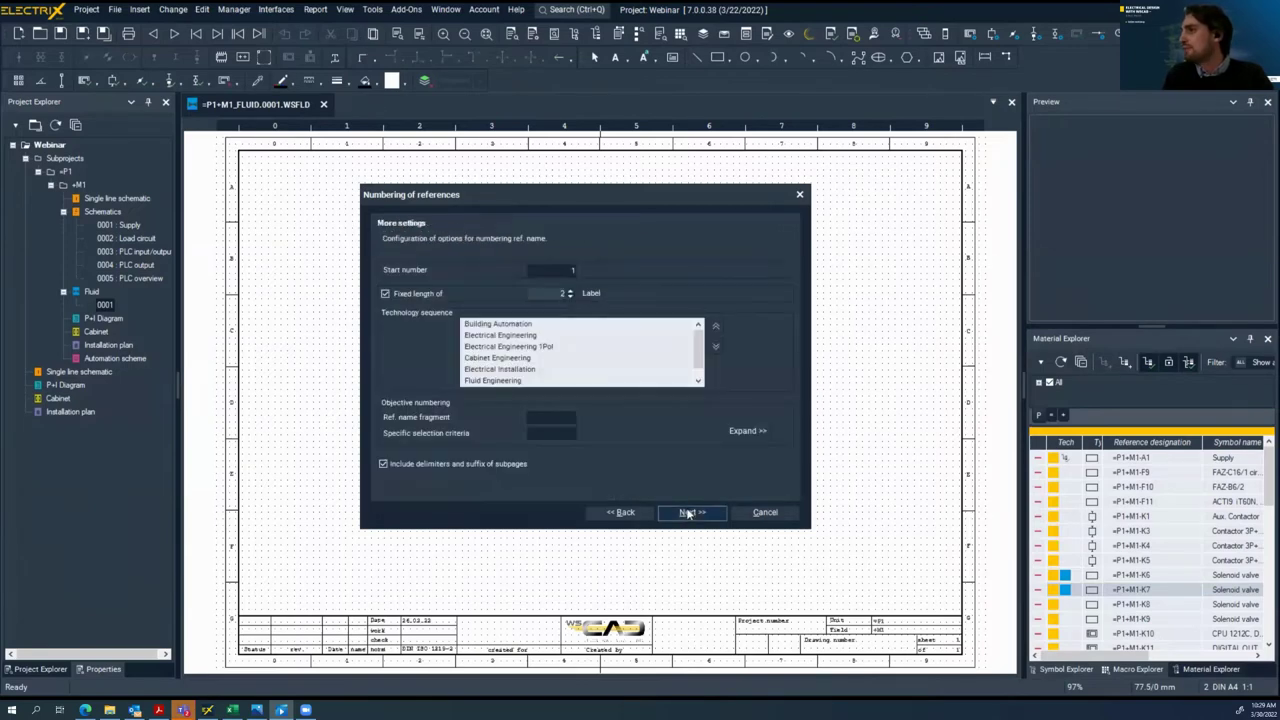
pyautogui.click(693, 513)
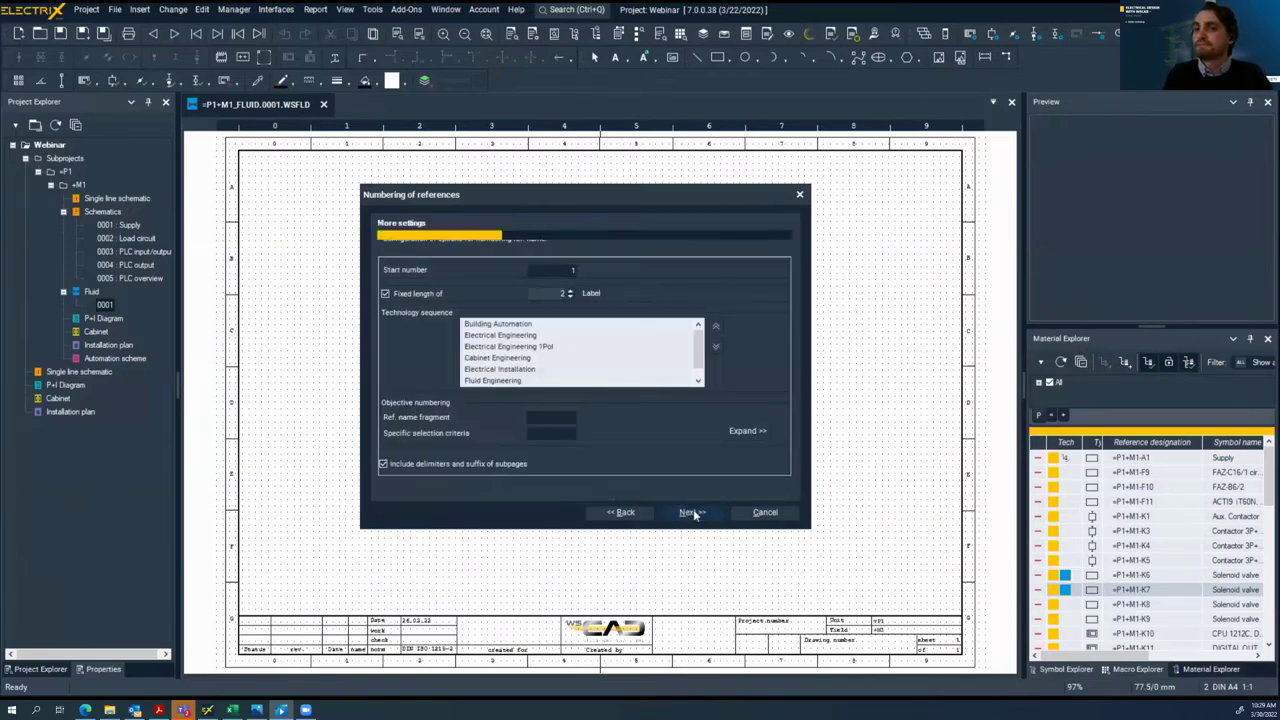
pyautogui.click(692, 512)
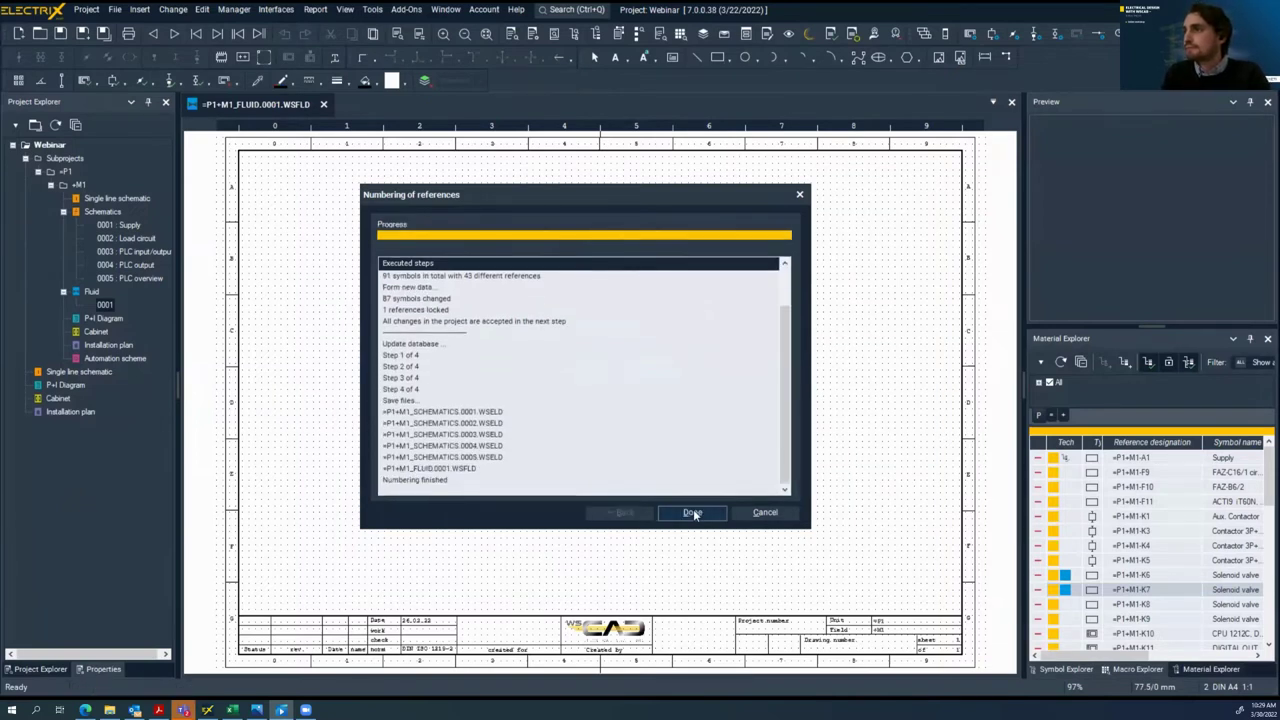
pyautogui.click(693, 512)
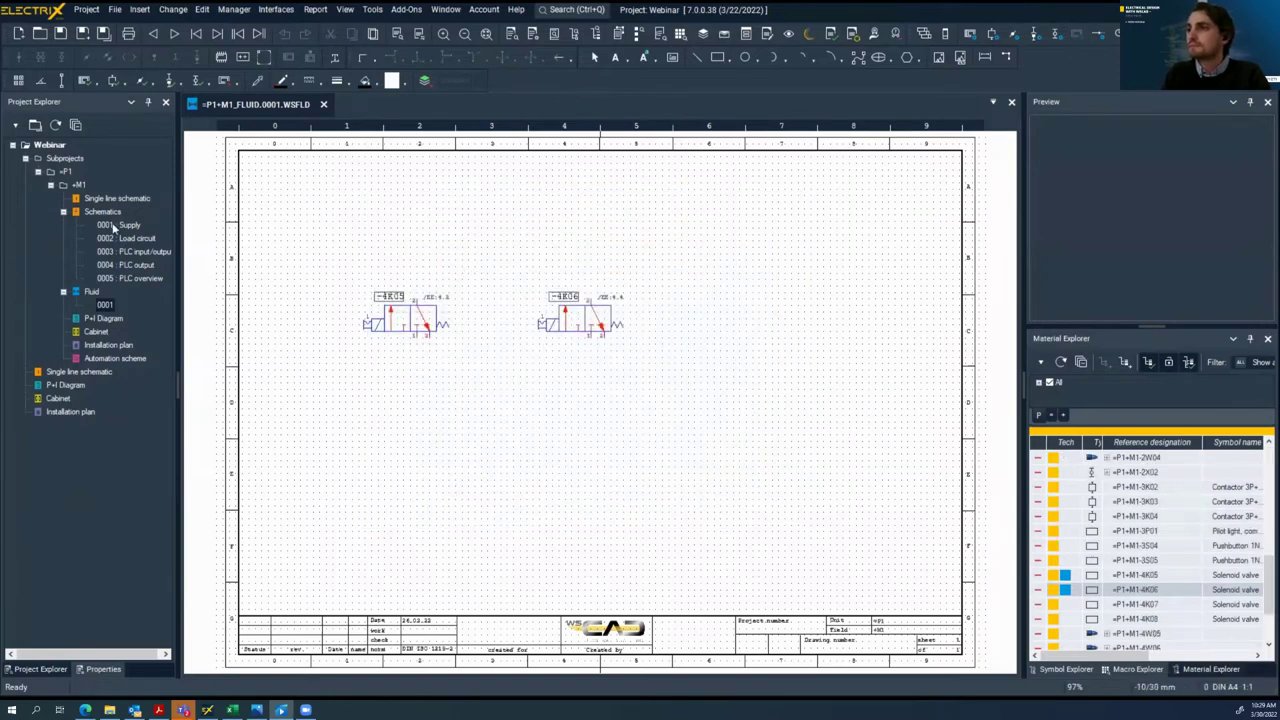
# Review pages 0001 Supply, 0002 Load circuit and 0003 PLC input/output for sheet-based tags like -3S04
pyautogui.doubleClick(118, 225)
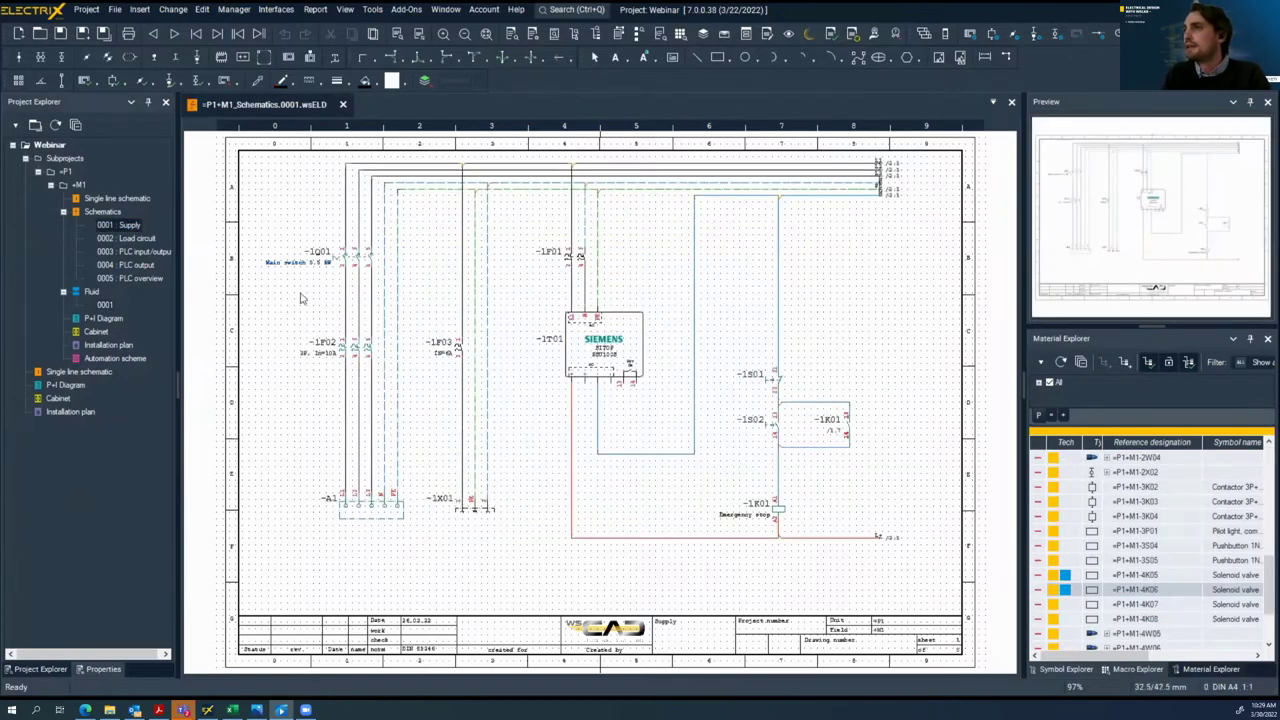
pyautogui.click(137, 239)
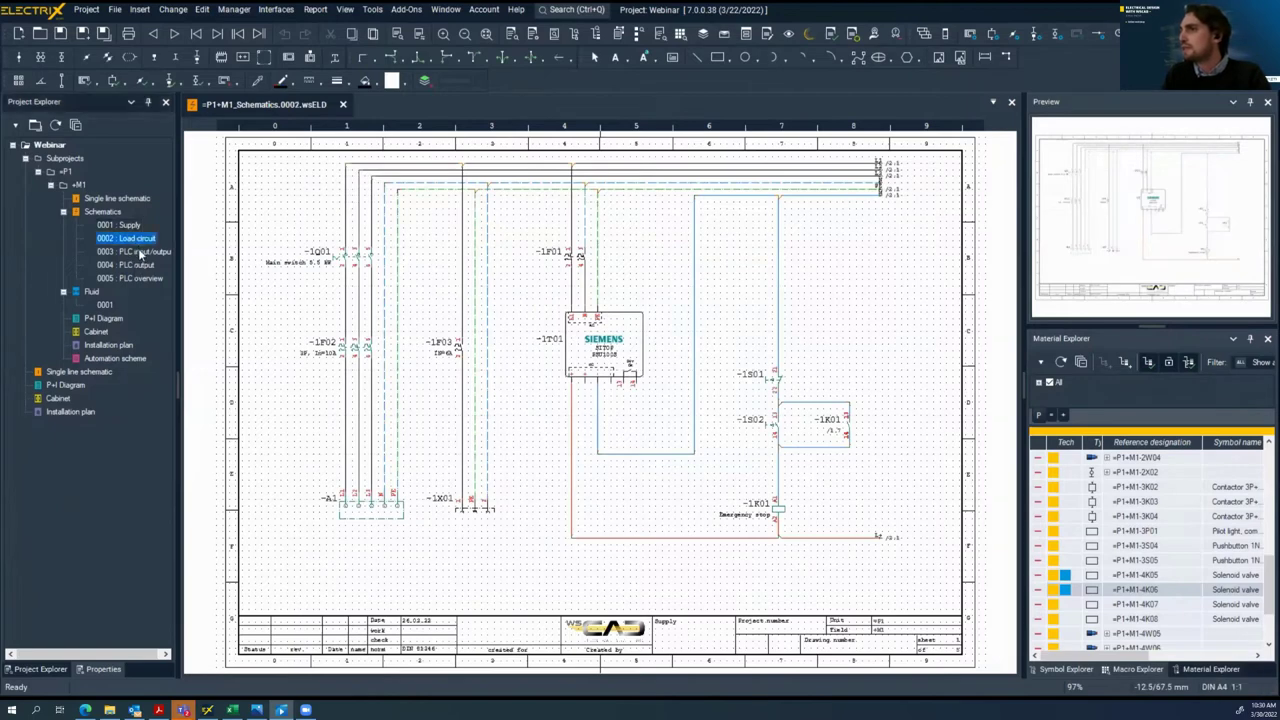
pyautogui.doubleClick(137, 240)
pyautogui.click(137, 252)
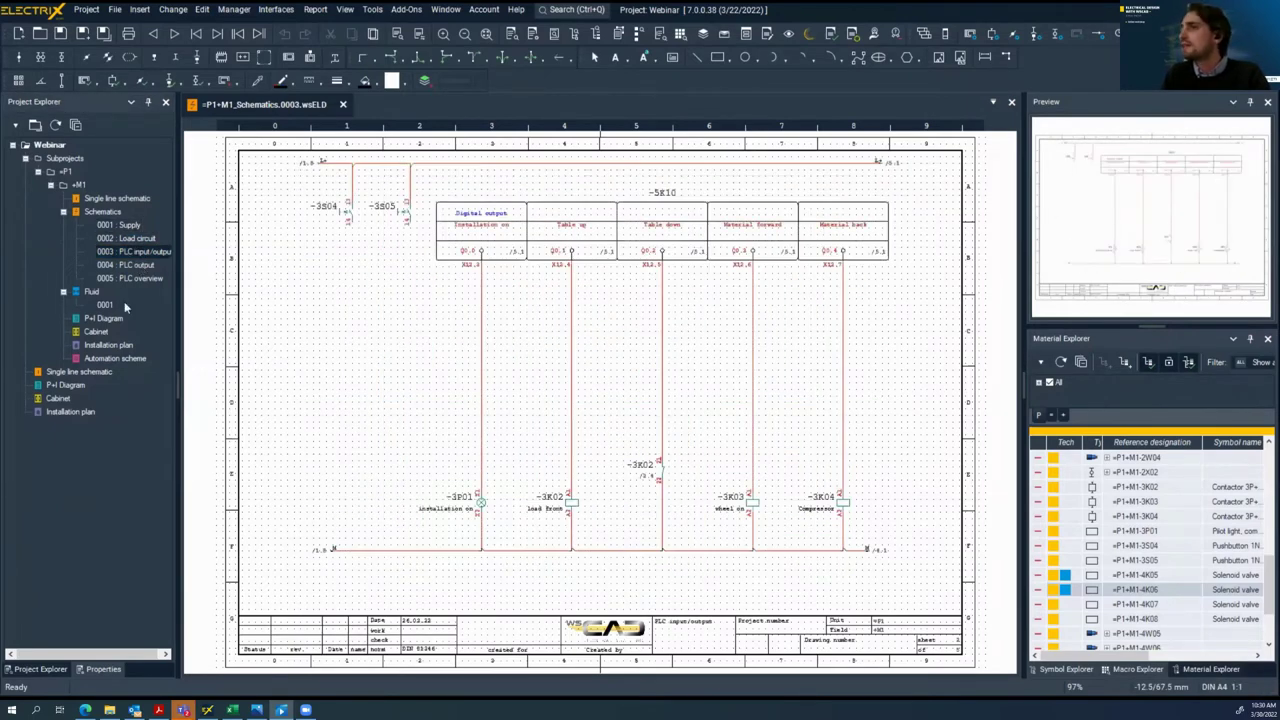
pyautogui.rightClick(97, 333)
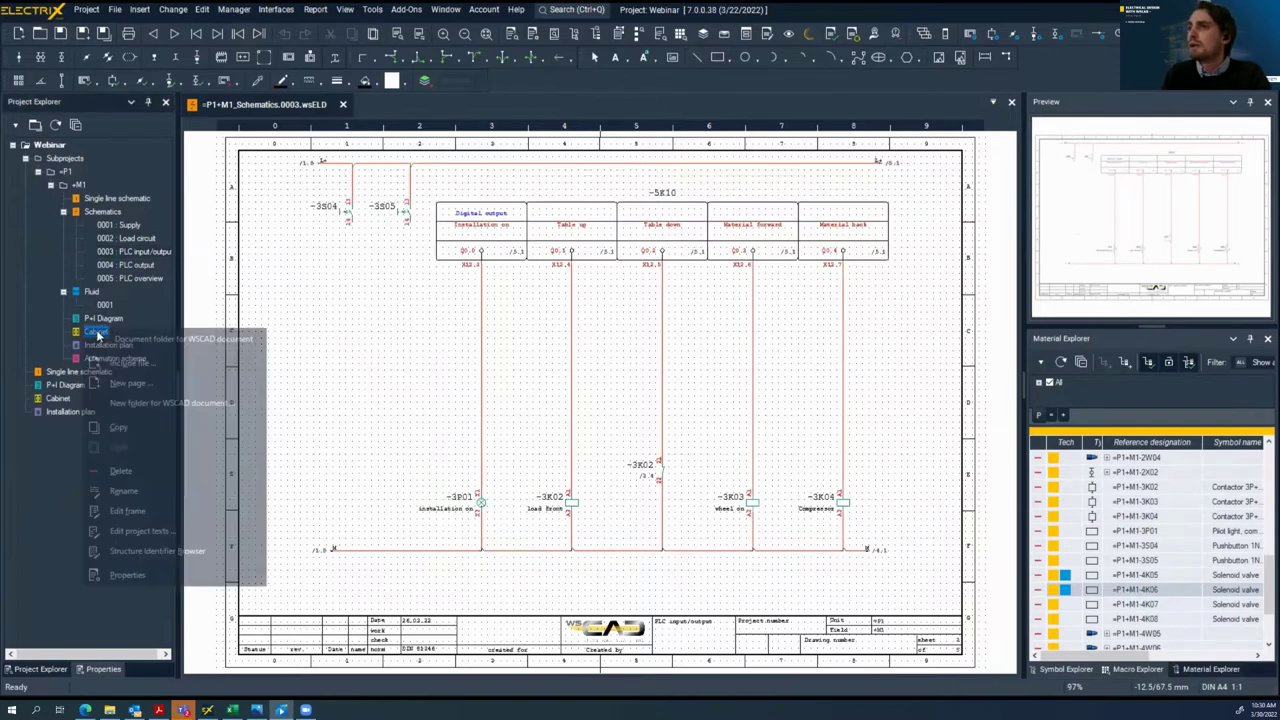
# Create empty Cabinet page 0001 and switch the work area to Cabinet Engineering
pyautogui.click(169, 385)
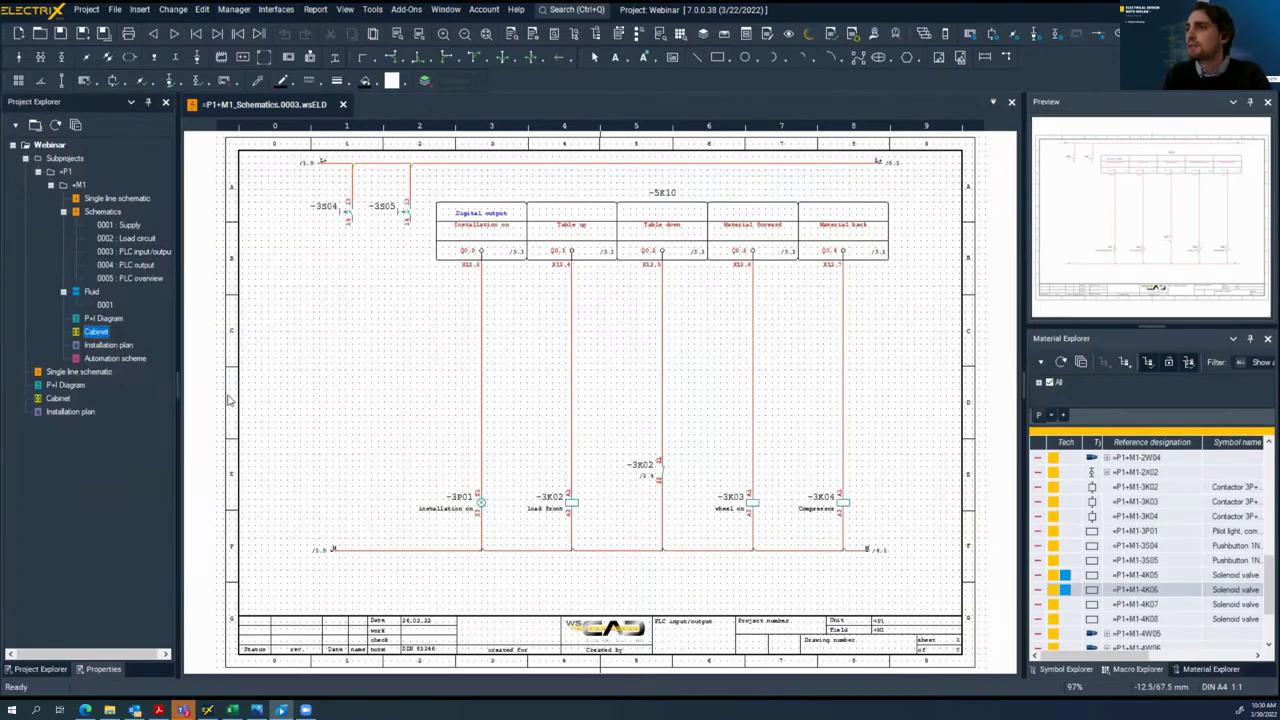
pyautogui.click(608, 389)
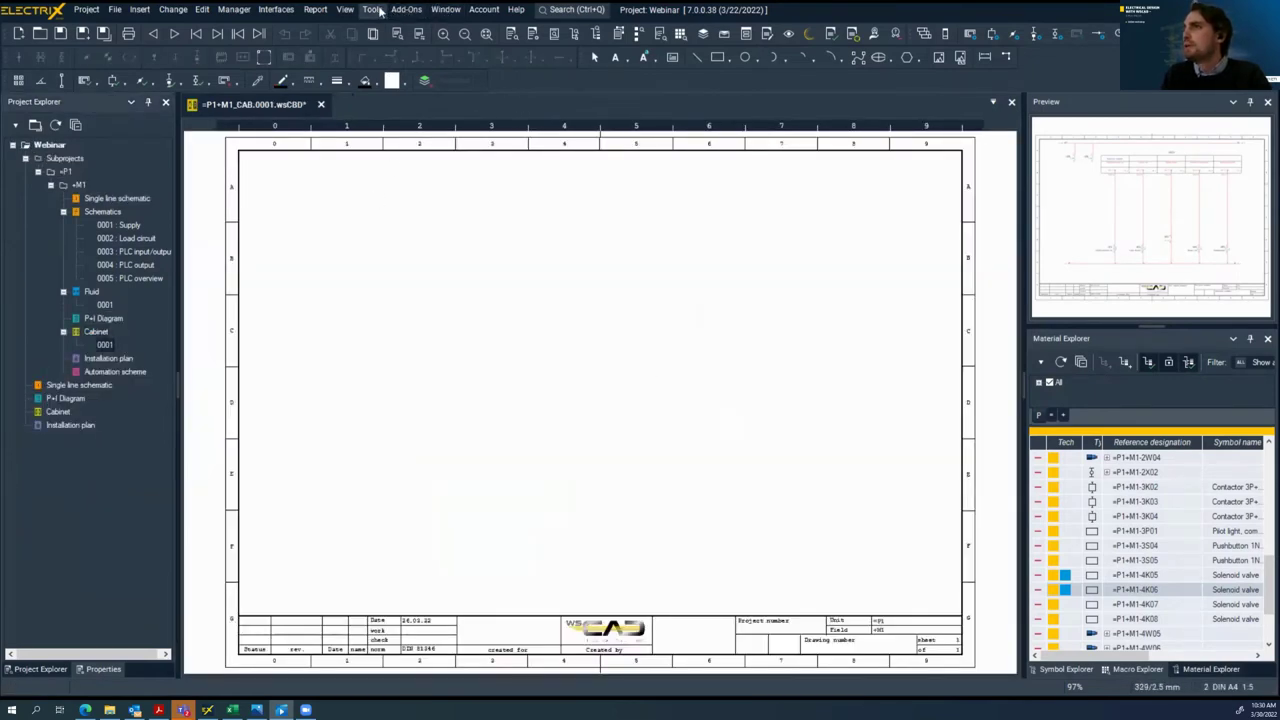
pyautogui.click(375, 10)
pyautogui.moveTo(346, 10)
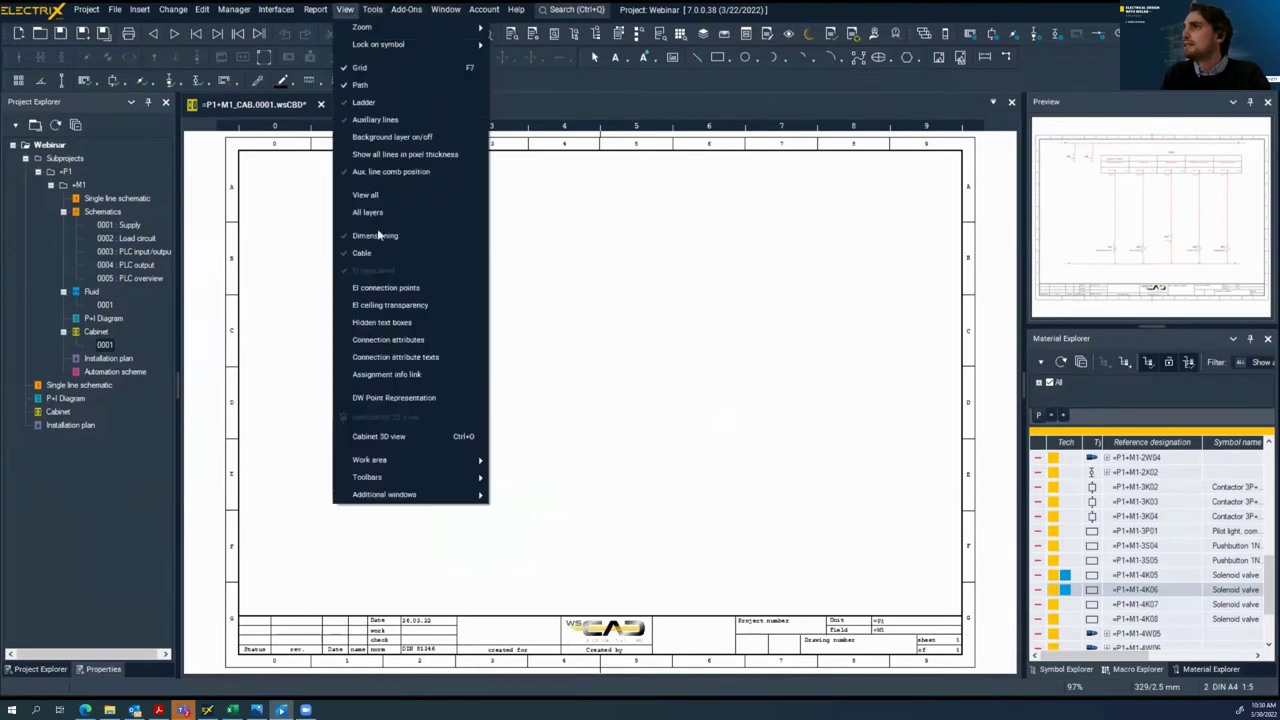
pyautogui.moveTo(445, 459)
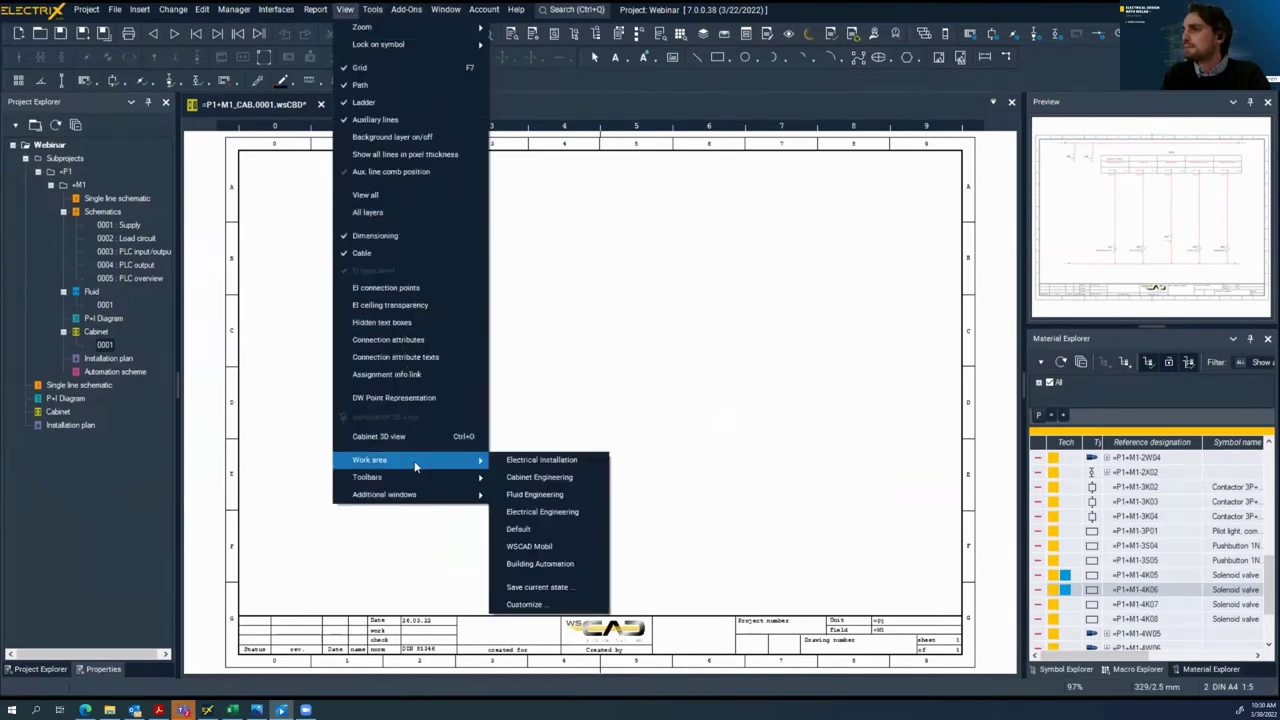
pyautogui.click(574, 480)
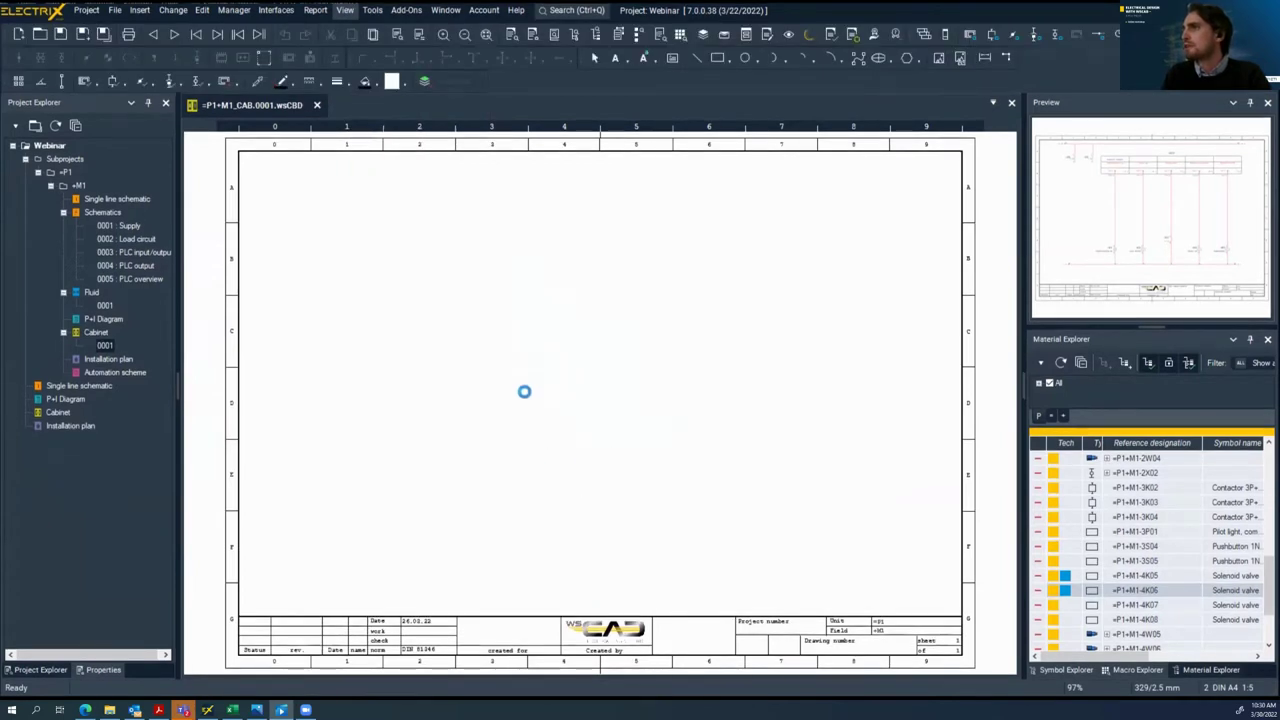
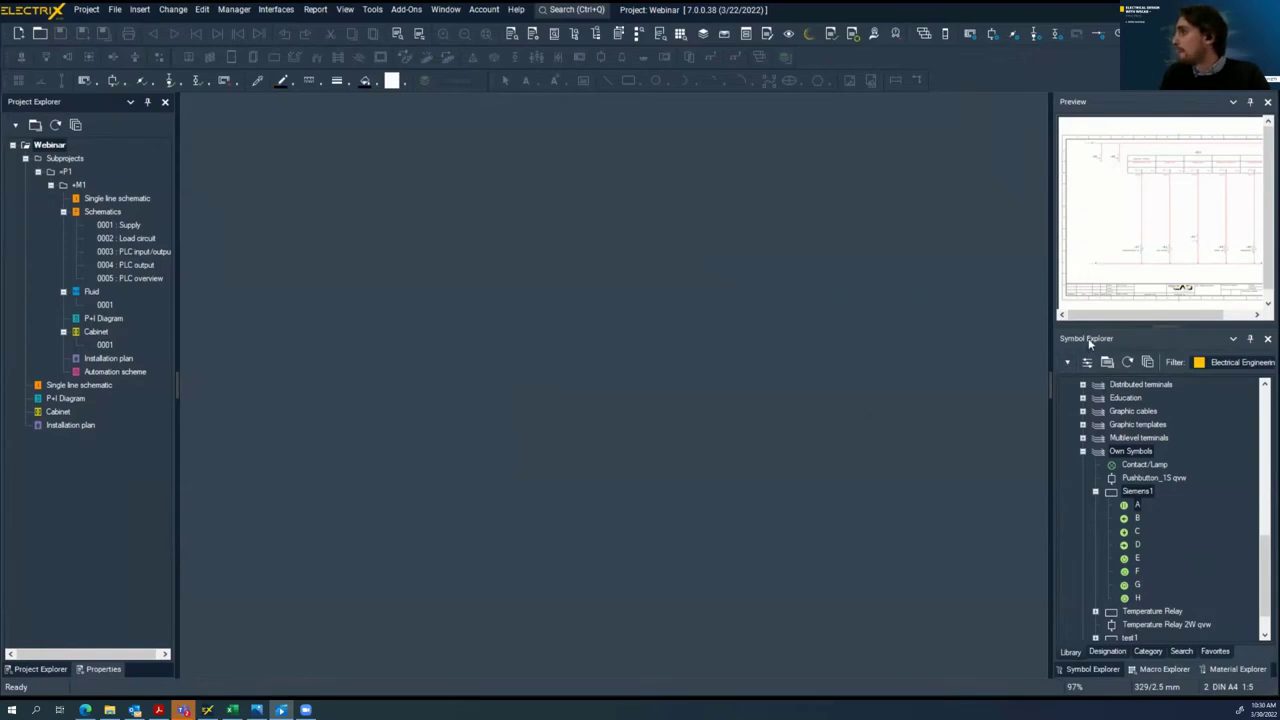
# Dock Symbol Explorer at left, open cabinet sheet 0001, and dock the Cabinet 3D view on the right
pyautogui.moveTo(1090, 341); pyautogui.dragTo(565, 378)
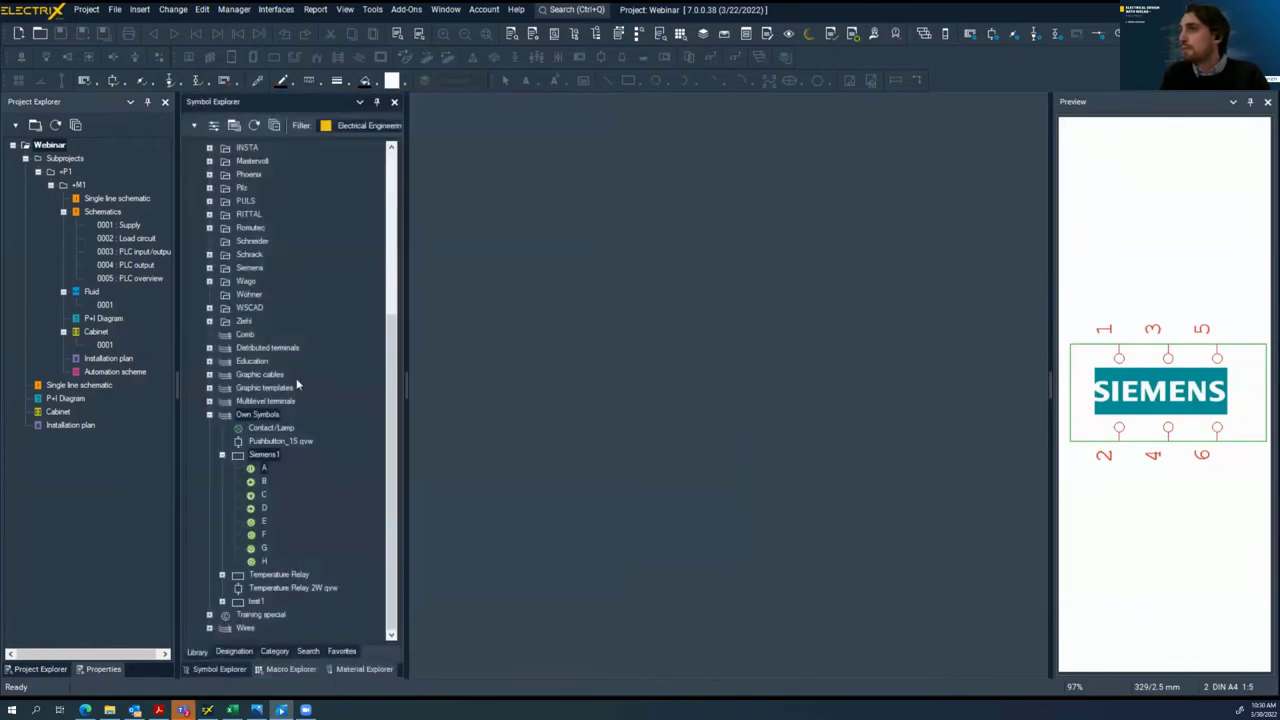
pyautogui.doubleClick(104, 343)
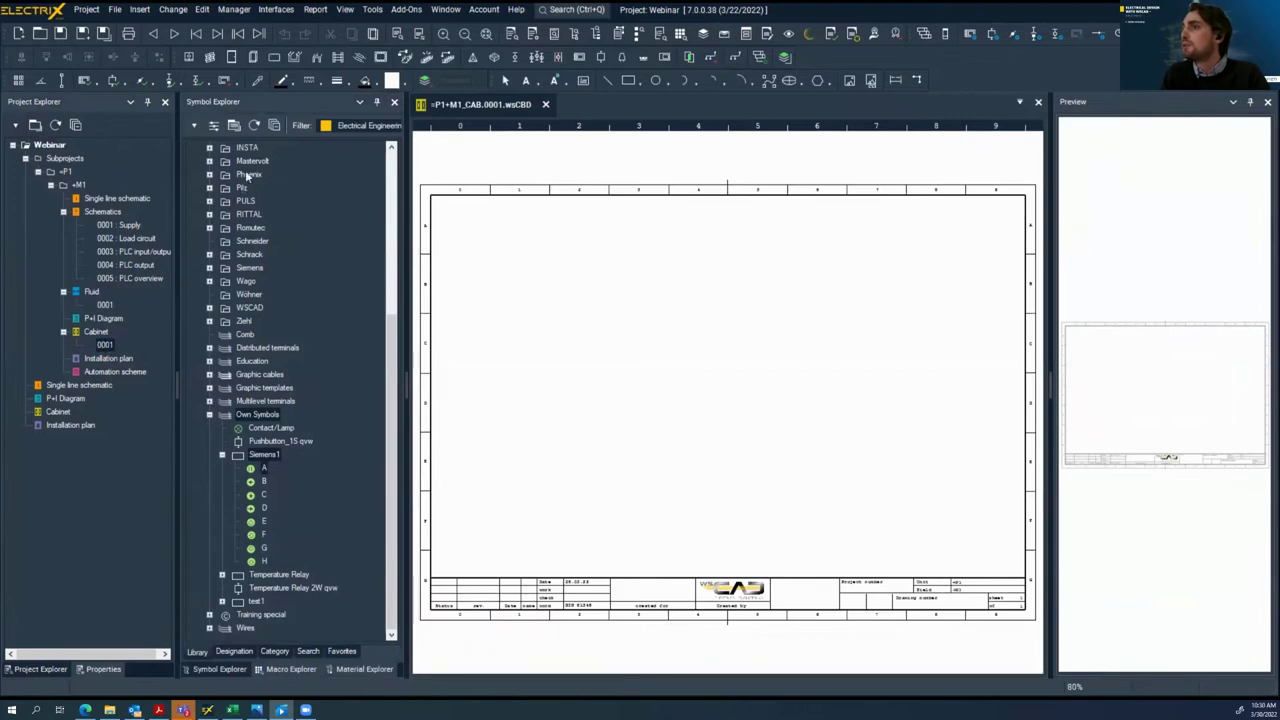
pyautogui.click(344, 9)
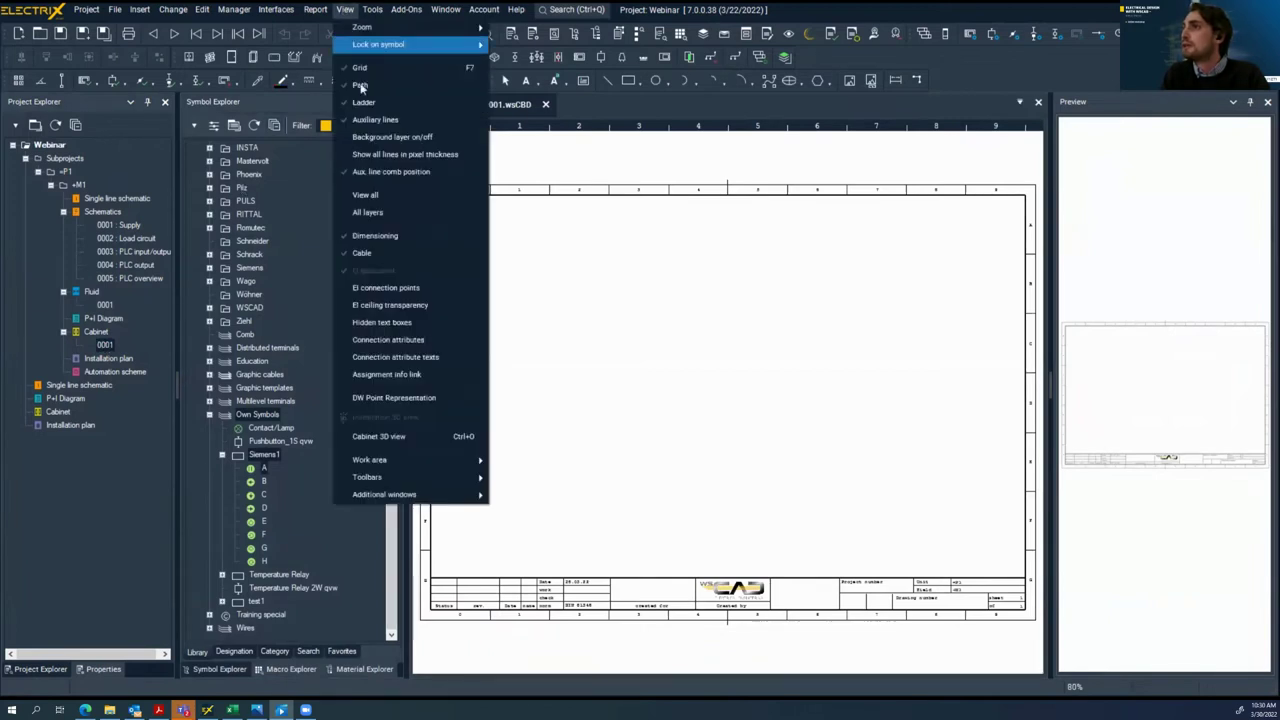
pyautogui.click(411, 436)
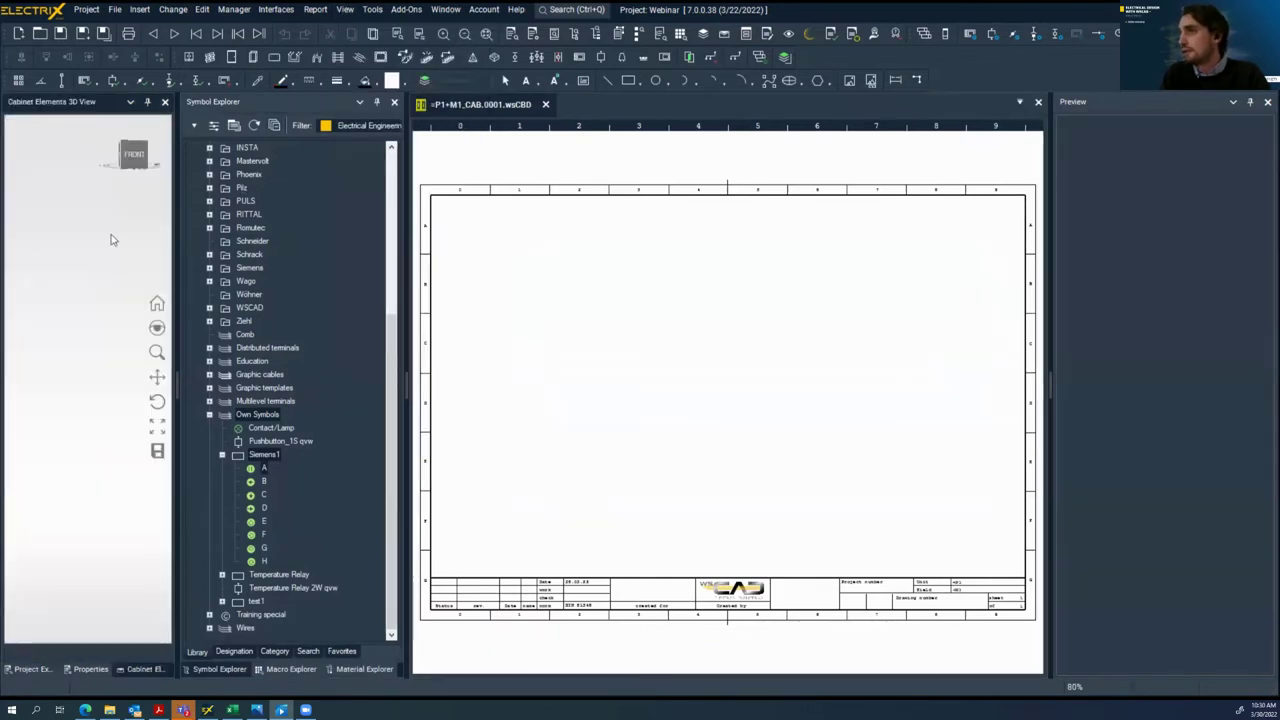
pyautogui.moveTo(68, 107); pyautogui.dragTo(1165, 386)
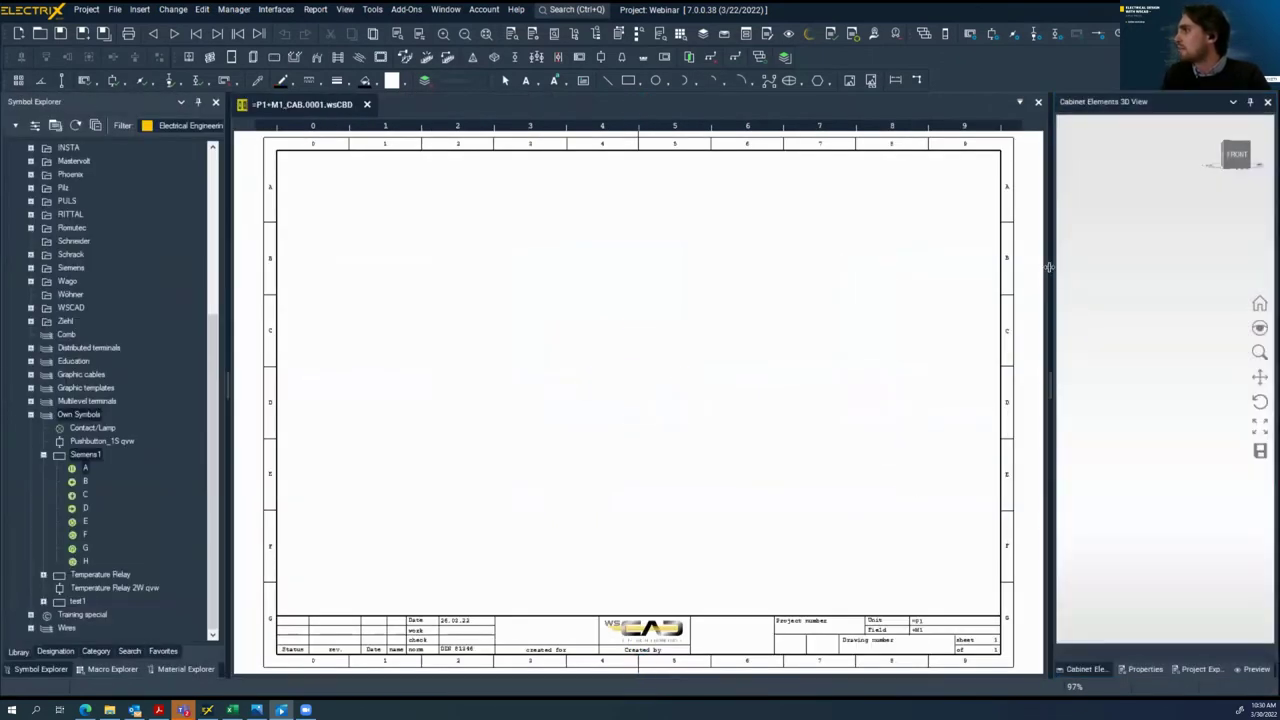
# Widen the 3D view panel, then show Macro Explorer at left and Project Explorer at right
pyautogui.moveTo(836, 286); pyautogui.dragTo(735, 290)
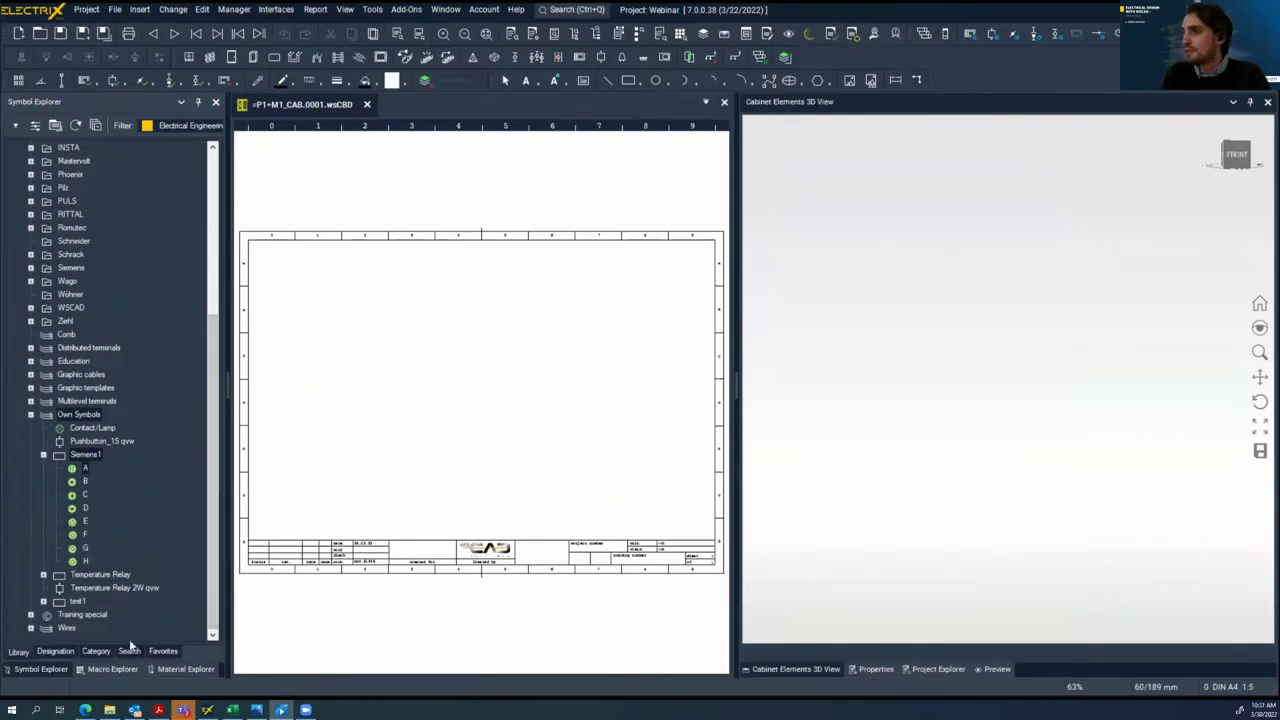
pyautogui.click(181, 669)
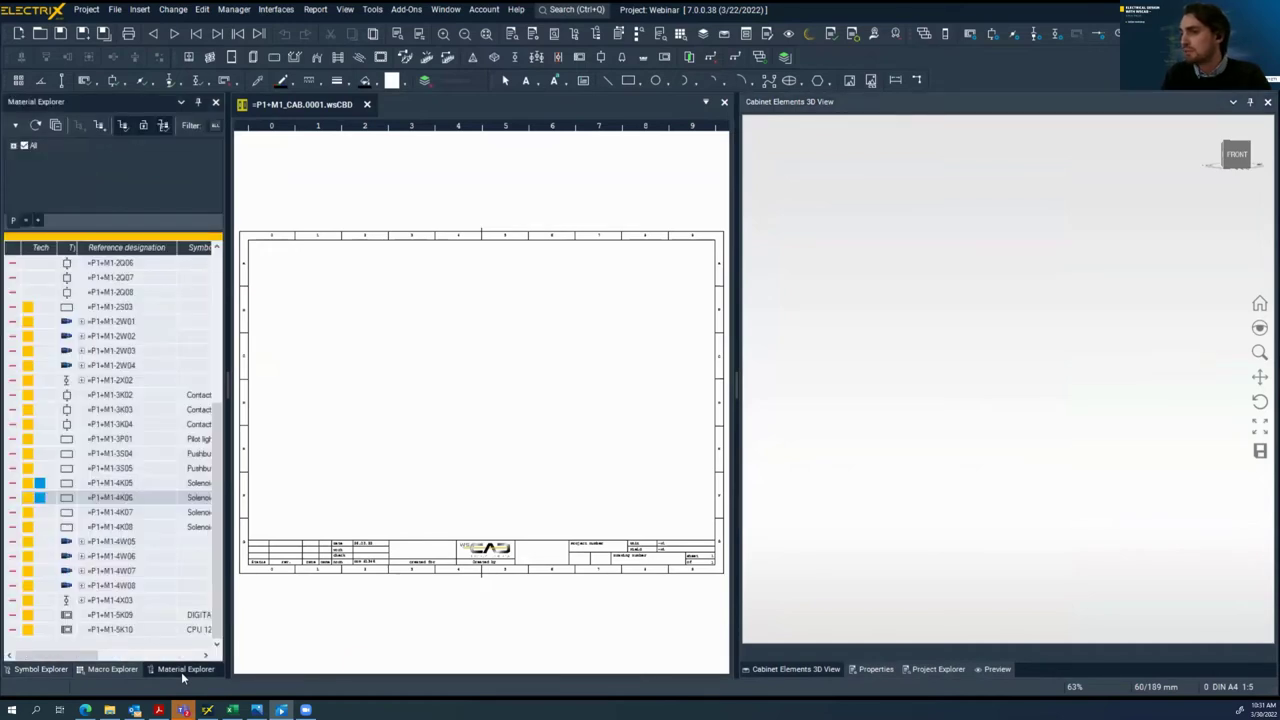
pyautogui.click(45, 669)
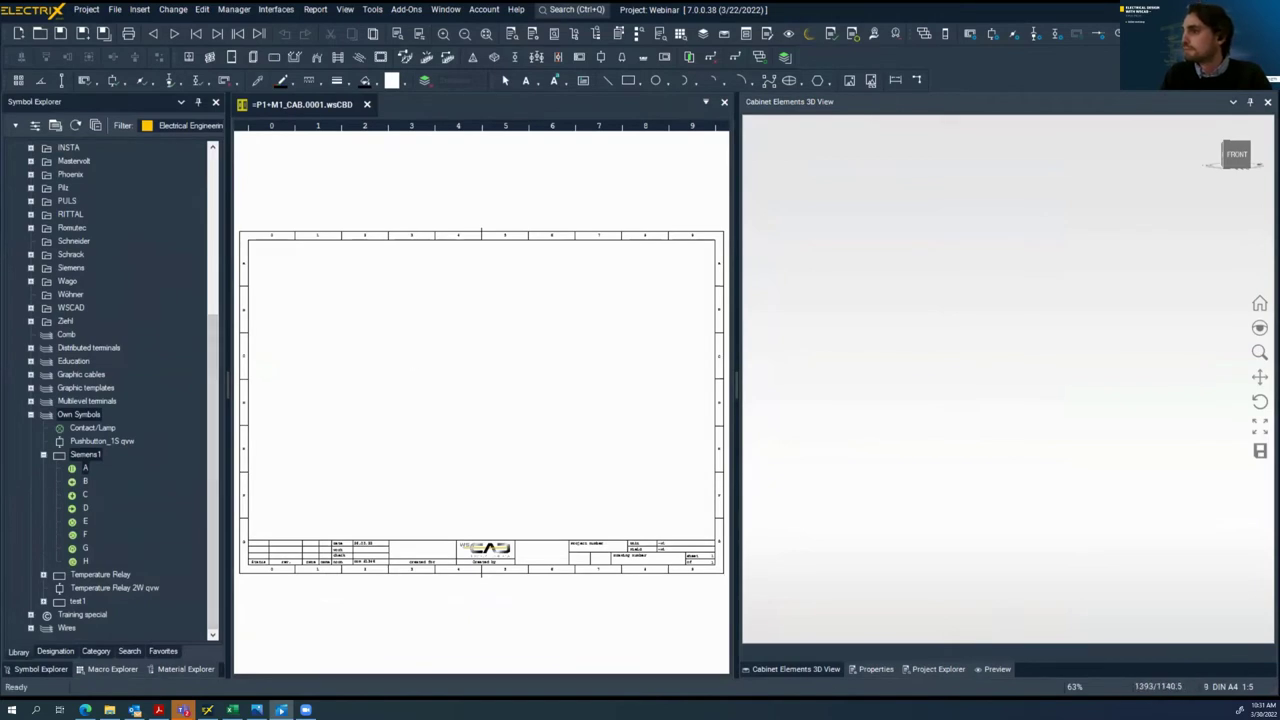
pyautogui.click(886, 672)
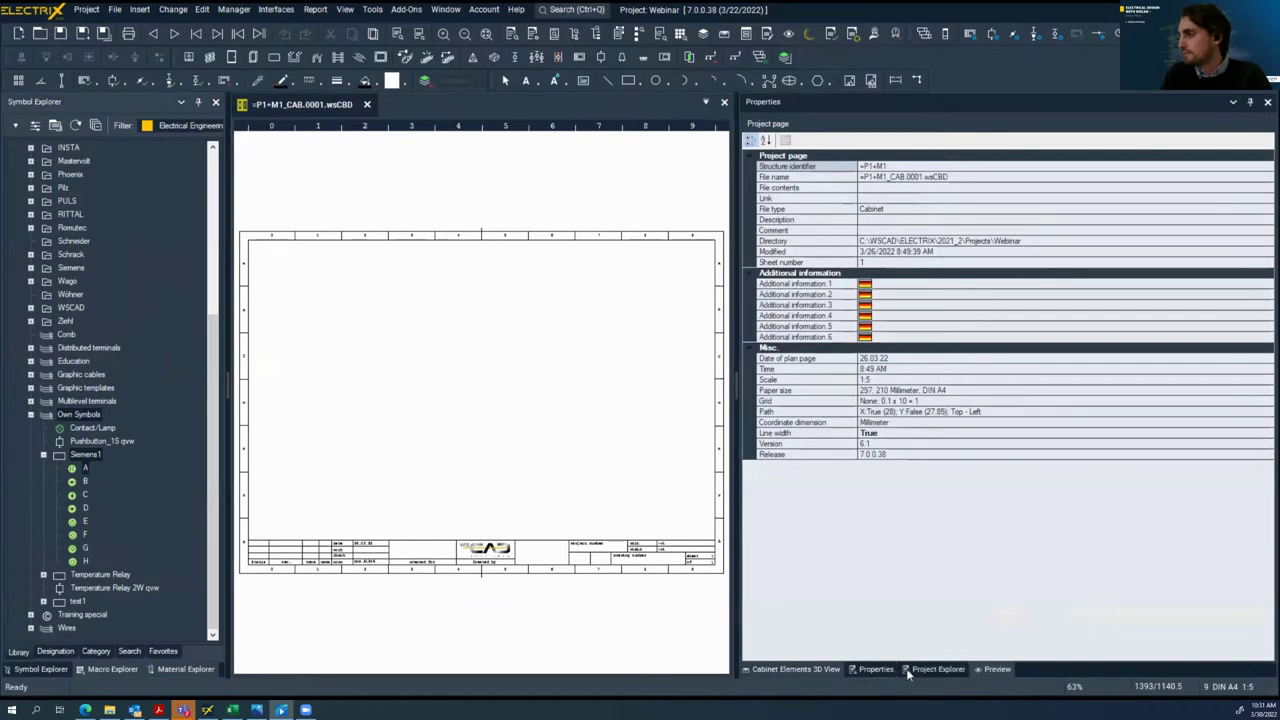
pyautogui.click(921, 672)
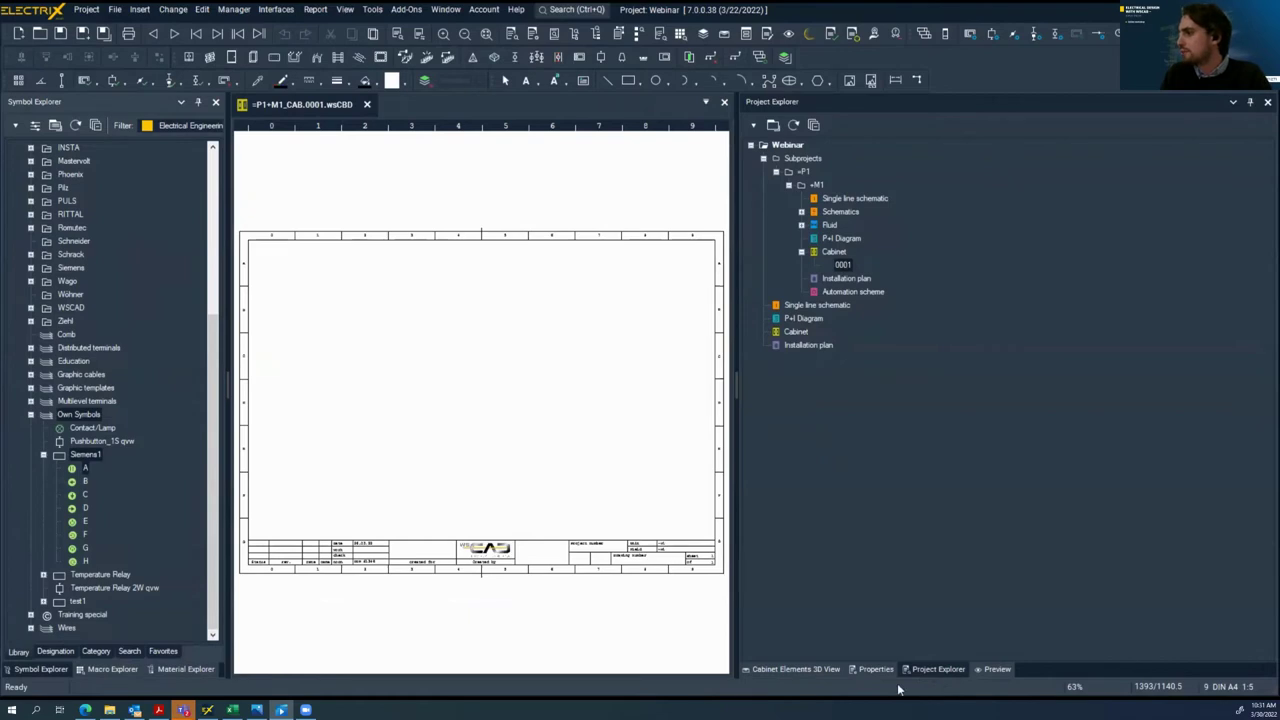
pyautogui.click(112, 669)
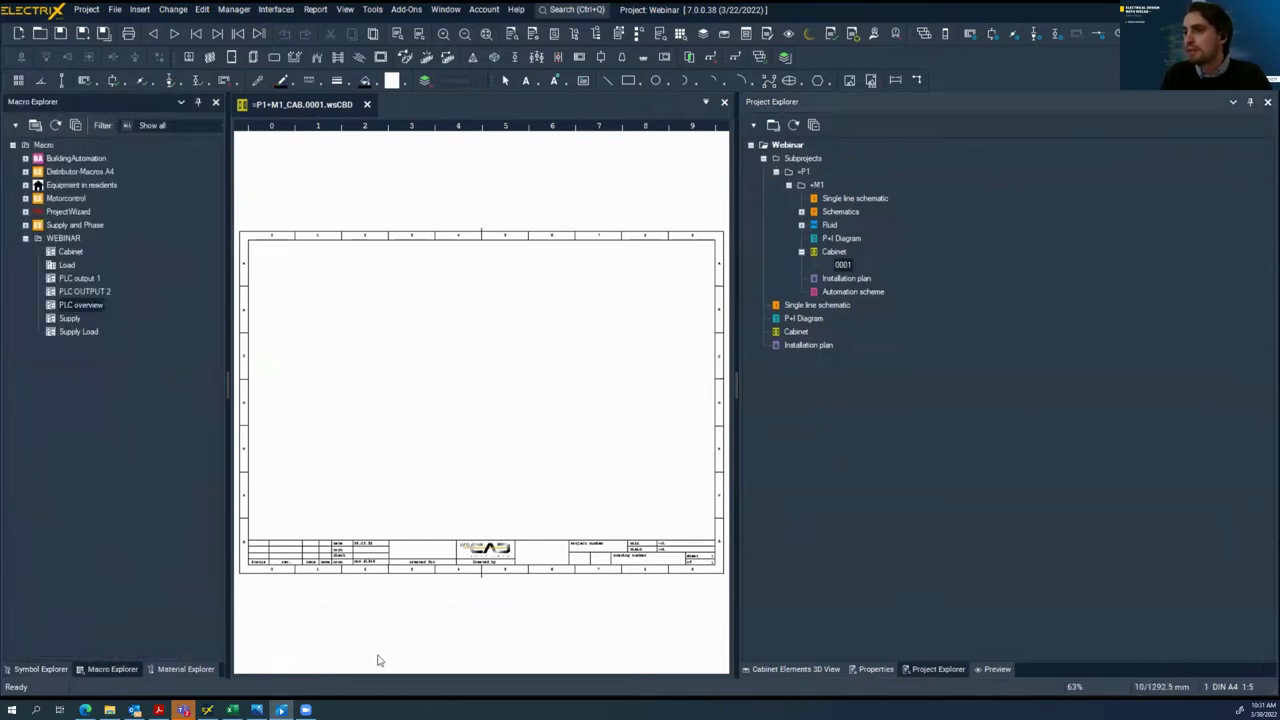
# Bring back the Cabinet 3D view and place the Cabinet macro on sheet 0001
pyautogui.click(795, 669)
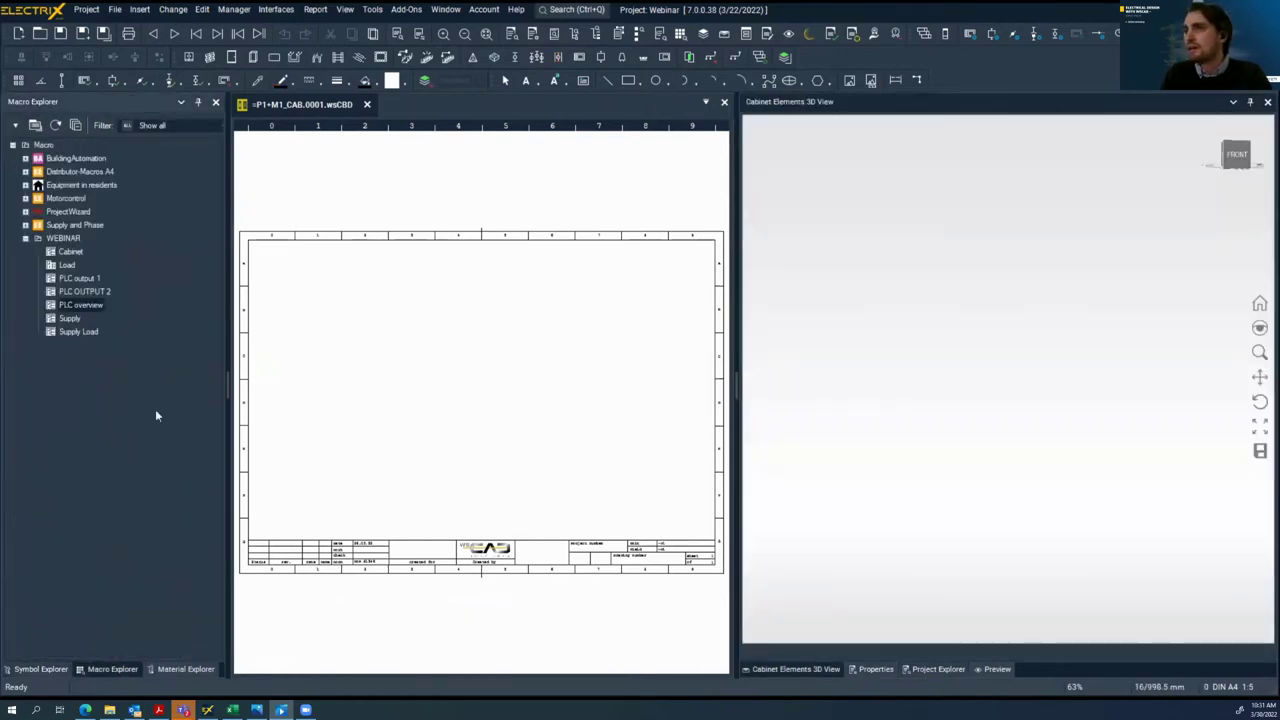
pyautogui.rightClick(70, 253)
pyautogui.click(94, 296)
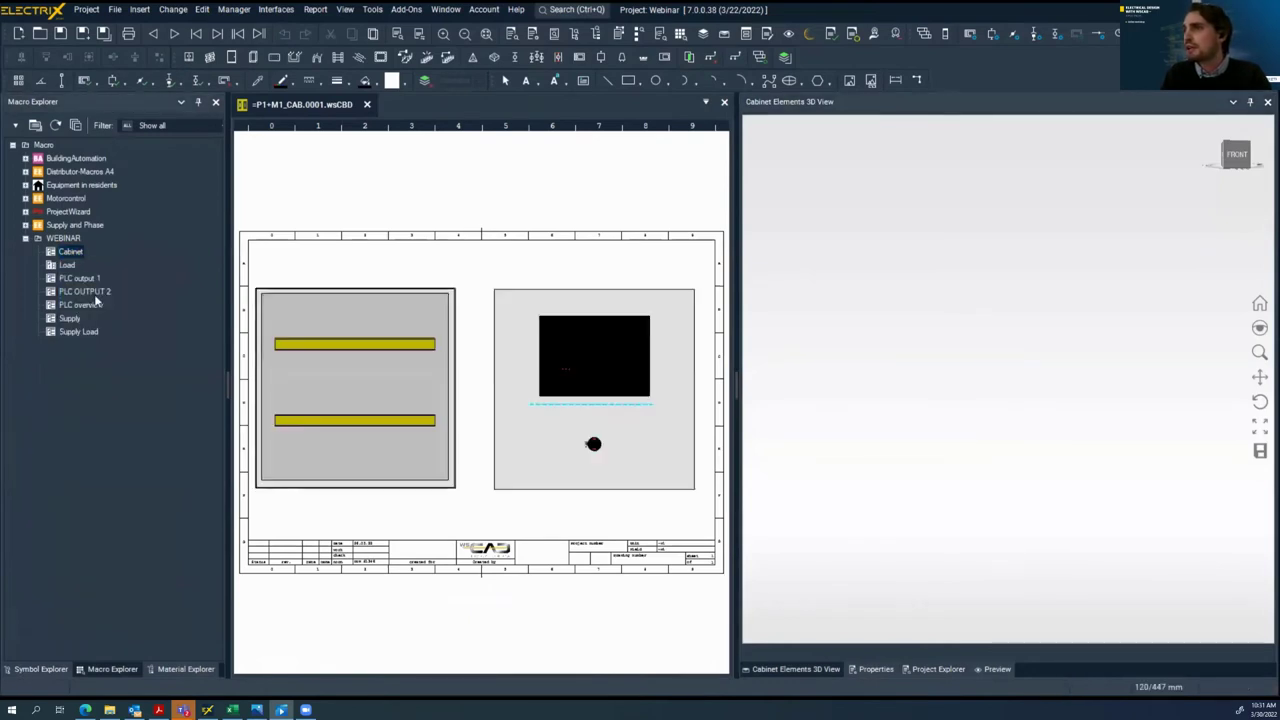
pyautogui.click(277, 377)
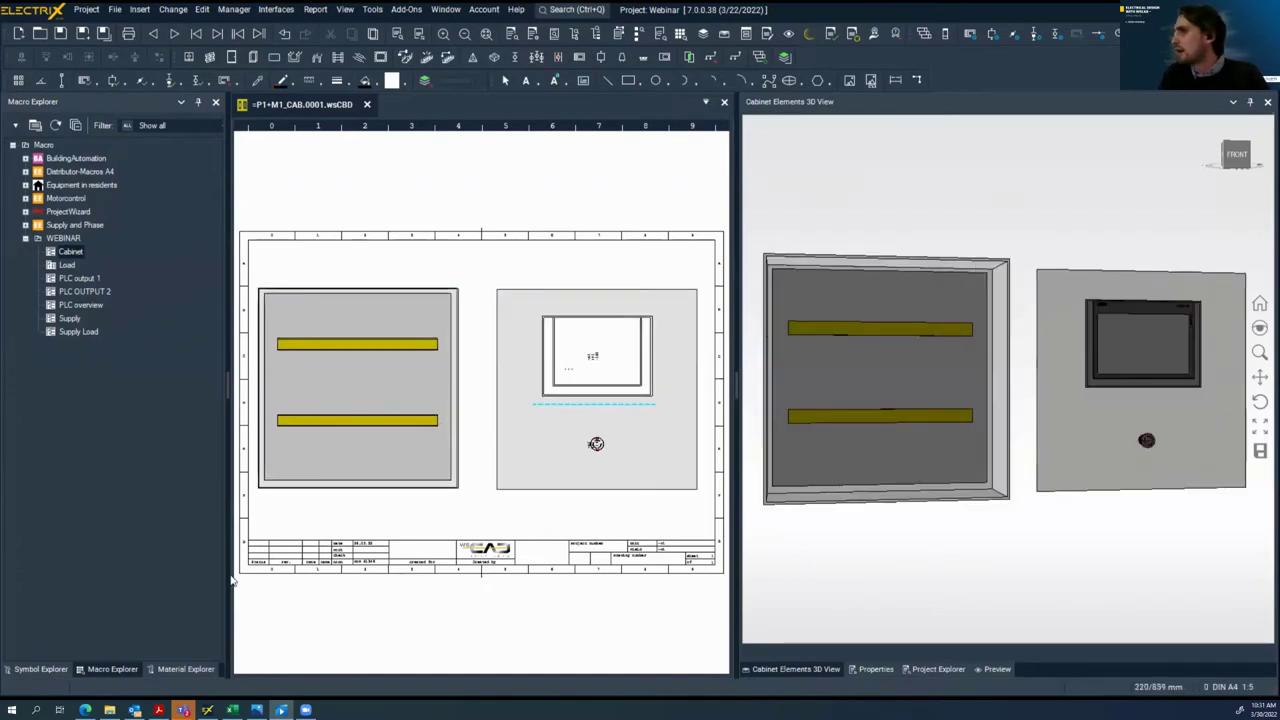
pyautogui.click(409, 55)
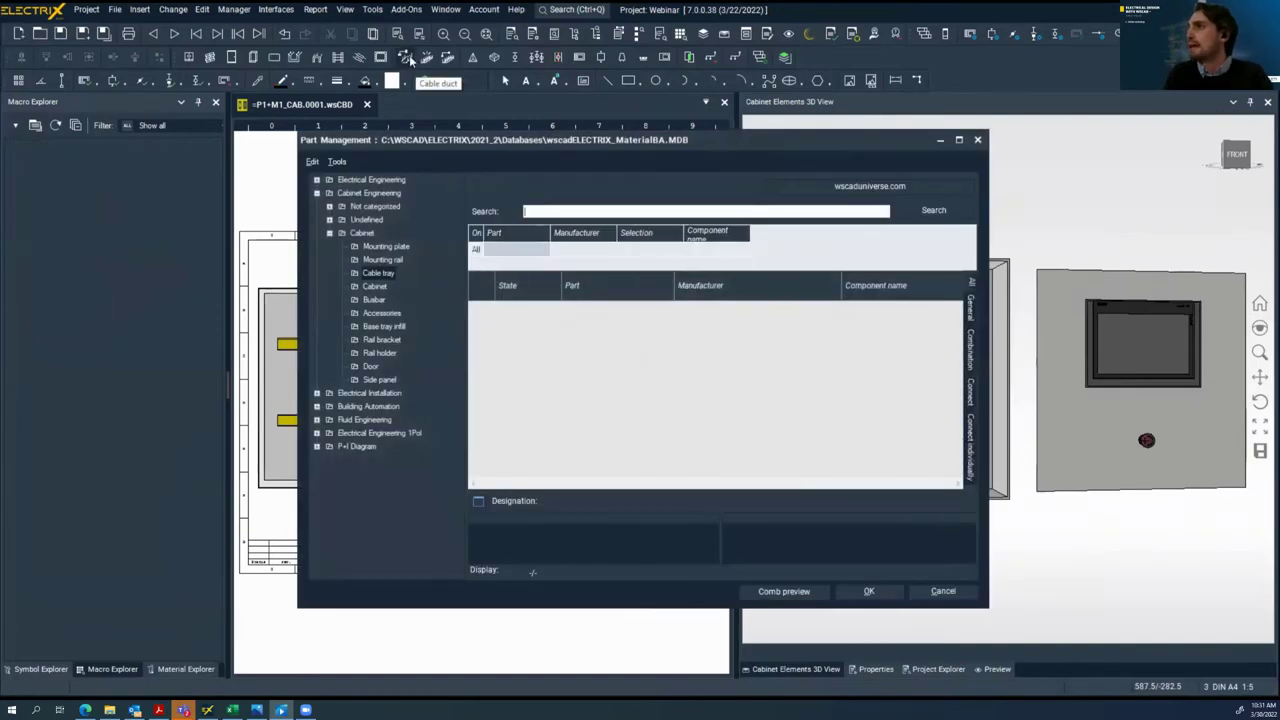
pyautogui.doubleClick(849, 310)
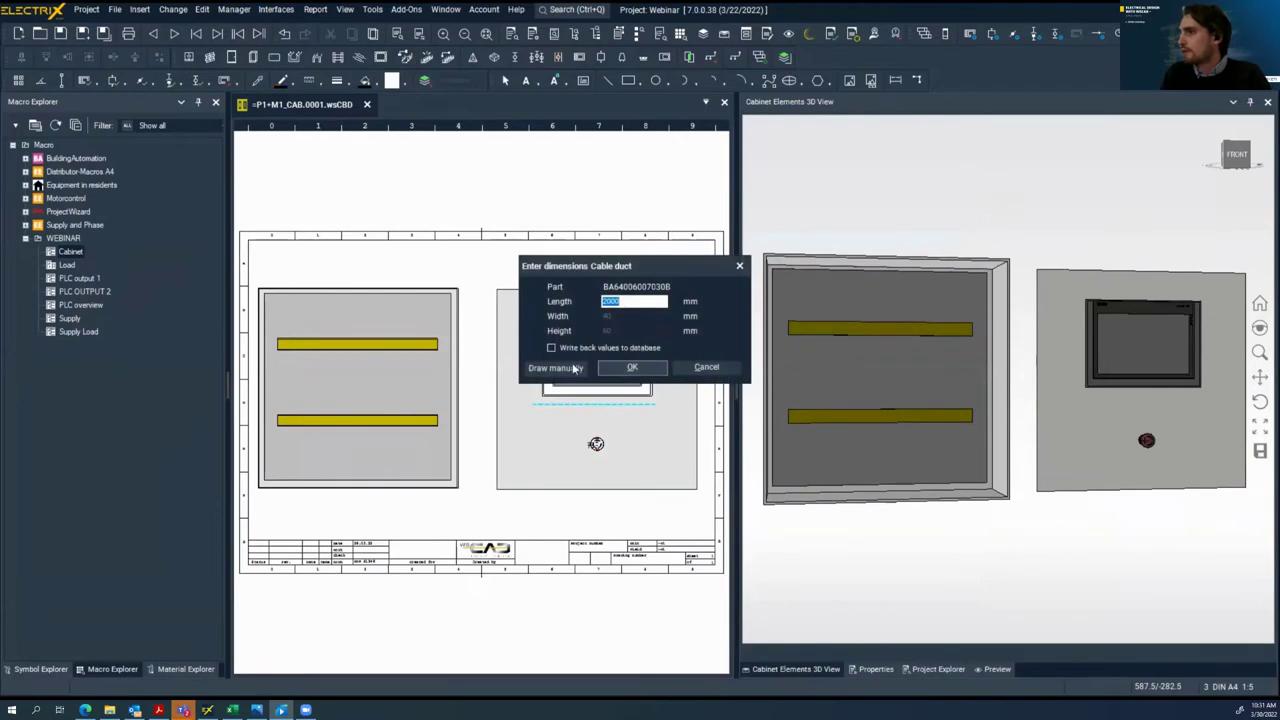
pyautogui.click(555, 368)
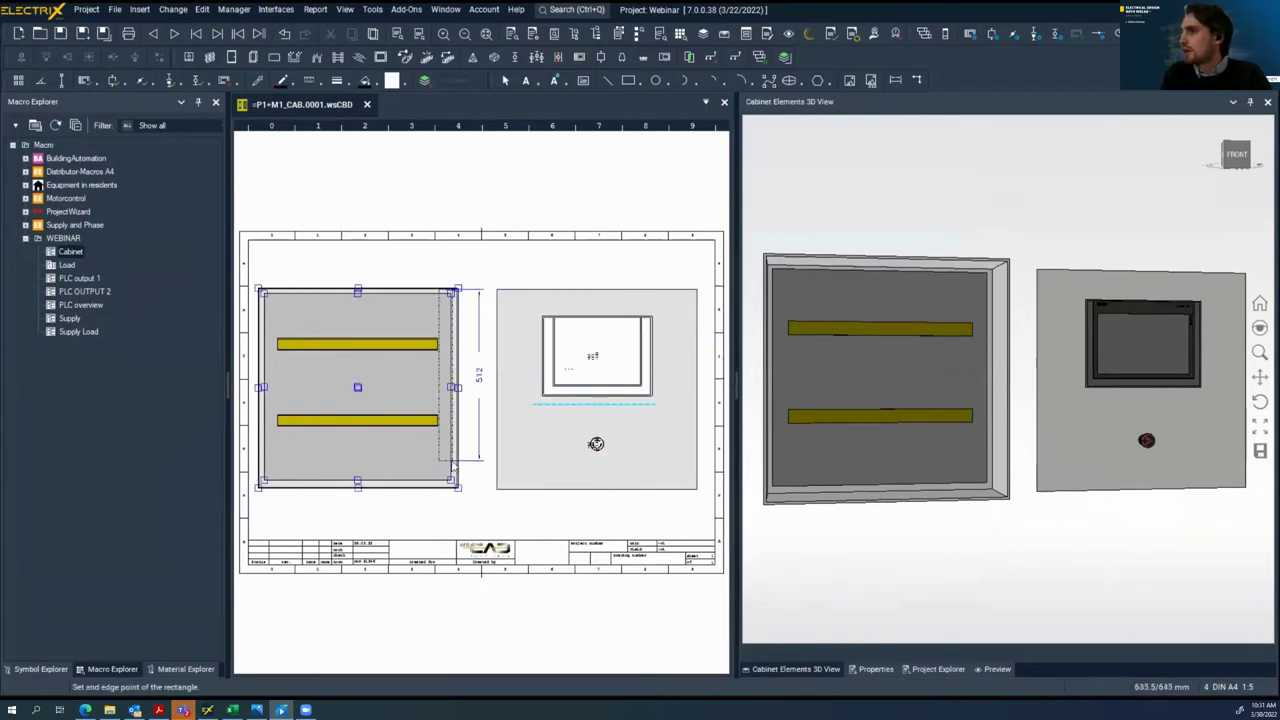
pyautogui.click(455, 484)
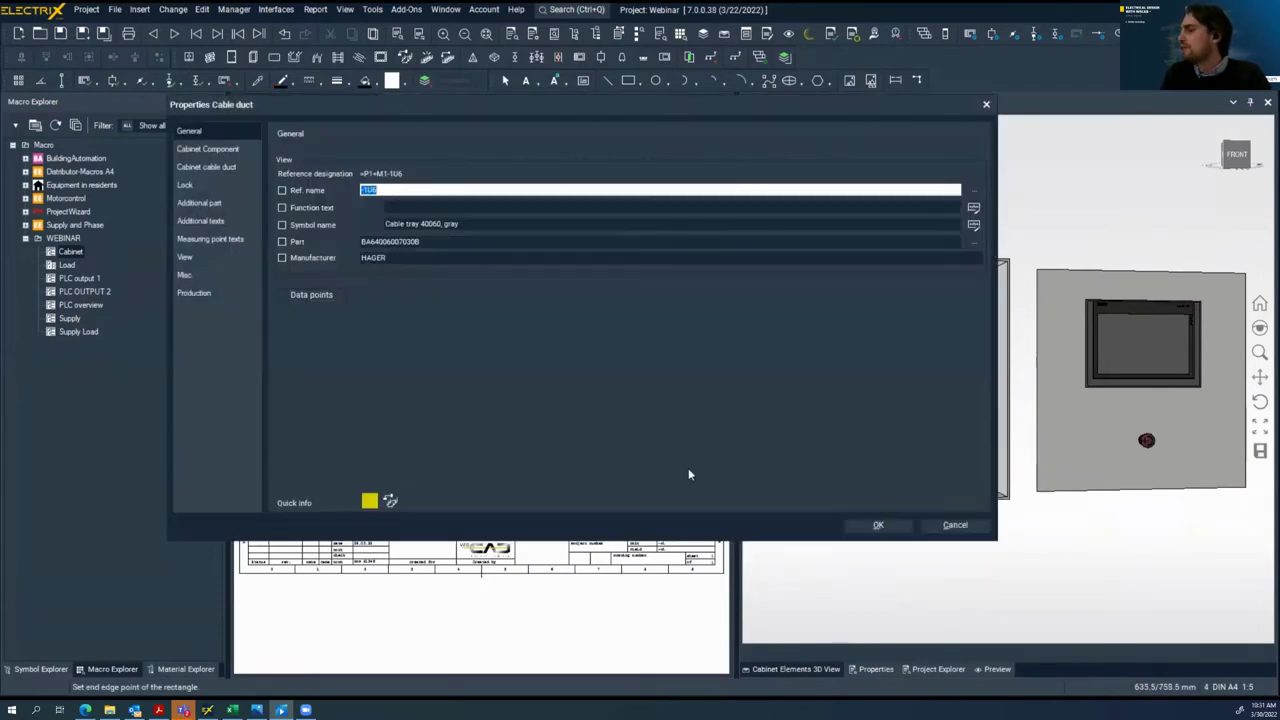
pyautogui.press('Return')
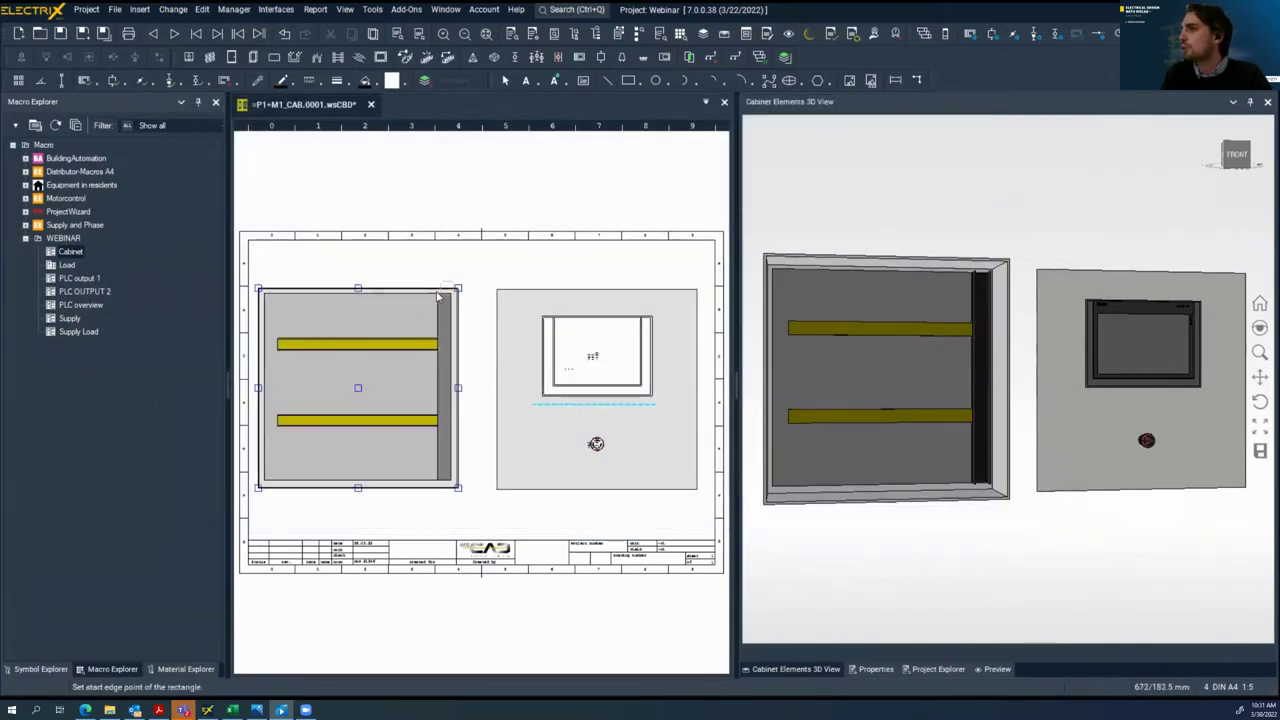
# Draw the top, bottom and left cable ducts along the cabinet edges, confirming each one's properties
pyautogui.click(262, 292)
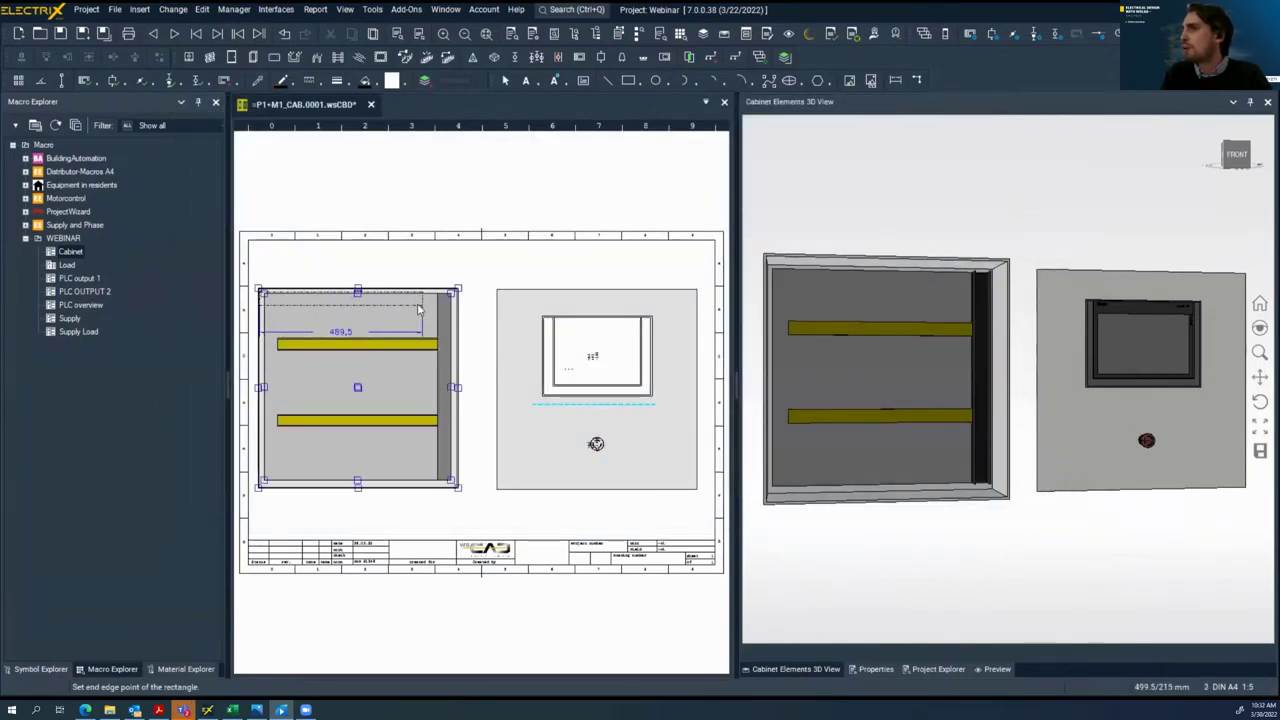
pyautogui.click(443, 322)
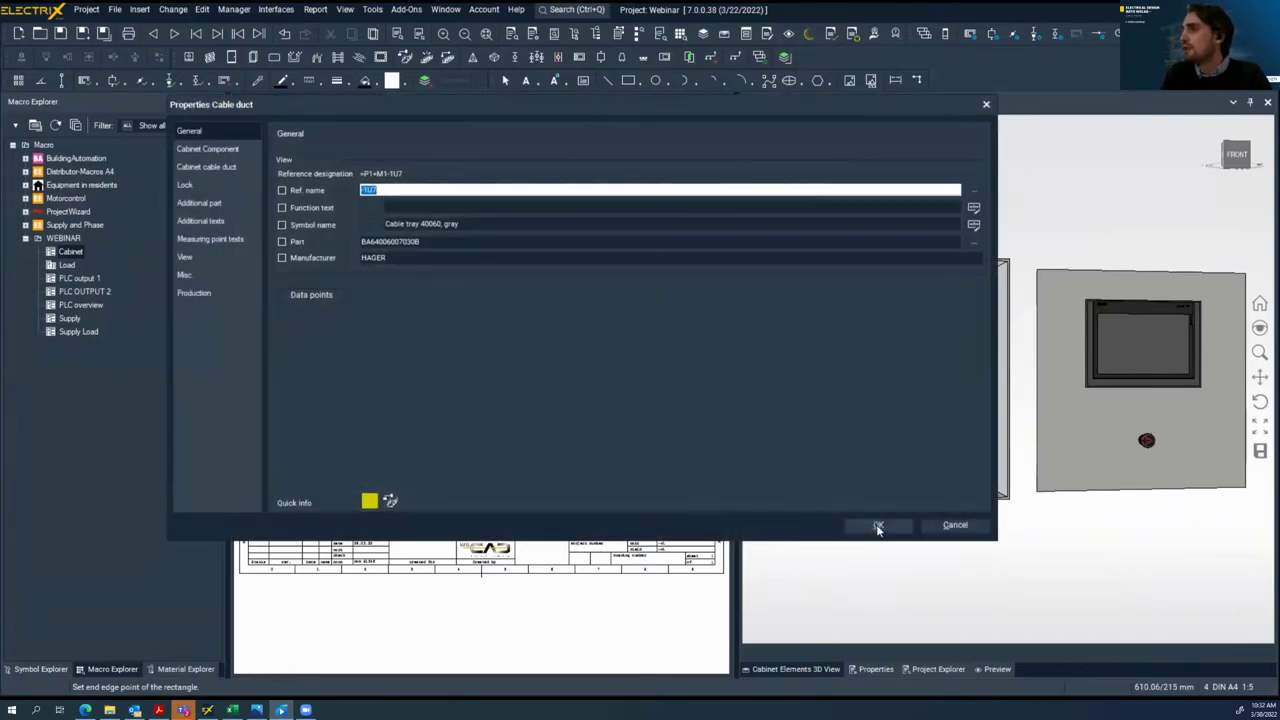
pyautogui.click(877, 525)
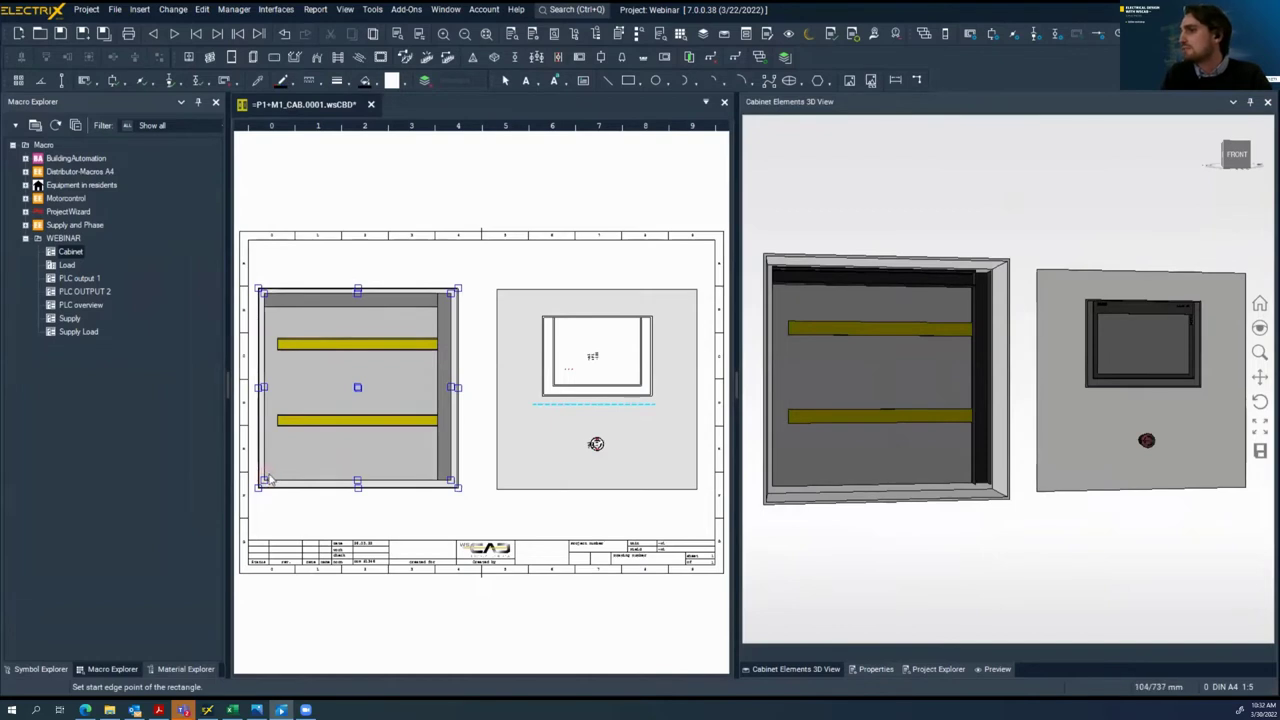
pyautogui.click(266, 481)
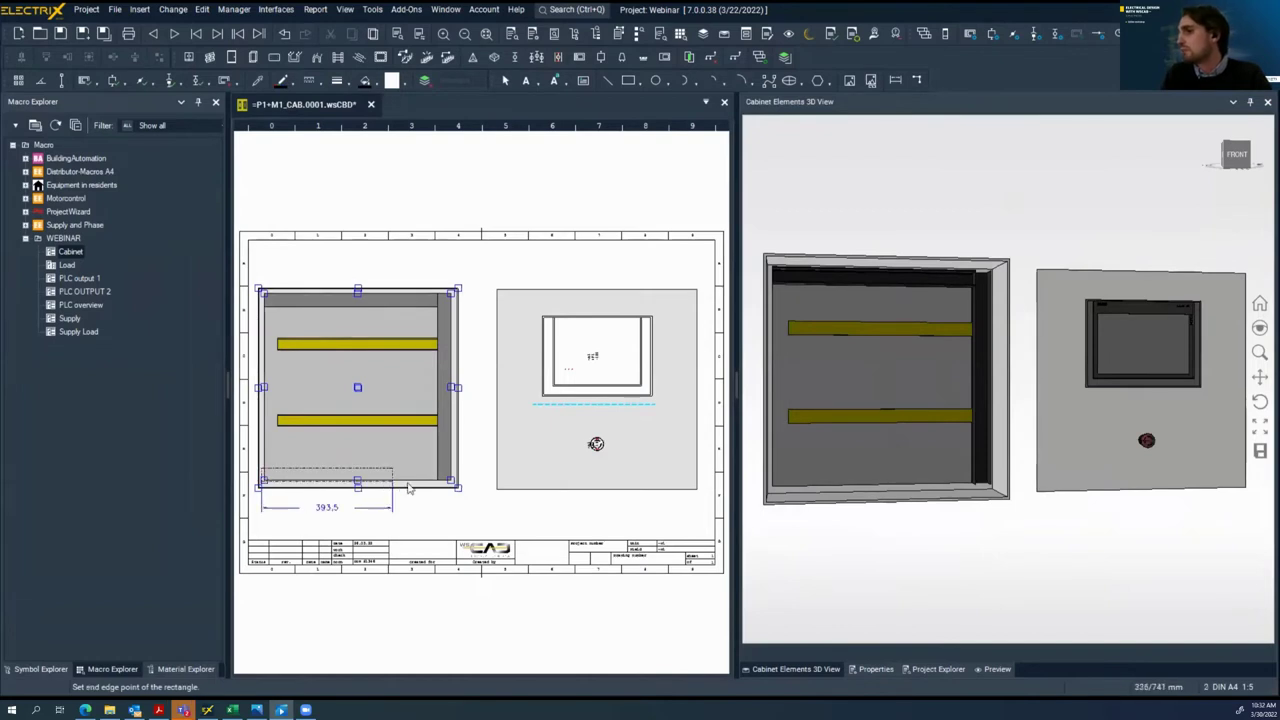
pyautogui.click(500, 472)
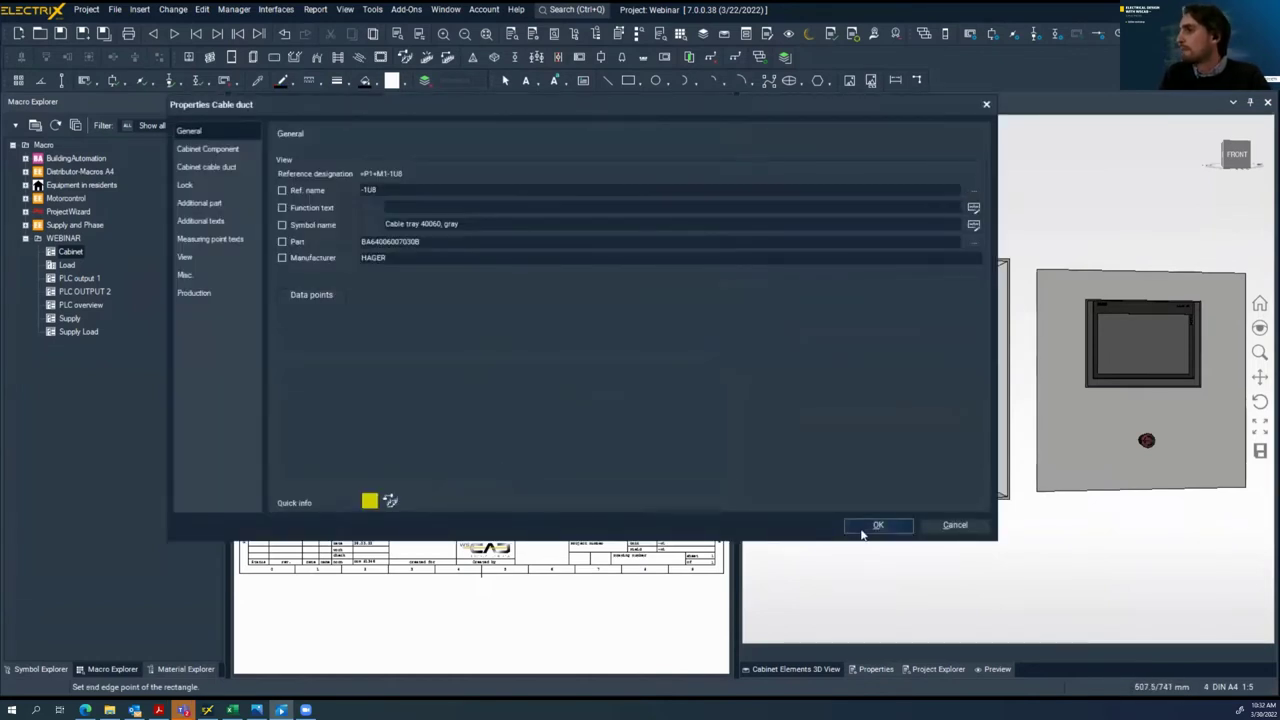
pyautogui.click(866, 526)
pyautogui.click(268, 300)
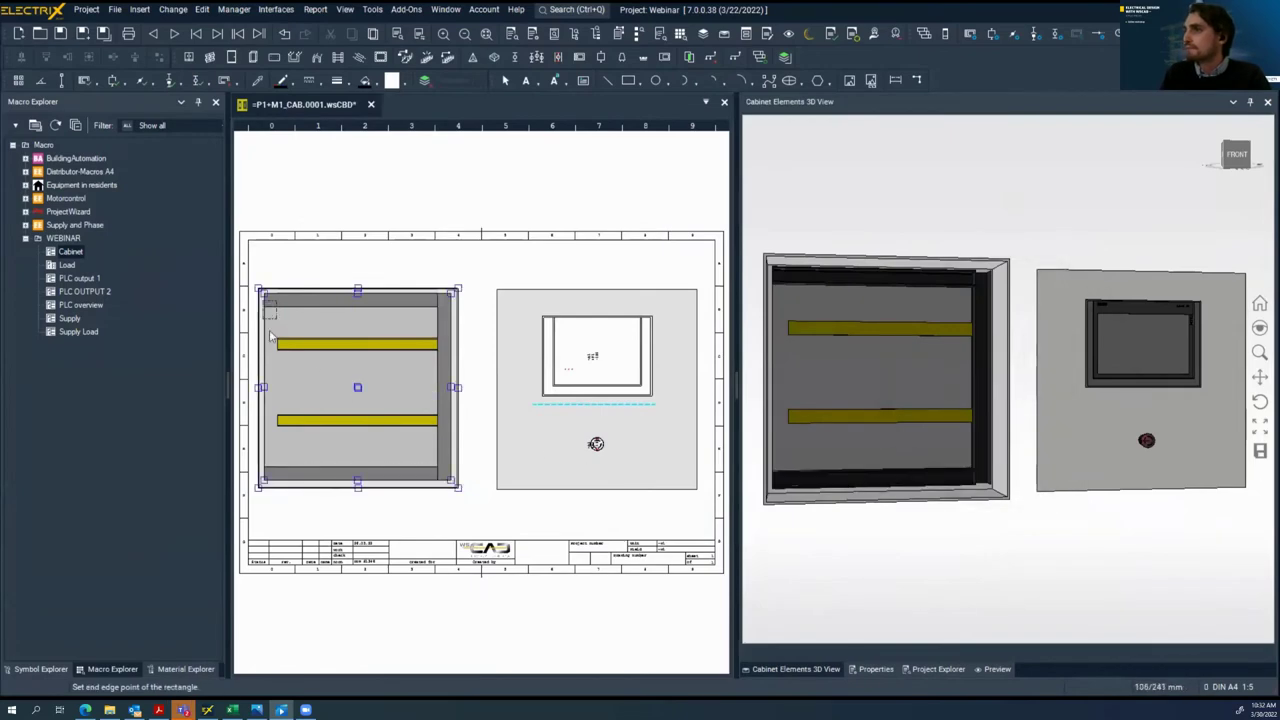
pyautogui.click(337, 477)
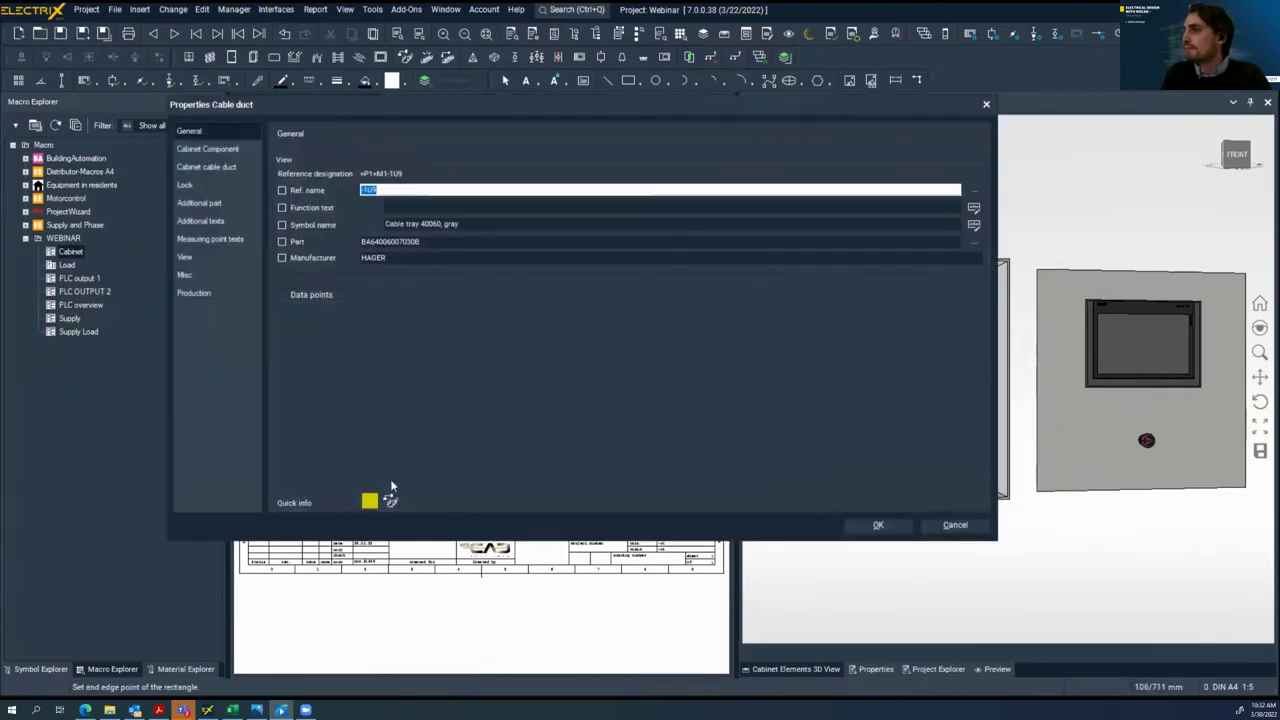
pyautogui.click(868, 526)
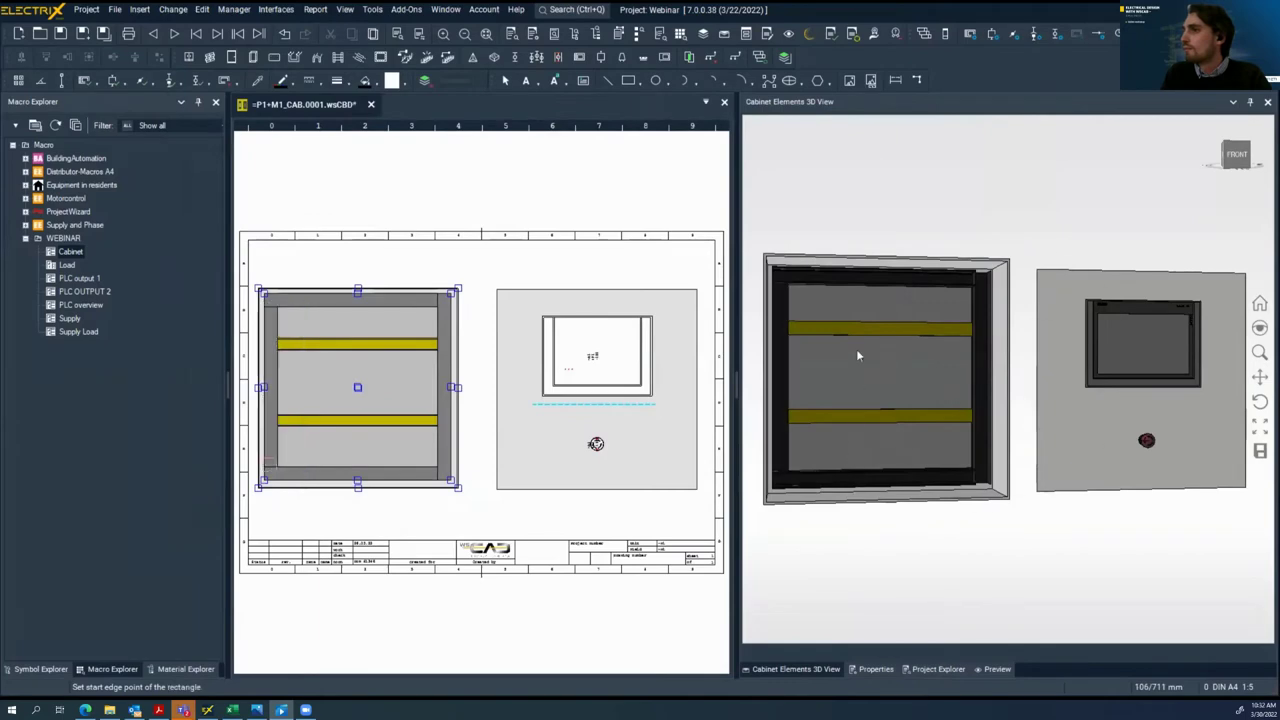
# Draw an extra horizontal duct across the mounting plate's middle between the two rails
pyautogui.scroll(3, 840, 392)
pyautogui.moveTo(837, 386); pyautogui.dragTo(811, 382)
pyautogui.doubleClick(810, 381)
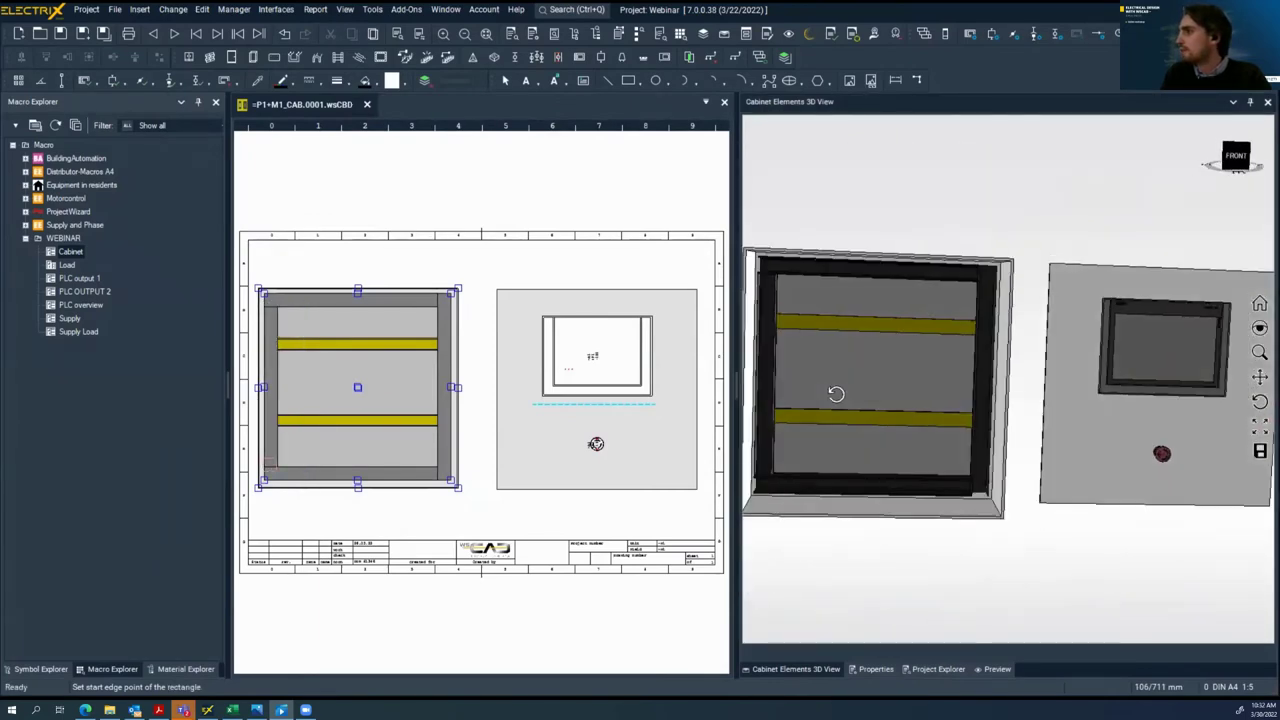
pyautogui.click(284, 388)
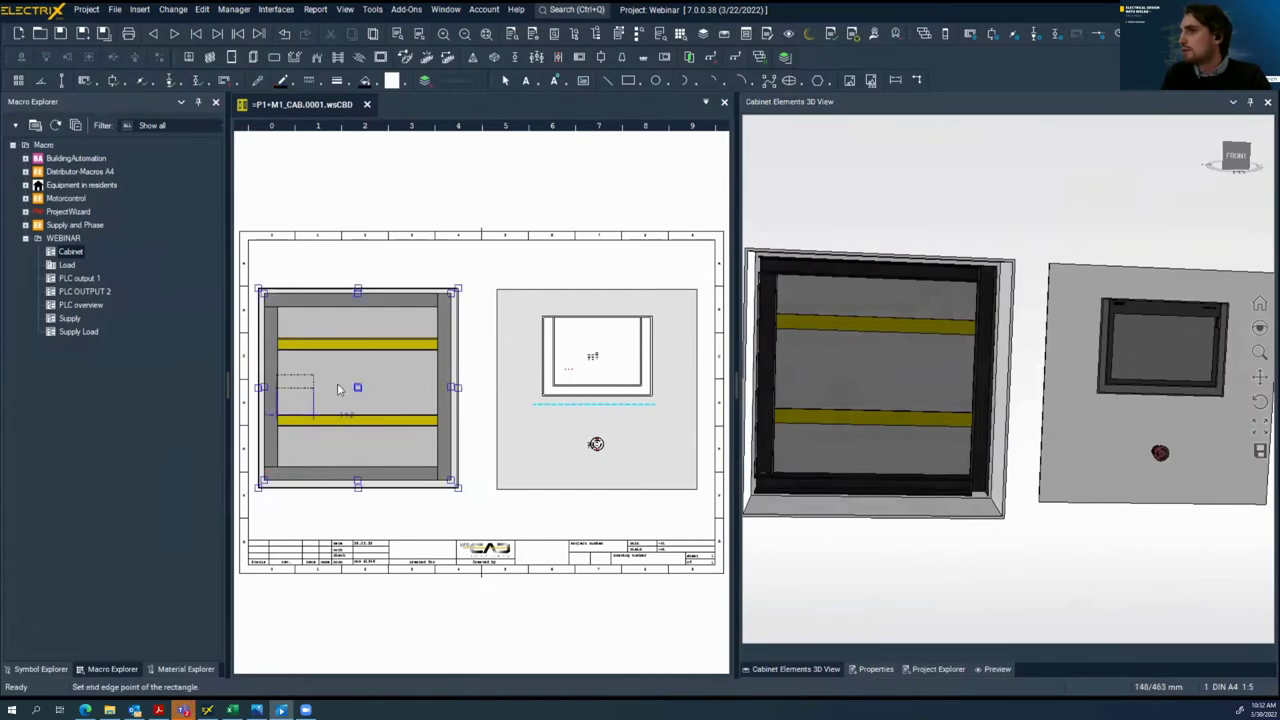
pyautogui.click(617, 489)
pyautogui.click(852, 522)
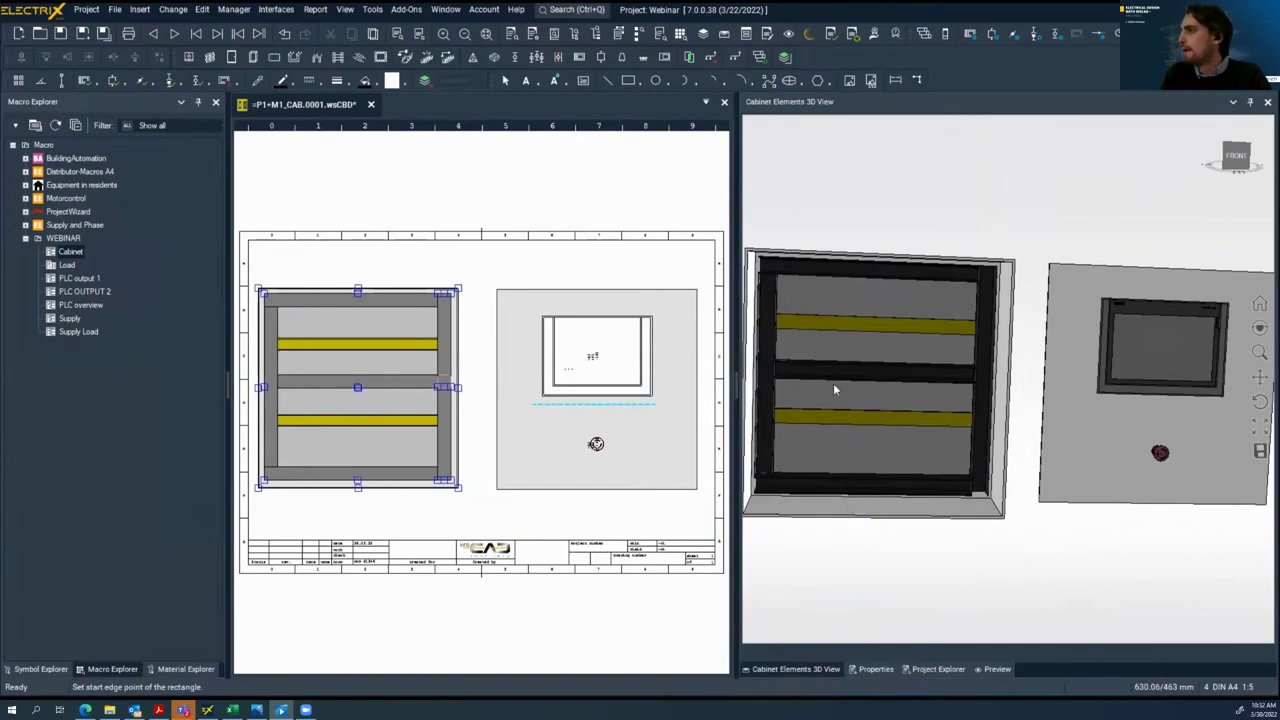
pyautogui.moveTo(887, 384)
pyautogui.mouseDown(button='middle')
pyautogui.moveTo(877, 351)
pyautogui.moveTo(890, 378)
pyautogui.moveTo(811, 391)
pyautogui.mouseUp(button='middle')
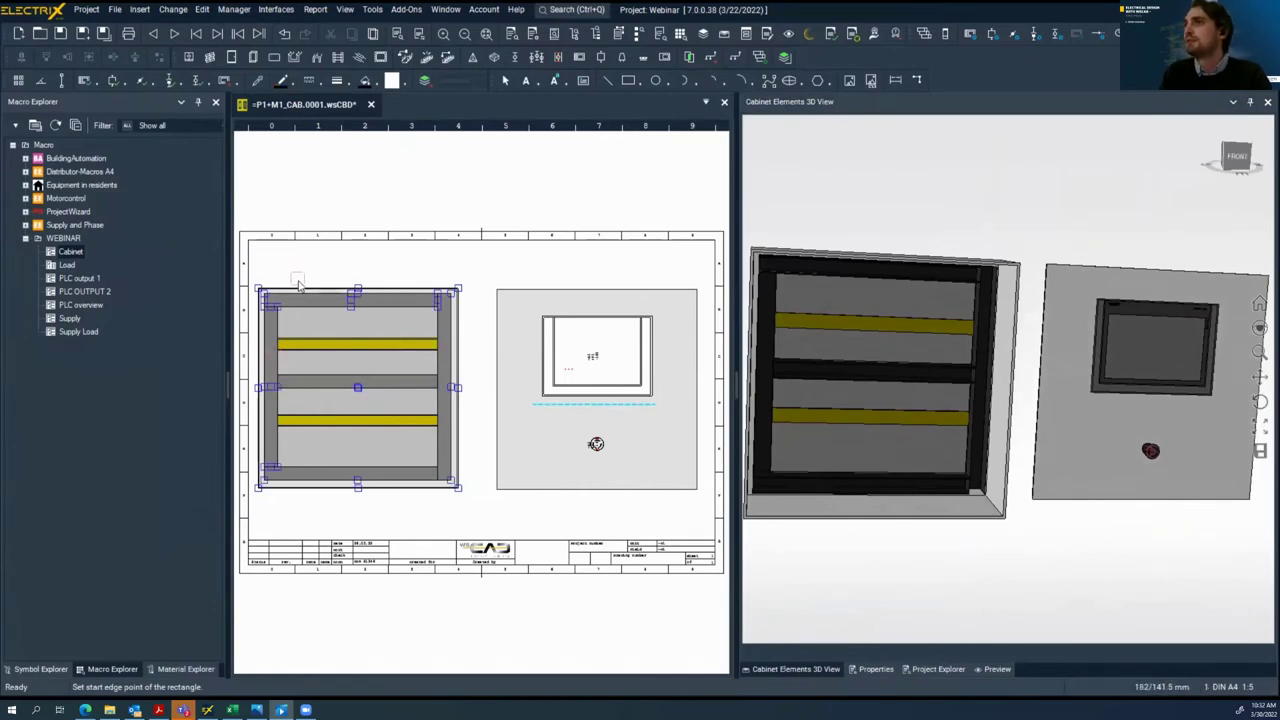
# End the rectangle command and update the layout, answering Yes to both mounting-support warnings
pyautogui.press('Escape')
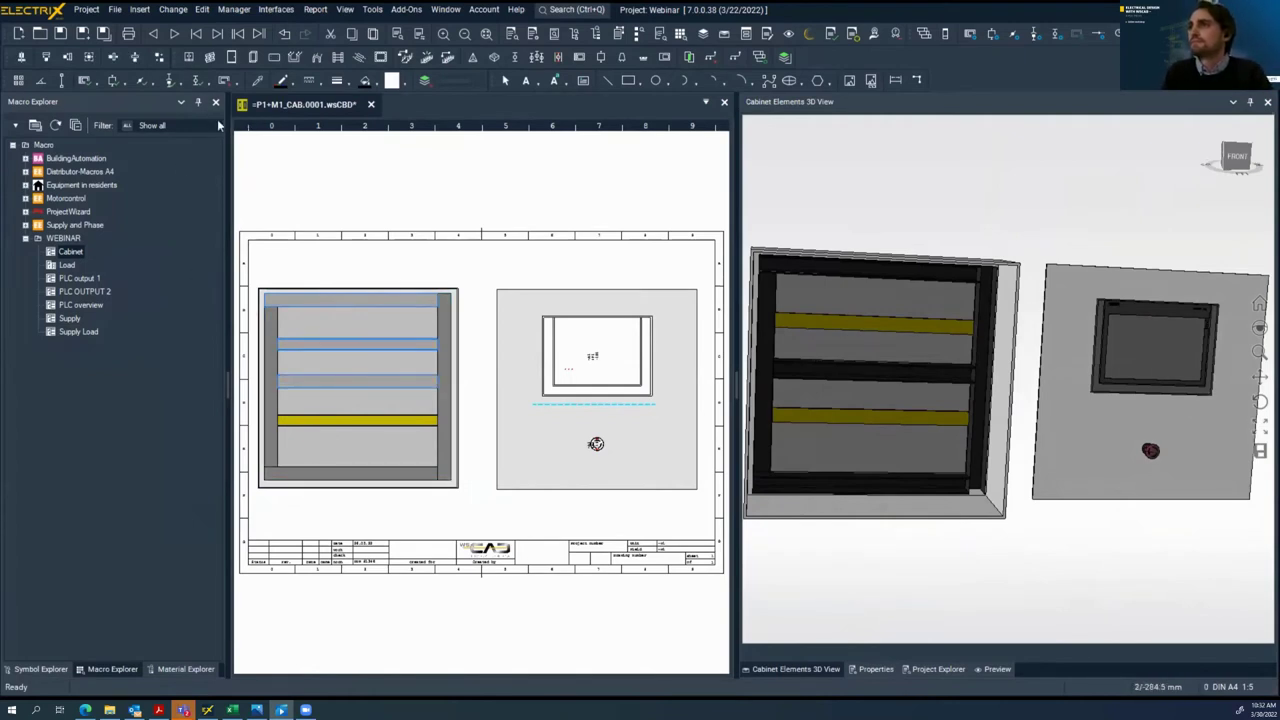
pyautogui.click(136, 58)
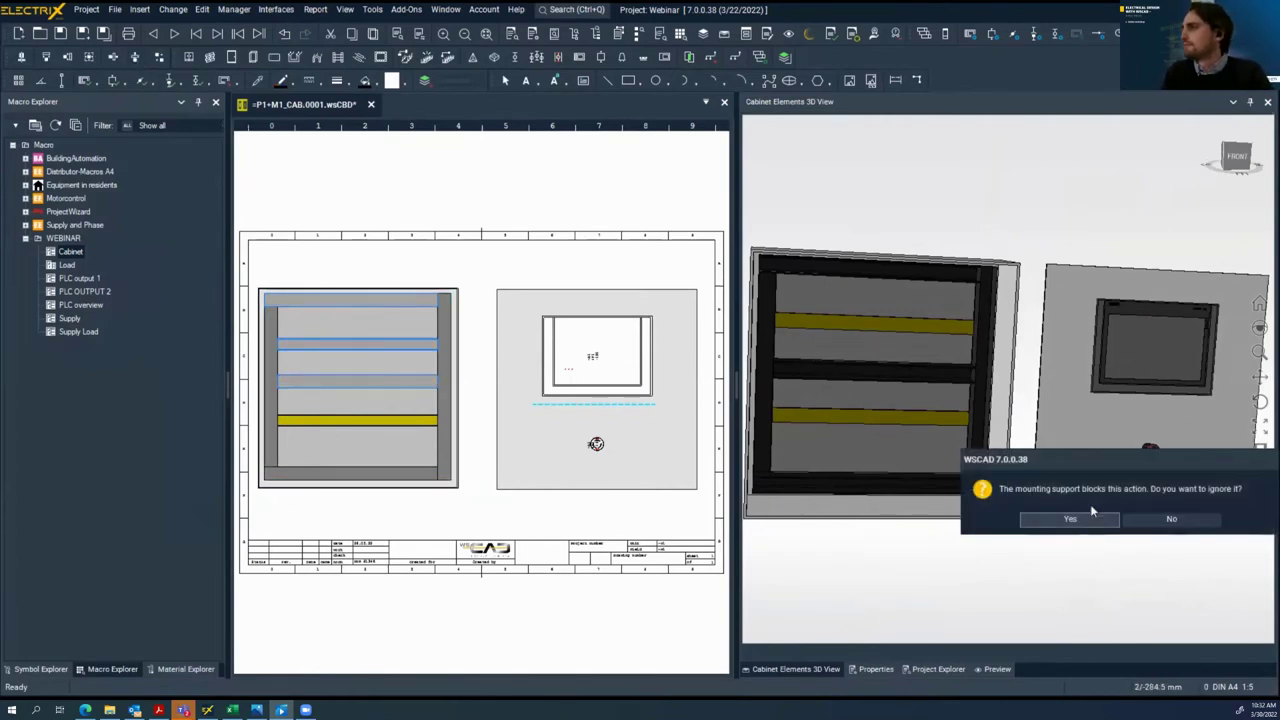
pyautogui.moveTo(1105, 463); pyautogui.dragTo(850, 438)
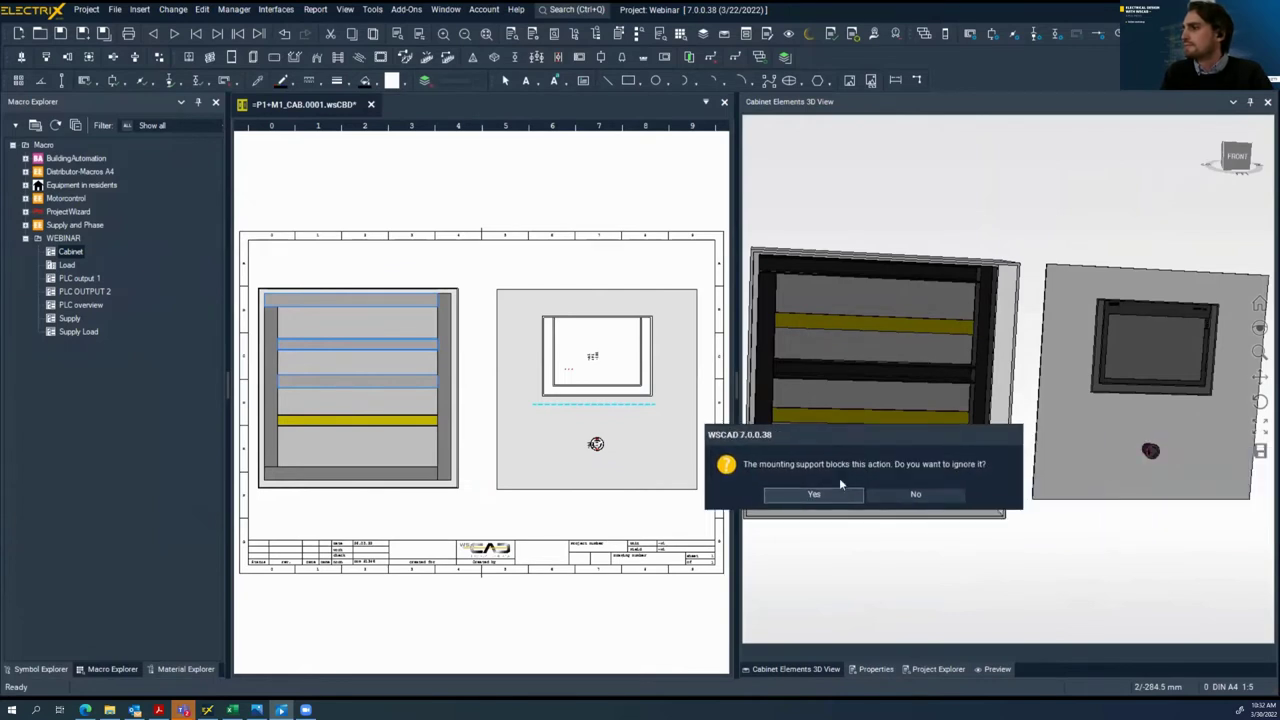
pyautogui.click(836, 494)
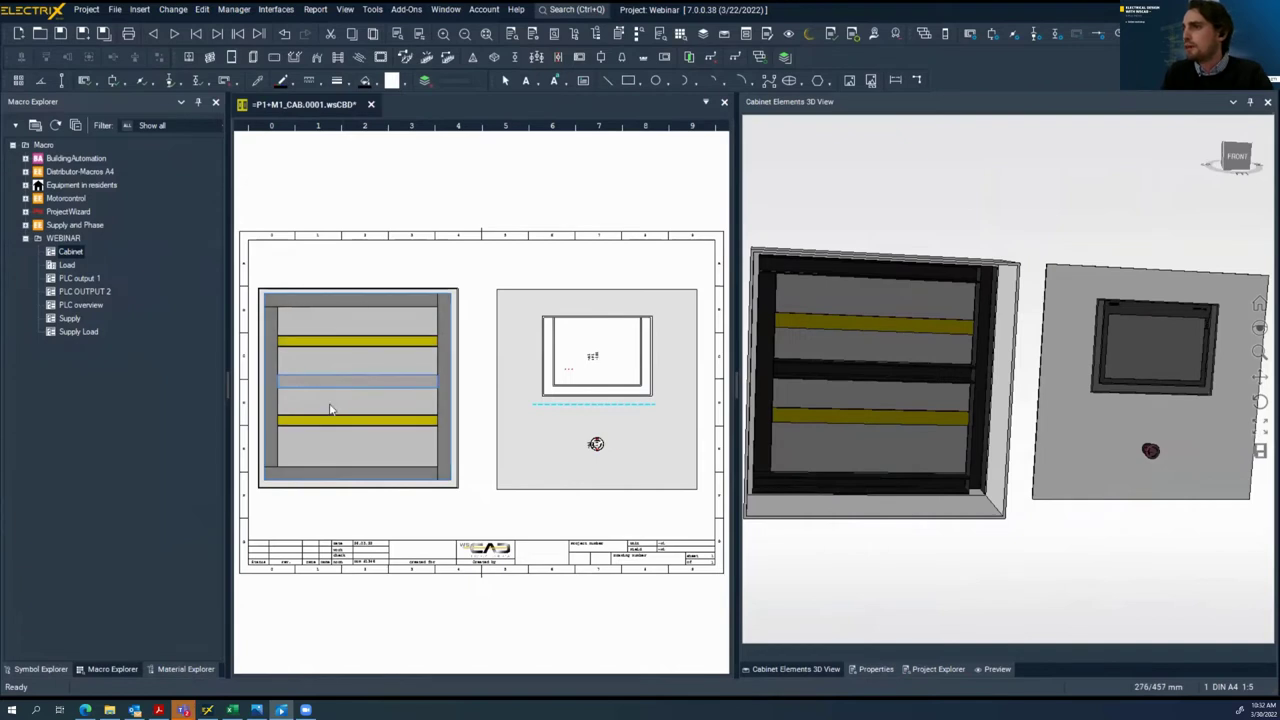
pyautogui.click(137, 57)
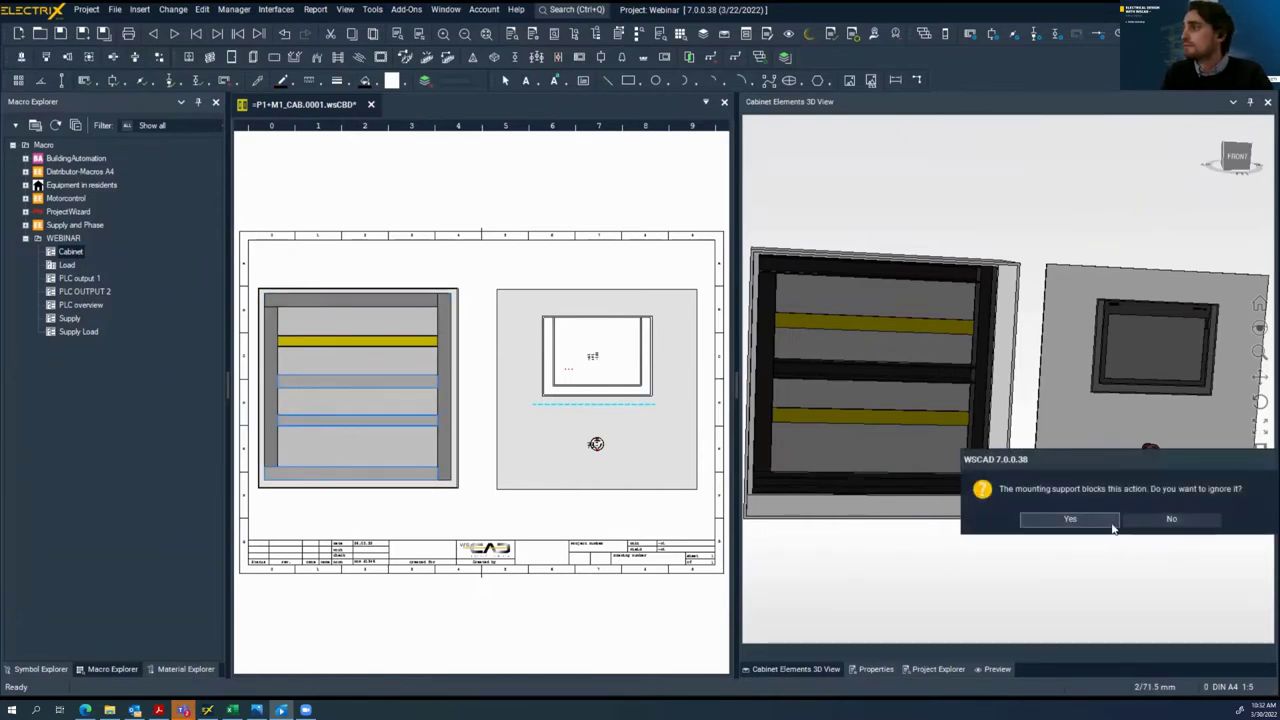
pyautogui.click(1070, 519)
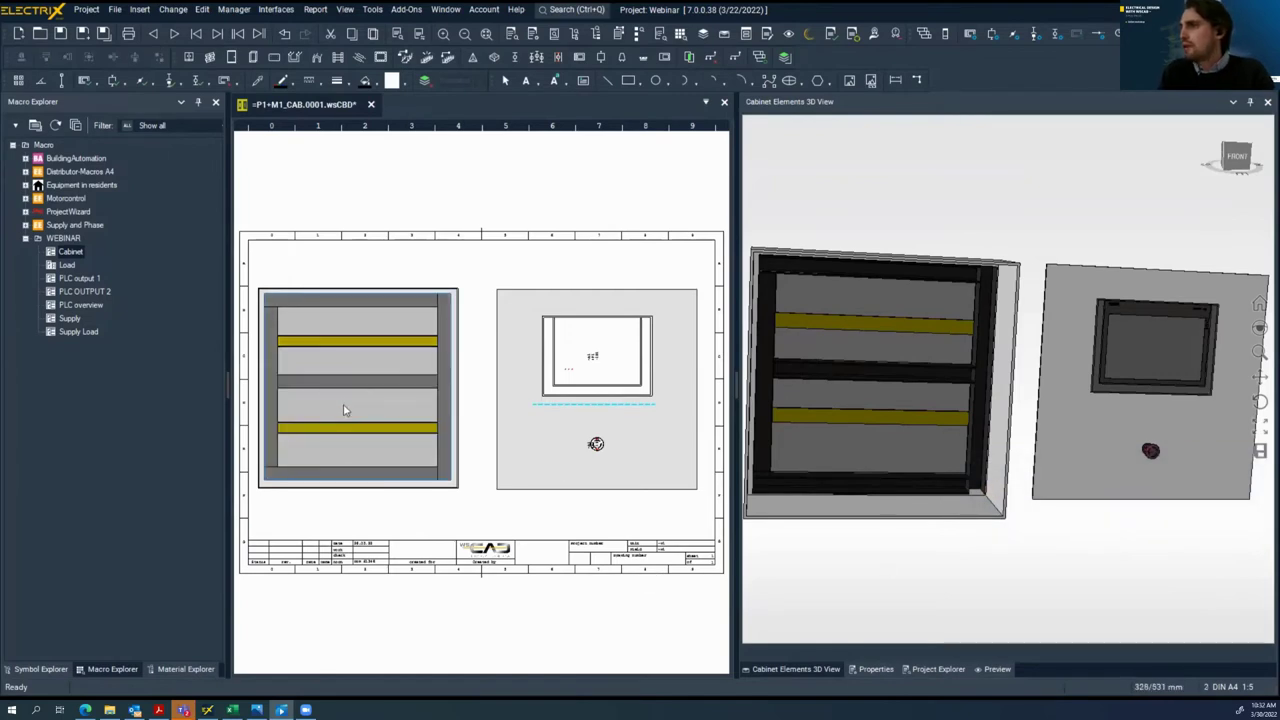
# From Material Explorer, place breakers 1F01–1F03 as new symbols on the upper rail
pyautogui.click(186, 669)
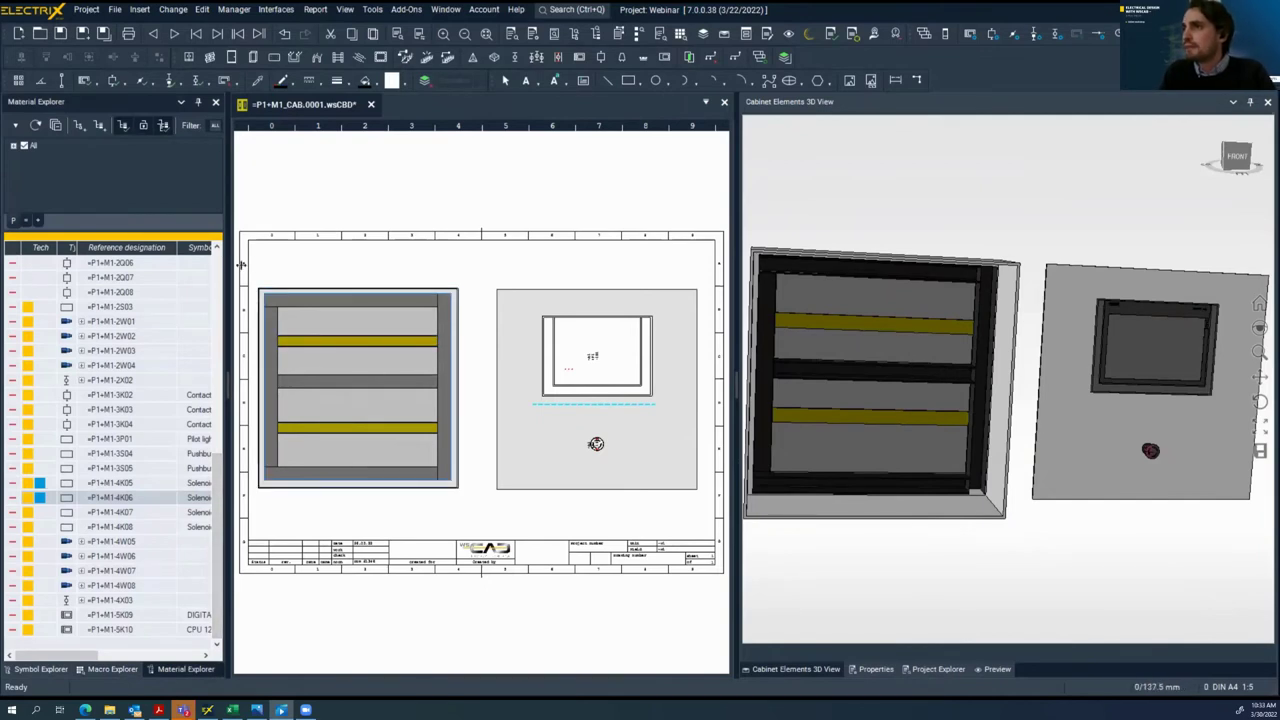
pyautogui.moveTo(240, 264); pyautogui.dragTo(273, 268)
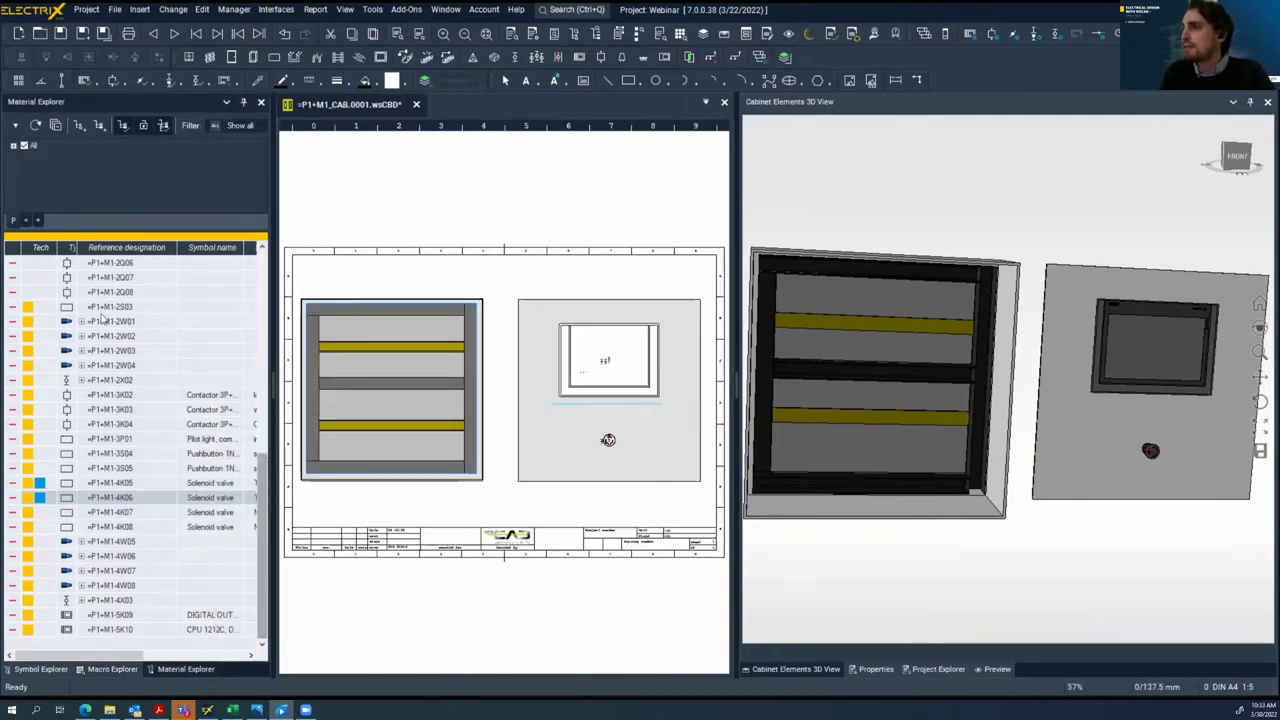
pyautogui.scroll(10, 105, 312)
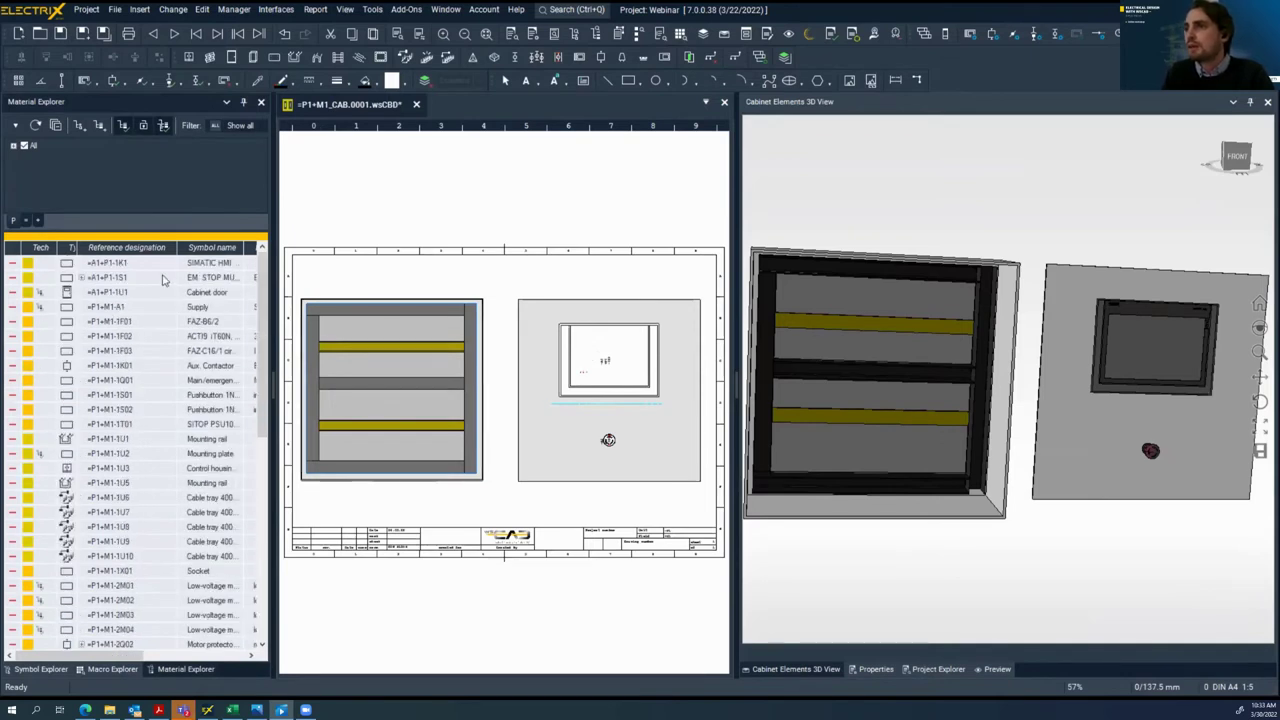
pyautogui.keyDown('shift'); pyautogui.click(137, 352); pyautogui.keyUp('shift')
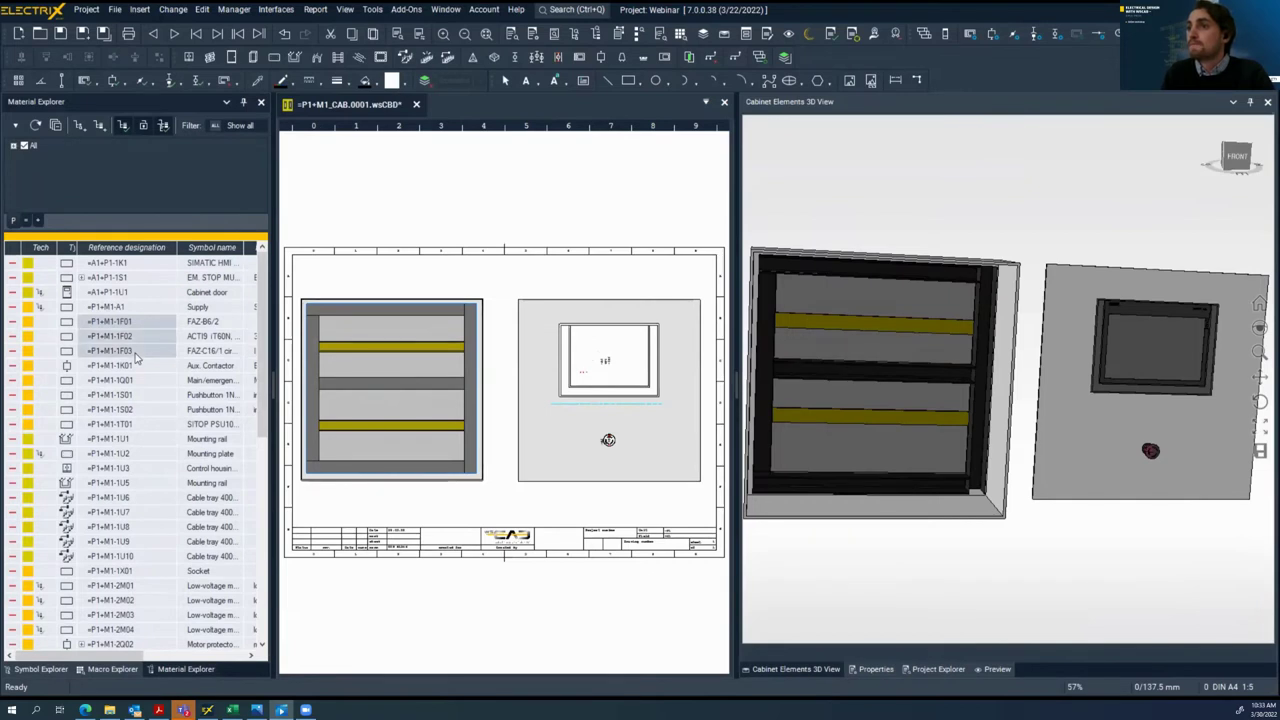
pyautogui.rightClick(137, 355)
pyautogui.click(180, 384)
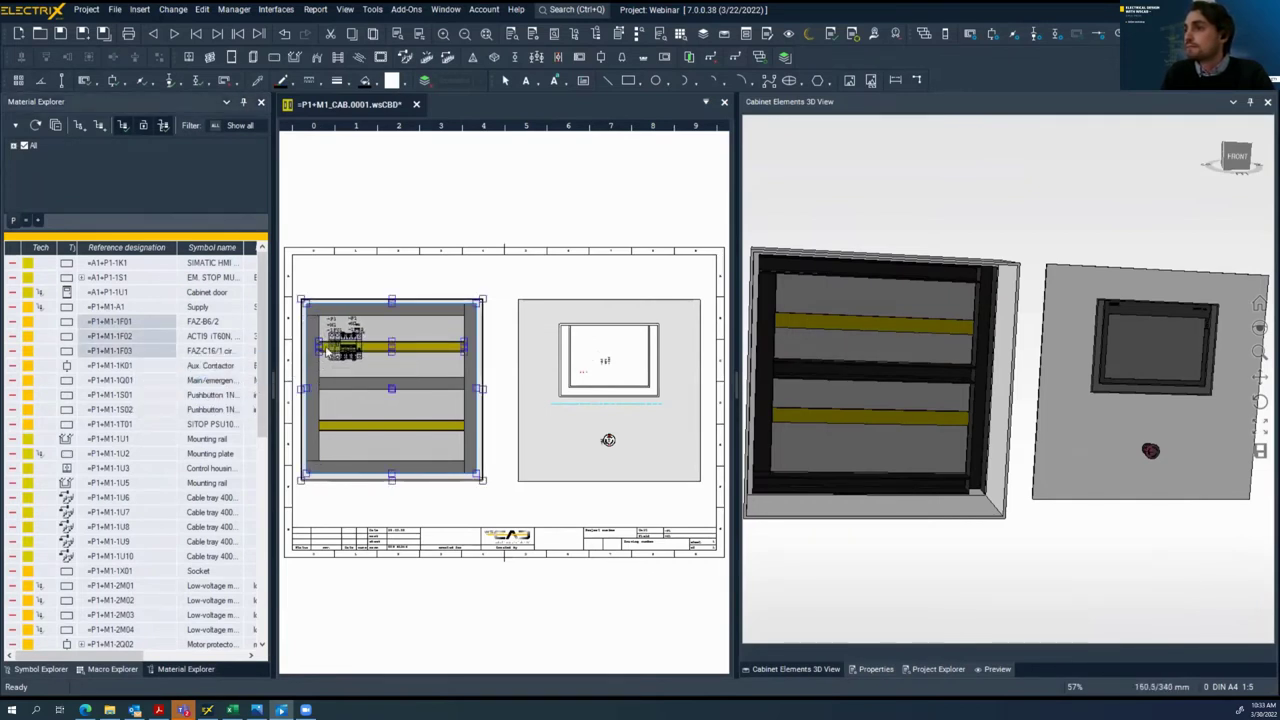
pyautogui.click(334, 347)
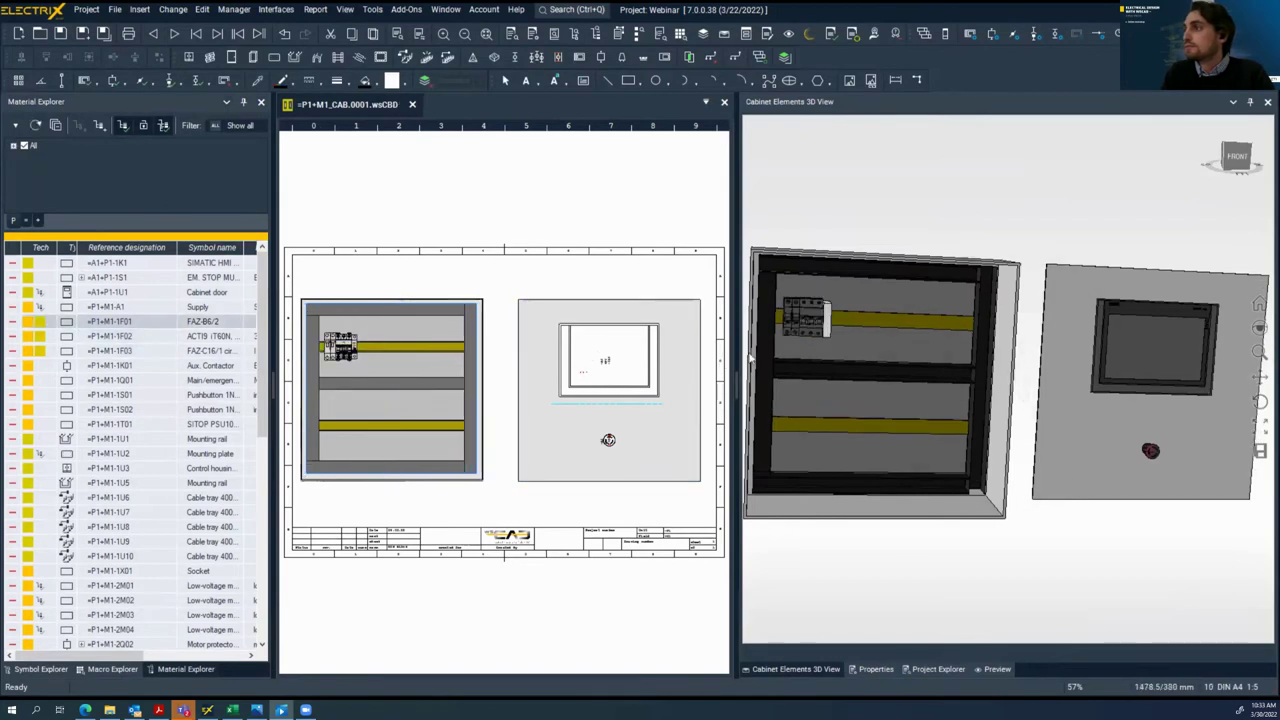
pyautogui.scroll(2, 817, 338)
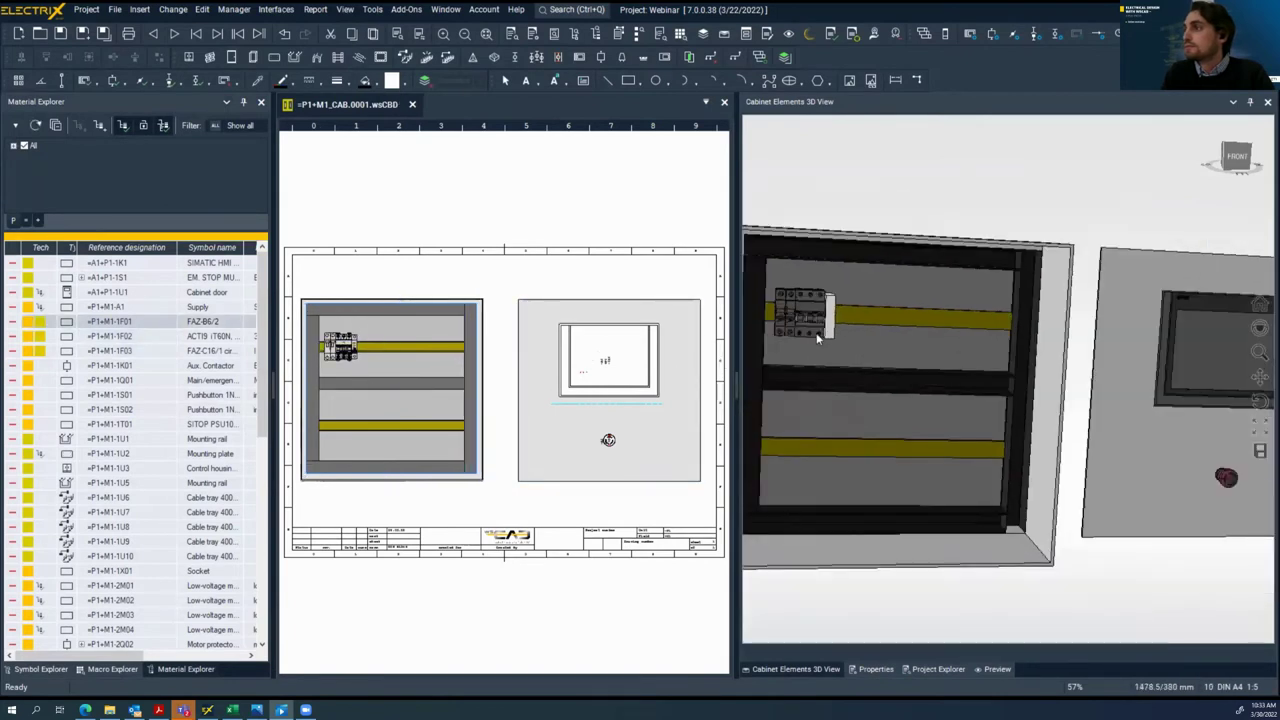
pyautogui.scroll(-1, 817, 338)
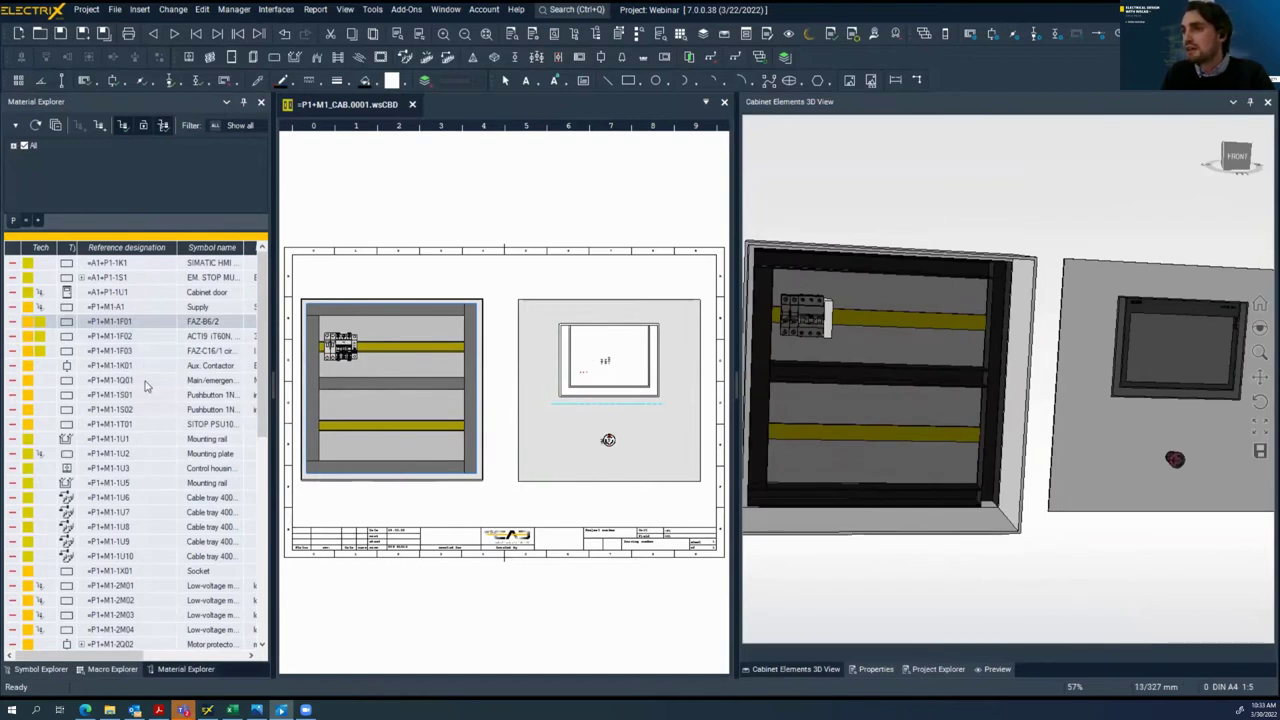
# Place the 1T01 SITOP power supply as a new symbol on the upper rail
pyautogui.click(130, 426)
pyautogui.rightClick(130, 426)
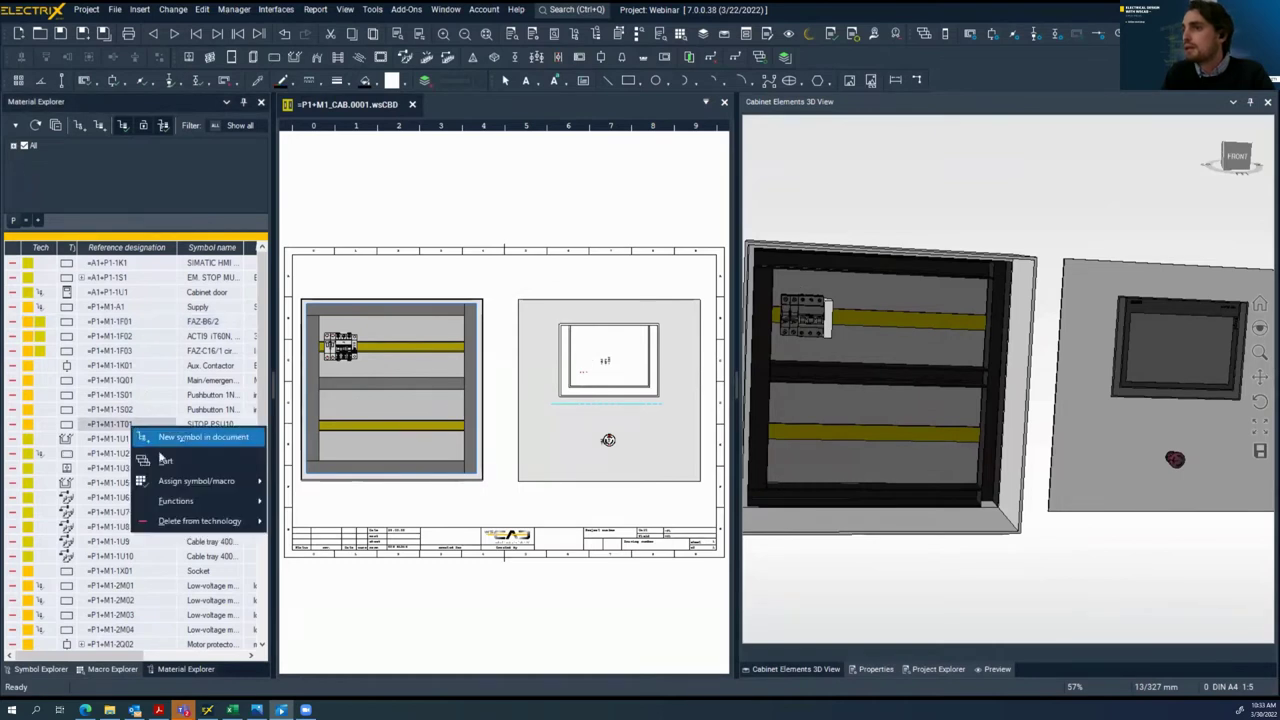
pyautogui.click(165, 437)
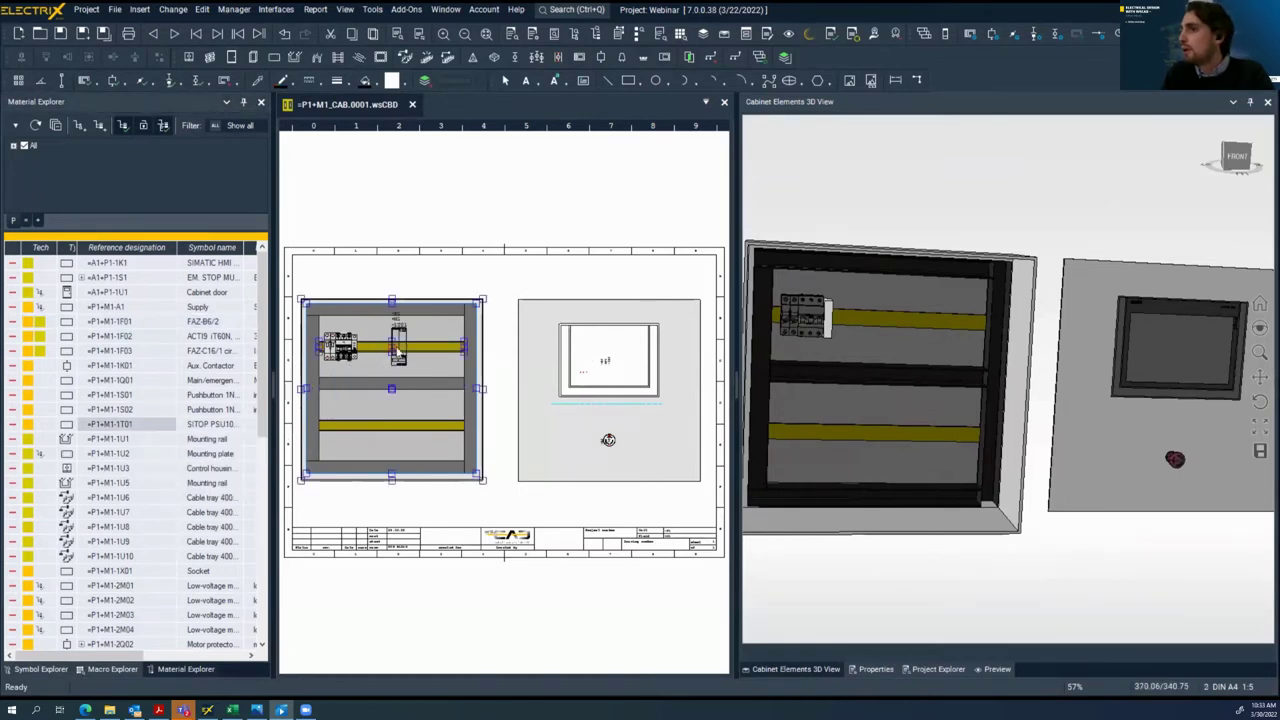
pyautogui.click(395, 352)
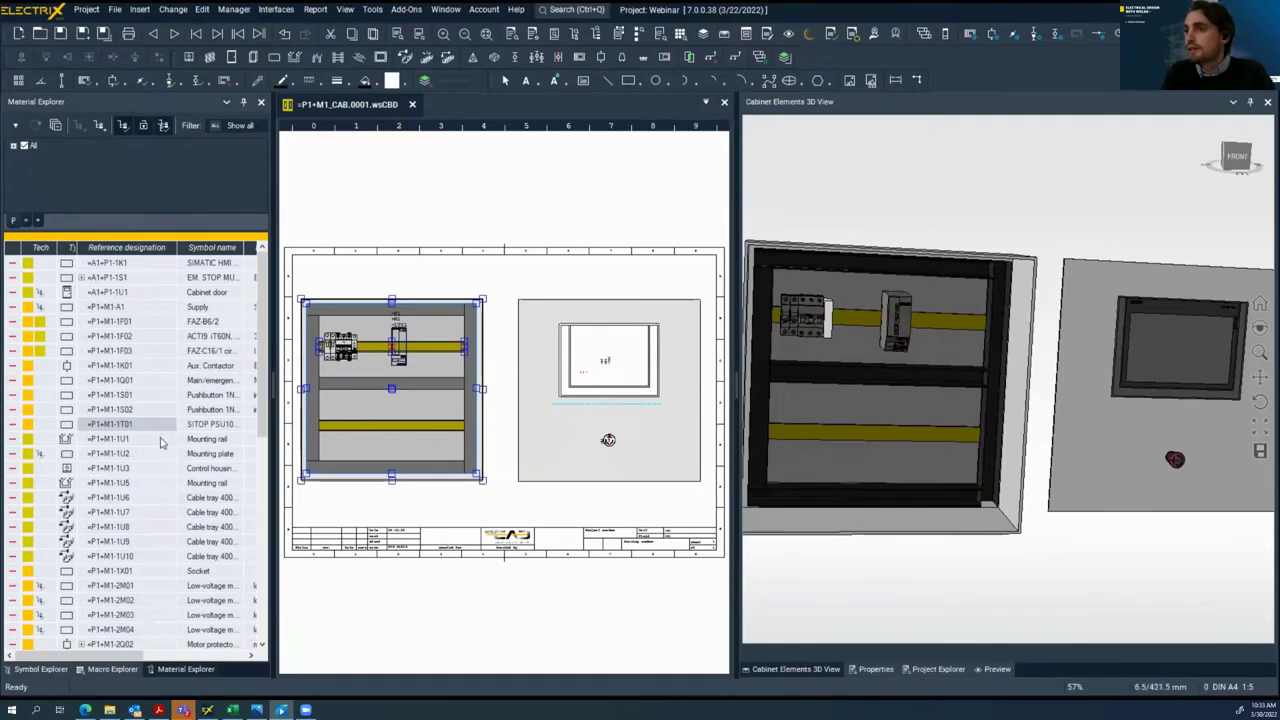
# Place PLC modules 5K09 and 5K10 on the upper rail beside the power supply
pyautogui.scroll(-2, 160, 442)
pyautogui.scroll(-7, 160, 442)
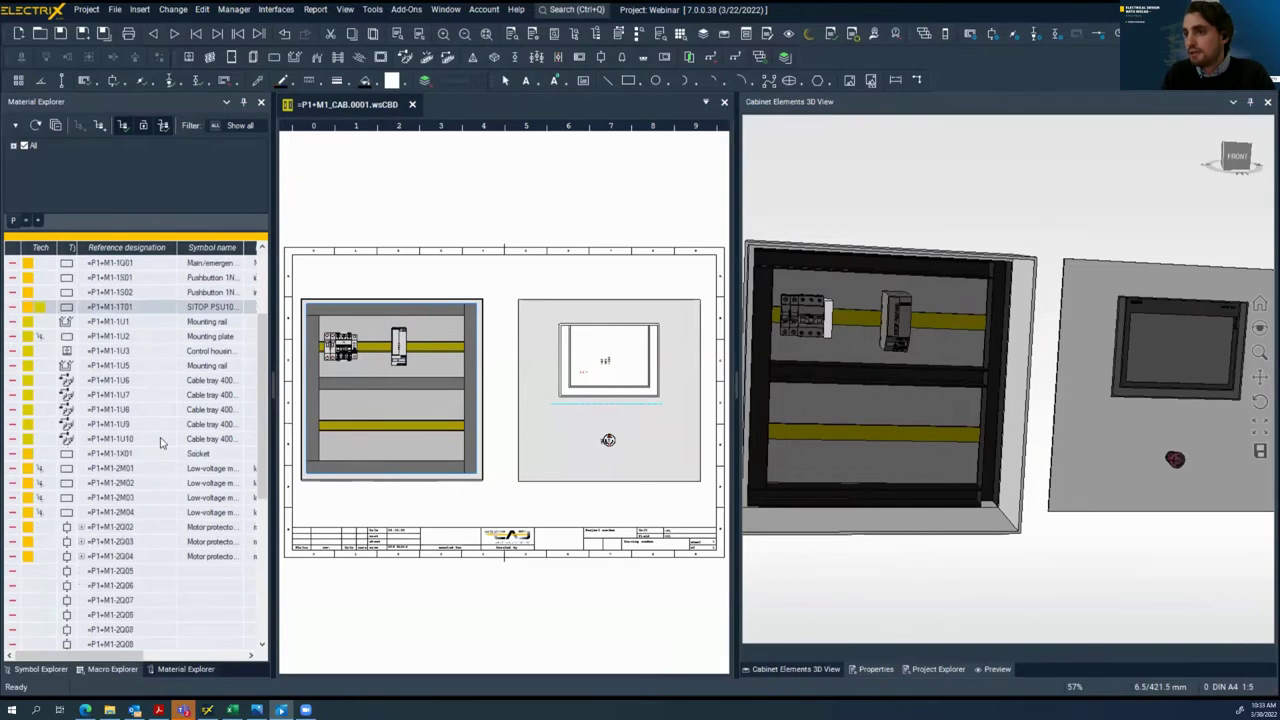
pyautogui.scroll(-1, 158, 442)
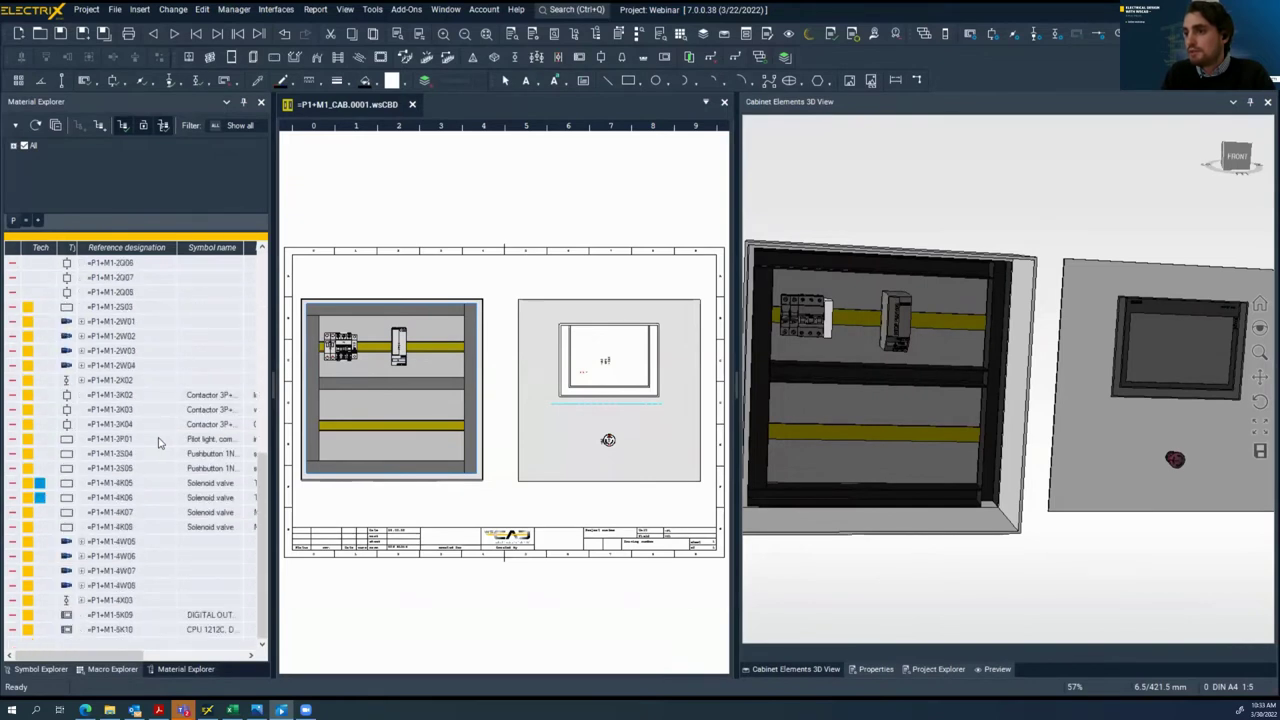
pyautogui.click(115, 617)
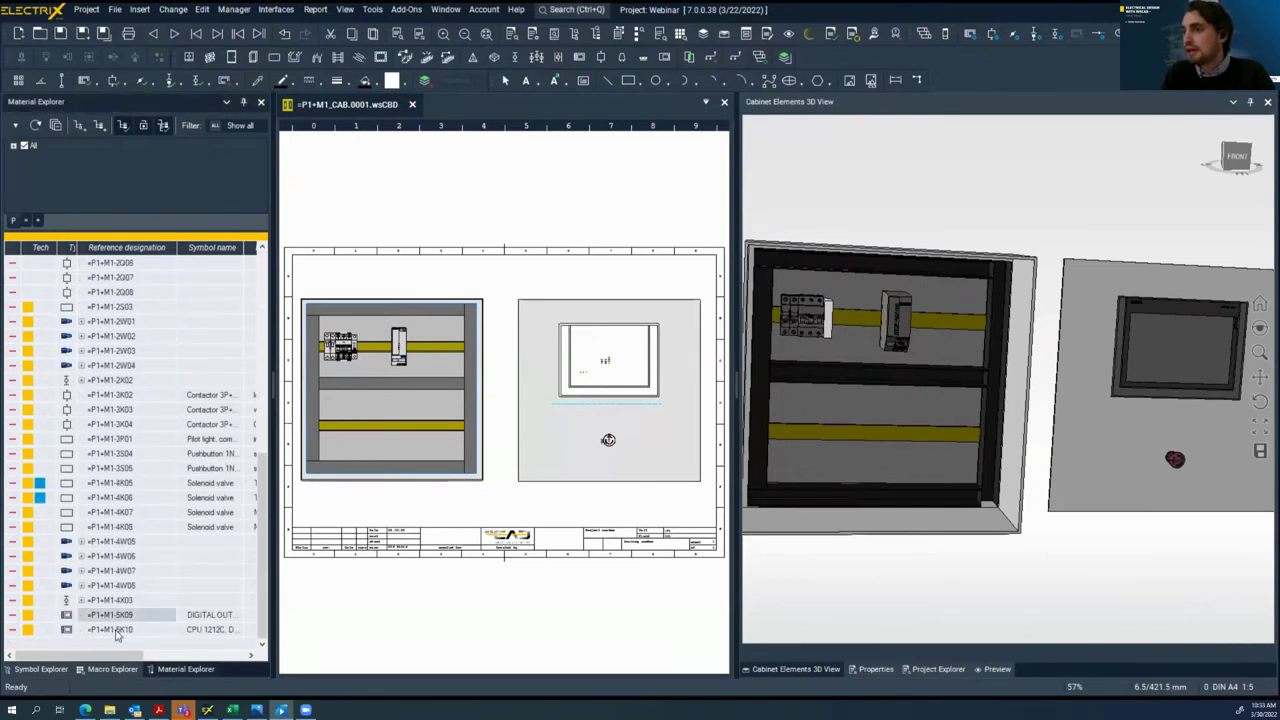
pyautogui.rightClick(117, 632)
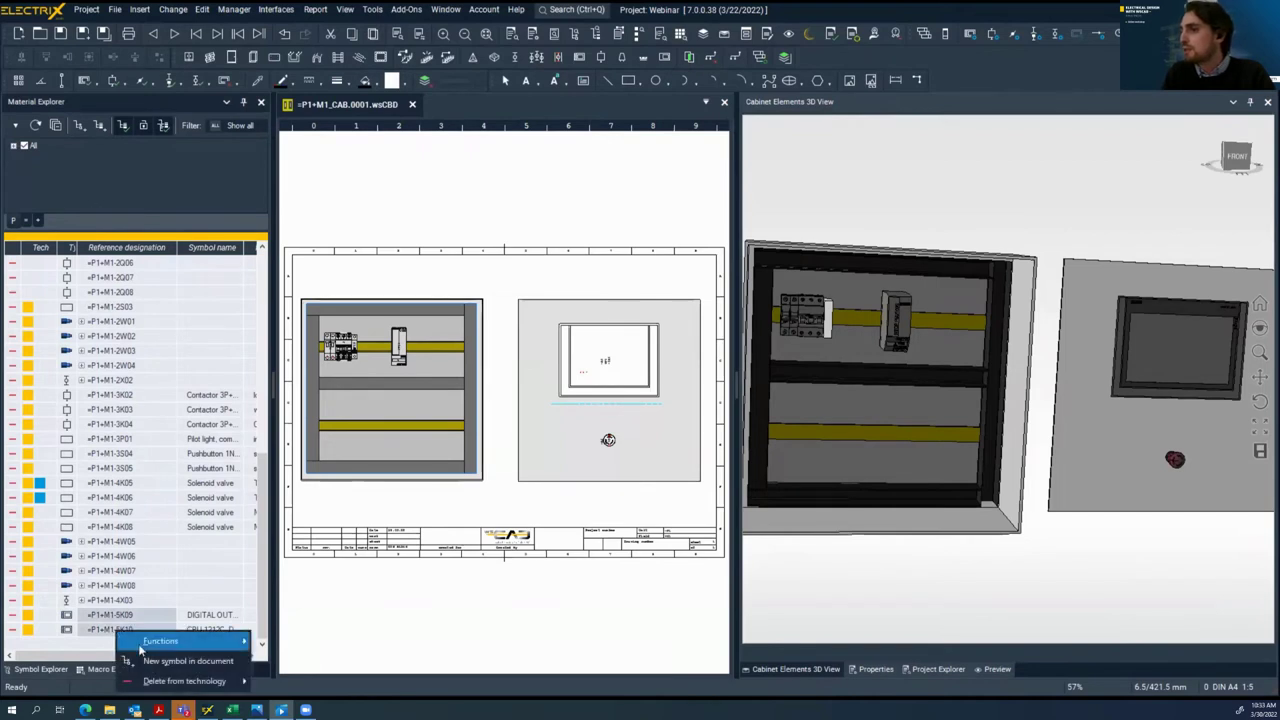
pyautogui.click(155, 662)
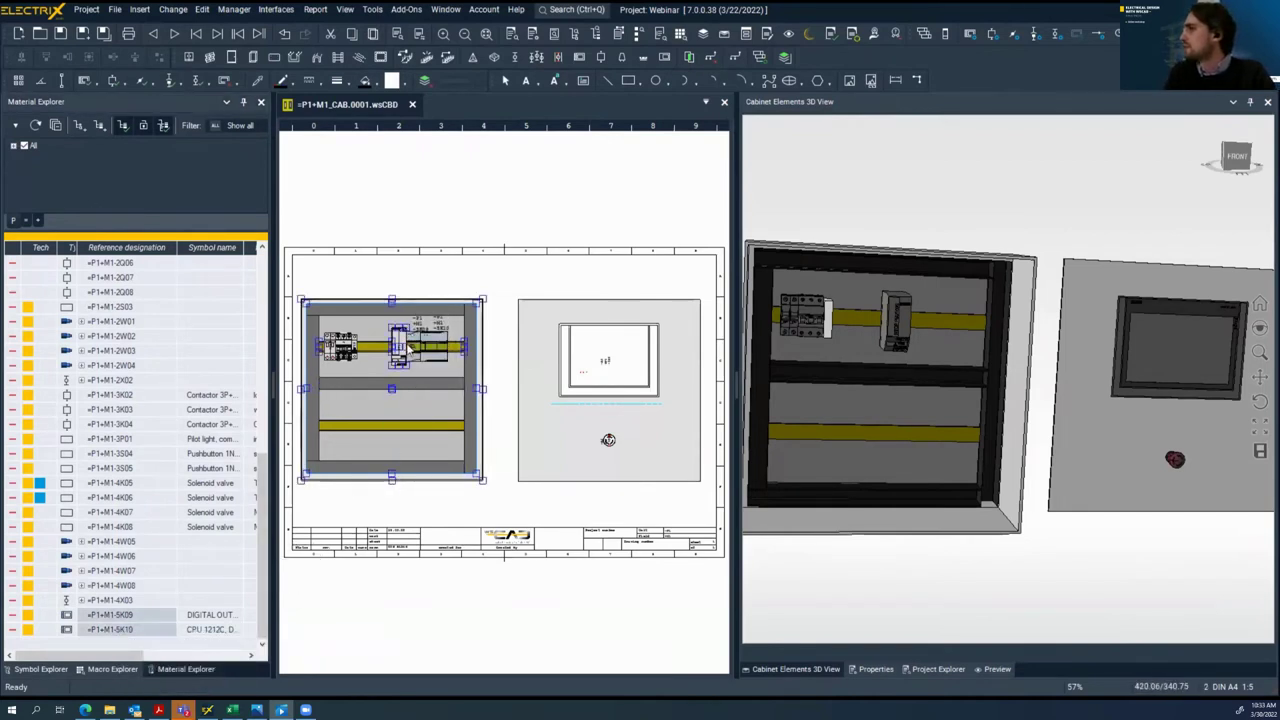
pyautogui.click(408, 347)
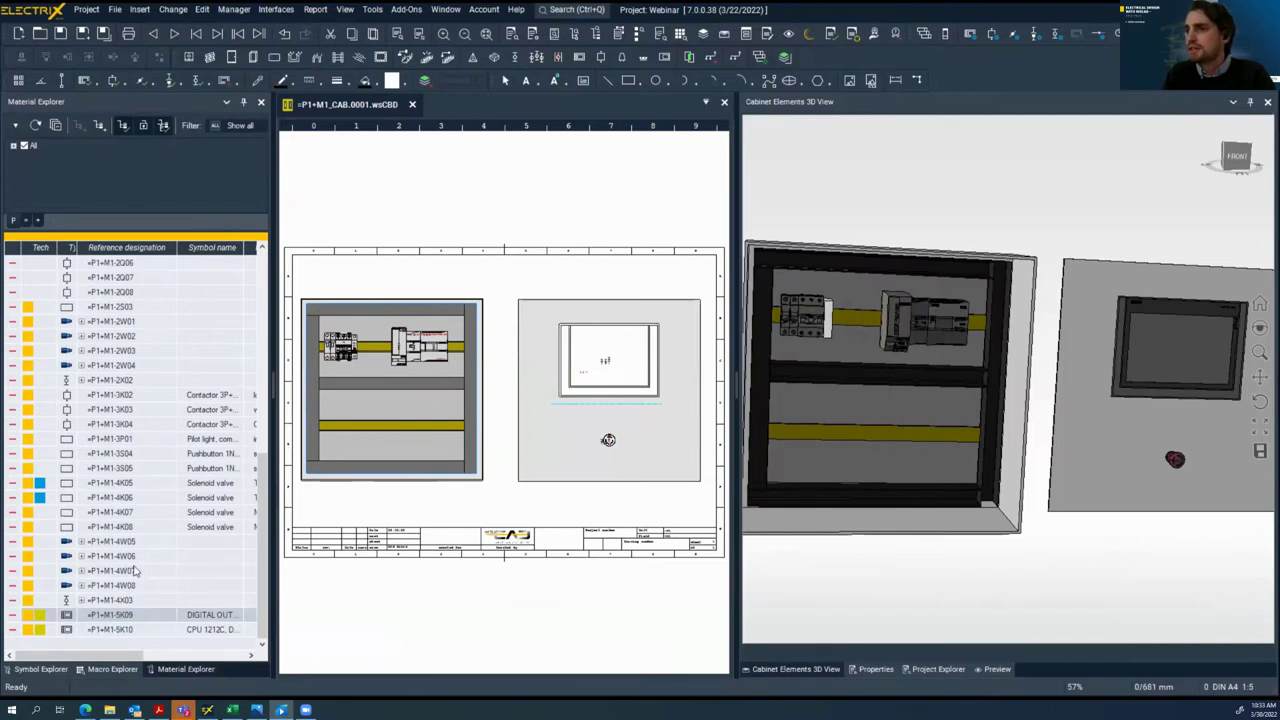
pyautogui.scroll(1, 136, 570)
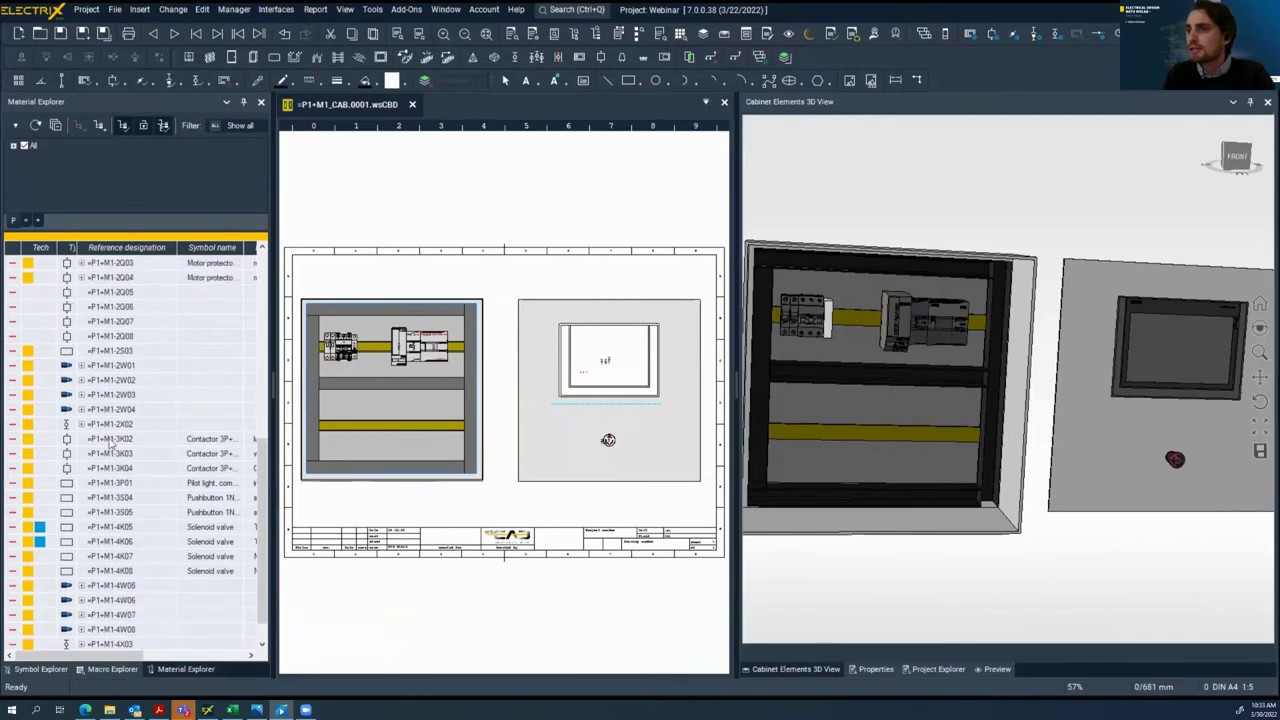
# Place contactors 3K02 through 3K04 as new symbols on the lower rail
pyautogui.click(110, 441)
pyautogui.keyDown('shift'); pyautogui.click(115, 470); pyautogui.keyUp('shift')
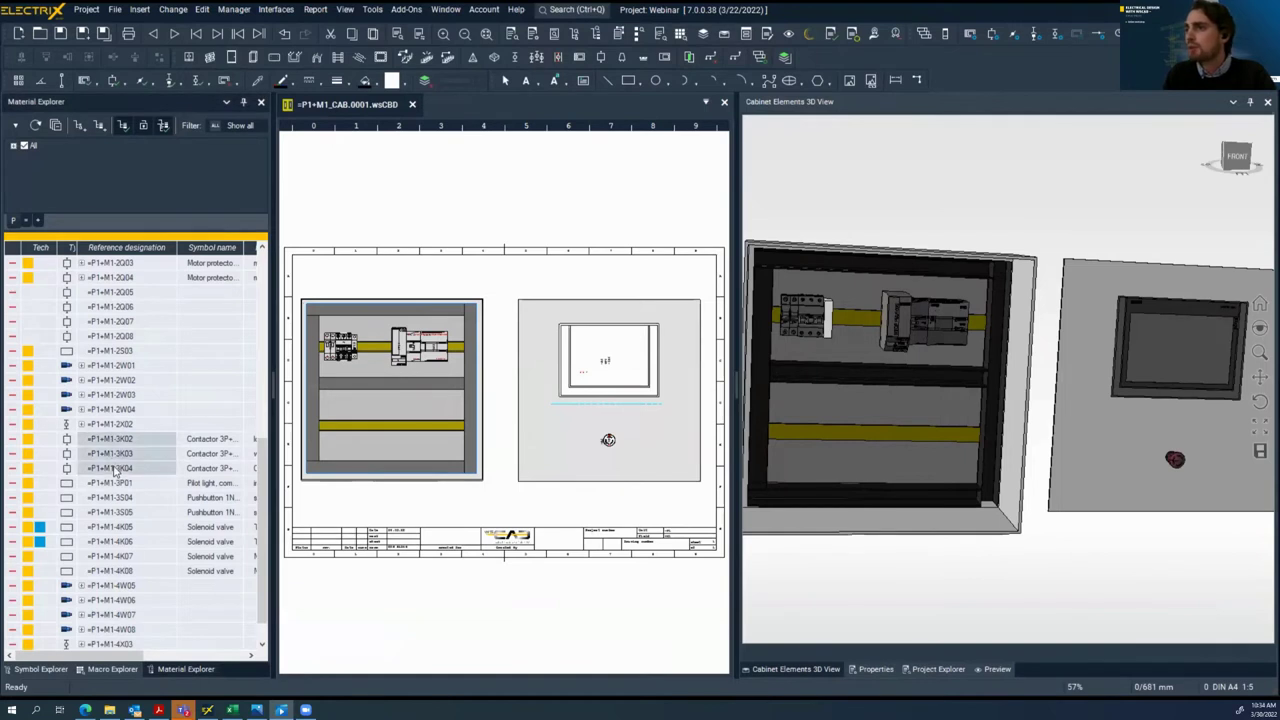
pyautogui.rightClick(115, 470)
pyautogui.click(145, 498)
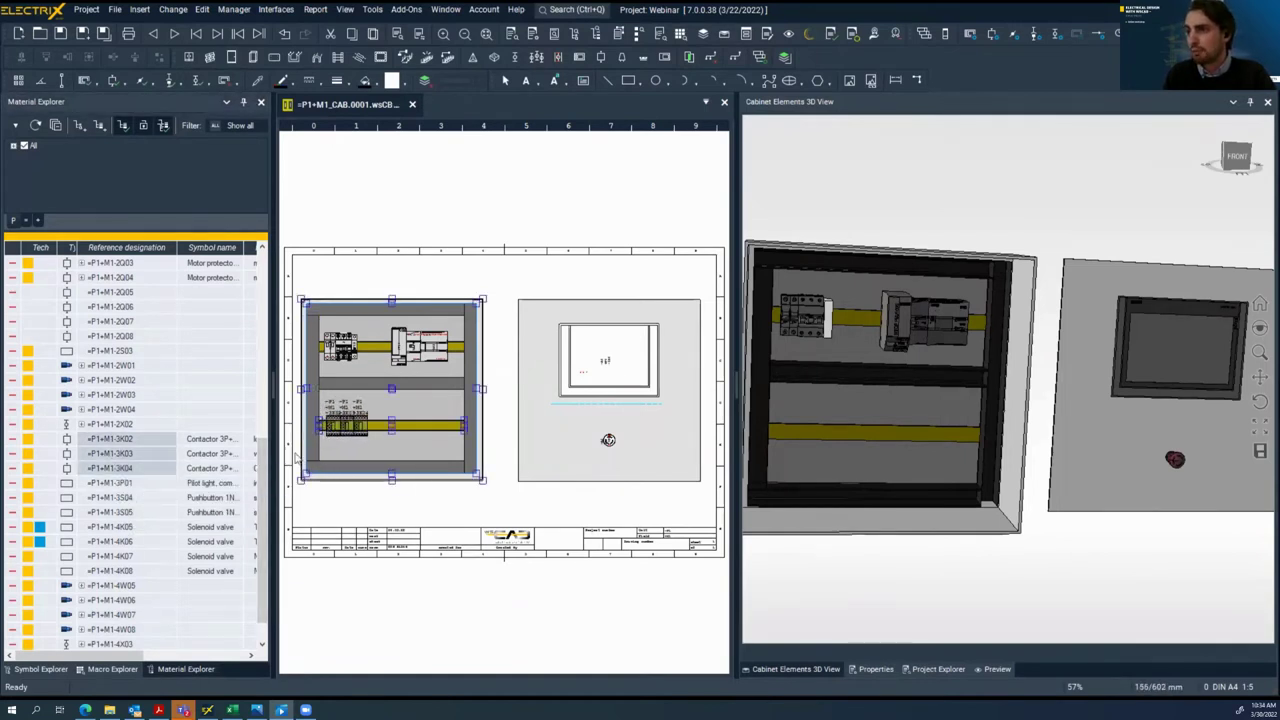
pyautogui.click(296, 457)
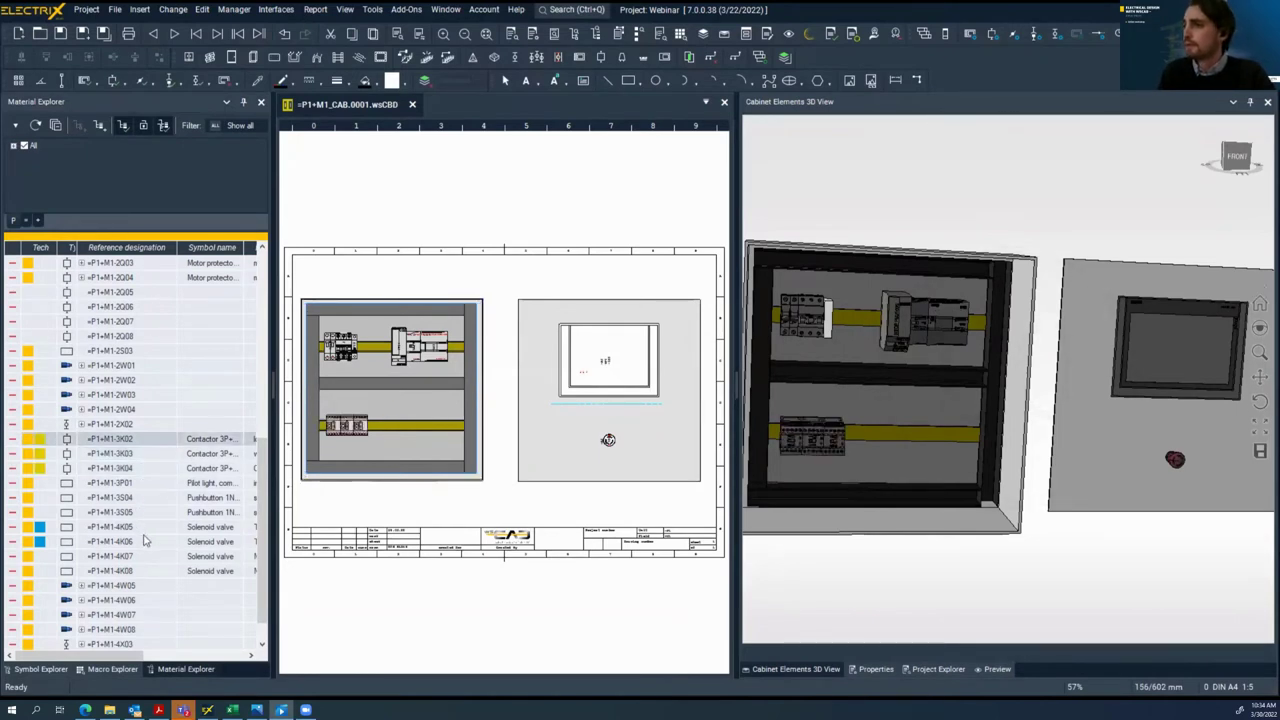
# Place motor protectors 2Q02 through 2Q04 on the lower rail
pyautogui.scroll(4, 143, 541)
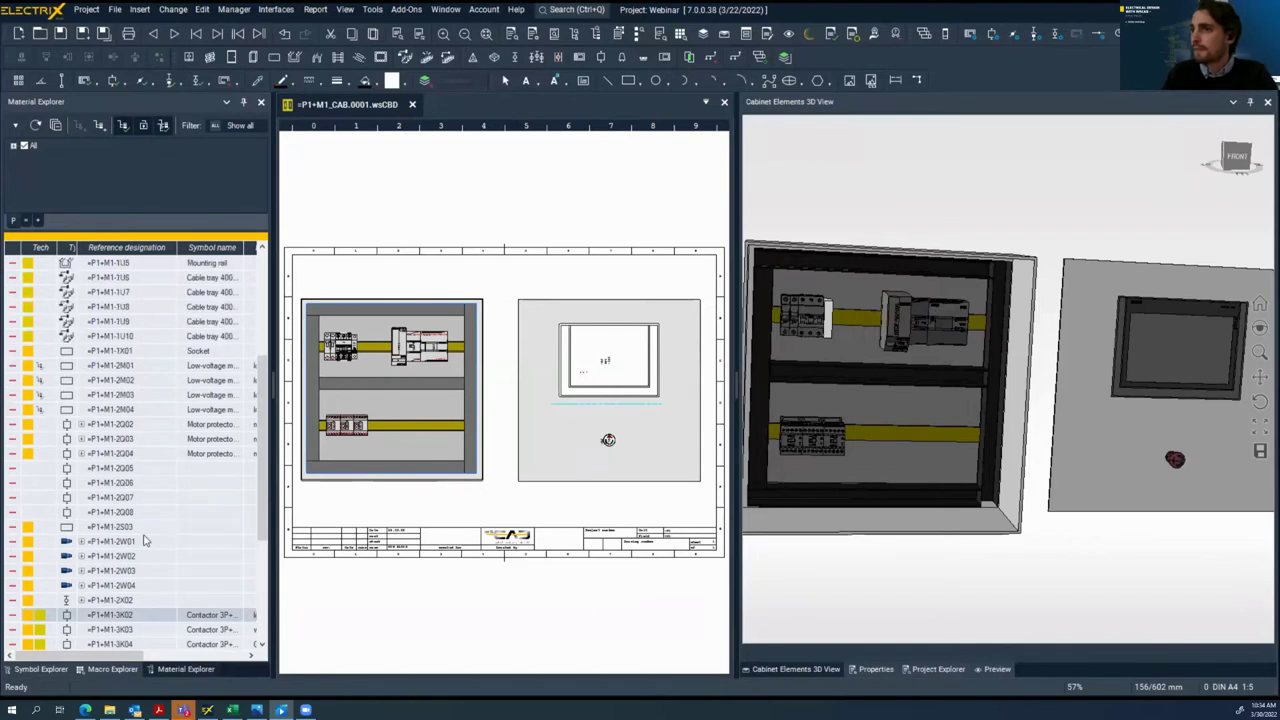
pyautogui.click(130, 430)
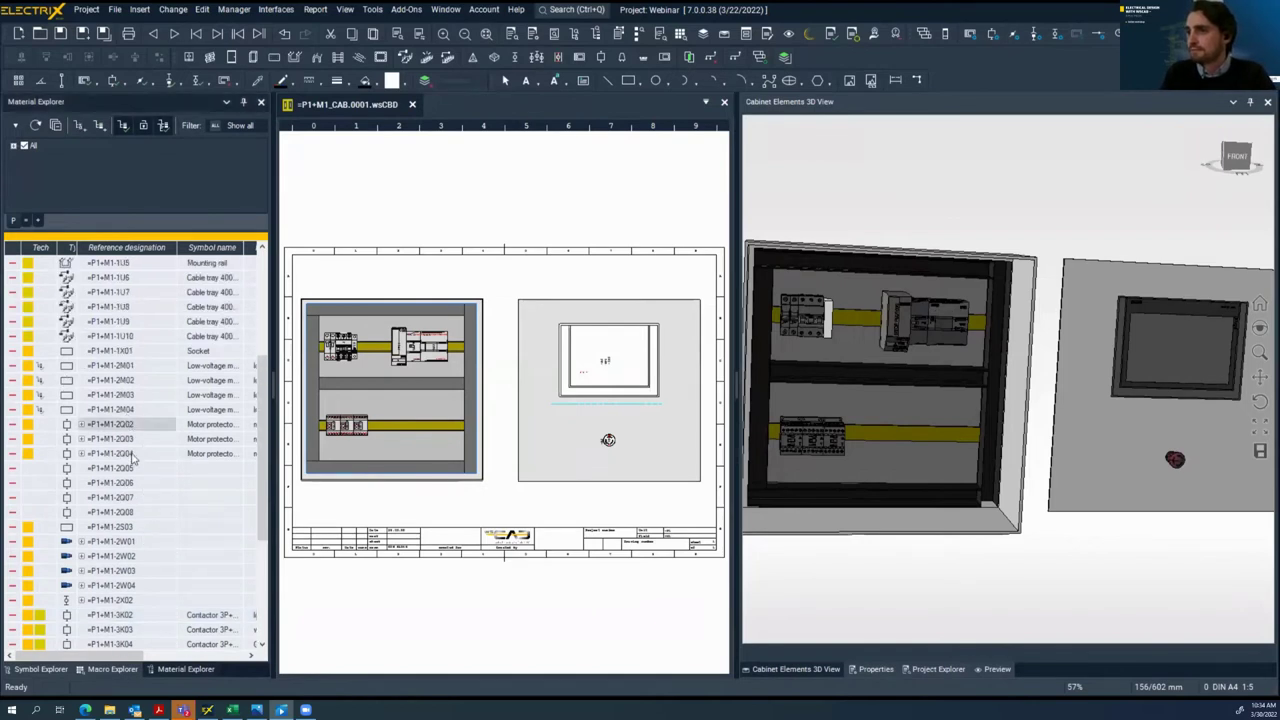
pyautogui.keyDown('shift'); pyautogui.click(132, 457); pyautogui.keyUp('shift')
pyautogui.rightClick(132, 457)
pyautogui.click(160, 488)
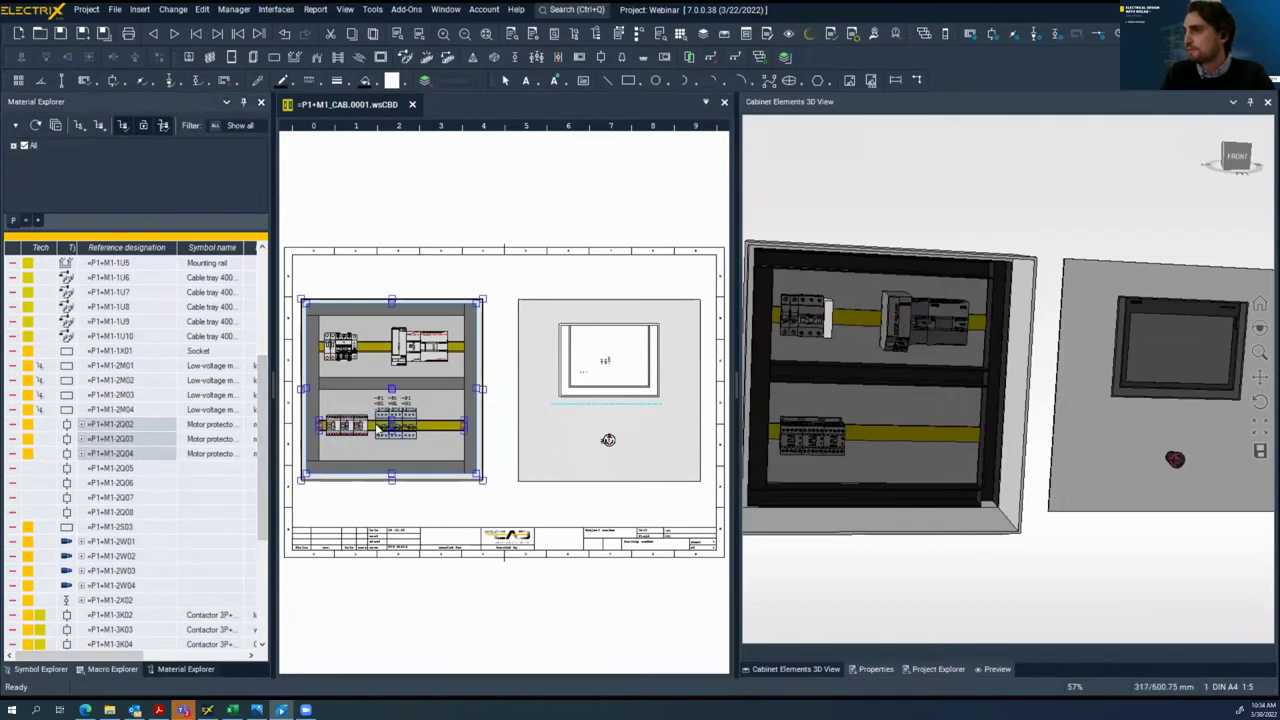
pyautogui.click(410, 440)
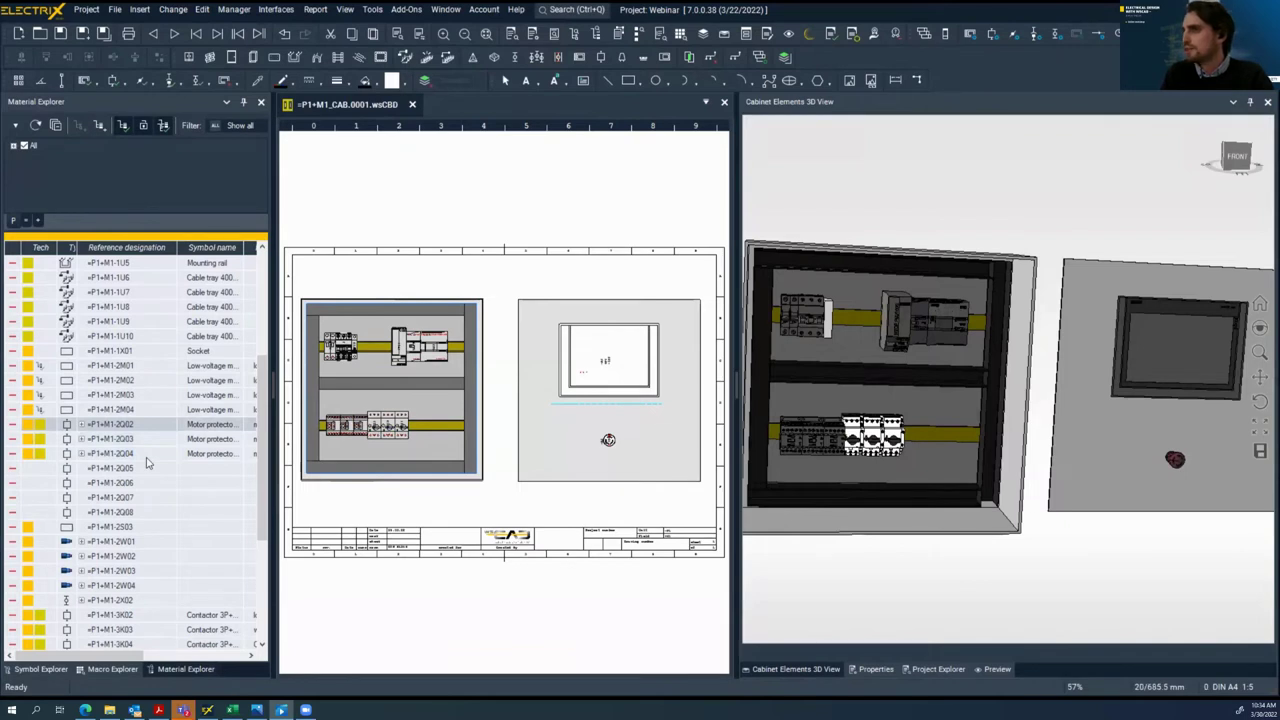
pyautogui.rightClick(118, 354)
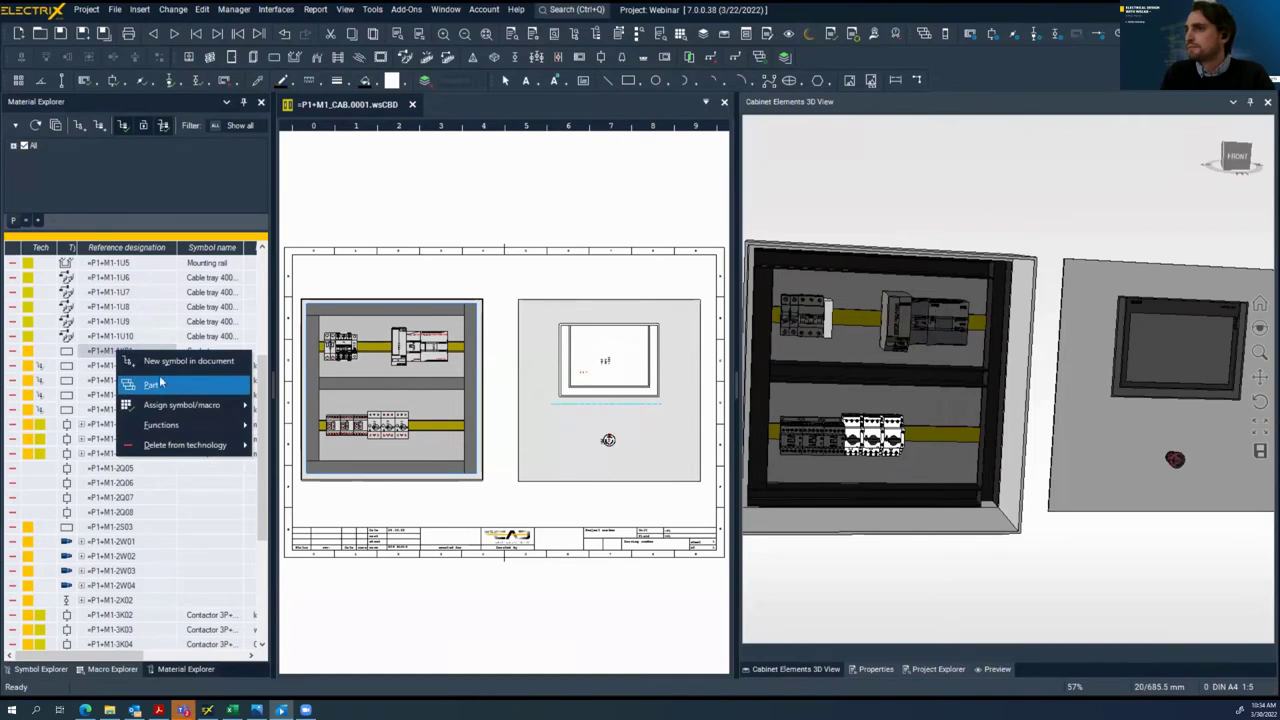
# Add socket 1X01 to the cabinet layout as a new symbol
pyautogui.click(160, 383)
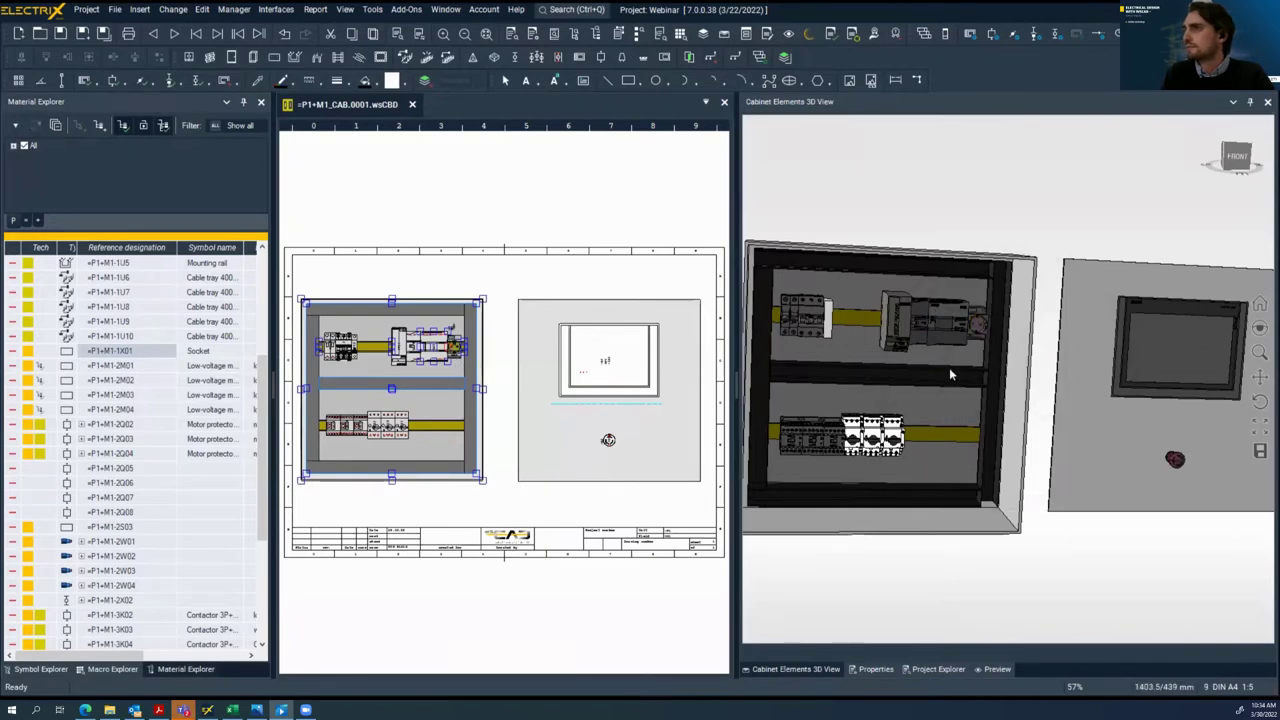
pyautogui.scroll(3, 960, 355)
pyautogui.moveTo(968, 345); pyautogui.dragTo(872, 356, button='middle')
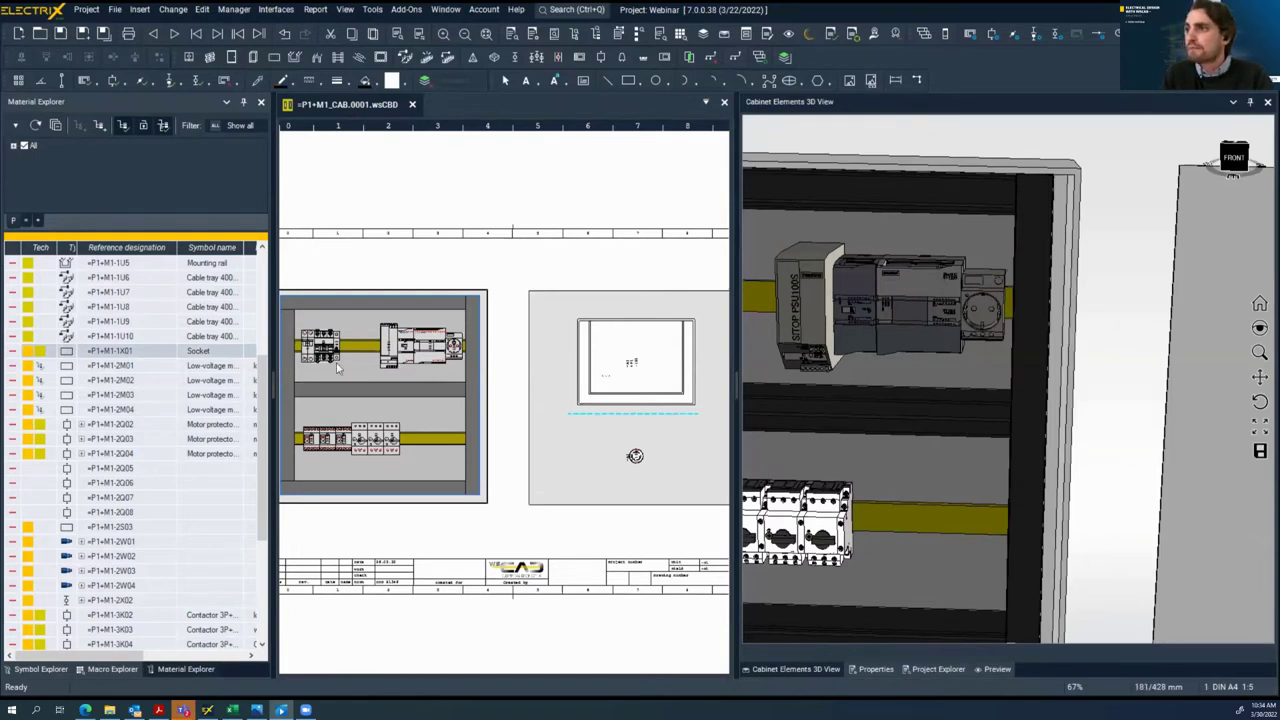
# Move the cabinet panel back to its top-left corner position
pyautogui.click(369, 322)
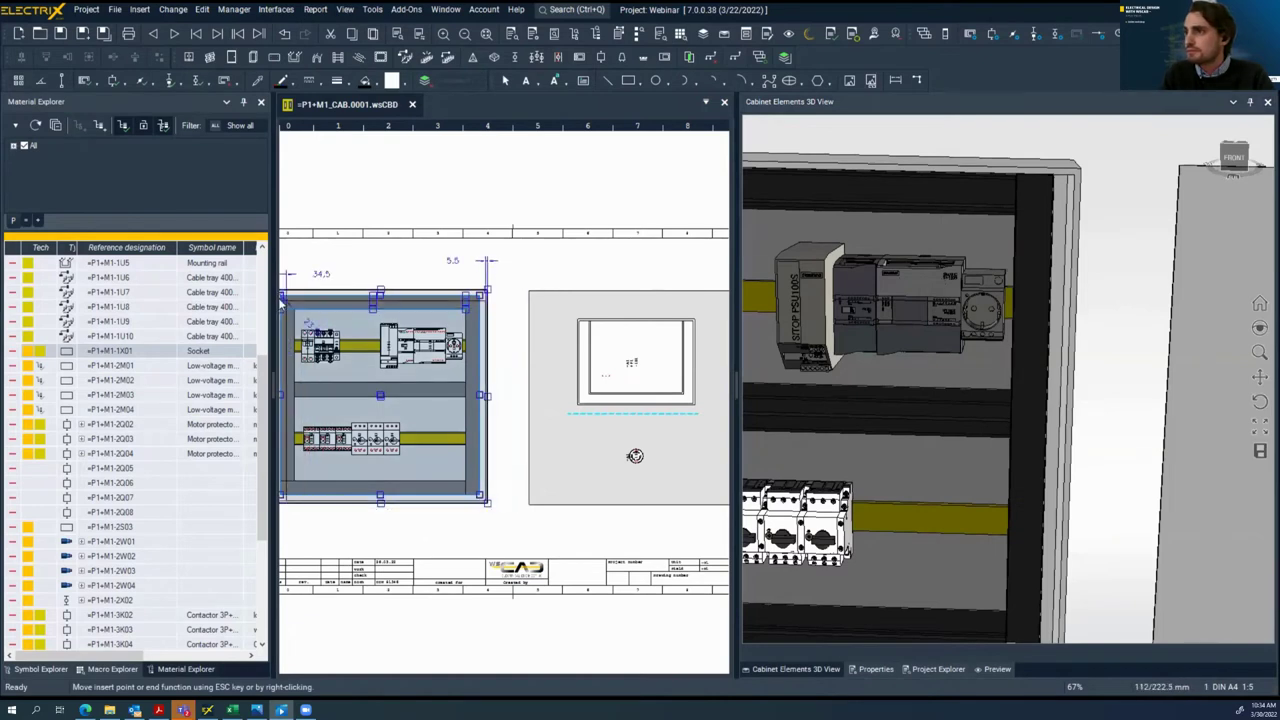
pyautogui.press('Escape')
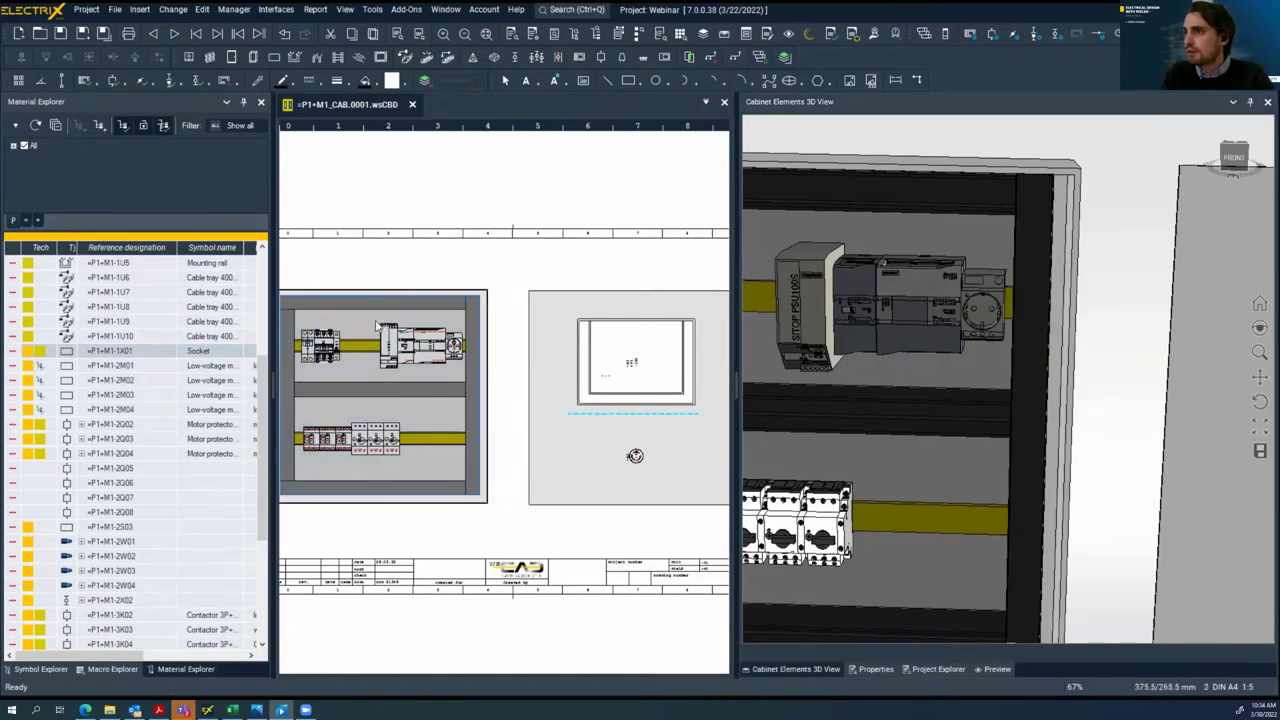
pyautogui.click(369, 324)
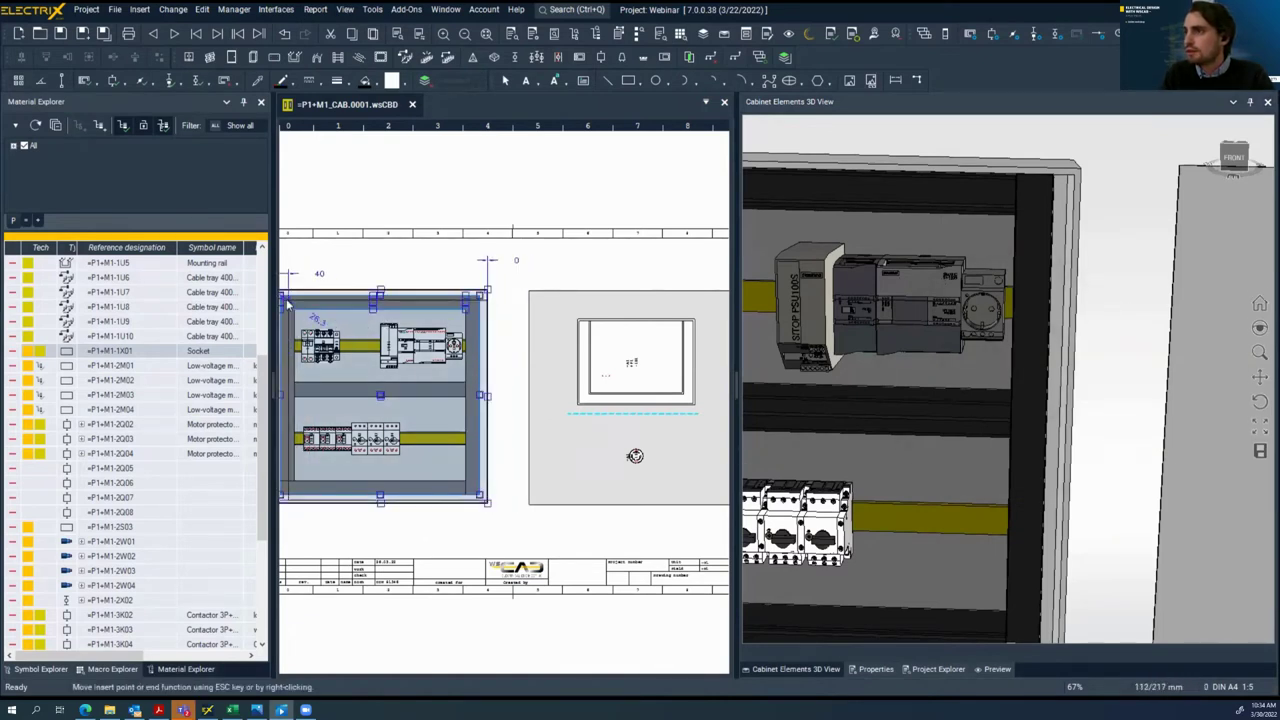
pyautogui.click(282, 300)
pyautogui.scroll(-2, 330, 322)
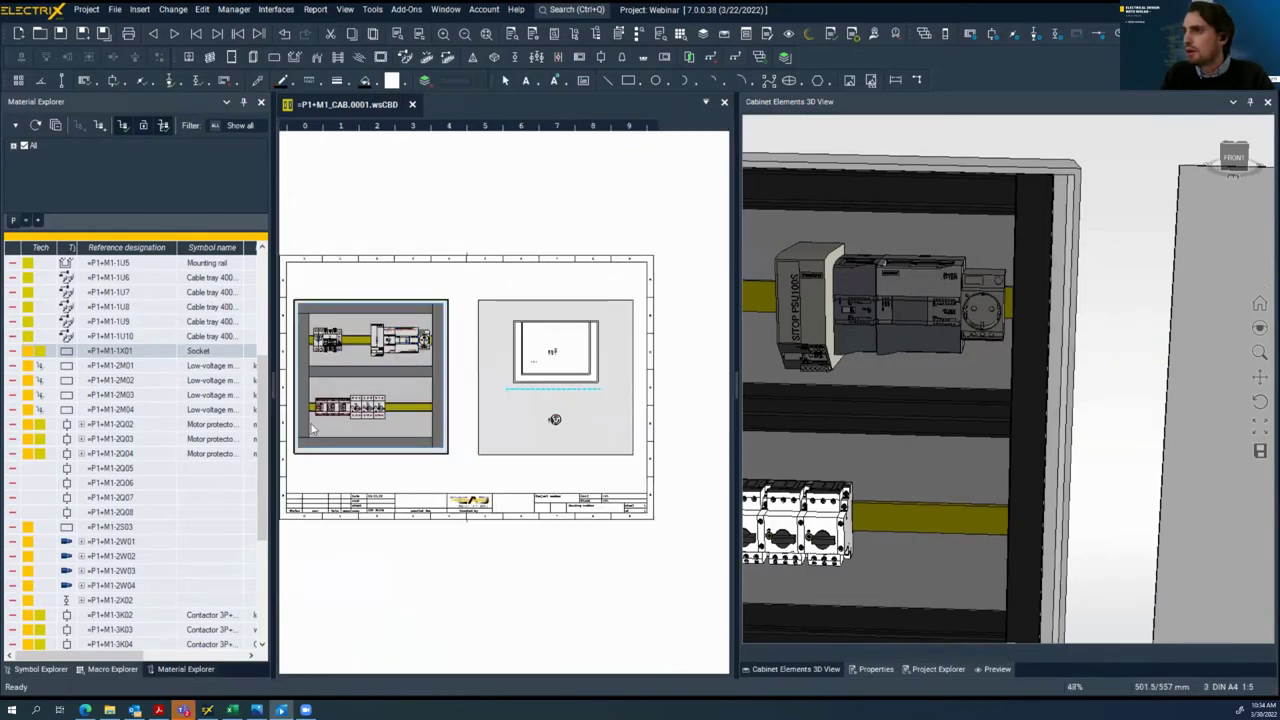
pyautogui.scroll(-5, 158, 479)
pyautogui.scroll(1, 175, 580)
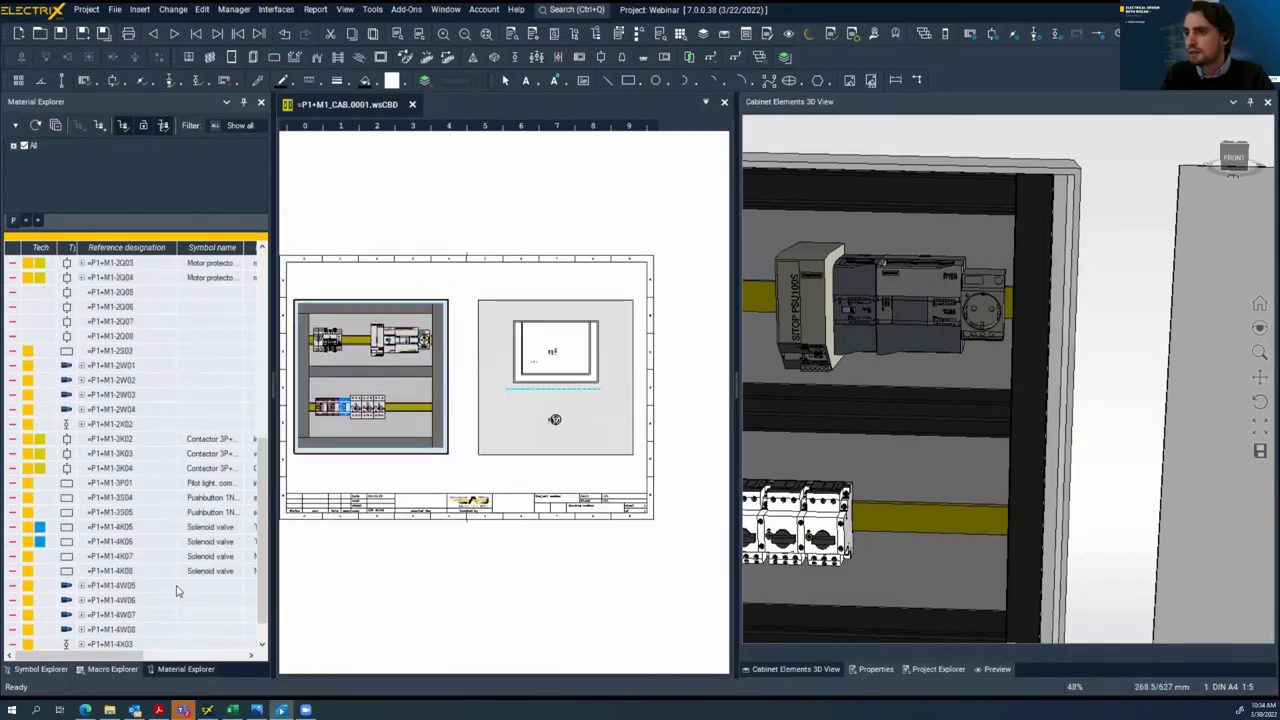
# Place terminal strips 4X03 and 2X02 as new symbols on the lower rail
pyautogui.rightClick(137, 646)
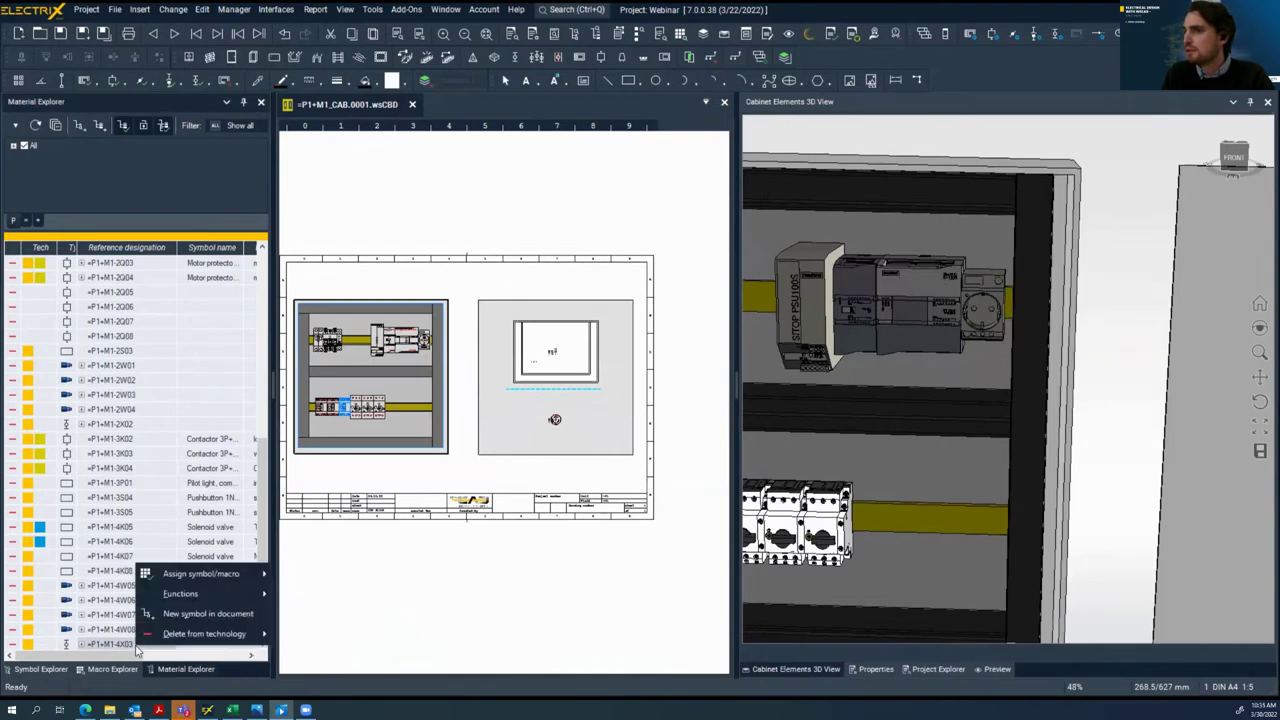
pyautogui.click(187, 615)
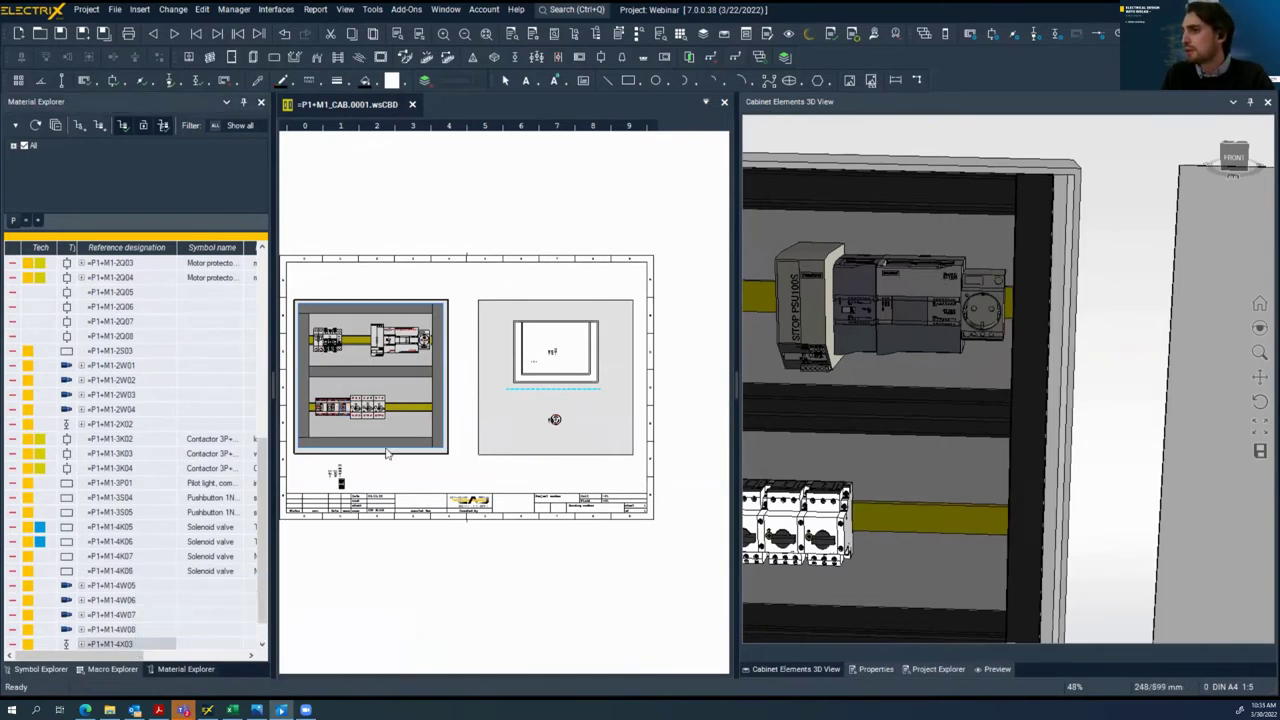
pyautogui.click(417, 408)
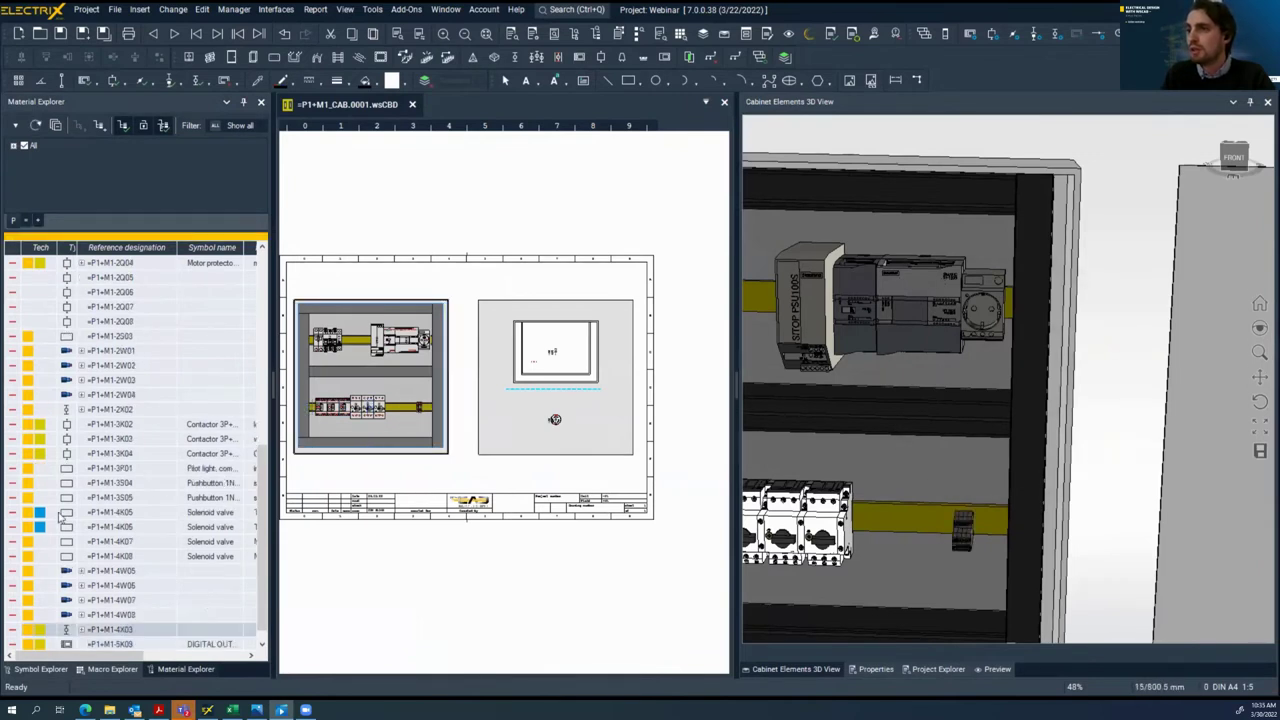
pyautogui.rightClick(102, 413)
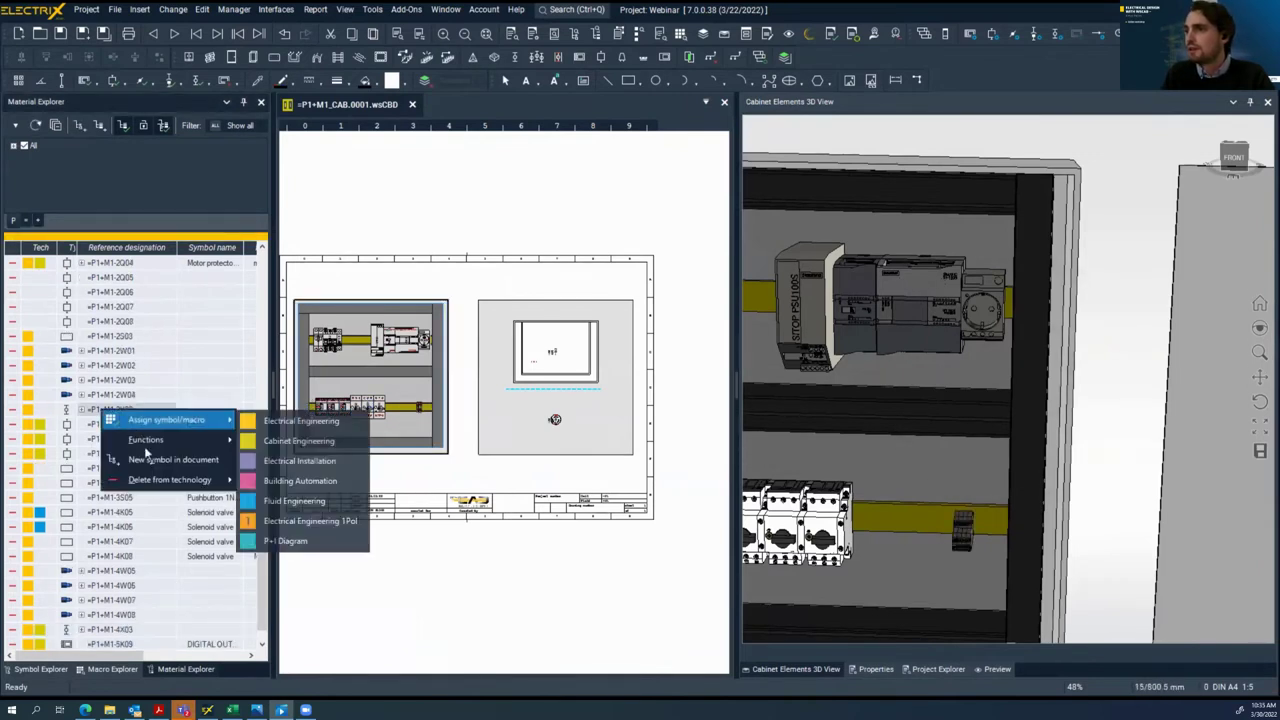
pyautogui.click(155, 461)
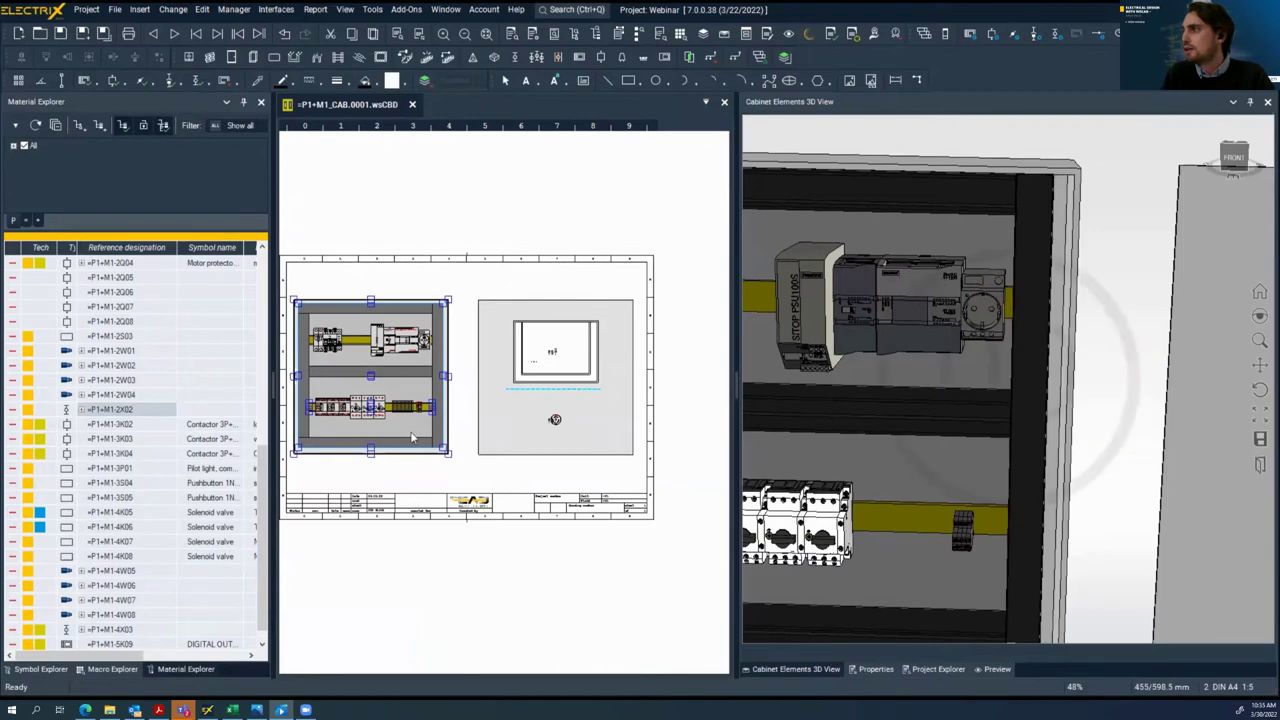
pyautogui.click(411, 437)
pyautogui.moveTo(862, 548); pyautogui.dragTo(840, 515, button='middle')
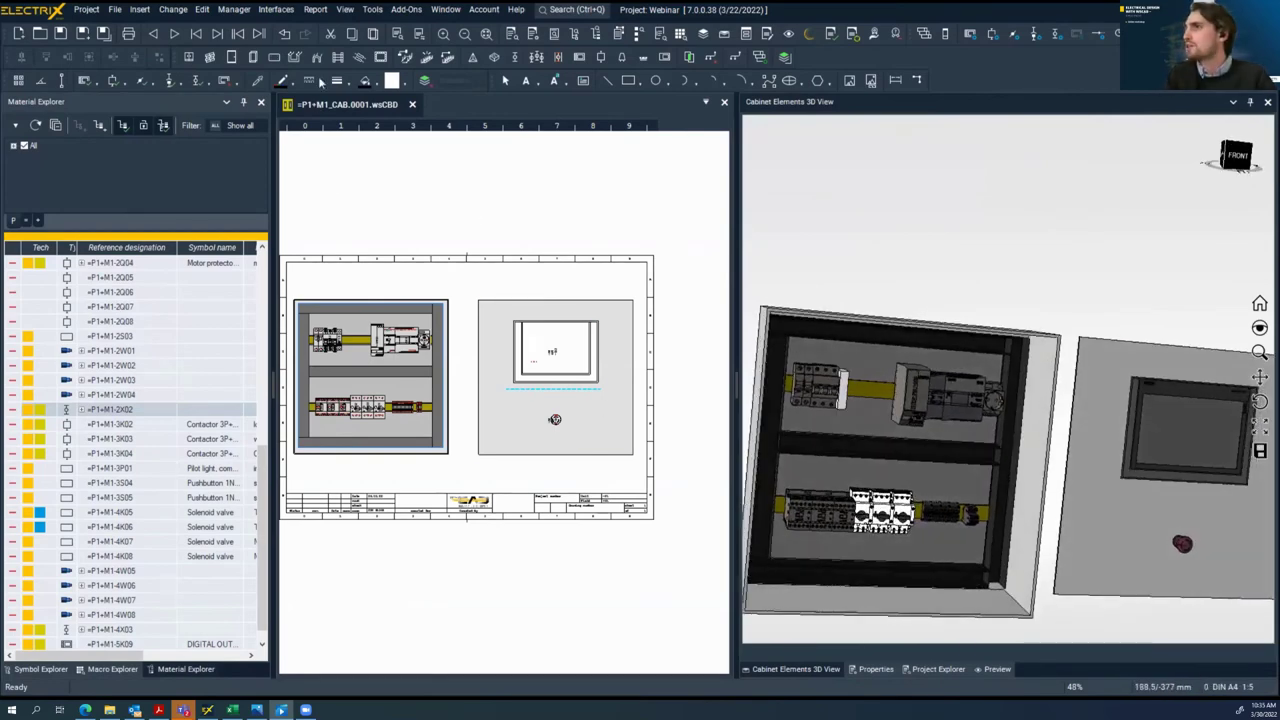
# Use Tools > Cabinet > Route all to wire every mounted device through the cable ducts
pyautogui.click(324, 12)
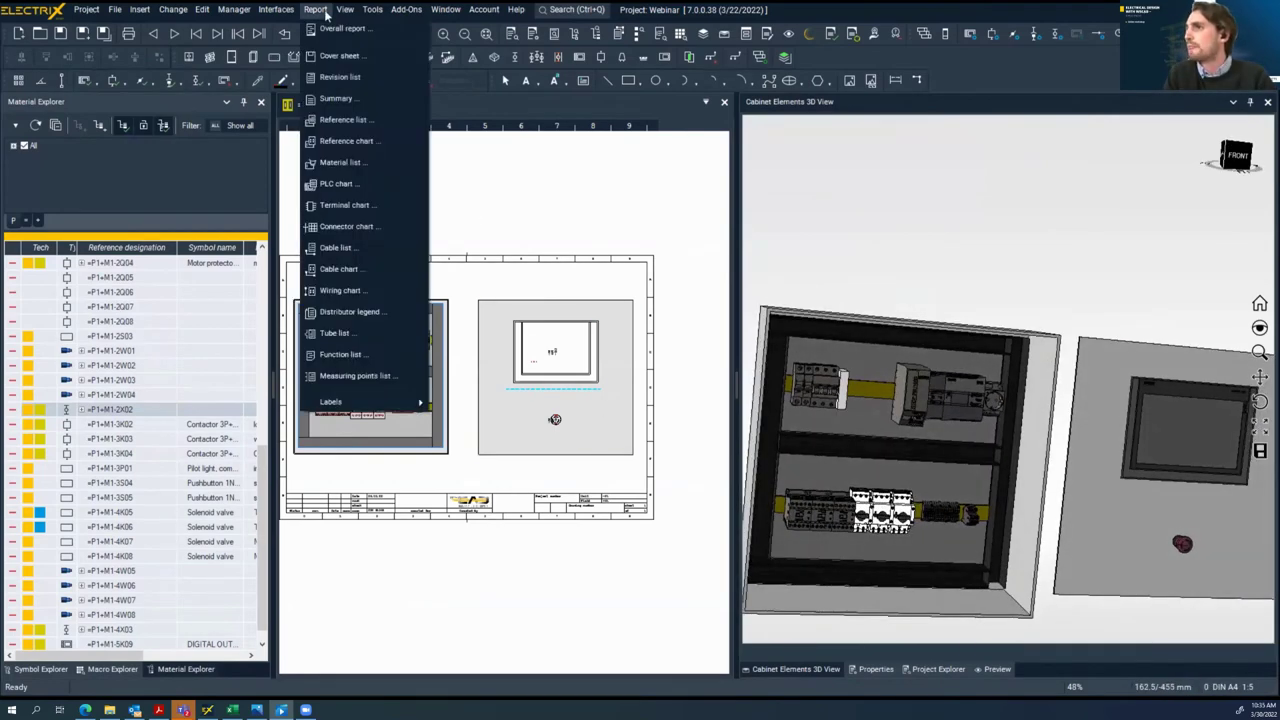
pyautogui.moveTo(298, 9)
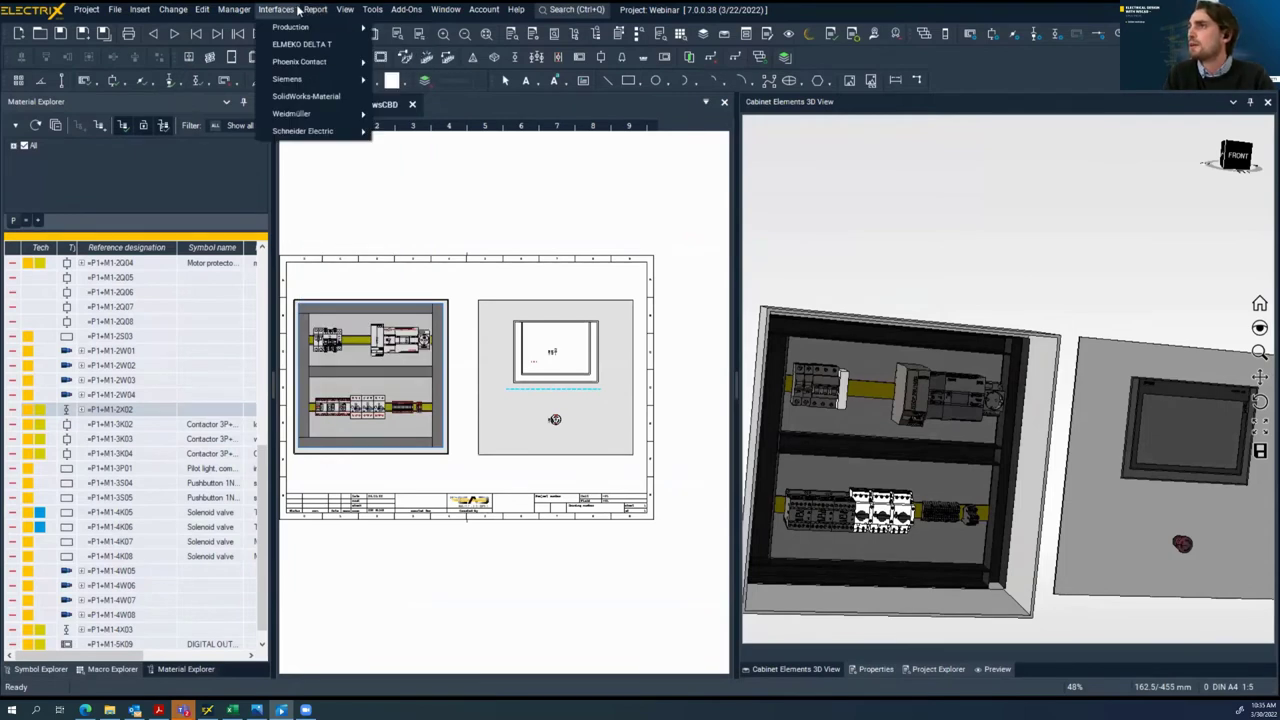
pyautogui.moveTo(372, 10)
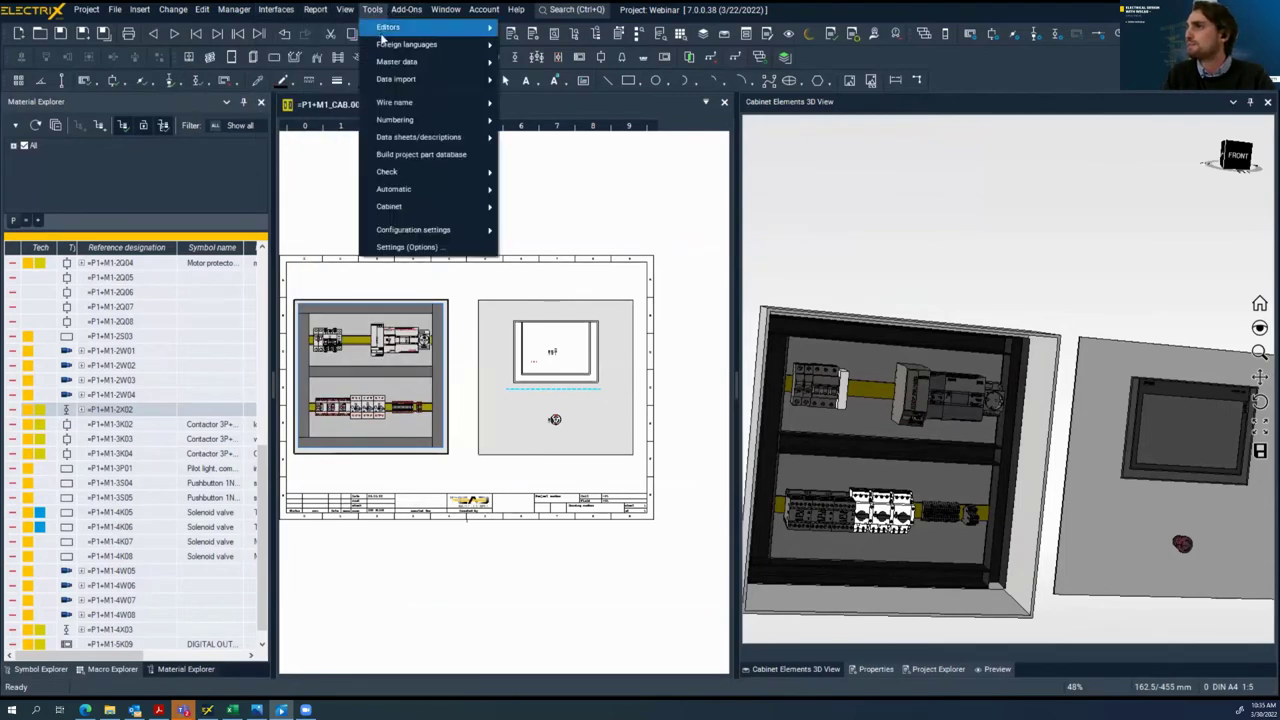
pyautogui.moveTo(436, 172)
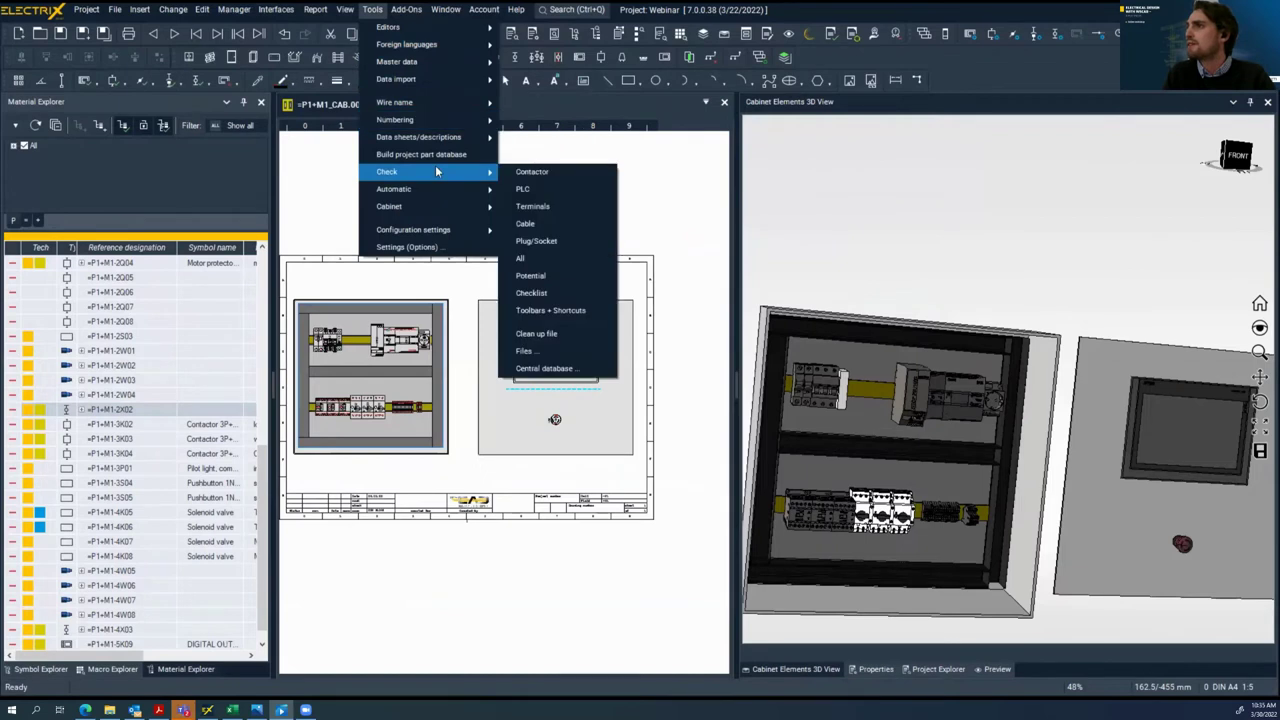
pyautogui.moveTo(440, 206)
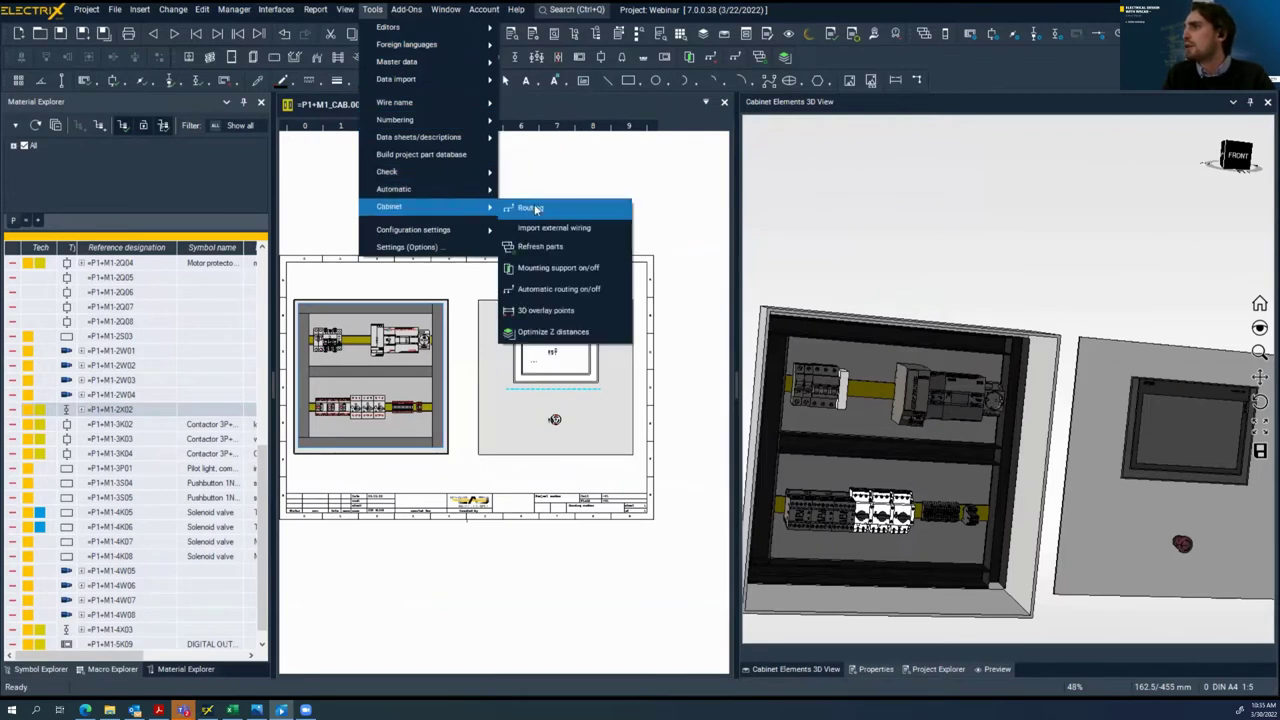
pyautogui.click(534, 210)
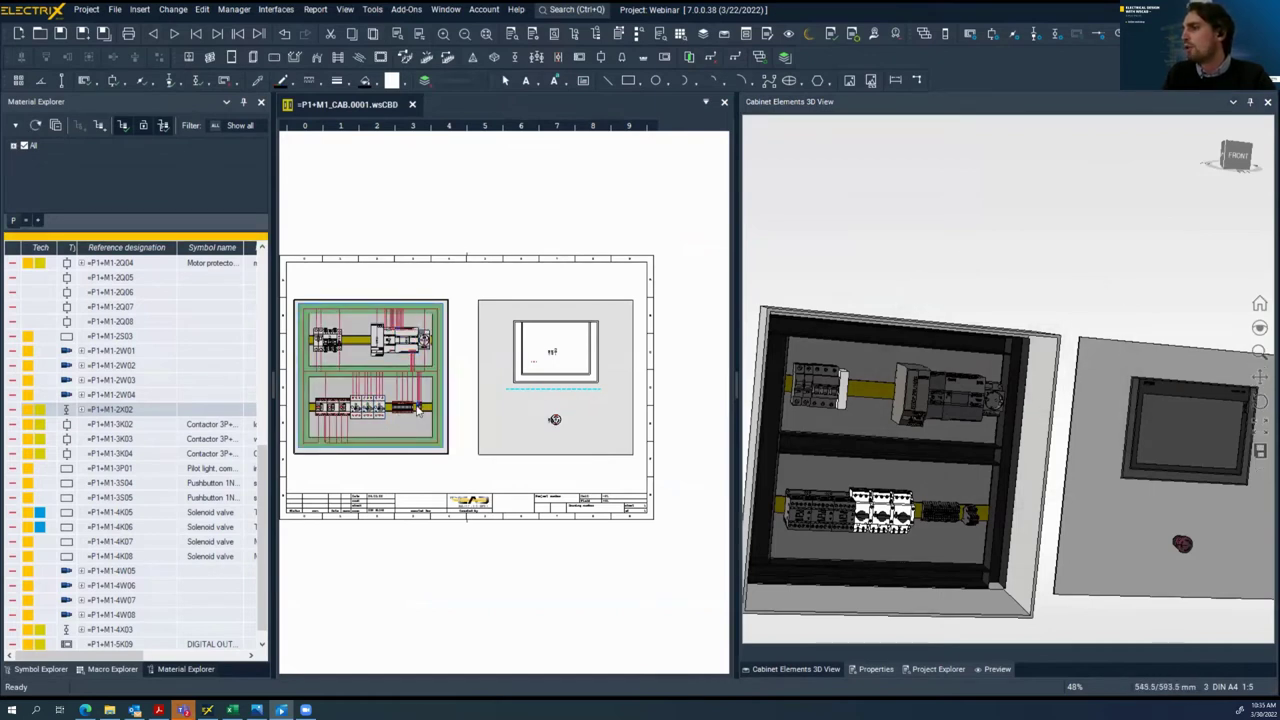
# From the cabinet door panel's actions, start 3D overlay point placement at the door corner, then cancel it
pyautogui.rightClick(494, 331)
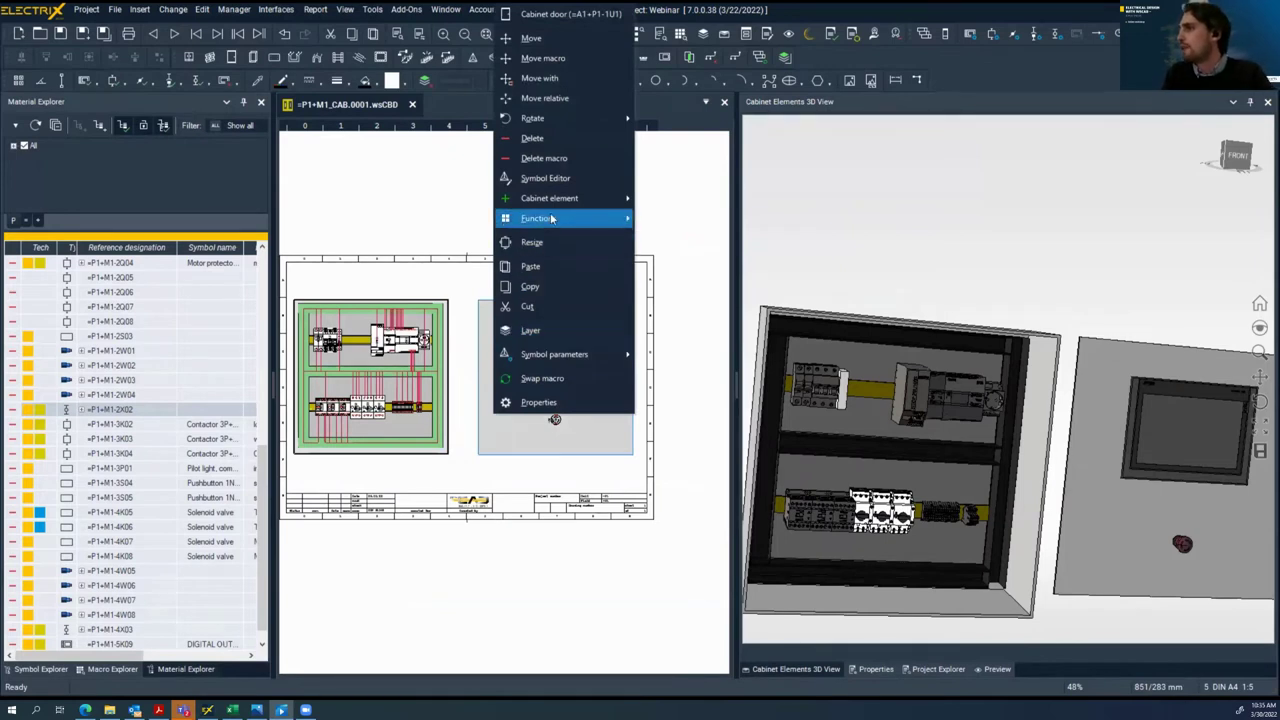
pyautogui.moveTo(560, 218)
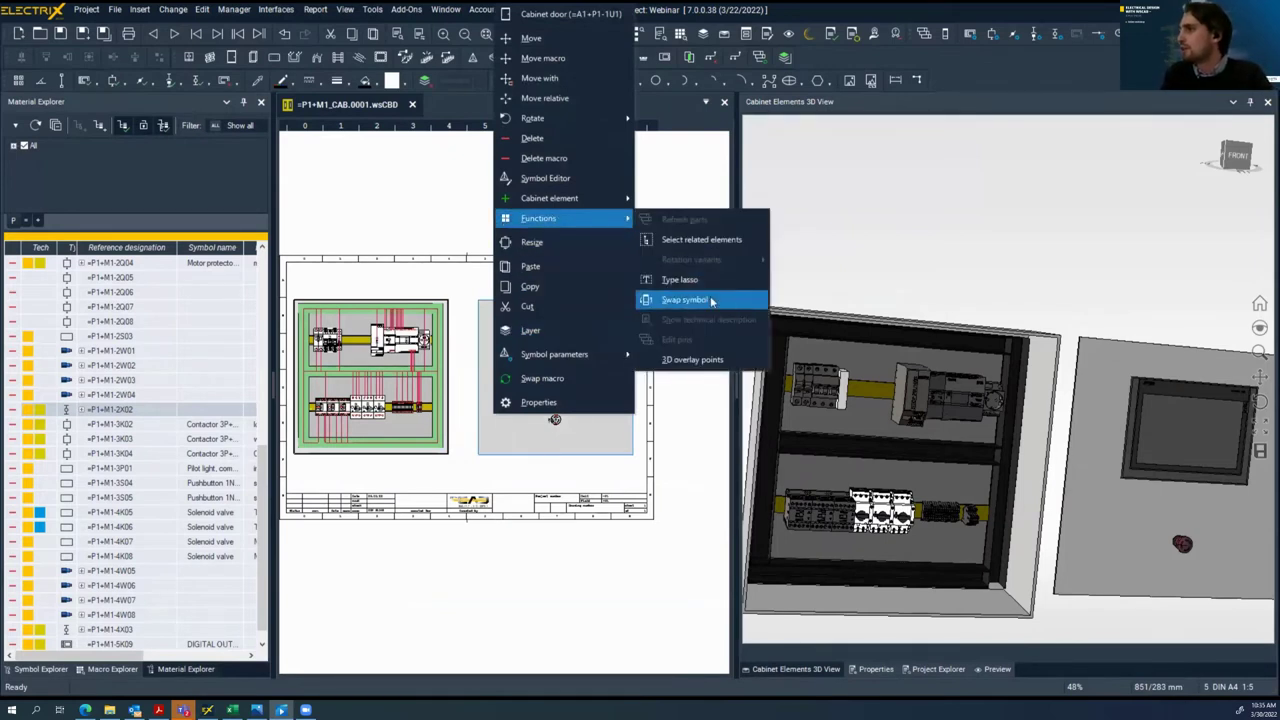
pyautogui.click(697, 359)
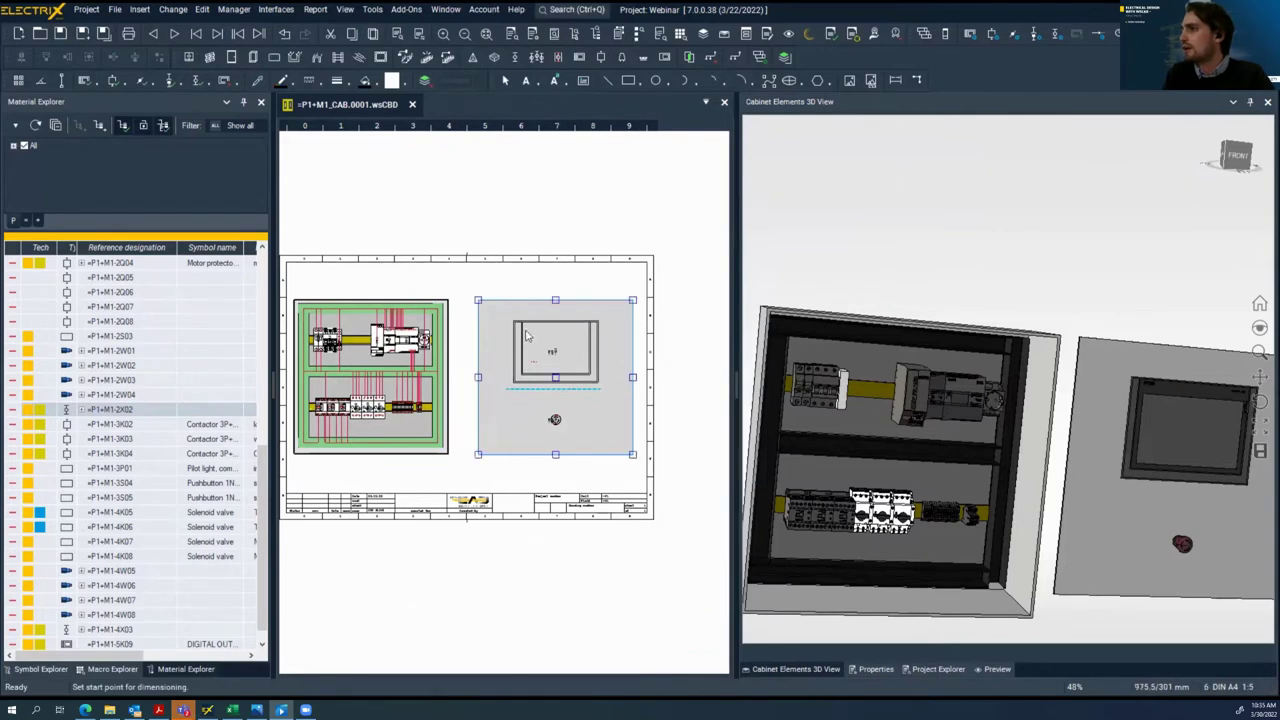
pyautogui.click(479, 300)
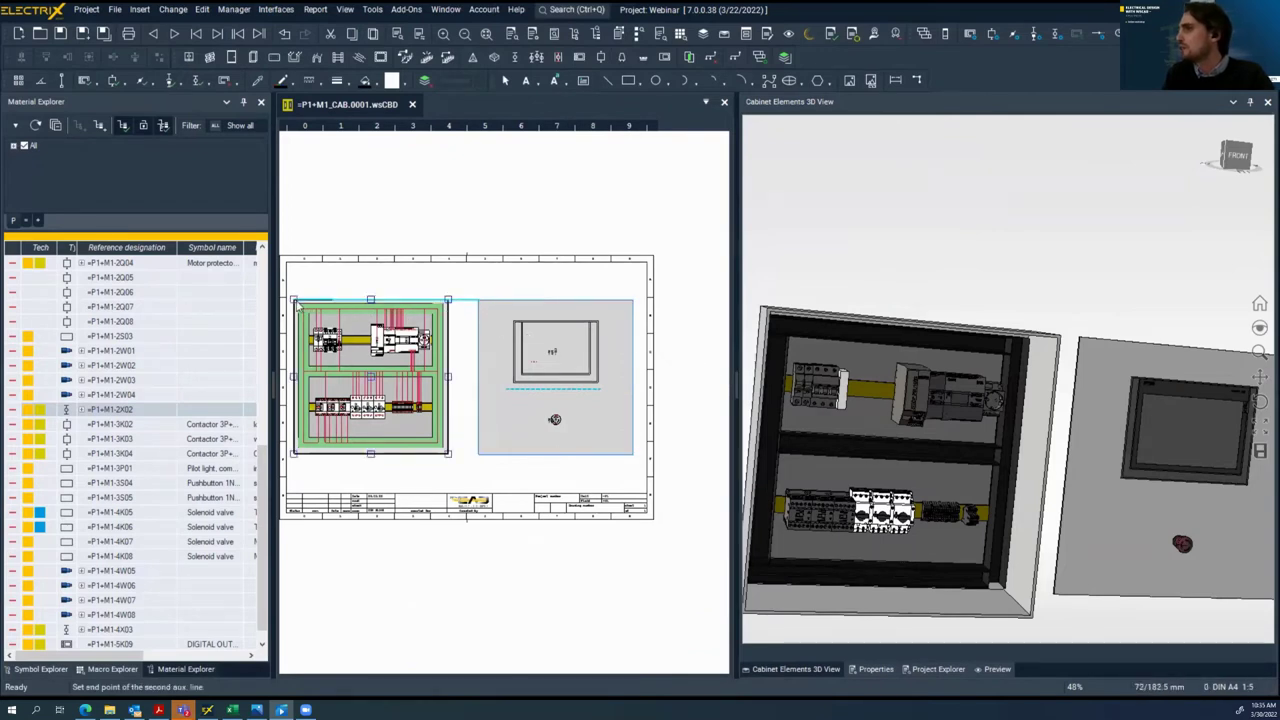
pyautogui.press('Escape')
pyautogui.press('Escape')
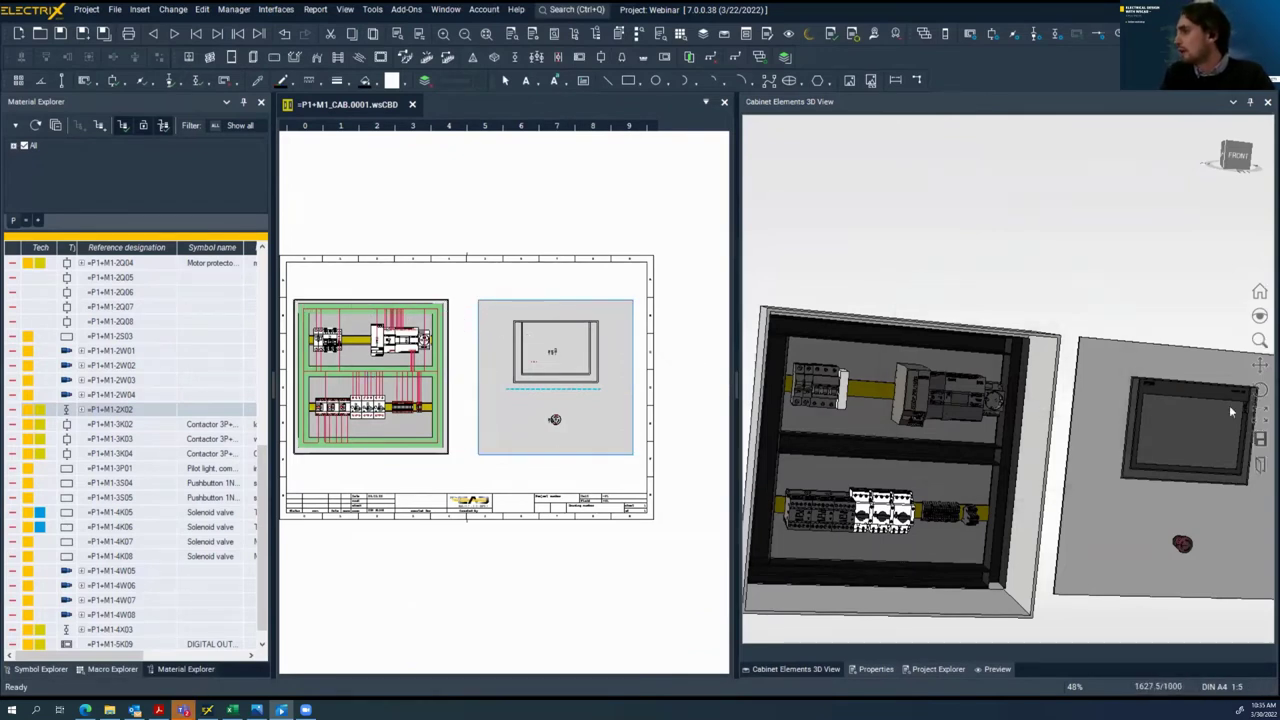
# Orbit the 3D cabinet with the door opened to view the interior, close the door, and open the View menu
pyautogui.scroll(-2, 1216, 453)
pyautogui.click(1262, 467)
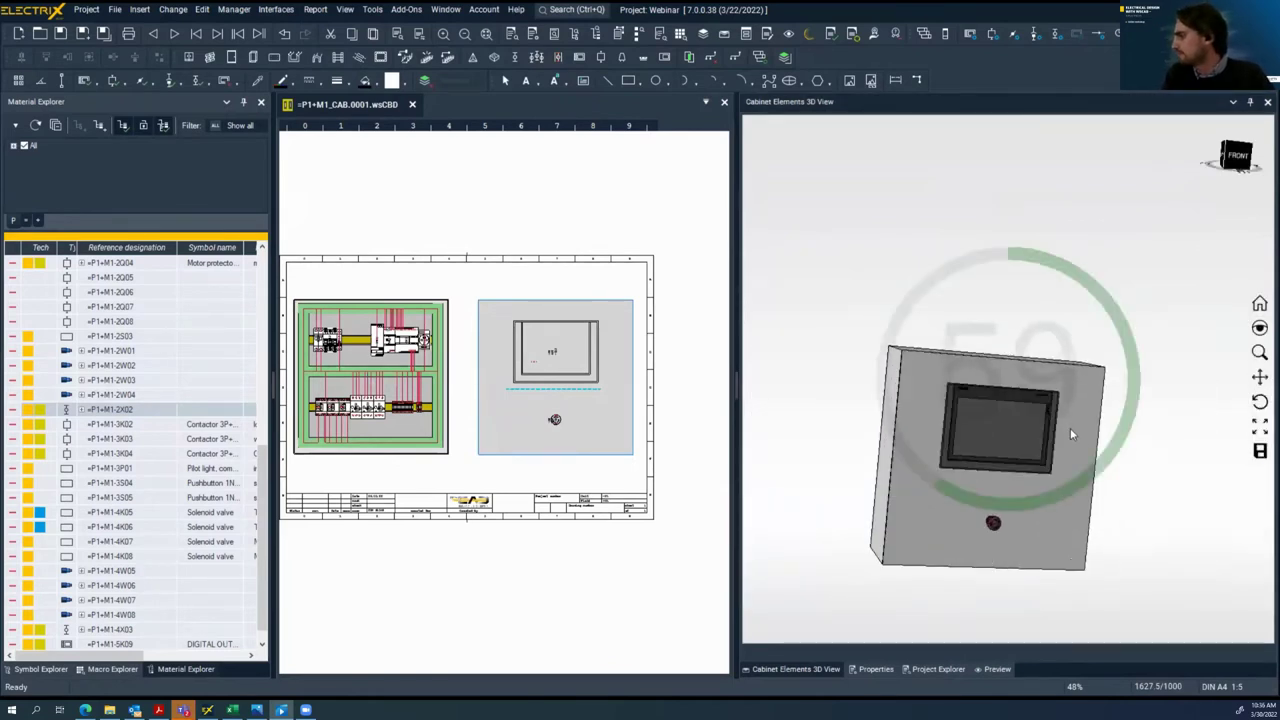
pyautogui.moveTo(1070, 428)
pyautogui.mouseDown()
pyautogui.moveTo(971, 443)
pyautogui.moveTo(1131, 451)
pyautogui.moveTo(1060, 430)
pyautogui.mouseUp()
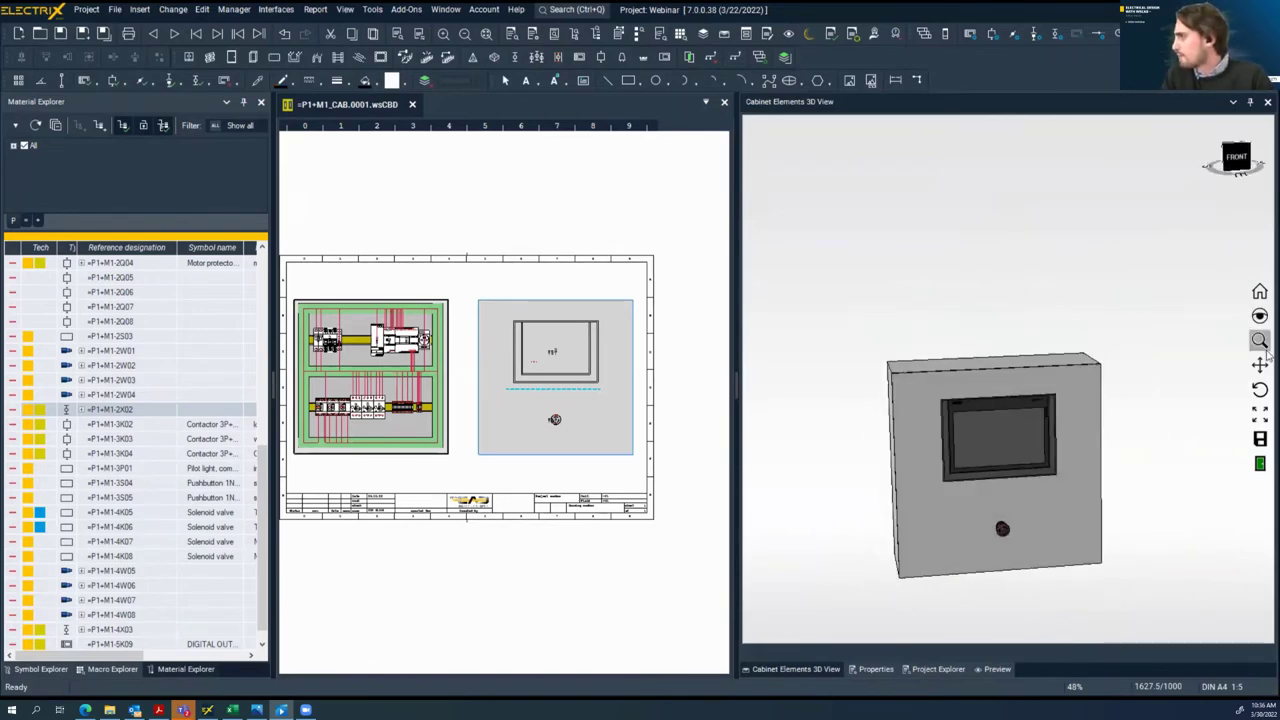
pyautogui.click(1258, 465)
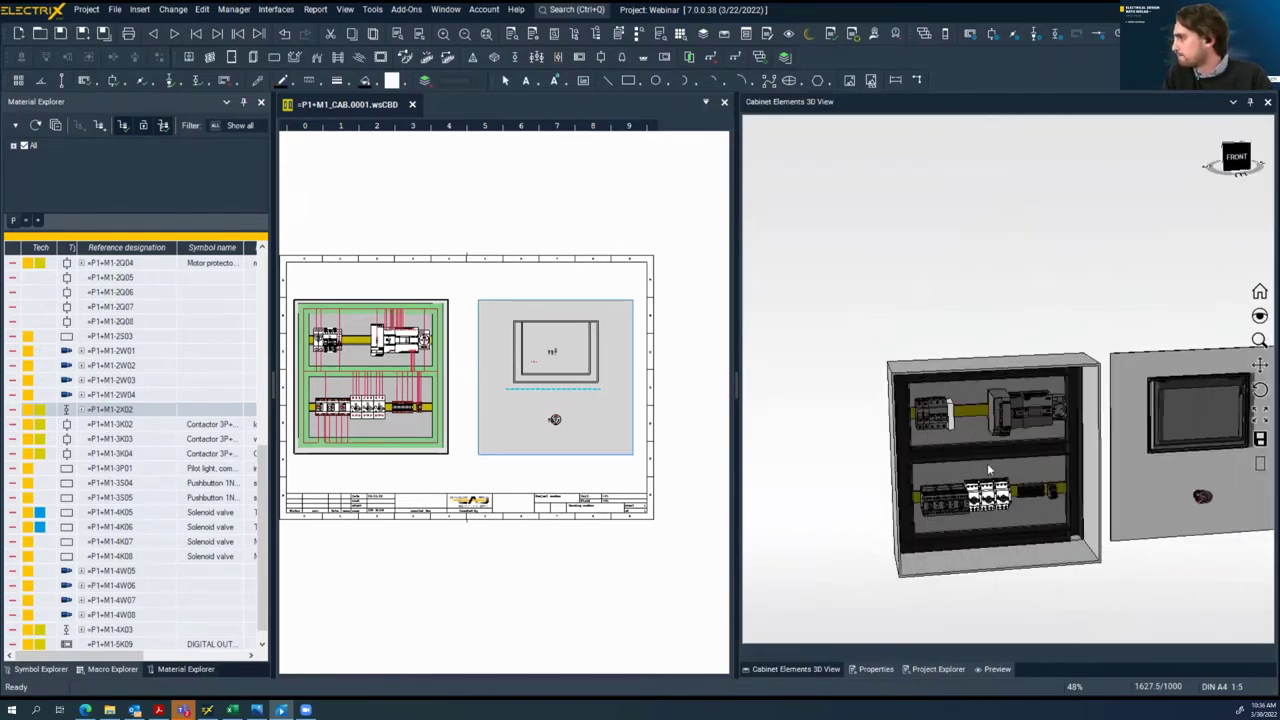
pyautogui.scroll(5, 987, 463)
pyautogui.moveTo(987, 463); pyautogui.dragTo(1200, 450)
pyautogui.scroll(-3, 1222, 444)
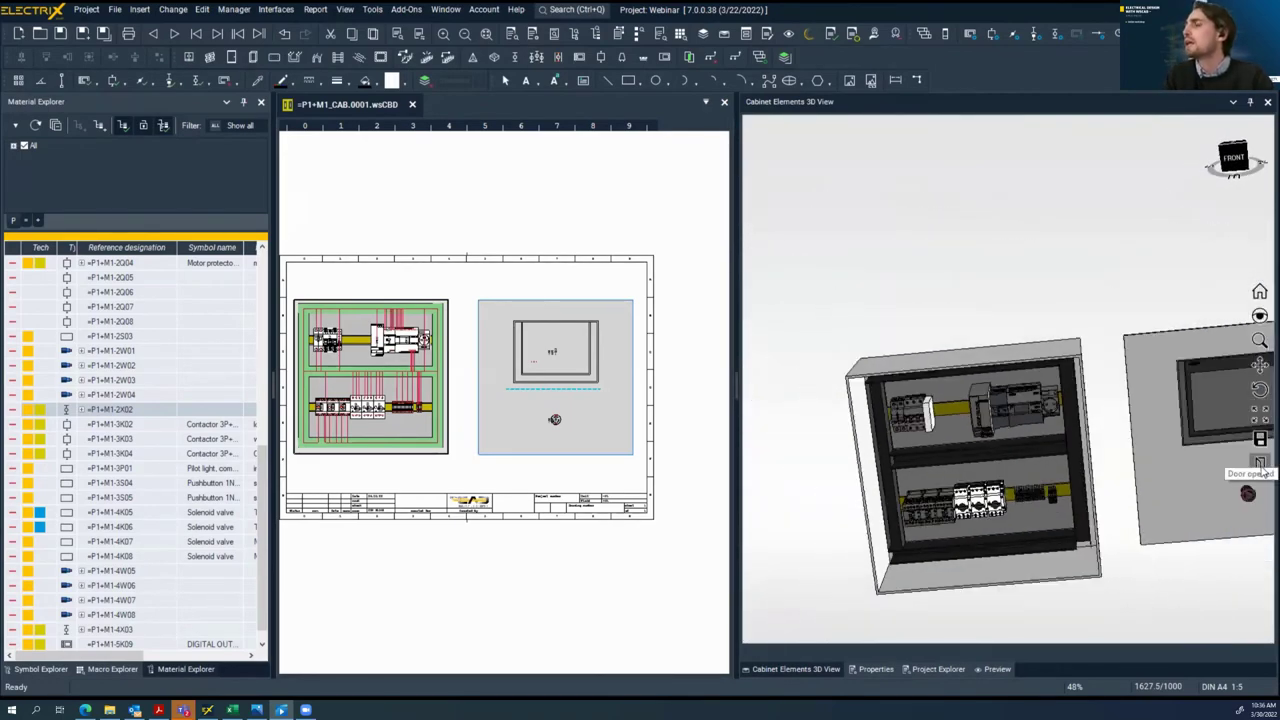
pyautogui.click(1261, 465)
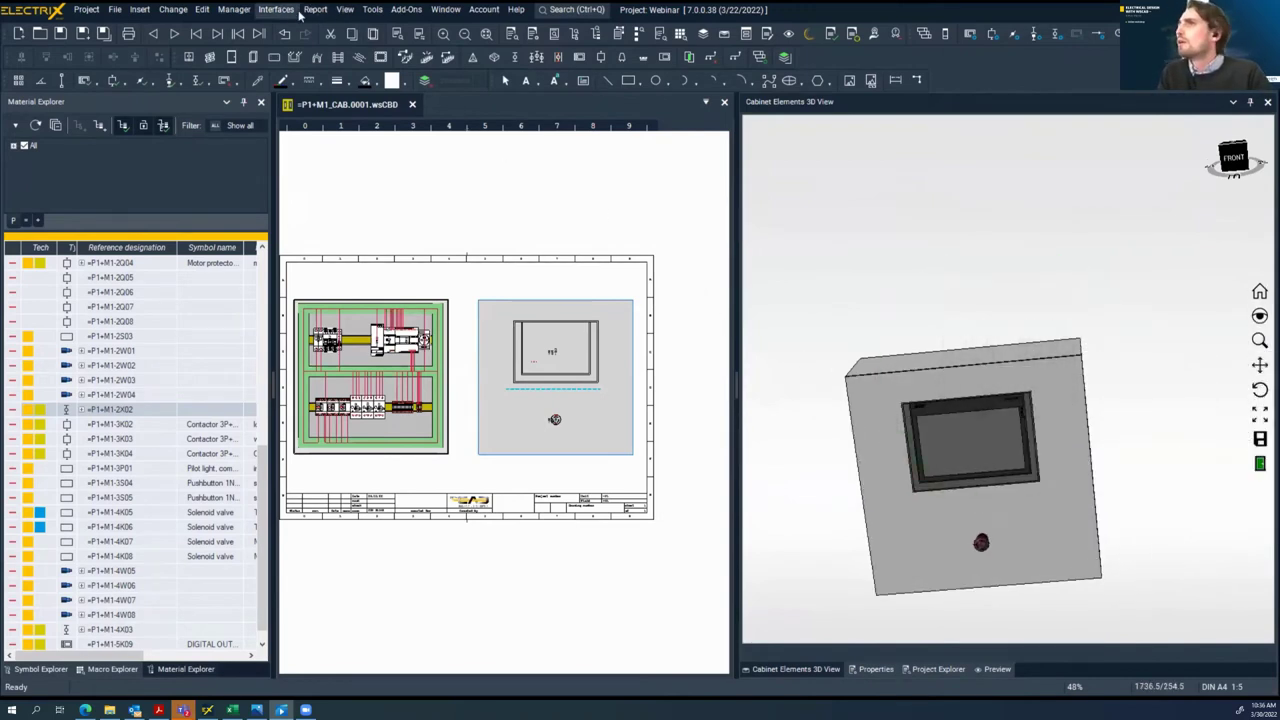
pyautogui.click(344, 9)
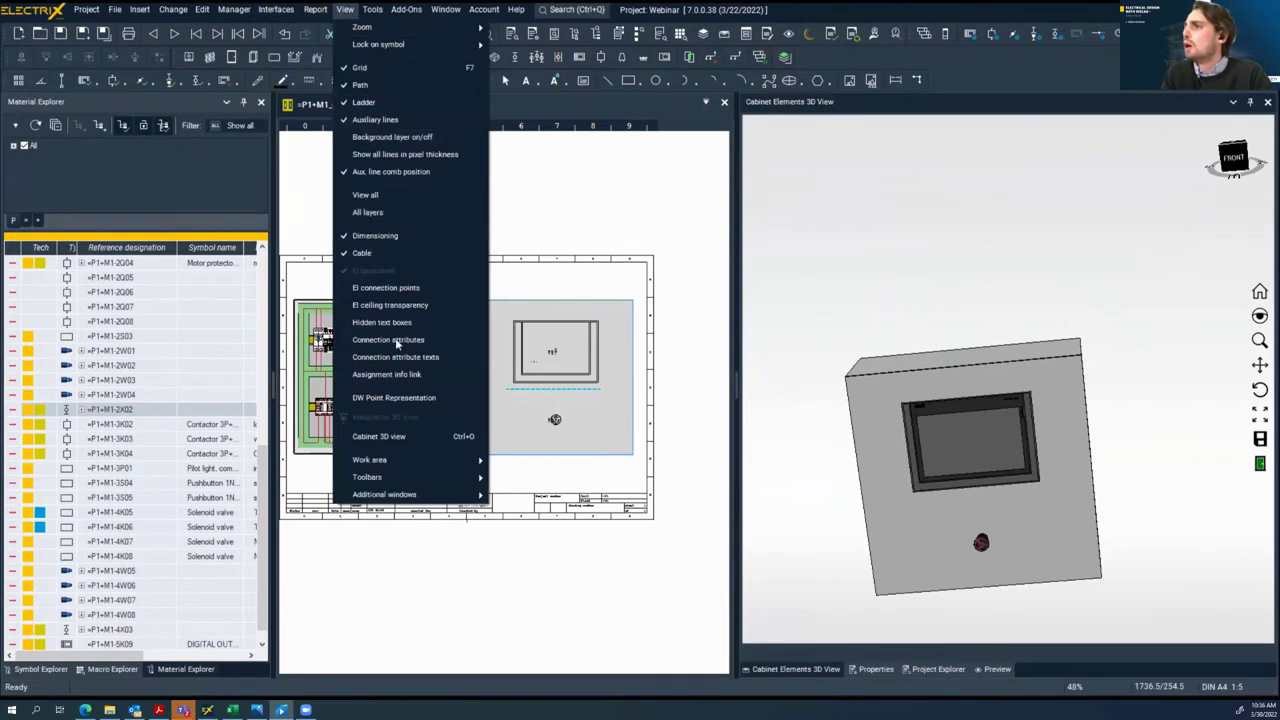
# Switch to the Electrical Engineering work area and open schematic page 0001 Supply from the Schematics list
pyautogui.moveTo(439, 464)
pyautogui.click(543, 511)
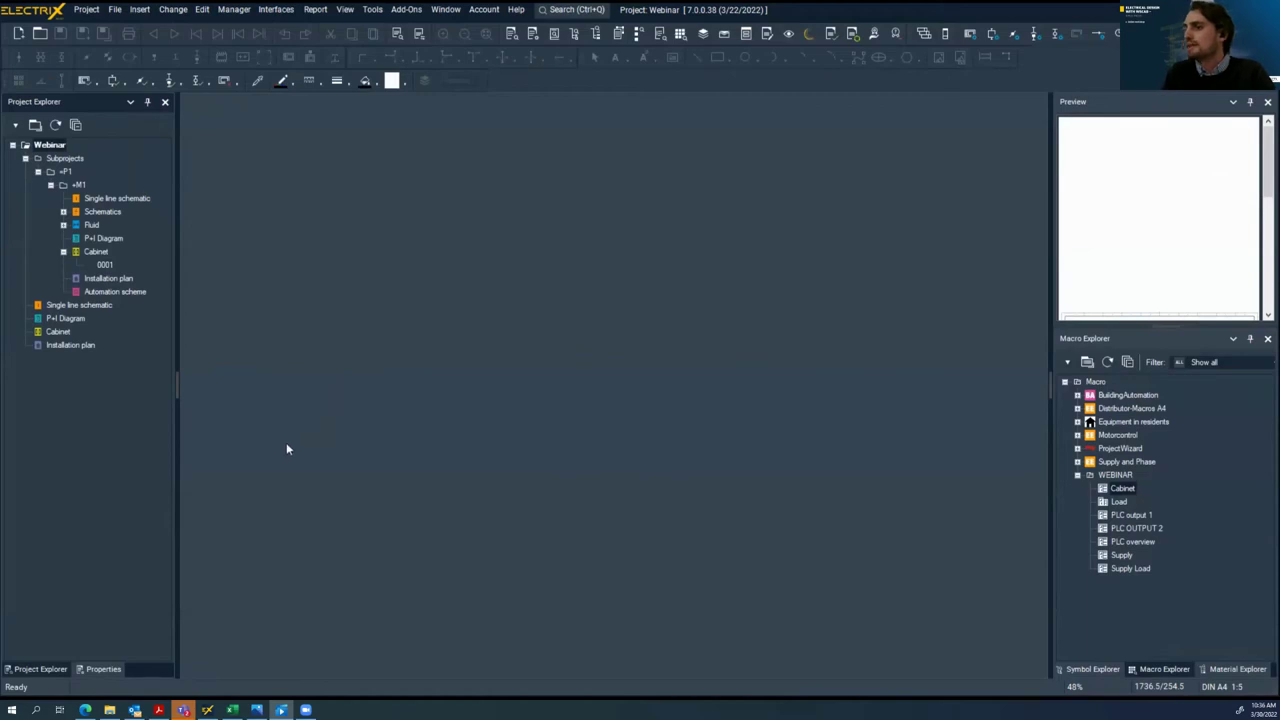
pyautogui.click(62, 212)
pyautogui.doubleClick(116, 225)
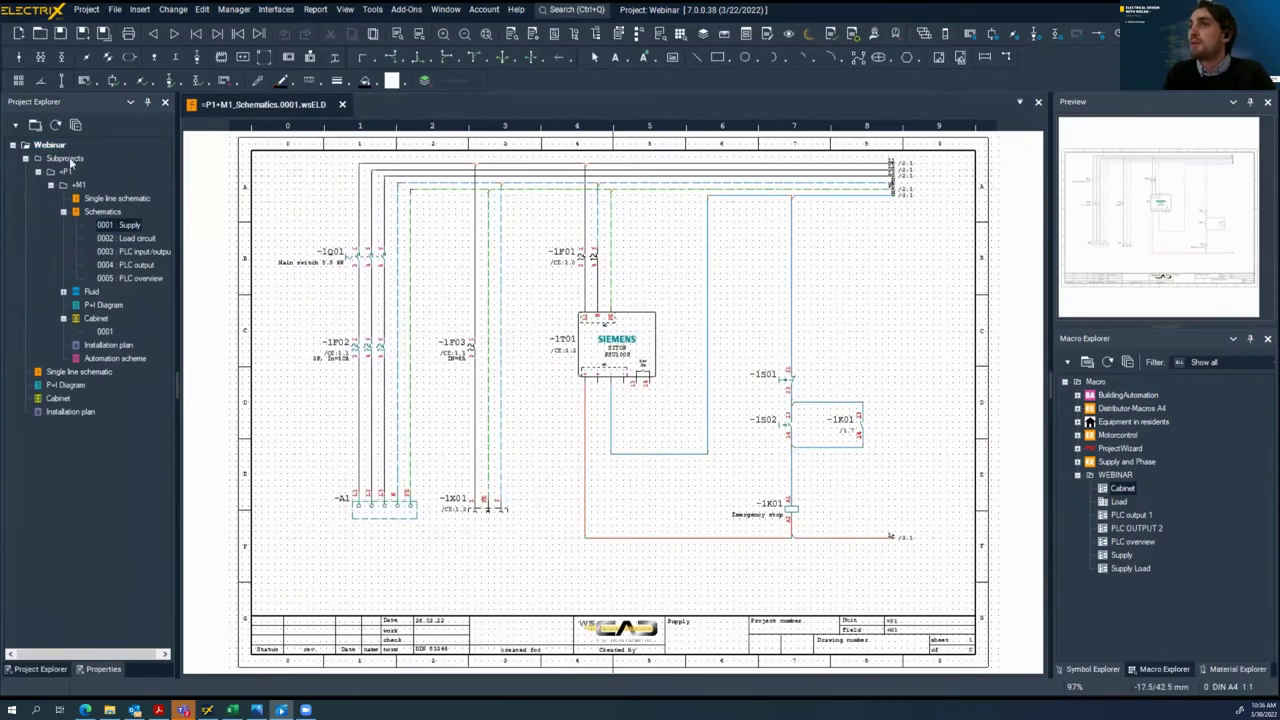
pyautogui.rightClick(66, 158)
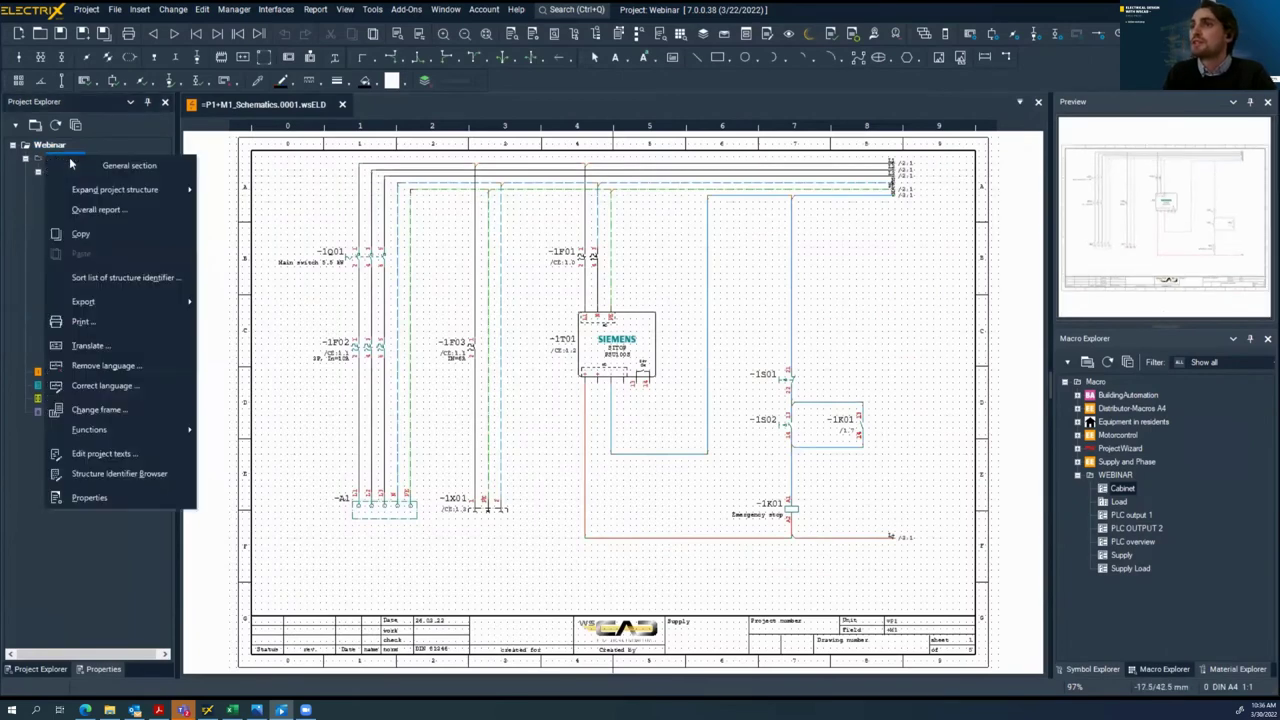
# Run Overall report for Subprojects > +P1 > +M1 with all document types checked, and finish generation
pyautogui.click(112, 210)
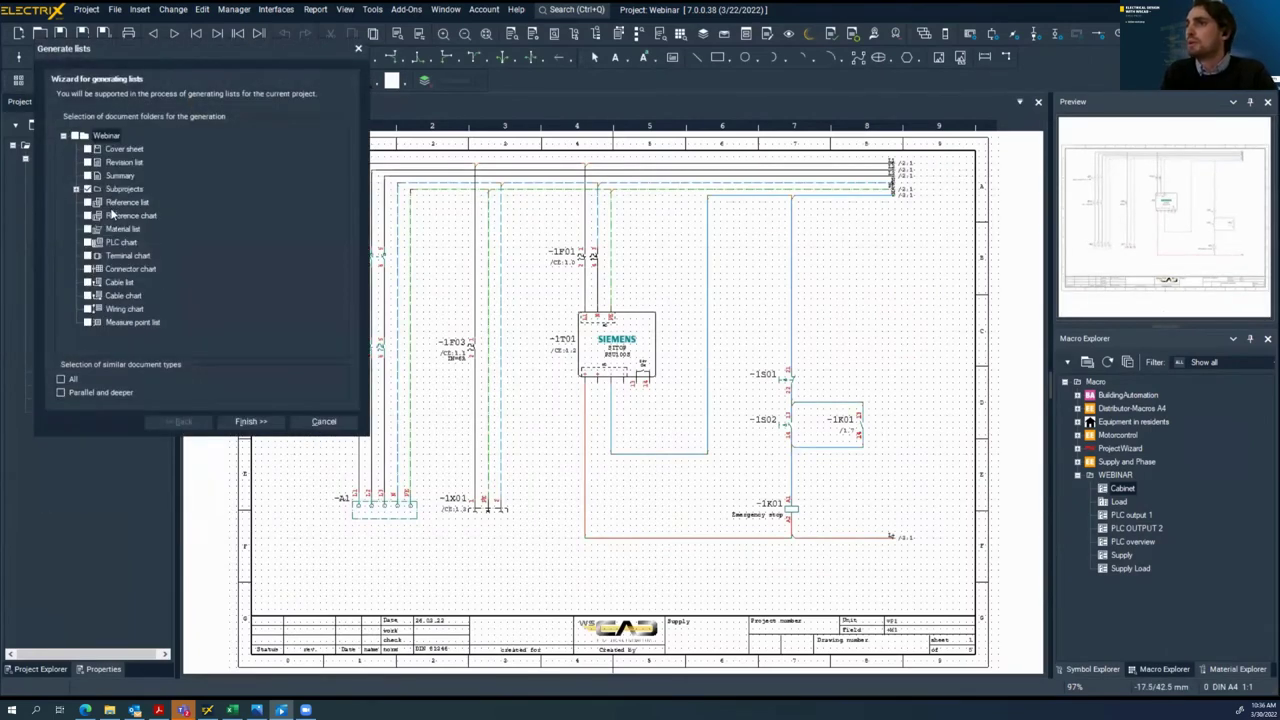
pyautogui.click(77, 189)
pyautogui.click(89, 202)
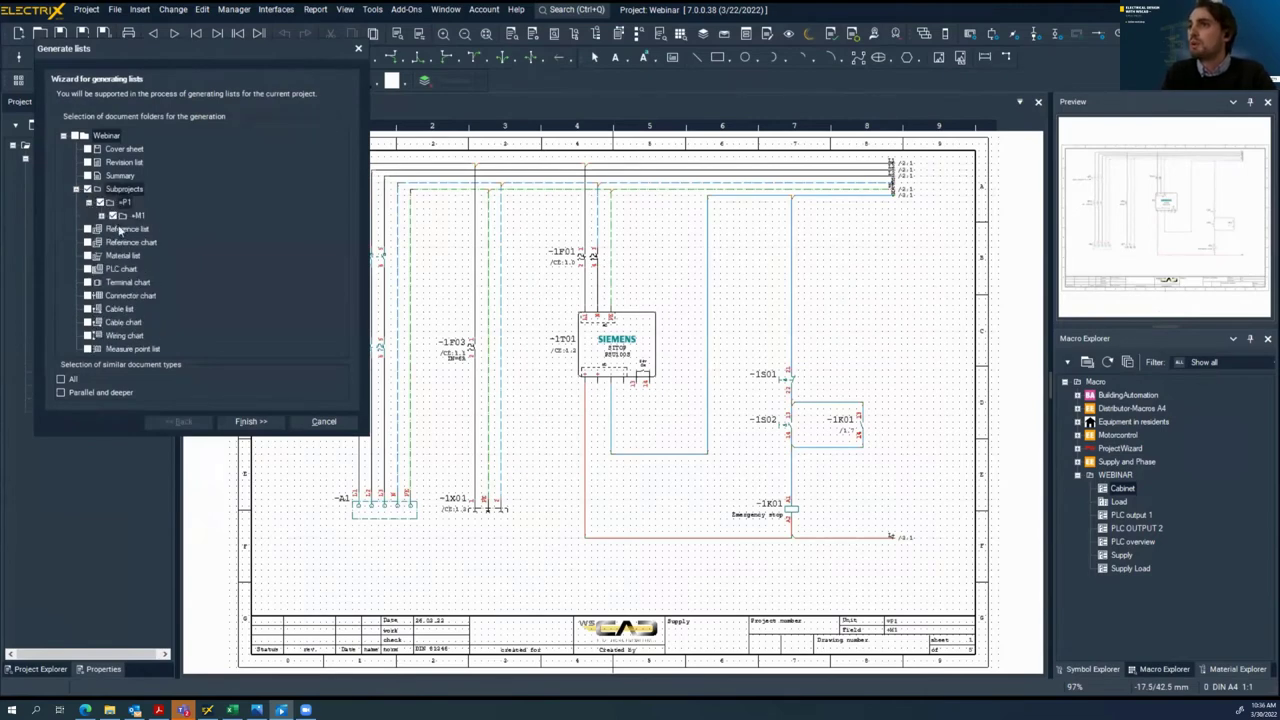
pyautogui.click(101, 215)
pyautogui.scroll(-3, 164, 201)
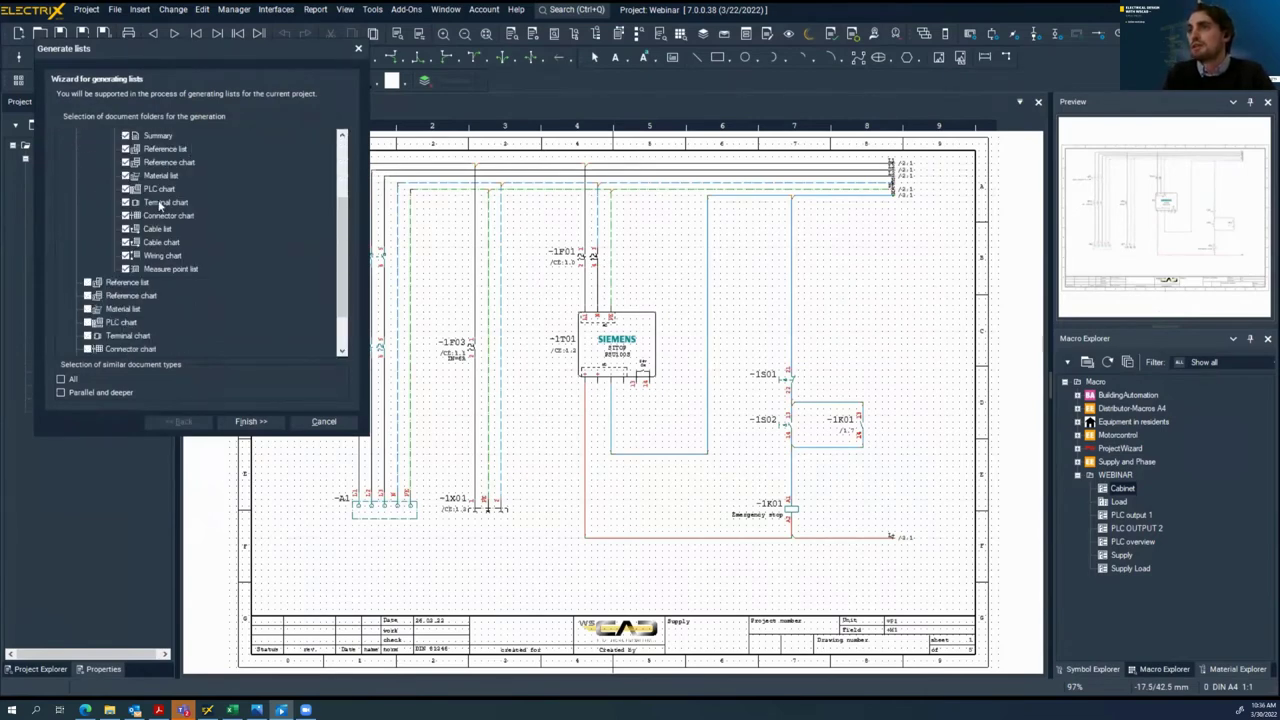
pyautogui.scroll(3, 150, 200)
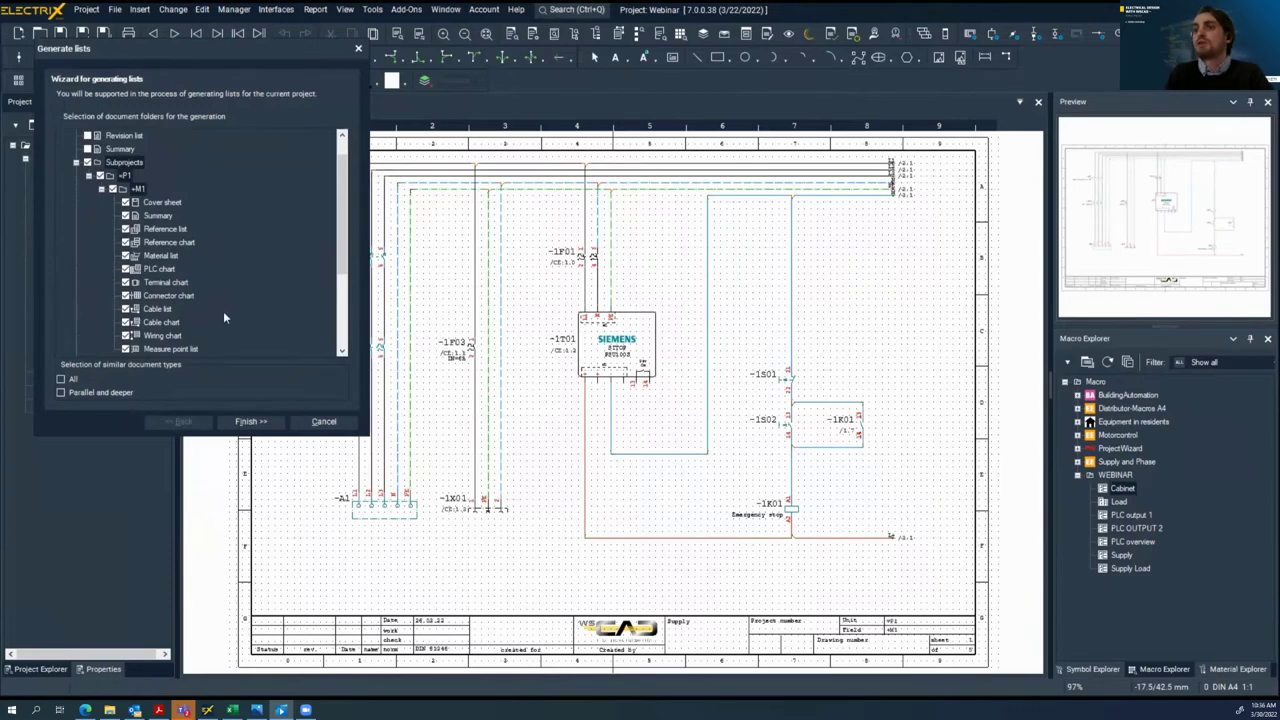
pyautogui.scroll(-1, 146, 290)
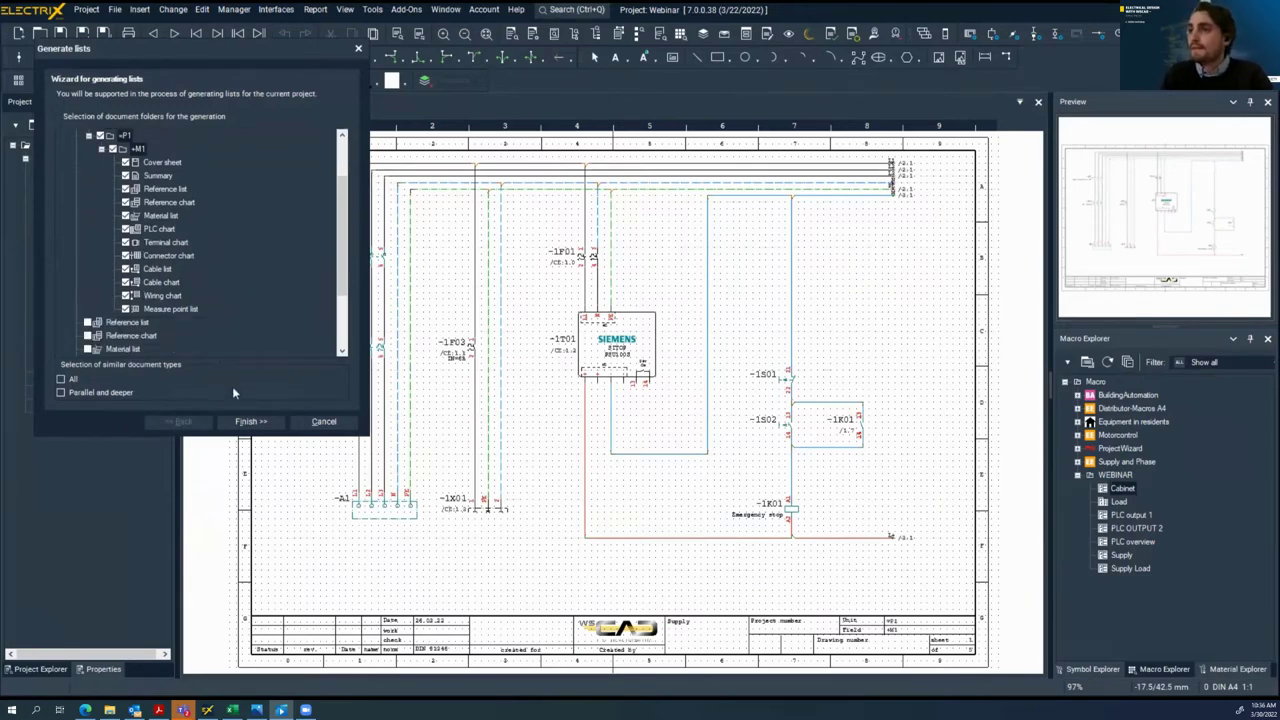
pyautogui.click(250, 421)
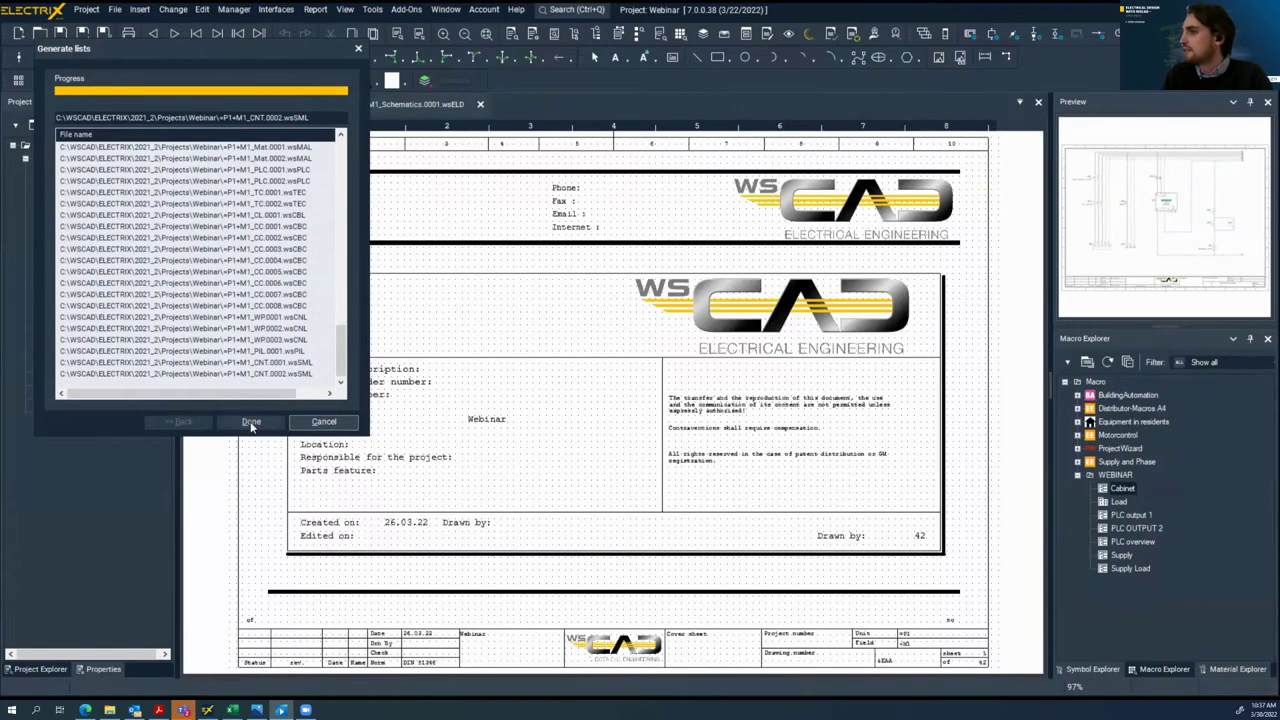
# Close the generation dialog and open the first Summary, Reference list and Reference chart pages under +M1
pyautogui.click(251, 422)
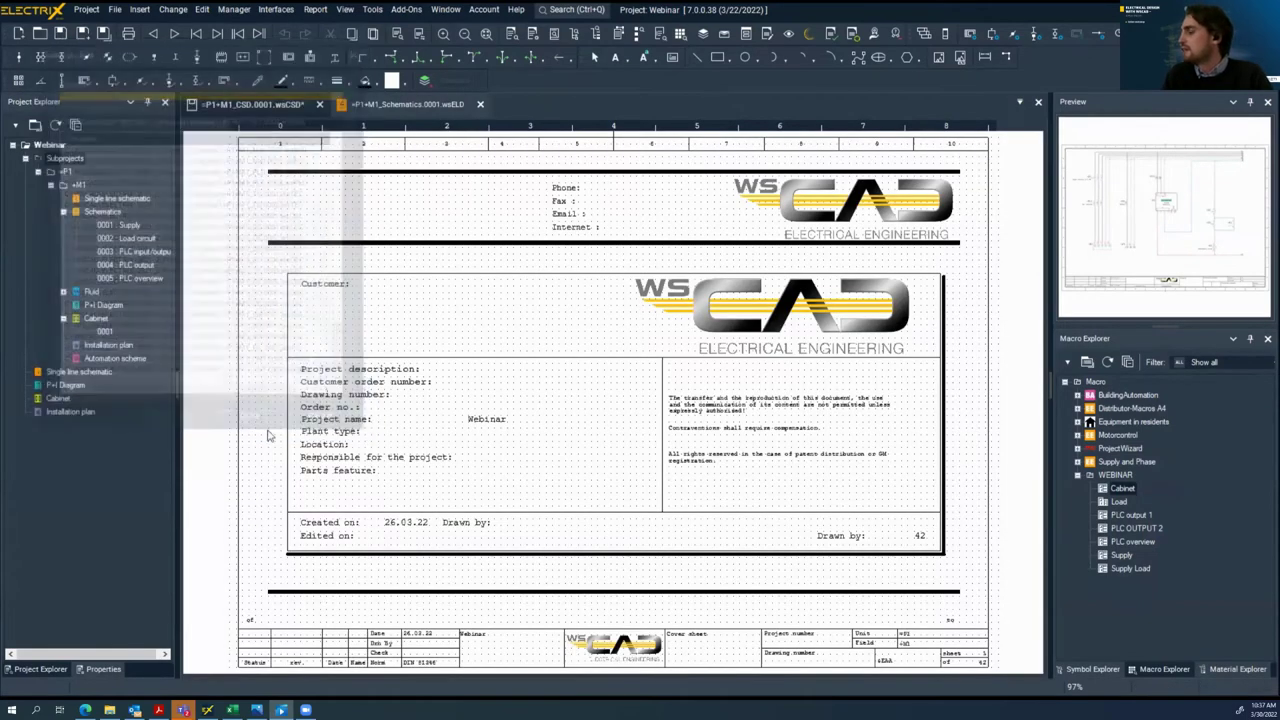
pyautogui.click(26, 159)
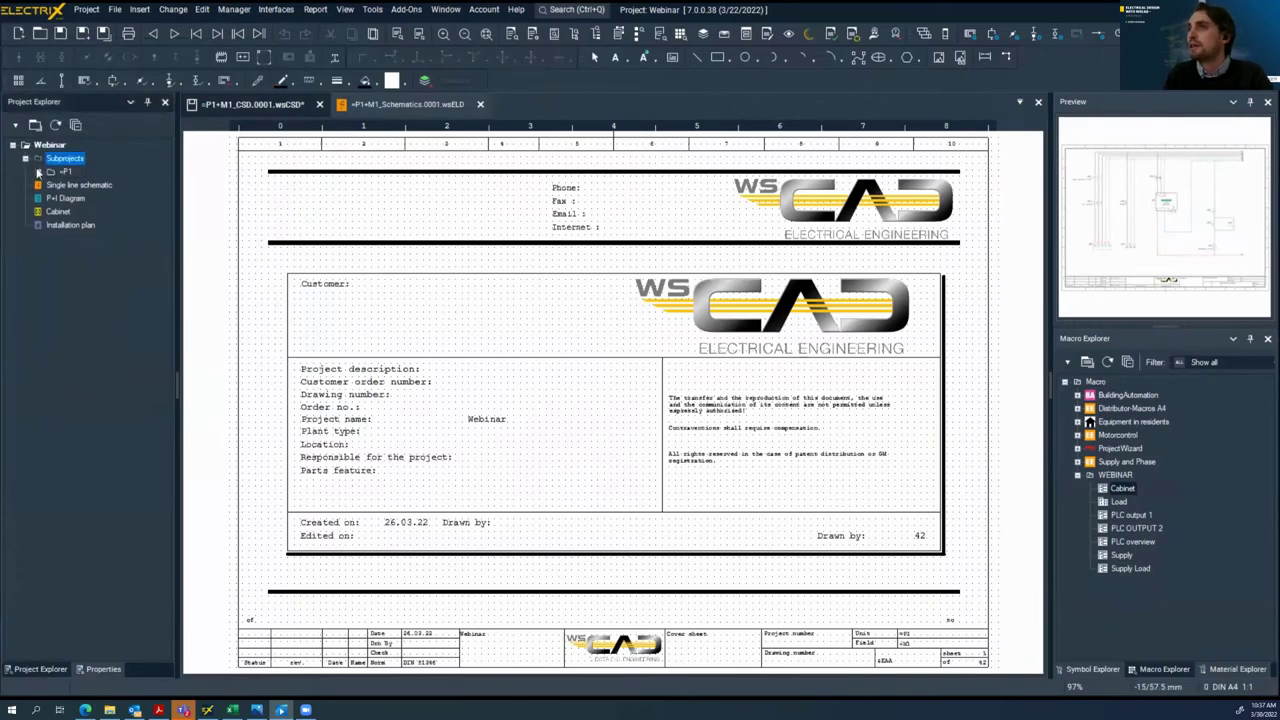
pyautogui.click(38, 171)
pyautogui.click(51, 185)
pyautogui.click(64, 199)
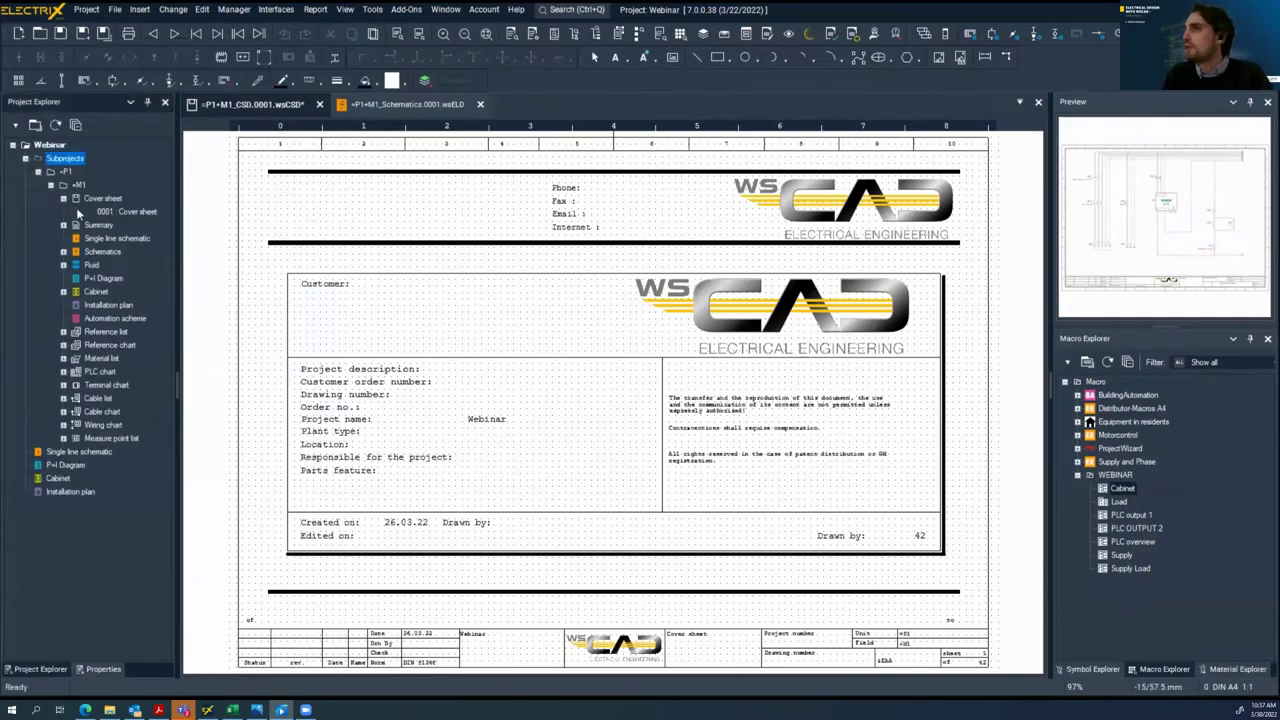
pyautogui.click(64, 225)
pyautogui.doubleClick(111, 238)
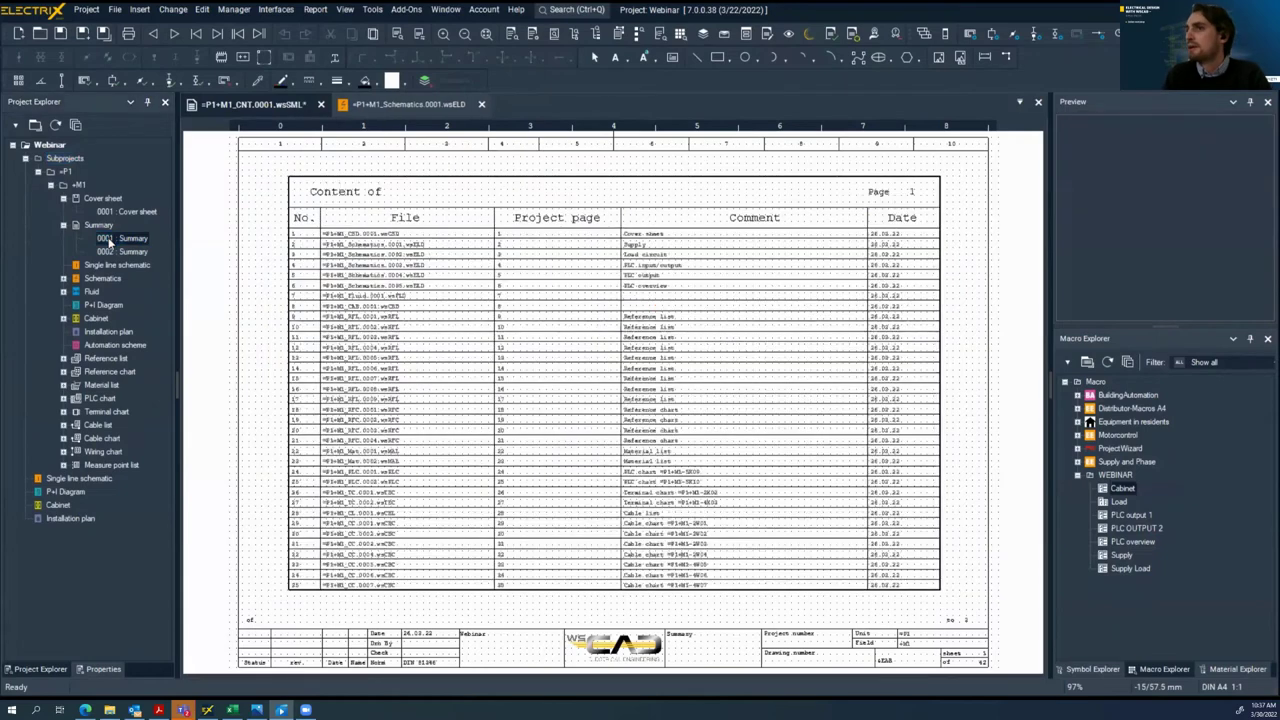
pyautogui.click(63, 358)
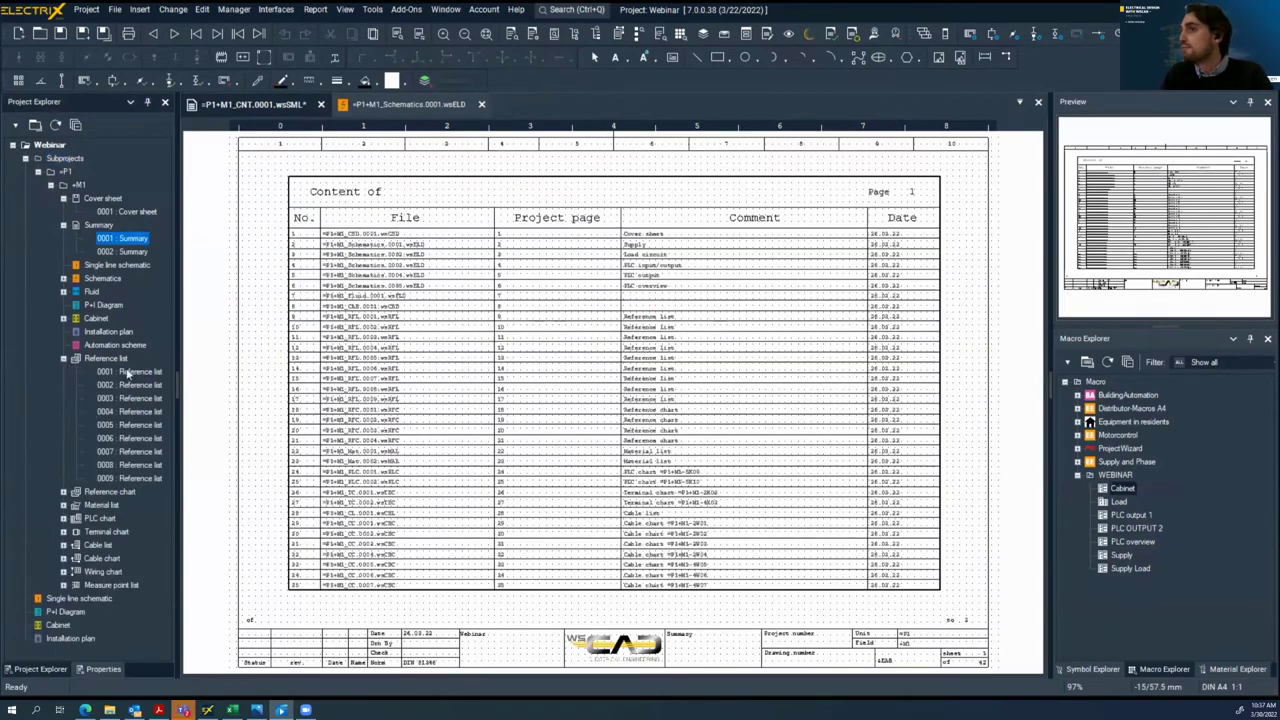
pyautogui.doubleClick(127, 372)
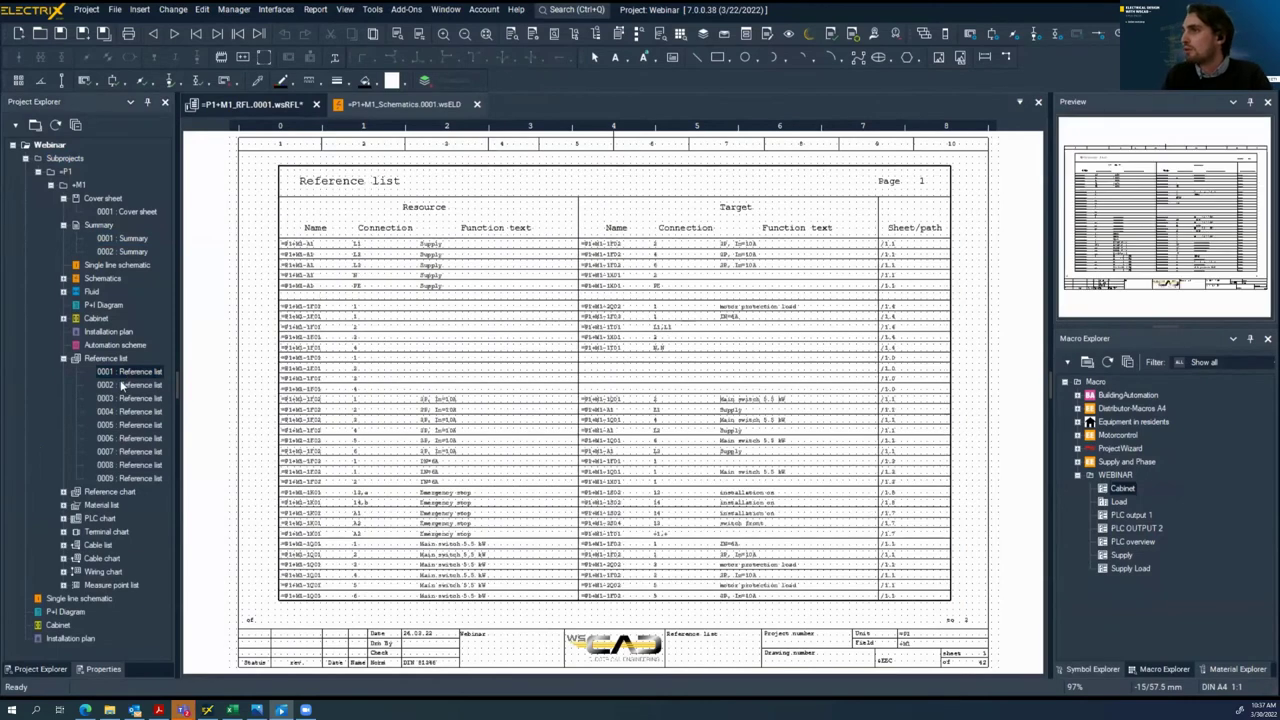
pyautogui.click(63, 492)
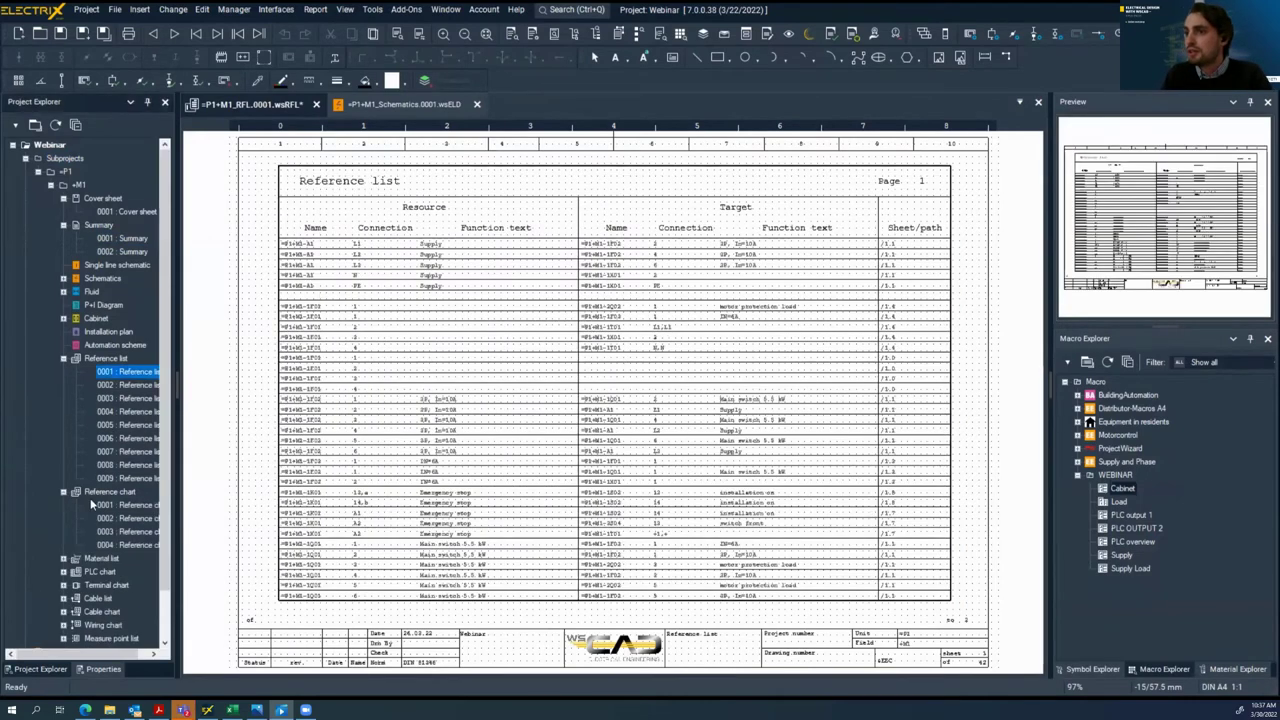
pyautogui.doubleClick(133, 508)
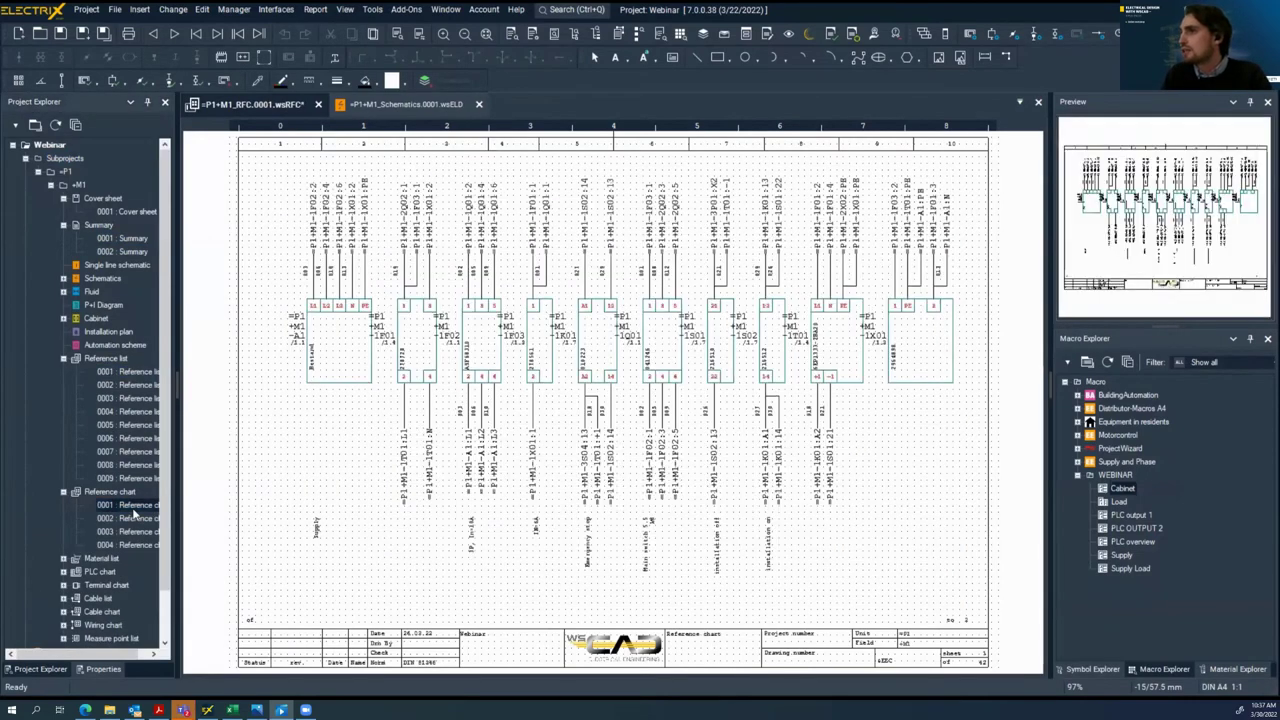
# Widen the project tree and open the first Material list page and the +P1-M1-2X02 terminal chart
pyautogui.moveTo(175, 469); pyautogui.dragTo(240, 484)
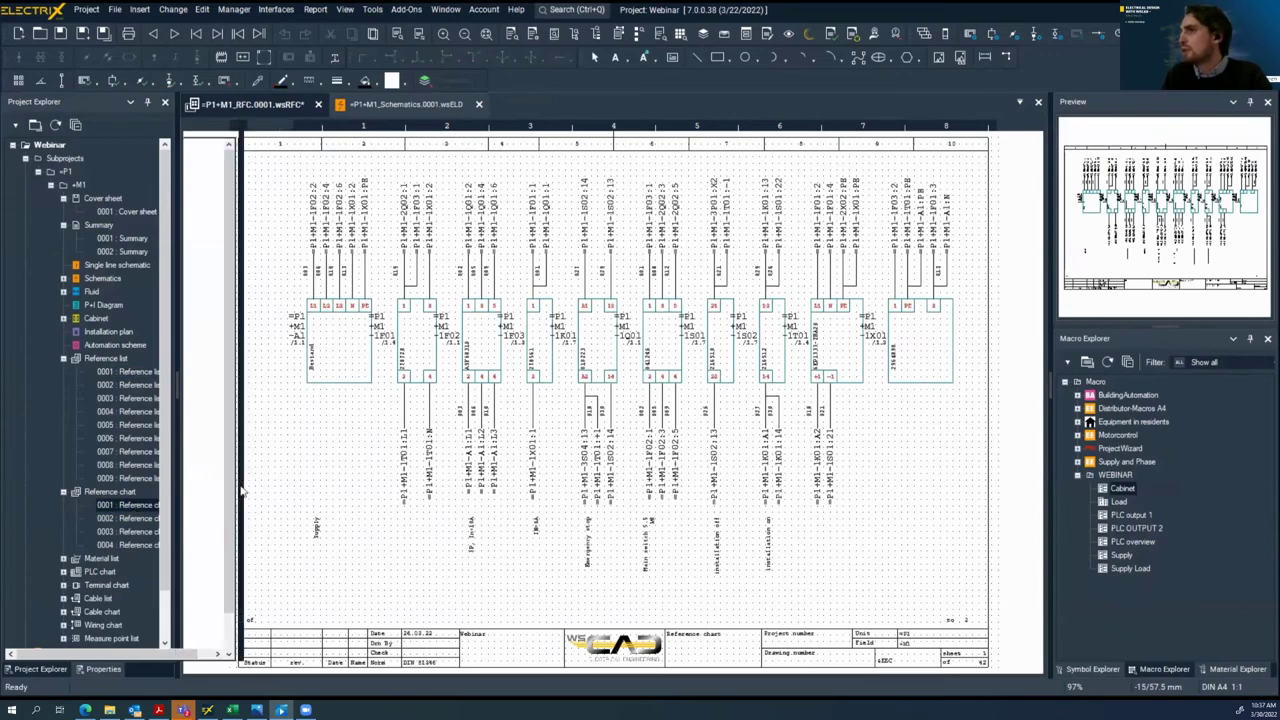
pyautogui.click(64, 560)
pyautogui.doubleClick(124, 572)
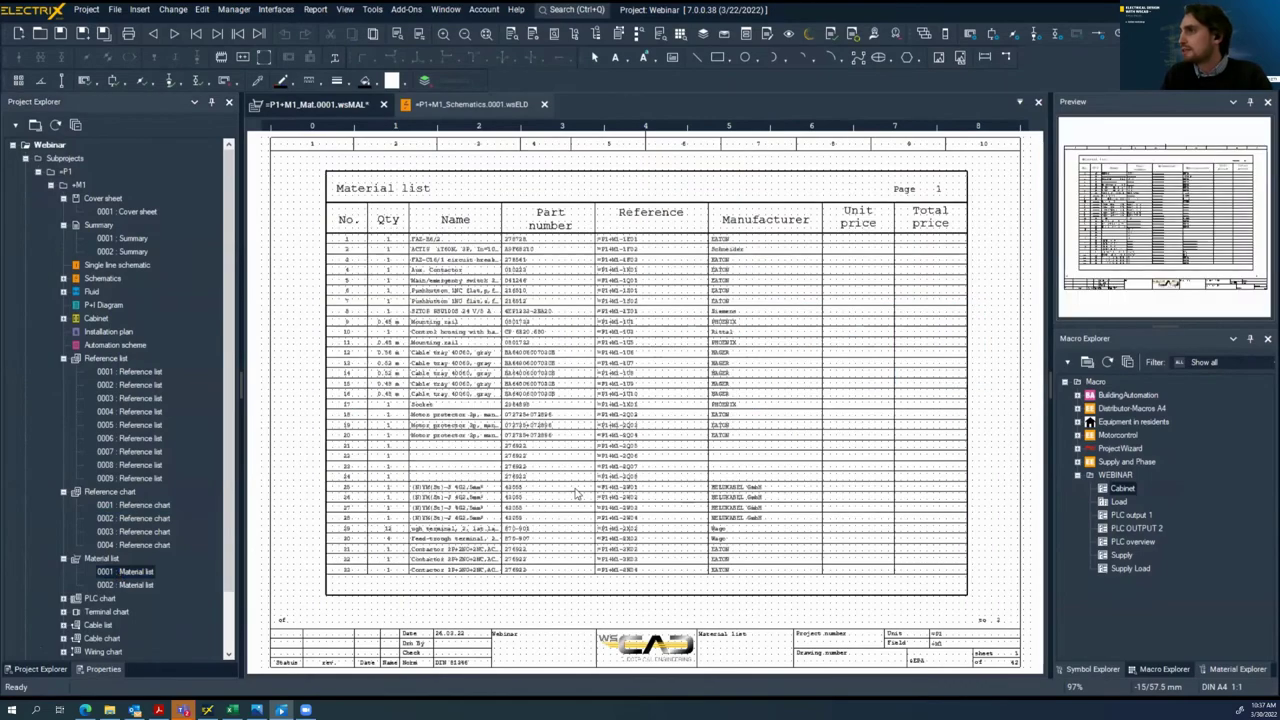
pyautogui.scroll(2, 577, 456)
pyautogui.scroll(1, 577, 456)
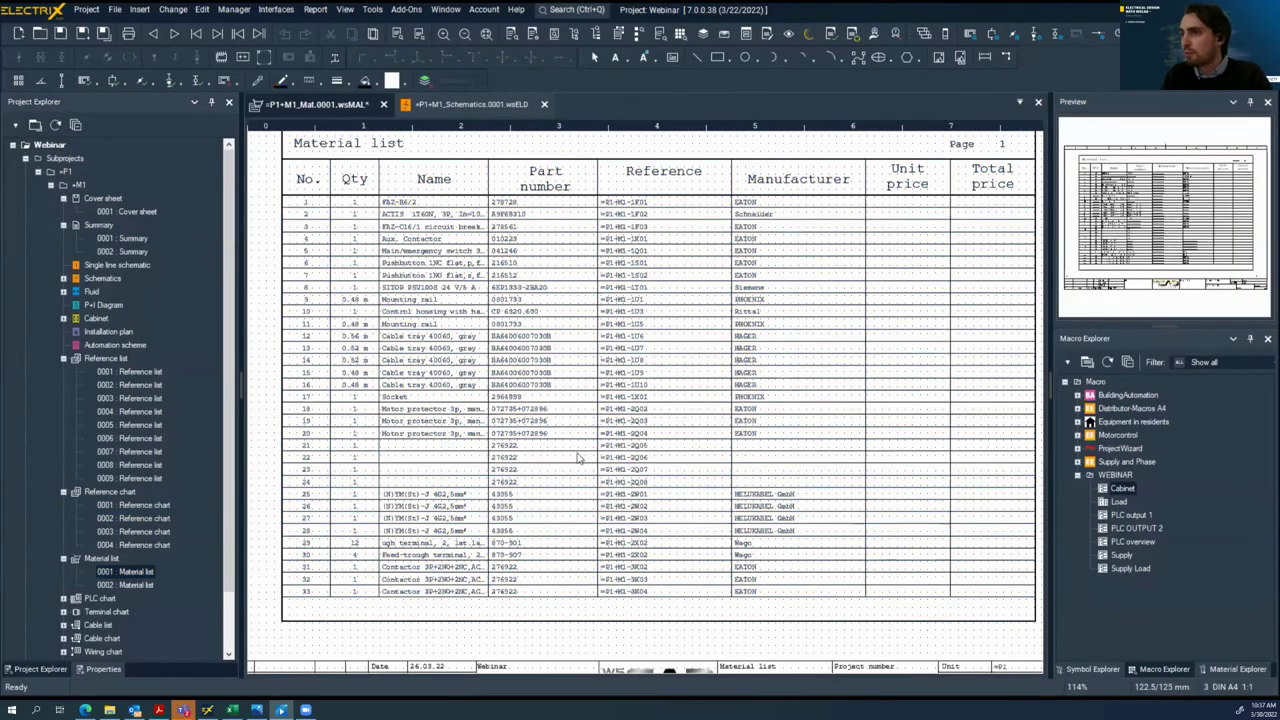
pyautogui.scroll(-1, 577, 456)
pyautogui.scroll(-3, 75, 585)
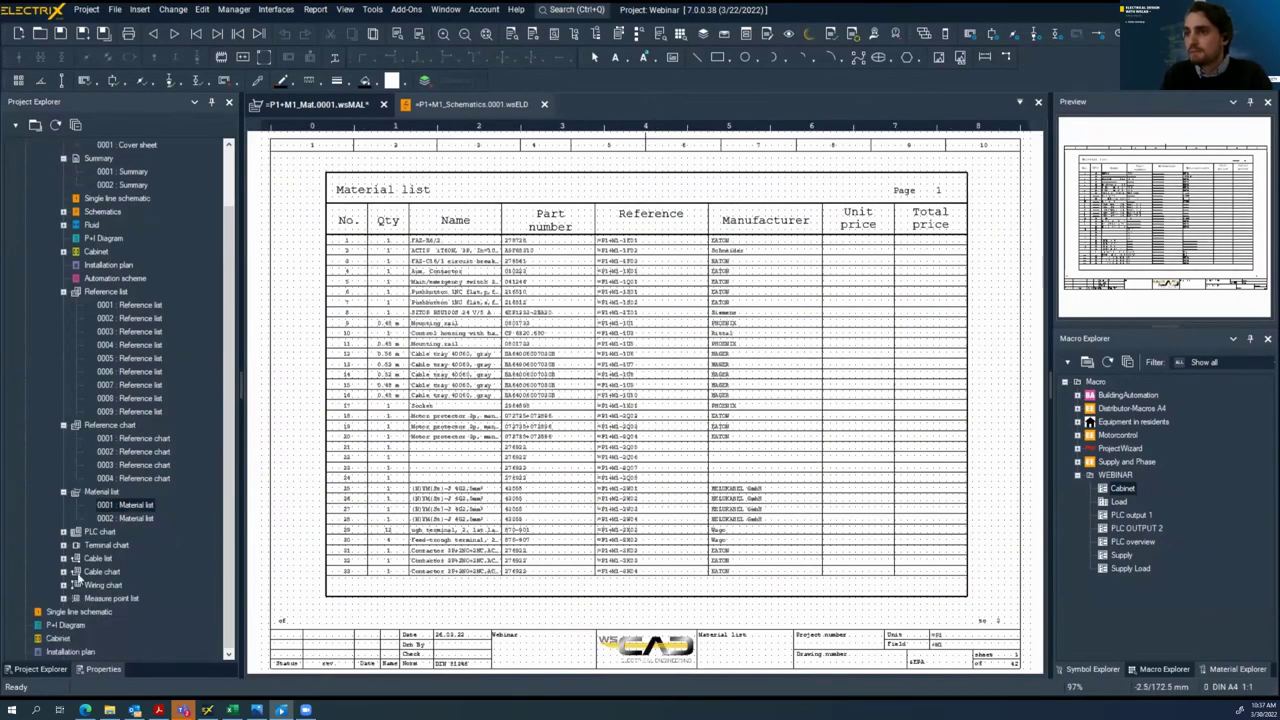
pyautogui.click(64, 545)
pyautogui.doubleClick(122, 559)
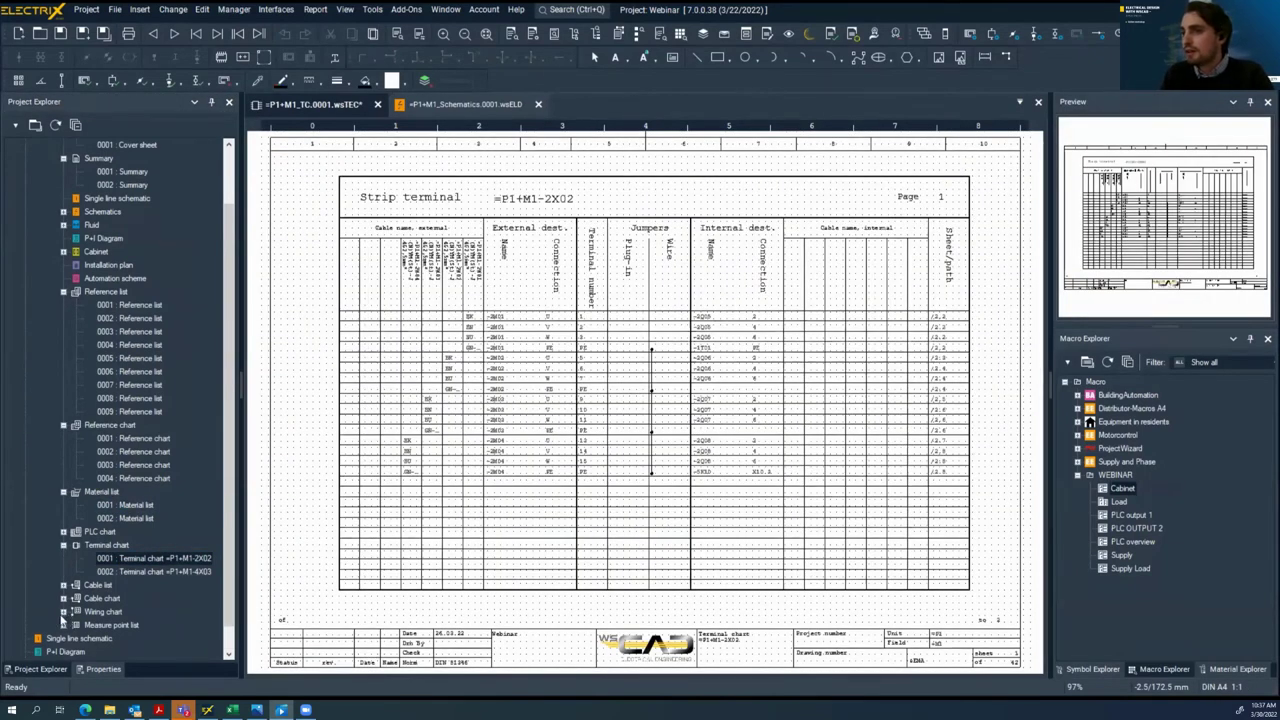
# Open the first Wiring chart page and scroll through its Wires plan table
pyautogui.click(63, 612)
pyautogui.doubleClick(130, 625)
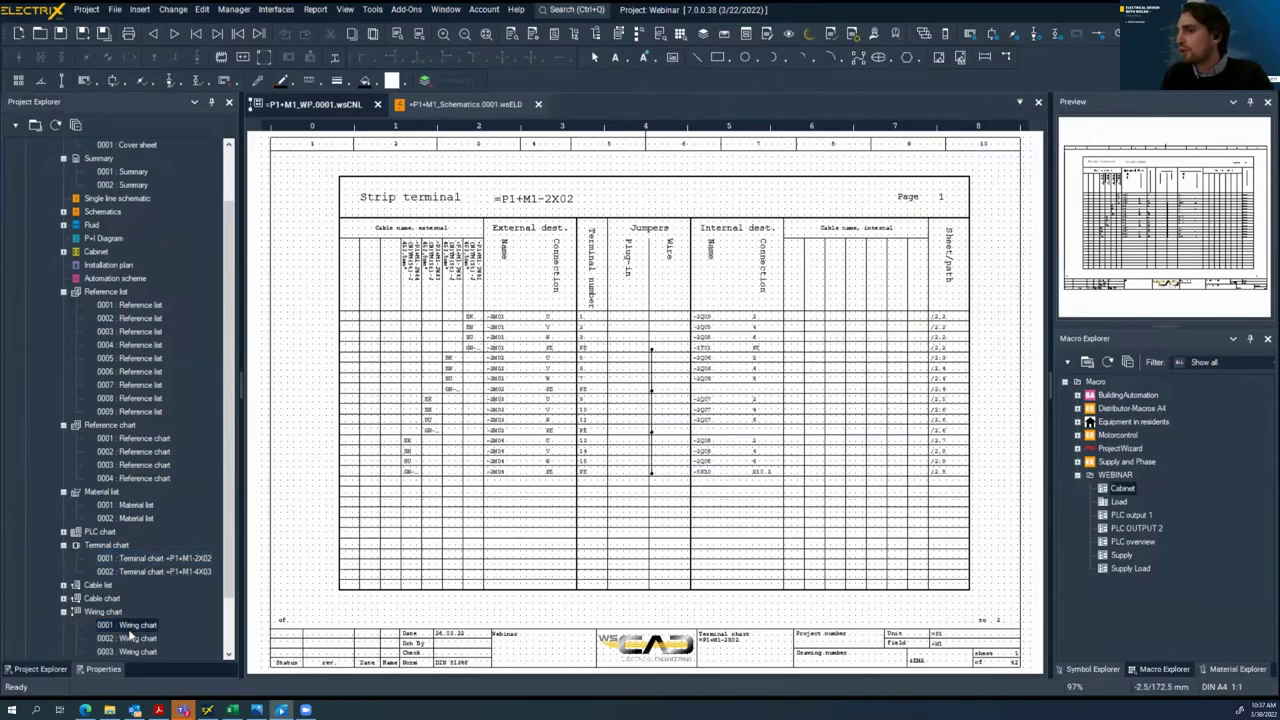
pyautogui.scroll(5, 850, 312)
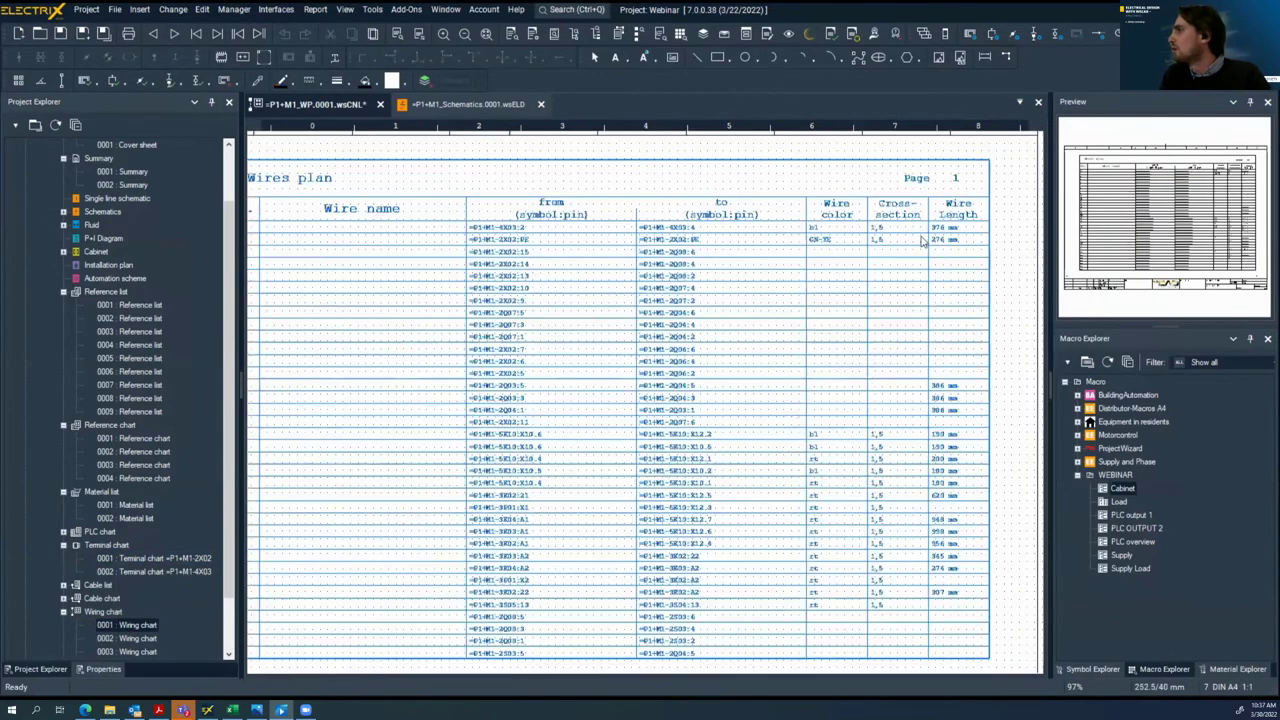
pyautogui.scroll(-5, 918, 440)
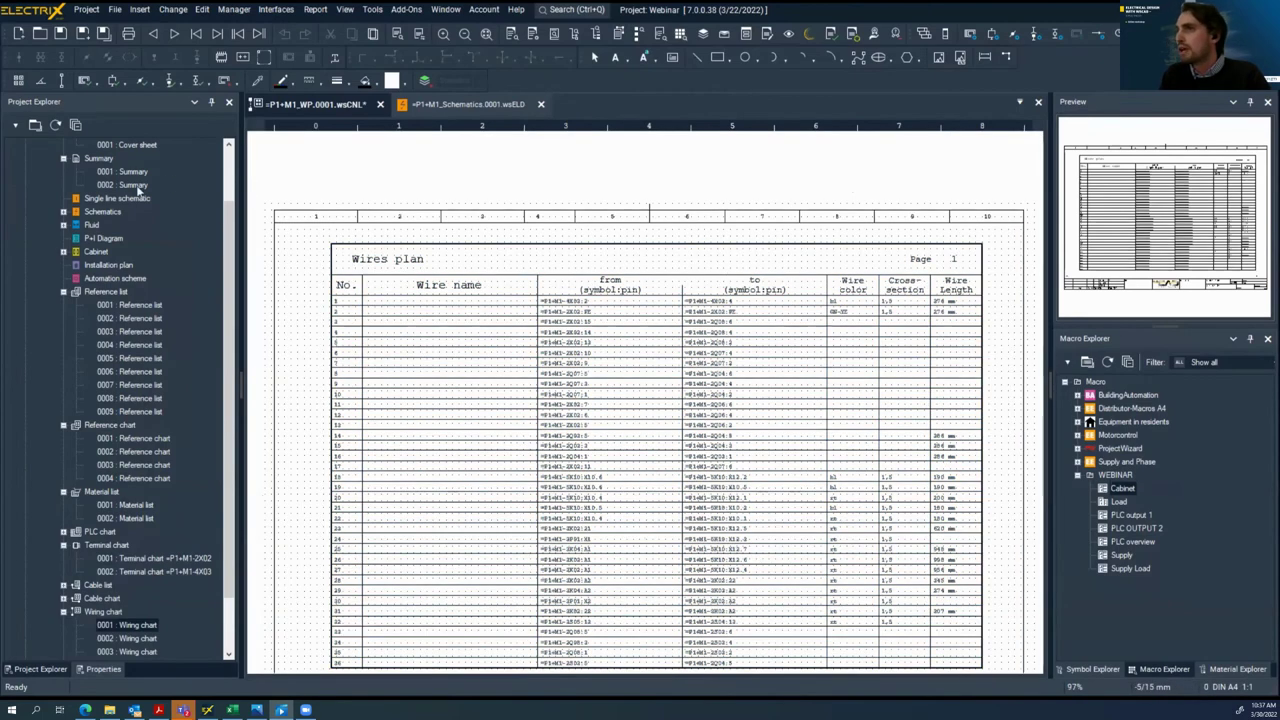
pyautogui.scroll(3, 62, 185)
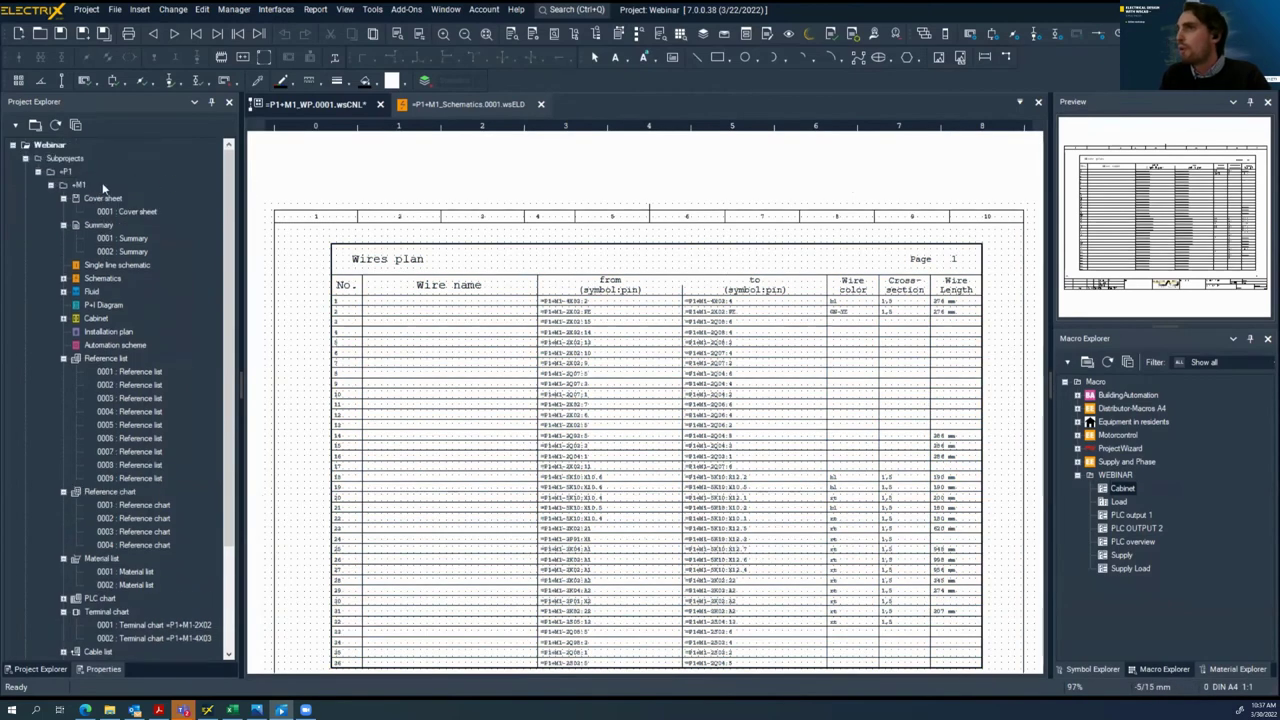
pyautogui.click(49, 145)
# Export the Webinar project via Project > Export > PDF with PDF Bookmarks kept and Colored output
pyautogui.click(86, 9)
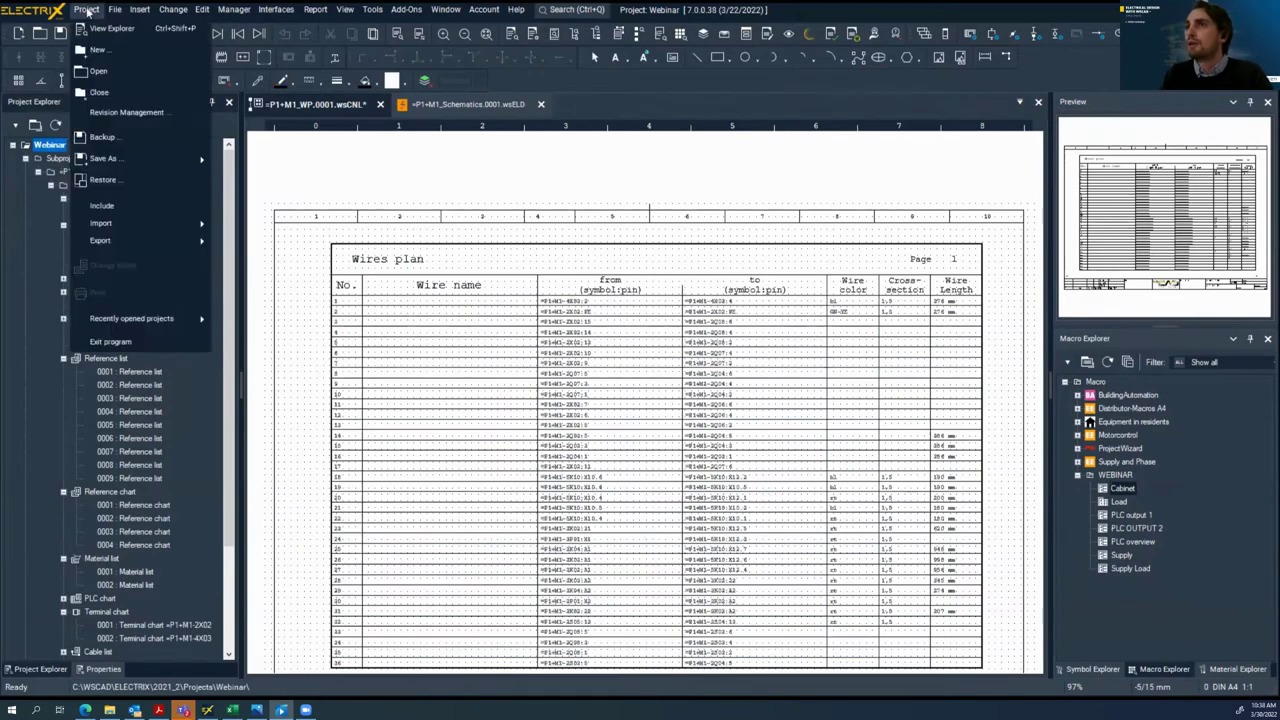
pyautogui.moveTo(140, 240)
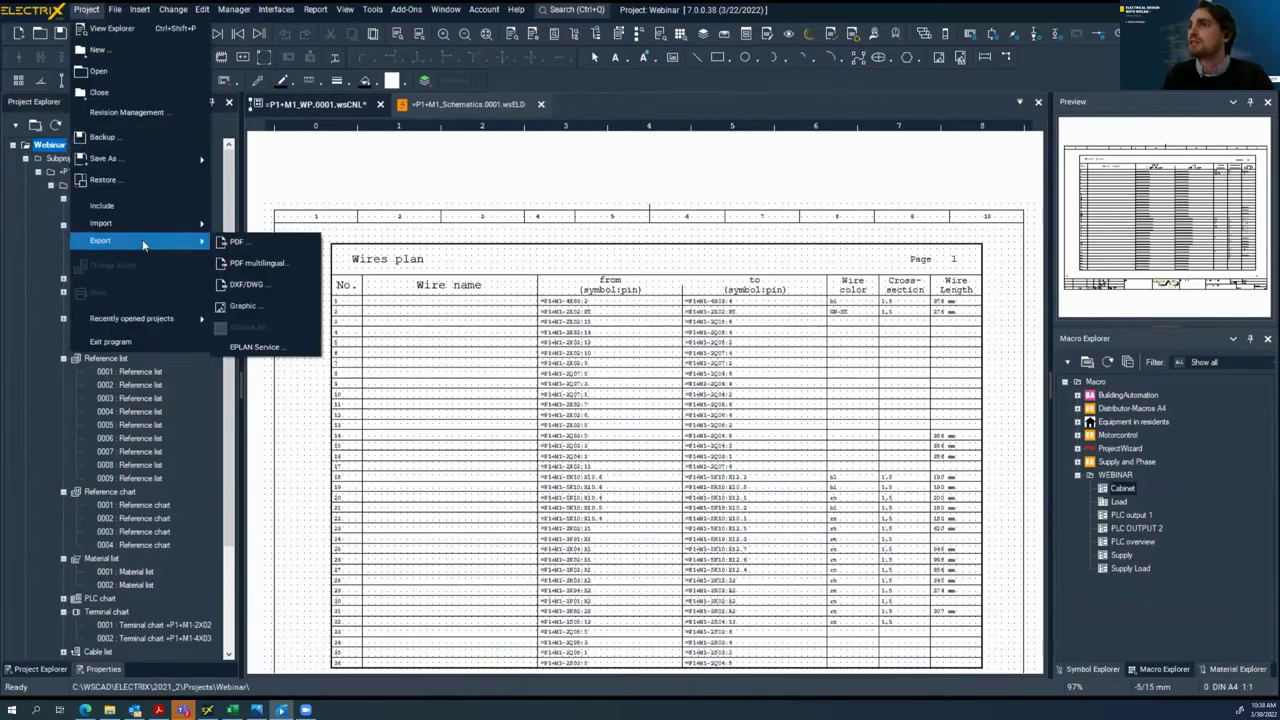
pyautogui.click(262, 245)
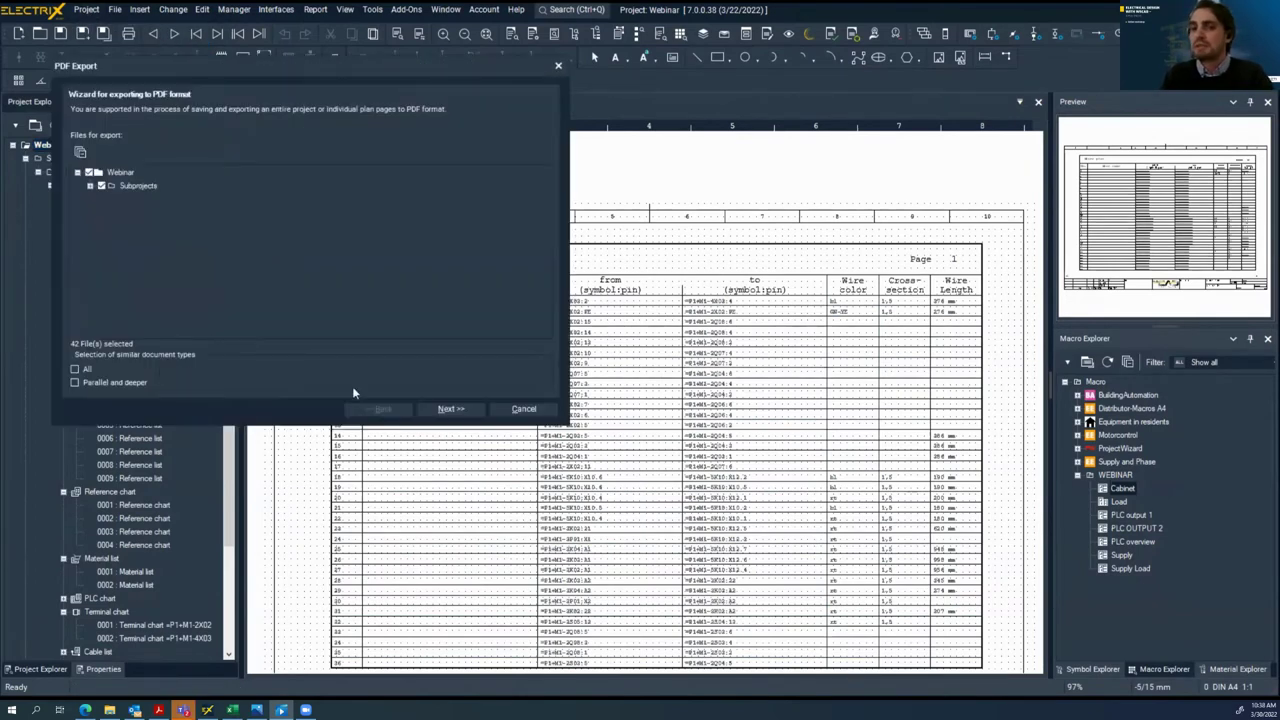
pyautogui.click(421, 408)
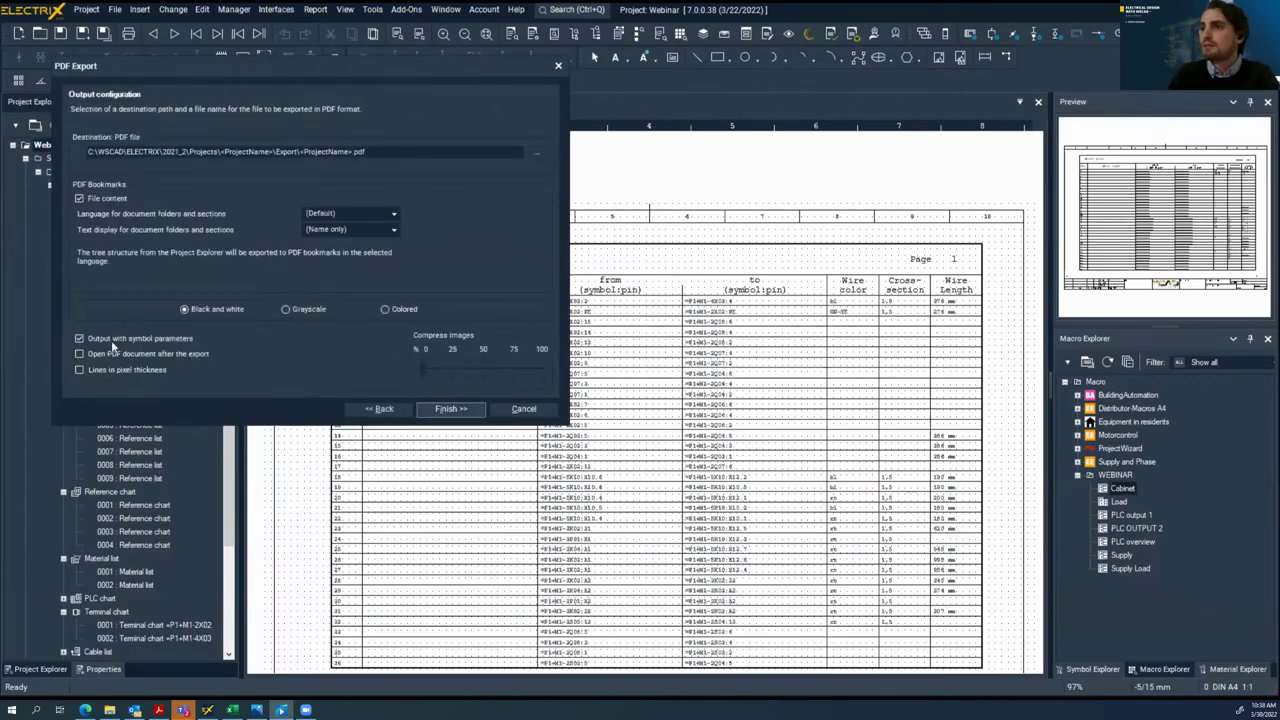
pyautogui.click(385, 309)
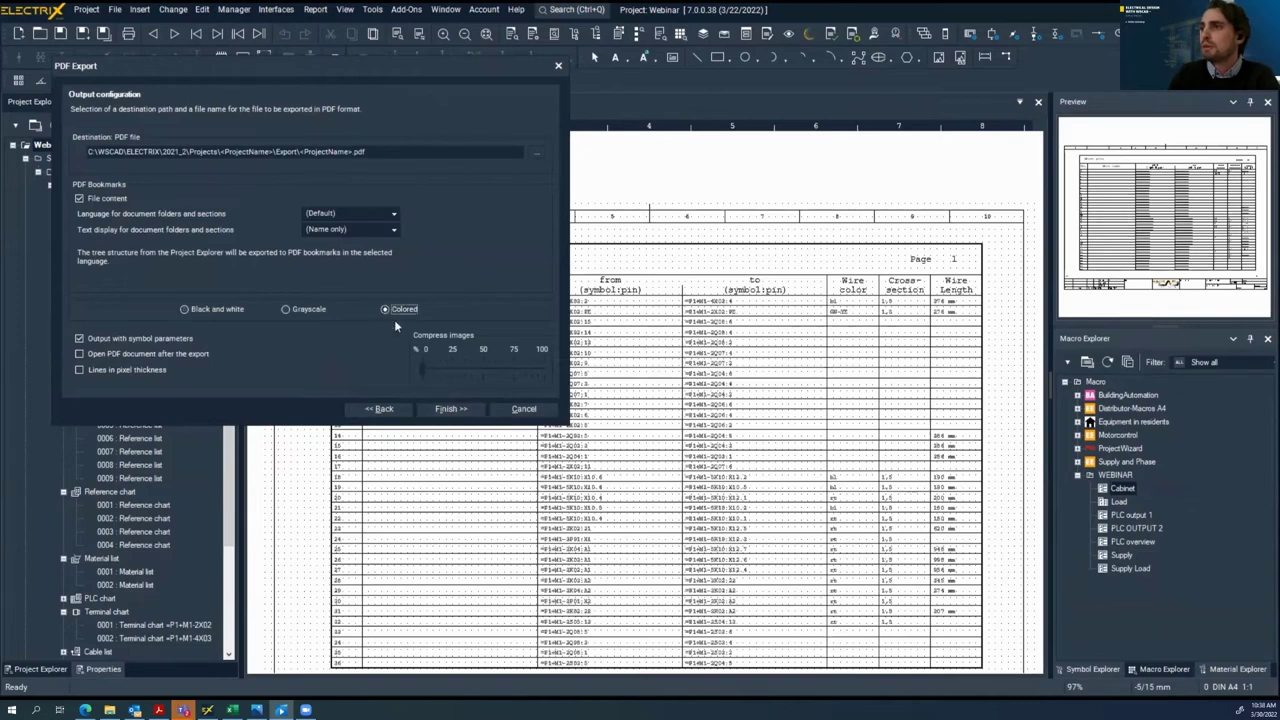
pyautogui.click(458, 412)
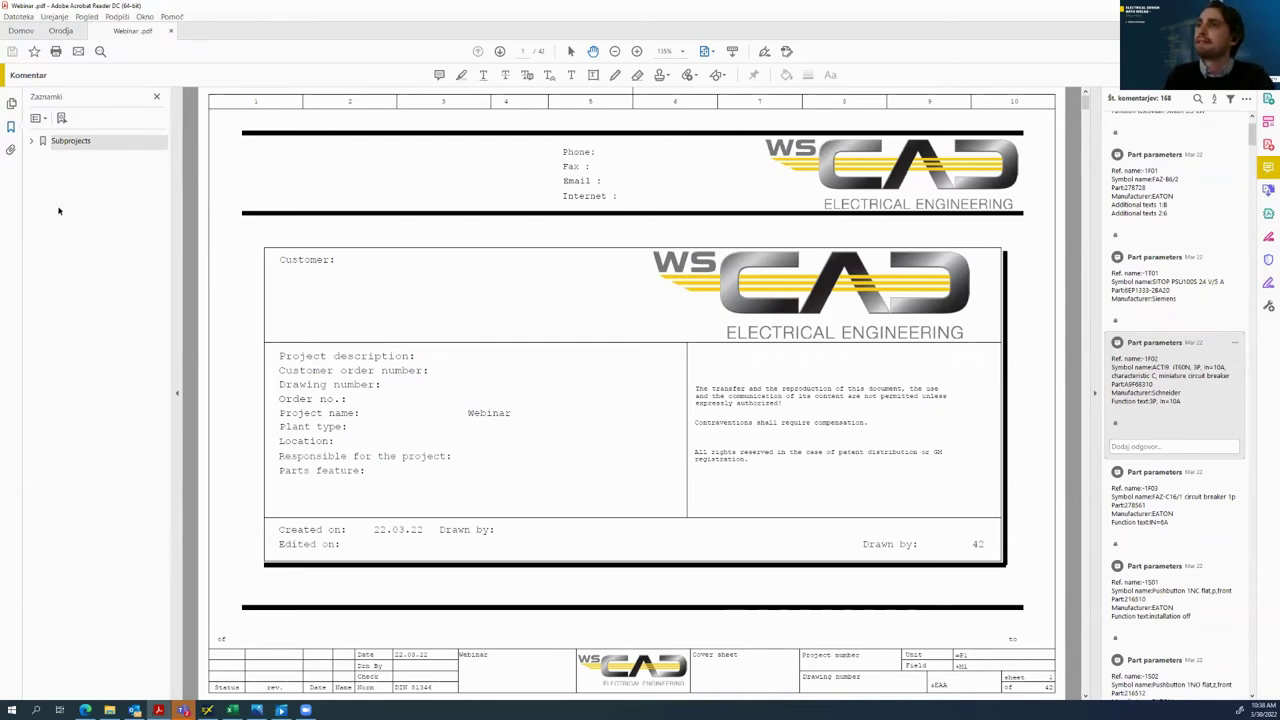
# Expand the Subprojects, =P1, +M1 and Schematics bookmarks and go to 0001 : Supply
pyautogui.click(32, 142)
pyautogui.click(40, 158)
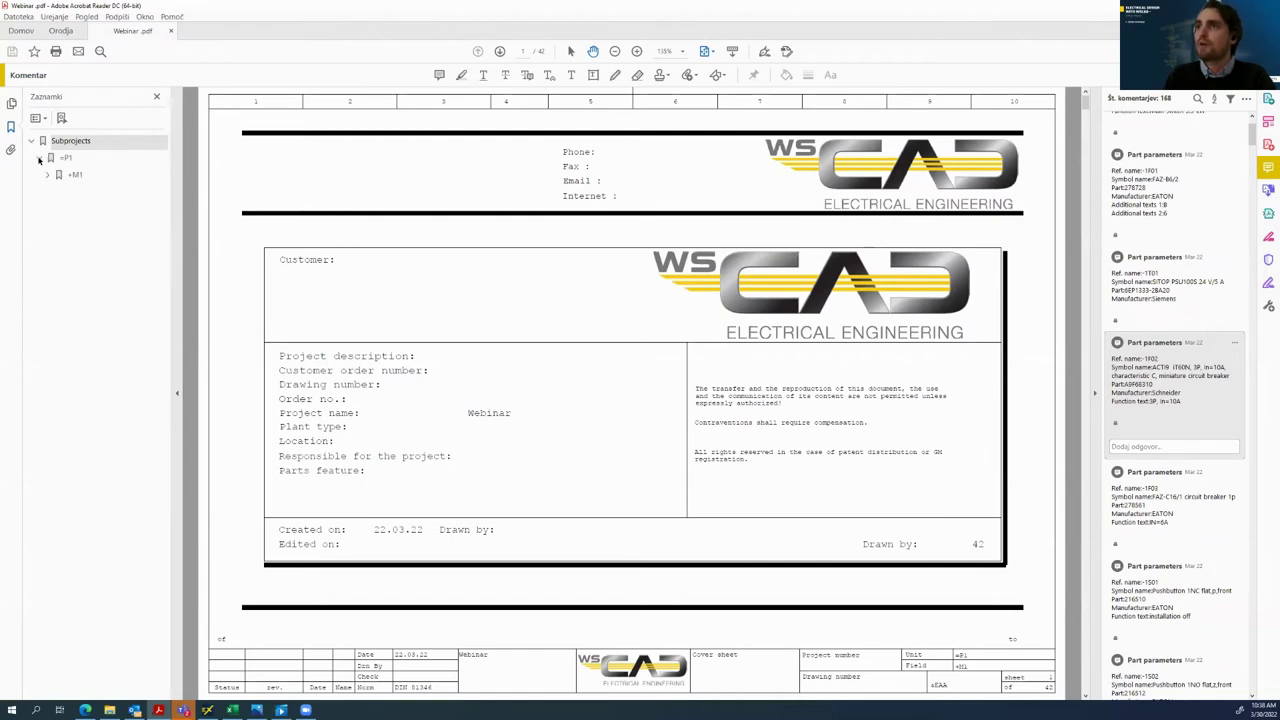
pyautogui.click(45, 174)
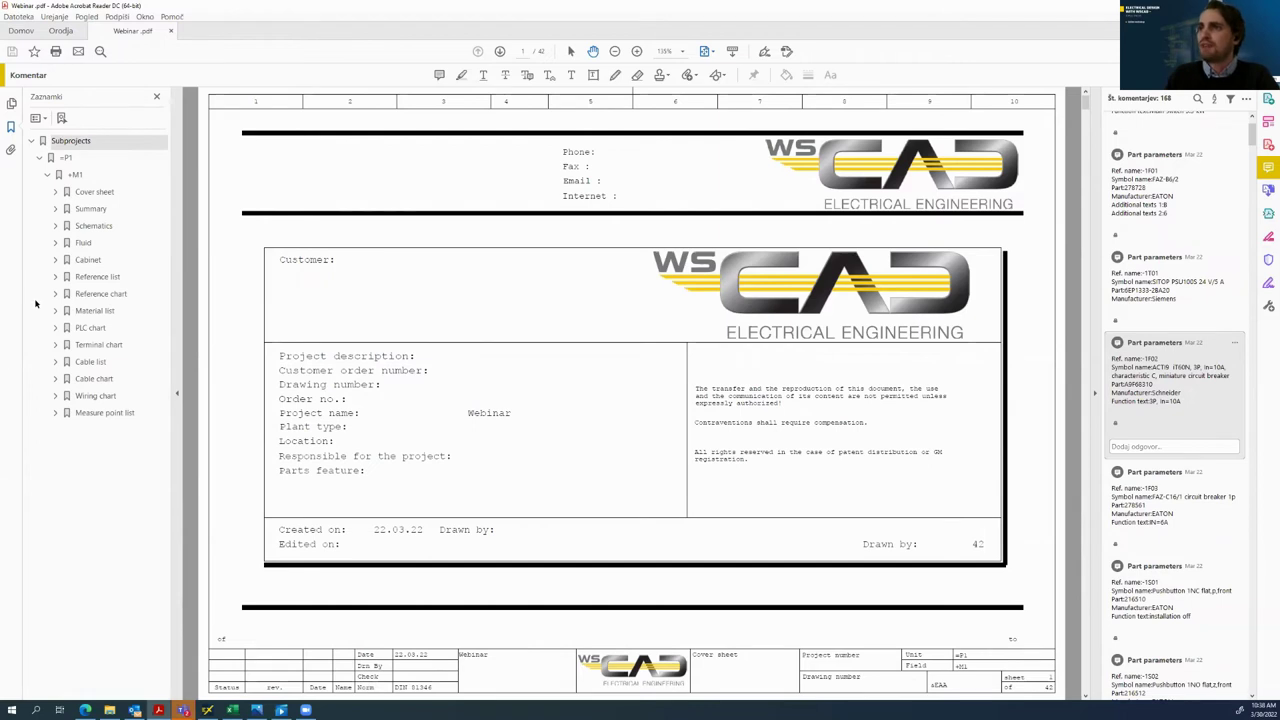
pyautogui.click(55, 226)
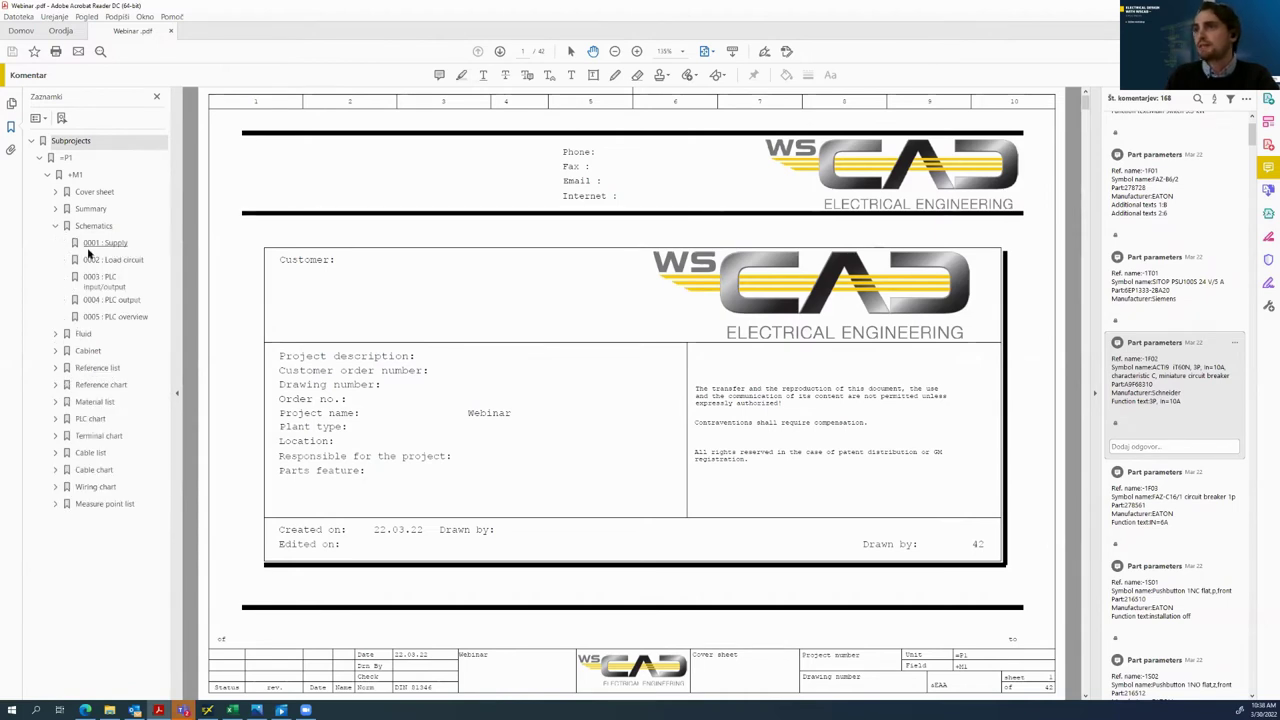
pyautogui.click(103, 246)
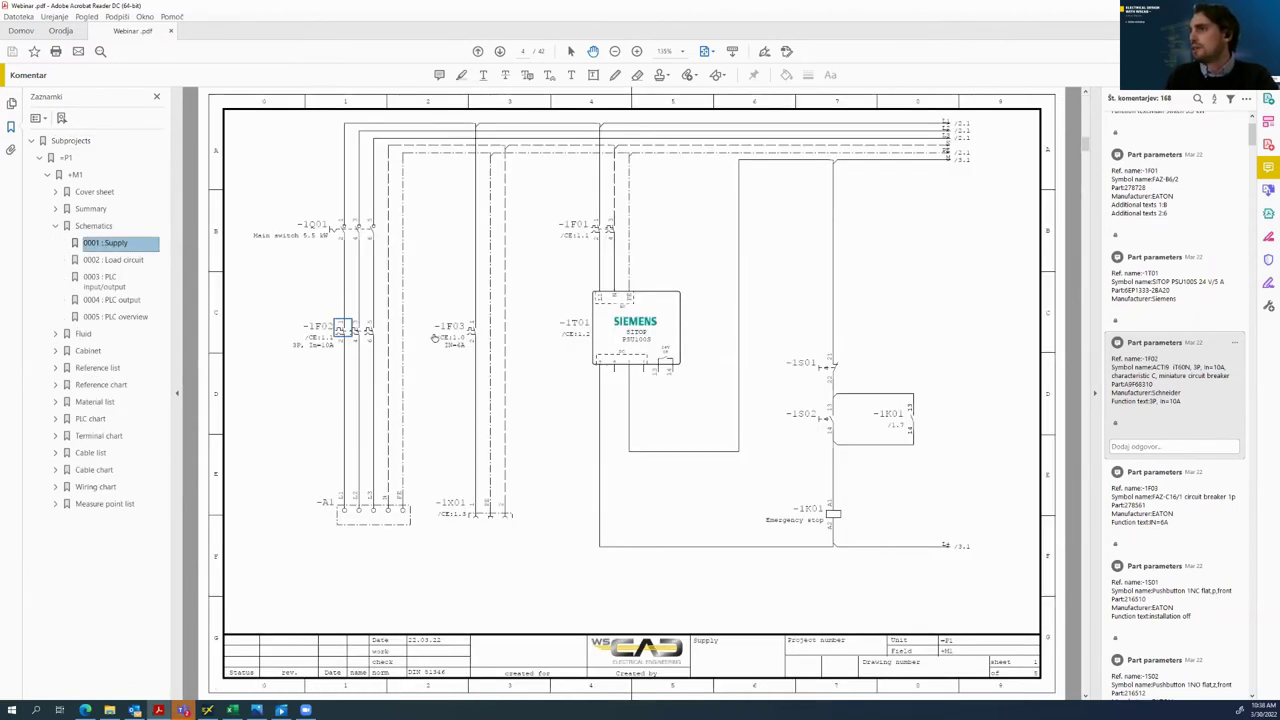
pyautogui.moveTo(331, 230)
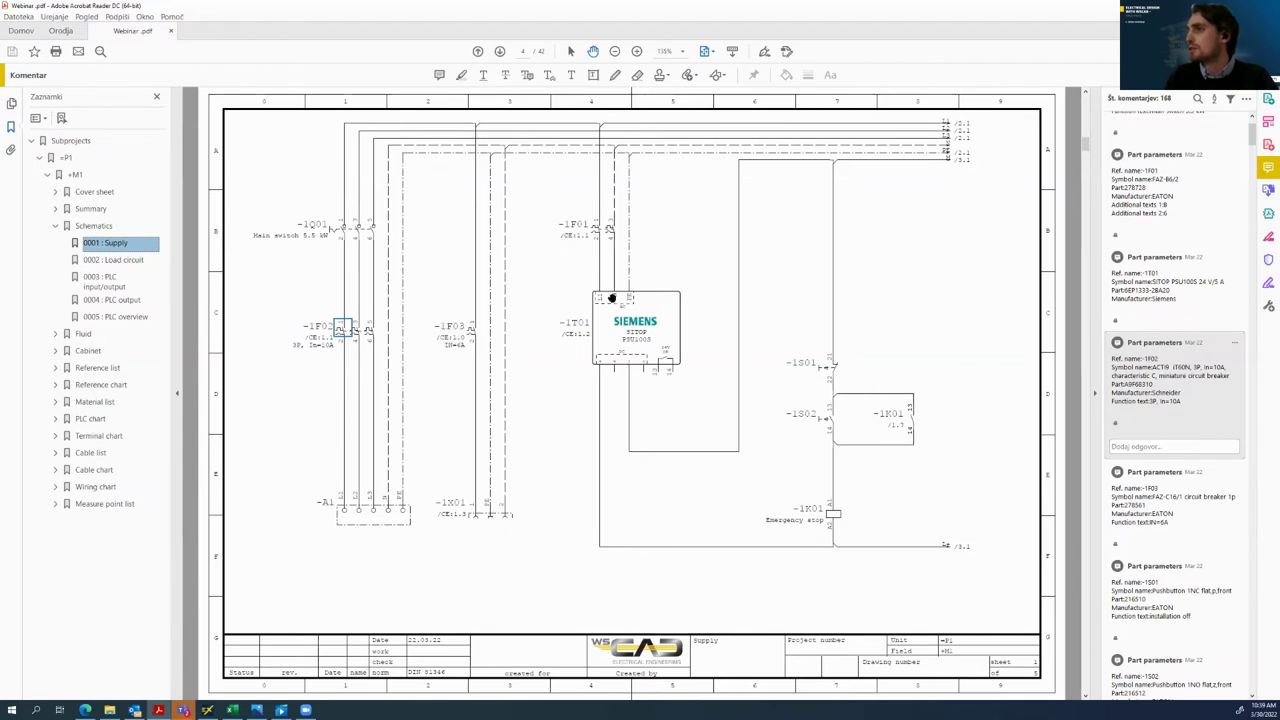
pyautogui.moveTo(606, 291)
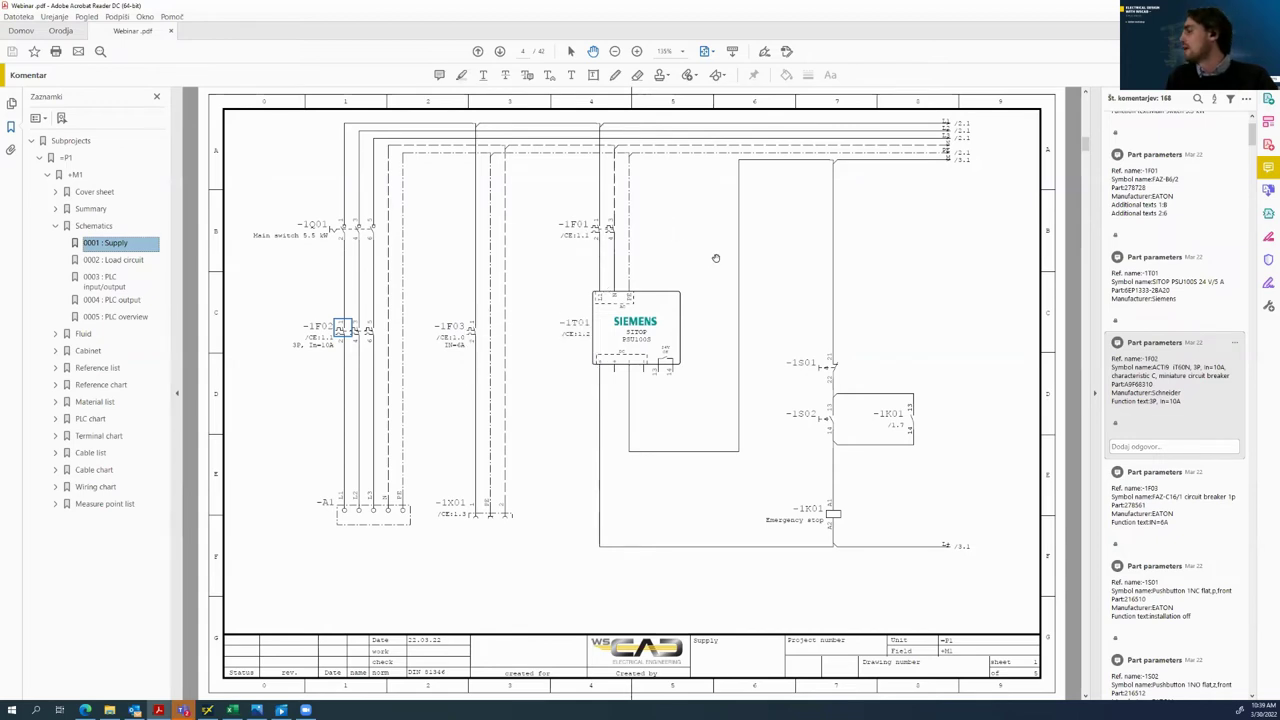
# Select the part parameters comments for -1T01, -1F01, -1F02 and -1F03 in the Comments panel
pyautogui.click(1166, 280)
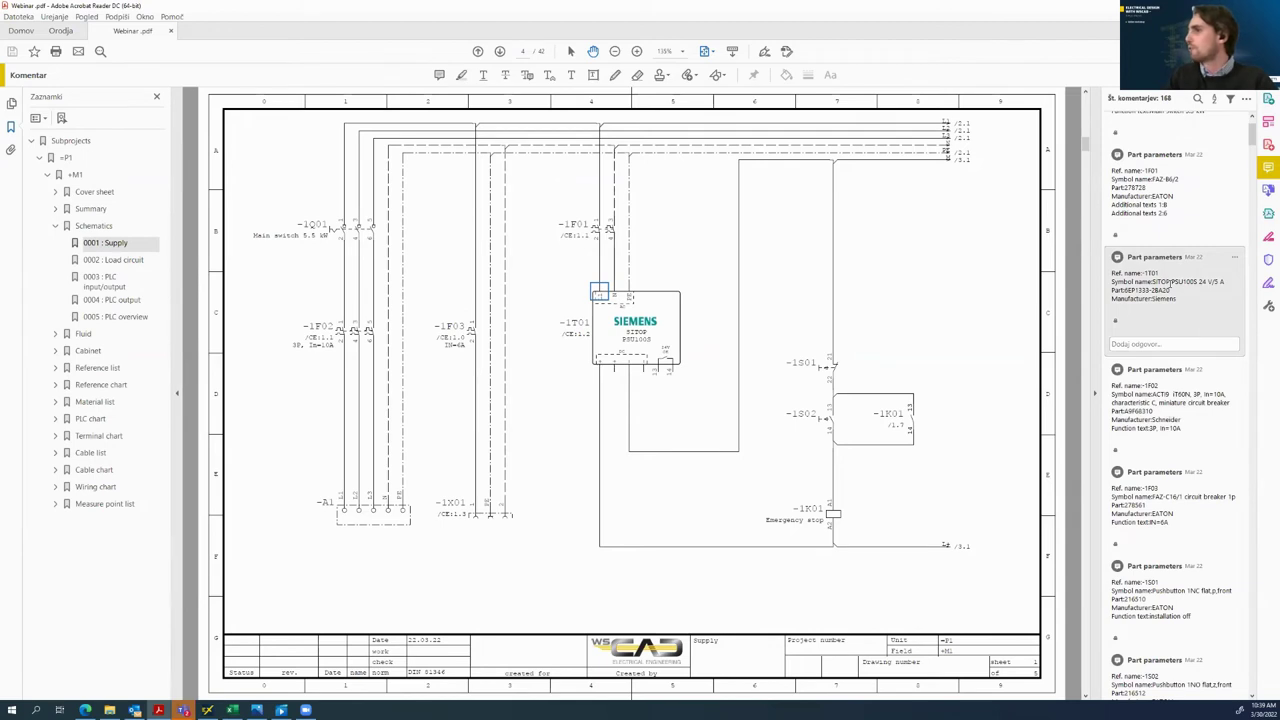
pyautogui.click(1165, 422)
pyautogui.click(1160, 507)
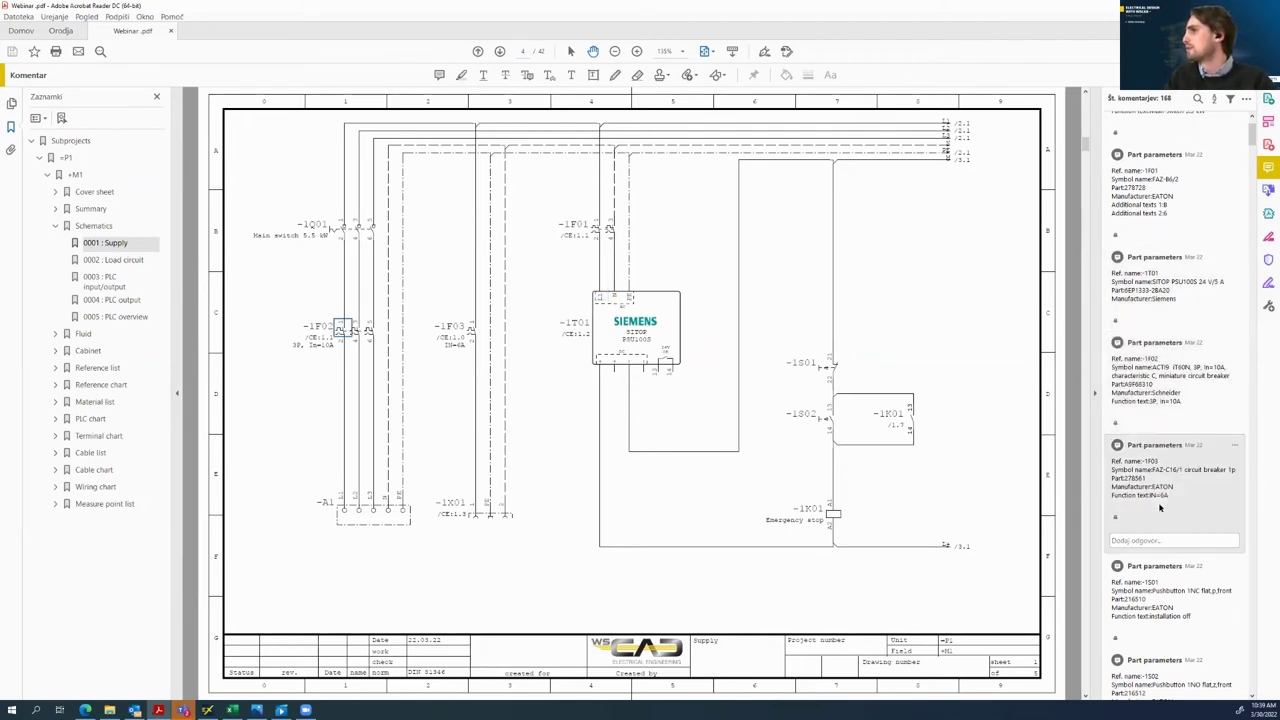
pyautogui.click(1152, 213)
pyautogui.click(1158, 311)
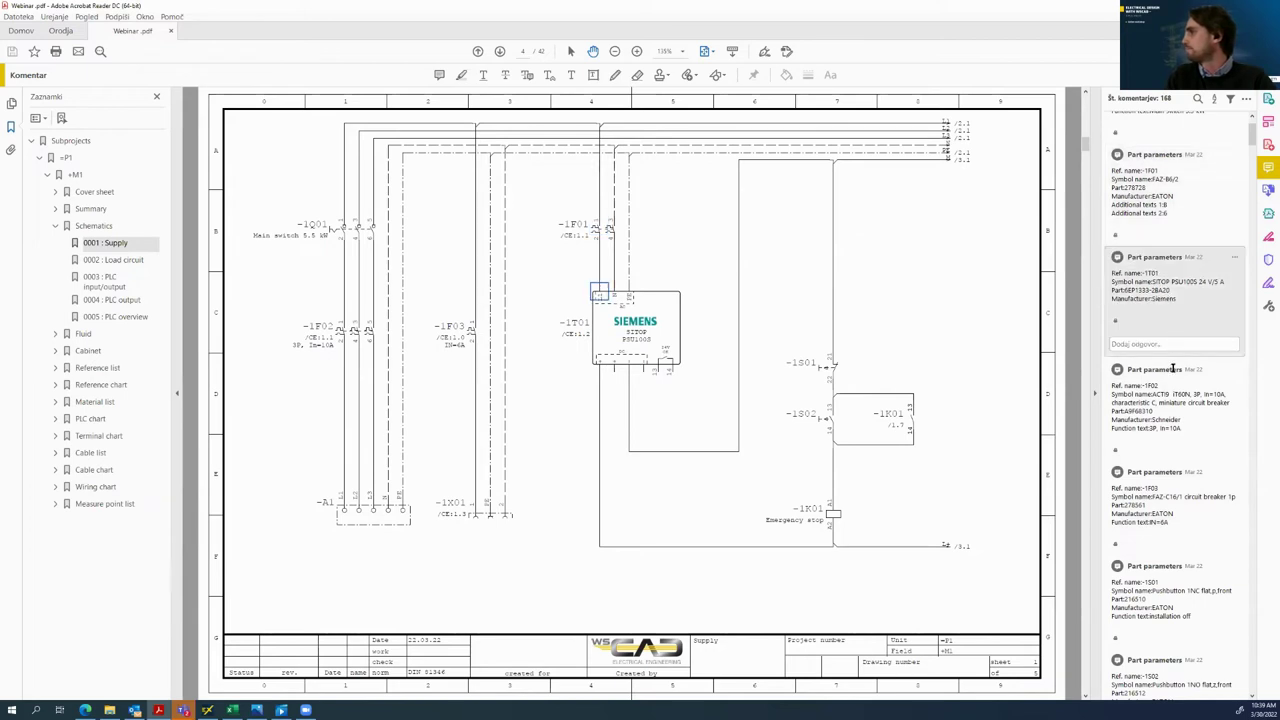
pyautogui.click(1171, 414)
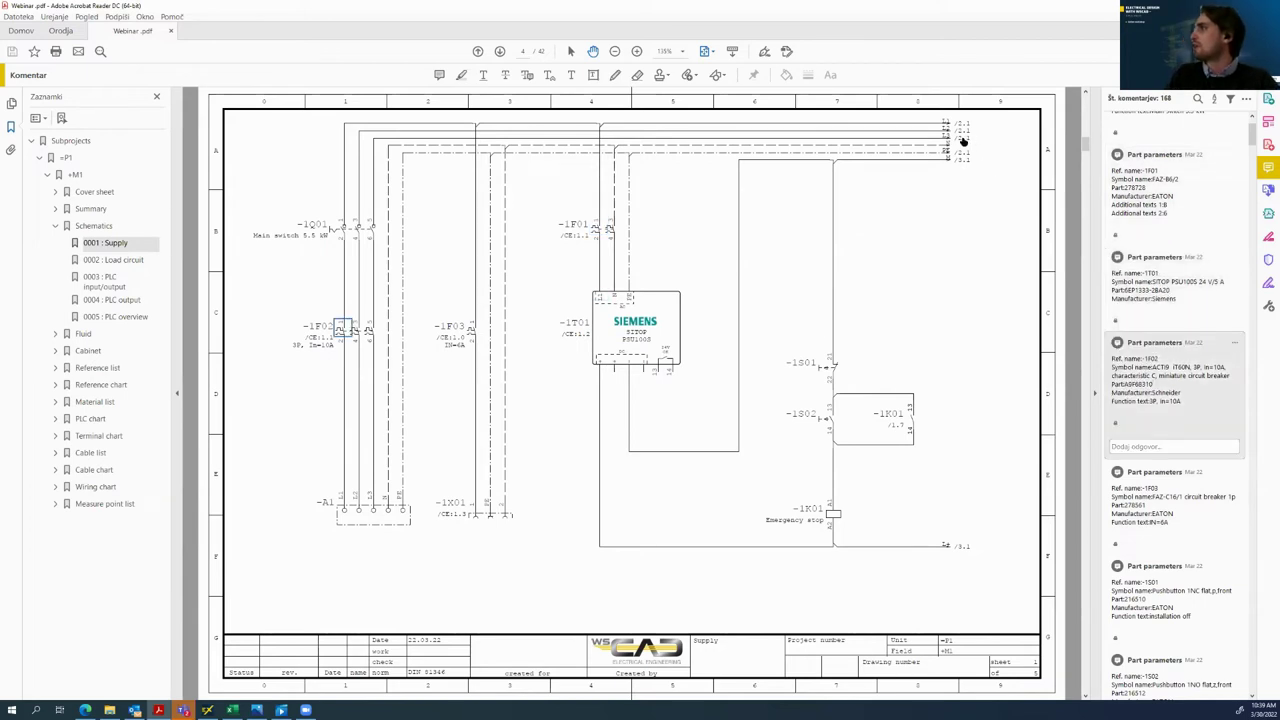
# Scroll through the pages and follow cross-references to the PLC overview and PLC input/output pages
pyautogui.scroll(-3, 962, 141)
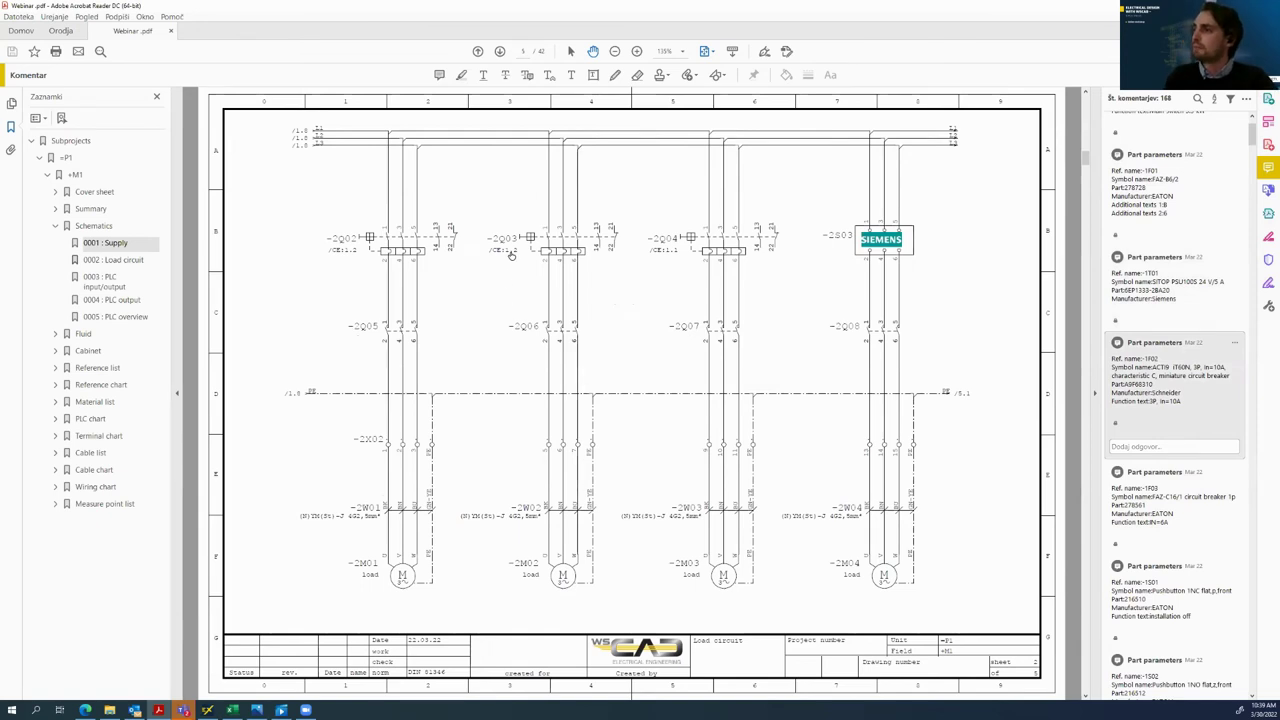
pyautogui.scroll(-9, 510, 253)
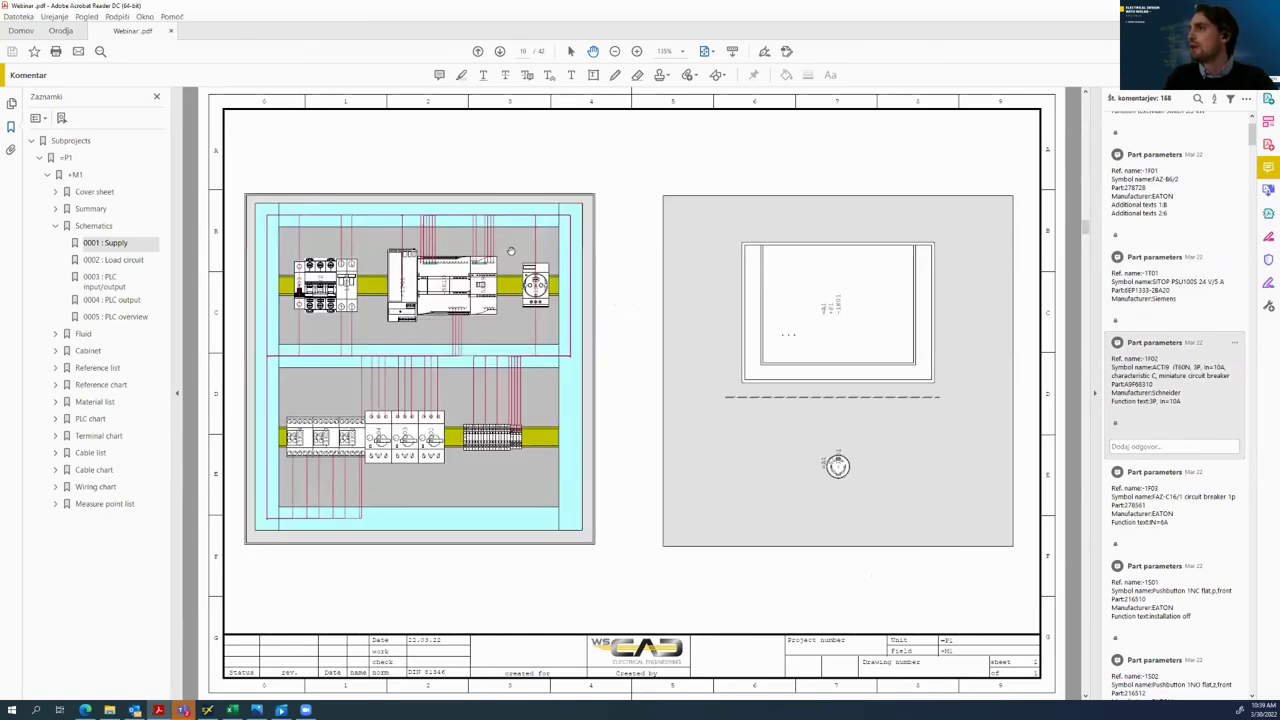
pyautogui.scroll(-3, 510, 253)
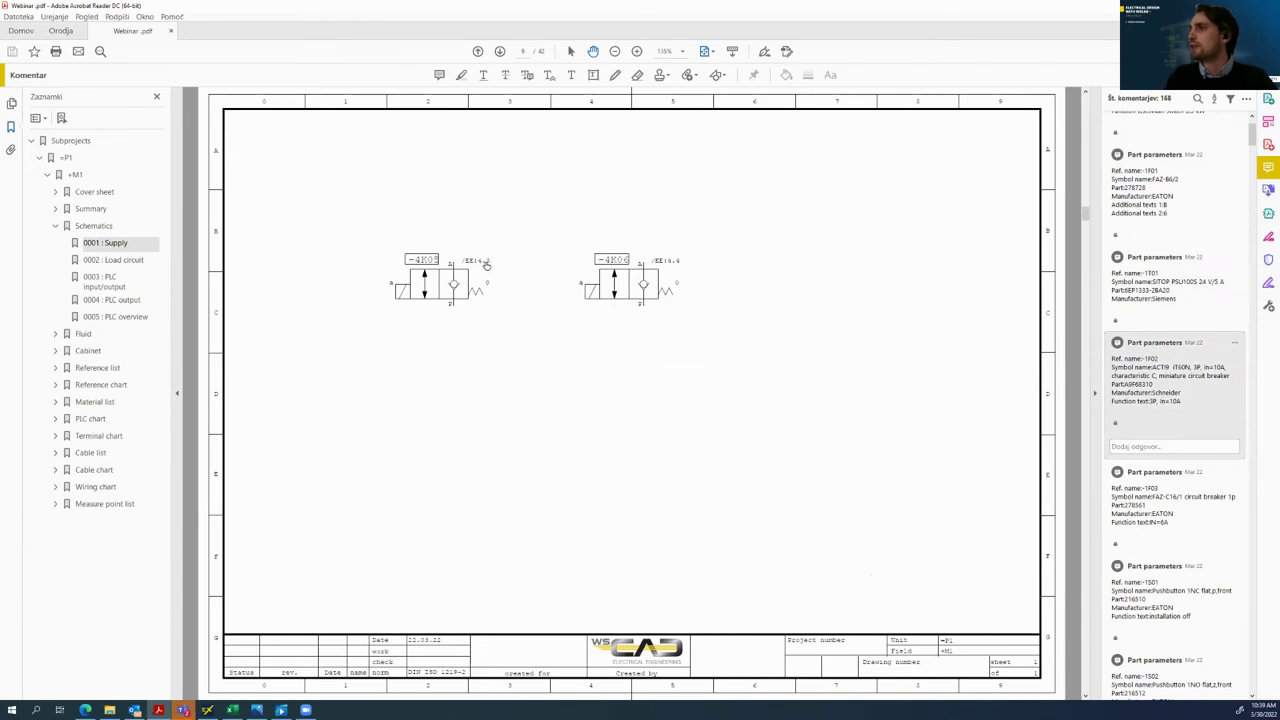
pyautogui.scroll(6, 605, 295)
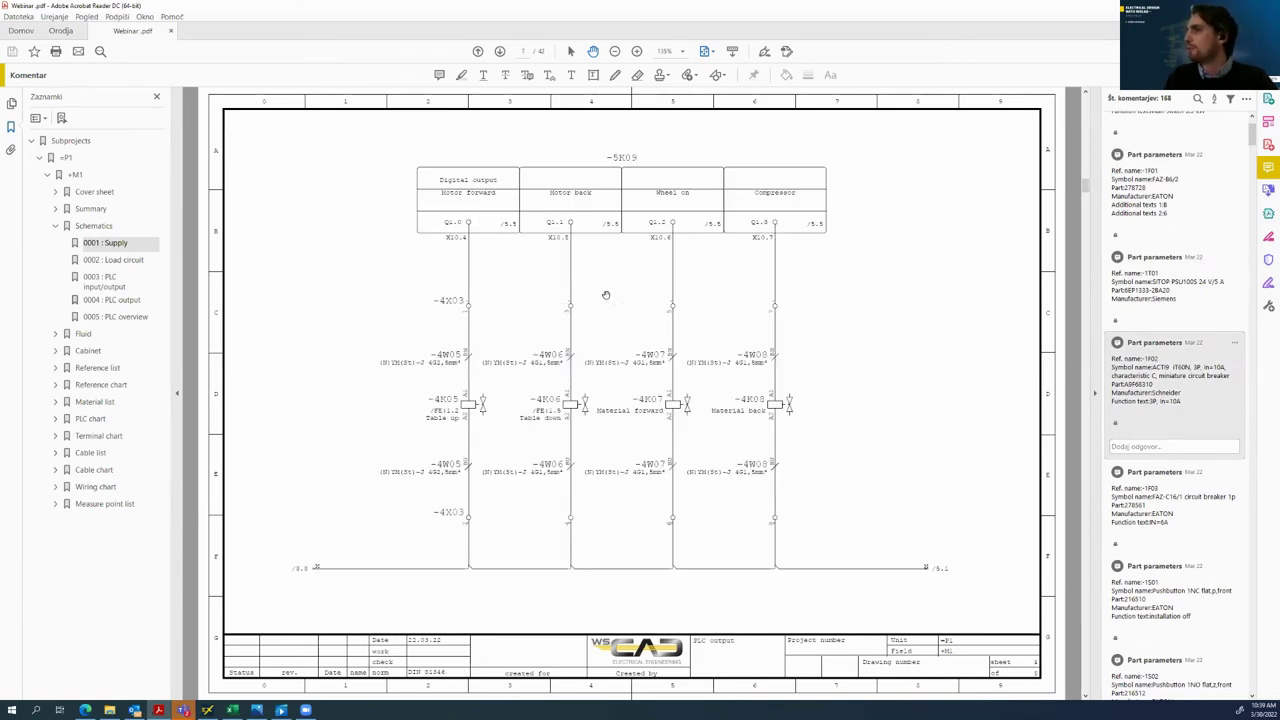
pyautogui.click(512, 227)
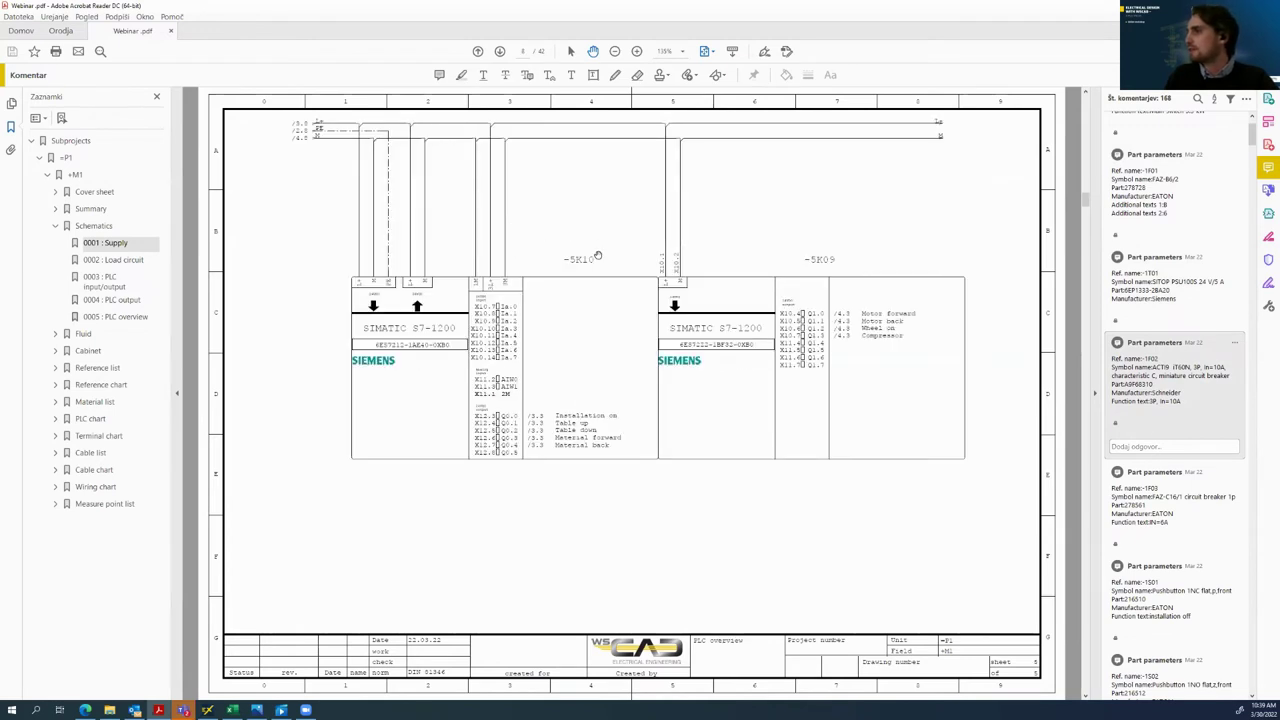
pyautogui.click(539, 419)
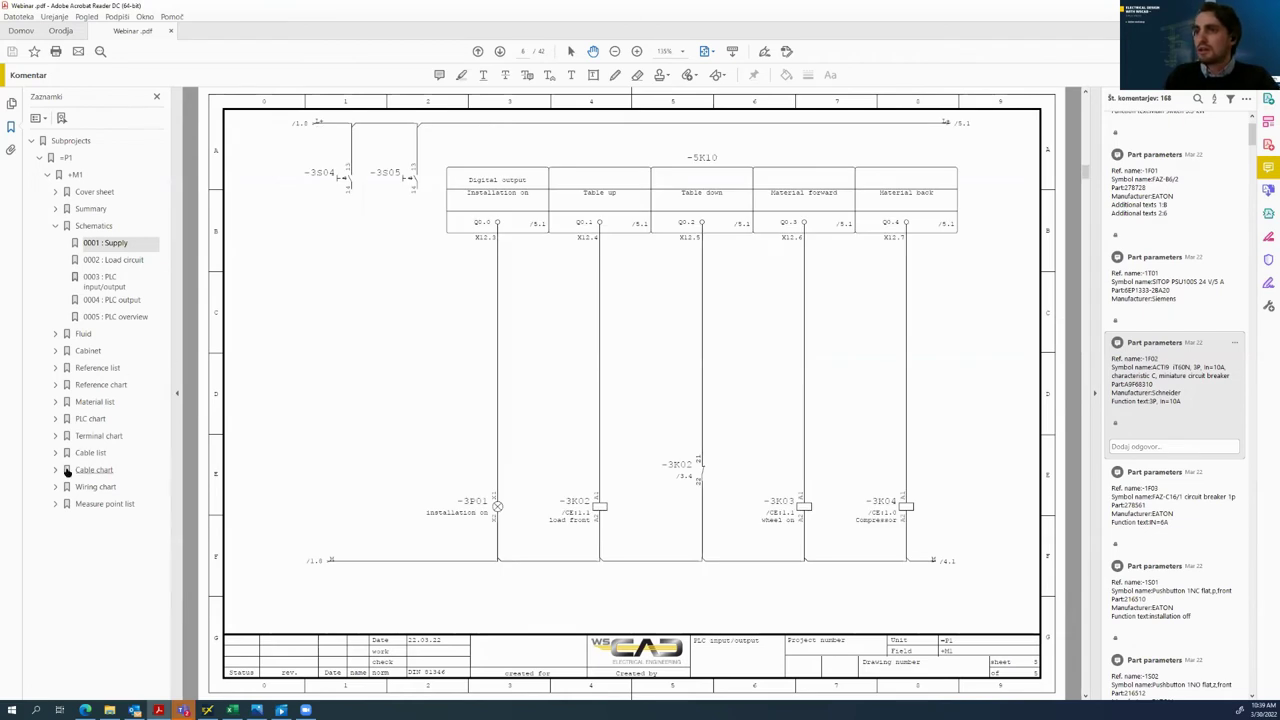
# Expand the Reference list, Reference chart and Material list bookmarks and go to 0001 : Material list
pyautogui.click(57, 368)
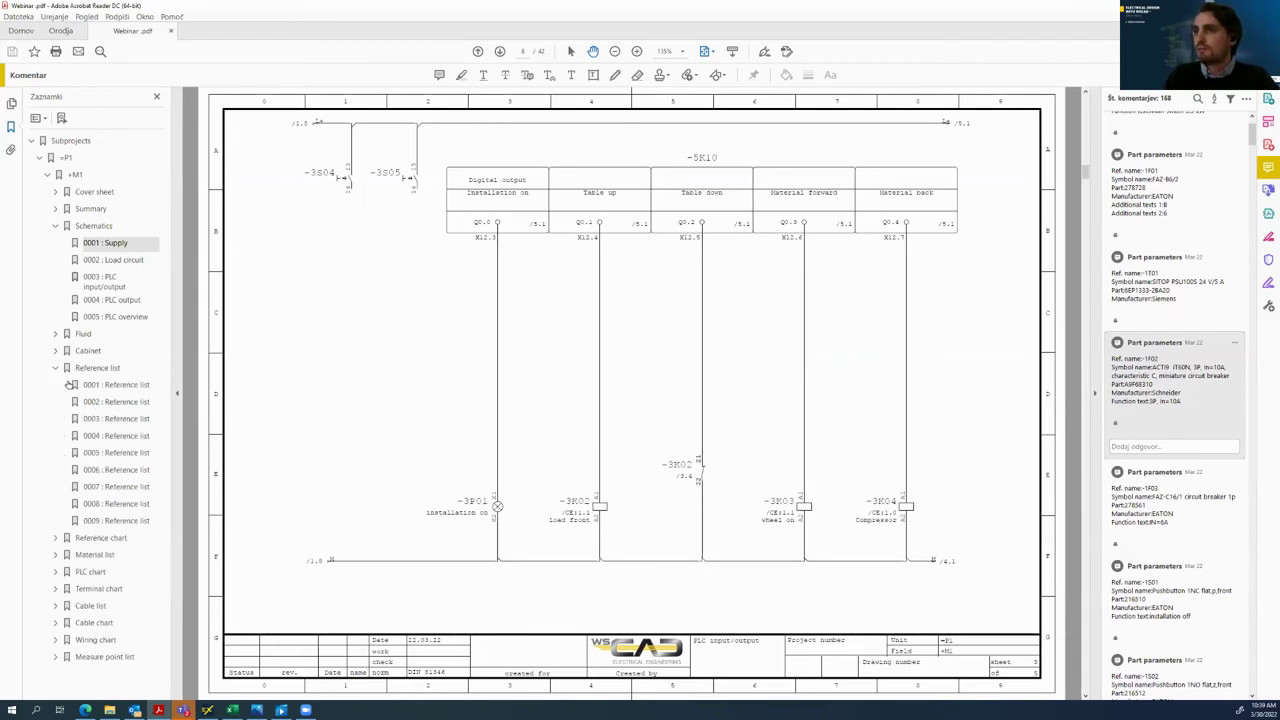
pyautogui.click(57, 538)
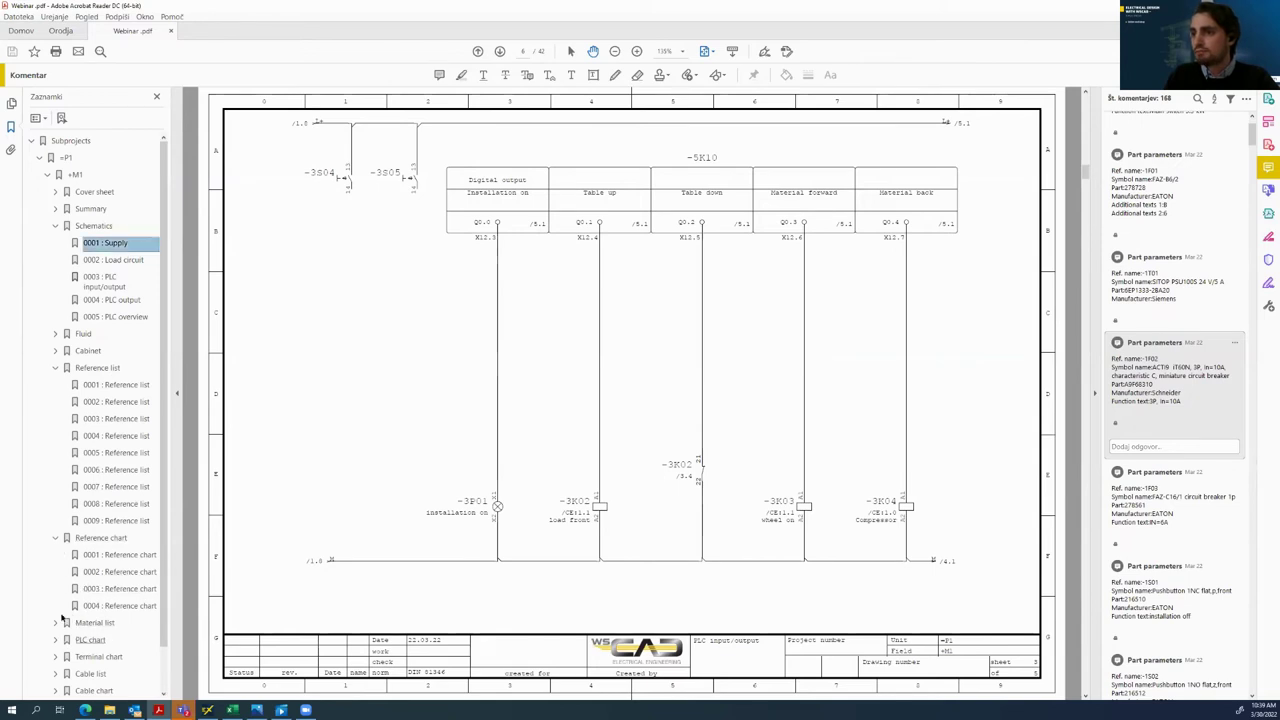
pyautogui.click(57, 623)
pyautogui.click(100, 639)
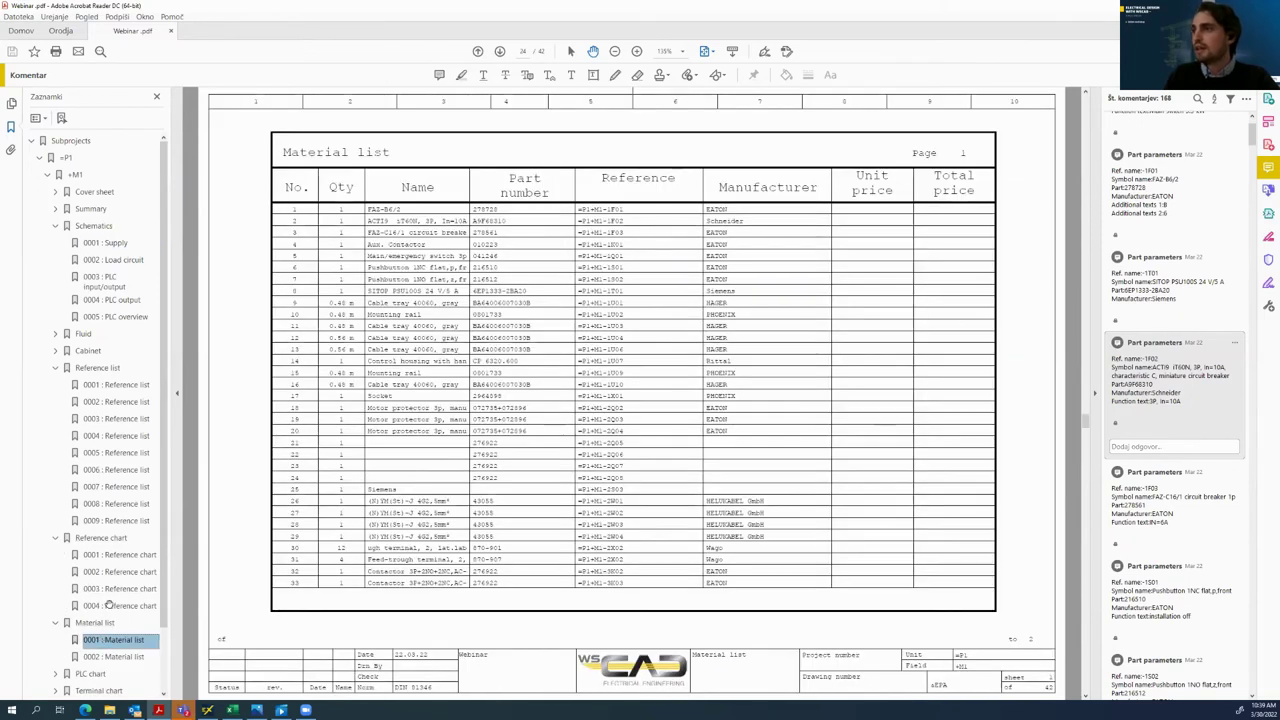
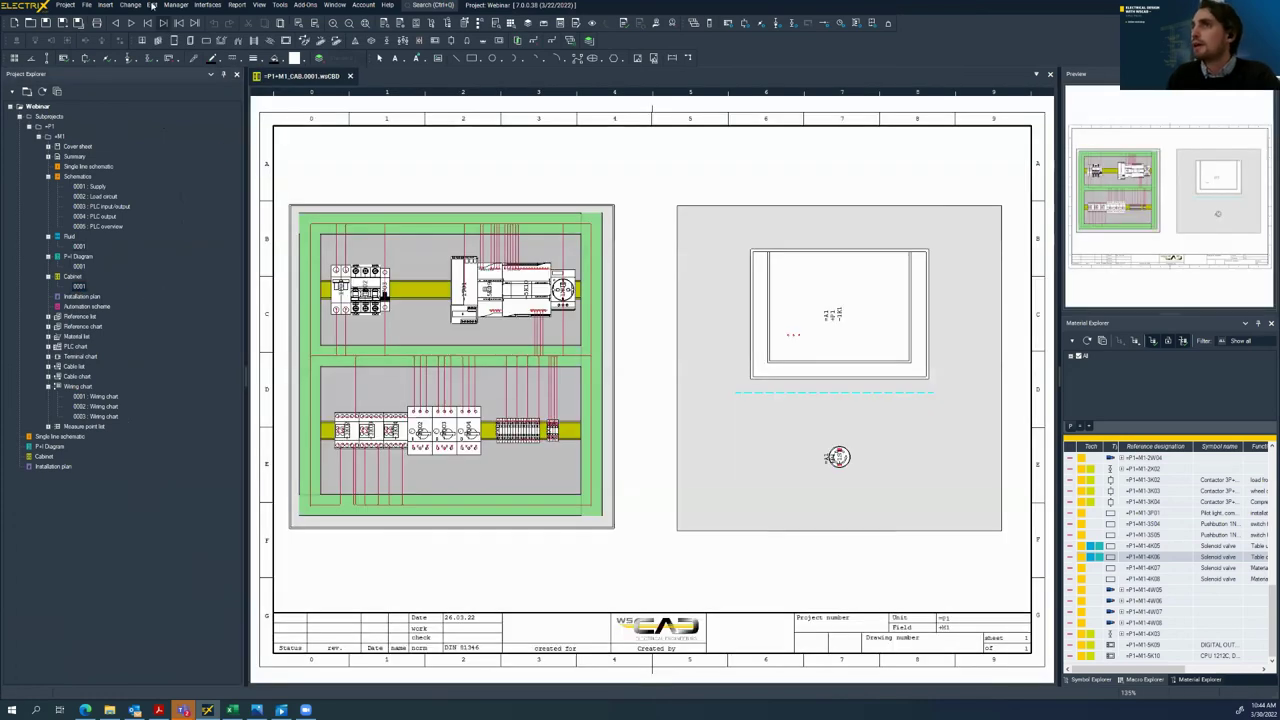
# Insert the ETI ETIMAT 6 1p B1 breaker from Part Management onto the upper DIN rail and accept its properties
pyautogui.click(105, 6)
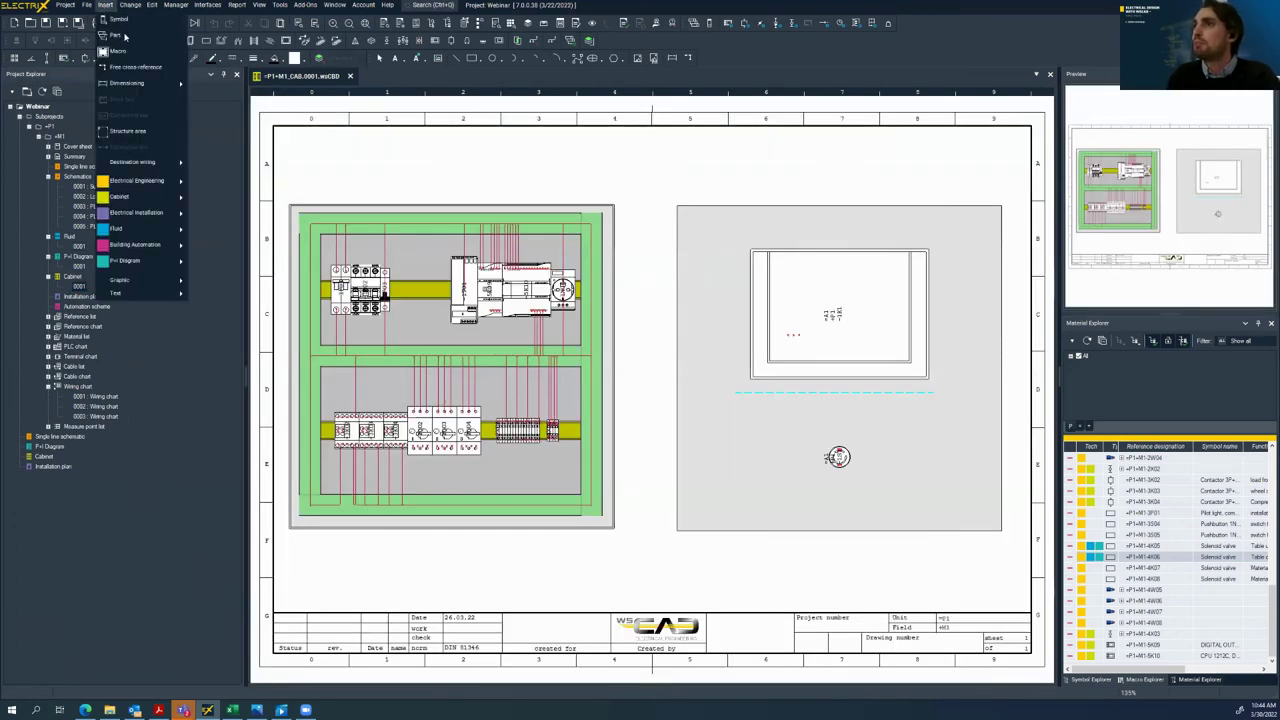
pyautogui.click(125, 37)
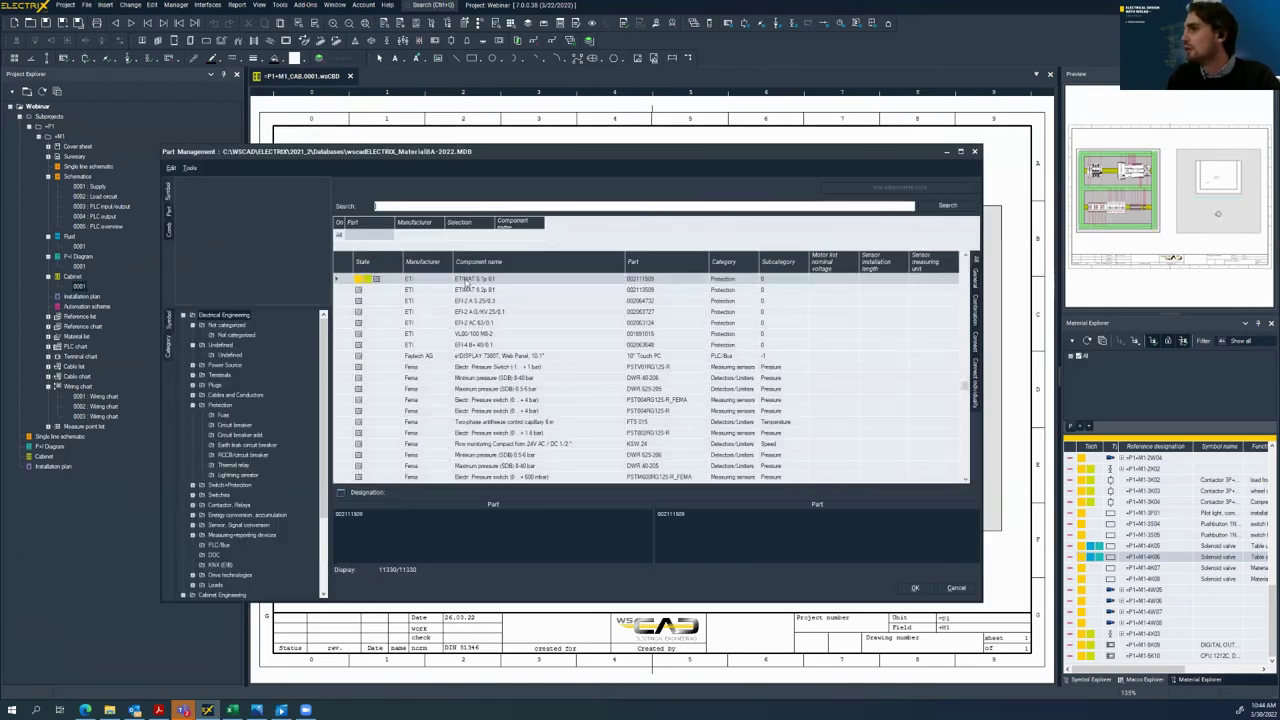
pyautogui.click(446, 283)
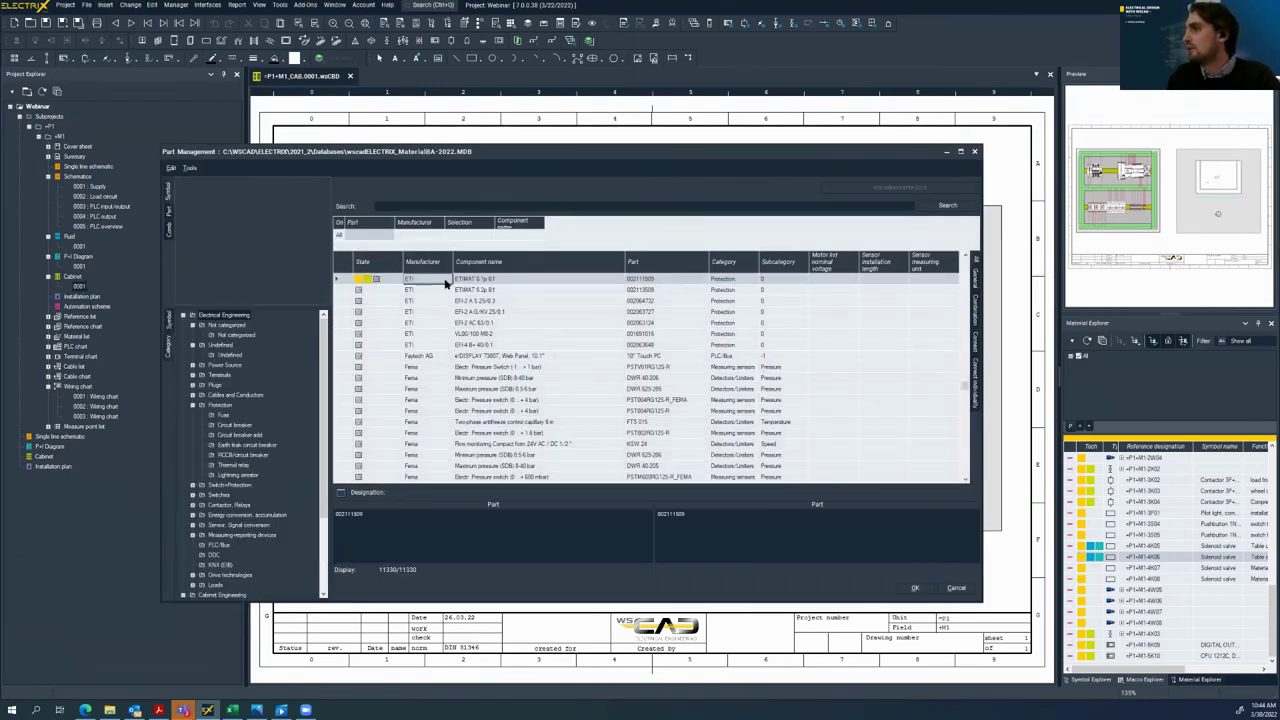
pyautogui.click(914, 588)
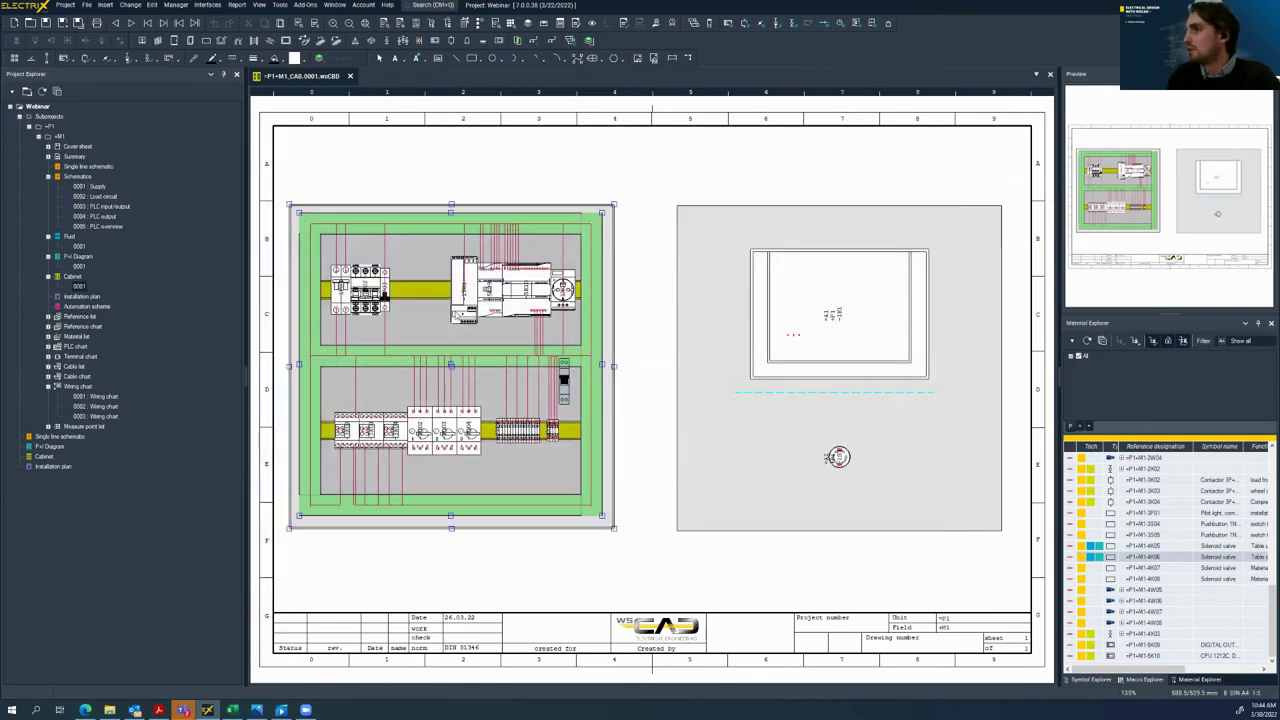
pyautogui.click(410, 290)
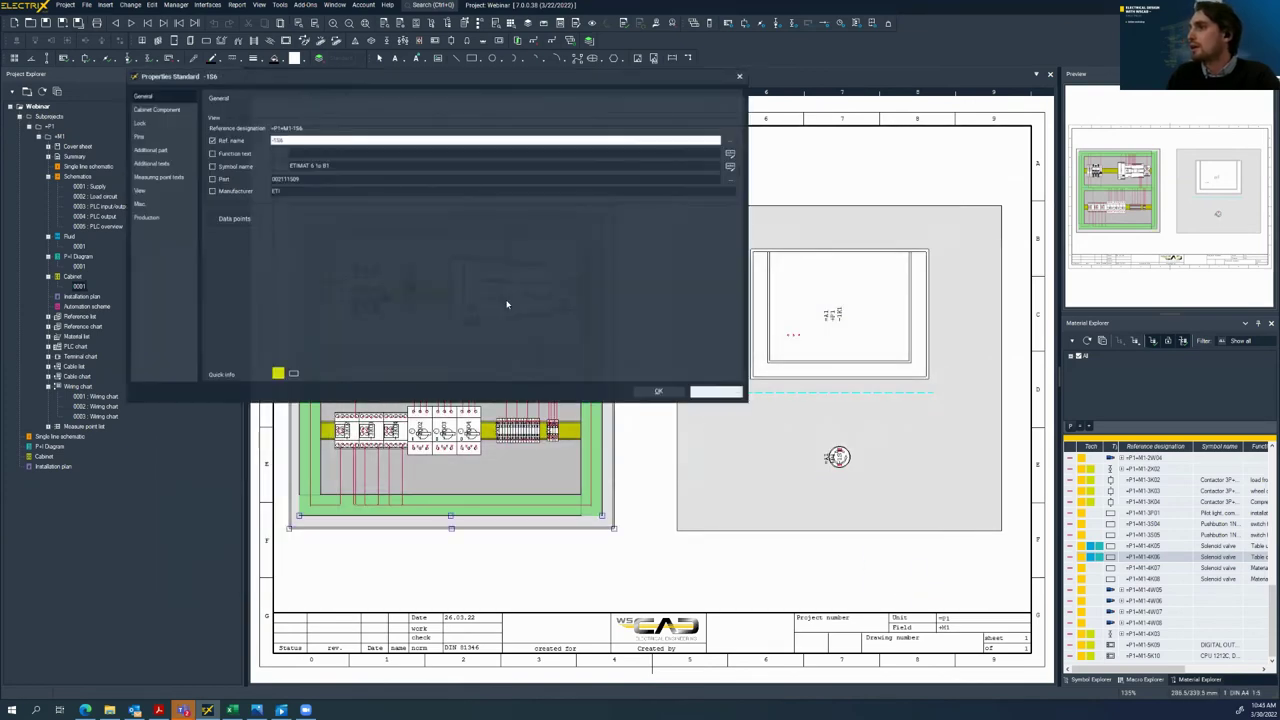
pyautogui.click(660, 392)
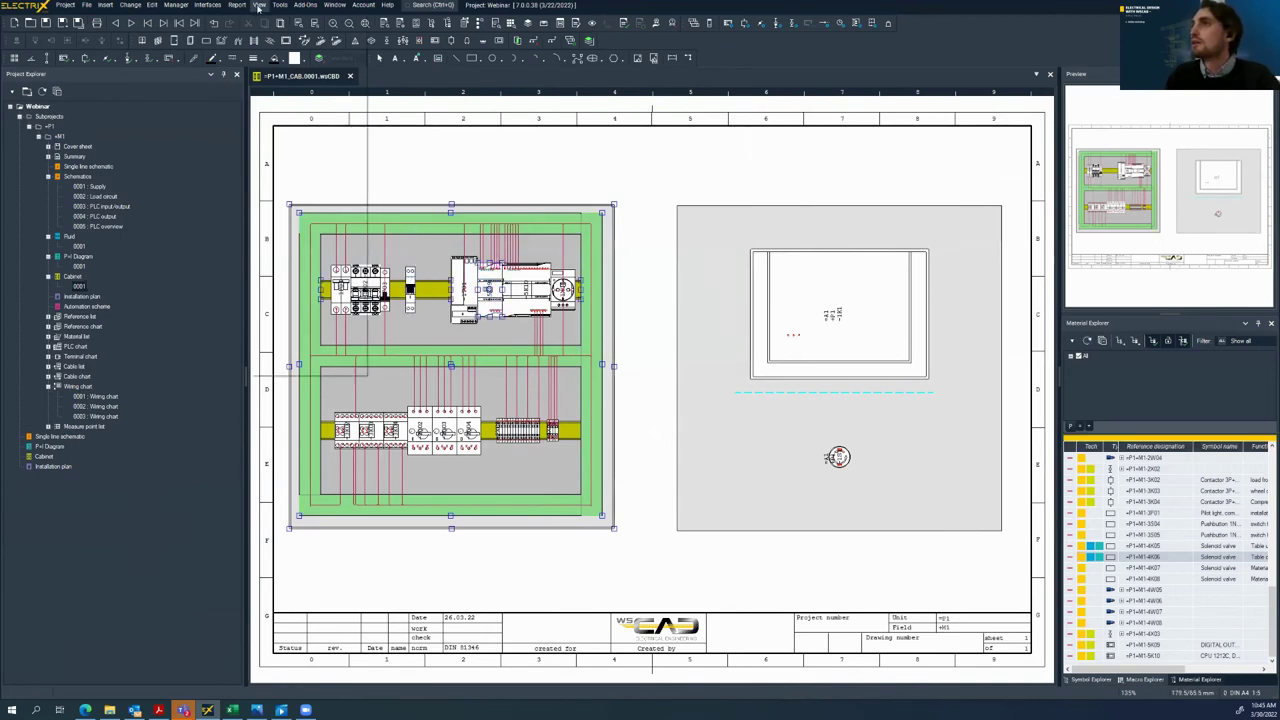
pyautogui.click(259, 5)
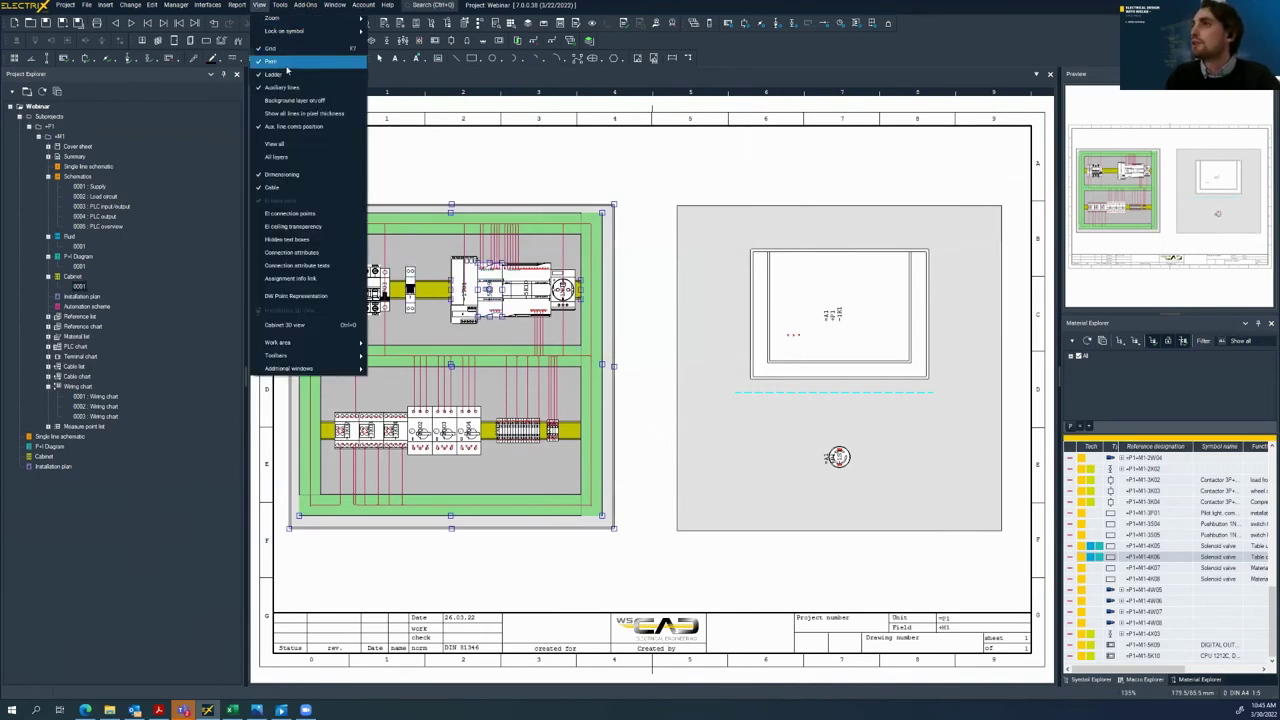
# Show a widened, zoomed and angled Cabinet 3D view beside the layout, then reopen Insert > Part
pyautogui.click(315, 325)
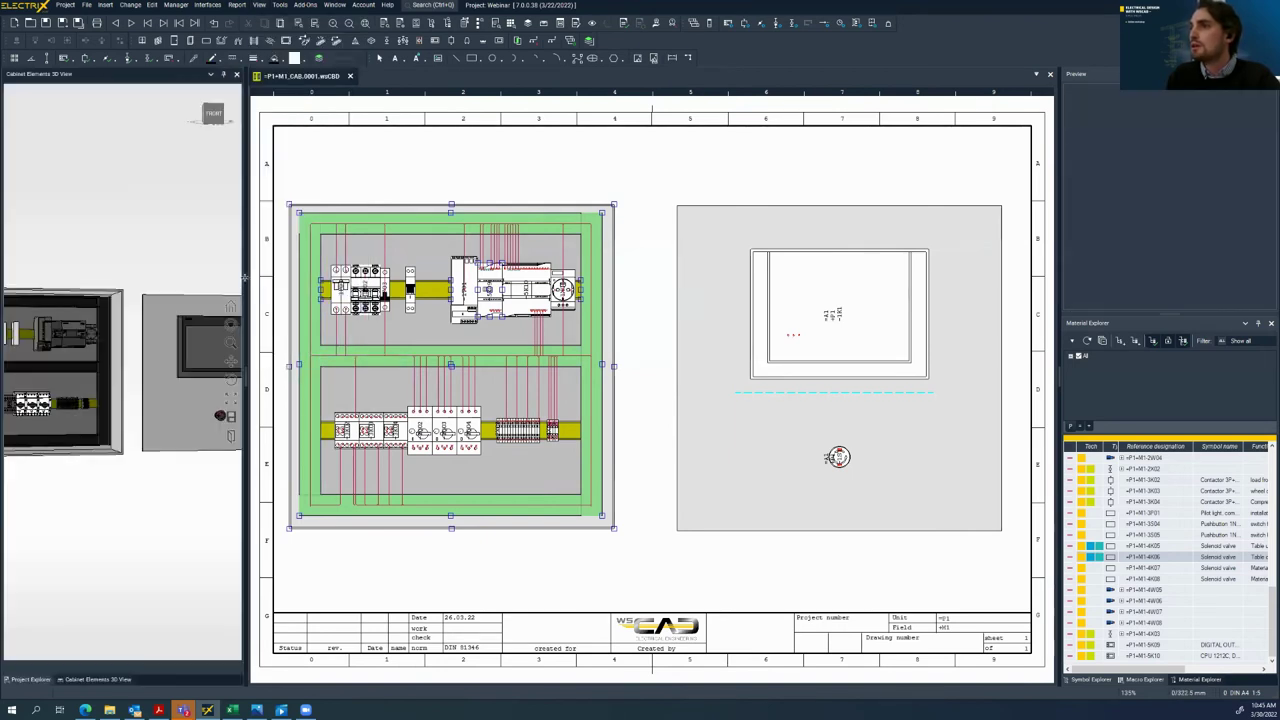
pyautogui.moveTo(481, 294); pyautogui.dragTo(502, 299)
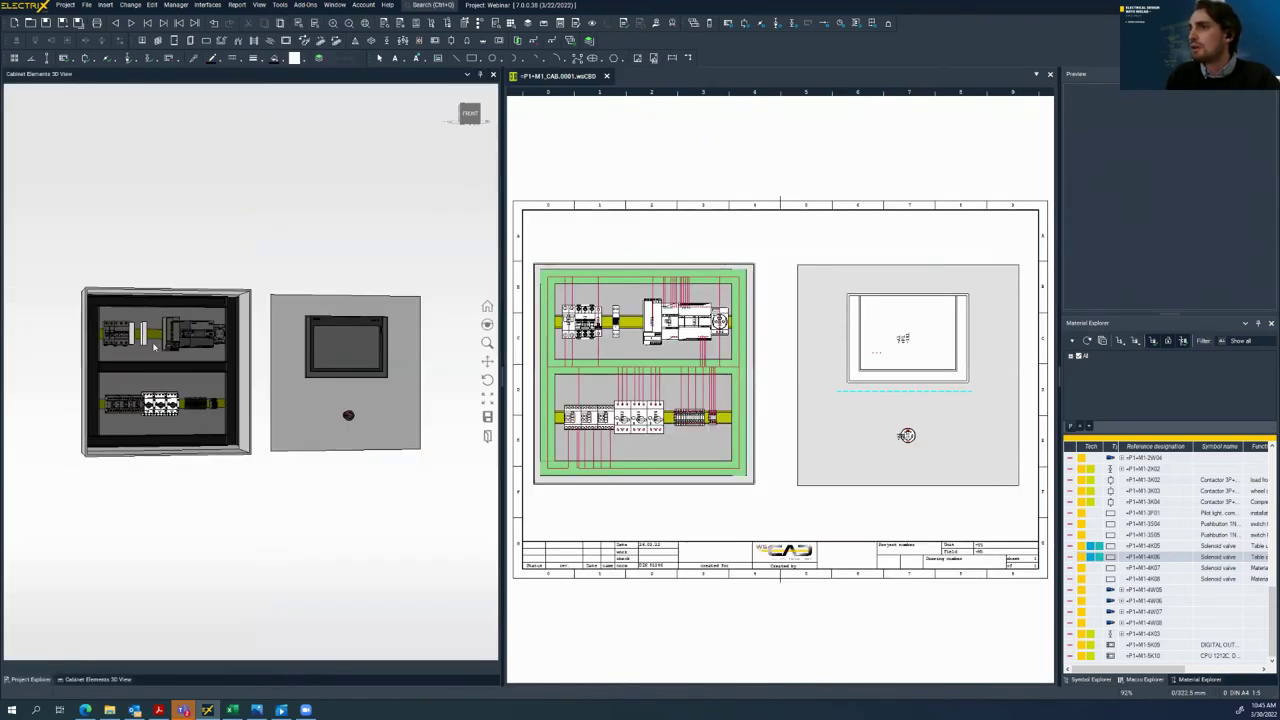
pyautogui.scroll(3, 142, 340)
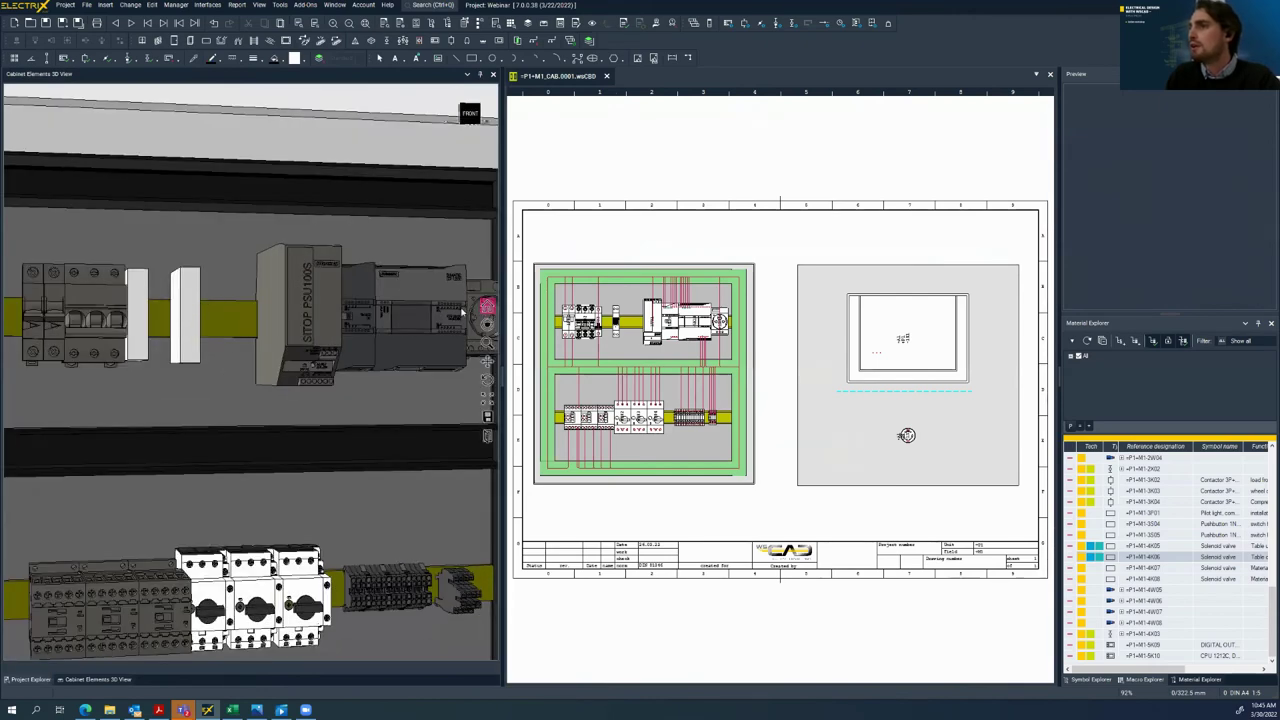
pyautogui.moveTo(221, 298); pyautogui.dragTo(195, 295)
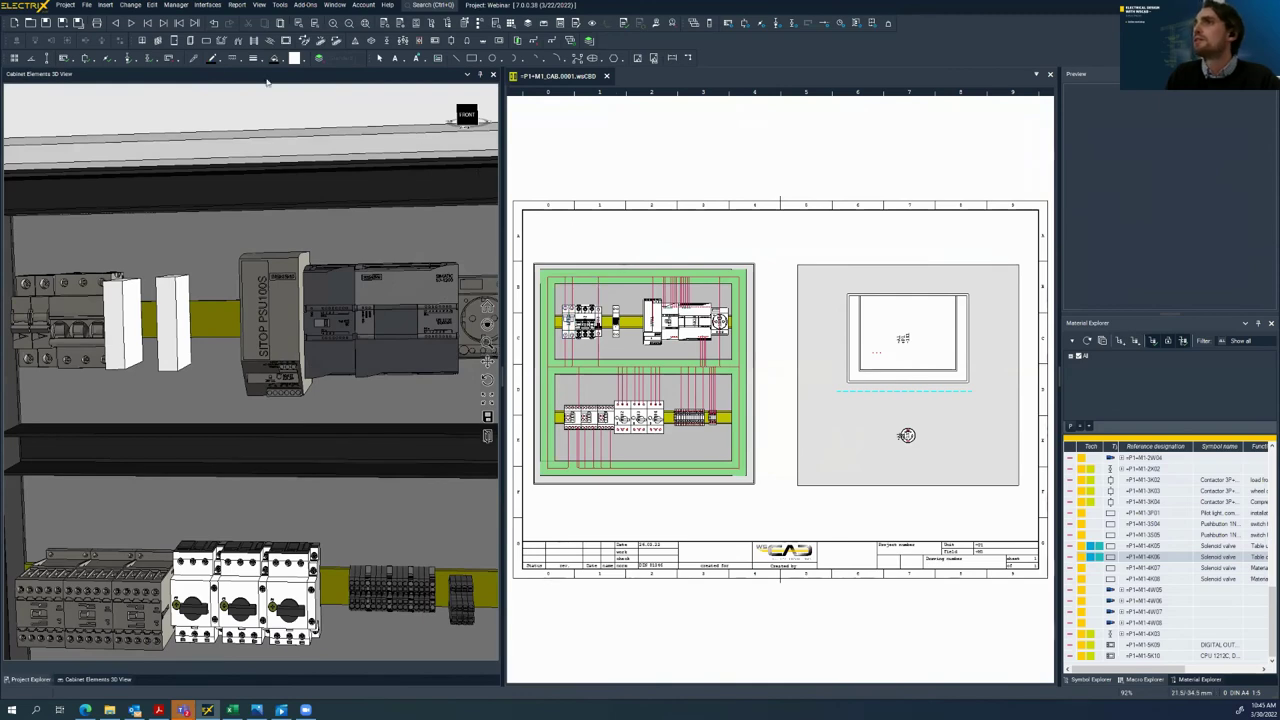
pyautogui.click(106, 5)
pyautogui.click(140, 34)
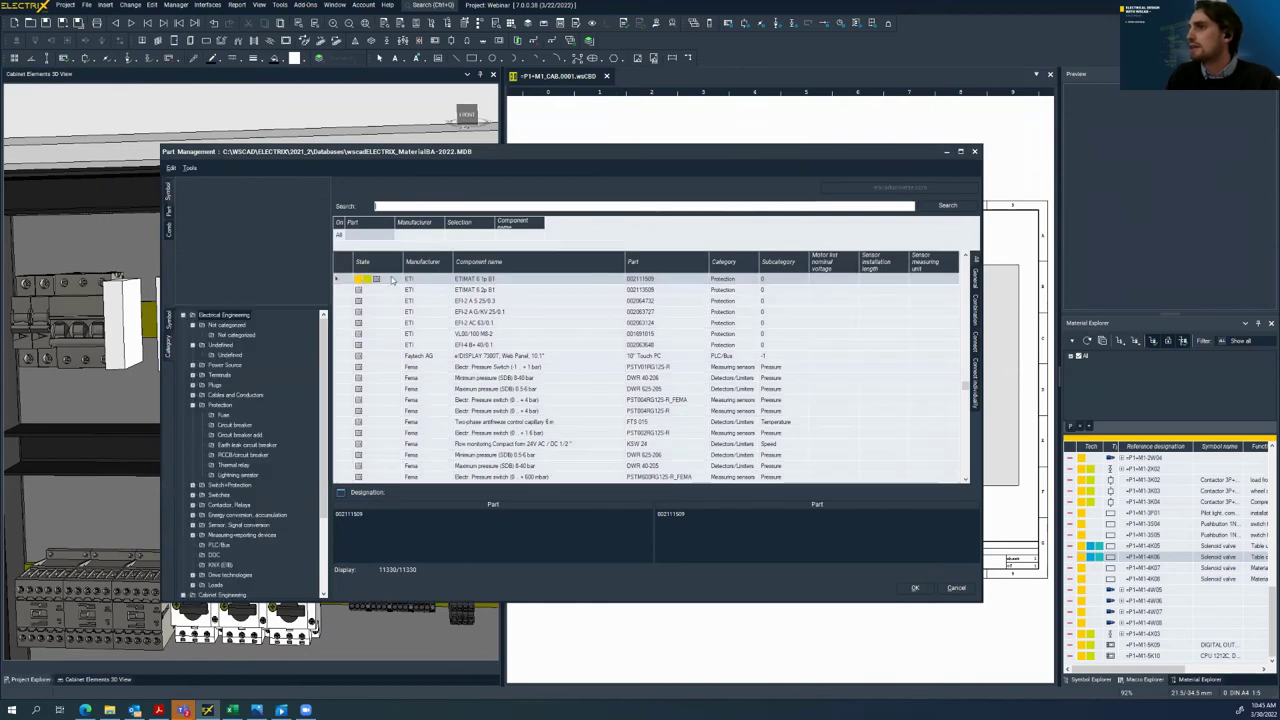
# Edit the breaker's part data and open its 3D model settings
pyautogui.click(172, 168)
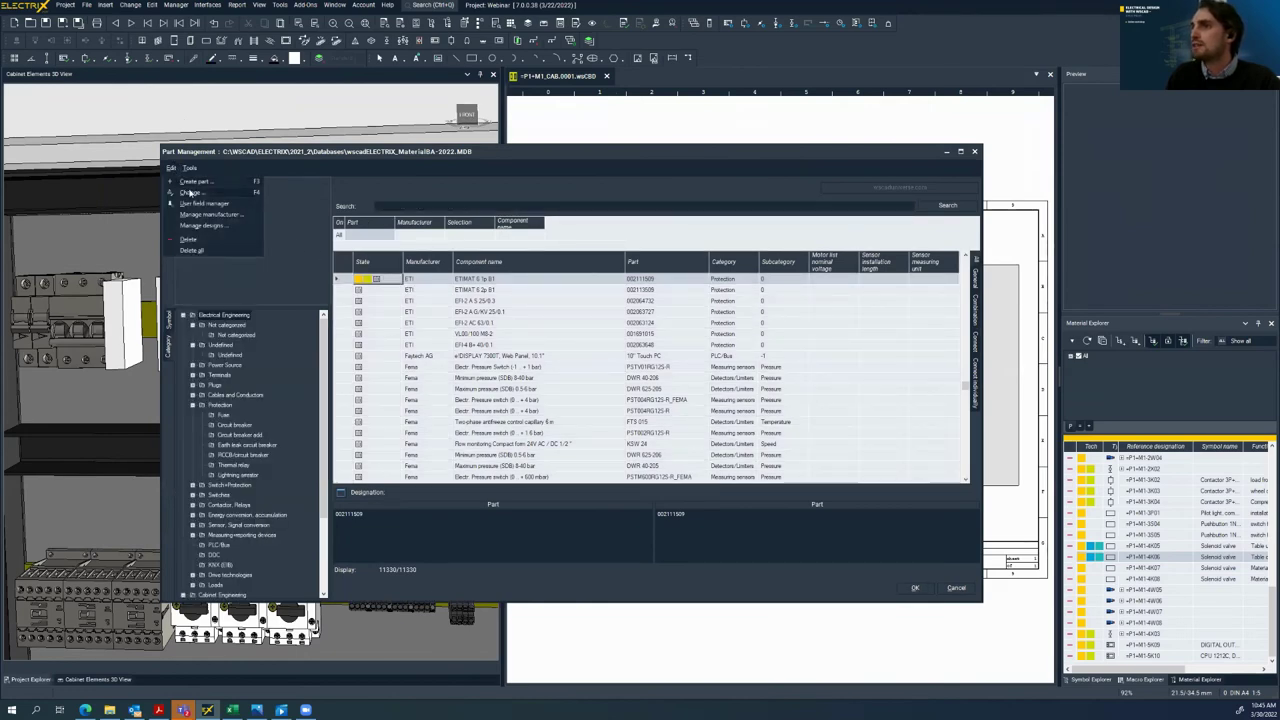
pyautogui.click(241, 218)
pyautogui.scroll(-5, 387, 262)
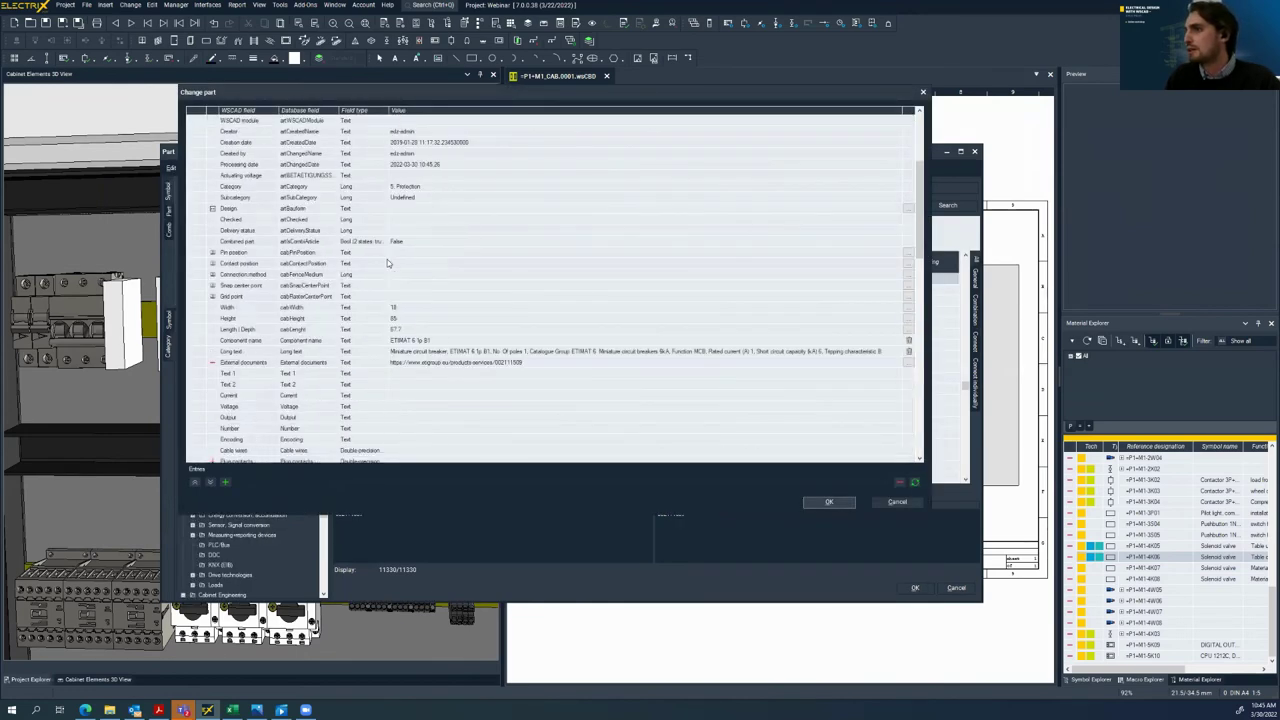
pyautogui.scroll(-12, 385, 268)
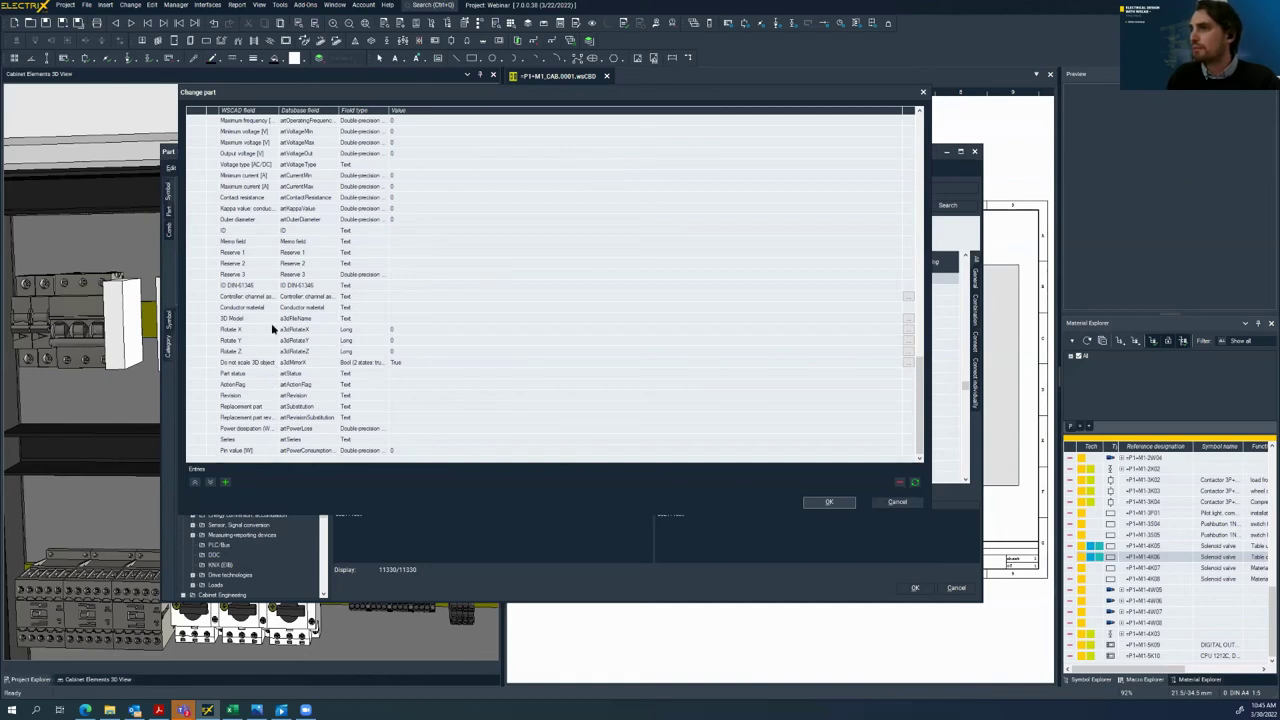
pyautogui.click(908, 320)
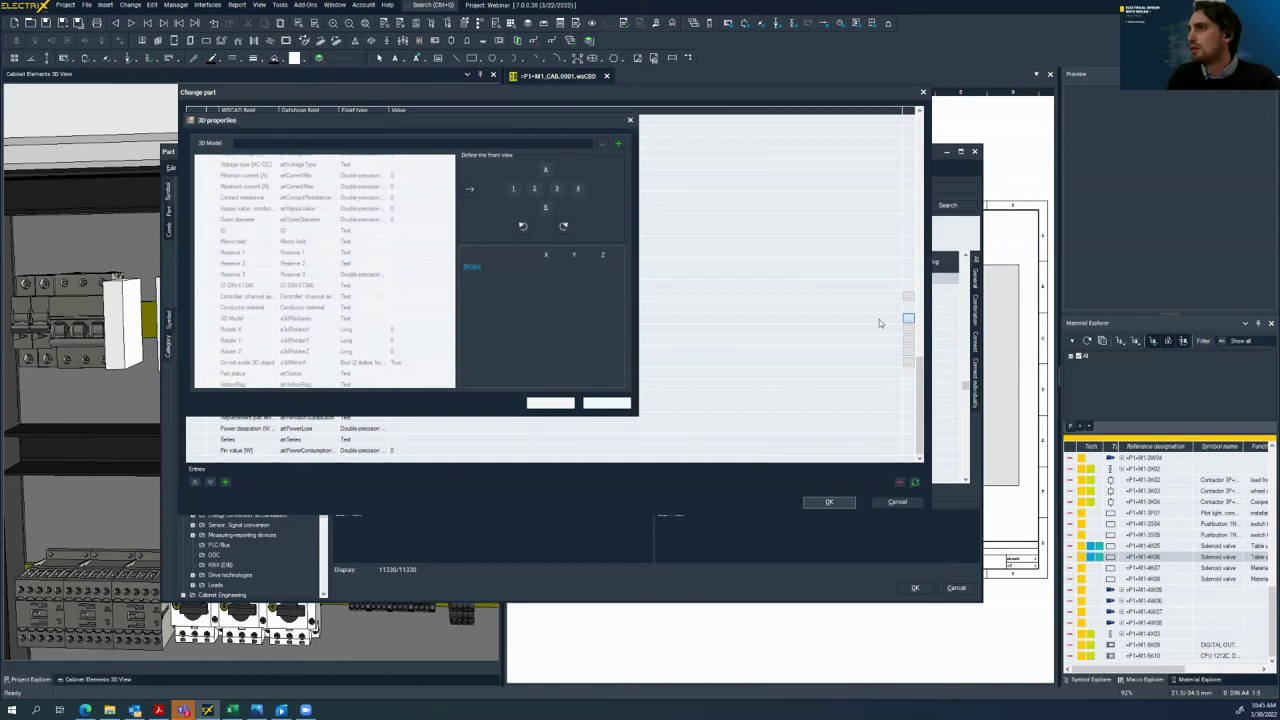
# Load the STEP file 270101102_3DFile.stp from the Downloads folder as the part's 3D model
pyautogui.click(603, 144)
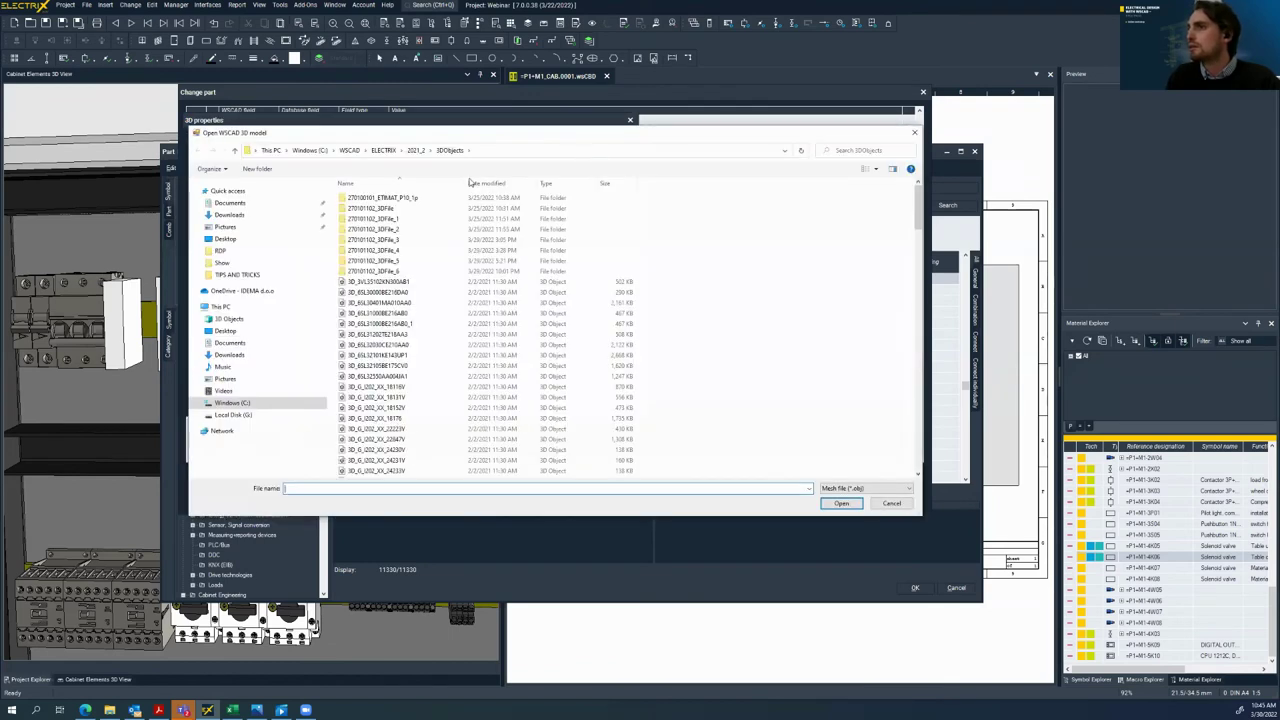
pyautogui.click(250, 216)
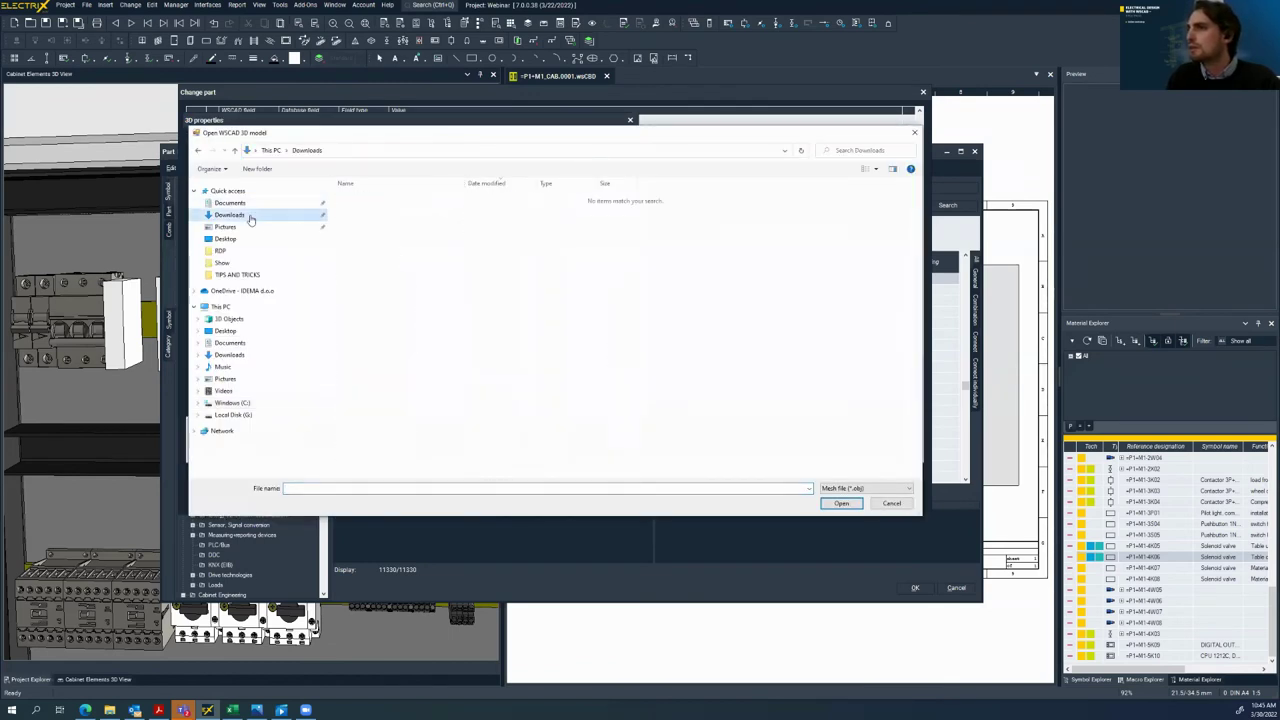
pyautogui.click(826, 491)
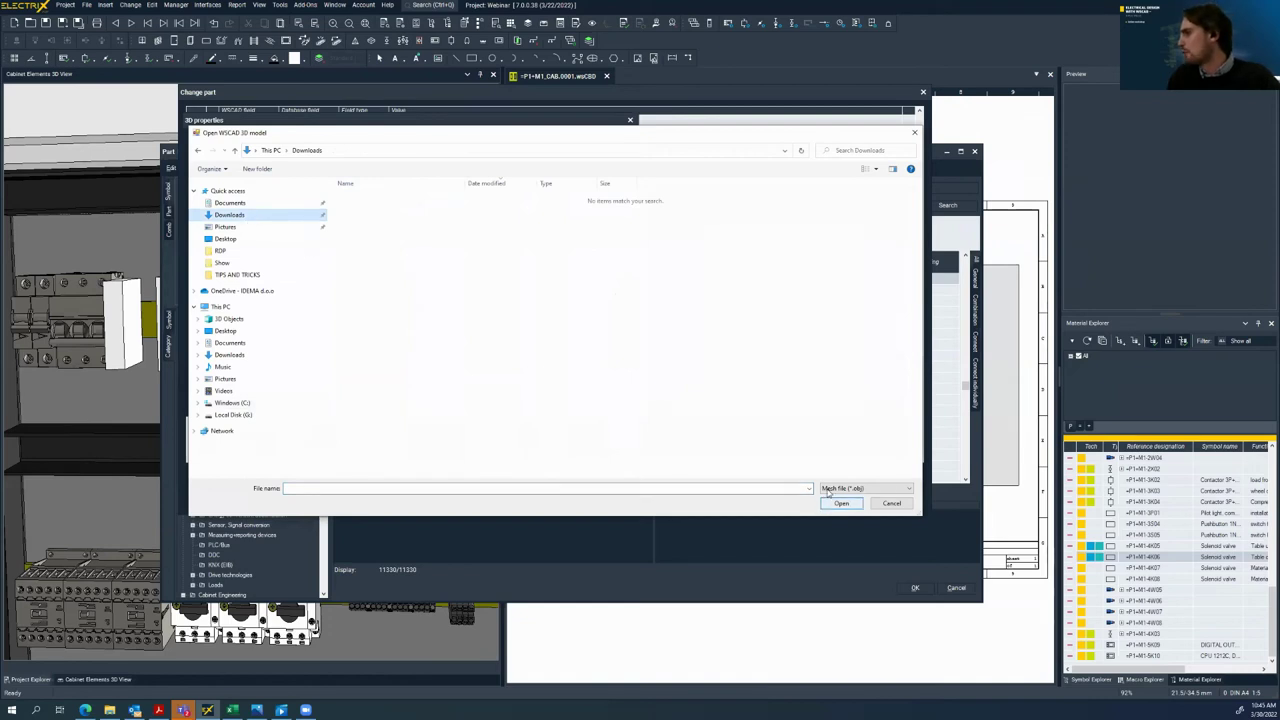
pyautogui.click(826, 491)
pyautogui.click(900, 490)
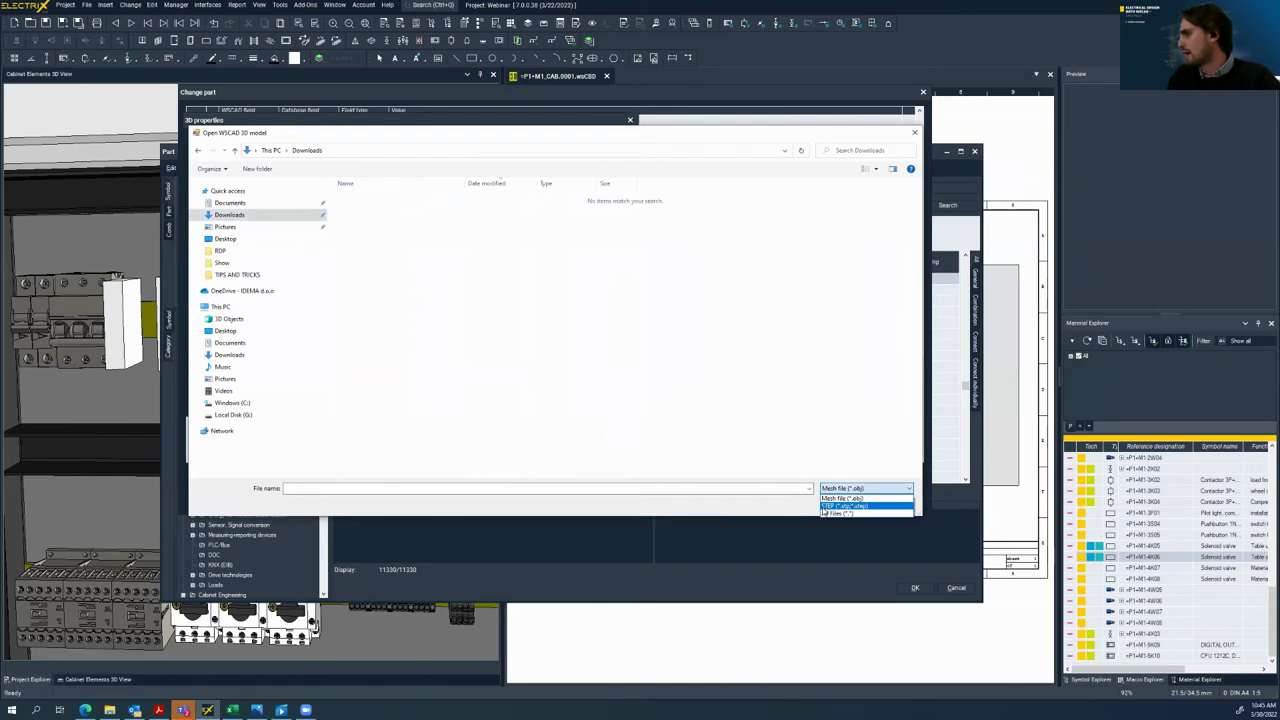
pyautogui.click(830, 507)
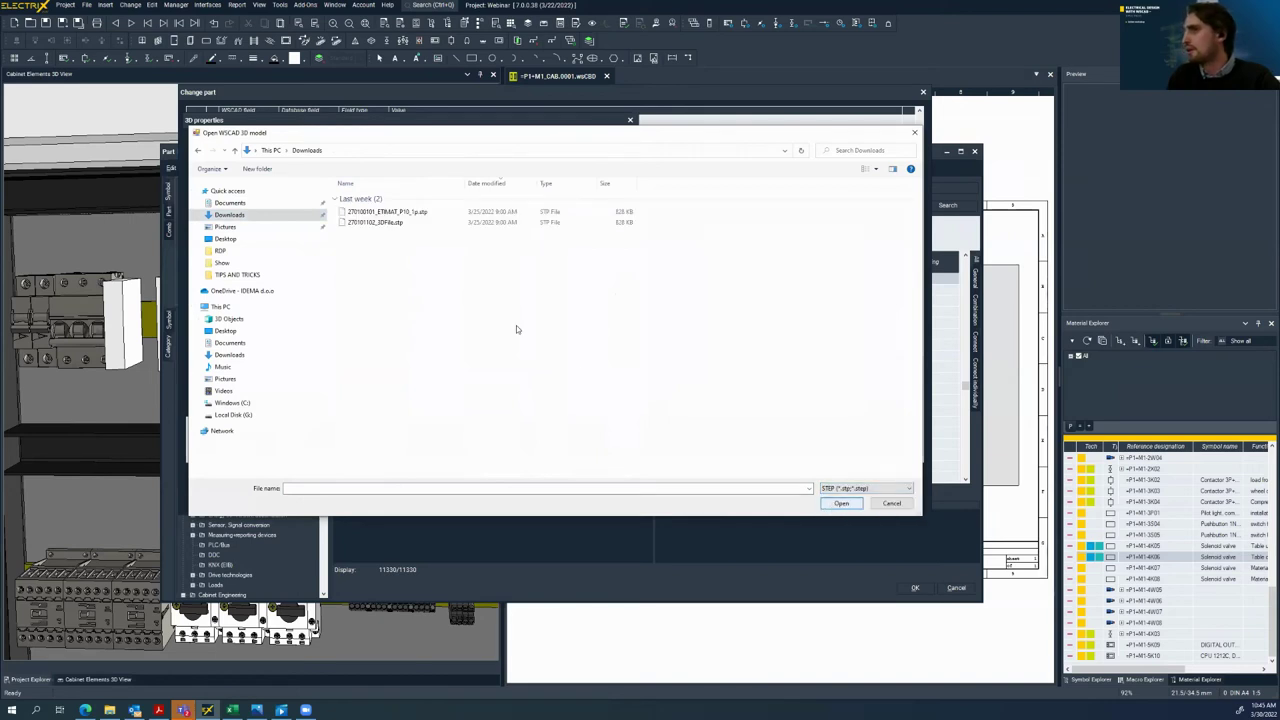
pyautogui.click(400, 223)
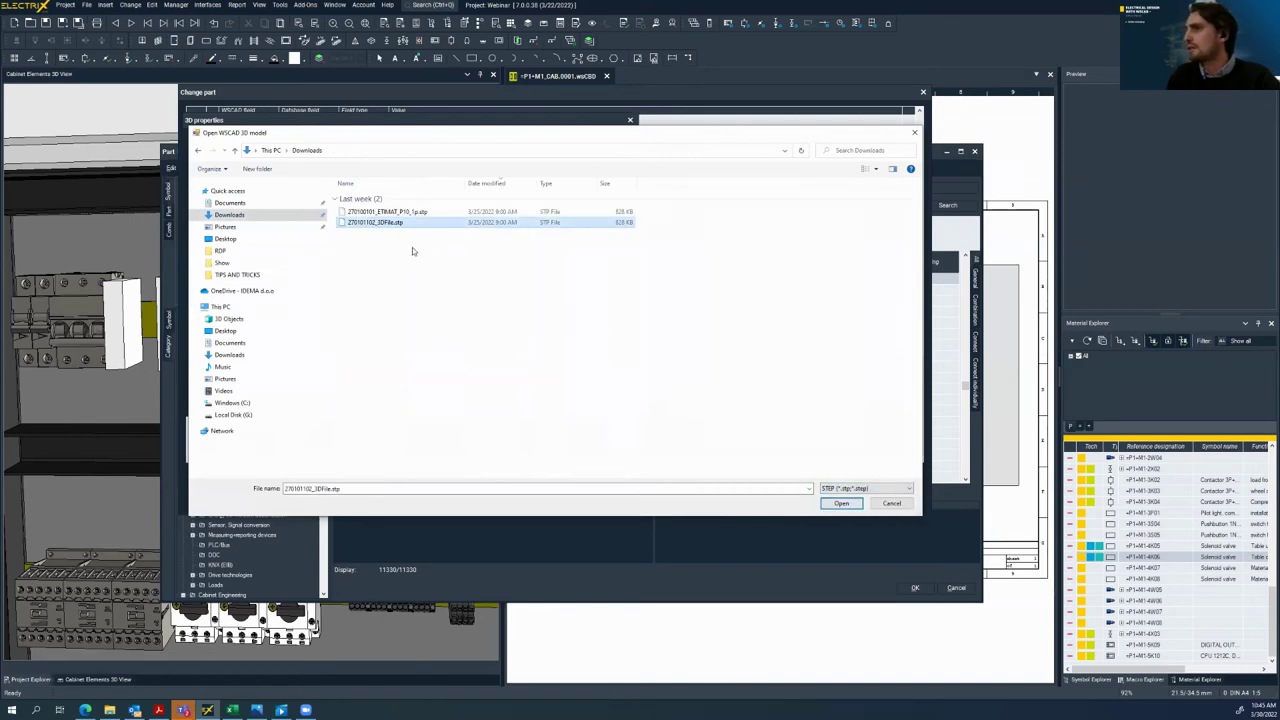
pyautogui.click(410, 228)
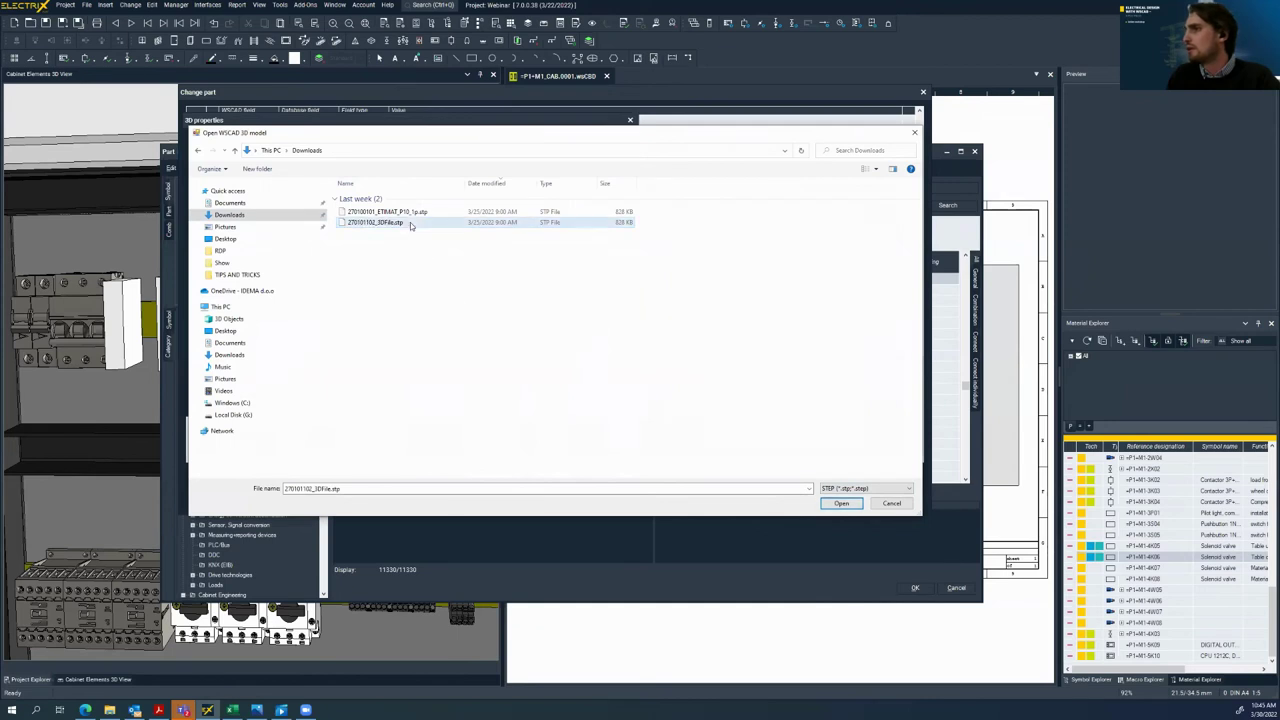
pyautogui.click(843, 503)
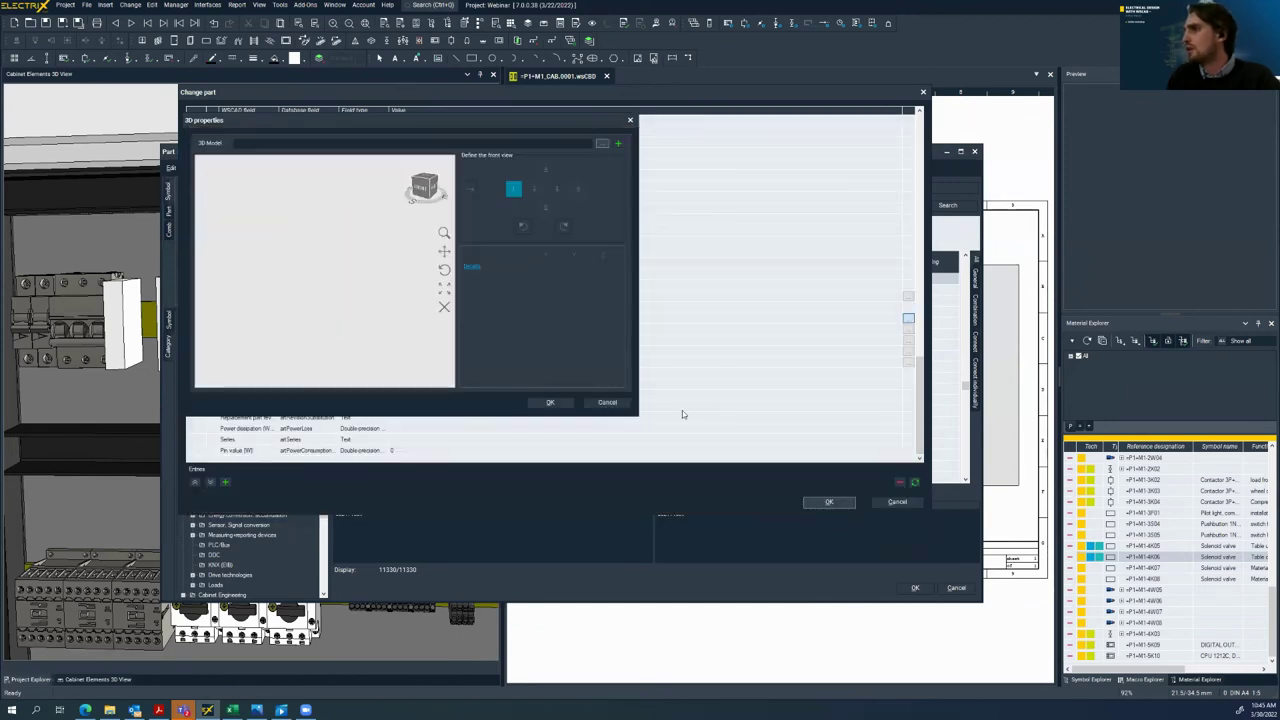
# Set the model to front orientation 1 and save it to the part's 3D Model field
pyautogui.click(558, 189)
pyautogui.click(513, 188)
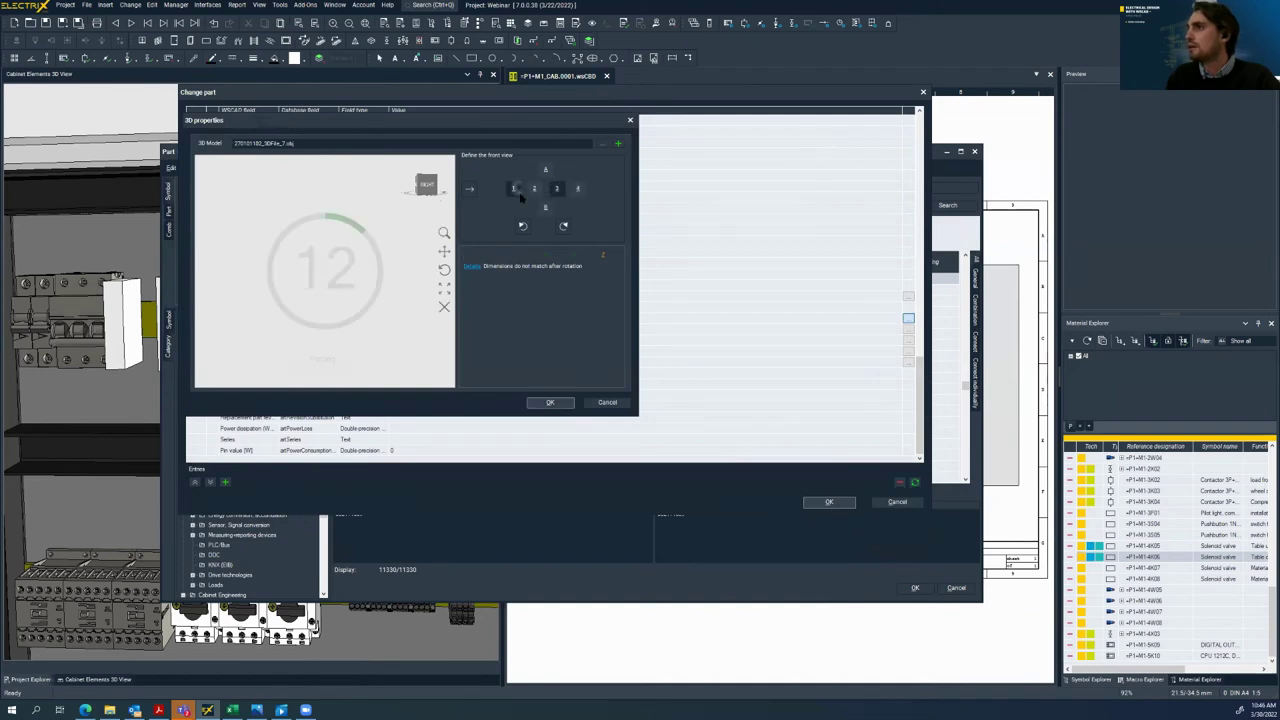
pyautogui.click(550, 402)
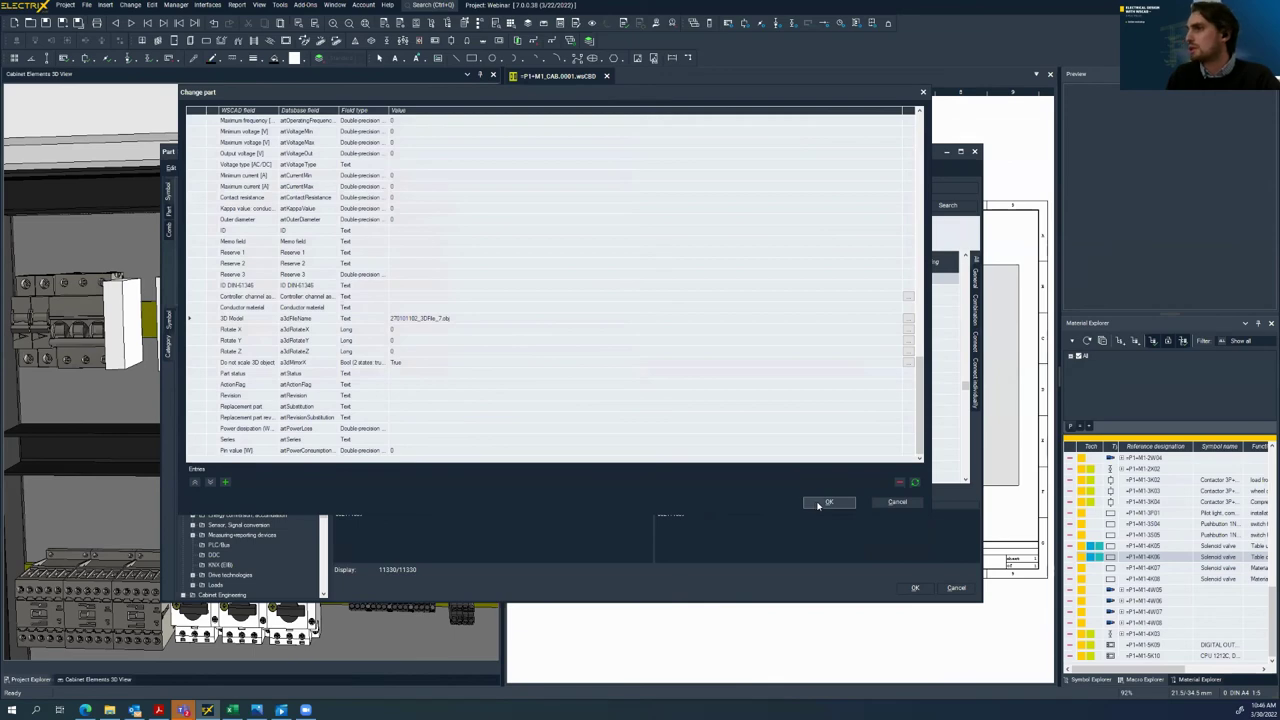
pyautogui.click(820, 503)
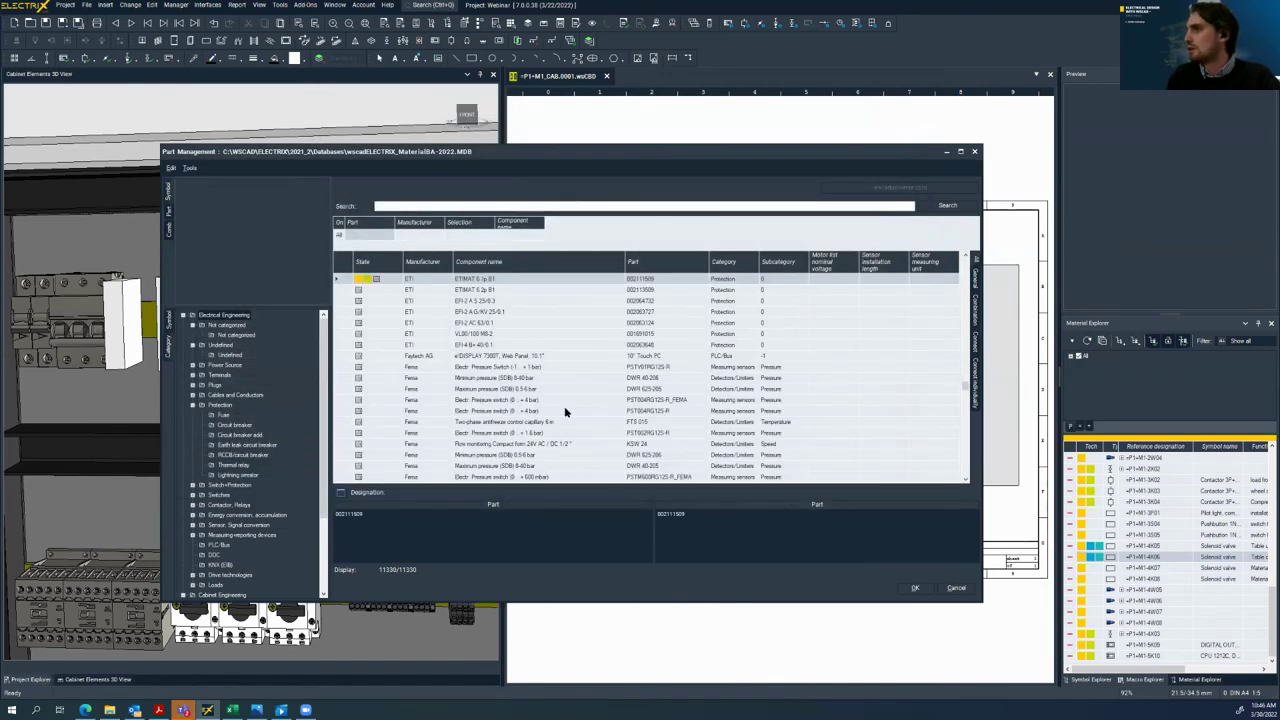
# Close Part Management and reapply breaker -1S7's properties so it refreshes
pyautogui.click(914, 589)
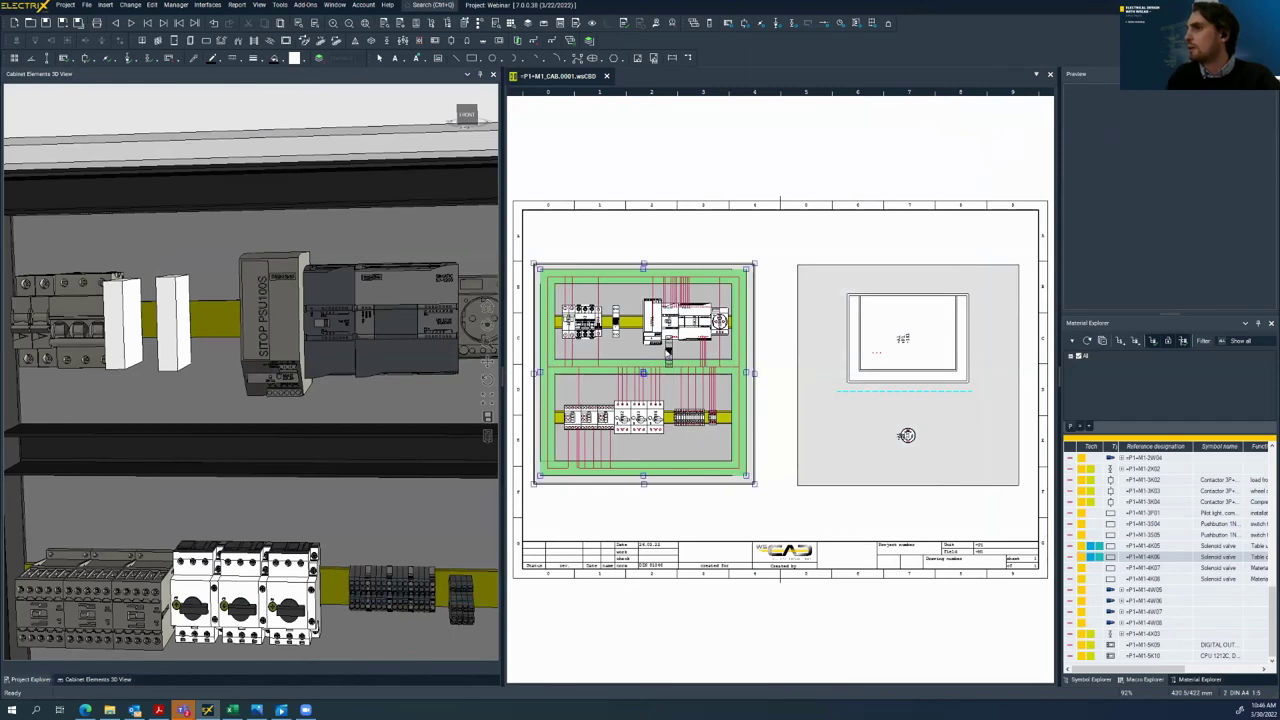
pyautogui.scroll(2, 645, 330)
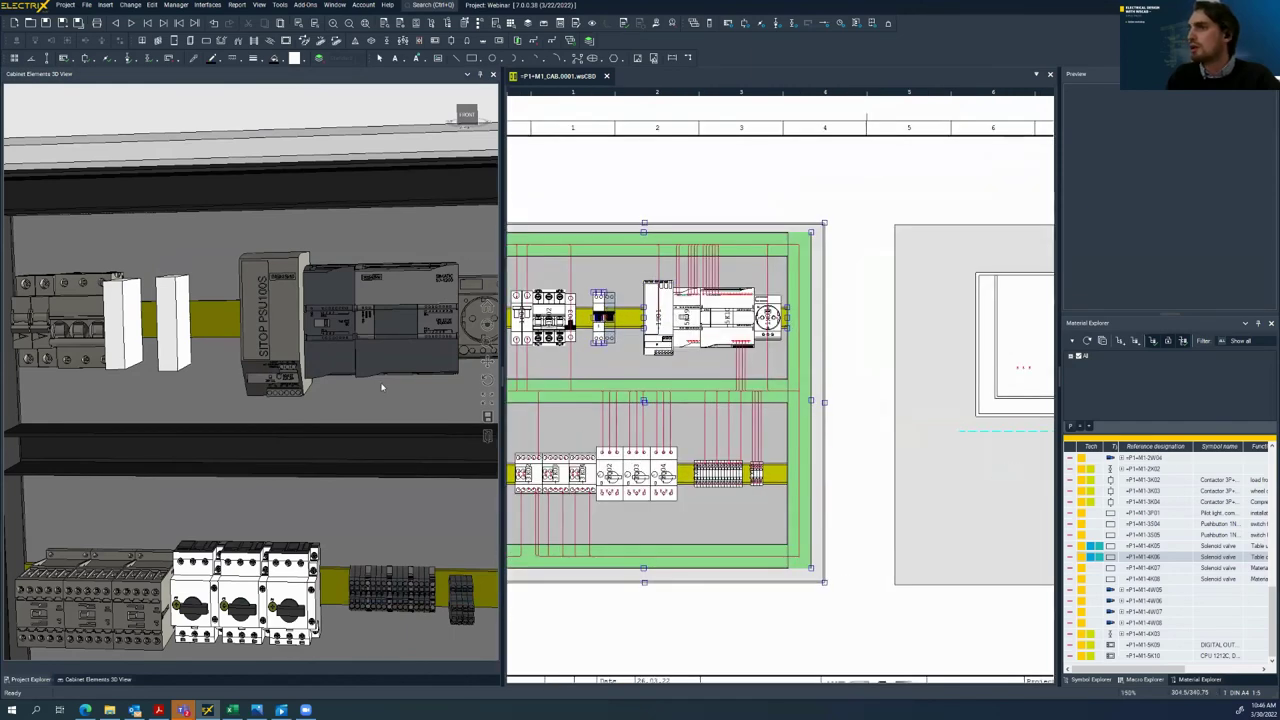
pyautogui.doubleClick(604, 320)
pyautogui.click(670, 393)
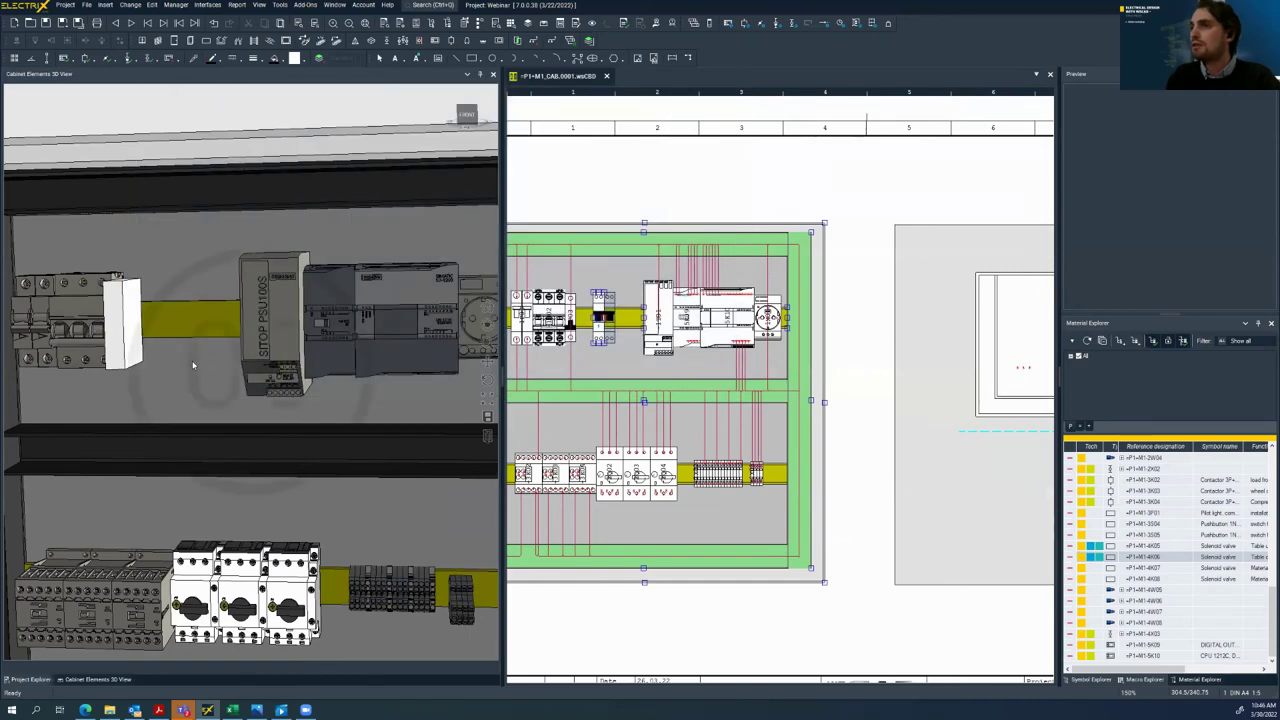
# Zoom and orbit the Cabinet 3D view around the breaker and widen the cabinet drawing area
pyautogui.scroll(3, 173, 320)
pyautogui.scroll(2, 190, 290)
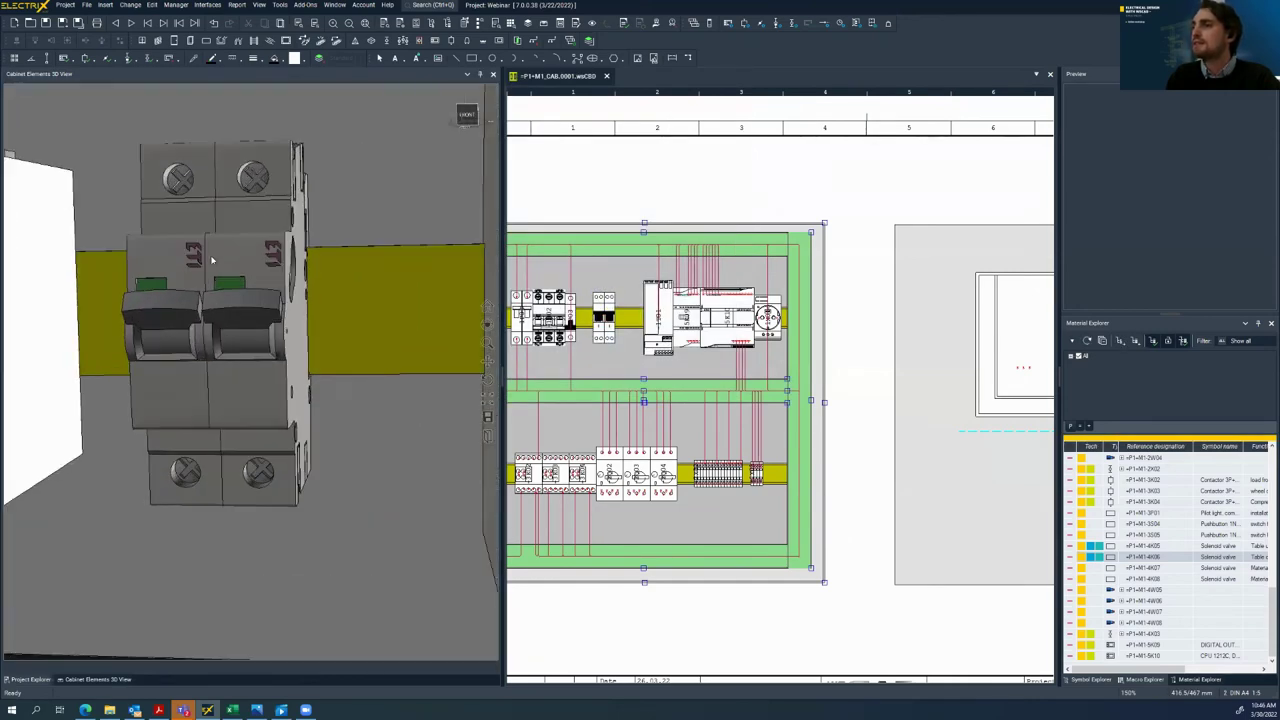
pyautogui.moveTo(215, 258); pyautogui.dragTo(229, 282, button='middle')
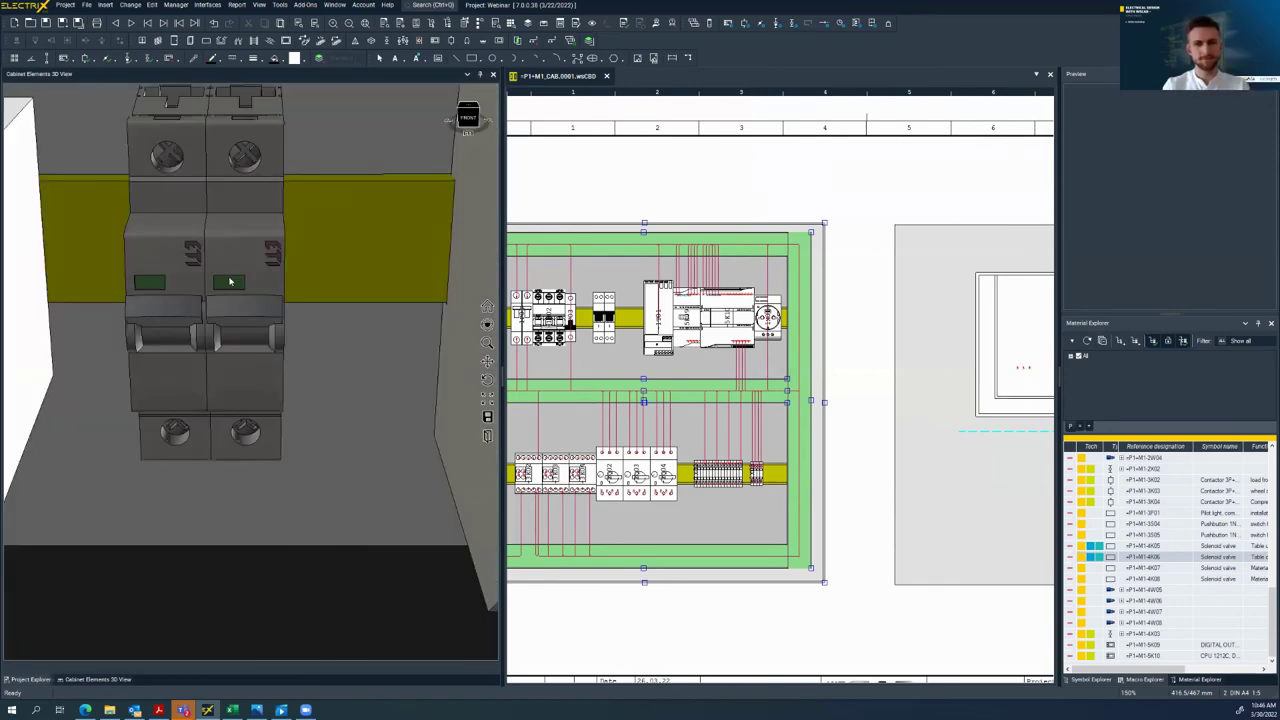
pyautogui.scroll(-3, 229, 282)
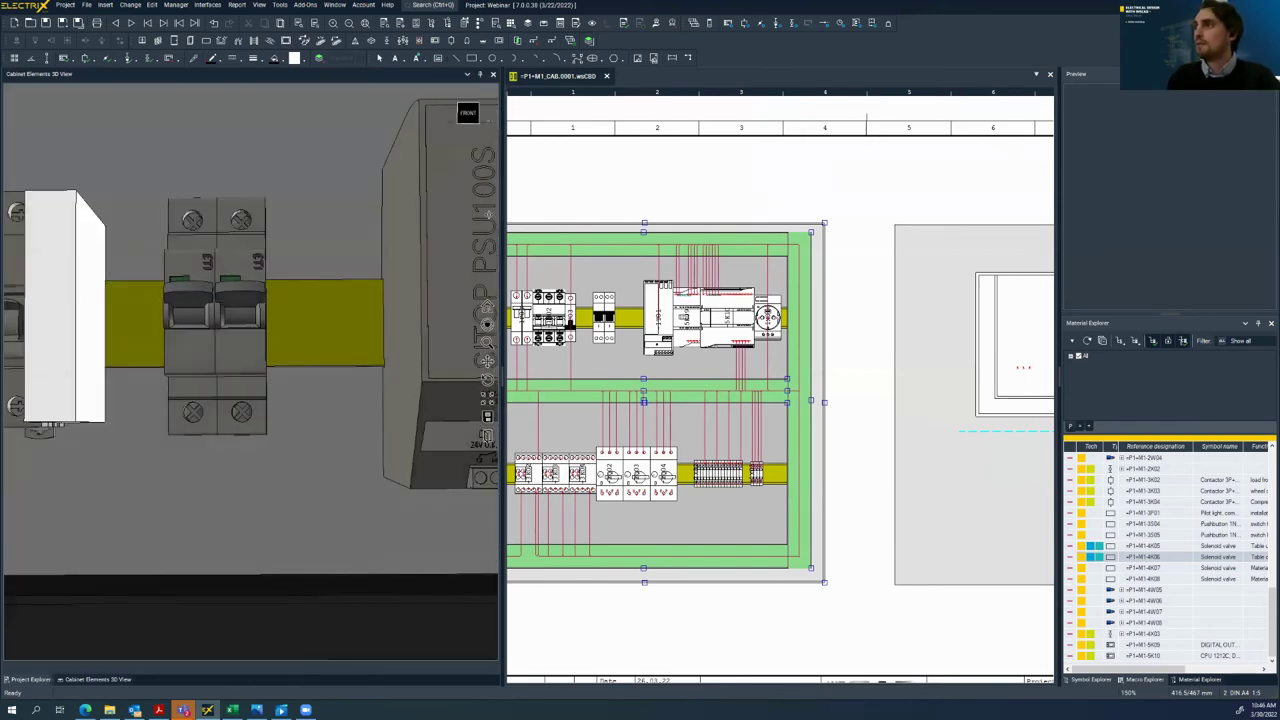
pyautogui.moveTo(502, 377); pyautogui.dragTo(360, 377)
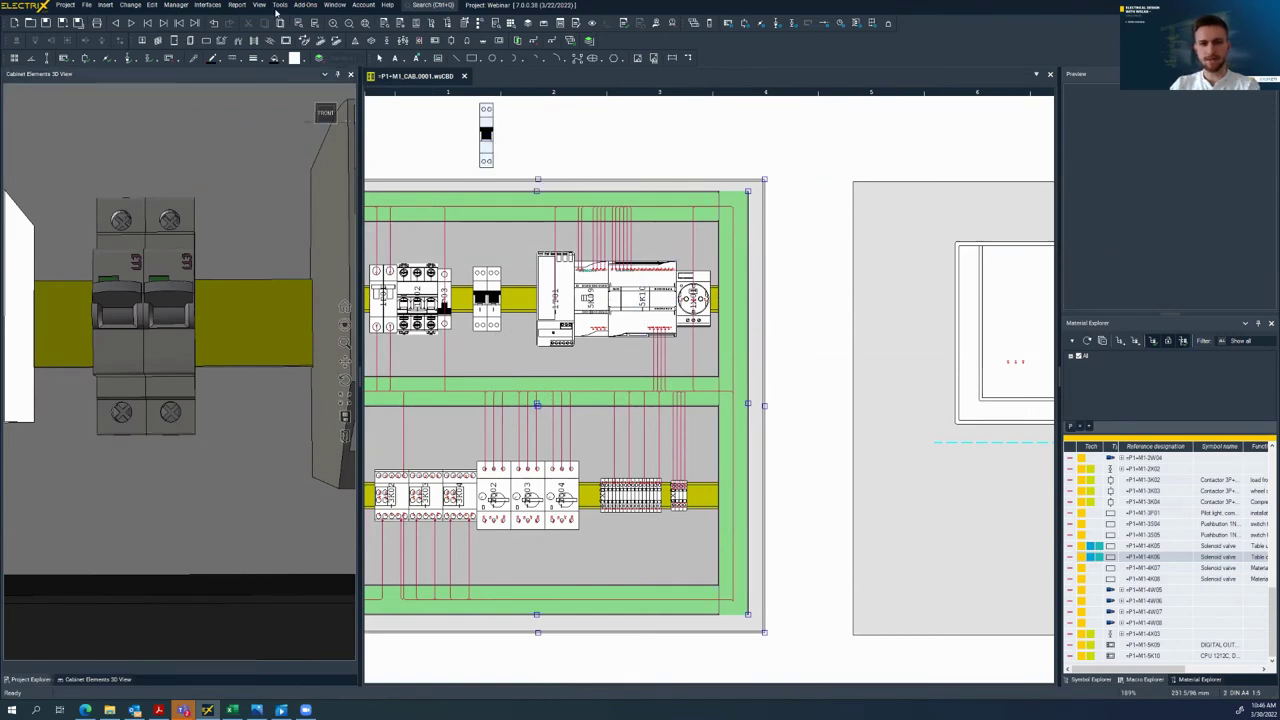
pyautogui.click(218, 6)
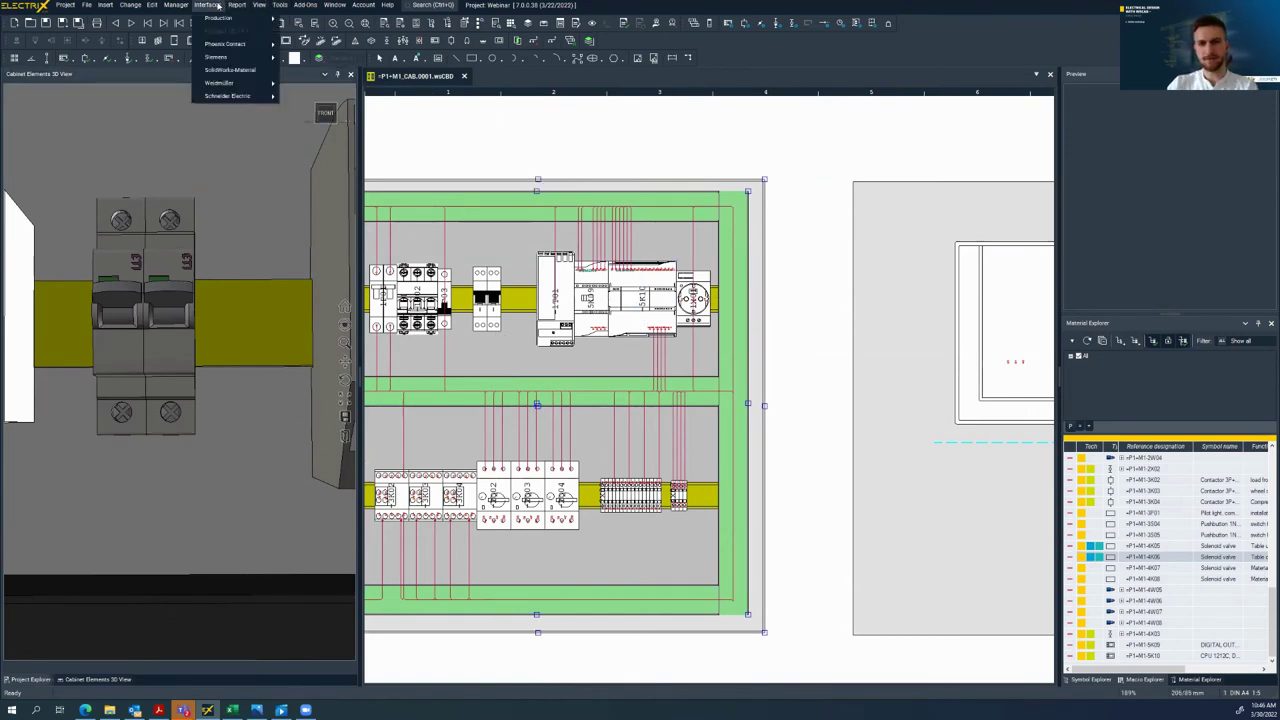
pyautogui.moveTo(261, 6)
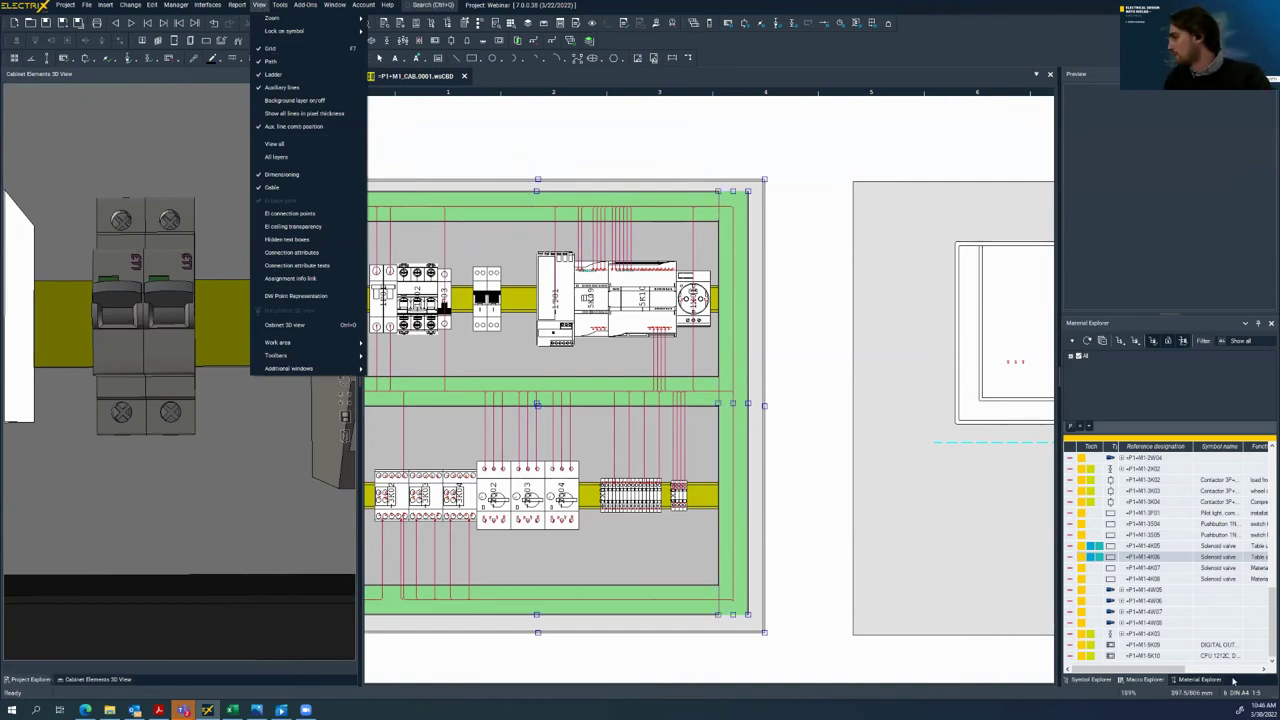
# Open the Symbol Explorer folder tree and enlarge its panel beside the layout
pyautogui.click(1101, 681)
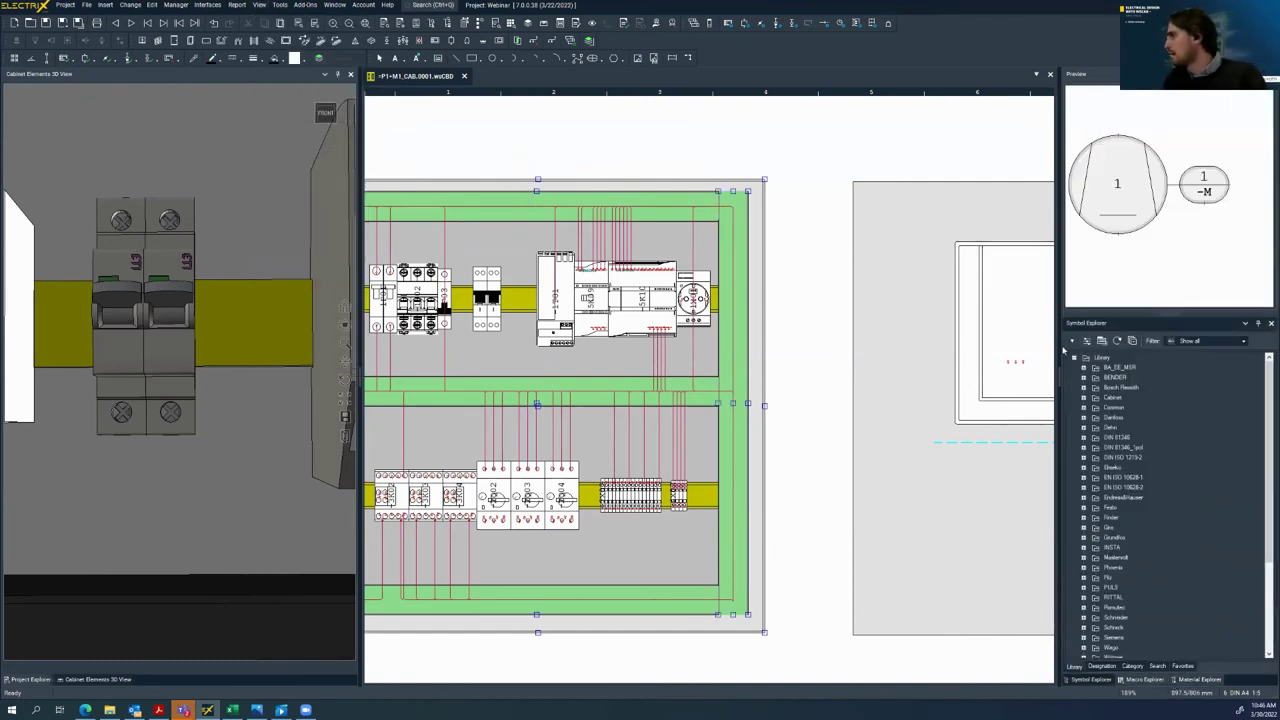
pyautogui.moveTo(1059, 380); pyautogui.dragTo(875, 380)
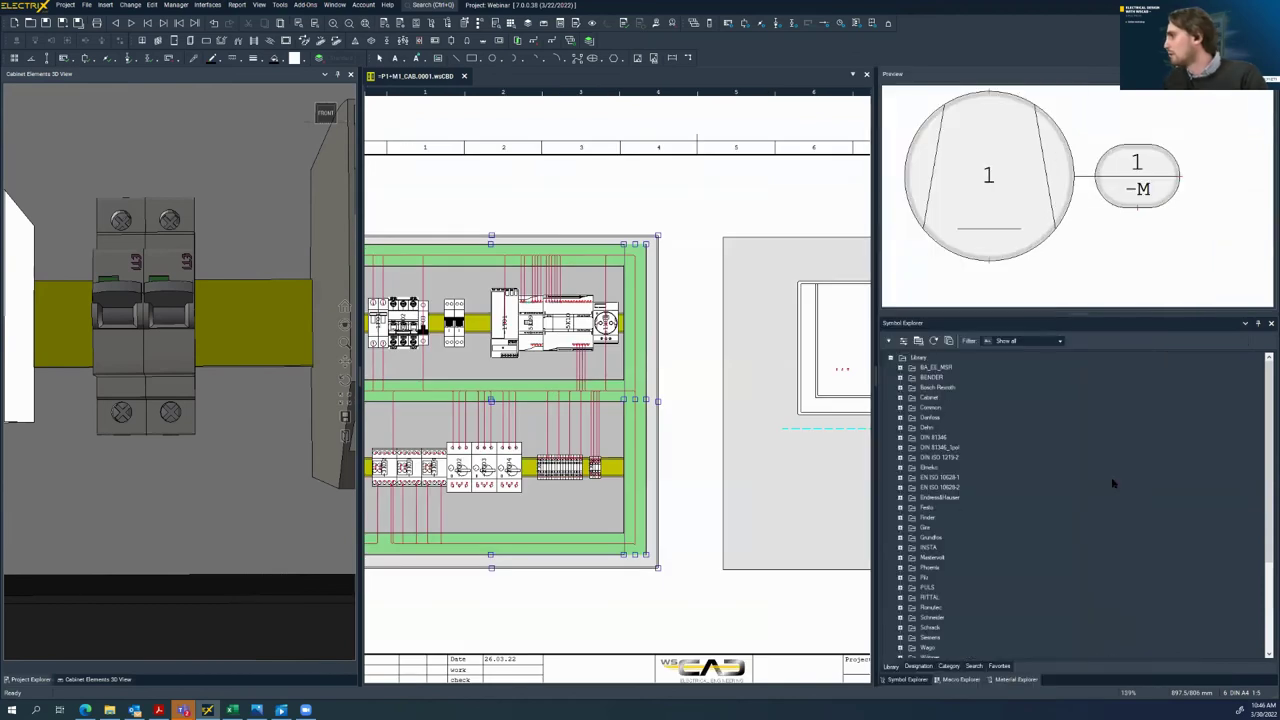
pyautogui.scroll(-2, 1066, 465)
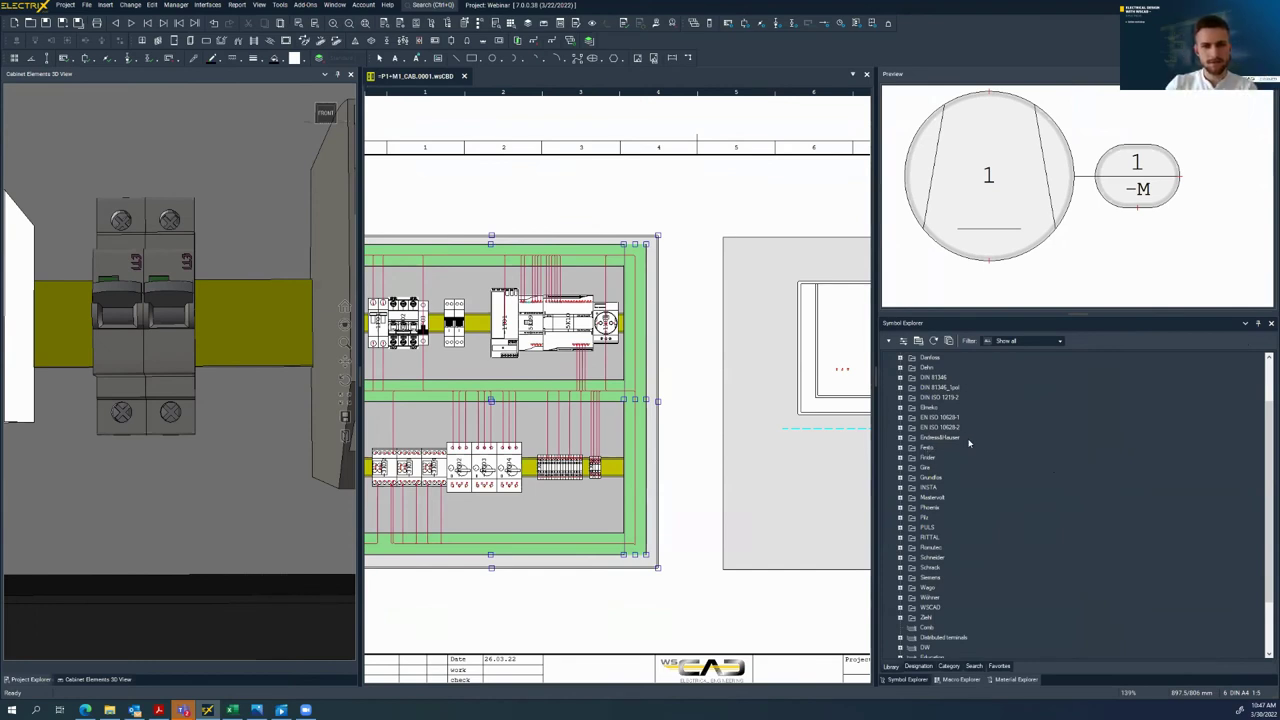
pyautogui.scroll(-3, 960, 455)
pyautogui.scroll(5, 968, 443)
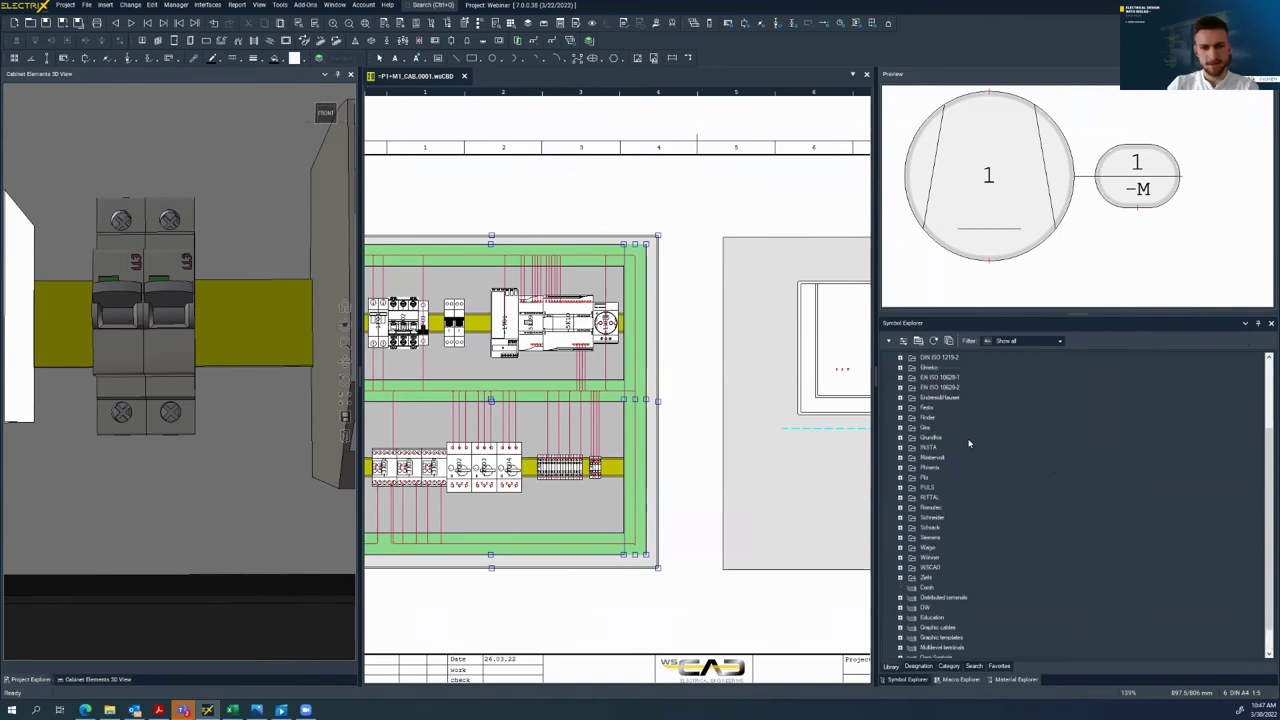
# Filter the symbol library to Electrical Engineering and browse the resulting symbols
pyautogui.click(1058, 341)
pyautogui.click(1046, 374)
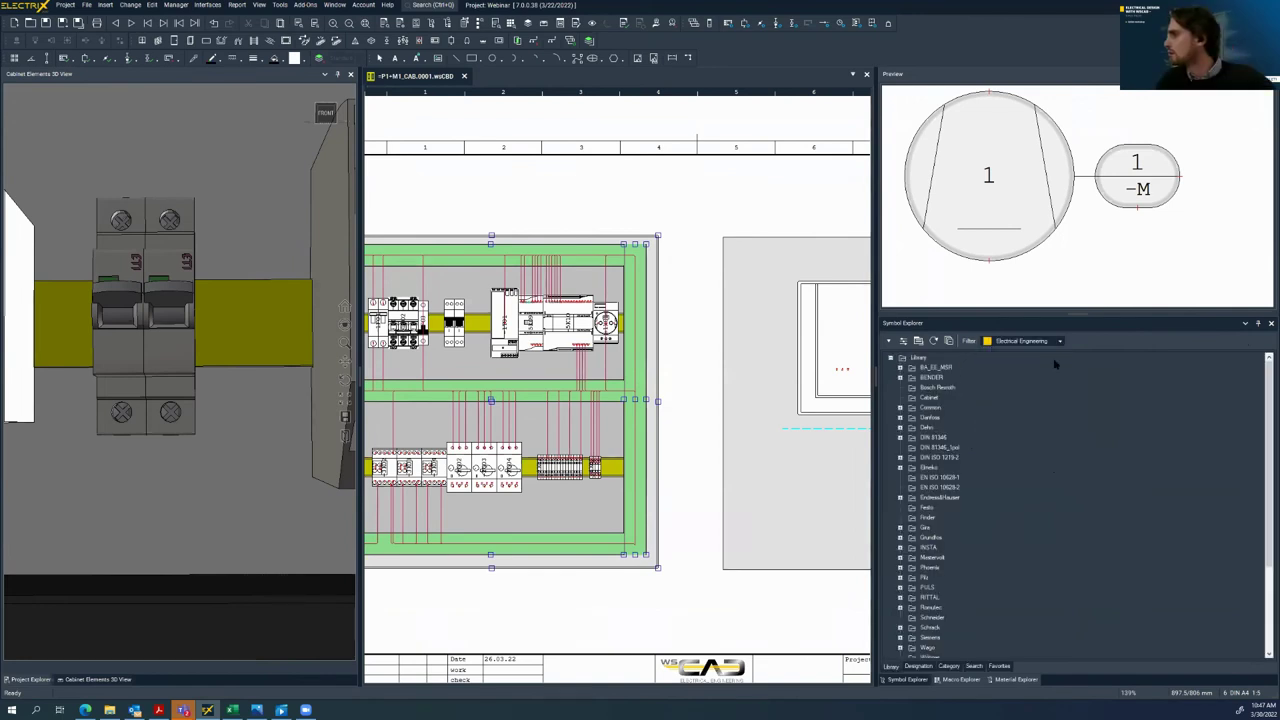
pyautogui.scroll(-4, 1047, 382)
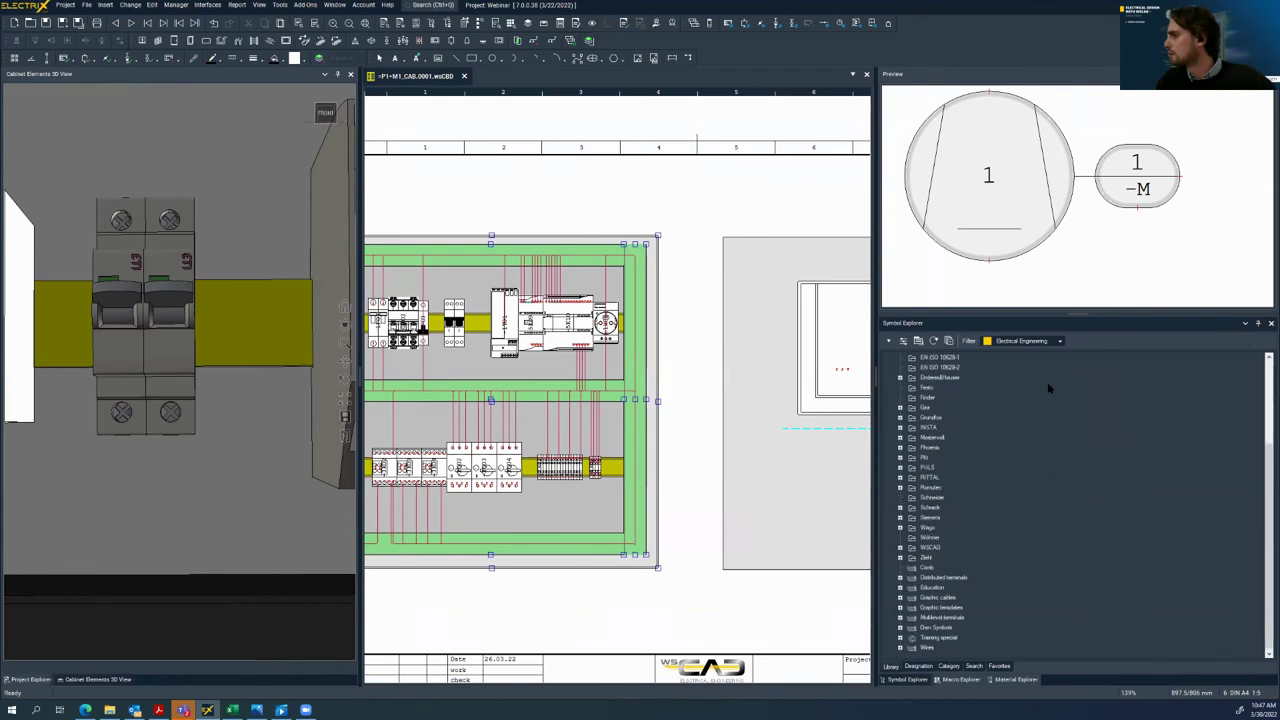
pyautogui.scroll(4, 1047, 382)
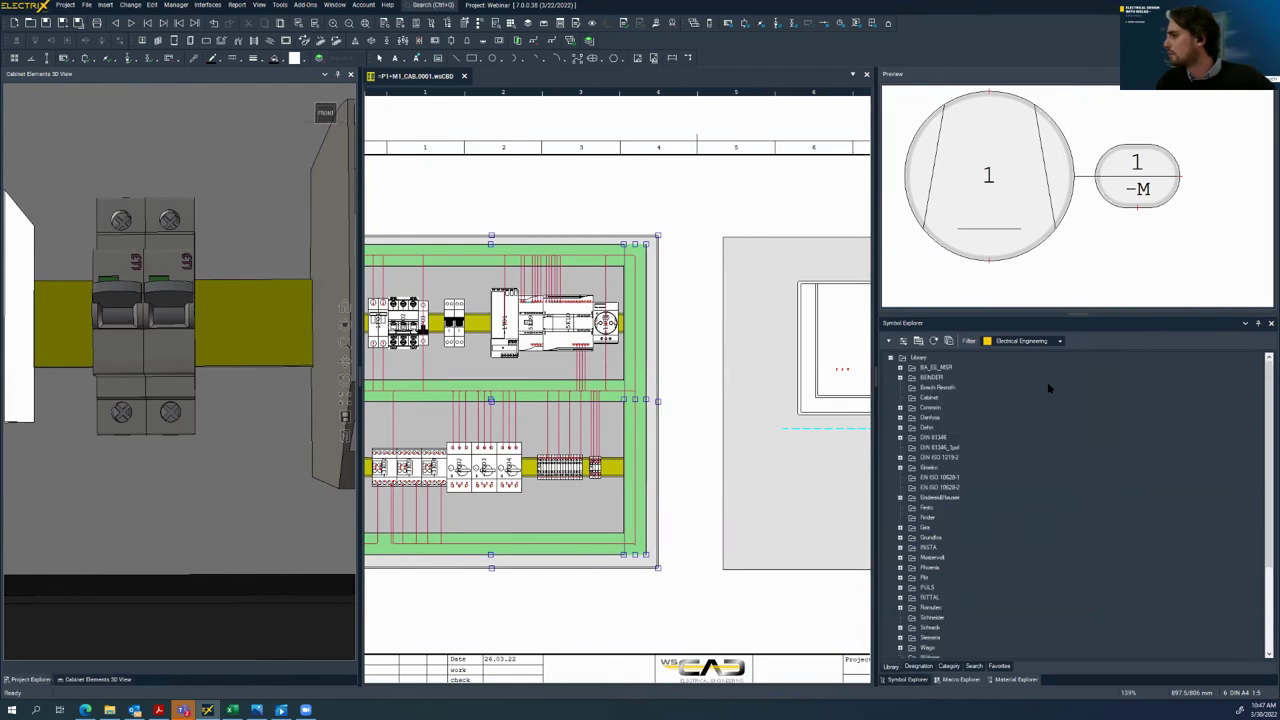
pyautogui.click(1060, 342)
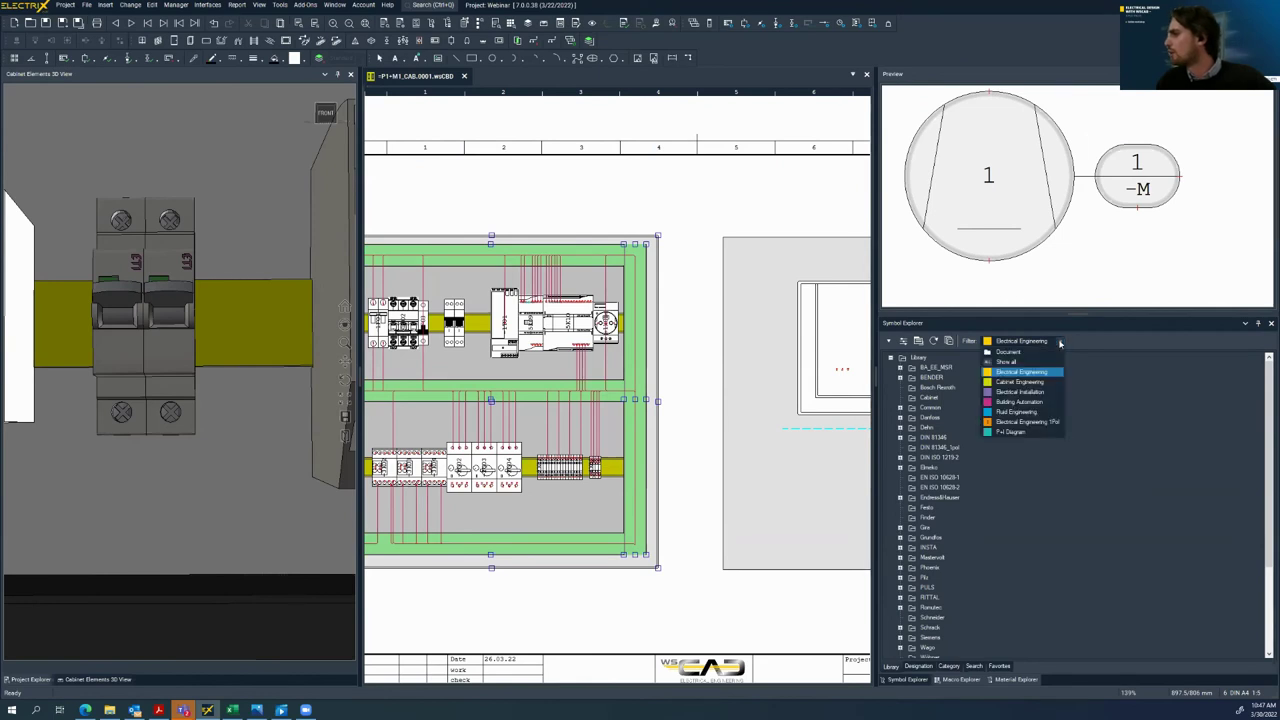
pyautogui.click(1058, 371)
pyautogui.scroll(-2, 1058, 390)
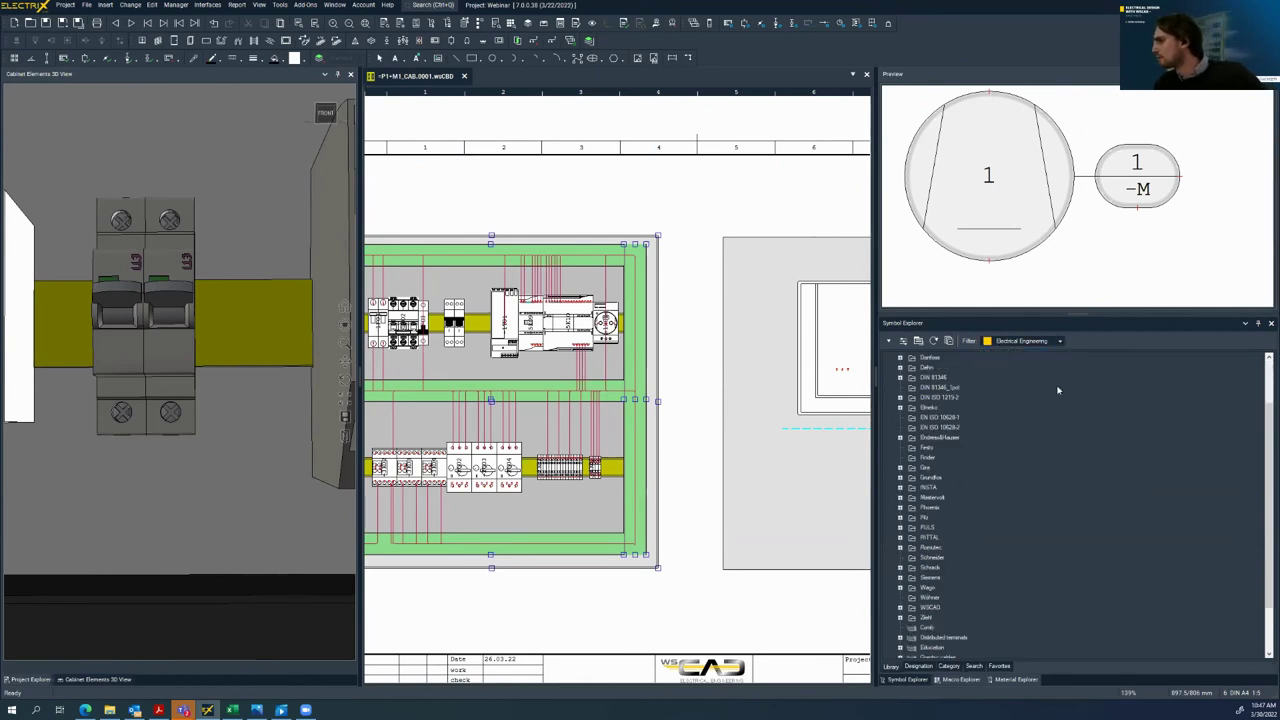
pyautogui.scroll(-2, 1058, 390)
pyautogui.scroll(2, 1058, 390)
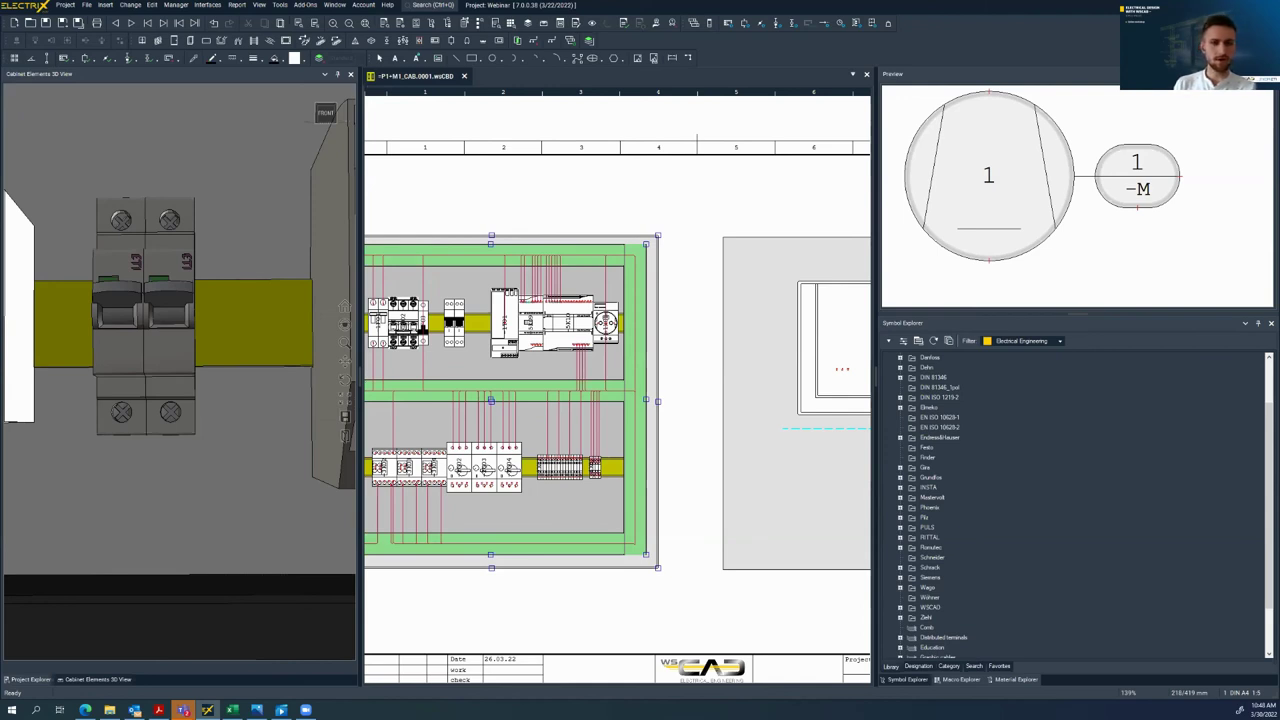
pyautogui.press('Escape')
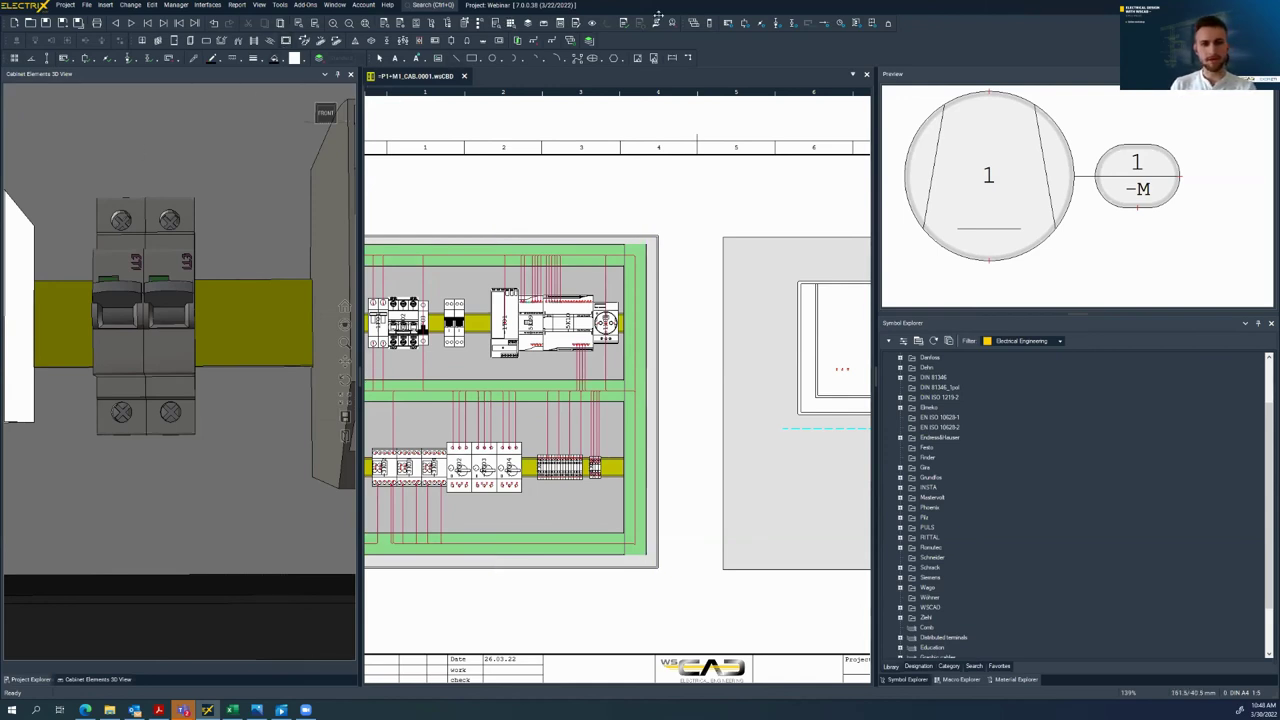